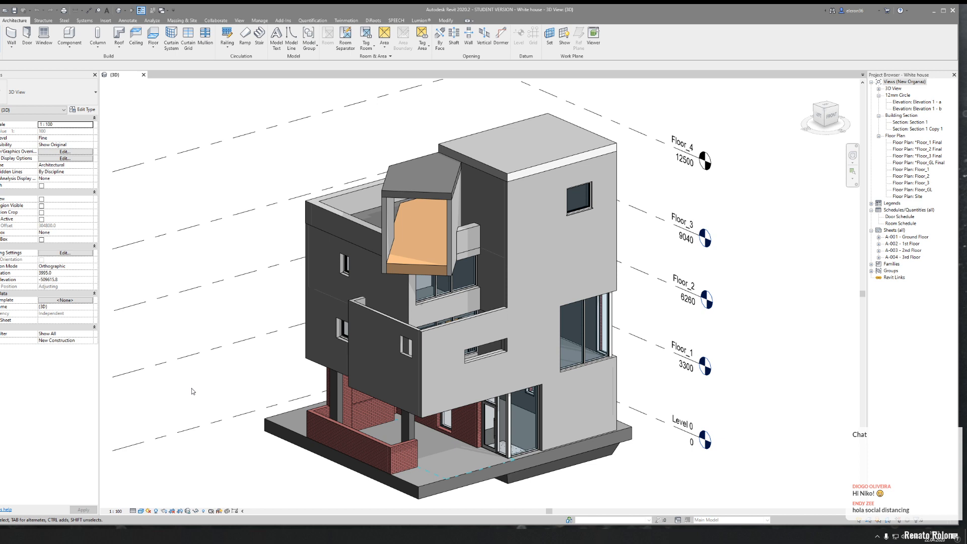
# Step: Switch to Lumion, enlarge its window to fill most of the screen, and return to the house model in Revit
pyautogui.moveTo(248, 393); pyautogui.dragTo(259, 330, button='middle')
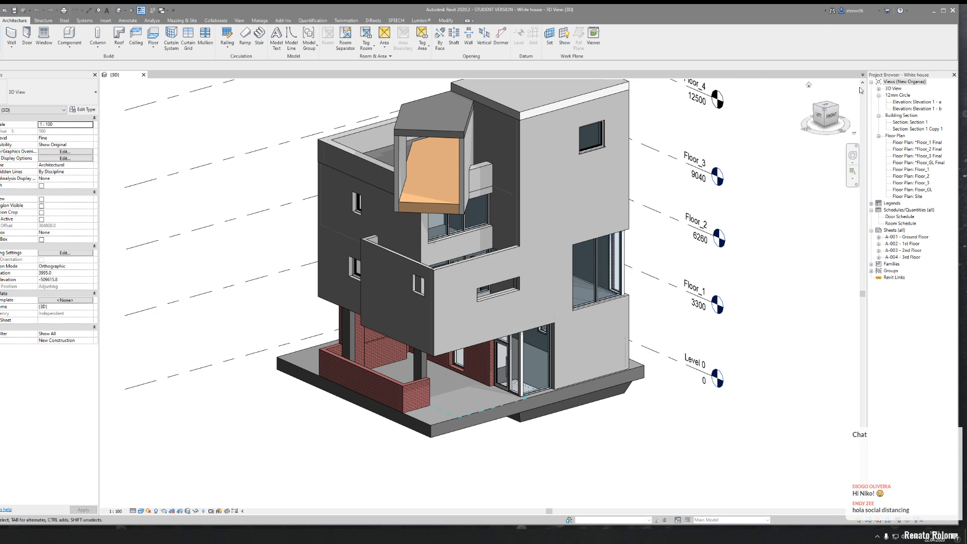
pyautogui.click(933, 11)
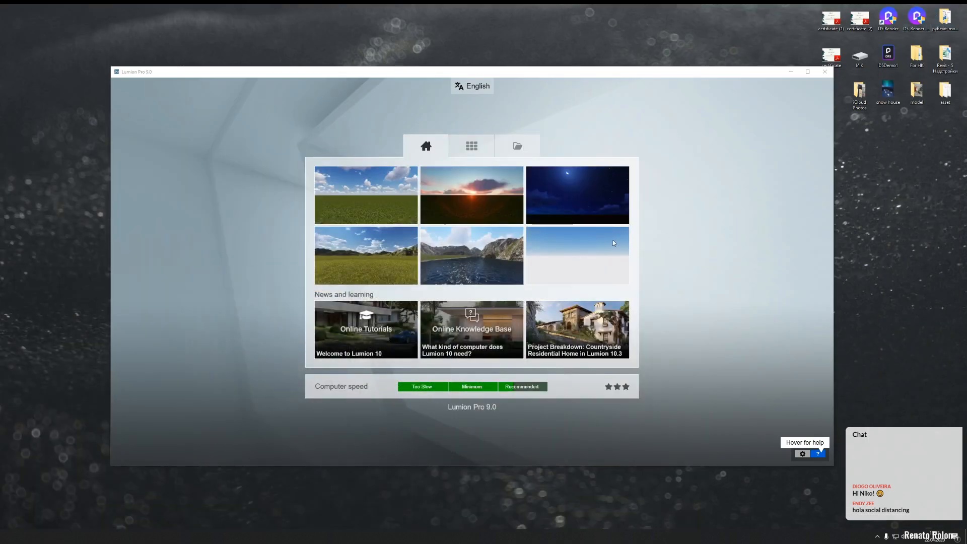
pyautogui.moveTo(326, 68); pyautogui.dragTo(83, 16)
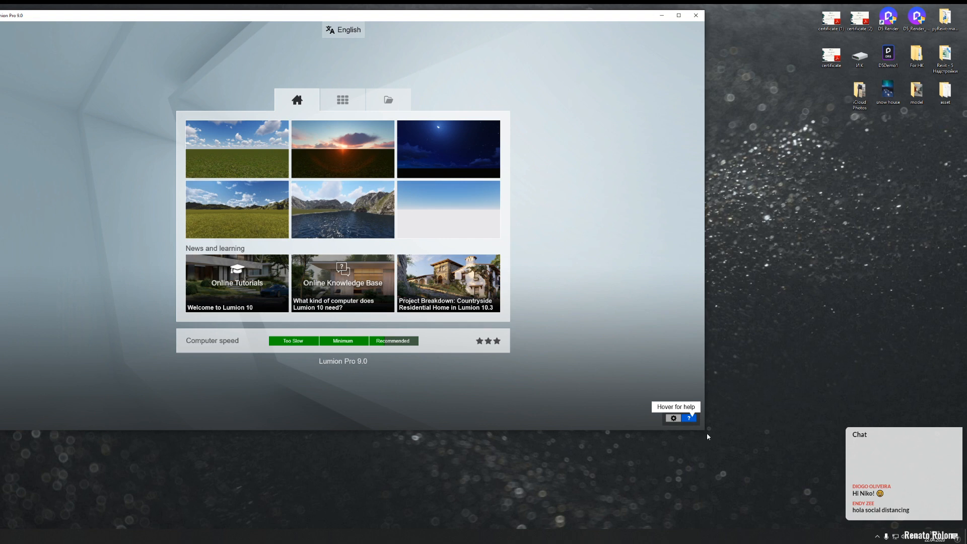
pyautogui.moveTo(705, 430); pyautogui.dragTo(959, 527)
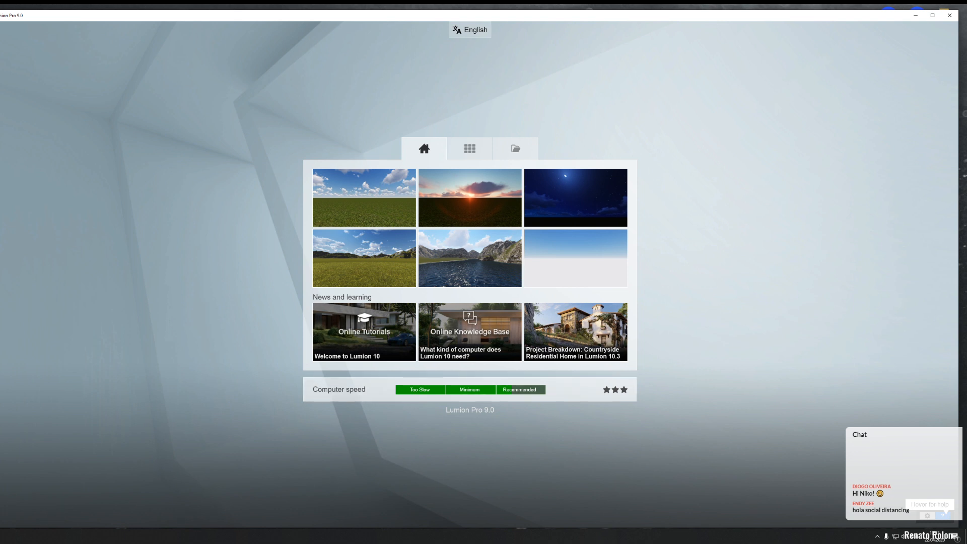
pyautogui.hotkey('alt', 'Tab')
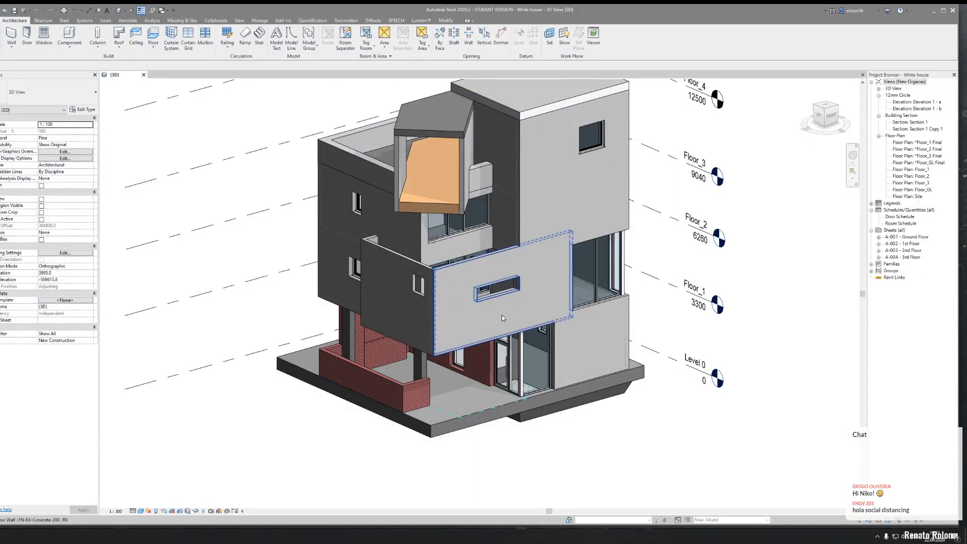
# Step: Start a floor boundary sketch using the ST-EX-Asphalt-Concrete-50-500 floor type
pyautogui.moveTo(450, 453); pyautogui.dragTo(331, 382, button='middle')
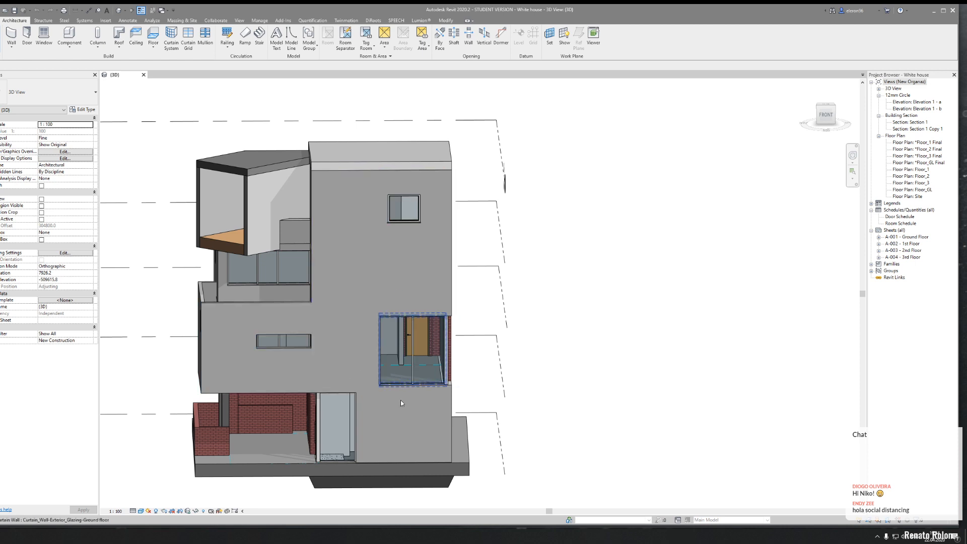
pyautogui.keyDown('shift'); pyautogui.moveTo(603, 379); pyautogui.dragTo(608, 441, button='middle'); pyautogui.keyUp('shift')
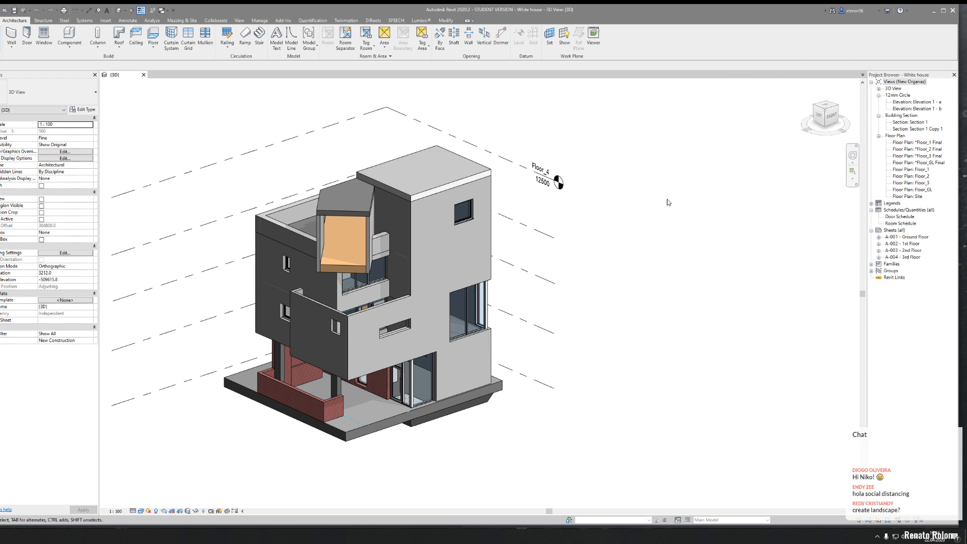
pyautogui.moveTo(183, 348); pyautogui.dragTo(308, 244, button='middle')
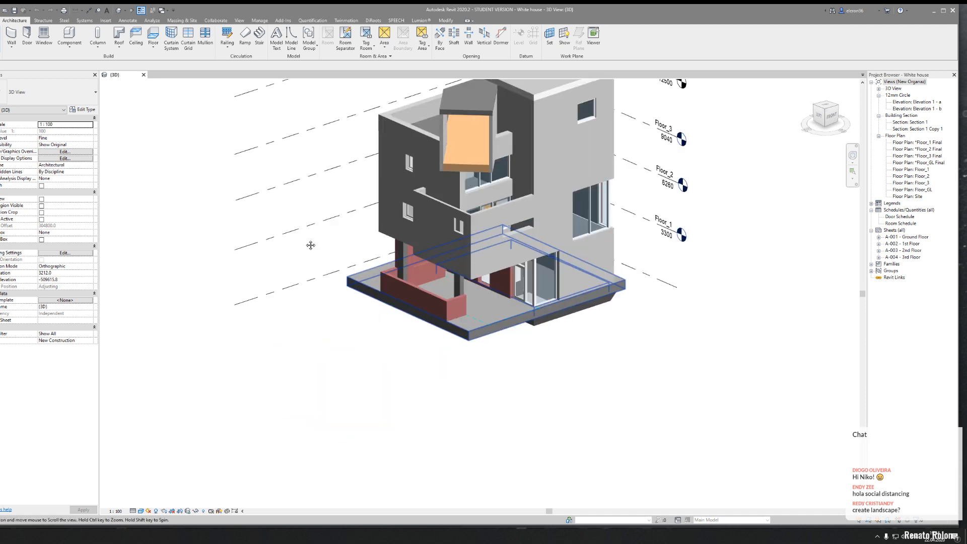
pyautogui.click(154, 38)
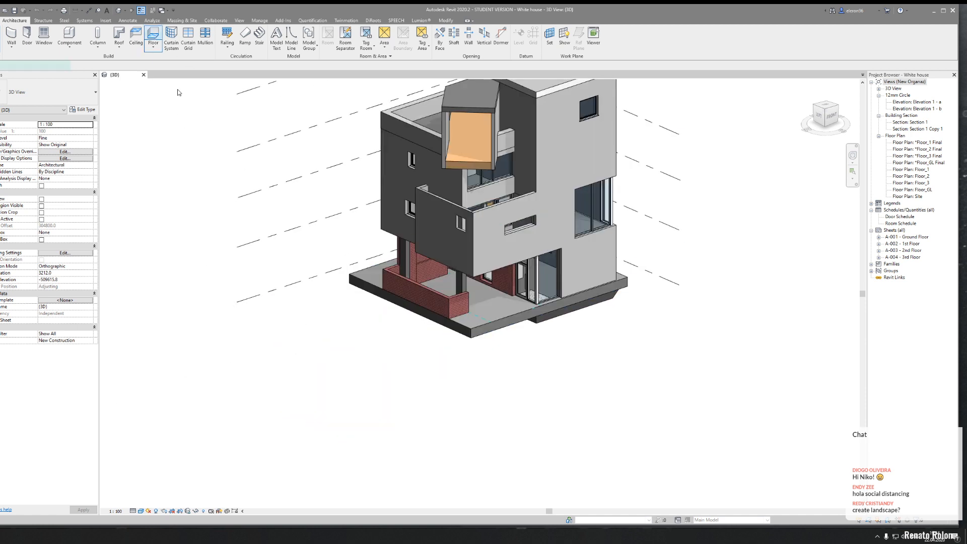
pyautogui.click(51, 92)
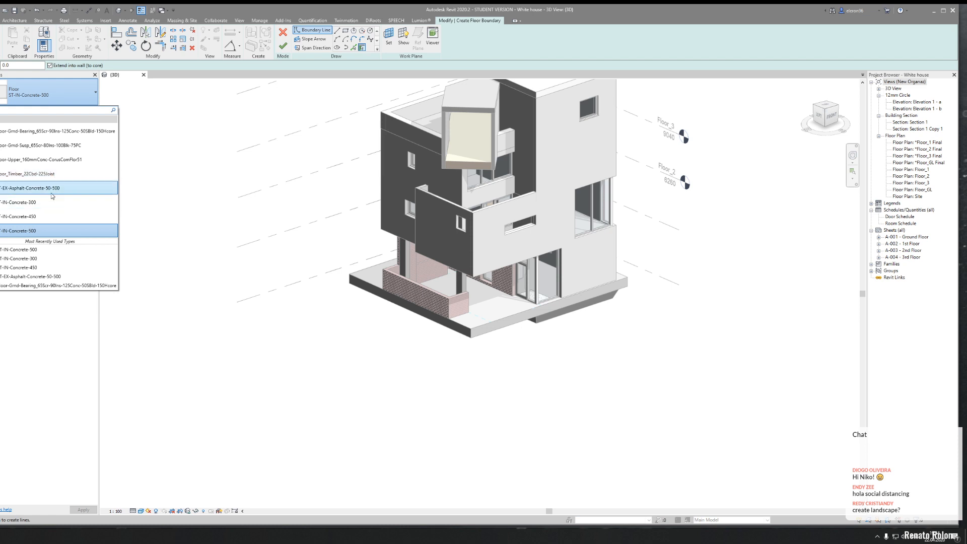
pyautogui.click(52, 189)
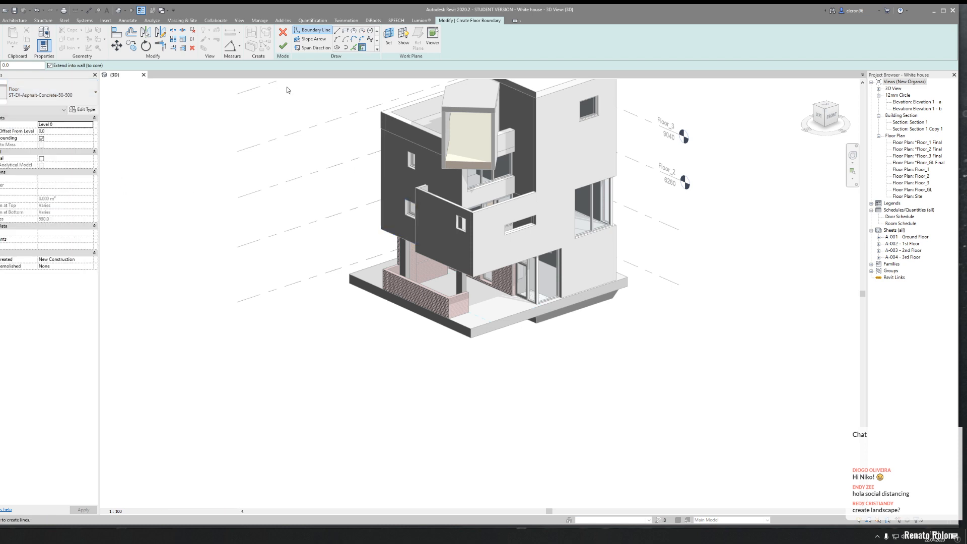
# Step: Pick the front, brick-wall side and rear edges of the existing ground slab as boundary lines for the new floor
pyautogui.click(358, 47)
pyautogui.scroll(2, 569, 252)
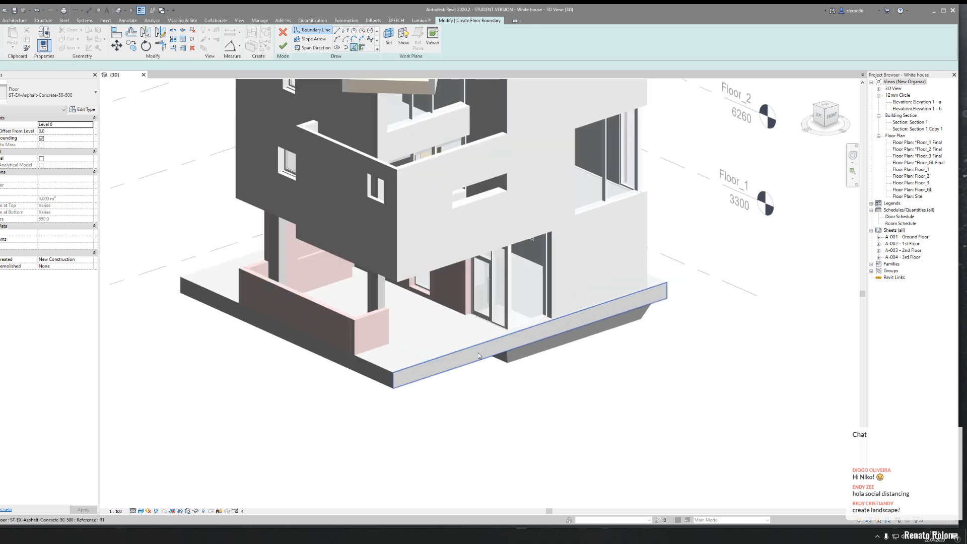
pyautogui.click(478, 355)
pyautogui.scroll(-5, 282, 282)
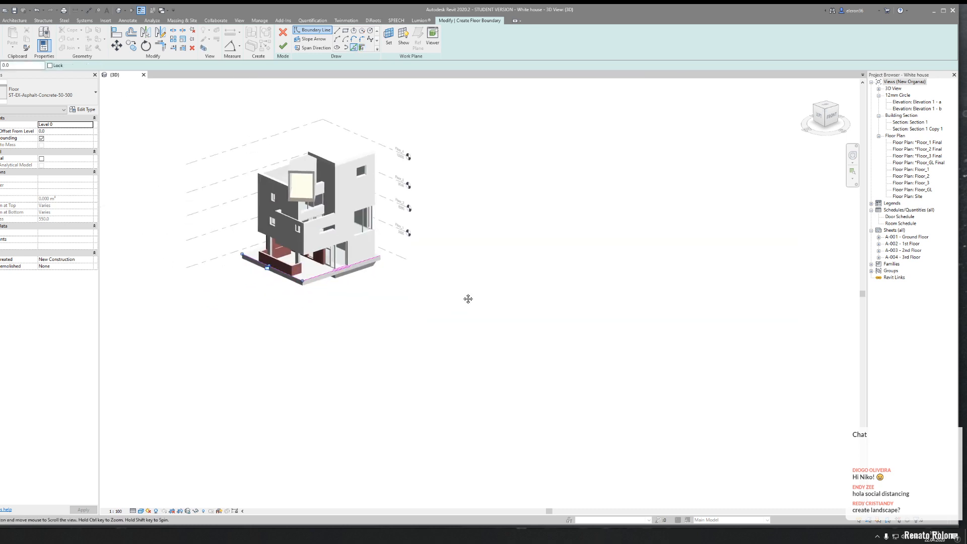
pyautogui.moveTo(468, 299); pyautogui.dragTo(473, 292, button='middle')
pyautogui.scroll(3, 349, 233)
pyautogui.keyDown('shift'); pyautogui.moveTo(352, 287); pyautogui.dragTo(521, 332, button='middle'); pyautogui.keyUp('shift')
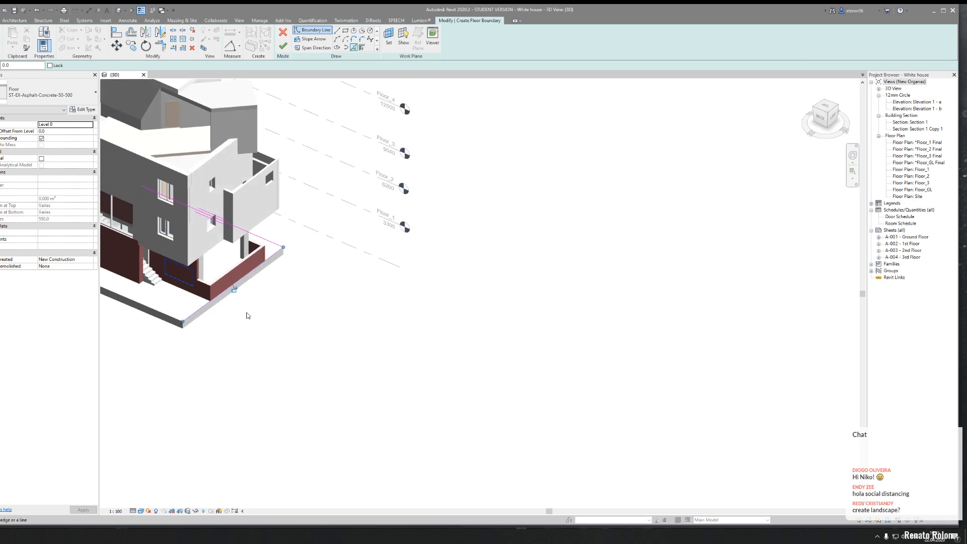
pyautogui.moveTo(248, 315); pyautogui.dragTo(466, 316, button='middle')
pyautogui.moveTo(304, 311); pyautogui.dragTo(323, 311, button='middle')
pyautogui.click(327, 282)
pyautogui.moveTo(283, 278); pyautogui.dragTo(297, 268, button='middle')
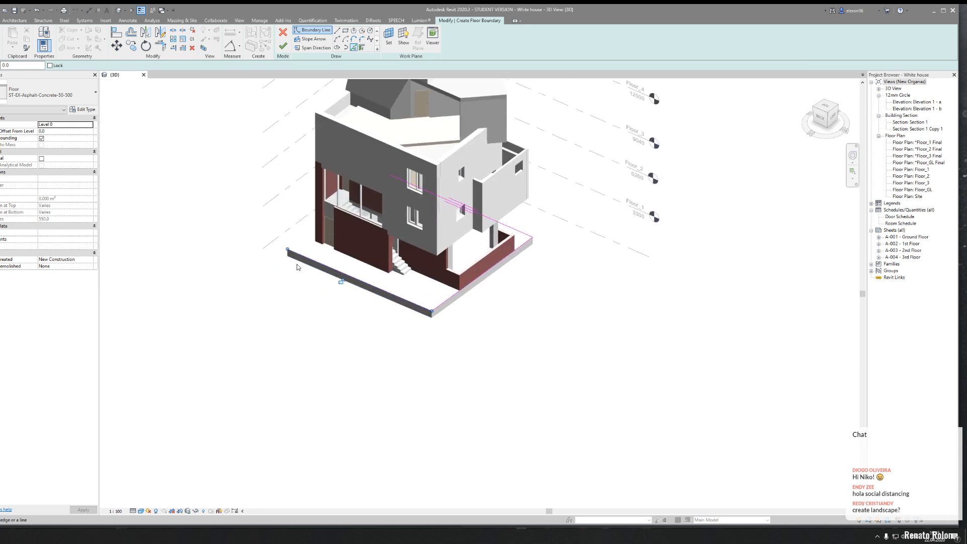
pyautogui.press('Escape')
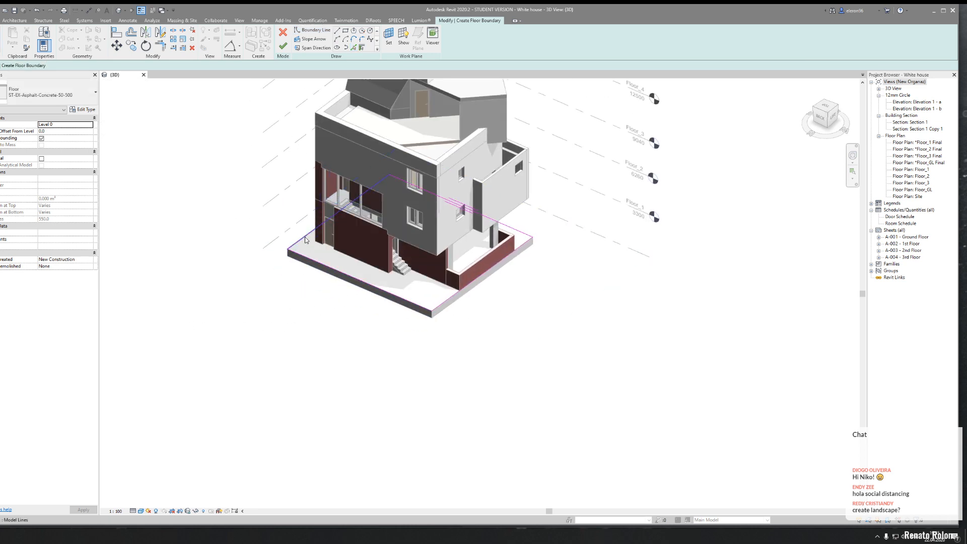
# Step: Draw a boundary line straight out from the slab's rear corner farthest from the brick-wall side and shorten it with its length dimension
pyautogui.click(286, 249)
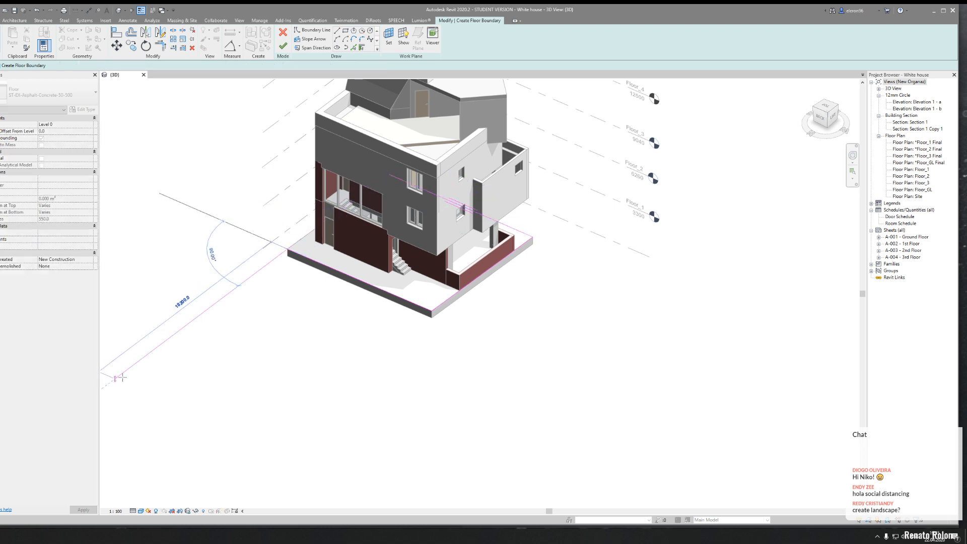
pyautogui.click(219, 300)
pyautogui.click(230, 262)
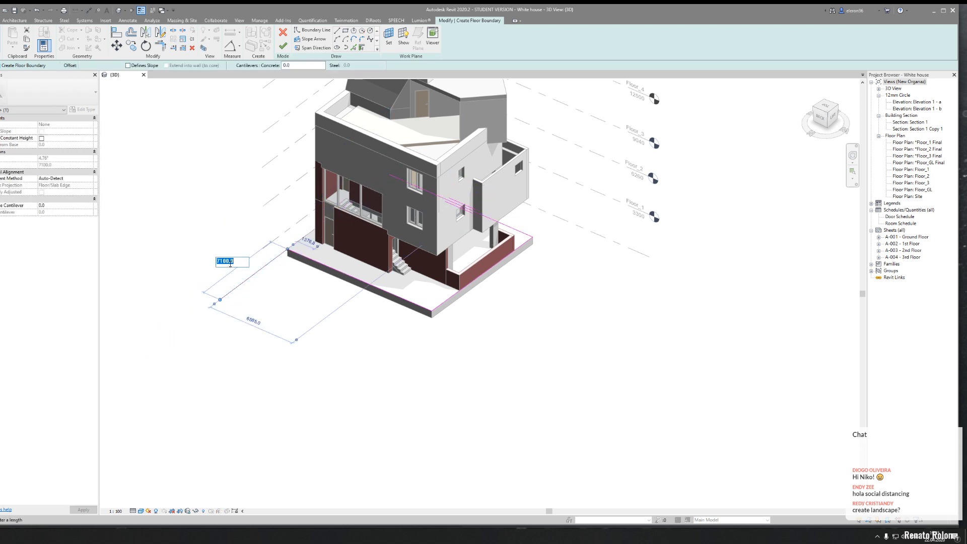
pyautogui.write('6')
pyautogui.press('Return')
pyautogui.press('Escape')
pyautogui.press('Escape')
# Step: Draw a 6000 mm boundary line outward from the slab's front corner, continuing about 29300 mm parallel to the front edge
pyautogui.moveTo(740, 328)
pyautogui.keyDown('shift'); pyautogui.mouseDown(button='middle')
pyautogui.moveTo(490, 339)
pyautogui.moveTo(537, 354)
pyautogui.moveTo(404, 340)
pyautogui.mouseUp(button='middle'); pyautogui.keyUp('shift')
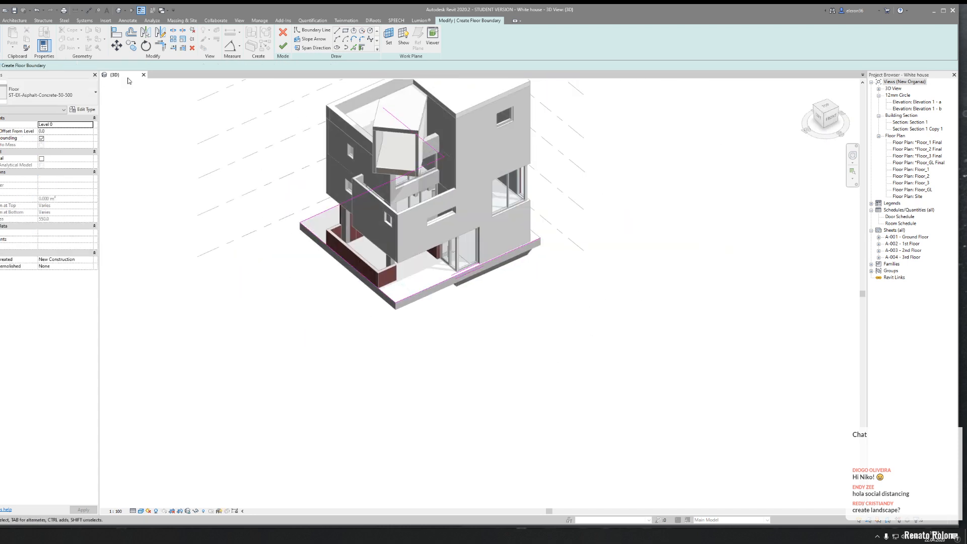
pyautogui.click(336, 30)
pyautogui.click(541, 238)
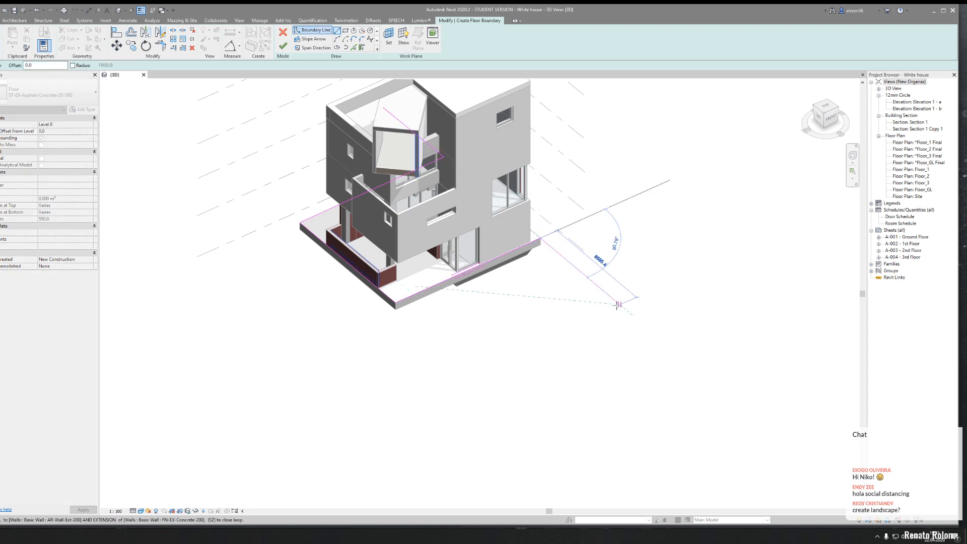
pyautogui.write('6000')
pyautogui.press('Return')
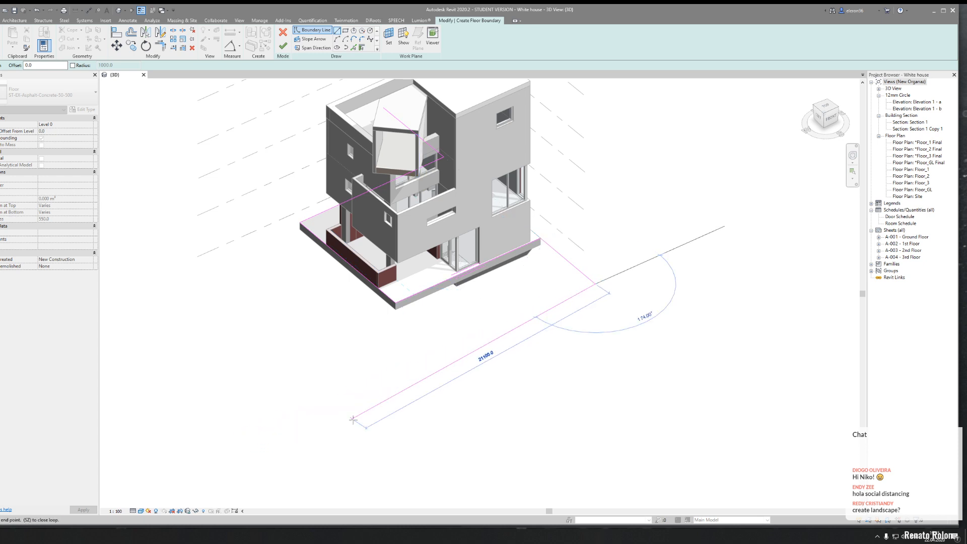
pyautogui.click(226, 447)
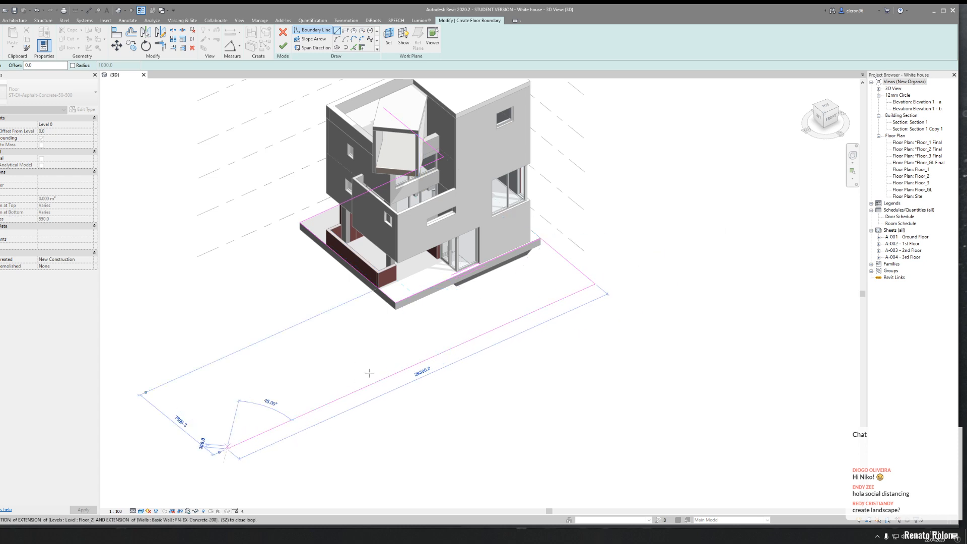
# Step: Draw a boundary line about 11430 mm long from the rear line's outer end, parallel to the slab's rear edge
pyautogui.keyDown('shift'); pyautogui.moveTo(369, 372); pyautogui.dragTo(185, 300, button='middle'); pyautogui.keyUp('shift')
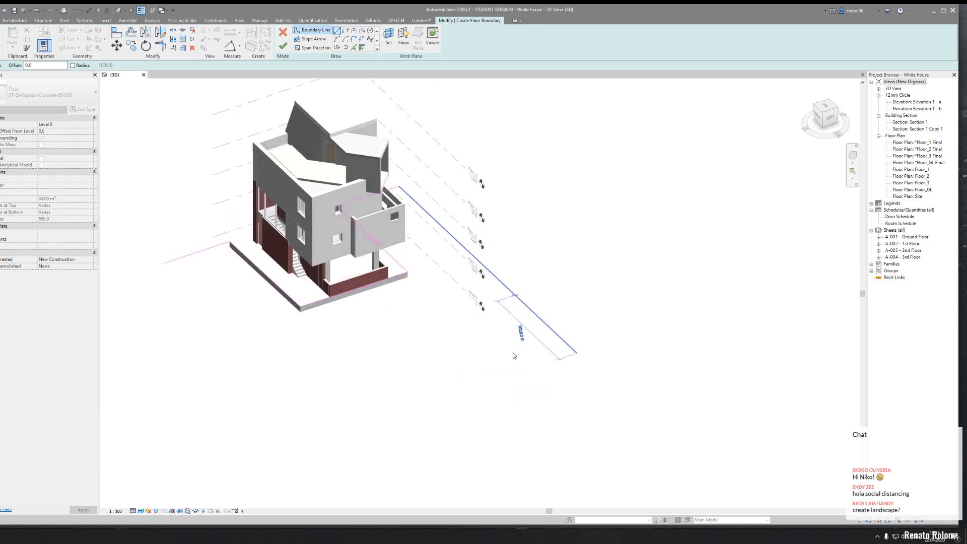
pyautogui.click(165, 268)
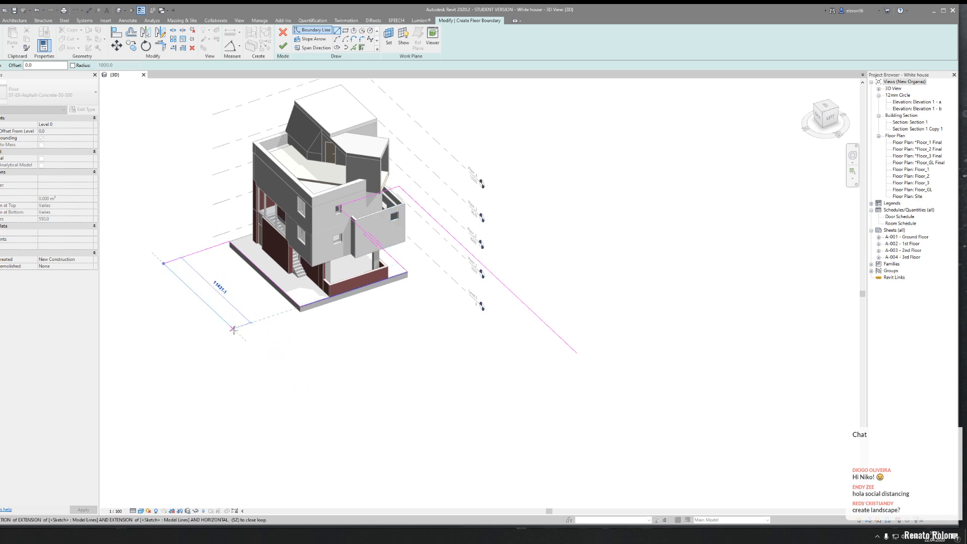
pyautogui.click(234, 330)
pyautogui.keyDown('shift'); pyautogui.moveTo(289, 360); pyautogui.dragTo(412, 421, button='middle'); pyautogui.keyUp('shift')
pyautogui.scroll(2, 343, 408)
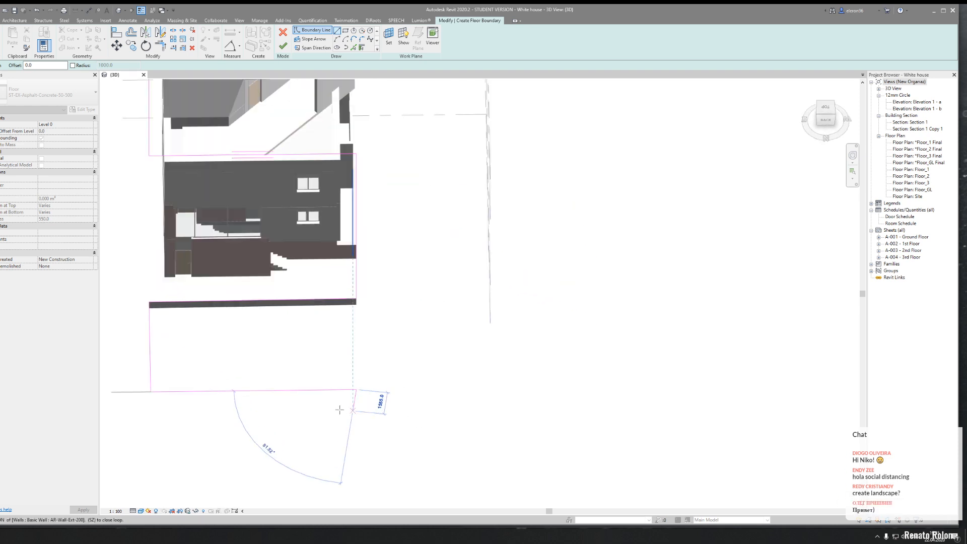
pyautogui.press('Escape')
pyautogui.press('Escape')
# Step: Extend the free end of the rear boundary line well beyond the slab's brick-wall side
pyautogui.click(317, 391)
pyautogui.moveTo(356, 390)
pyautogui.mouseDown()
pyautogui.moveTo(353, 411)
pyautogui.moveTo(355, 389)
pyautogui.mouseUp()
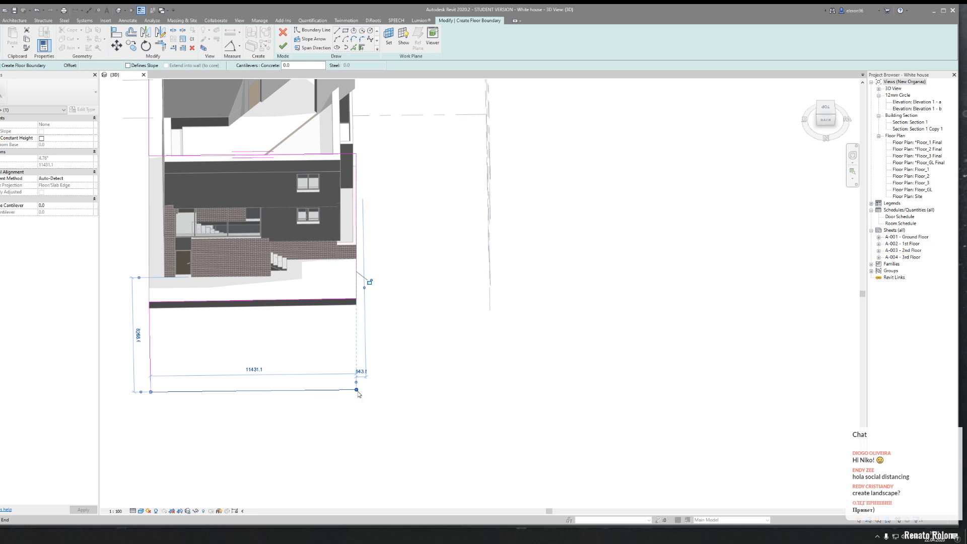
pyautogui.moveTo(356, 390); pyautogui.dragTo(486, 388)
pyautogui.click(498, 415)
# Step: Draw a boundary line outward from the slab's front corner on the brick-wall side, parallel to the long front line
pyautogui.scroll(-1, 502, 420)
pyautogui.keyDown('shift'); pyautogui.moveTo(502, 421); pyautogui.dragTo(406, 410, button='middle'); pyautogui.keyUp('shift')
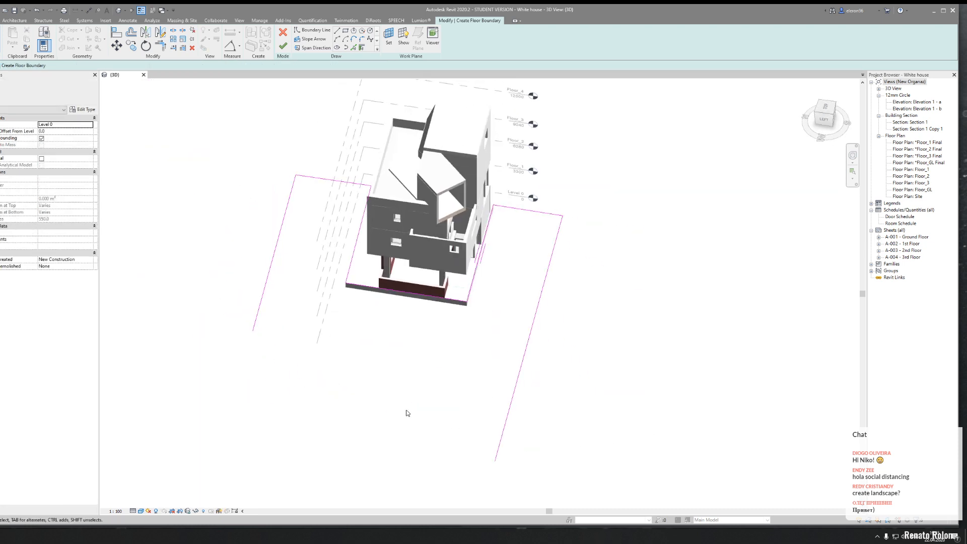
pyautogui.click(337, 30)
pyautogui.click(466, 303)
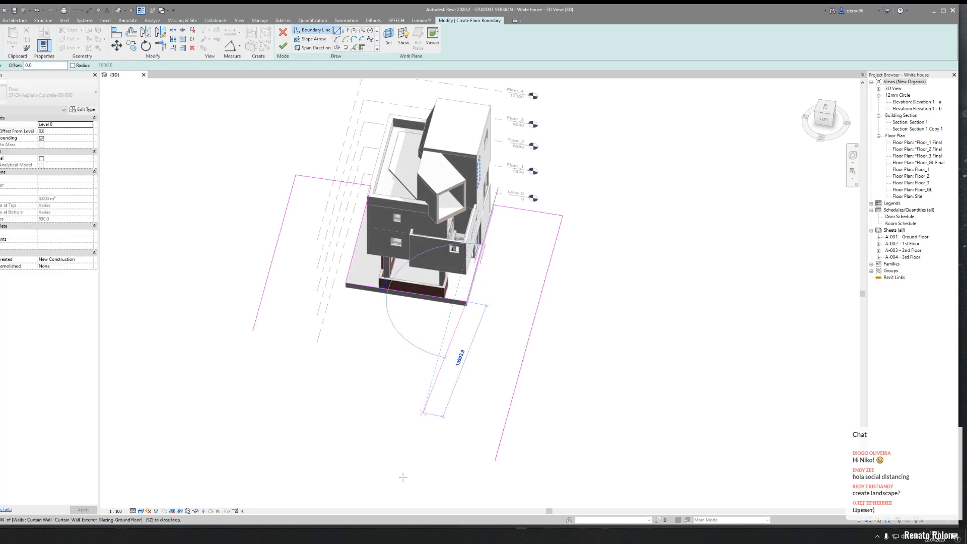
pyautogui.click(413, 496)
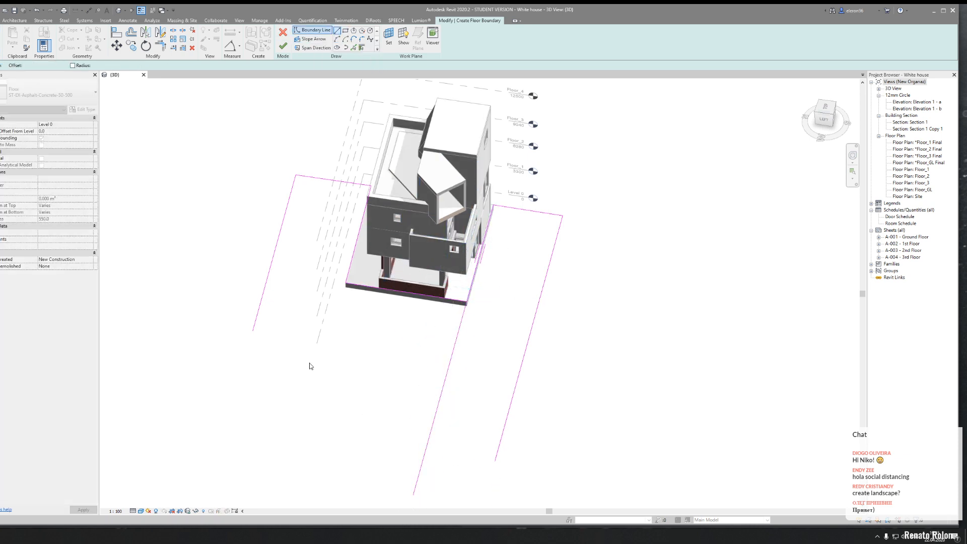
# Step: Draw a line from the rear boundary's free end across to the new driveway line and trim the two into a corner
pyautogui.click(253, 328)
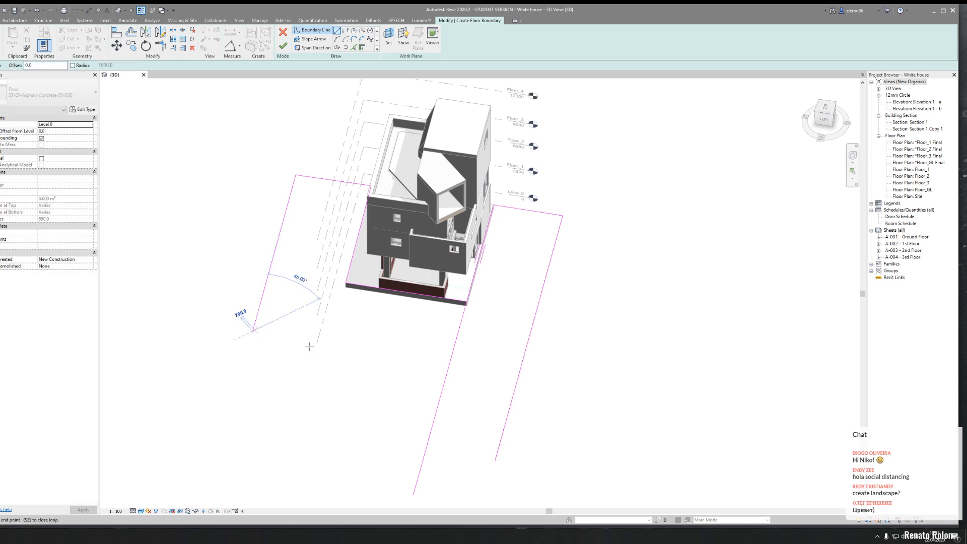
pyautogui.click(447, 361)
pyautogui.press('Escape')
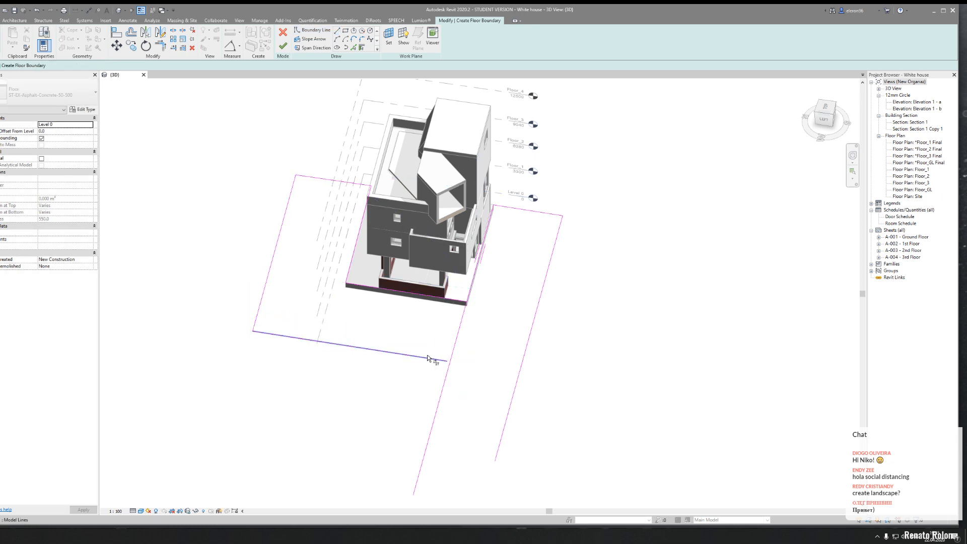
pyautogui.click(446, 379)
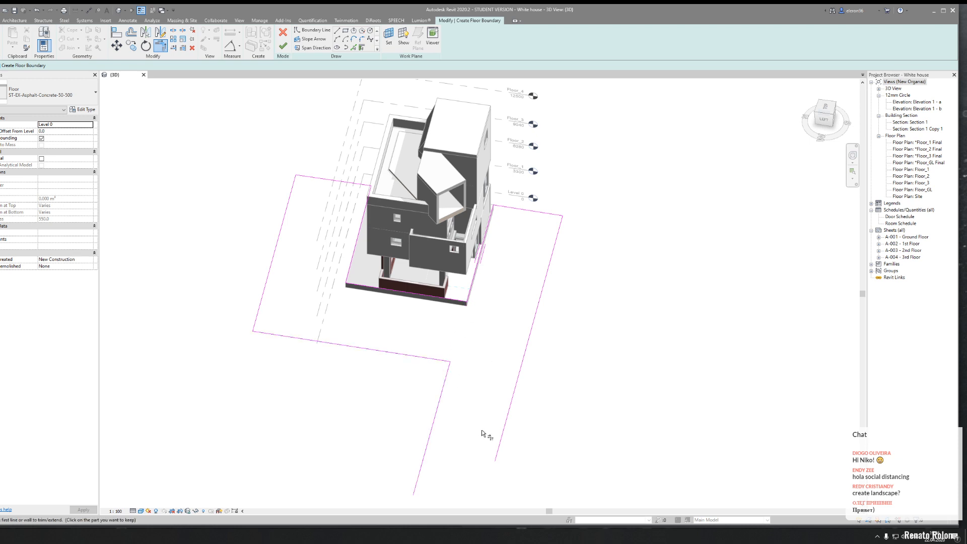
# Step: Close the driveway's far end with a perpendicular boundary line from the long front line's end to the opposite line
pyautogui.moveTo(482, 430); pyautogui.dragTo(481, 351, button='middle')
pyautogui.click(293, 34)
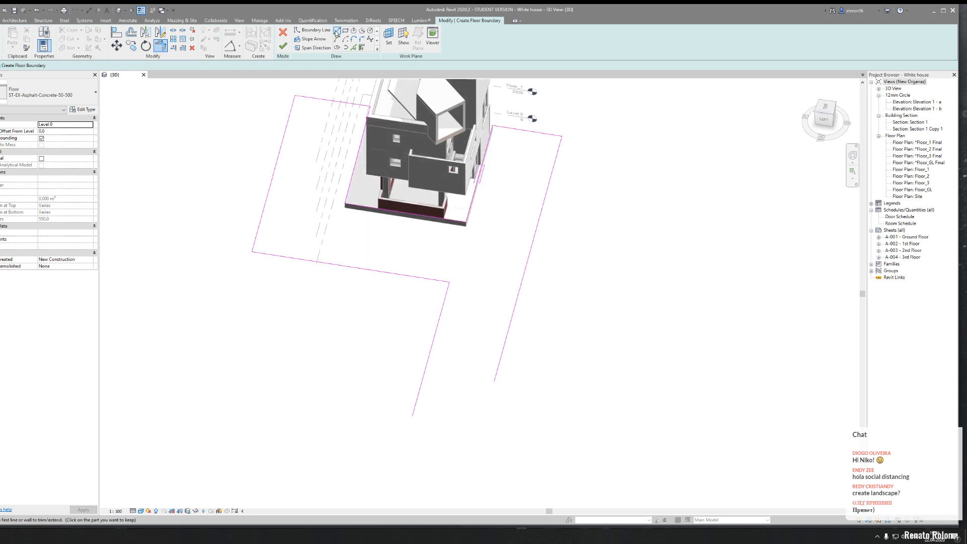
pyautogui.click(495, 381)
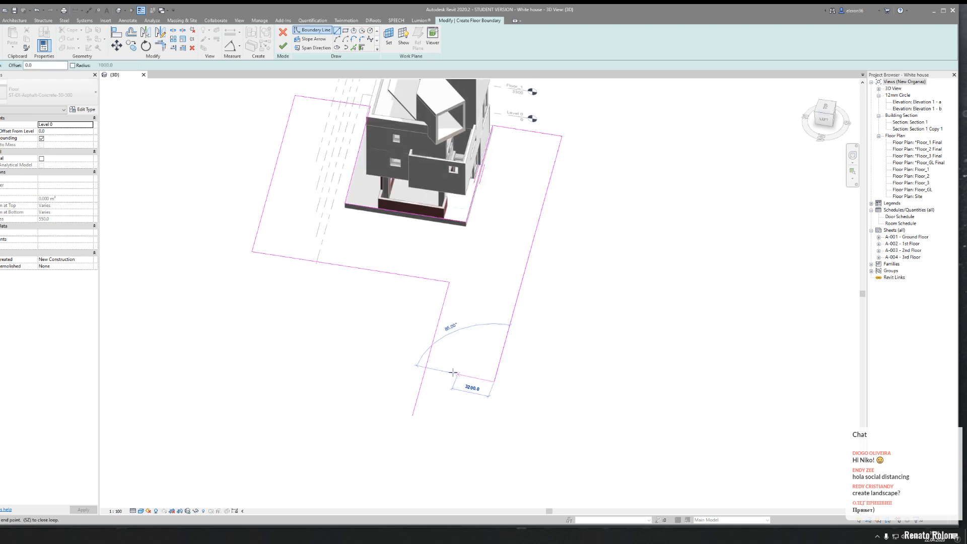
pyautogui.click(424, 373)
pyautogui.press('Escape')
pyautogui.press('Escape')
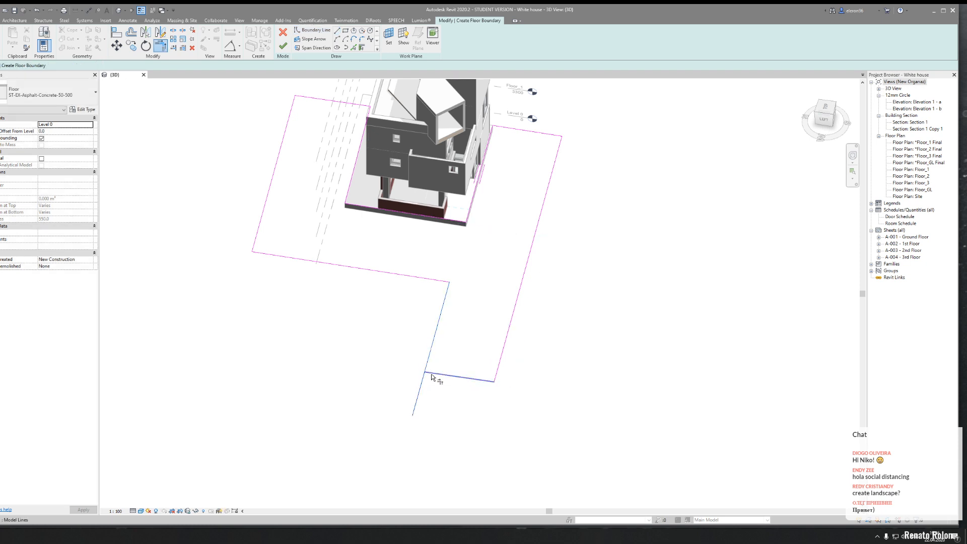
# Step: Finish the floor boundary sketch and set the asphalt floor's height offset from level to -5
pyautogui.keyDown('shift'); pyautogui.moveTo(554, 352); pyautogui.dragTo(436, 311, button='middle'); pyautogui.keyUp('shift')
pyautogui.click(283, 46)
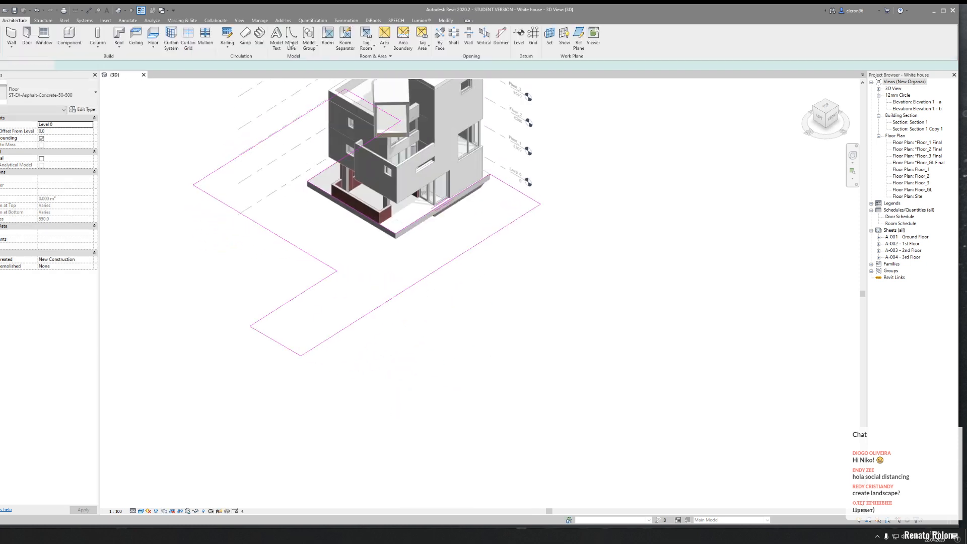
pyautogui.click(375, 320)
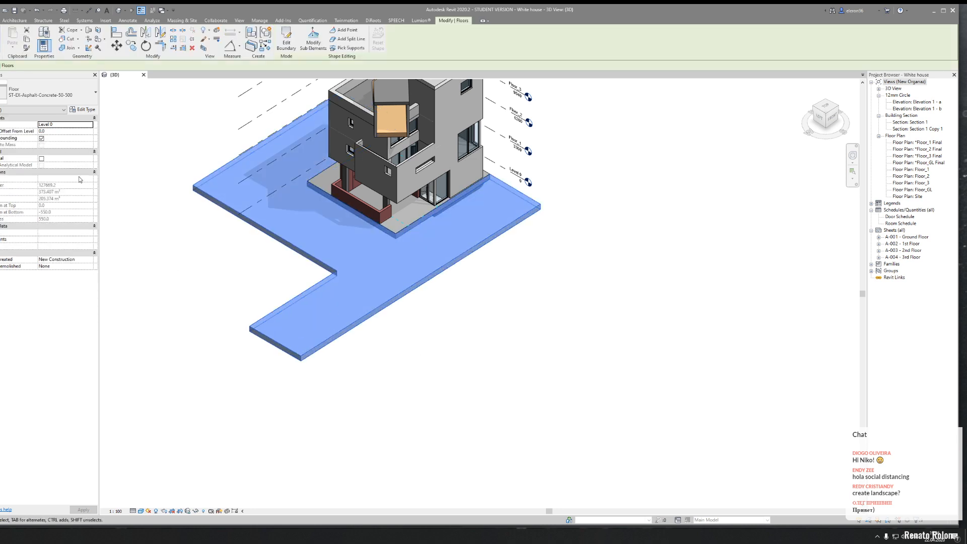
pyautogui.click(64, 132)
pyautogui.write('-5')
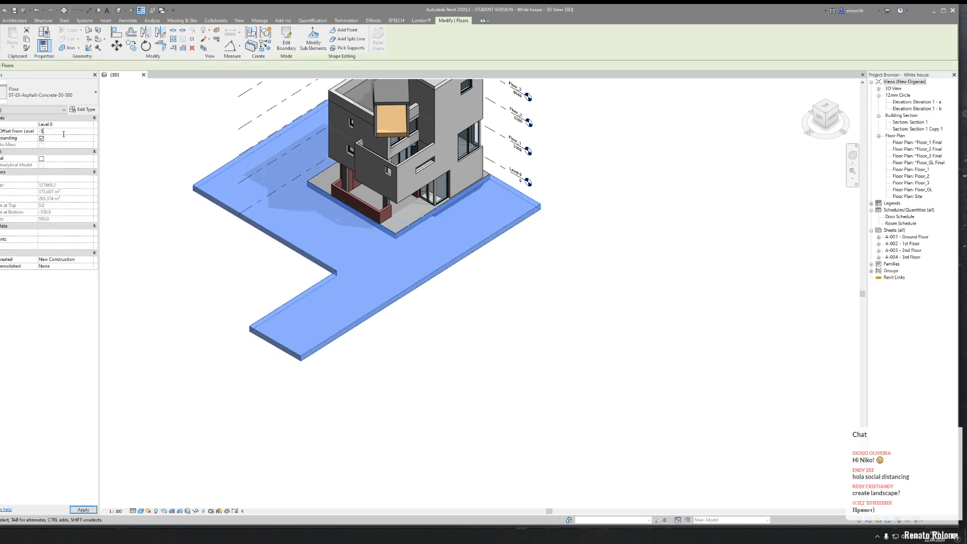
pyautogui.click(494, 376)
# Step: Save the project with the new asphalt floor and driveway around the house
pyautogui.keyDown('shift'); pyautogui.moveTo(503, 378); pyautogui.dragTo(468, 270, button='middle'); pyautogui.keyUp('shift')
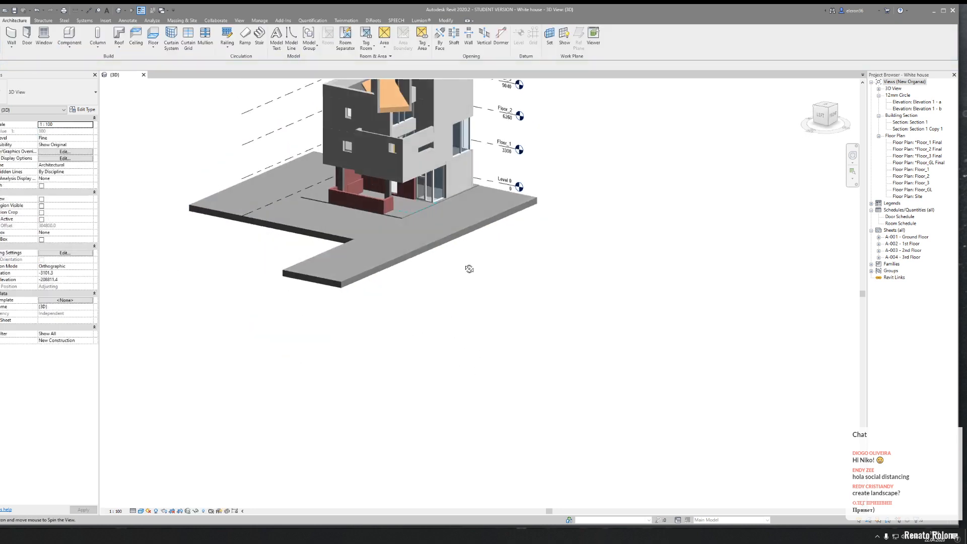
pyautogui.keyDown('shift'); pyautogui.moveTo(304, 180); pyautogui.dragTo(368, 229, button='middle'); pyautogui.keyUp('shift')
pyautogui.scroll(5, 272, 156)
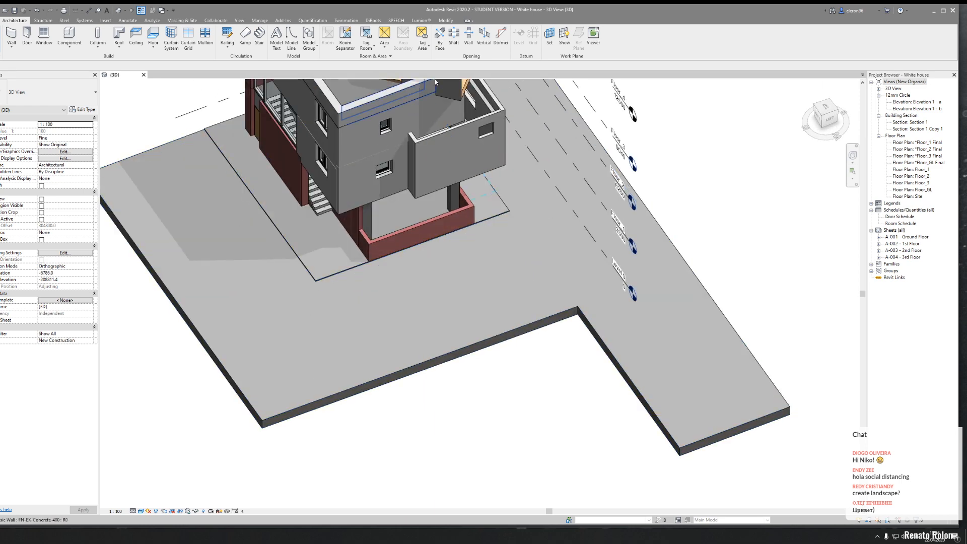
pyautogui.keyDown('shift'); pyautogui.moveTo(560, 238); pyautogui.dragTo(565, 379, button='middle'); pyautogui.keyUp('shift')
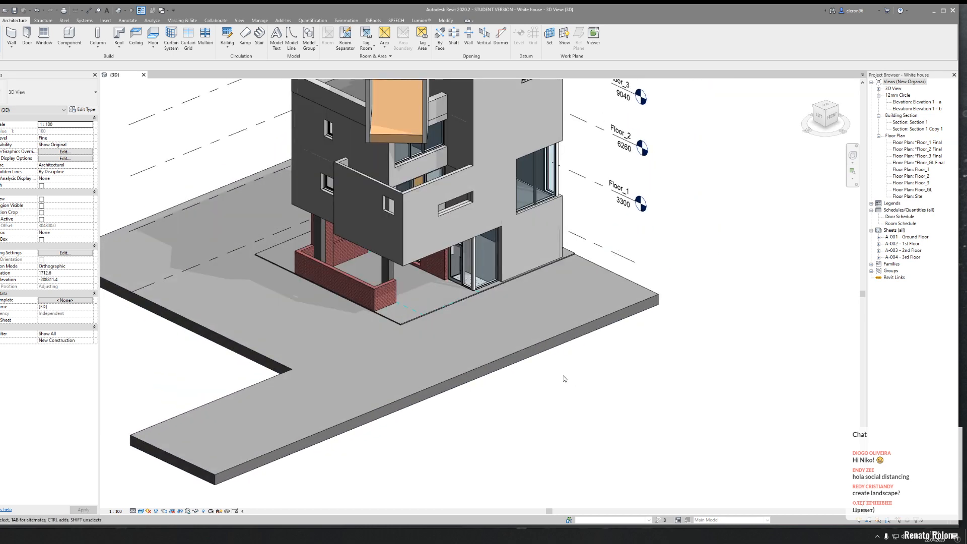
pyautogui.scroll(-3, 565, 378)
pyautogui.click(14, 10)
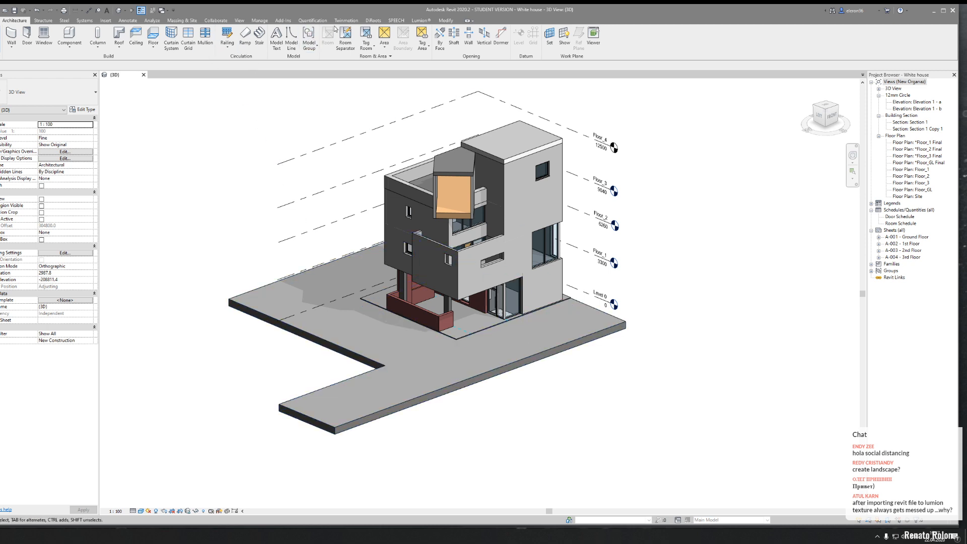
# Step: Start a Lumion export of the model as a COLLADA file and choose the White House folder as its destination
pyautogui.click(420, 20)
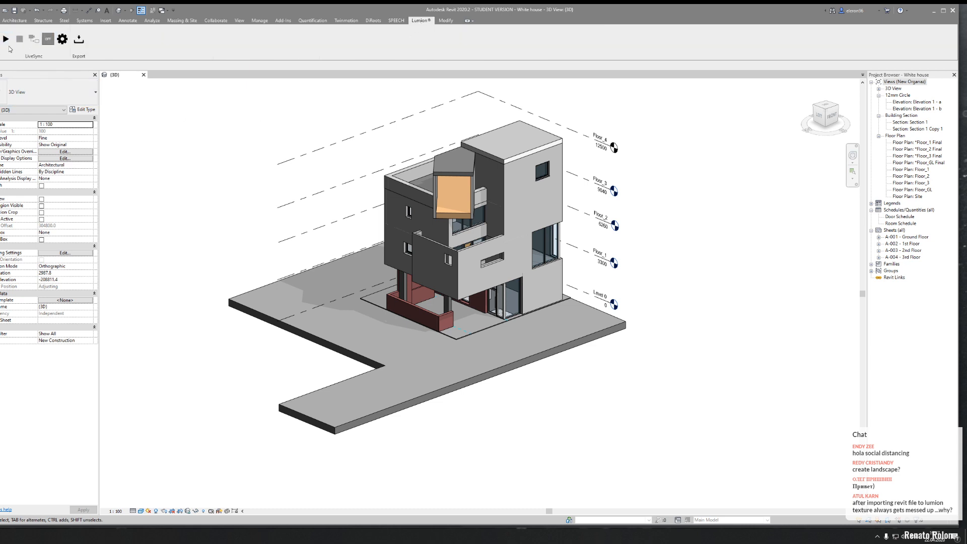
pyautogui.click(79, 40)
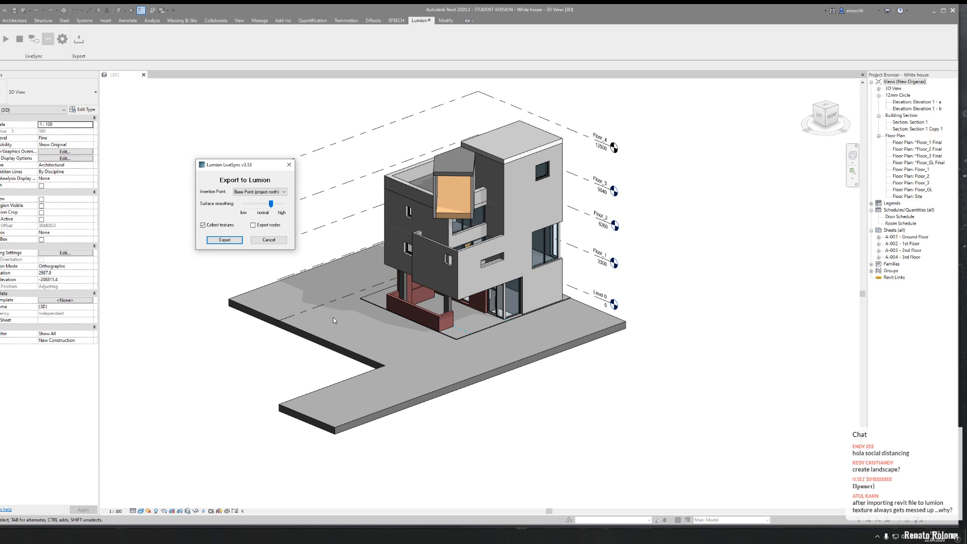
pyautogui.click(226, 240)
pyautogui.moveTo(247, 110); pyautogui.dragTo(247, 102)
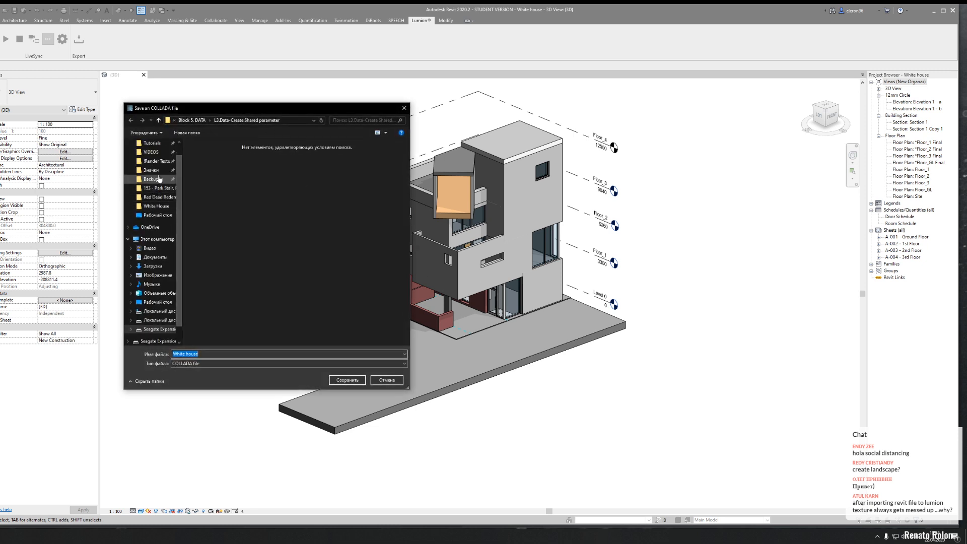
pyautogui.scroll(1, 157, 180)
pyautogui.click(156, 227)
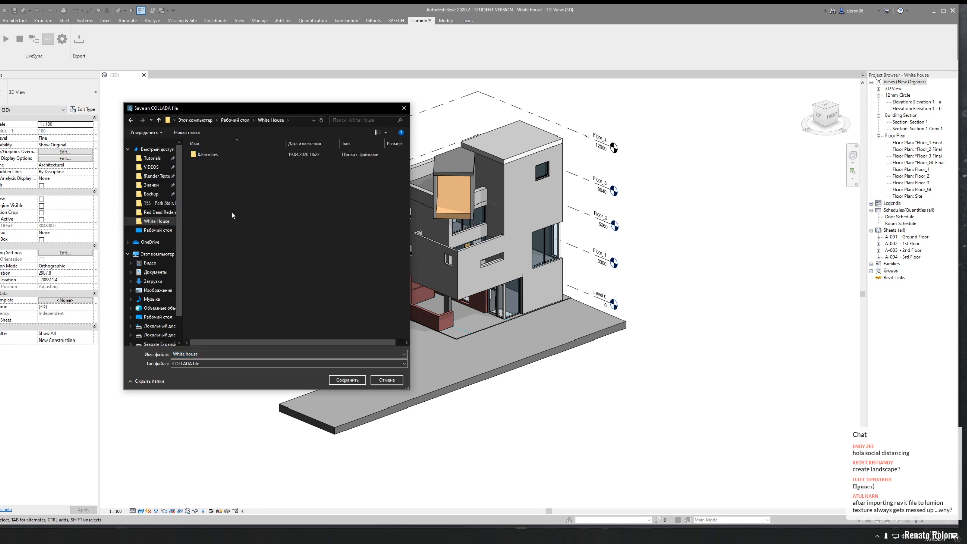
# Step: Create a folder named 1.Export inside the White House folder and open it
pyautogui.rightClick(218, 192)
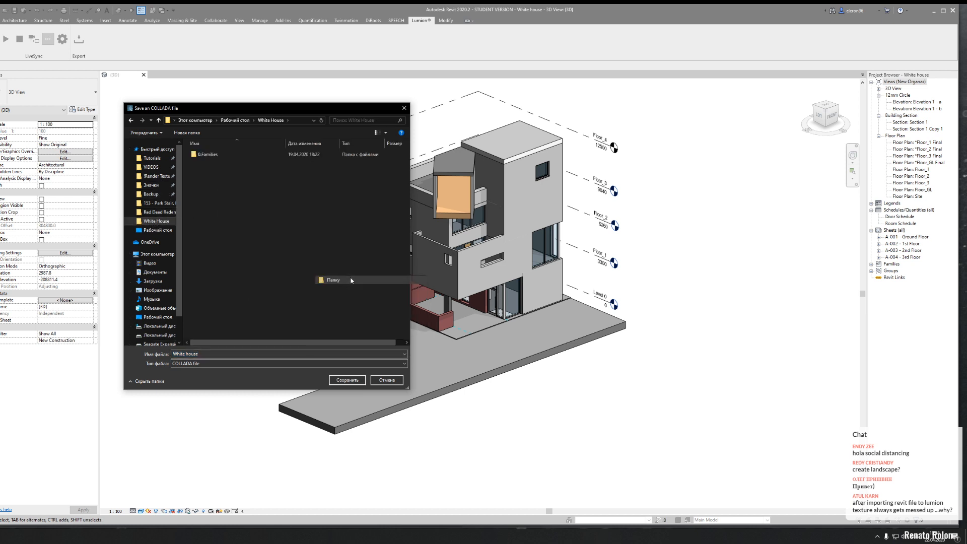
pyautogui.click(350, 277)
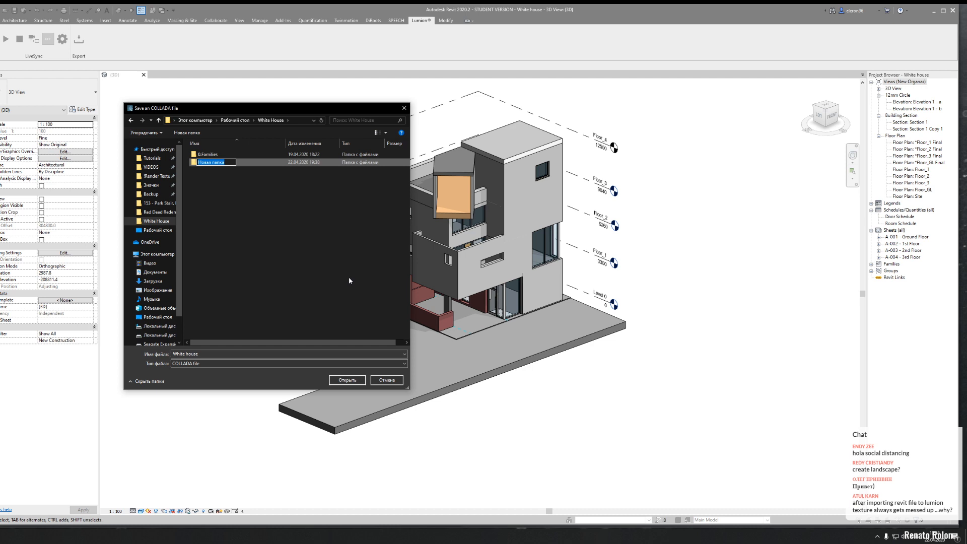
pyautogui.write('1.Export')
pyautogui.press('Return')
pyautogui.press('Return')
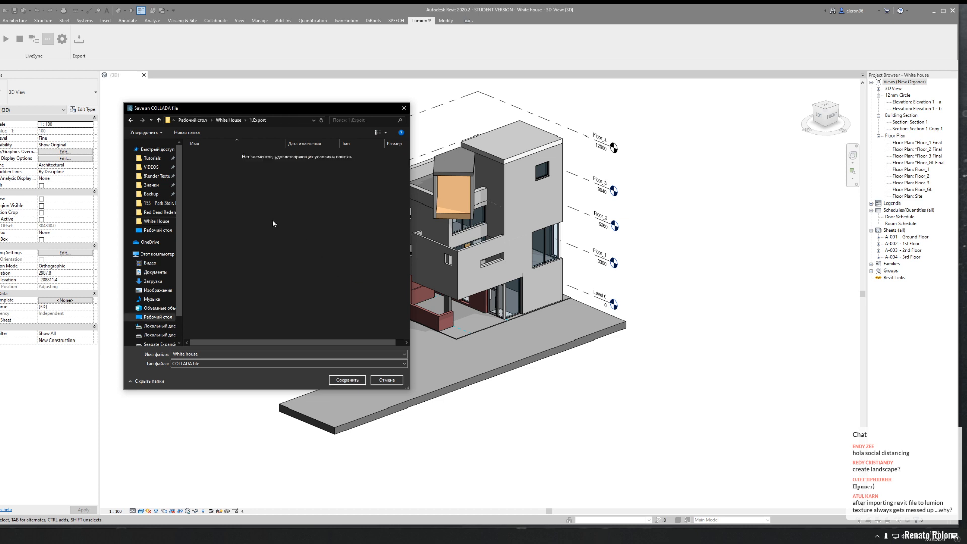
# Step: Create a DAE subfolder inside 1.Export and save the COLLADA file in it as White house
pyautogui.rightClick(267, 215)
pyautogui.moveTo(332, 303)
pyautogui.click(398, 302)
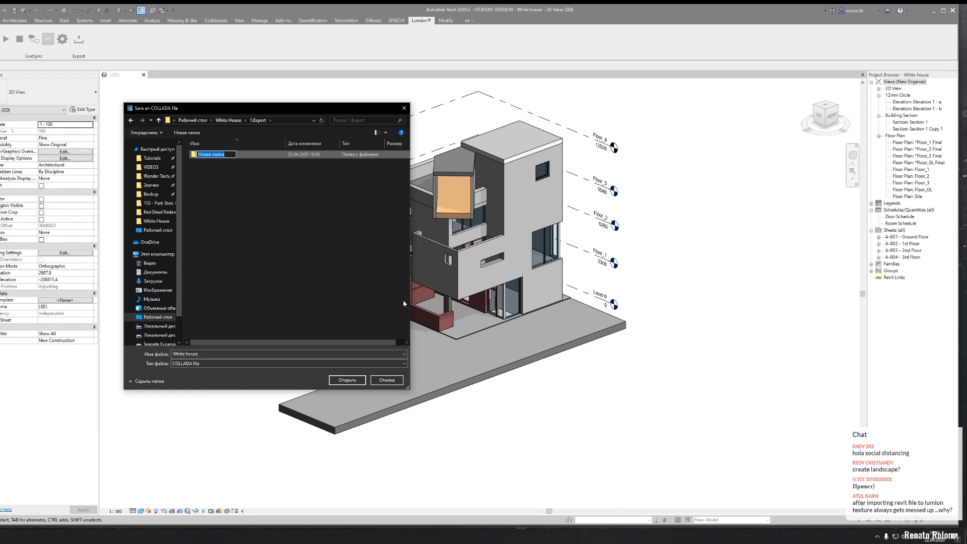
pyautogui.write('DAE')
pyautogui.press('Return')
pyautogui.click(277, 308)
pyautogui.doubleClick(210, 158)
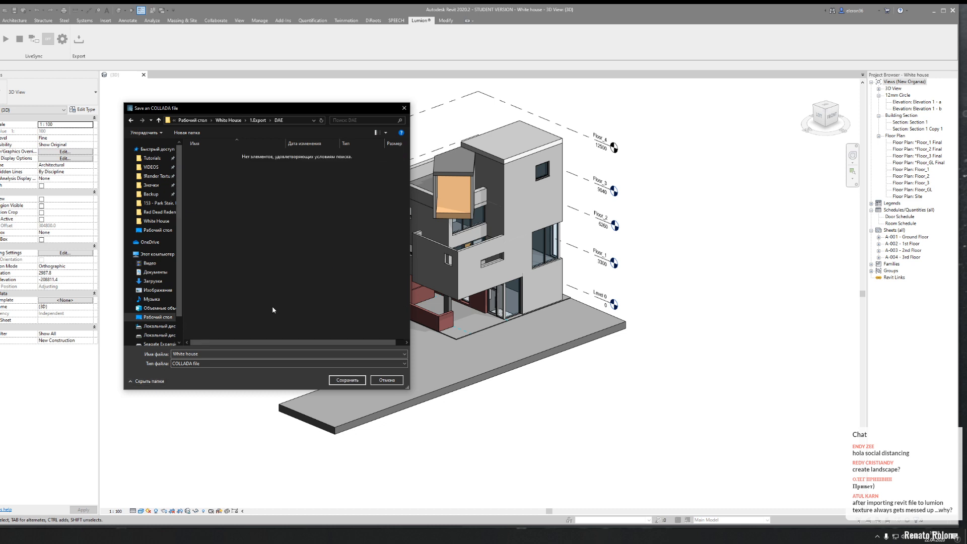
pyautogui.click(336, 380)
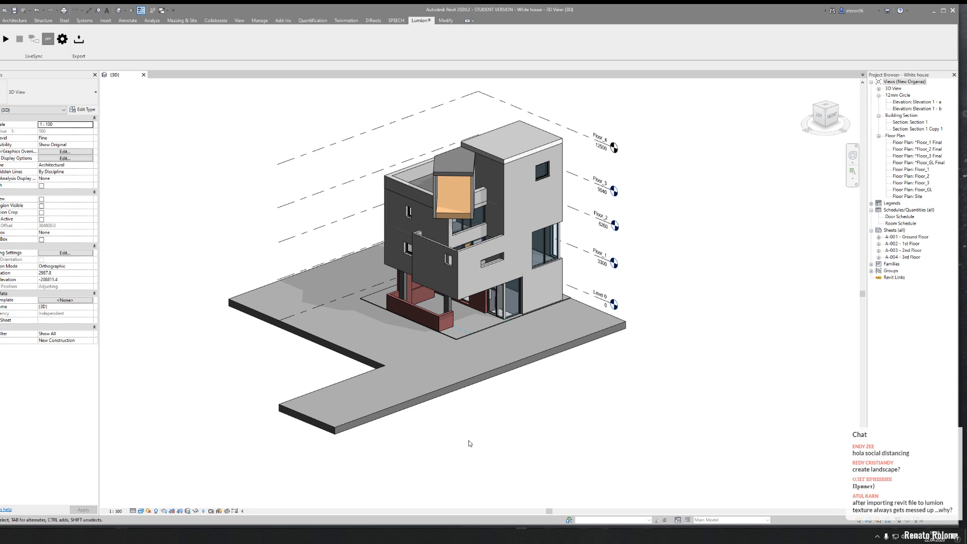
pyautogui.scroll(3, 545, 302)
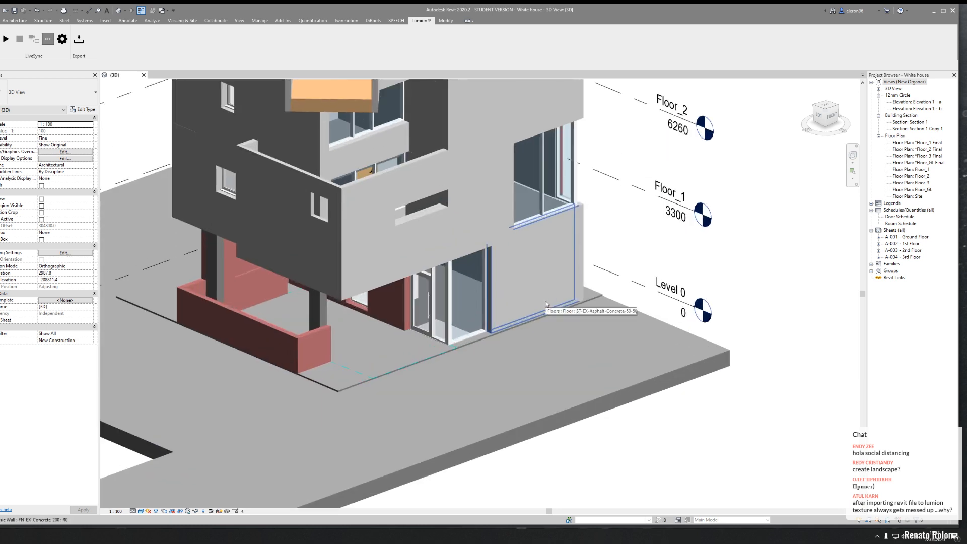
pyautogui.moveTo(275, 299); pyautogui.dragTo(352, 376, button='middle')
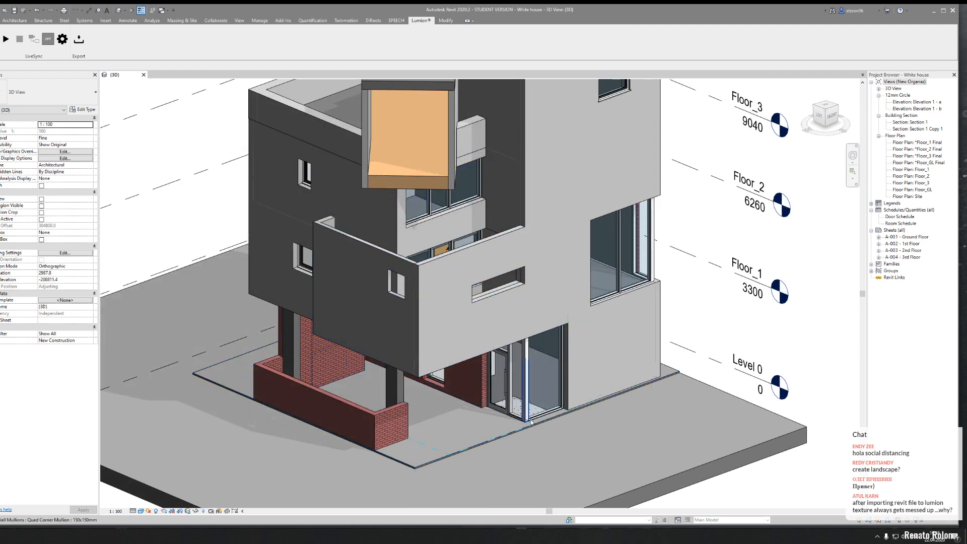
pyautogui.scroll(4, 503, 418)
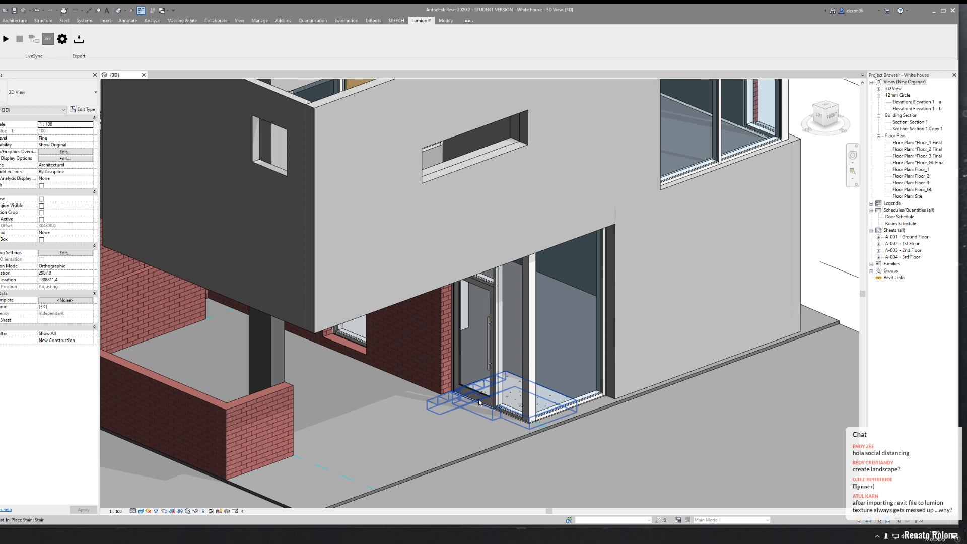
# Step: Switch to Lumion and start a new scene from the flat green grass preset with a cloudy blue daytime sky
pyautogui.click(934, 10)
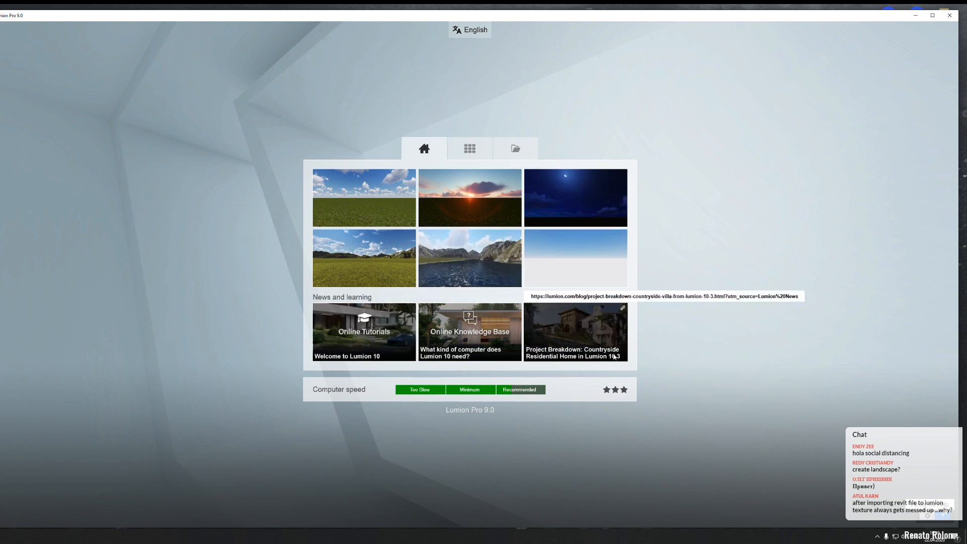
pyautogui.click(334, 206)
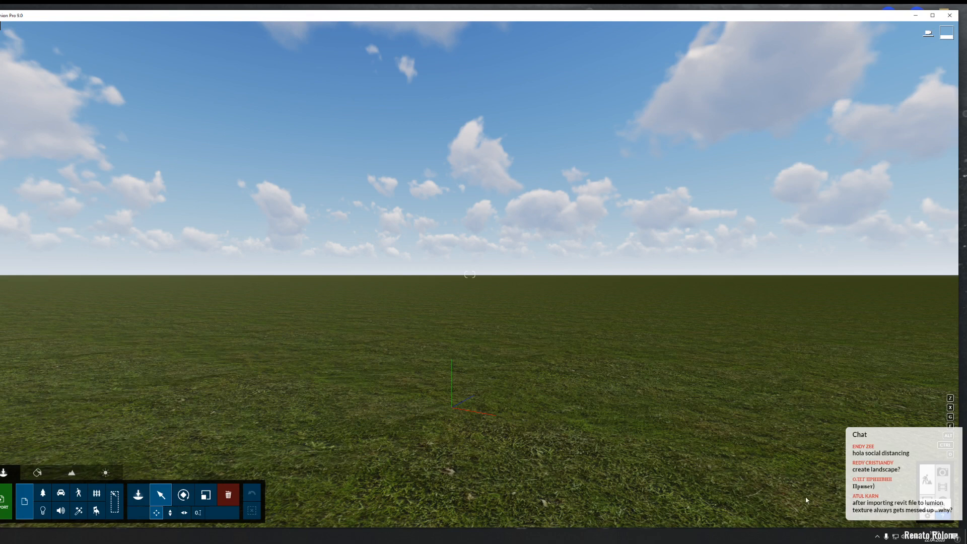
# Step: Lower the editor quality rating in the Lumion settings and apply it
pyautogui.click(929, 519)
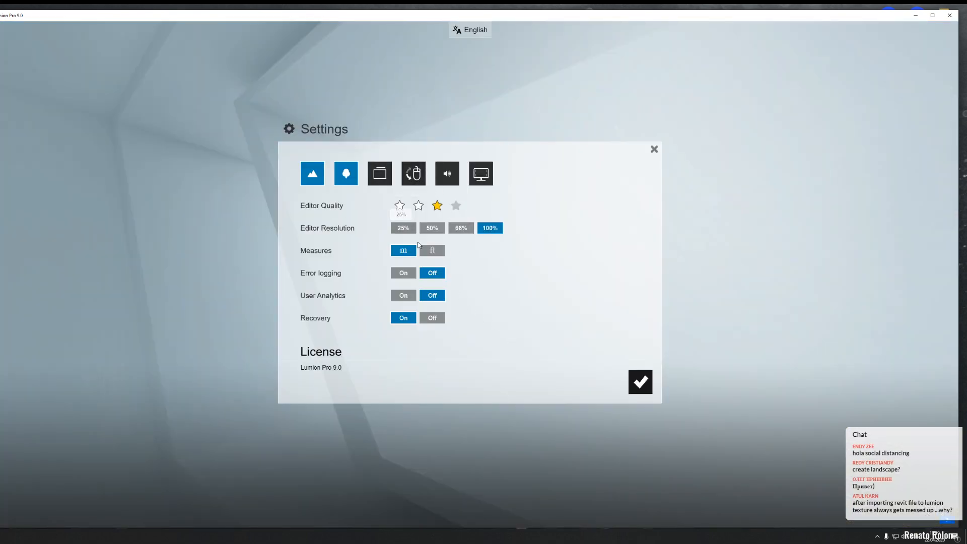
pyautogui.click(399, 205)
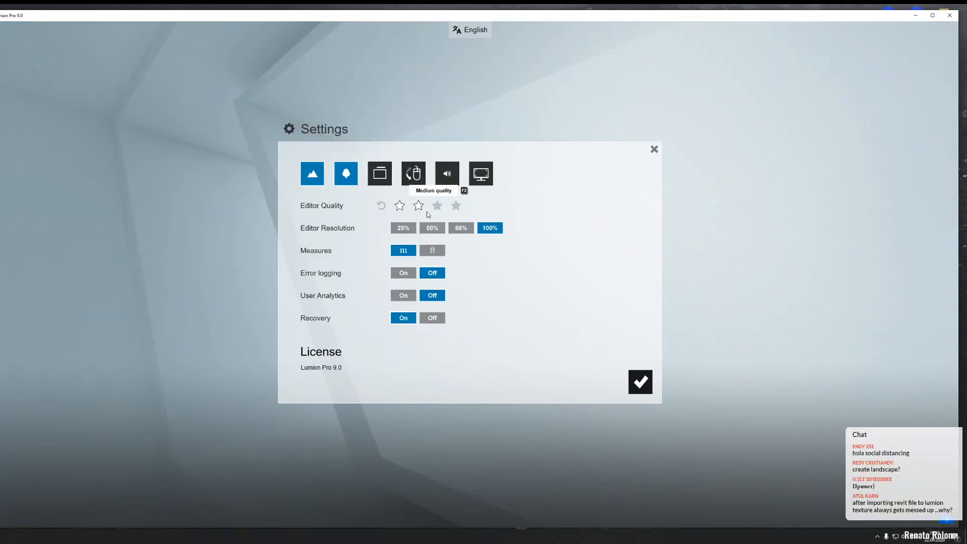
pyautogui.click(635, 382)
# Step: Start importing a new model and open the White house DAE file from the White House folder's 1.Export/DAE subfolder
pyautogui.moveTo(439, 376); pyautogui.dragTo(483, 418, button='right')
pyautogui.press('s')
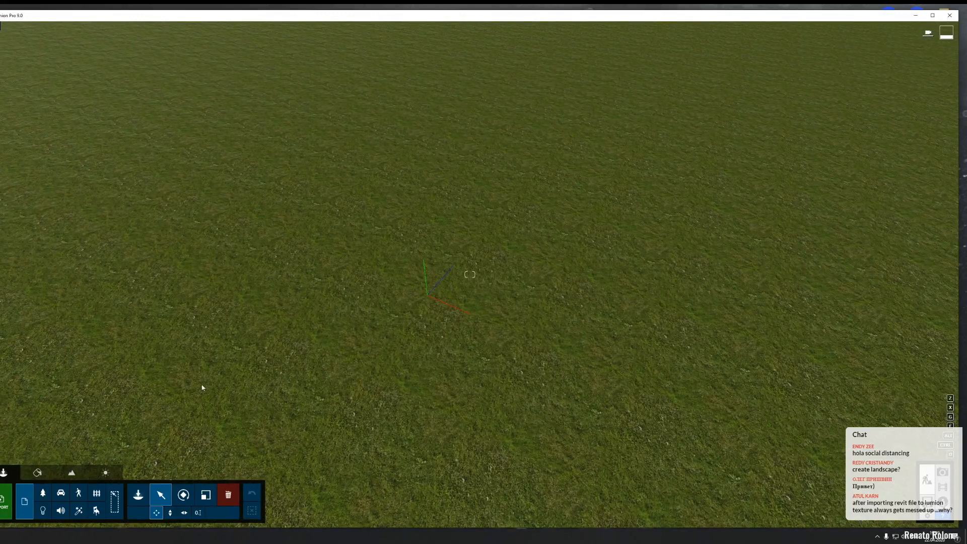
pyautogui.click(1, 498)
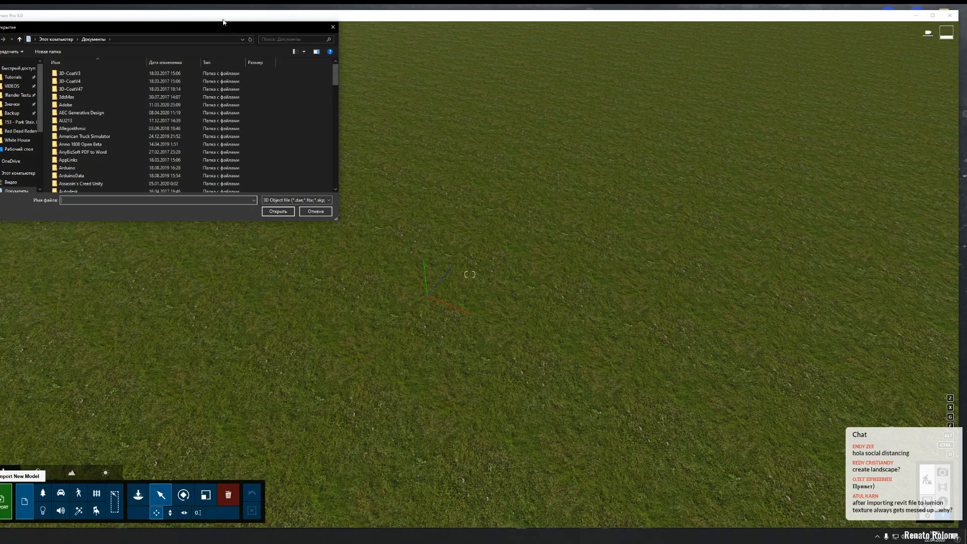
pyautogui.moveTo(223, 26); pyautogui.dragTo(309, 62)
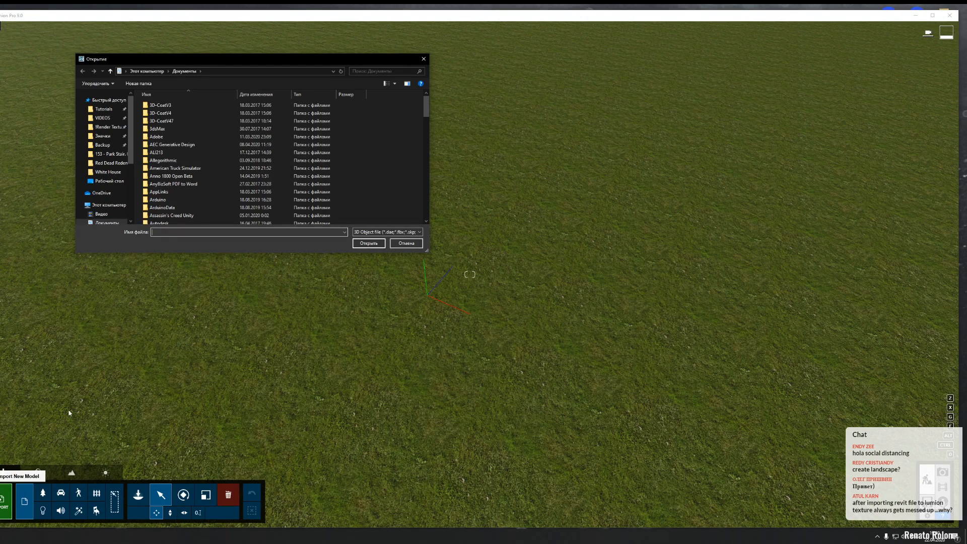
pyautogui.click(103, 172)
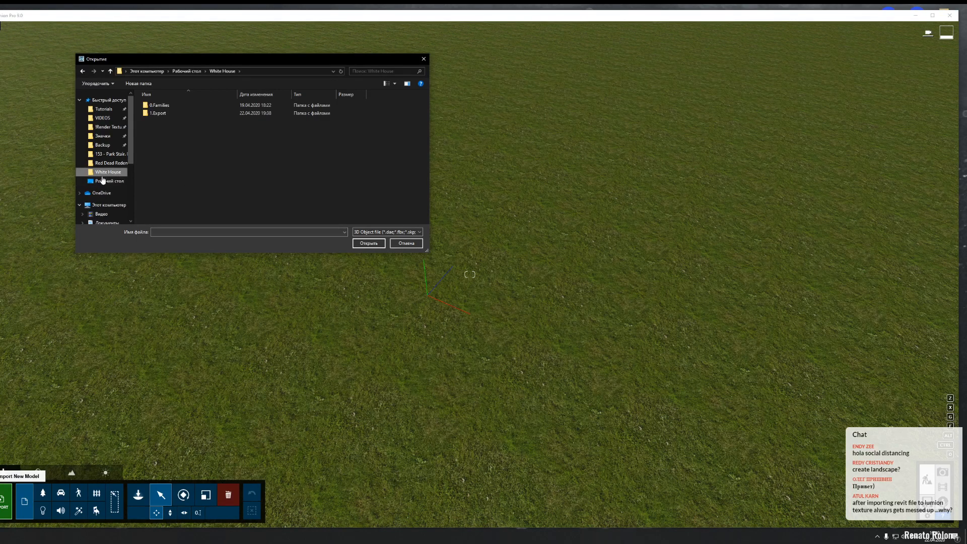
pyautogui.doubleClick(157, 112)
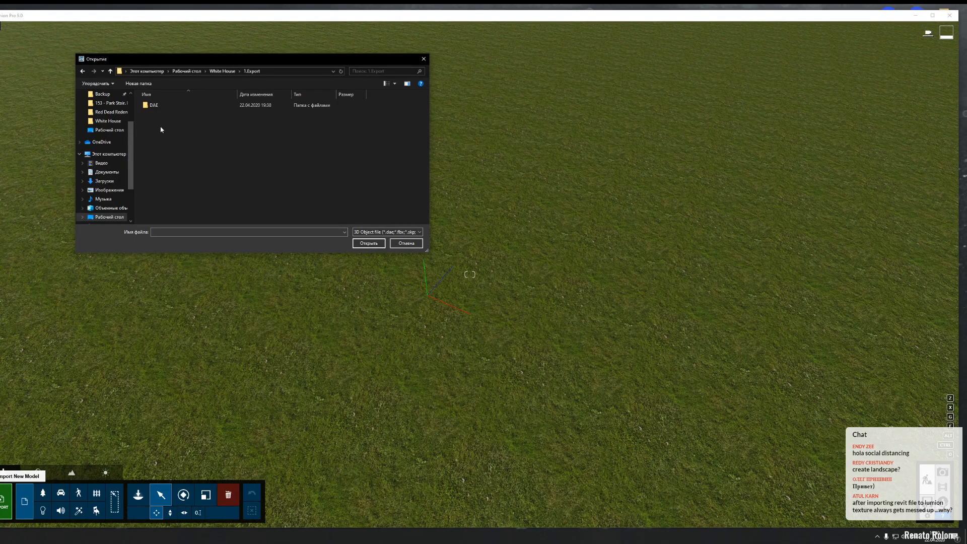
pyautogui.doubleClick(154, 106)
pyautogui.click(183, 124)
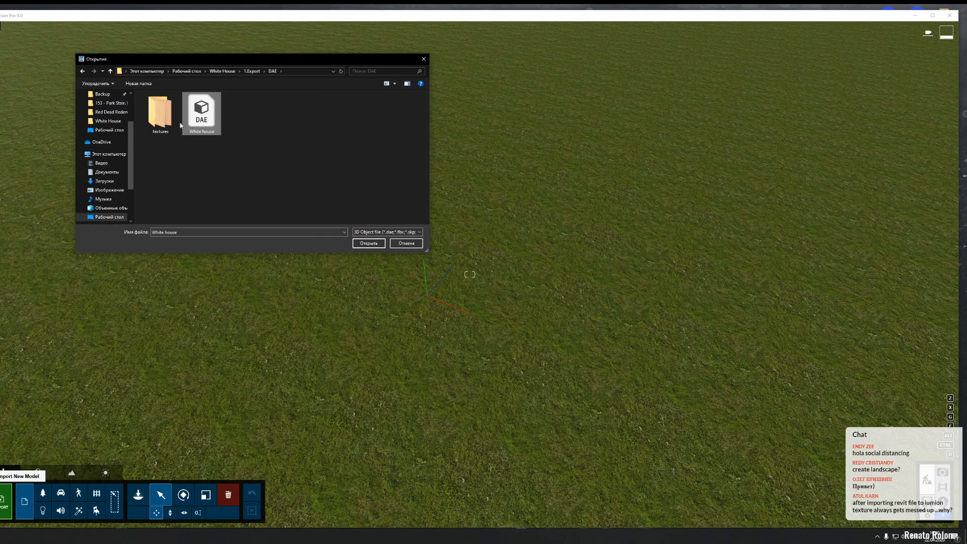
pyautogui.click(378, 246)
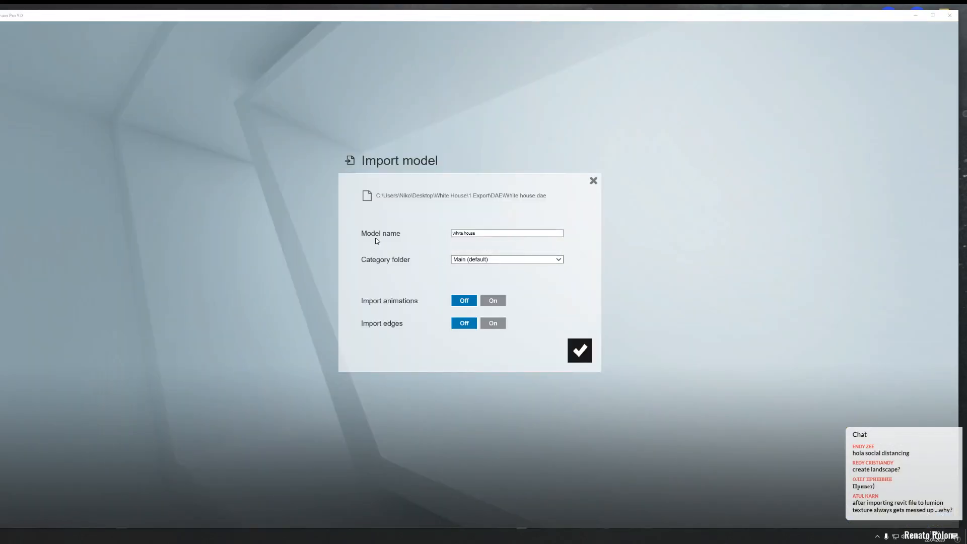
# Step: Assign the model to the Buildings category folder and import it with animations and edges off
pyautogui.click(514, 260)
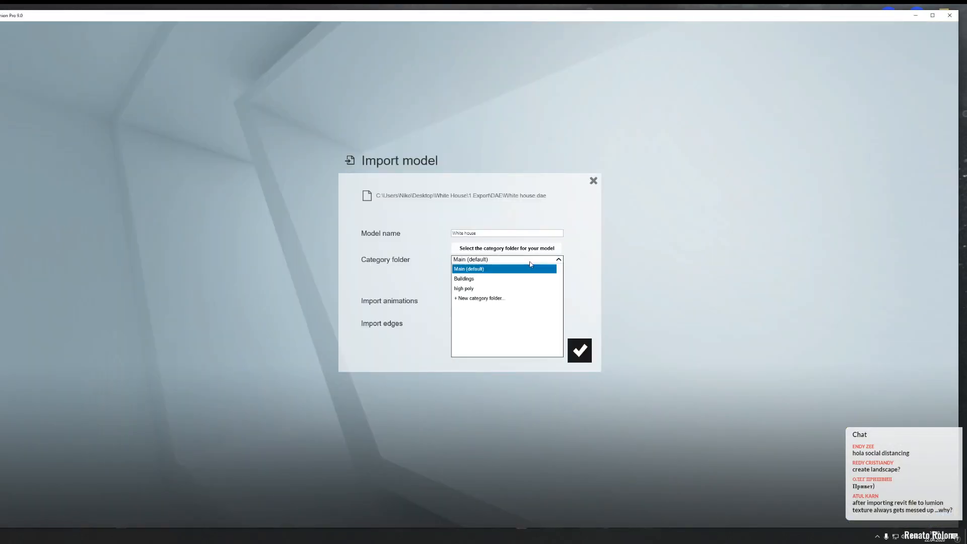
pyautogui.click(472, 281)
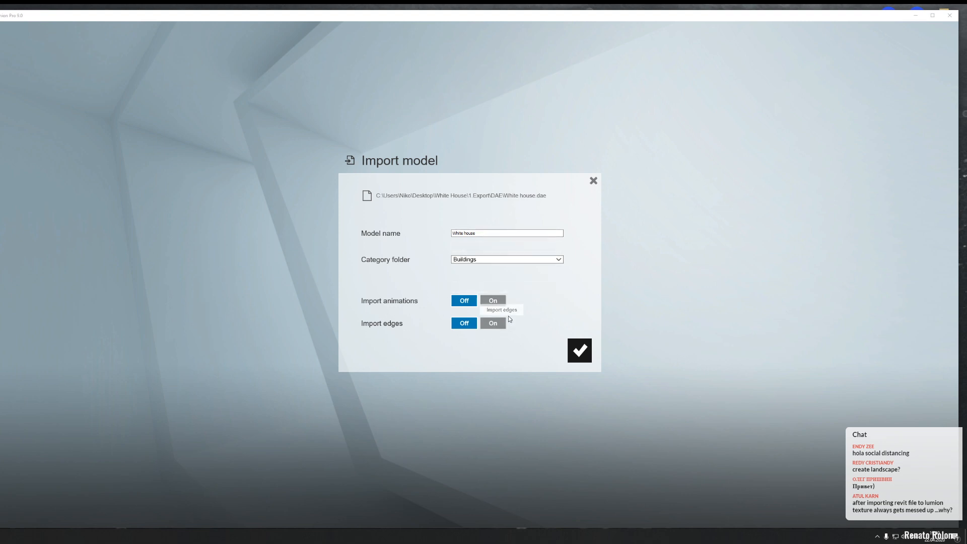
pyautogui.click(587, 358)
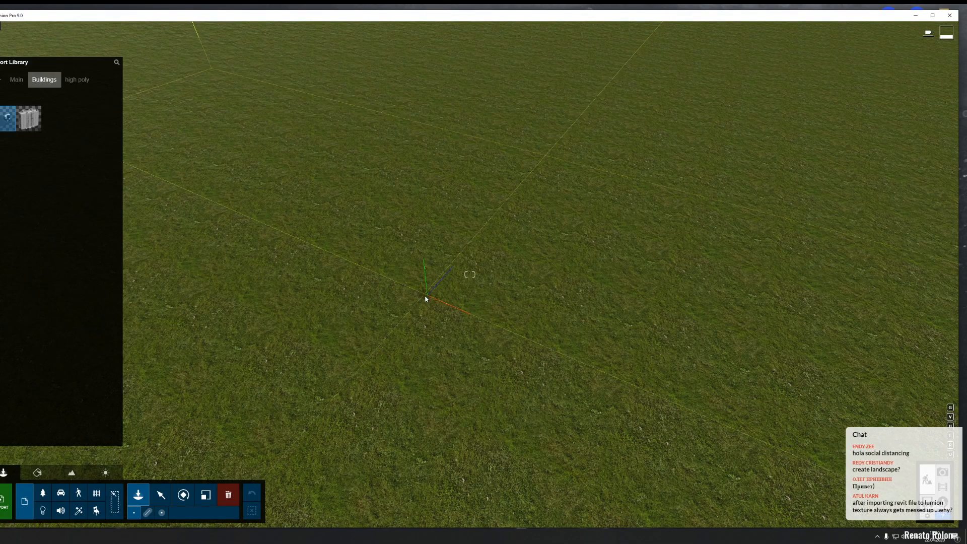
# Step: Place the imported White house model on the grass and inspect it from several sides
pyautogui.press('w')
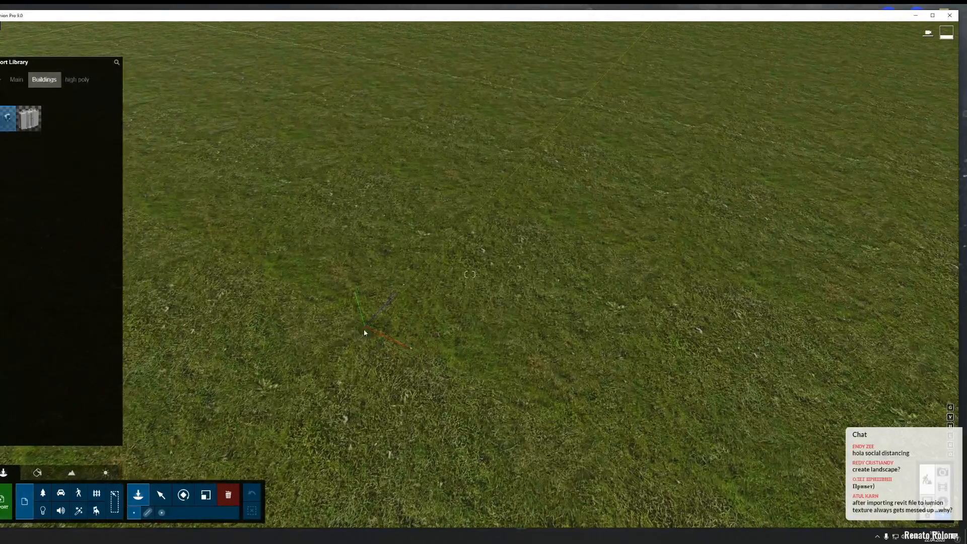
pyautogui.click(389, 322)
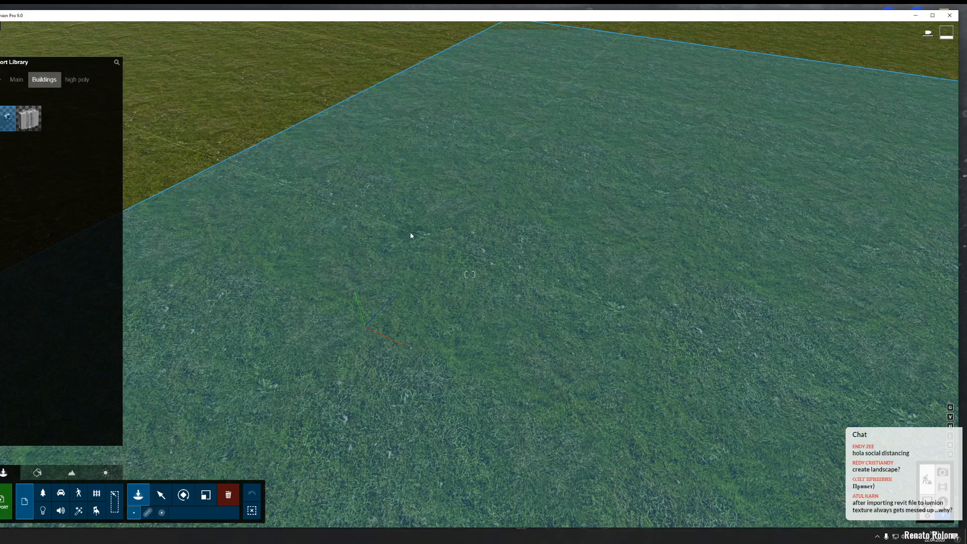
pyautogui.click(425, 232)
pyautogui.press('s')
pyautogui.press('s')
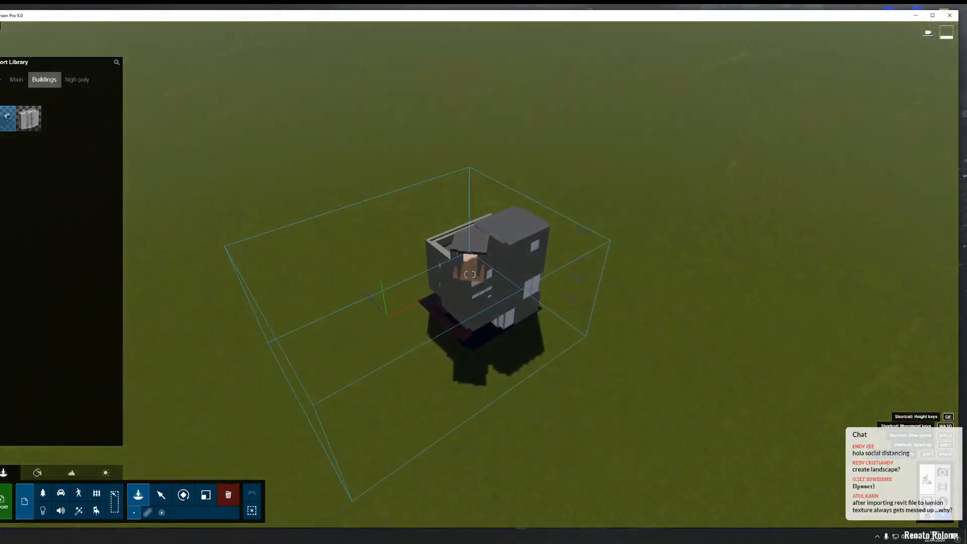
pyautogui.moveTo(352, 302); pyautogui.dragTo(406, 328, button='right')
pyautogui.press('w')
pyautogui.press('w')
pyautogui.moveTo(468, 328); pyautogui.dragTo(496, 328, button='right')
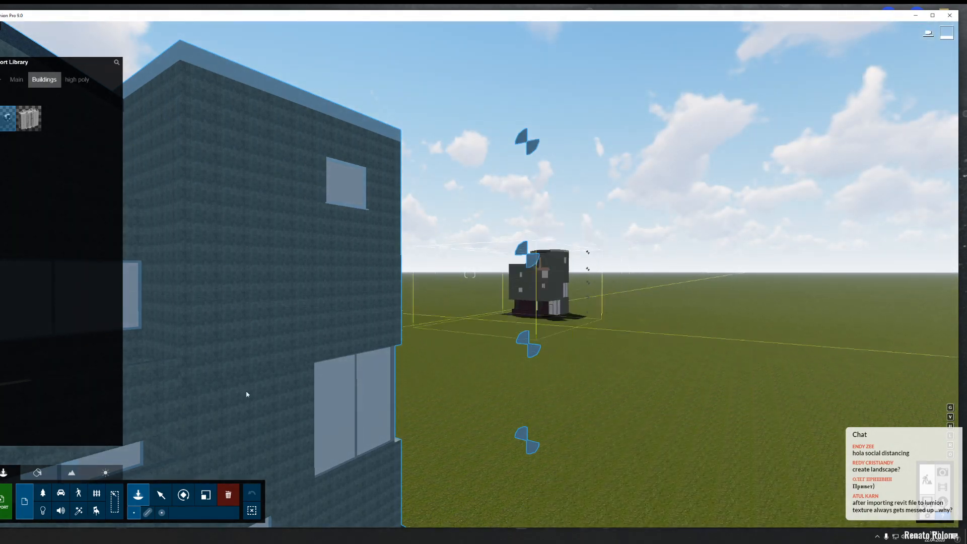
# Step: Switch to Revit and hide the Levels annotation category in the 3D view's visibility/graphic overrides
pyautogui.hotkey('alt', 'Tab')
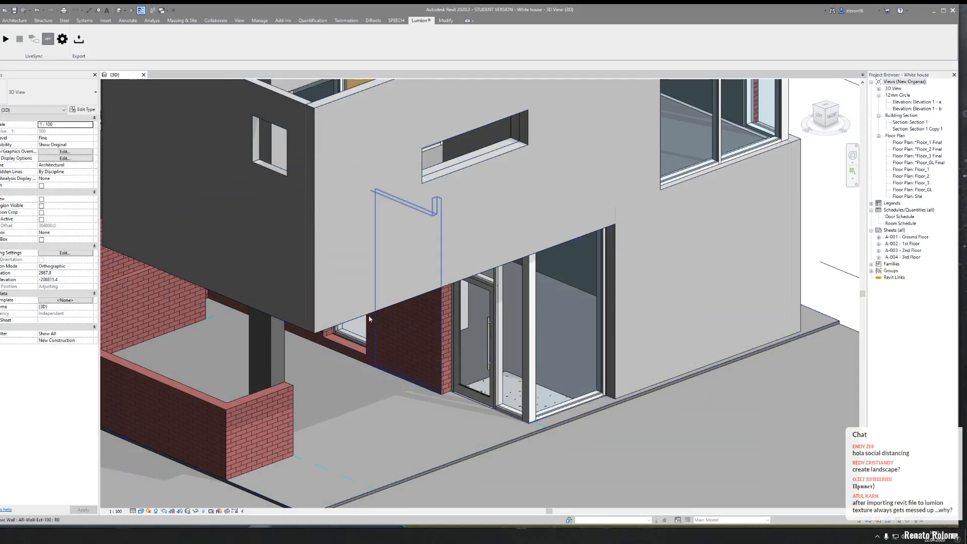
pyautogui.scroll(-5, 365, 312)
pyautogui.scroll(-3, 365, 312)
pyautogui.moveTo(546, 368); pyautogui.dragTo(639, 392, button='middle')
pyautogui.scroll(3, 529, 367)
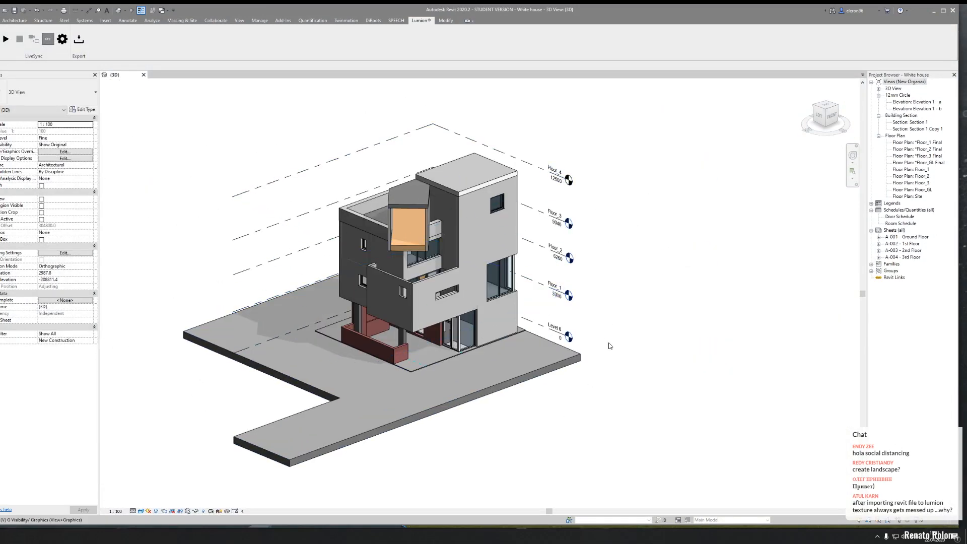
pyautogui.press('v')
pyautogui.press('g')
pyautogui.click(437, 210)
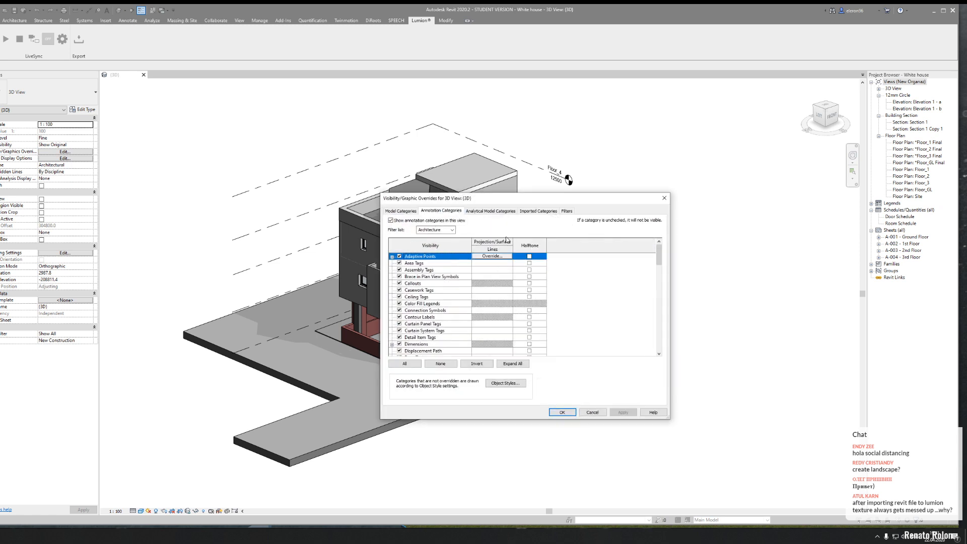
pyautogui.moveTo(658, 254); pyautogui.dragTo(658, 342)
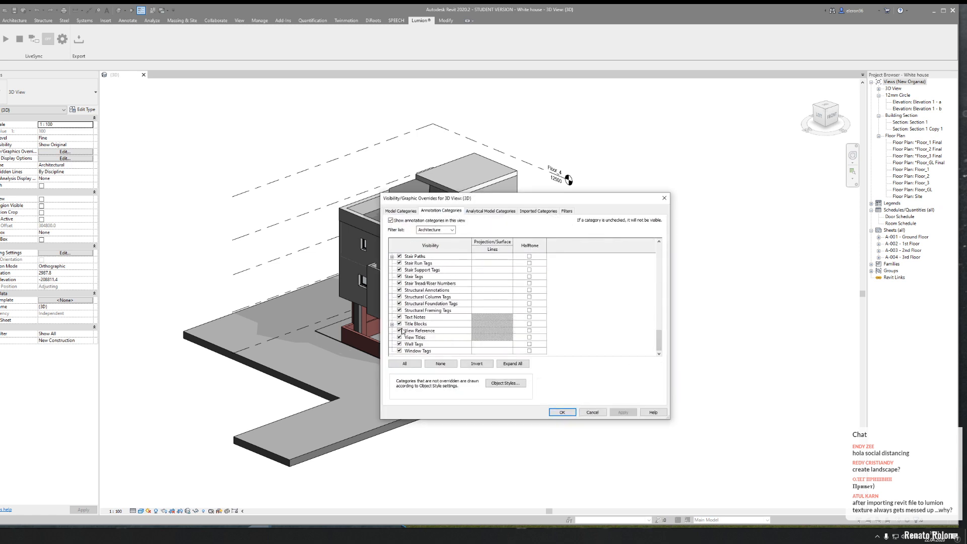
pyautogui.scroll(10, 409, 330)
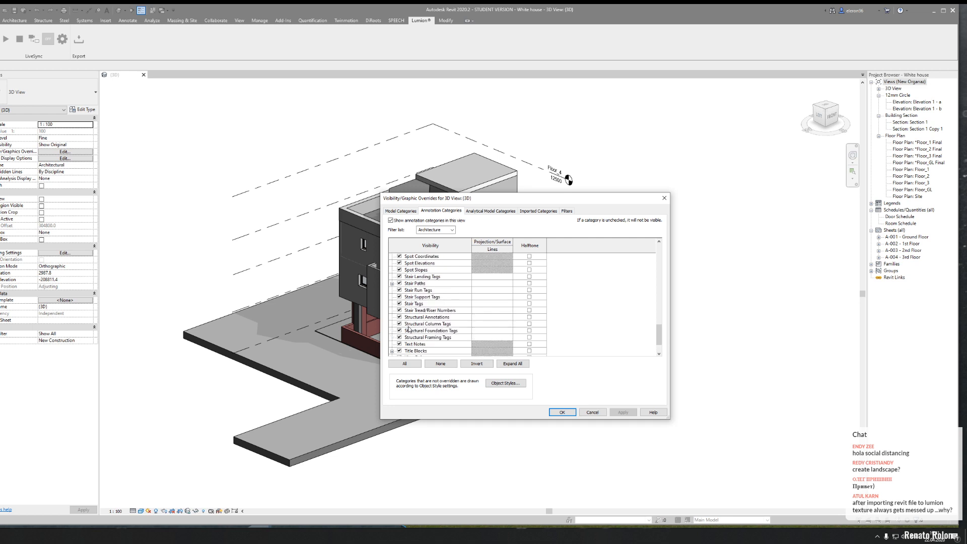
pyautogui.scroll(4, 410, 325)
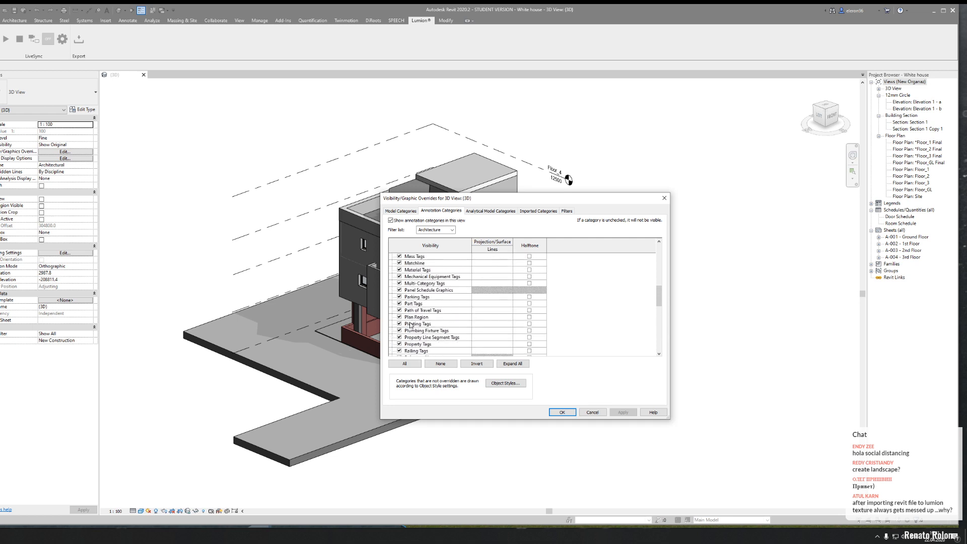
pyautogui.scroll(-7, 410, 325)
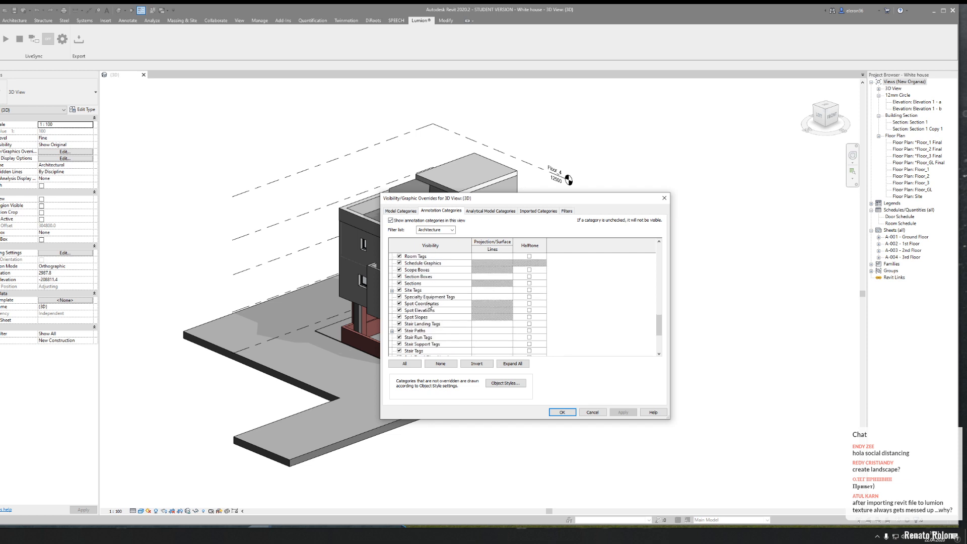
pyautogui.scroll(2, 428, 306)
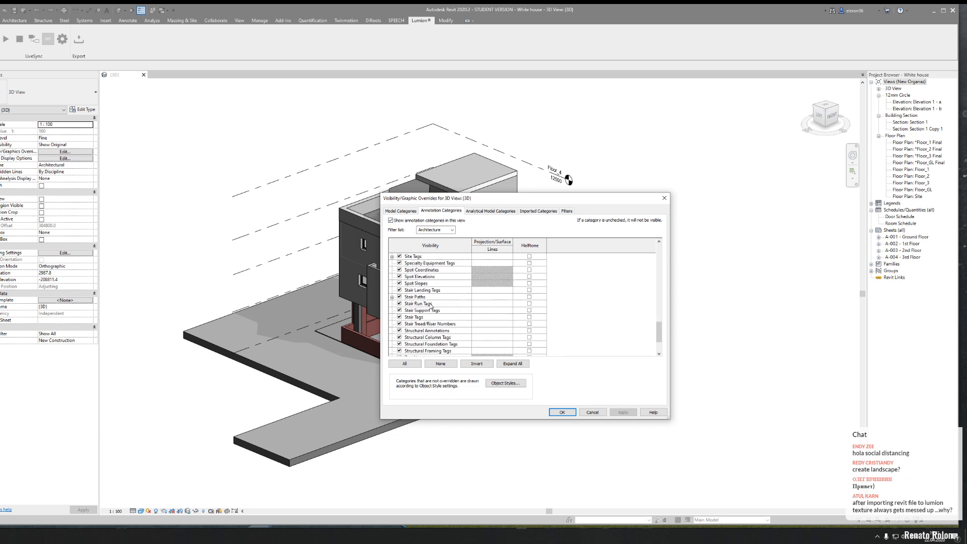
pyautogui.scroll(6, 435, 334)
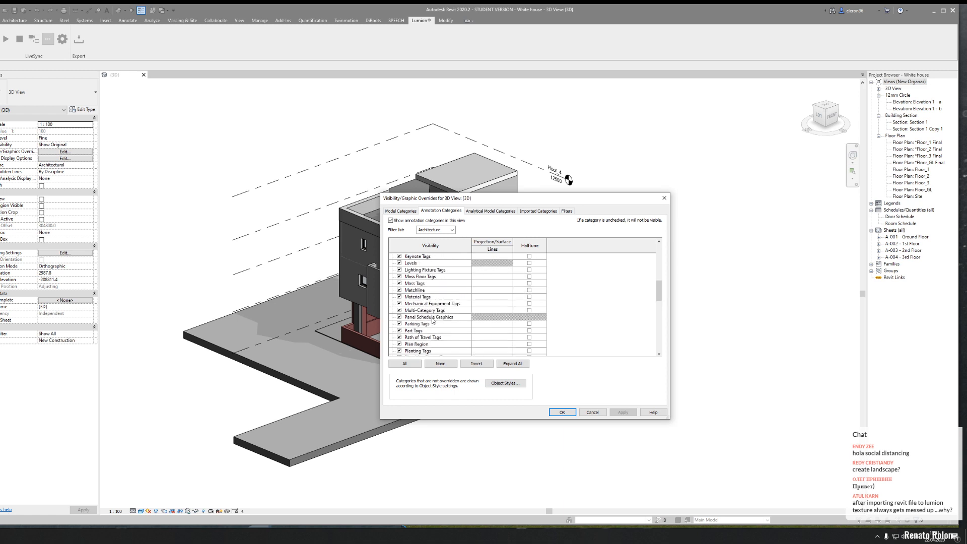
pyautogui.click(399, 311)
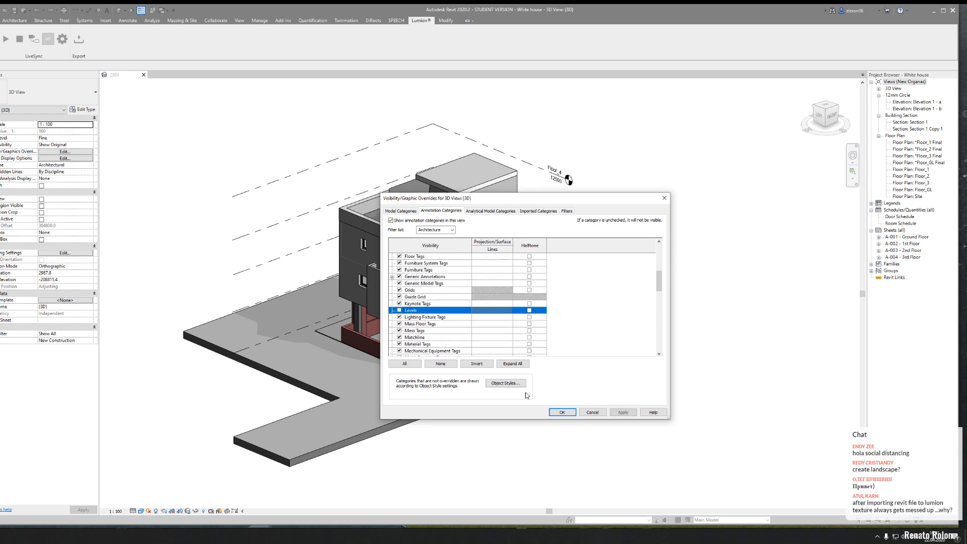
pyautogui.click(561, 412)
# Step: Hide the Lines model category in the 3D view's visibility/graphic overrides
pyautogui.moveTo(475, 414)
pyautogui.keyDown('shift'); pyautogui.mouseDown(button='middle')
pyautogui.moveTo(626, 259)
pyautogui.moveTo(438, 244)
pyautogui.moveTo(212, 341)
pyautogui.moveTo(395, 343)
pyautogui.moveTo(403, 363)
pyautogui.mouseUp(button='middle'); pyautogui.keyUp('shift')
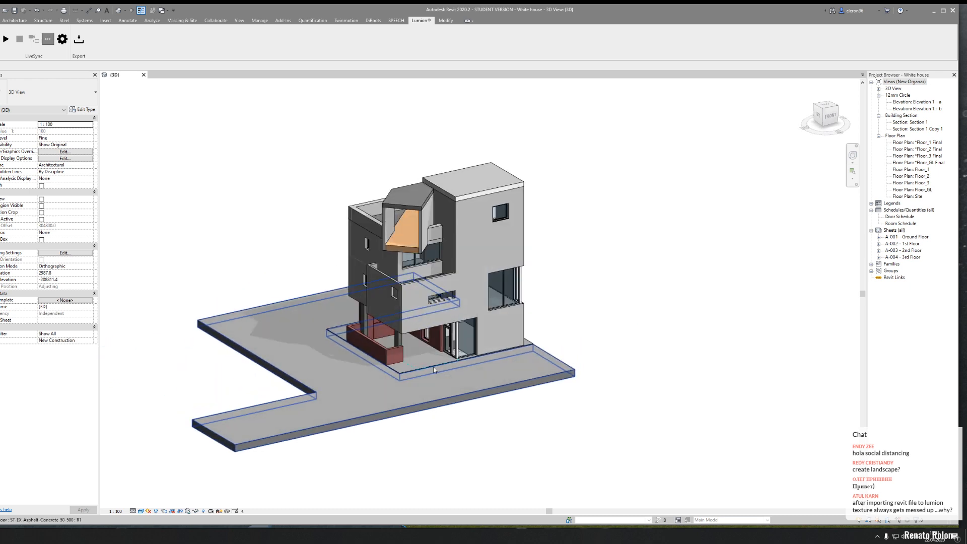
pyautogui.scroll(3, 406, 367)
pyautogui.press('v')
pyautogui.press('g')
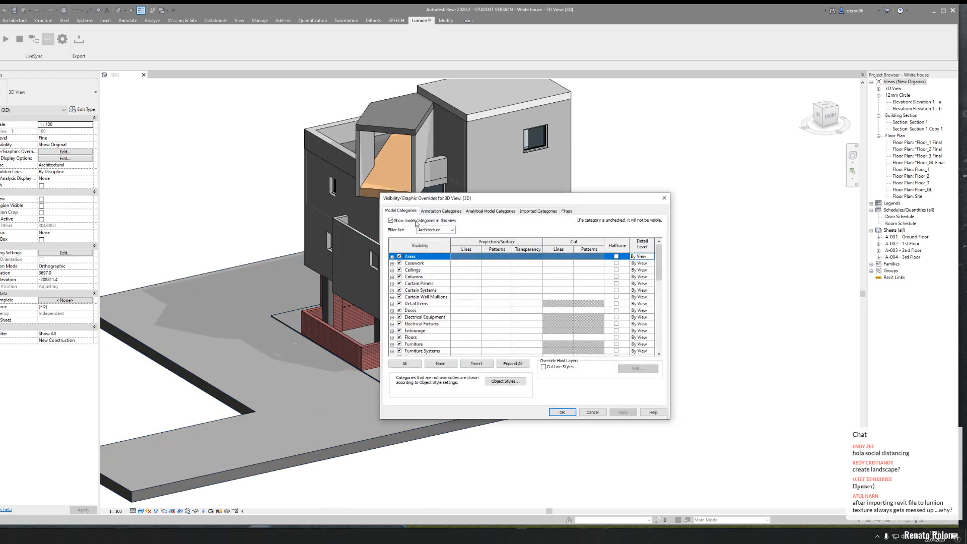
pyautogui.scroll(-3, 451, 347)
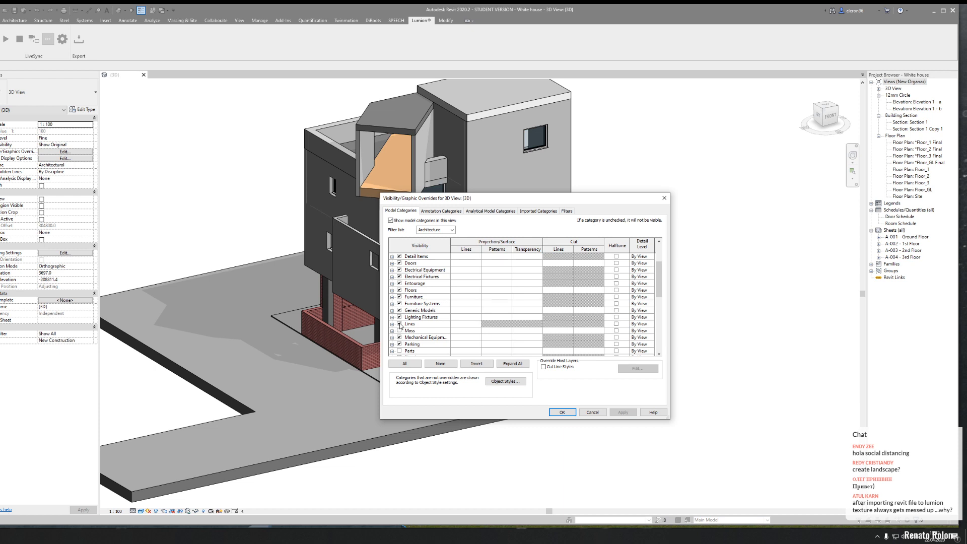
pyautogui.click(400, 324)
pyautogui.click(563, 413)
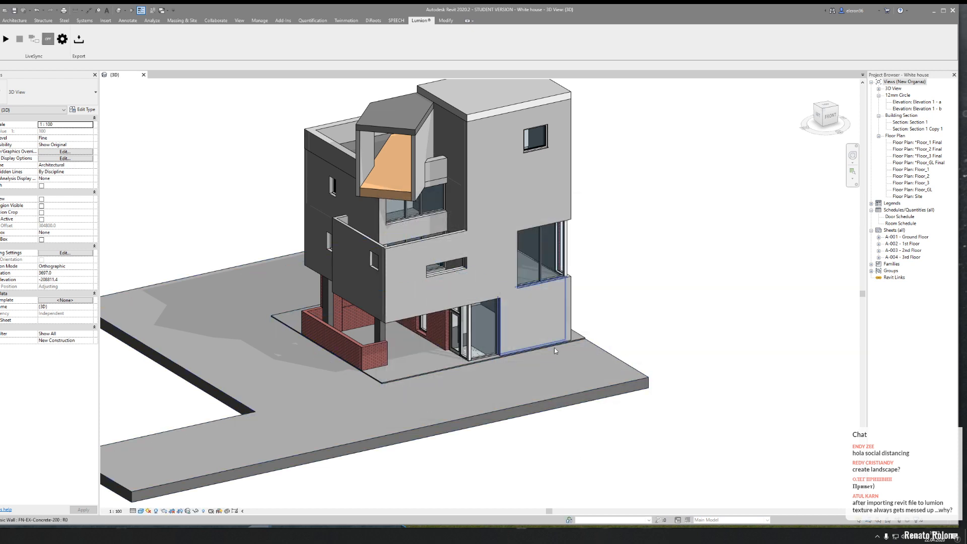
# Step: Export the cleaned-up model as COLLADA, overwriting the existing White house file in the DAE folder
pyautogui.scroll(-2, 572, 457)
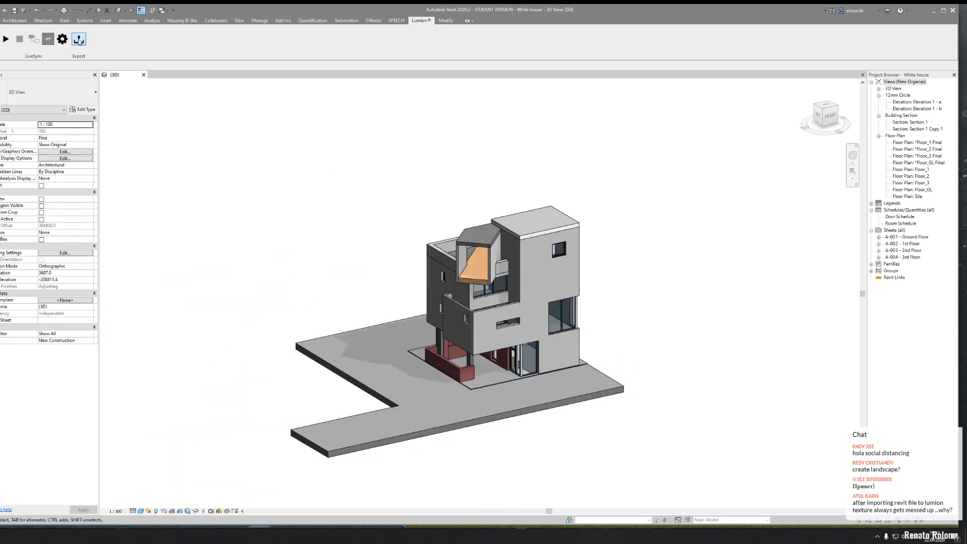
pyautogui.click(79, 39)
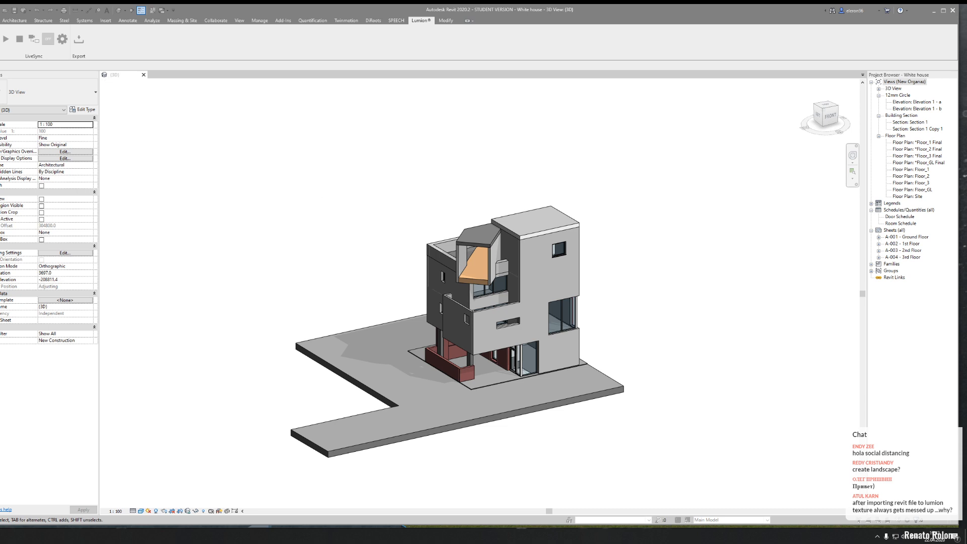
pyautogui.click(235, 217)
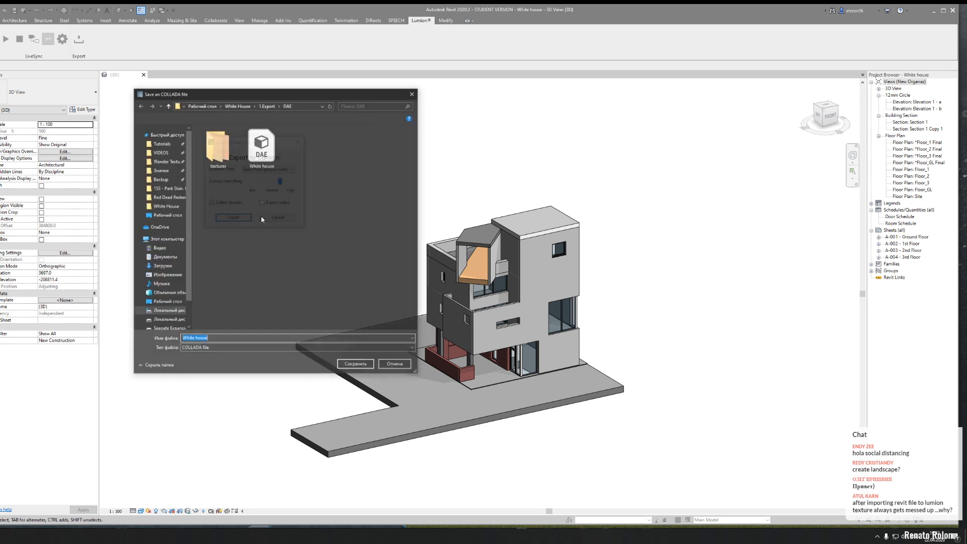
pyautogui.click(356, 364)
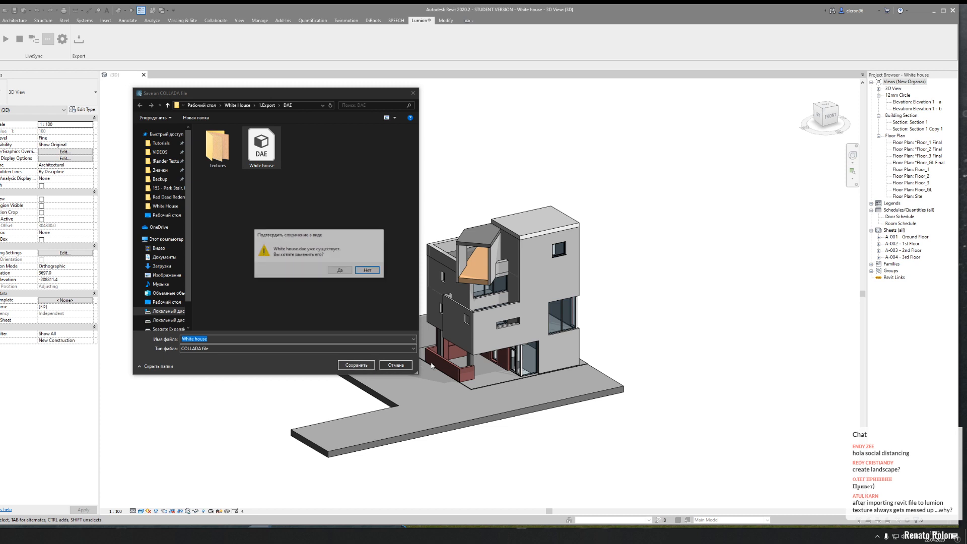
pyautogui.click(341, 272)
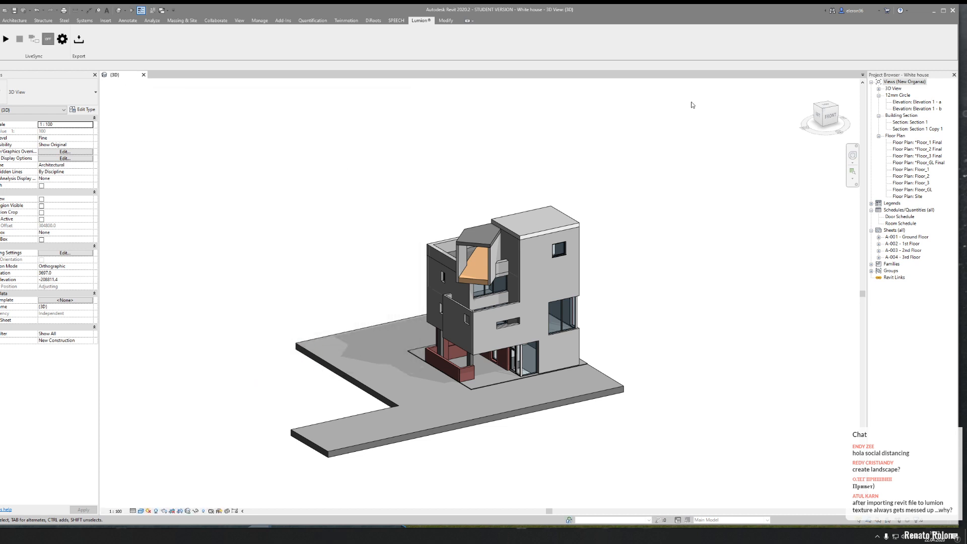
# Step: Switch back to Lumion and select the placed White house model in the scene
pyautogui.click(934, 11)
pyautogui.press('s')
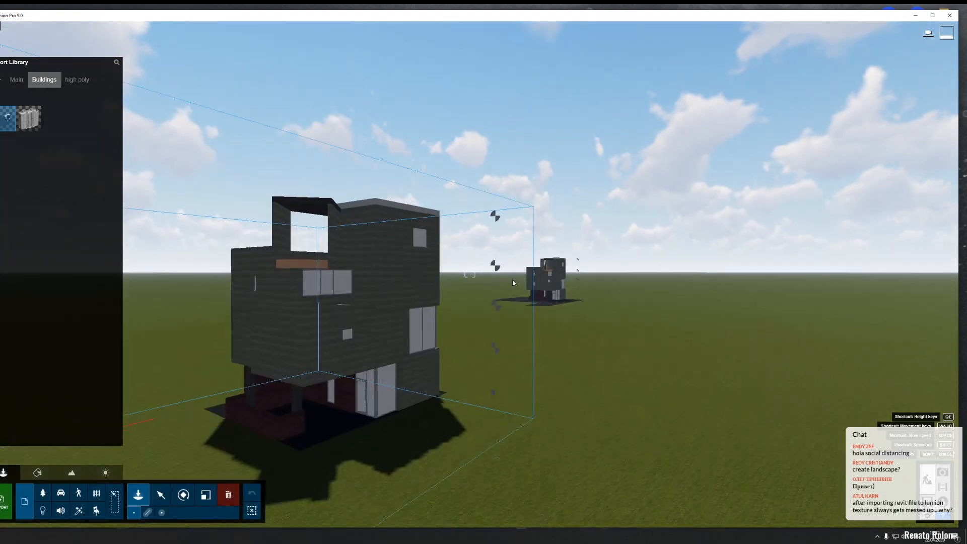
pyautogui.moveTo(512, 279); pyautogui.dragTo(532, 294, button='right')
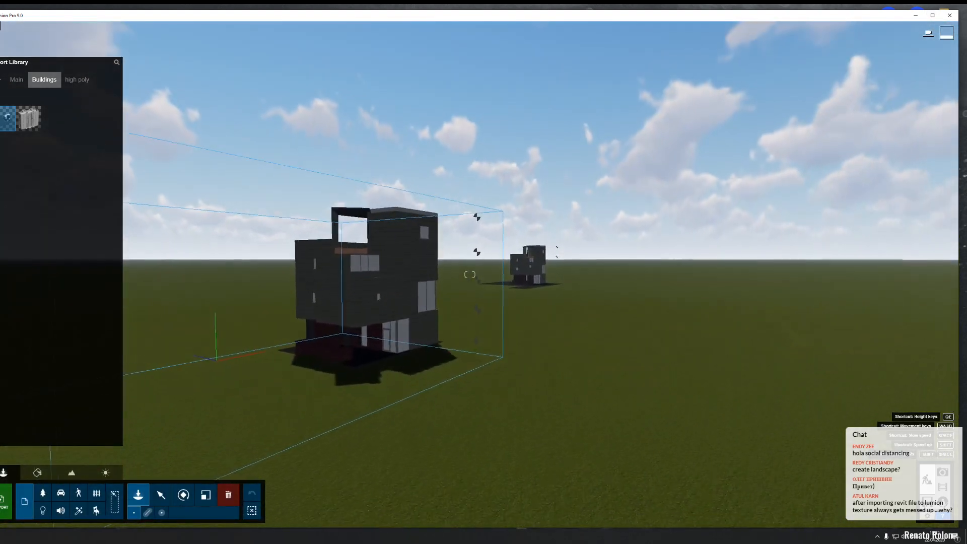
pyautogui.click(161, 494)
pyautogui.moveTo(458, 379); pyautogui.dragTo(393, 420, button='right')
pyautogui.moveTo(428, 300); pyautogui.dragTo(388, 315, button='right')
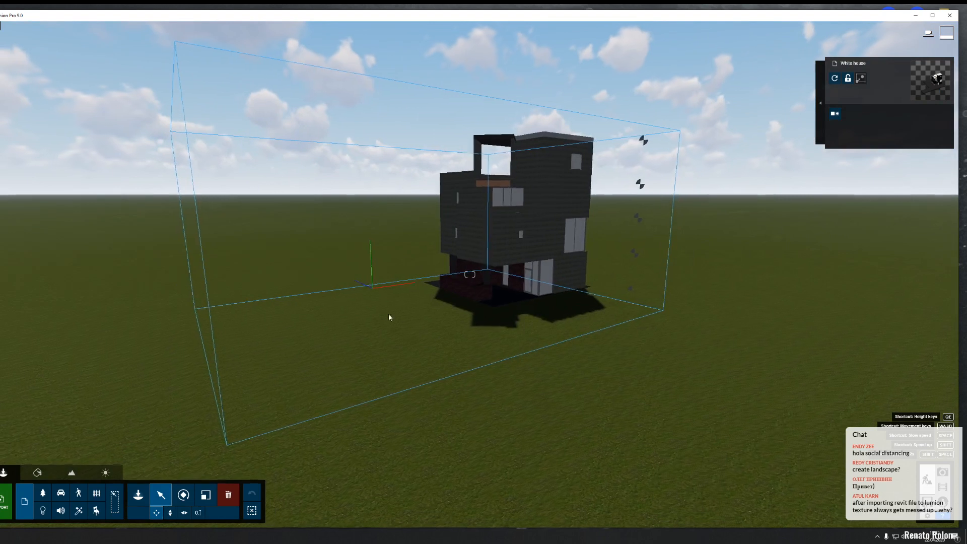
pyautogui.moveTo(375, 289)
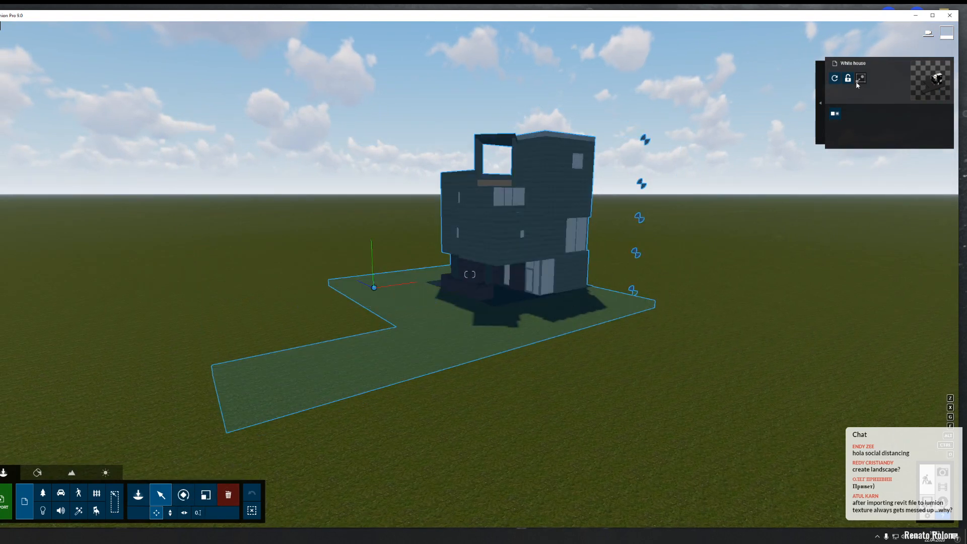
pyautogui.click(819, 105)
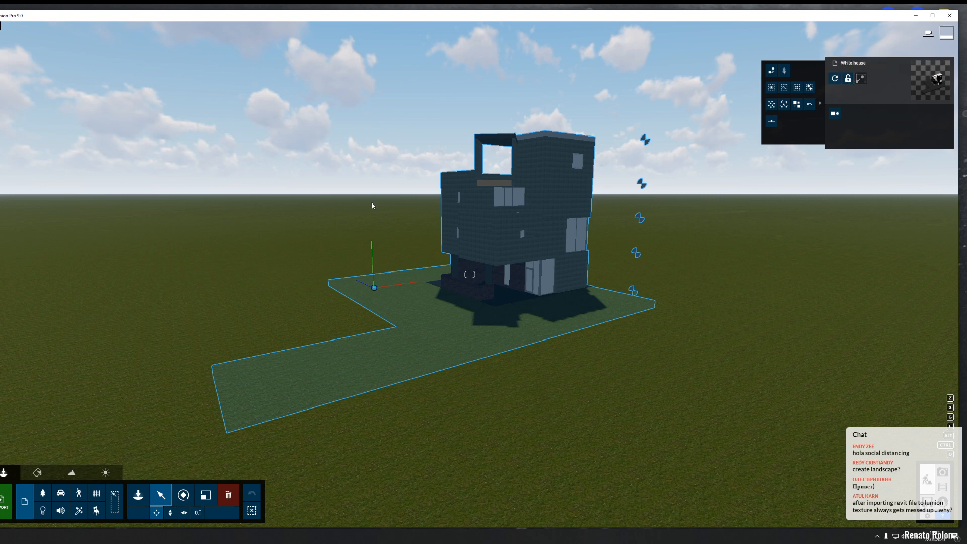
pyautogui.click(374, 289)
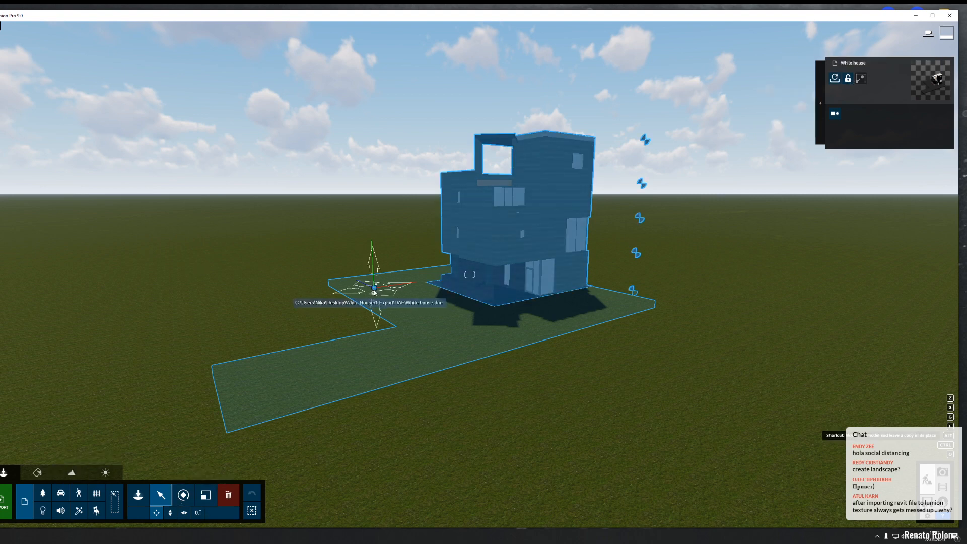
pyautogui.moveTo(375, 289); pyautogui.dragTo(375, 293)
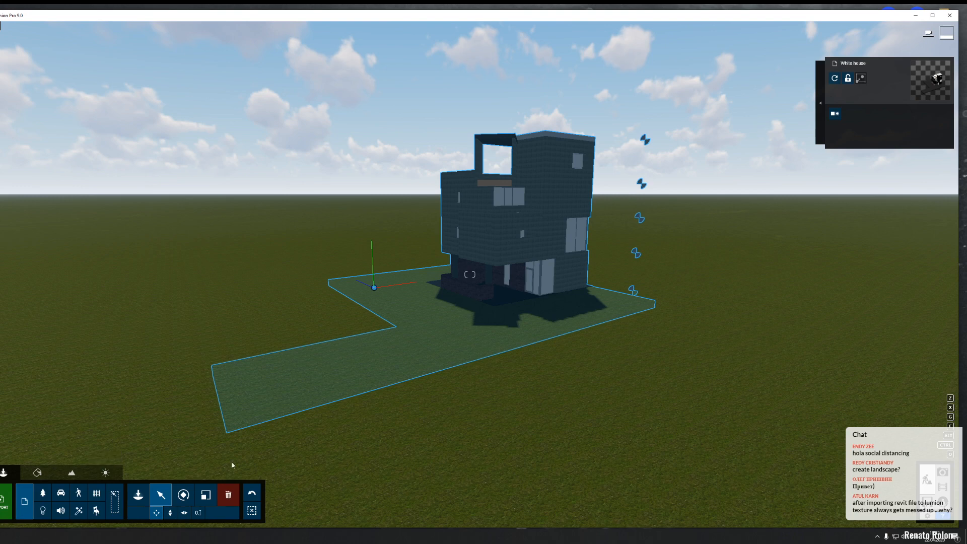
pyautogui.click(137, 495)
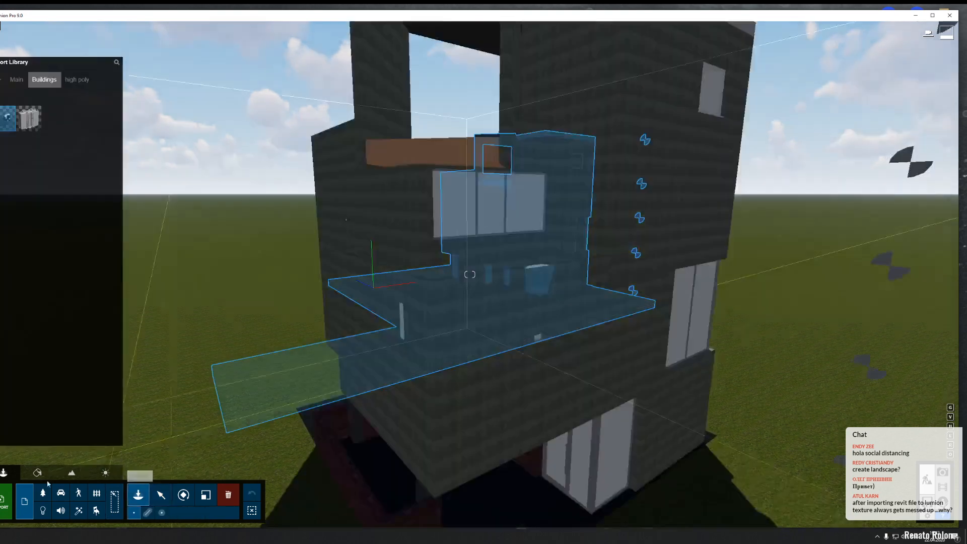
pyautogui.moveTo(6, 123)
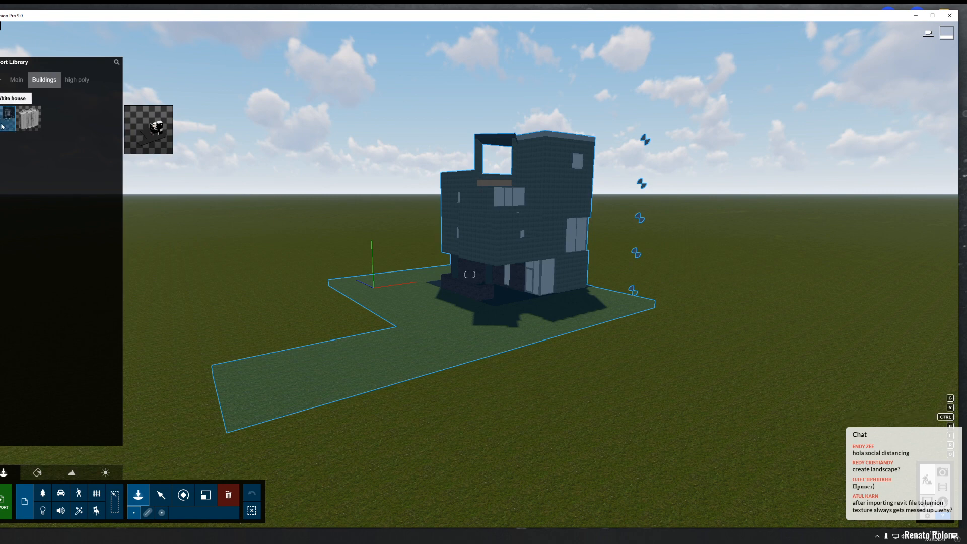
pyautogui.click(3, 126)
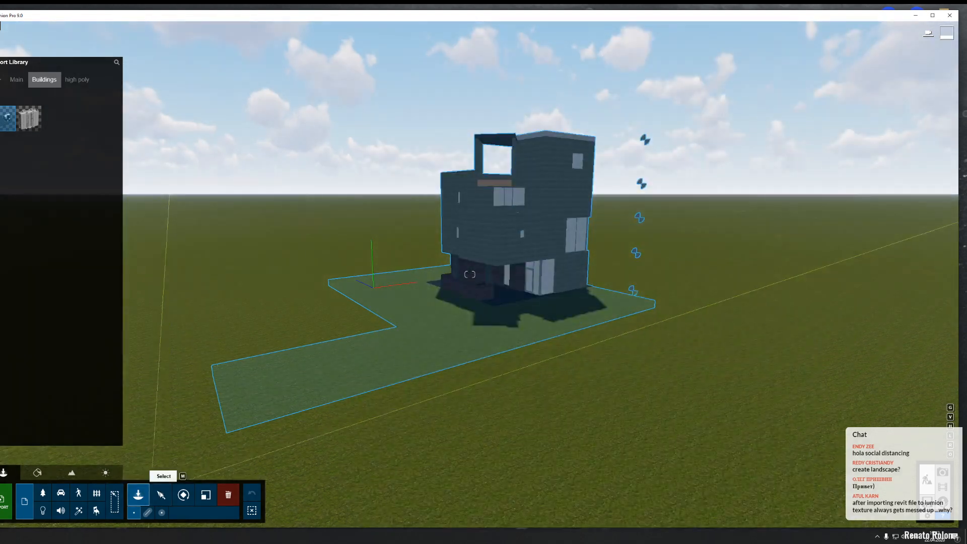
# Step: Import White house.dae from the DAE folder as a second variation of the placed model, named White house 1
pyautogui.click(162, 495)
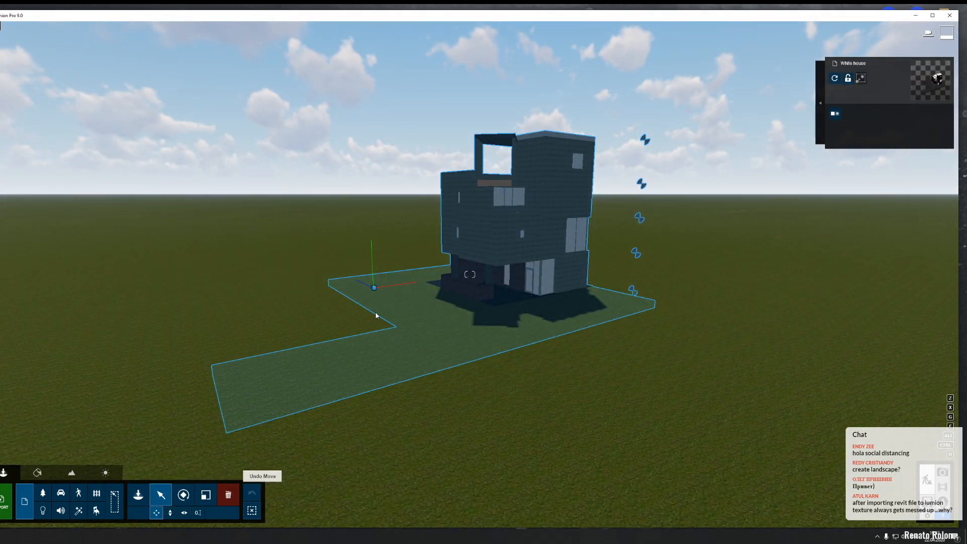
pyautogui.click(835, 115)
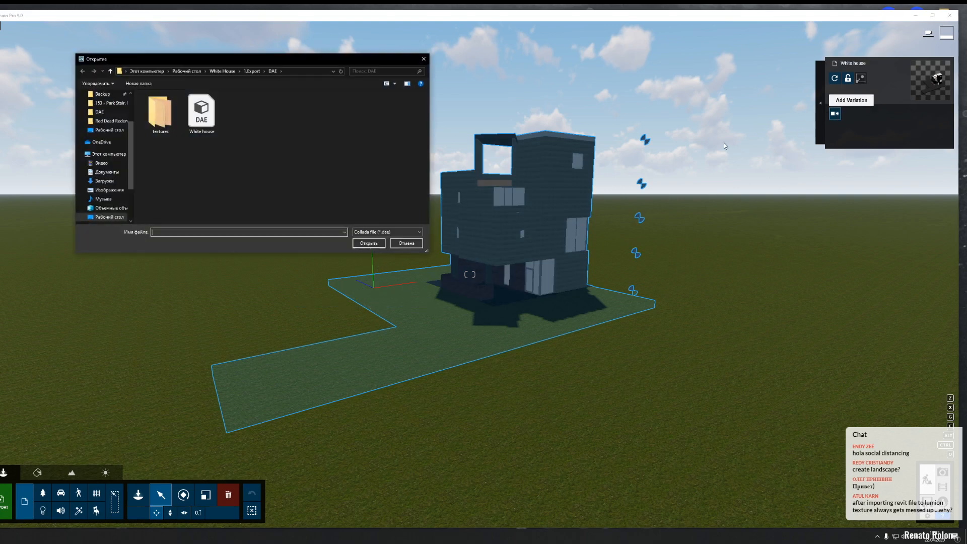
pyautogui.click(201, 113)
pyautogui.click(368, 243)
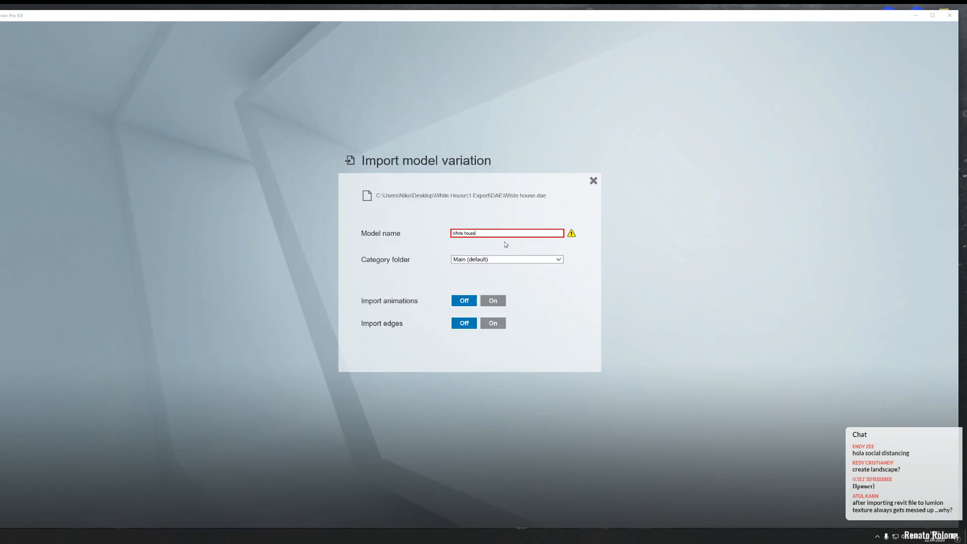
pyautogui.click(579, 351)
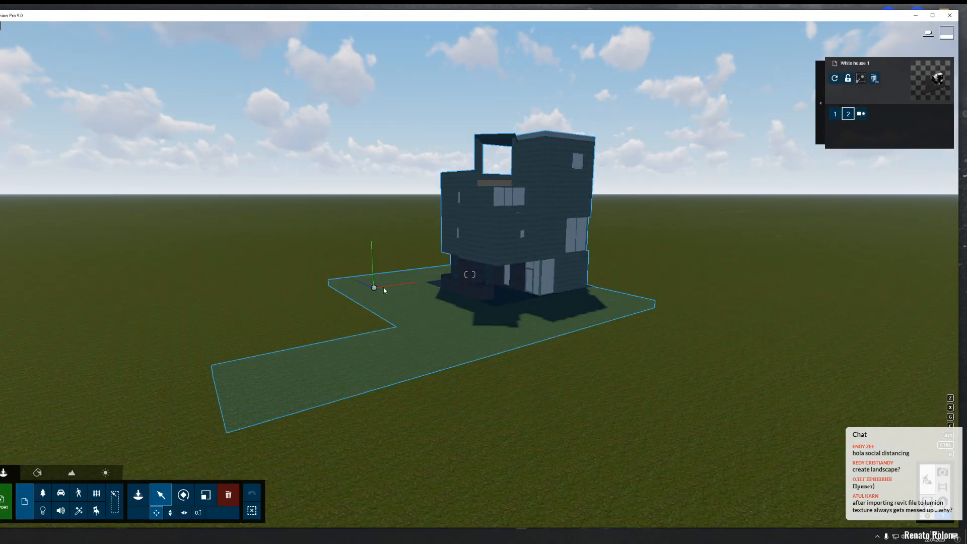
# Step: Compare the house's two variations by alternating between them, finishing on variation 2
pyautogui.moveTo(516, 184); pyautogui.dragTo(537, 190, button='right')
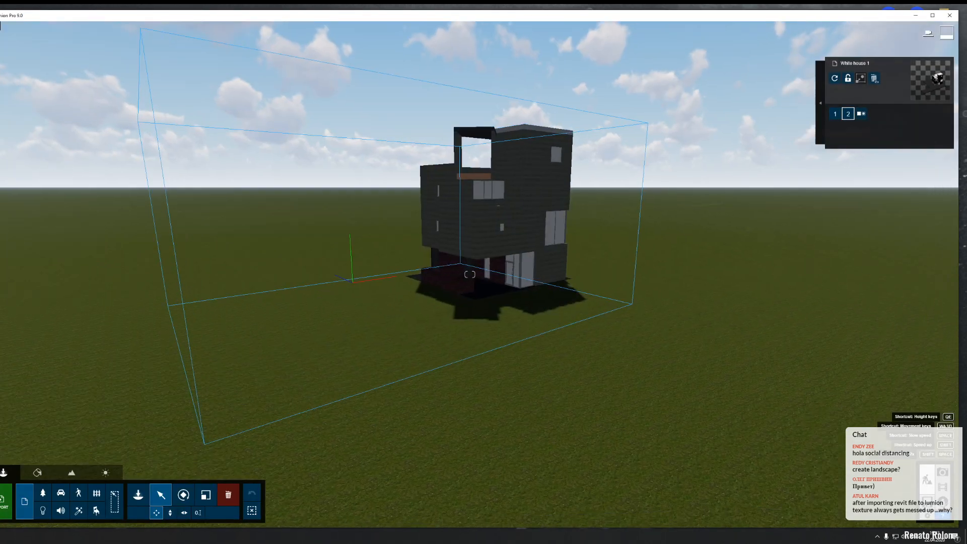
pyautogui.press('w')
pyautogui.moveTo(348, 248); pyautogui.dragTo(404, 219, button='right')
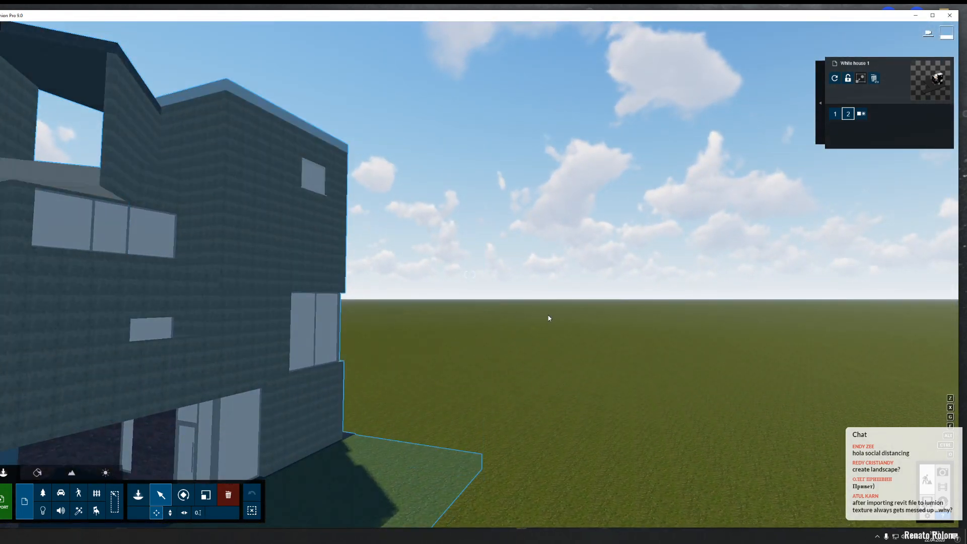
pyautogui.moveTo(561, 337); pyautogui.dragTo(516, 354, button='right')
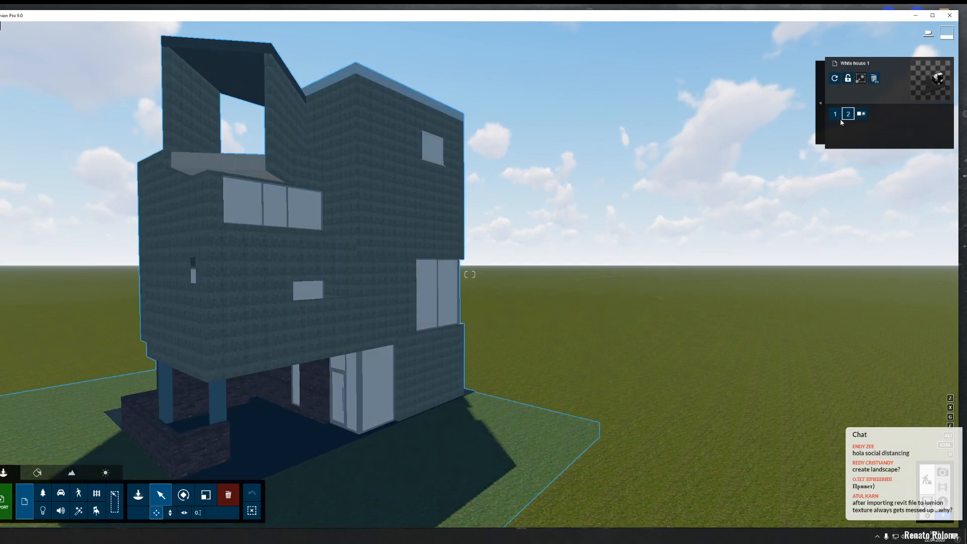
pyautogui.click(838, 117)
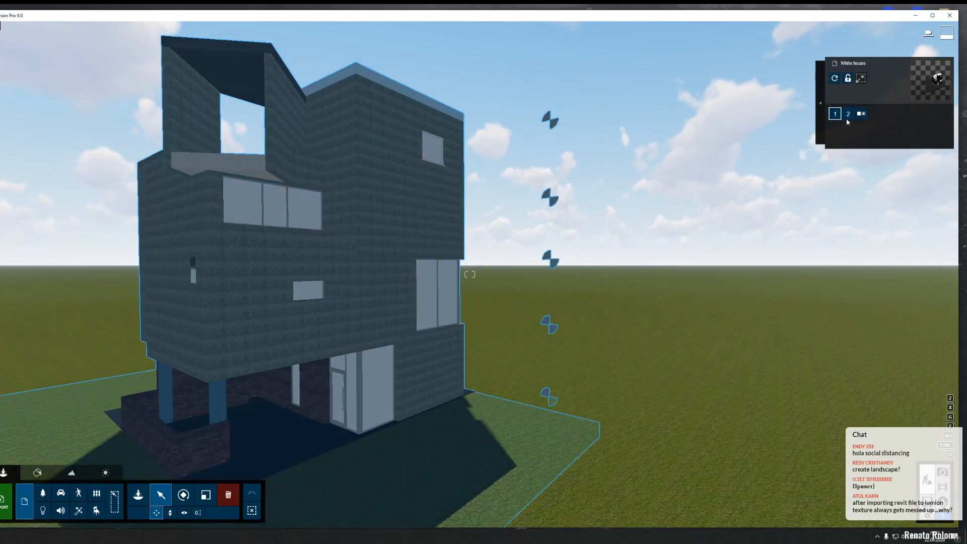
pyautogui.click(846, 116)
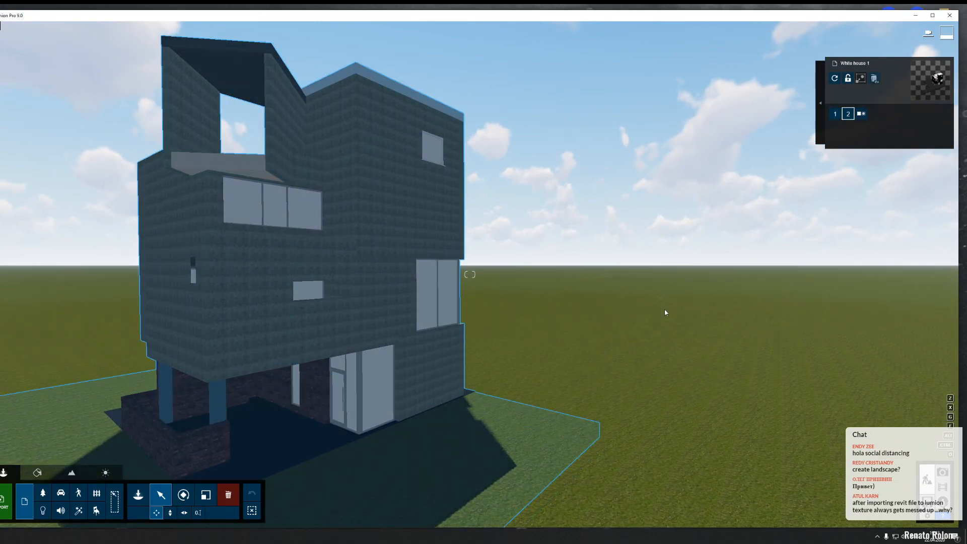
pyautogui.click(839, 115)
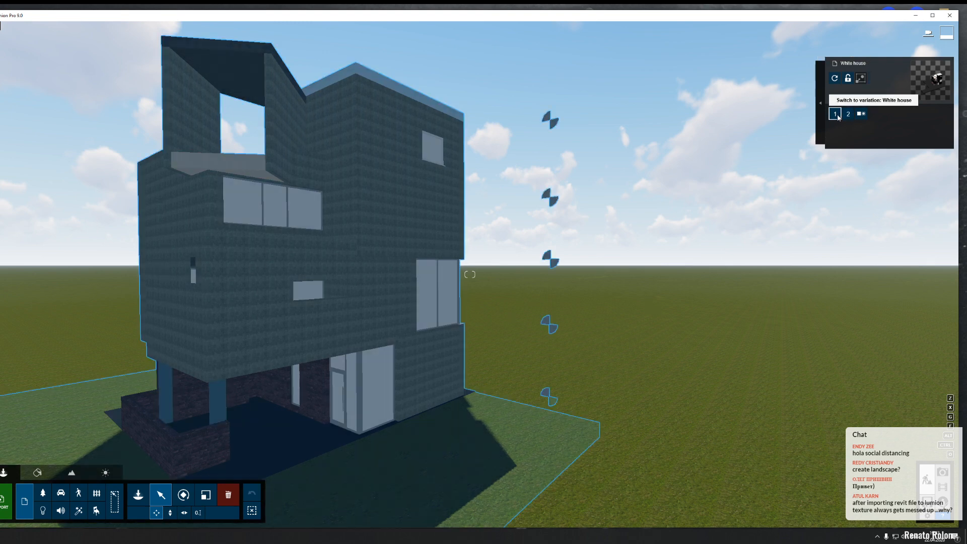
pyautogui.click(847, 114)
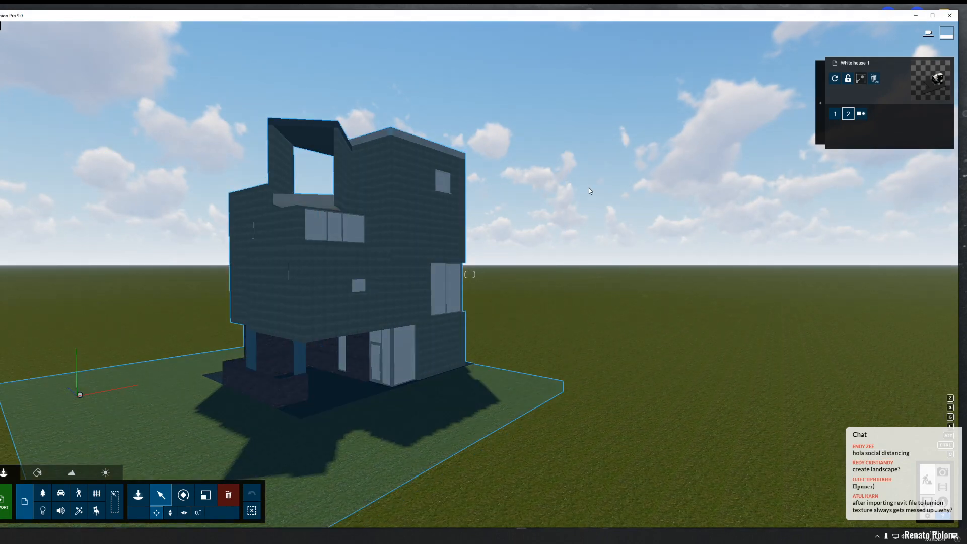
# Step: Examine the house's concrete facade, entrance and ground slab up close, including the facade's material in the Material Editor
pyautogui.moveTo(594, 300); pyautogui.dragTo(474, 331, button='right')
pyautogui.press('w')
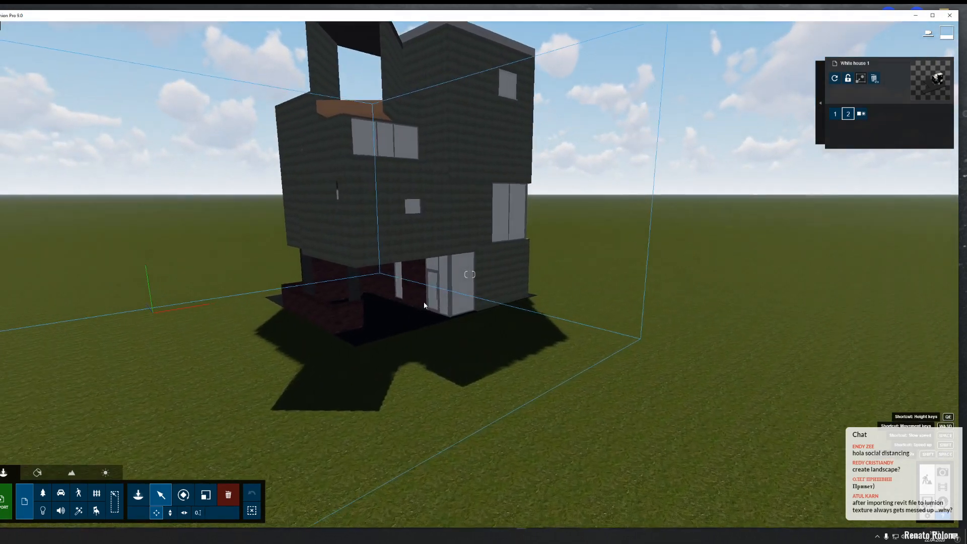
pyautogui.press('w')
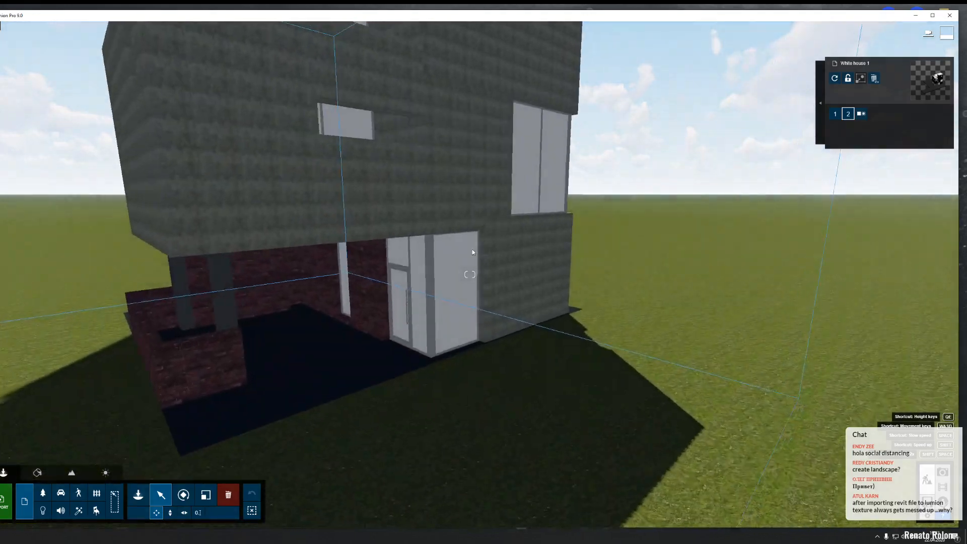
pyautogui.moveTo(475, 331); pyautogui.dragTo(313, 267, button='right')
pyautogui.press('w')
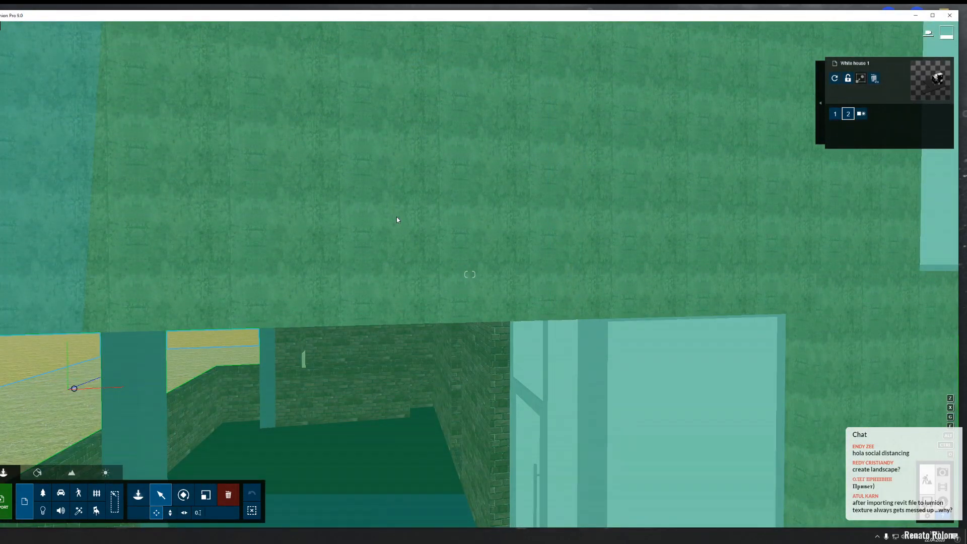
pyautogui.press('s')
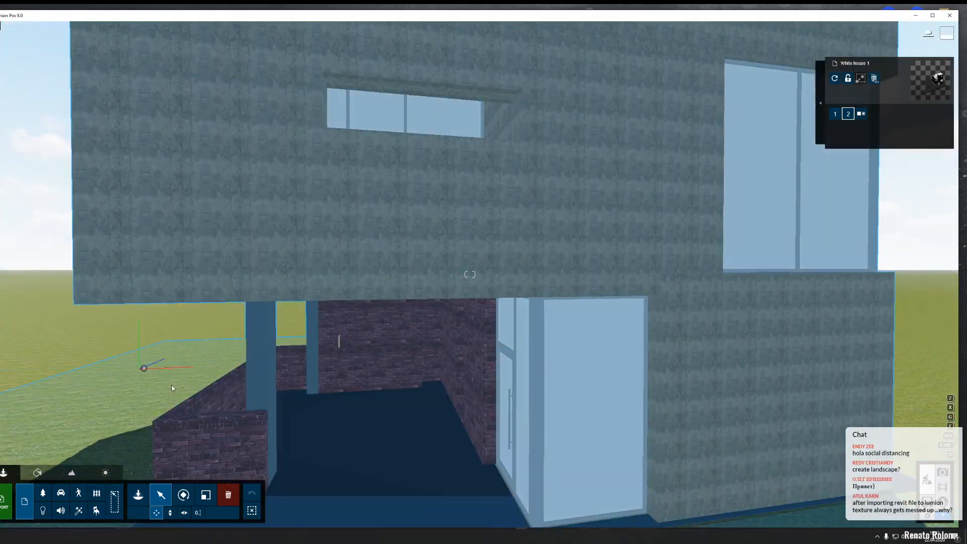
pyautogui.click(38, 473)
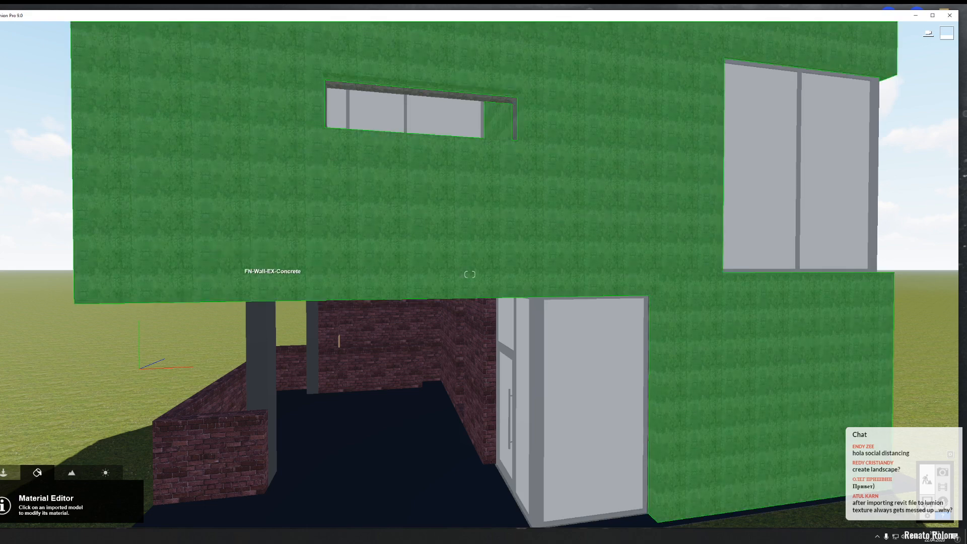
pyautogui.press('s')
pyautogui.moveTo(238, 272); pyautogui.dragTo(163, 440, button='right')
pyautogui.press('s')
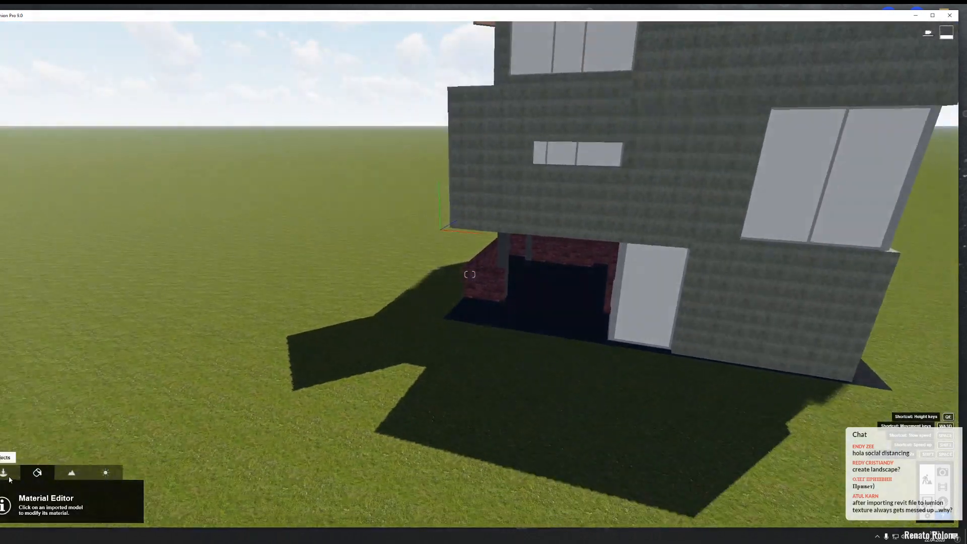
# Step: Return to object editing and raise the White house model slightly so its ground slab clears the grass
pyautogui.click(4, 472)
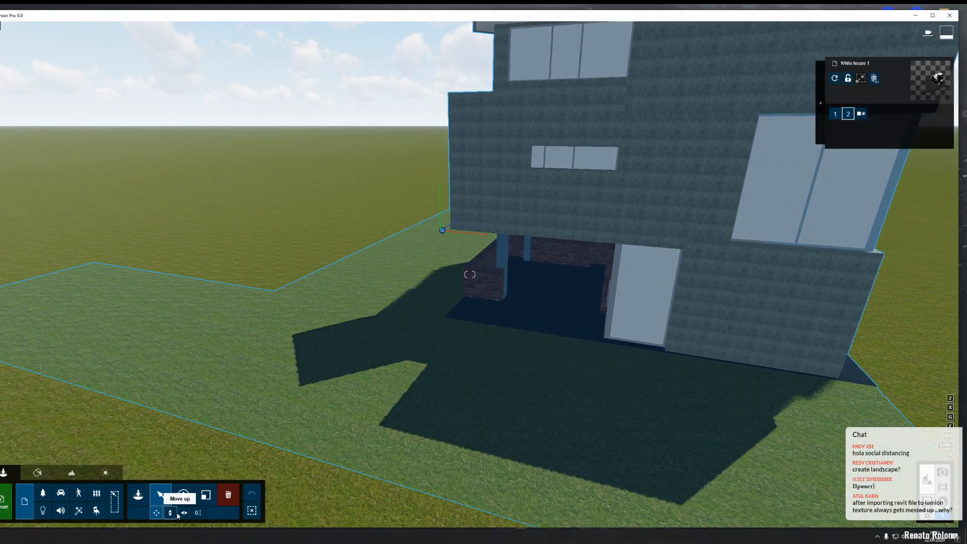
pyautogui.click(170, 513)
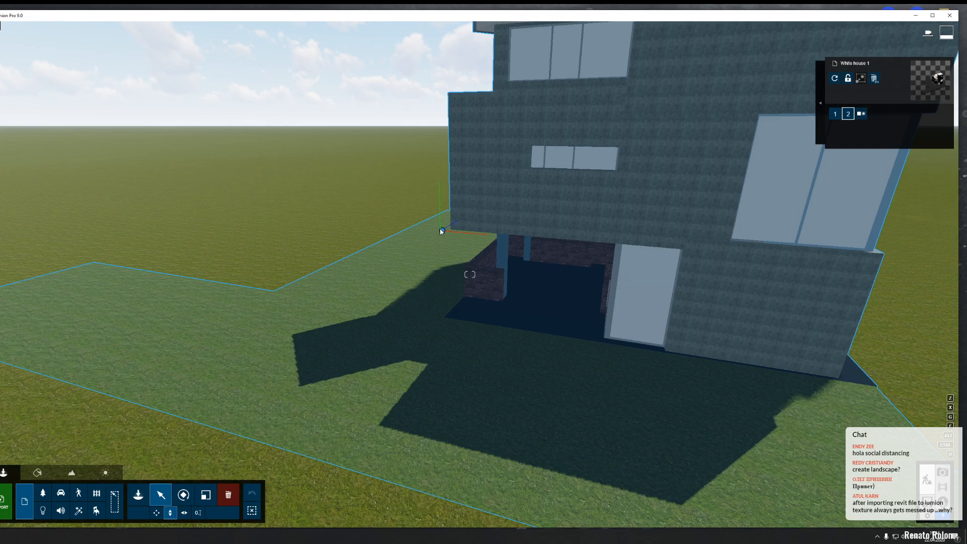
pyautogui.moveTo(442, 231); pyautogui.dragTo(443, 225)
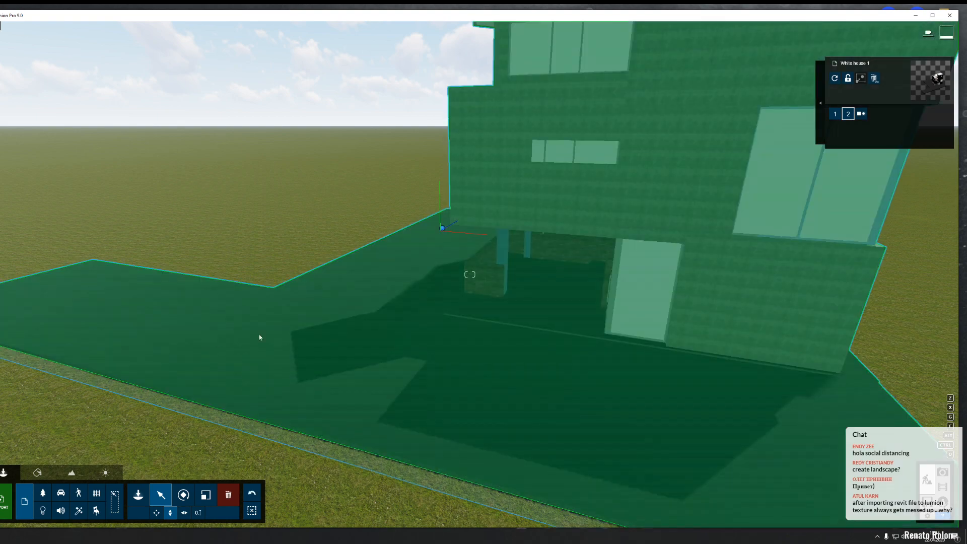
# Step: Assign the outdoor Asphalt Wet material to the ground slab around the house
pyautogui.moveTo(259, 336); pyautogui.dragTo(386, 389, button='right')
pyautogui.press('w')
pyautogui.press('a')
pyautogui.press('a')
pyautogui.press('s')
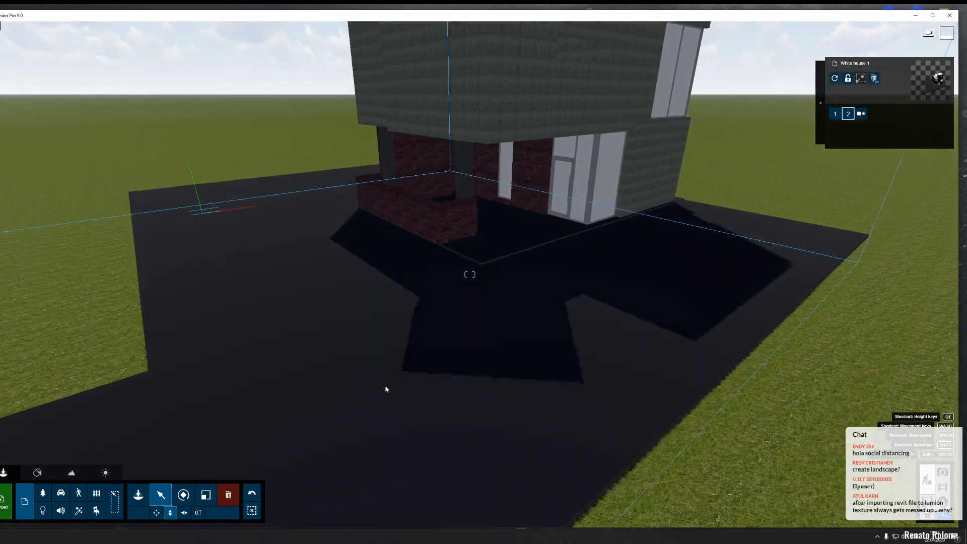
pyautogui.press('w')
pyautogui.press('a')
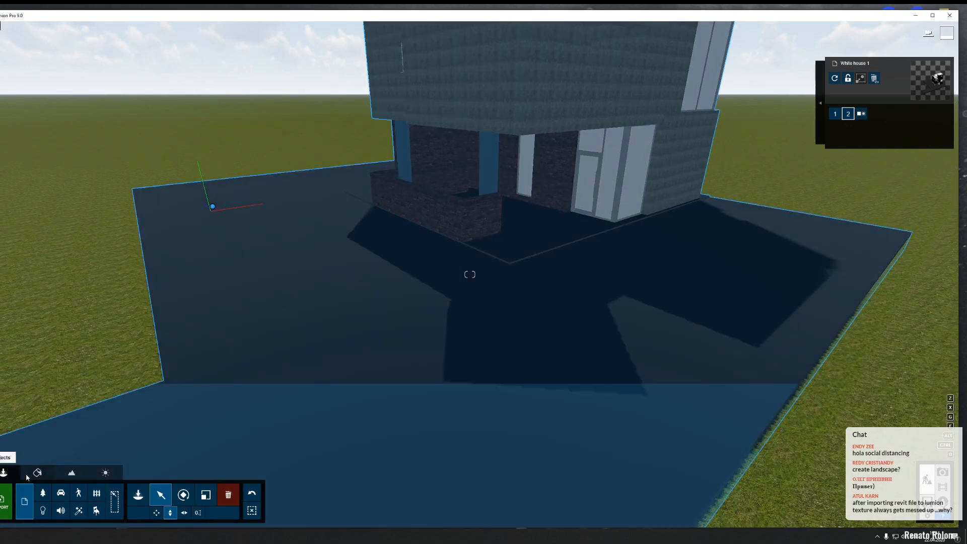
pyautogui.click(37, 473)
pyautogui.click(381, 358)
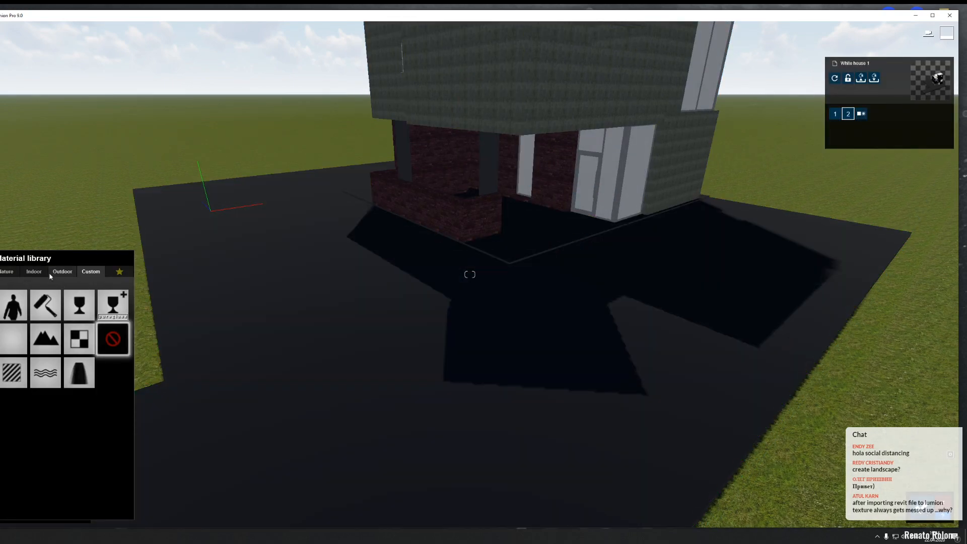
pyautogui.click(59, 272)
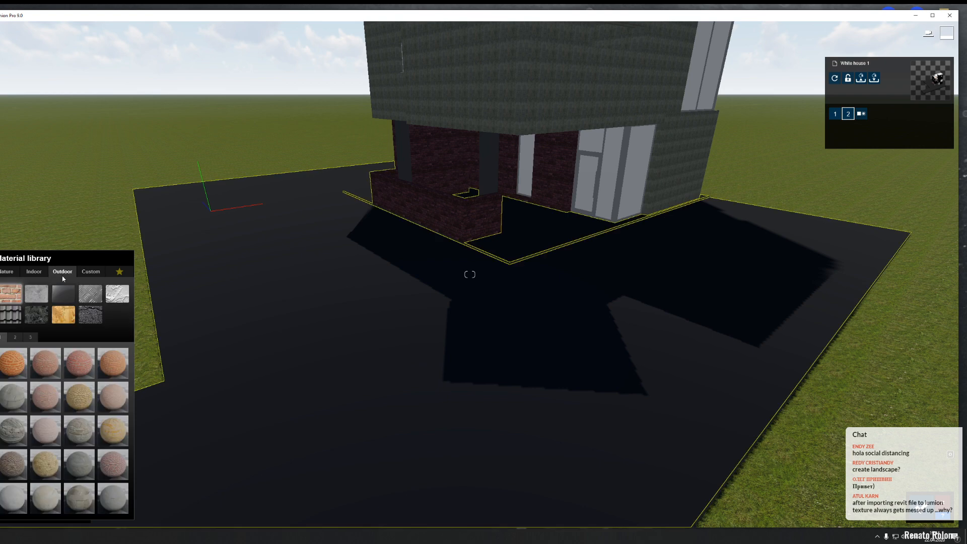
pyautogui.click(91, 314)
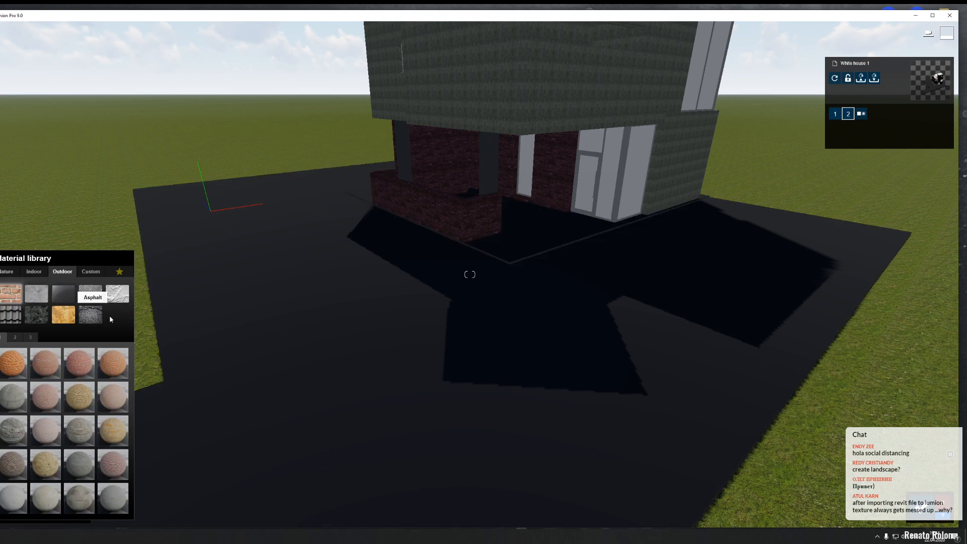
pyautogui.click(15, 337)
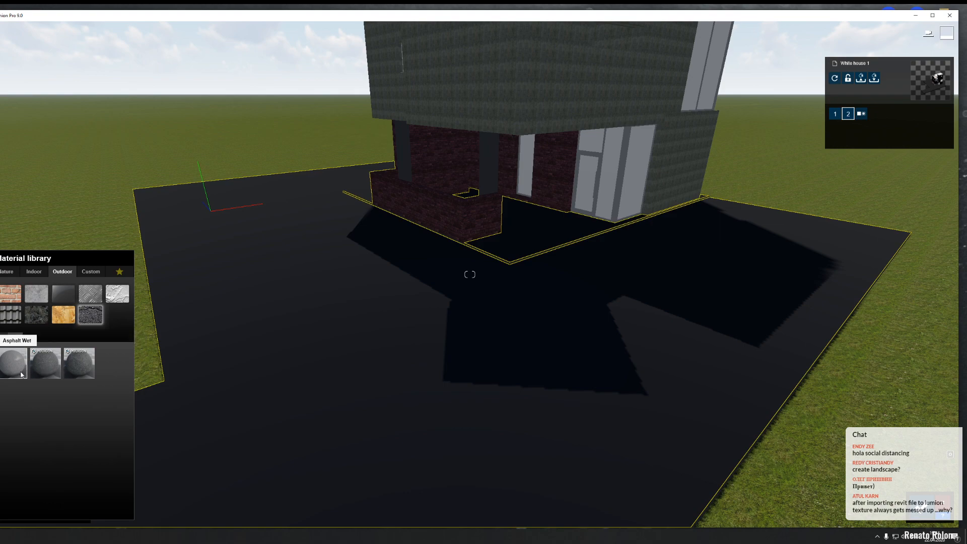
pyautogui.click(21, 375)
# Step: Inspect the wet asphalt around the entrance slab's edges and save the material changes
pyautogui.moveTo(343, 418); pyautogui.dragTo(494, 428, button='right')
pyautogui.press('s')
pyautogui.press('w')
pyautogui.press('w')
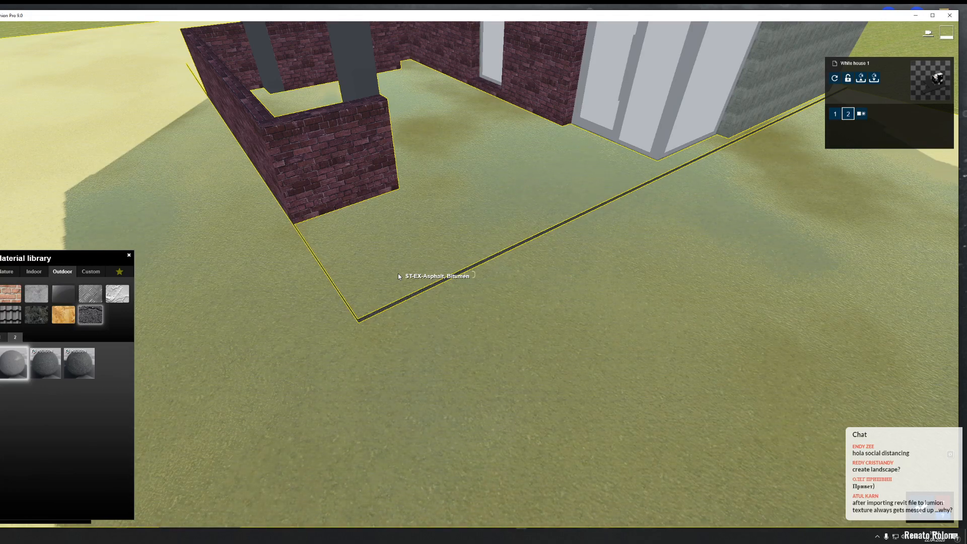
pyautogui.scroll(-5, 399, 274)
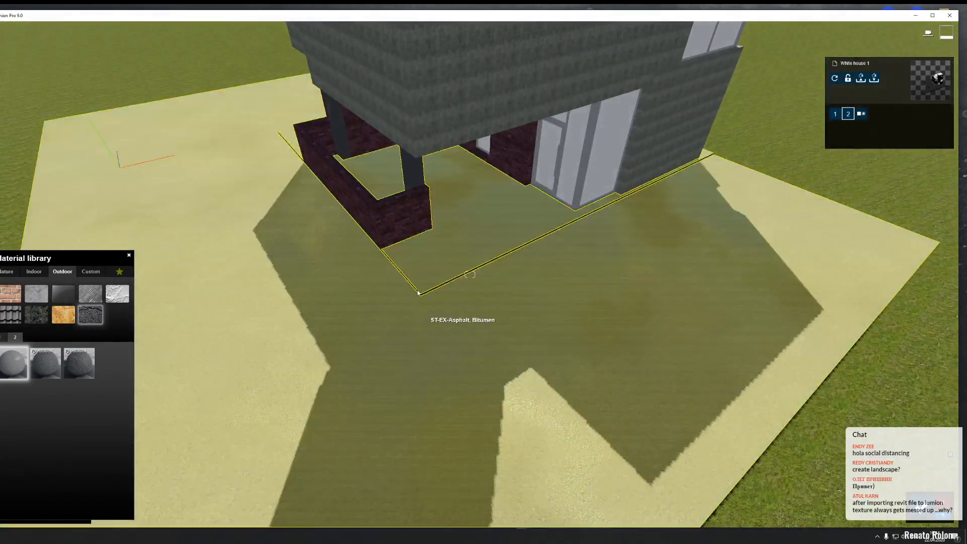
pyautogui.click(432, 265)
pyautogui.scroll(5, 463, 278)
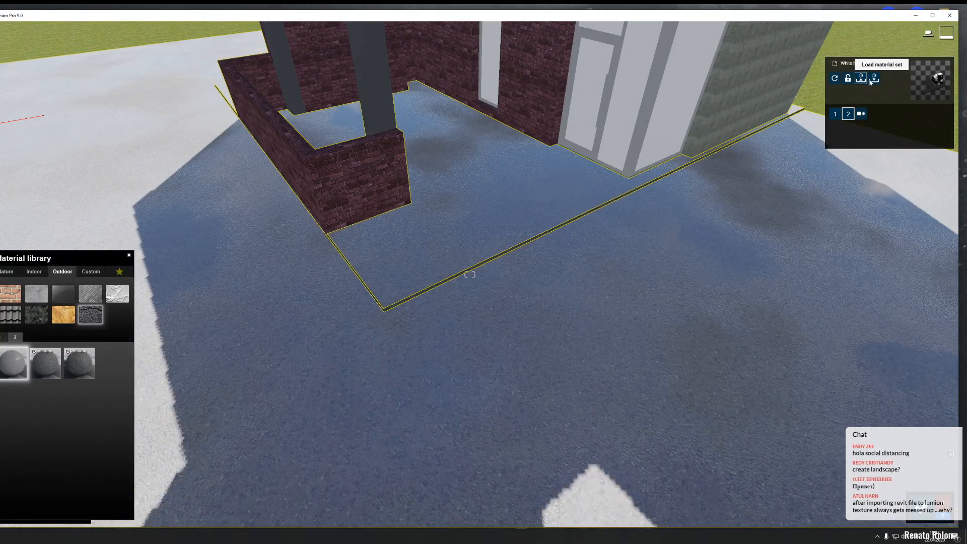
pyautogui.click(874, 79)
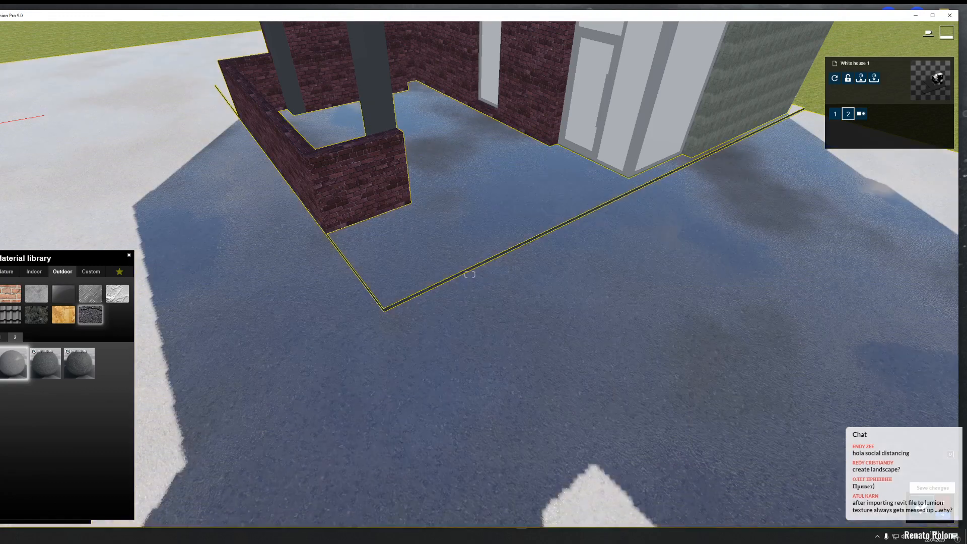
pyautogui.click(921, 507)
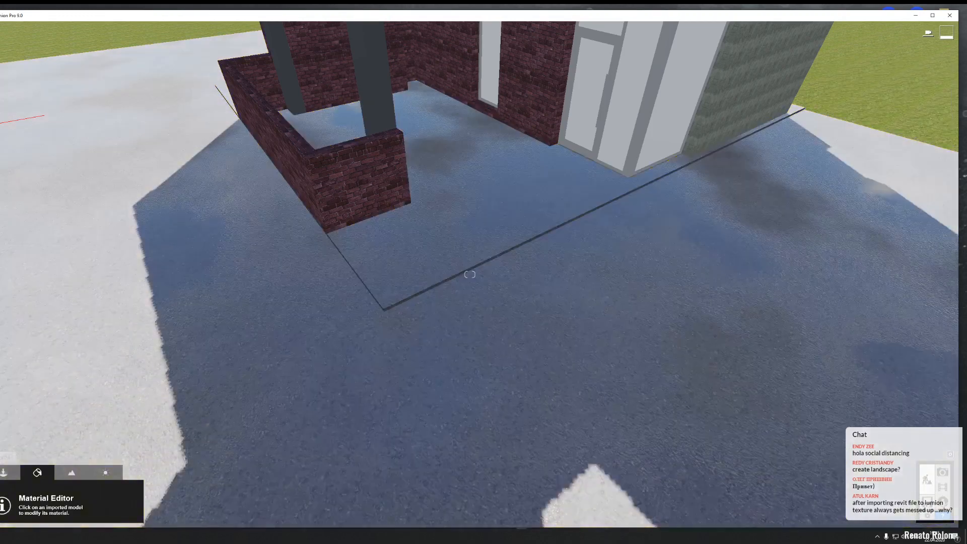
# Step: Switch to Revit and check the layer structure of the large ground floor surrounding the house
pyautogui.hotkey('alt', 'Tab')
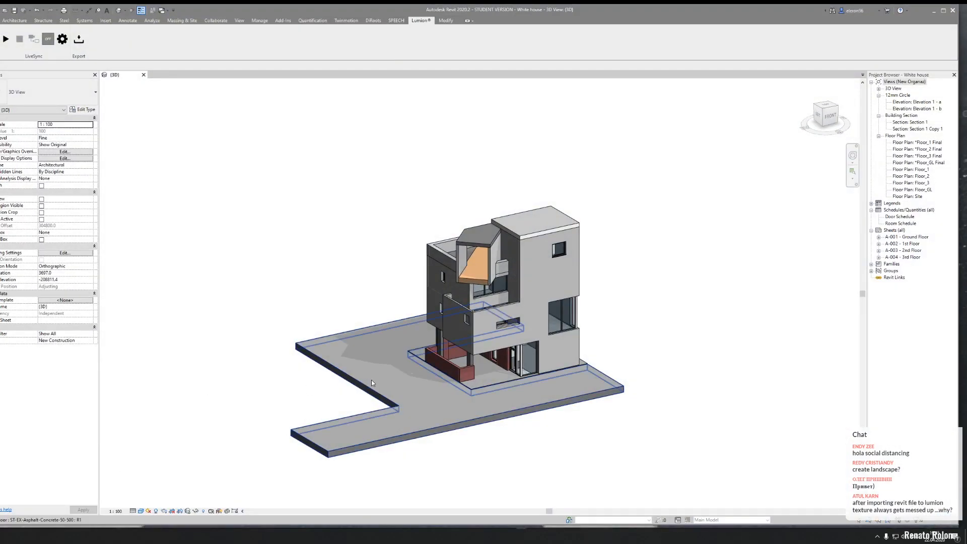
pyautogui.moveTo(496, 330); pyautogui.dragTo(460, 324, button='middle')
pyautogui.scroll(3, 451, 314)
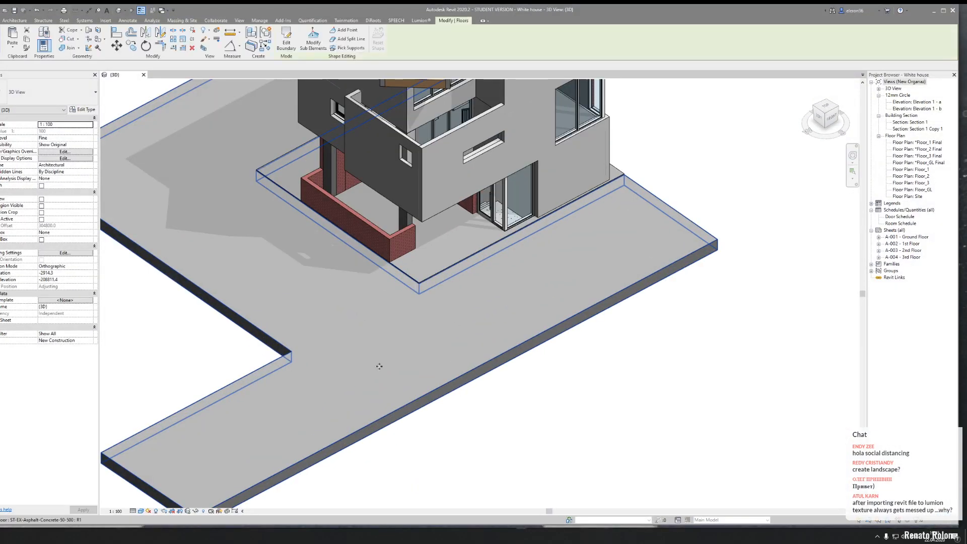
pyautogui.click(388, 369)
pyautogui.click(82, 109)
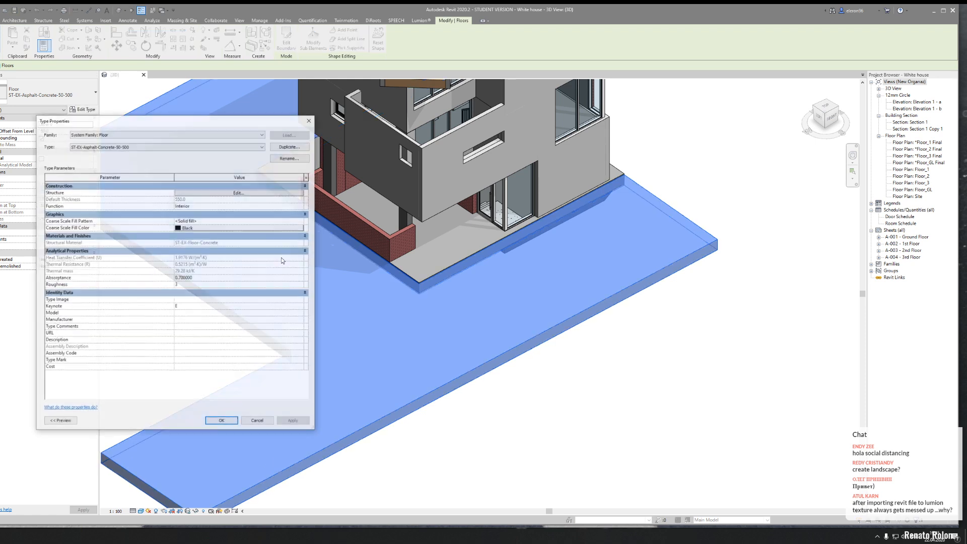
pyautogui.click(239, 192)
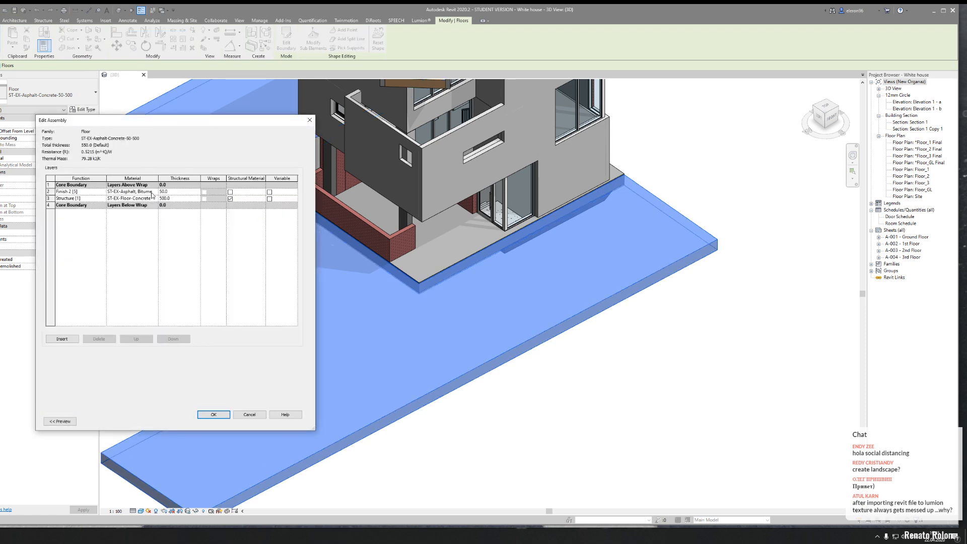
pyautogui.click(310, 120)
pyautogui.click(309, 120)
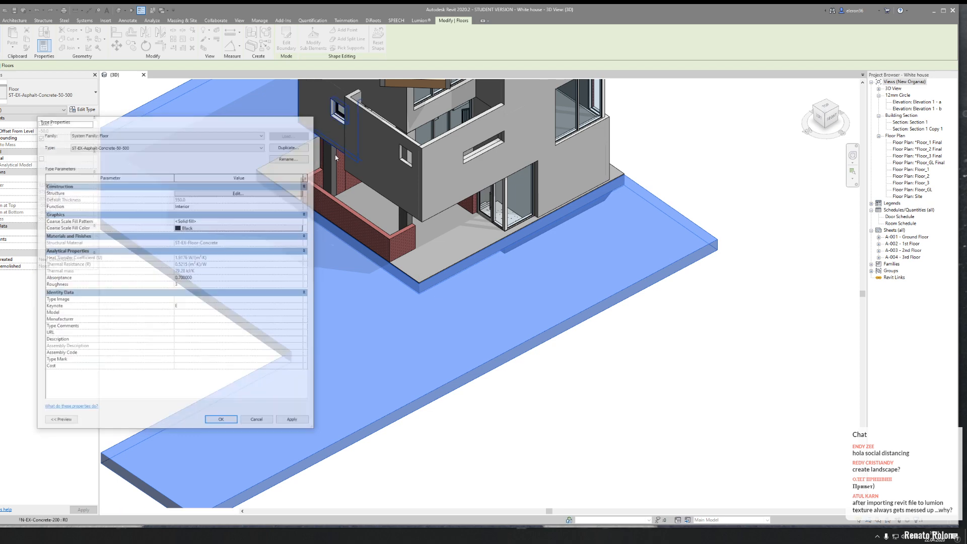
# Step: Check the layer structure and materials of the smaller floor slab directly under the house
pyautogui.click(440, 261)
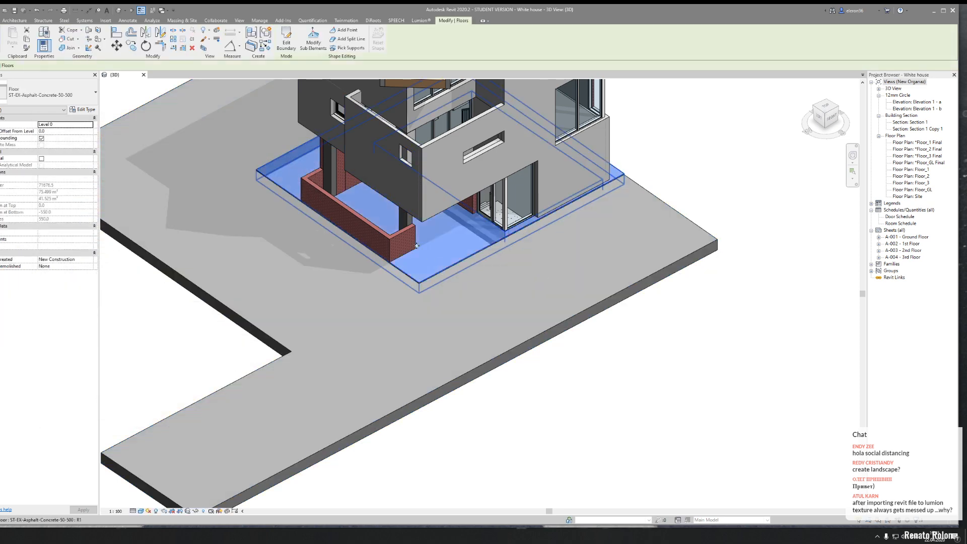
pyautogui.click(88, 111)
pyautogui.click(238, 193)
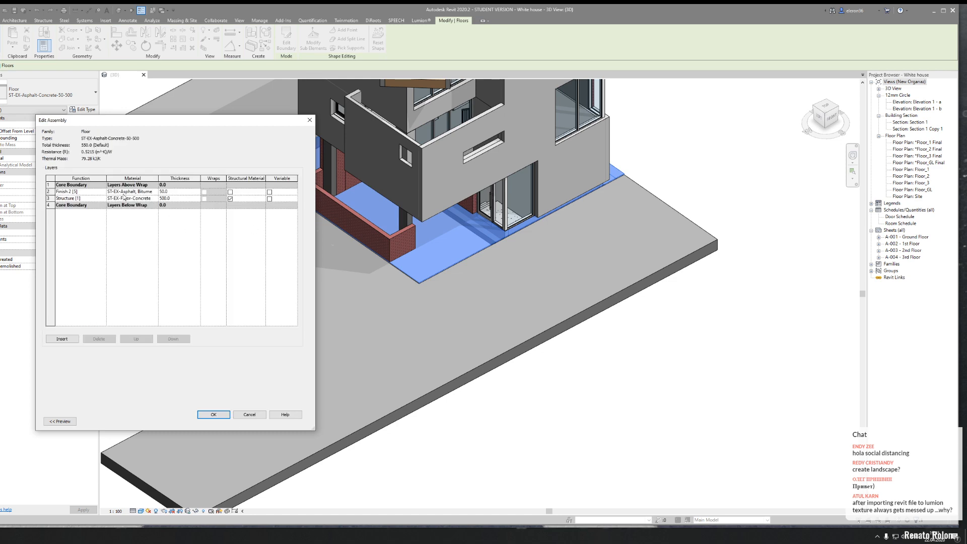
pyautogui.click(310, 120)
pyautogui.click(310, 119)
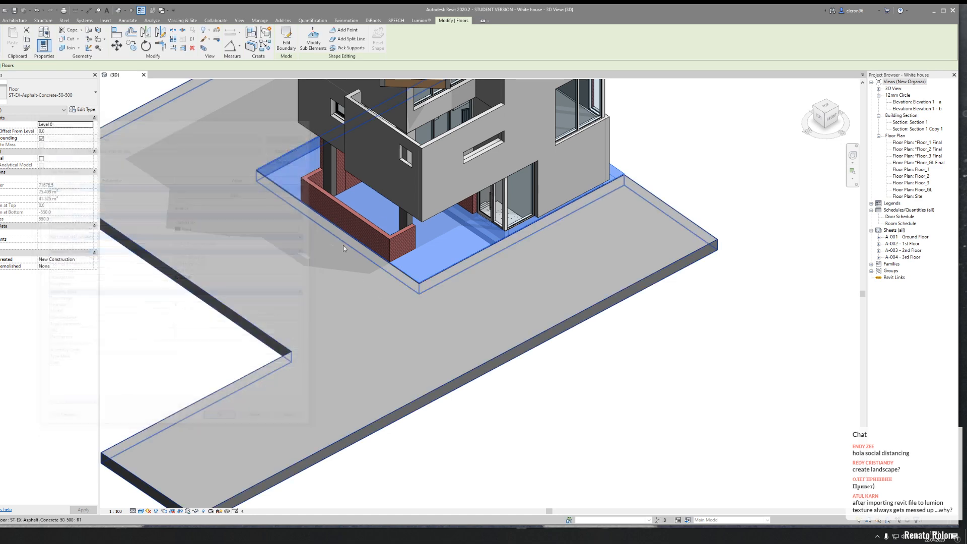
# Step: Duplicate the floor type of the large surrounding ground floor under the name ST-EX-Asphalt
pyautogui.click(381, 351)
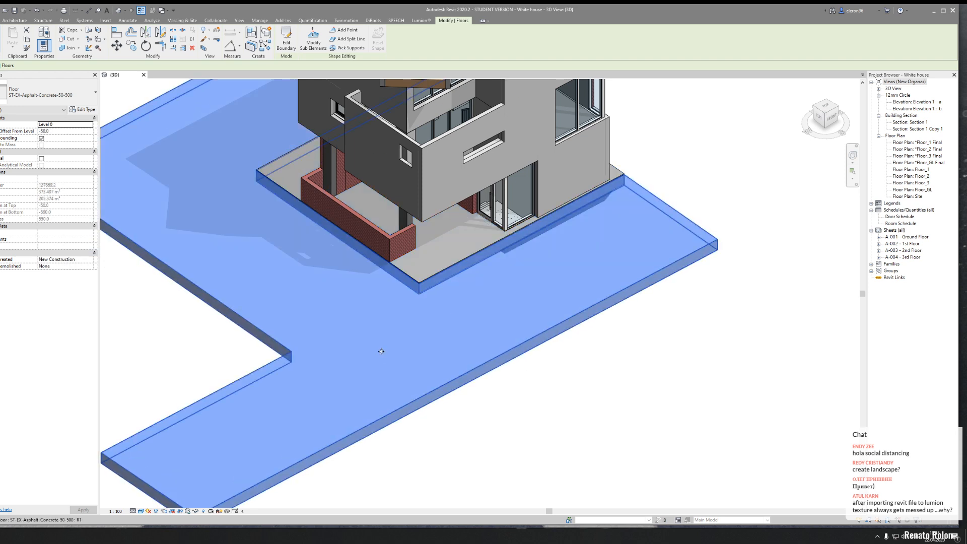
pyautogui.click(84, 109)
pyautogui.click(299, 146)
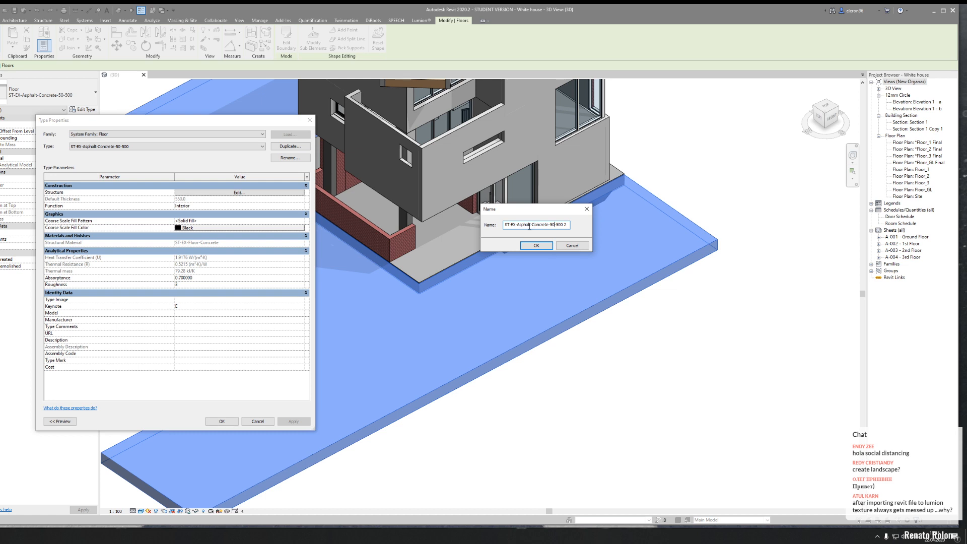
pyautogui.click(540, 245)
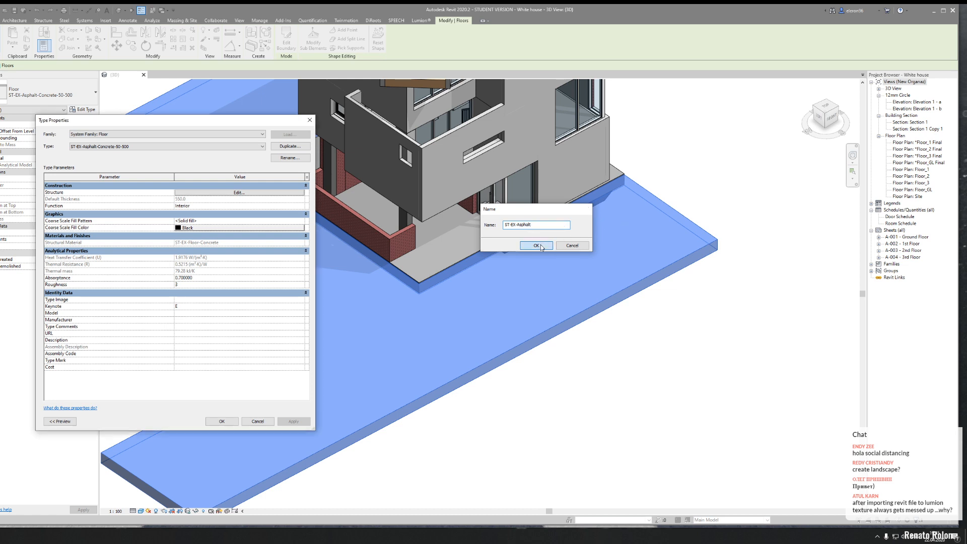
# Step: Duplicate the finish layer's bitumen material as ST-EX-Asphalt, use it for that layer and apply the new type to the surrounding floor
pyautogui.click(255, 192)
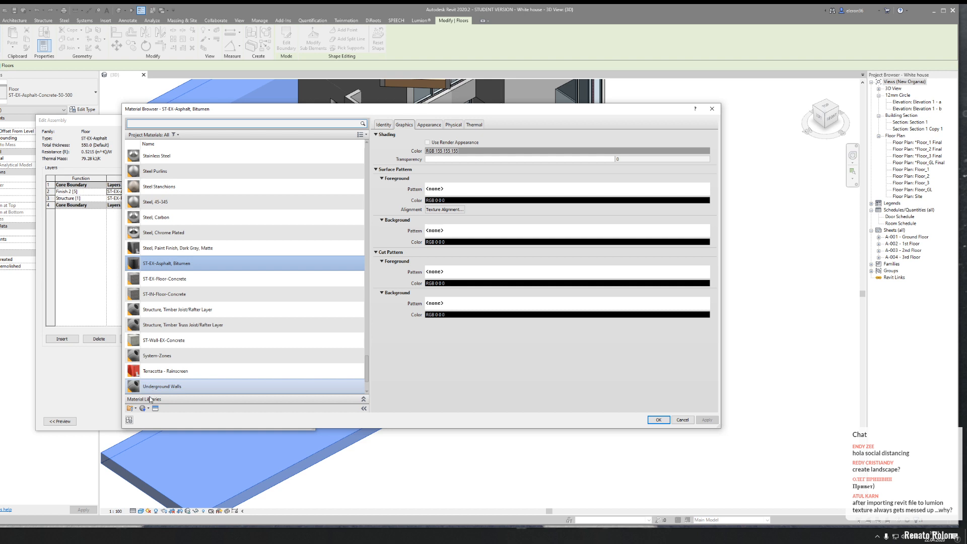
pyautogui.click(142, 408)
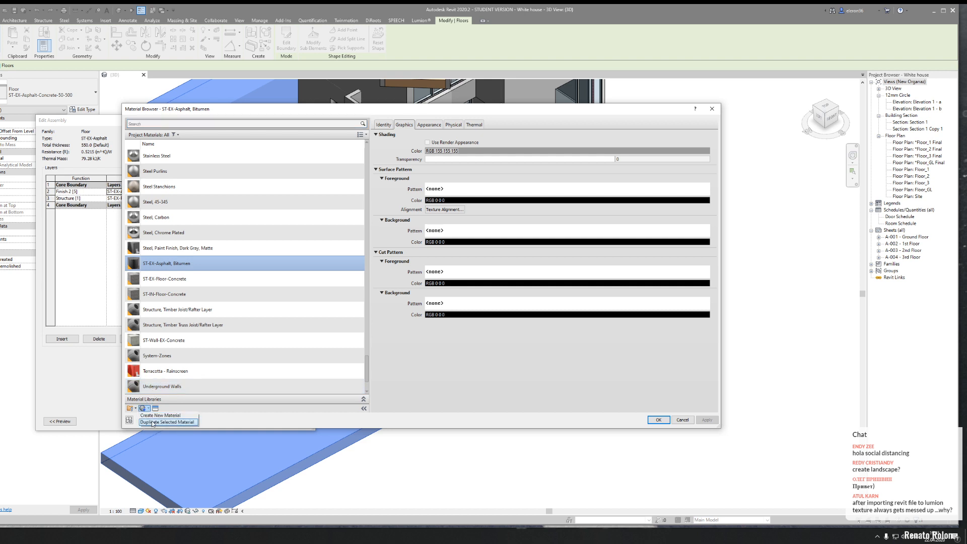
pyautogui.click(153, 423)
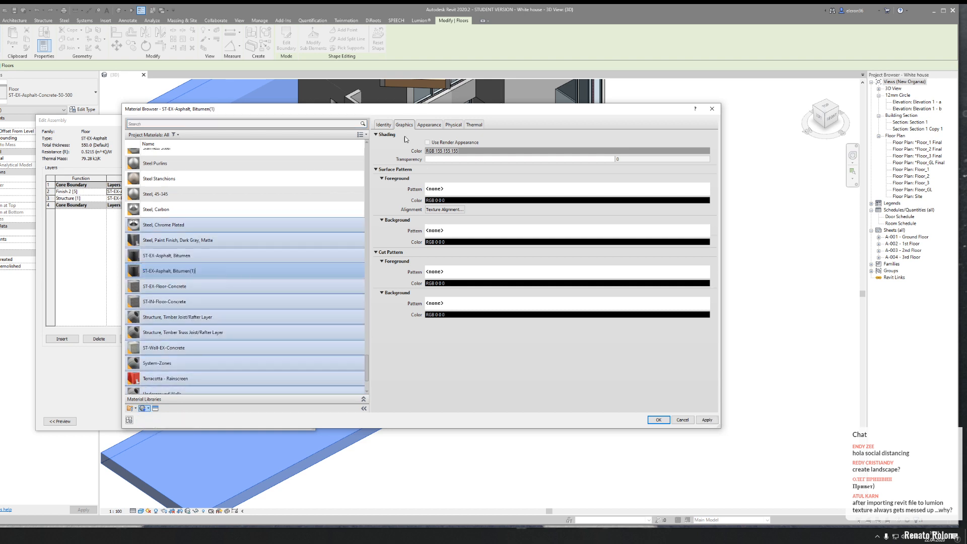
pyautogui.click(383, 125)
pyautogui.tripleClick(480, 136)
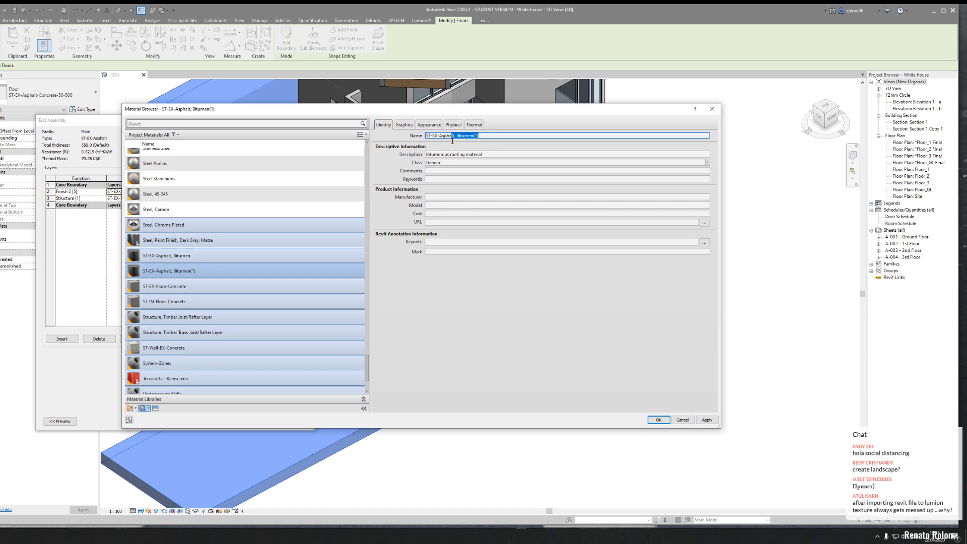
pyautogui.press('BackSpace')
pyautogui.click(557, 313)
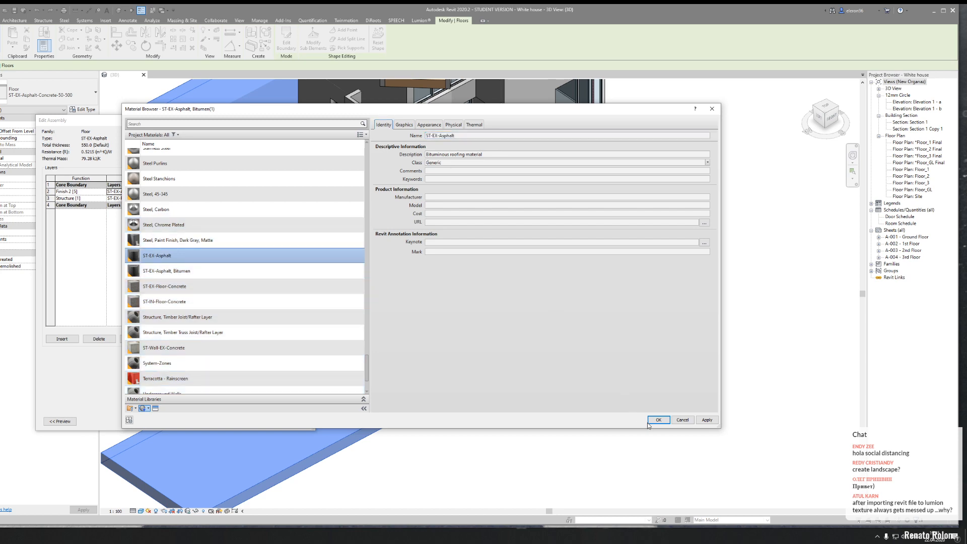
pyautogui.click(657, 419)
pyautogui.click(214, 414)
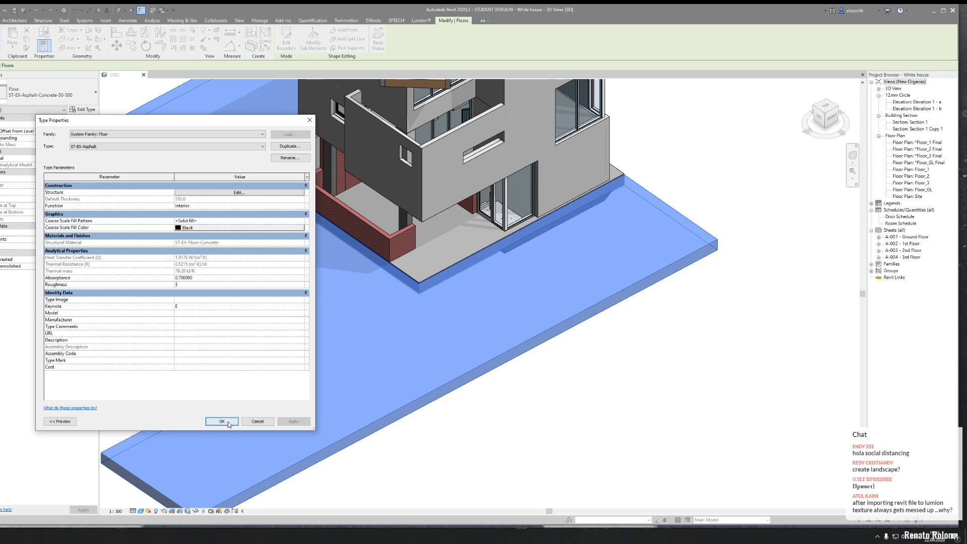
pyautogui.click(224, 420)
pyautogui.press('Escape')
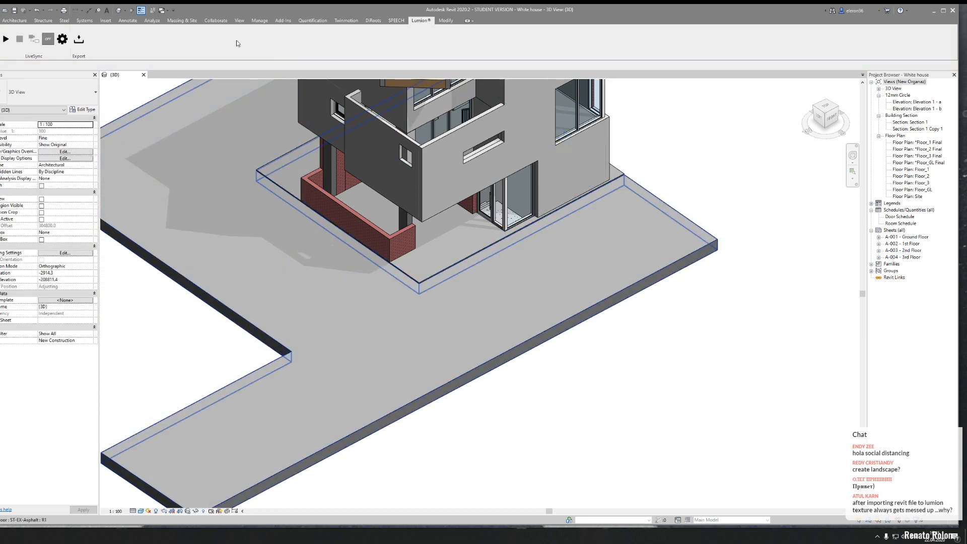
# Step: Export the model to Lumion as a COLLADA file with textures collected, overwriting White house.dae in the DAE folder
pyautogui.click(79, 40)
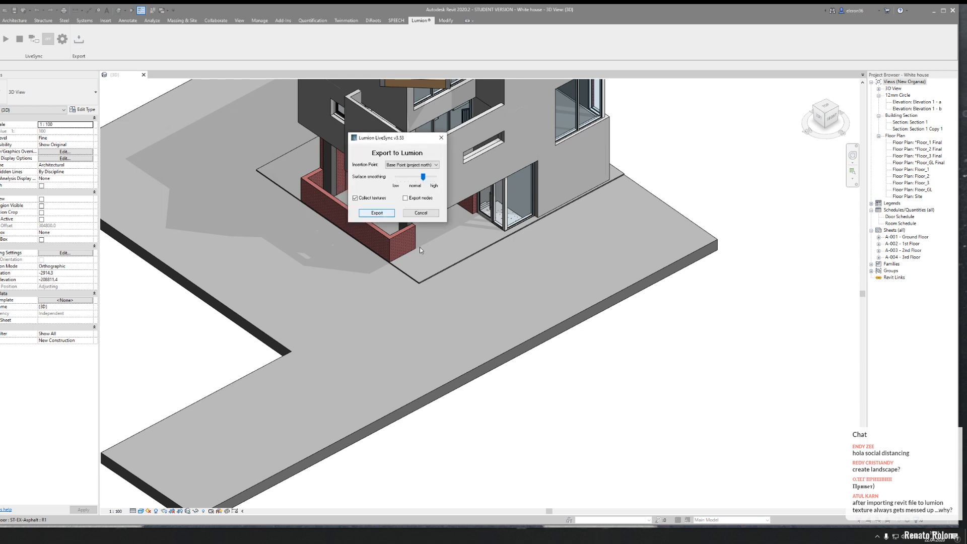
pyautogui.press('Return')
pyautogui.click(498, 361)
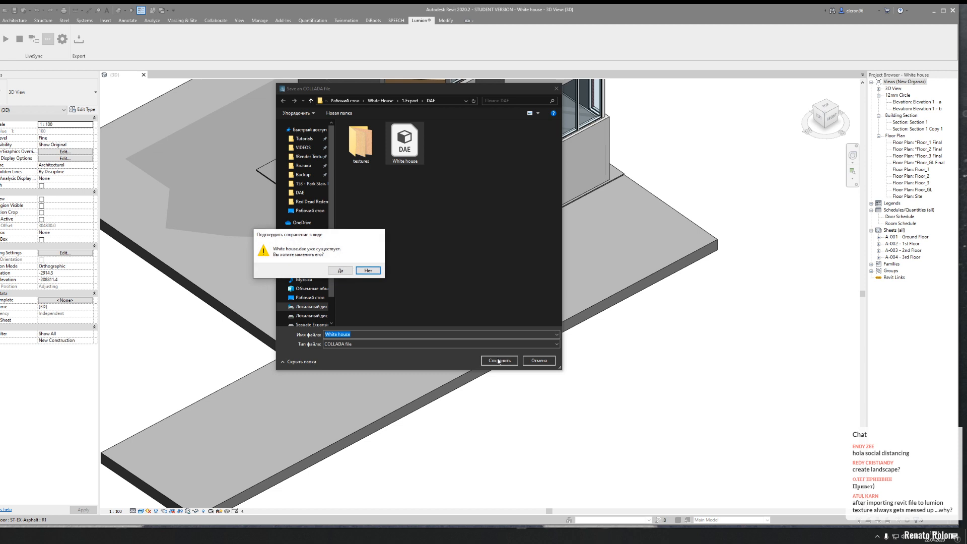
pyautogui.click(339, 271)
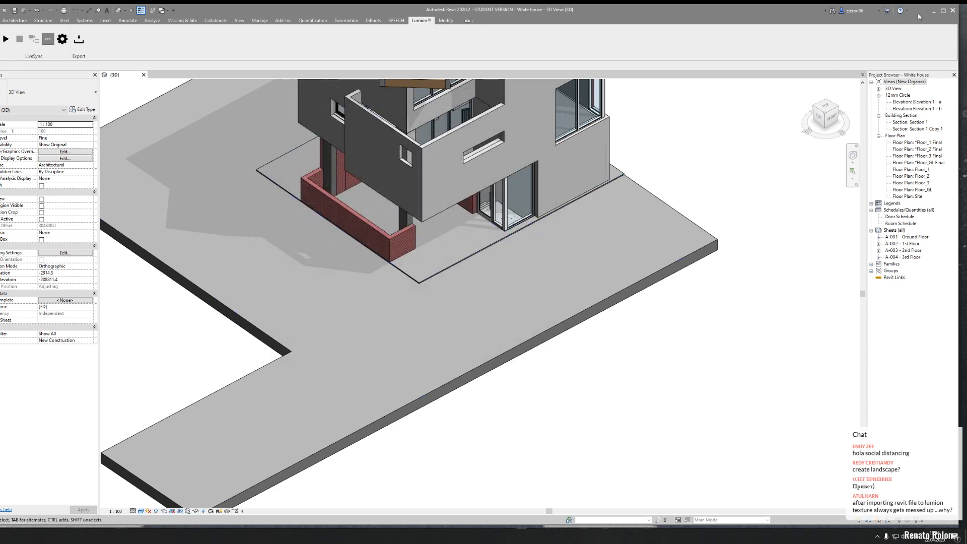
# Step: Switch to Lumion and import the re-exported White house.dae as a new variation of the house model, without animations or edges
pyautogui.click(933, 10)
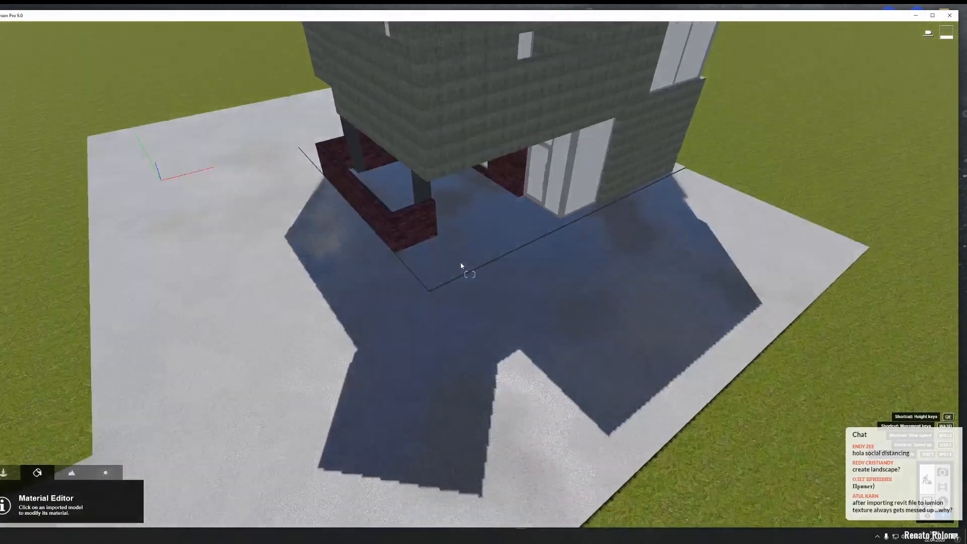
pyautogui.scroll(-4, 461, 266)
pyautogui.moveTo(461, 265); pyautogui.dragTo(455, 317, button='right')
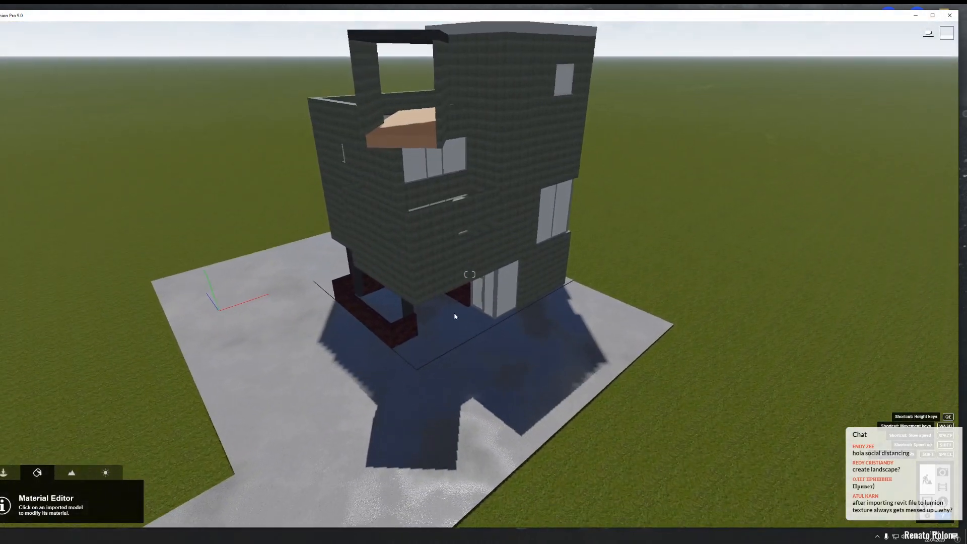
pyautogui.click(8, 476)
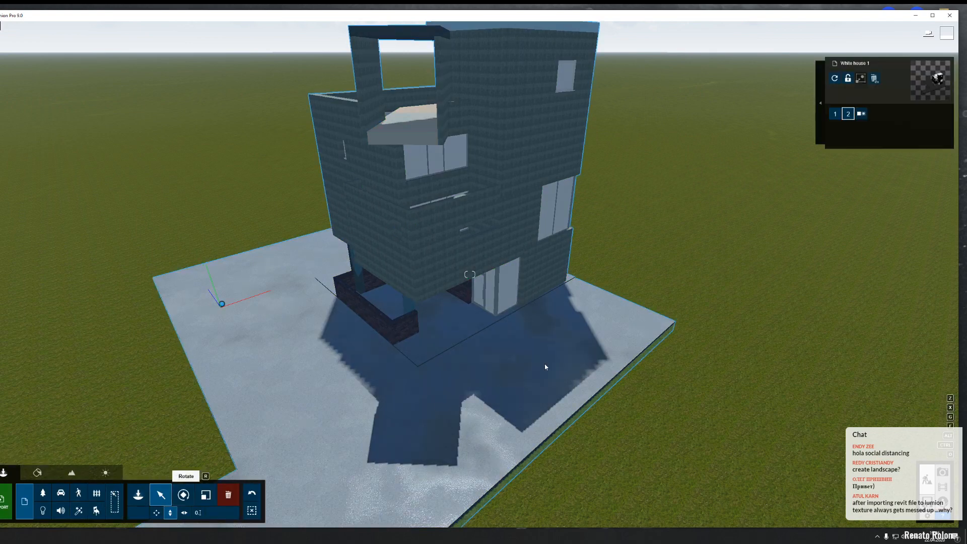
pyautogui.click(860, 114)
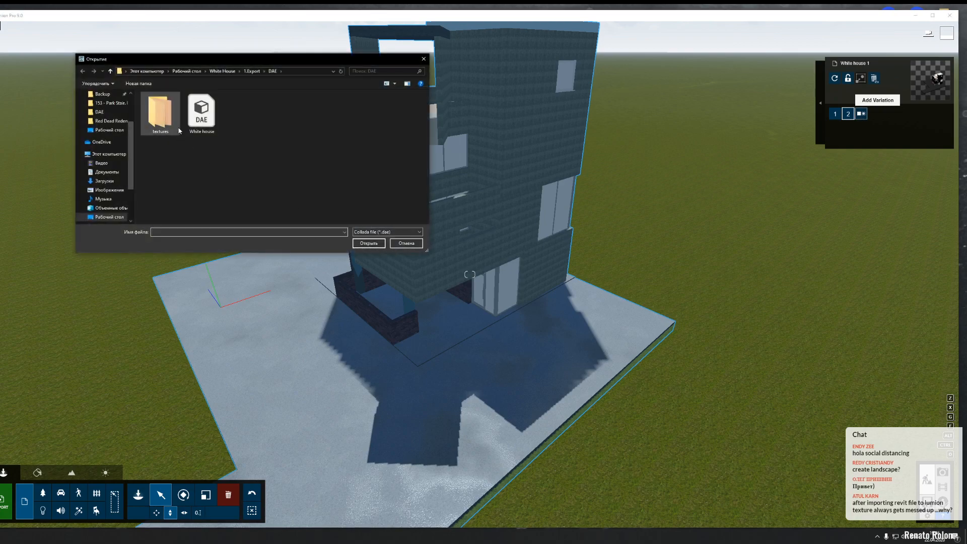
pyautogui.click(202, 113)
pyautogui.click(360, 245)
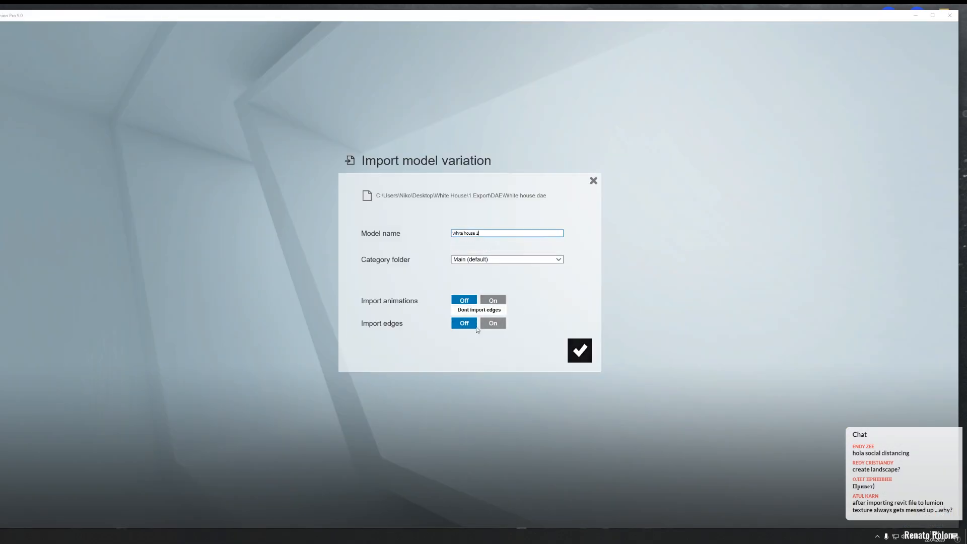
pyautogui.click(581, 351)
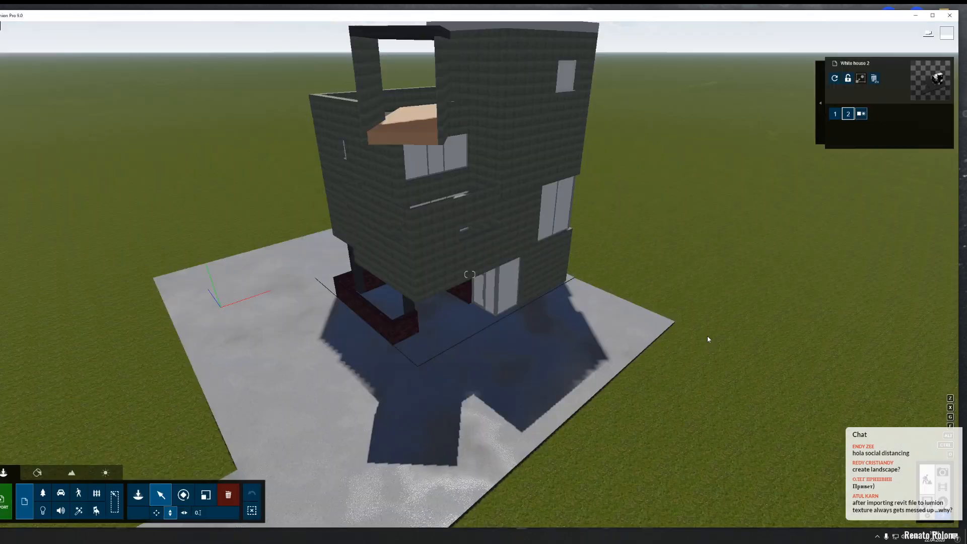
# Step: Assign the outdoor Asphalt Wet material to the ST-EX-Asphalt ground surface around the house
pyautogui.click(470, 397)
pyautogui.moveTo(470, 396); pyautogui.dragTo(510, 382, button='right')
pyautogui.press('w')
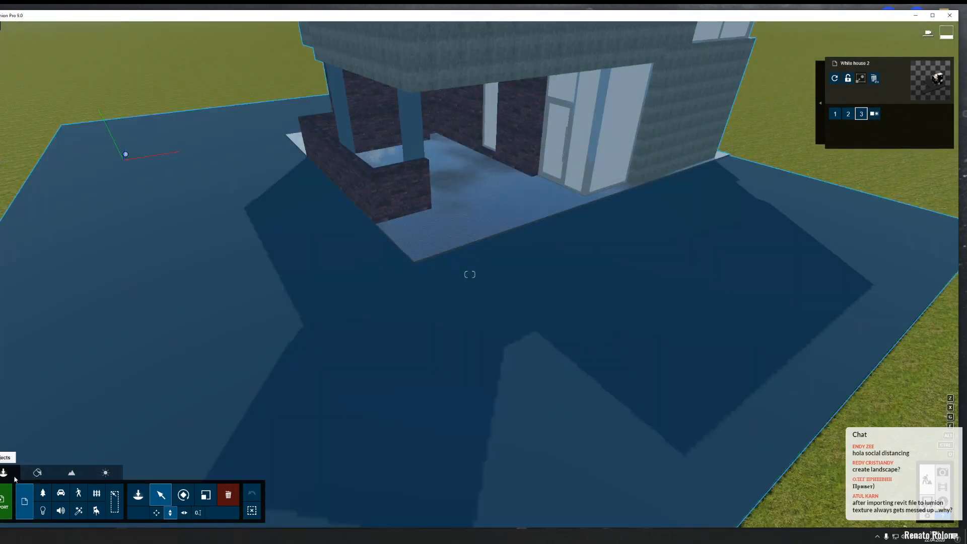
pyautogui.click(38, 473)
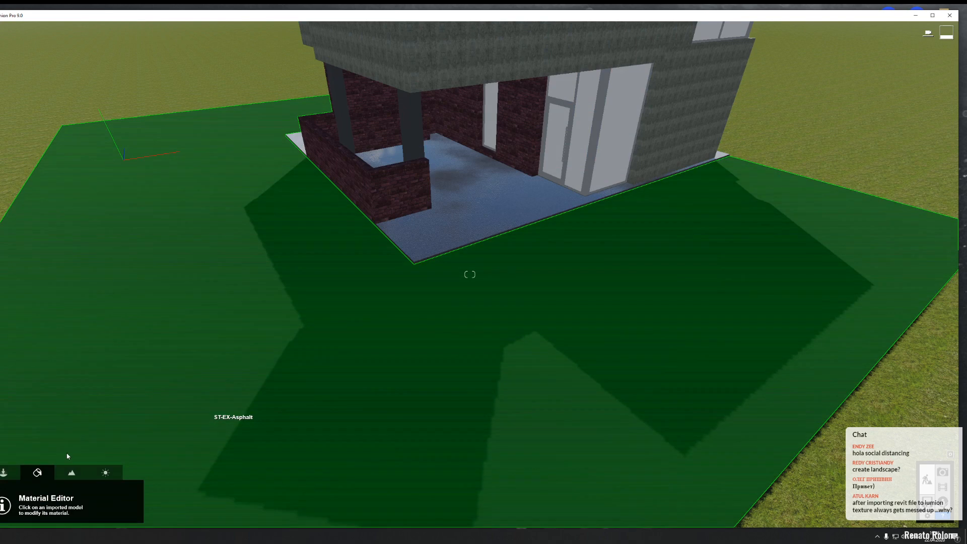
pyautogui.click(303, 373)
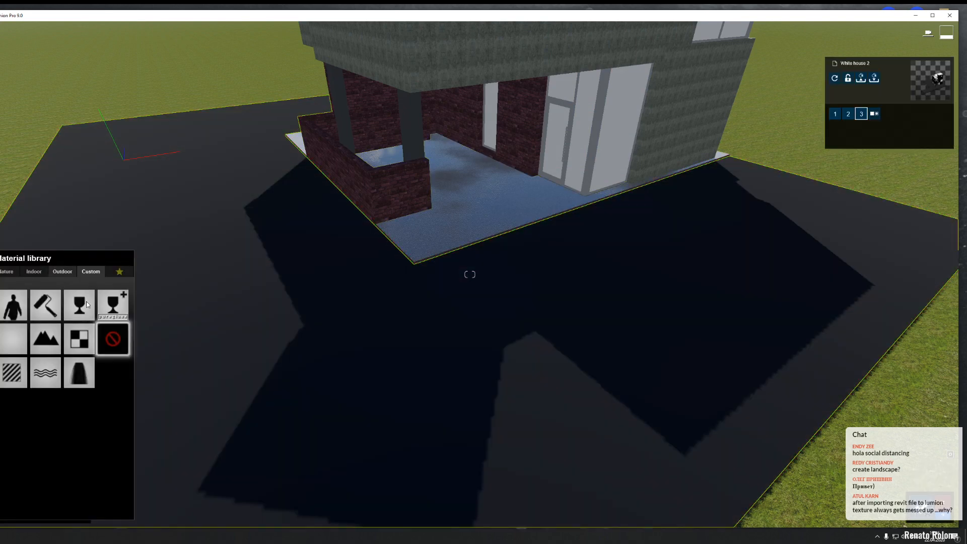
pyautogui.click(62, 272)
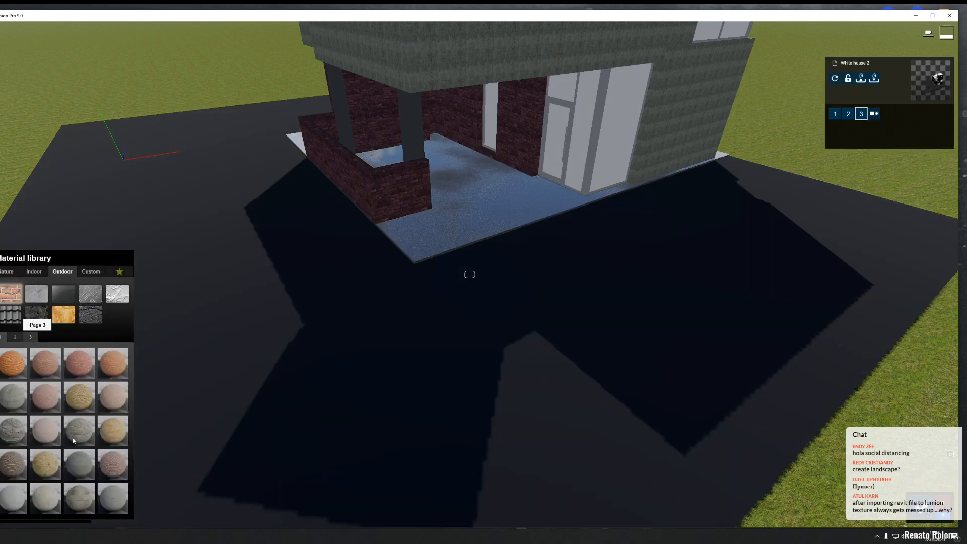
pyautogui.click(90, 314)
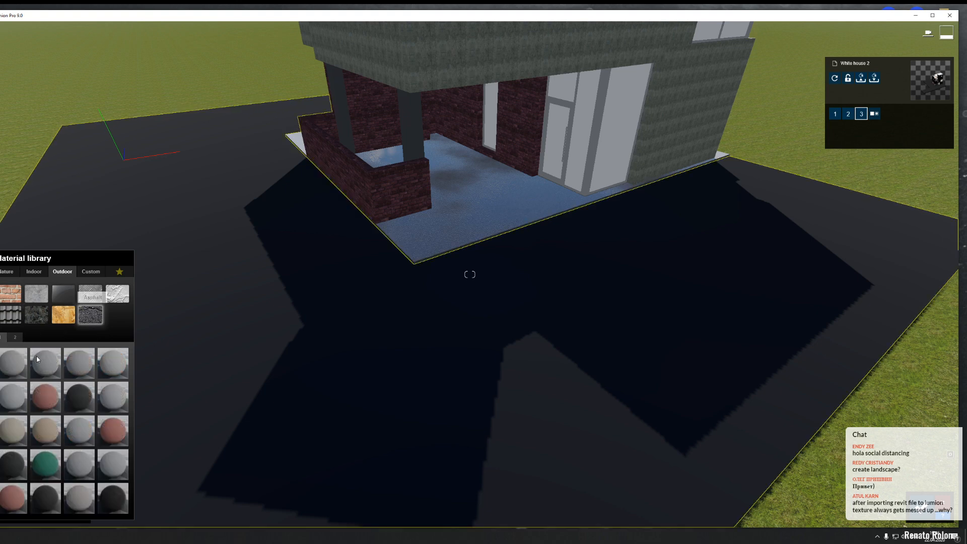
pyautogui.click(19, 339)
pyautogui.click(70, 370)
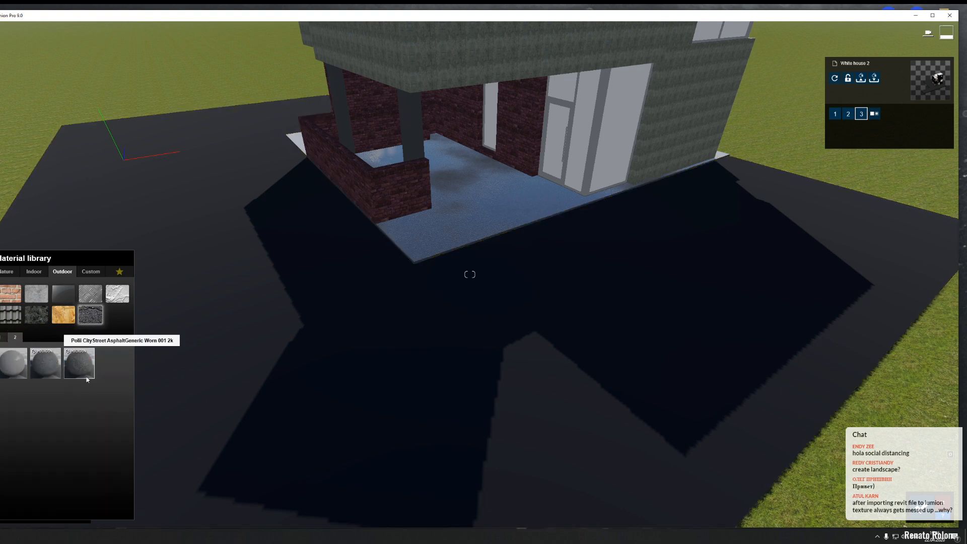
pyautogui.click(15, 362)
# Step: Assign the first material on page 4 of the outdoor Concrete category to the entrance slab
pyautogui.moveTo(447, 394); pyautogui.dragTo(426, 330, button='right')
pyautogui.press('w')
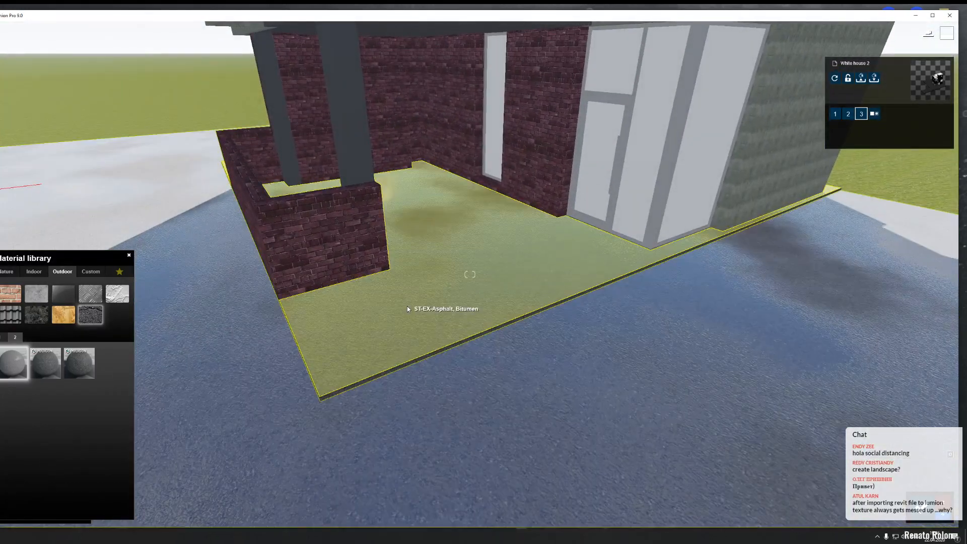
pyautogui.click(407, 306)
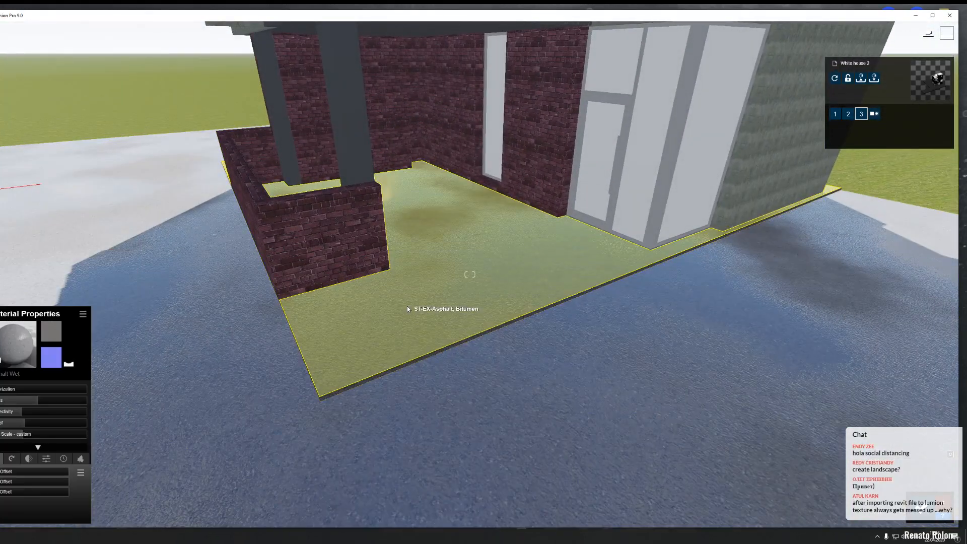
pyautogui.click(443, 275)
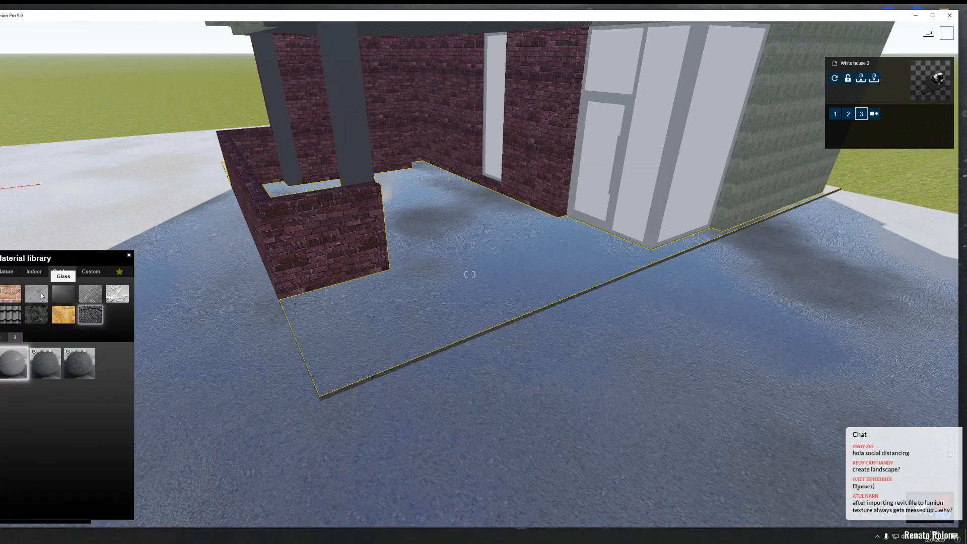
pyautogui.click(41, 294)
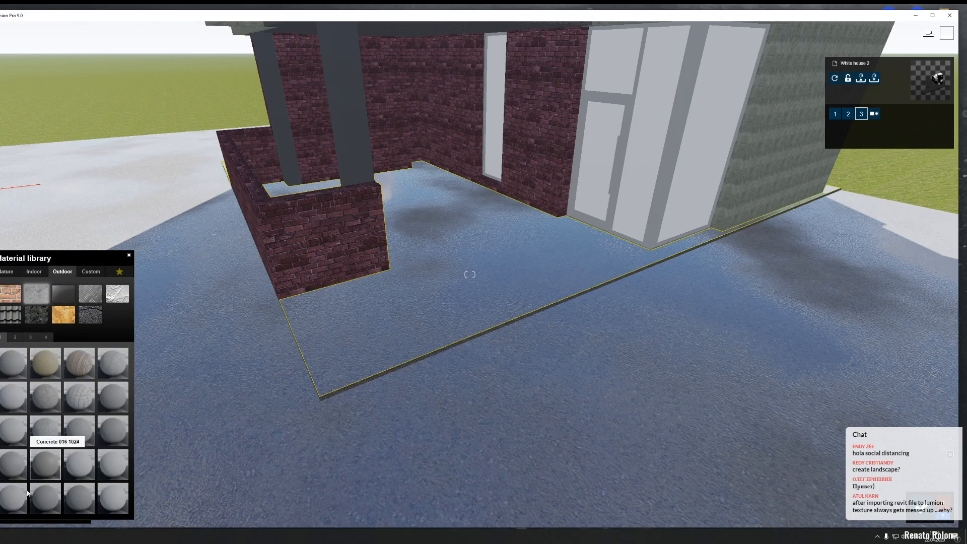
pyautogui.click(46, 337)
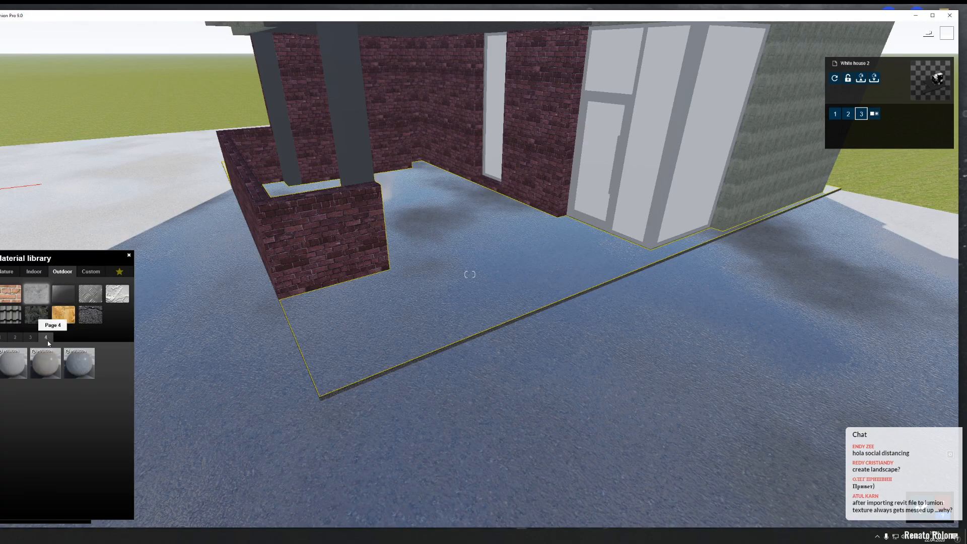
pyautogui.click(18, 369)
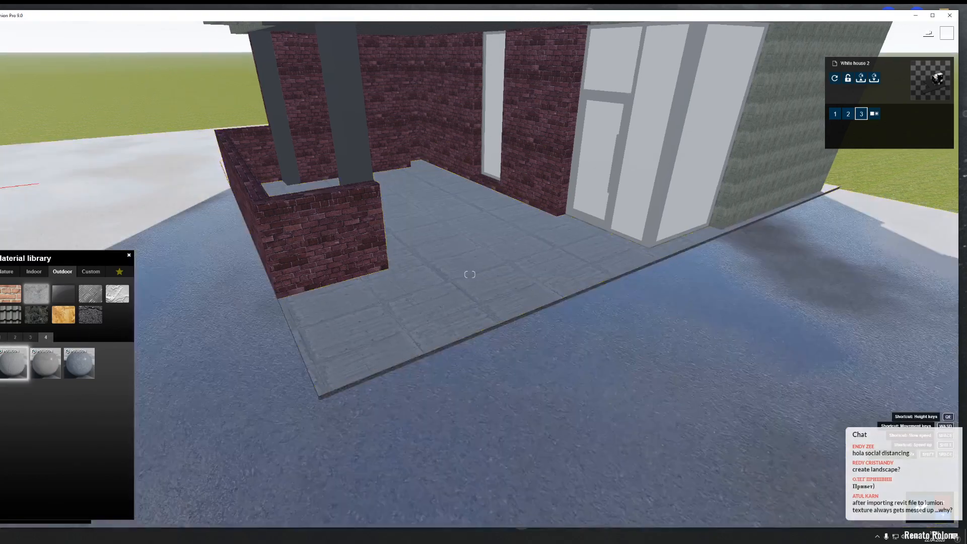
pyautogui.press('s')
pyautogui.moveTo(462, 323); pyautogui.dragTo(462, 380, button='right')
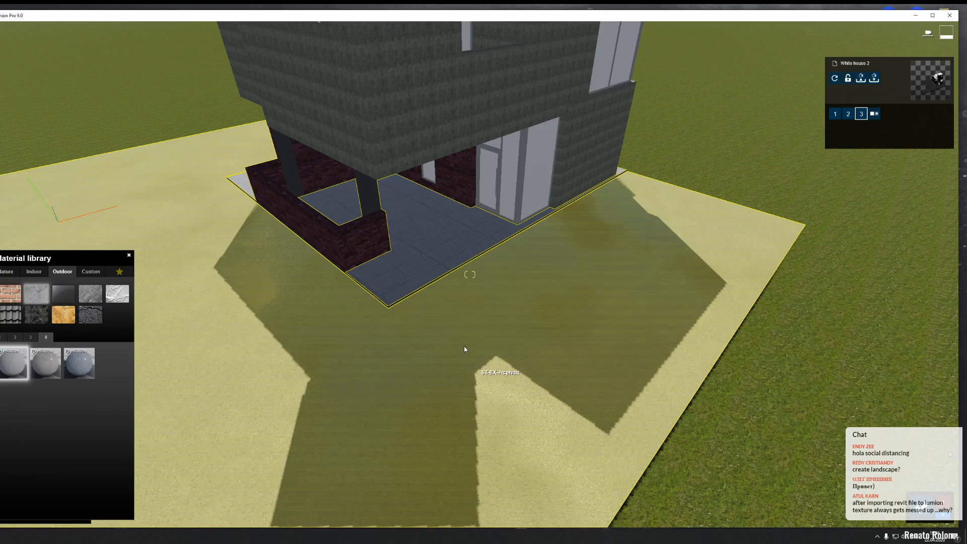
# Step: Try Bricks 005 1024 on the AR-Brick entrance walls and replace it with a dark red brick from page 3 of the outdoor bricks
pyautogui.moveTo(439, 364); pyautogui.dragTo(361, 345, button='right')
pyautogui.press('w')
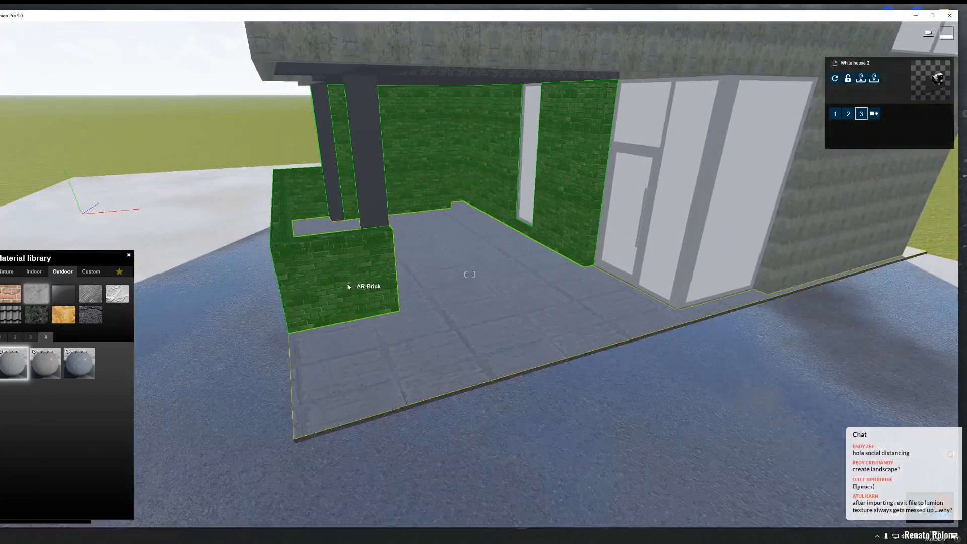
pyautogui.click(346, 283)
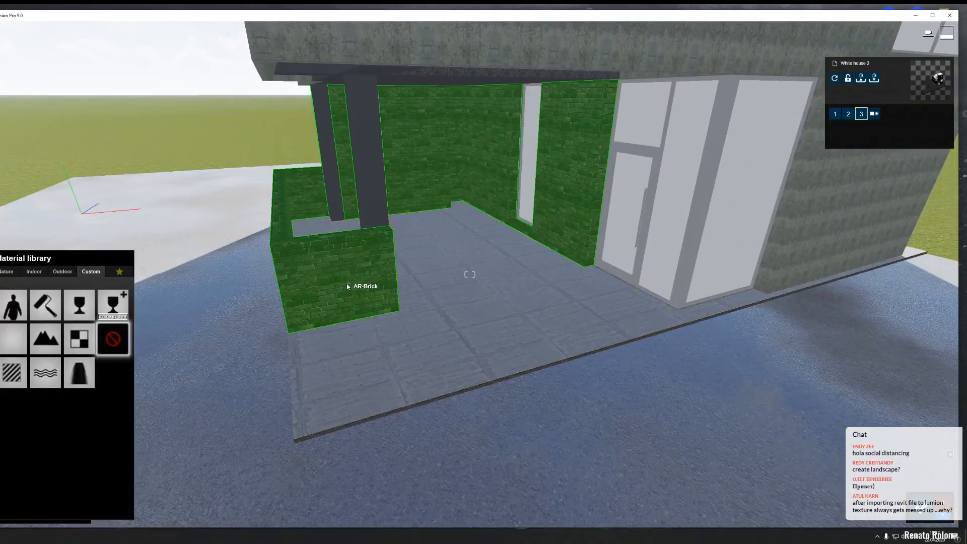
pyautogui.click(58, 276)
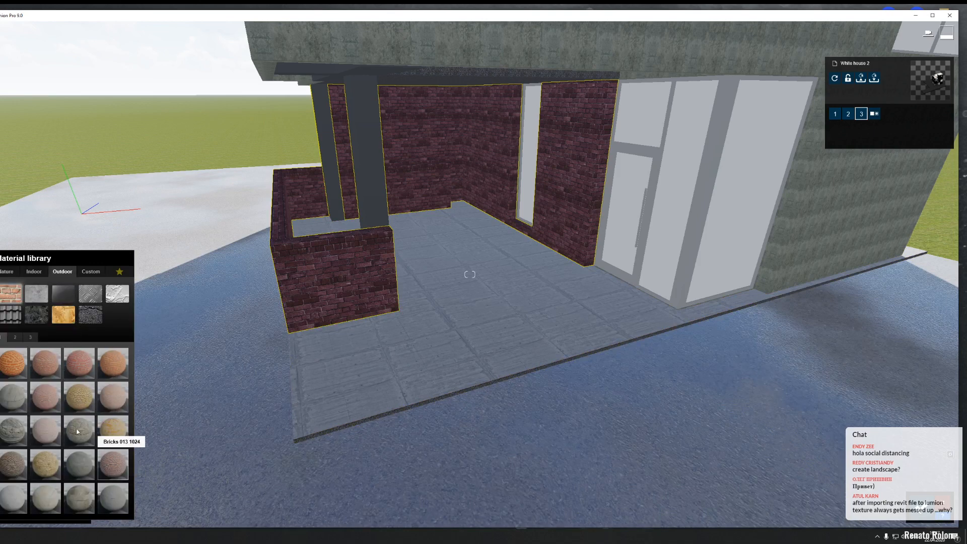
pyautogui.click(53, 395)
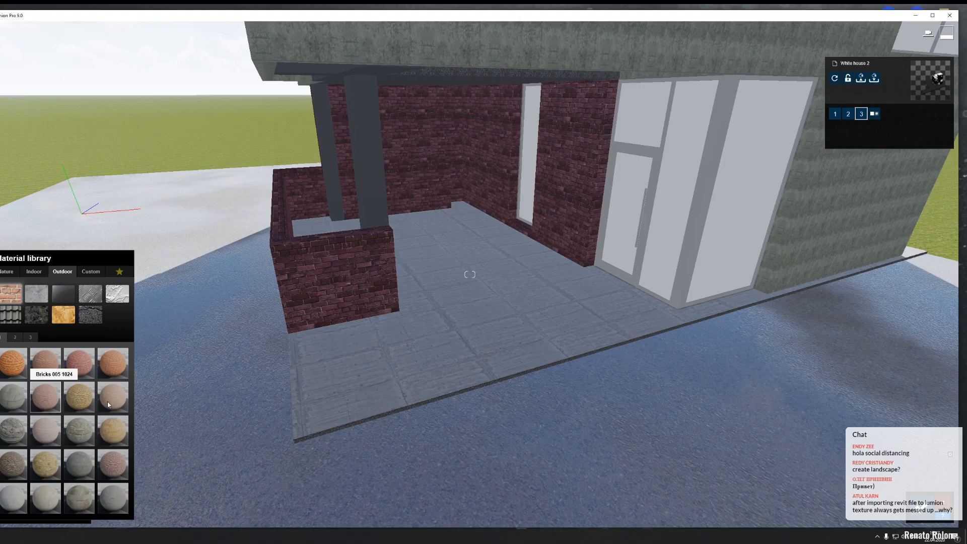
pyautogui.moveTo(581, 393); pyautogui.dragTo(245, 428, button='right')
pyautogui.press('w')
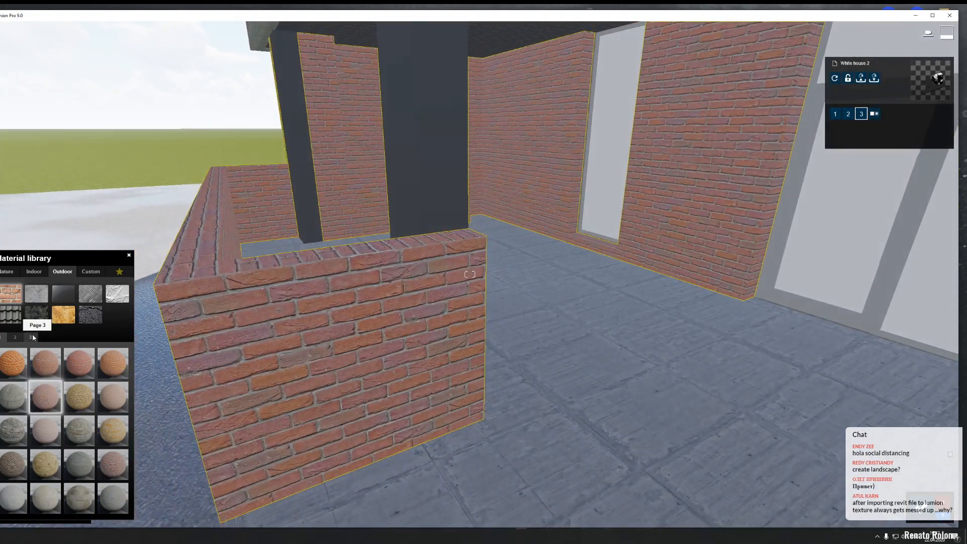
pyautogui.click(30, 337)
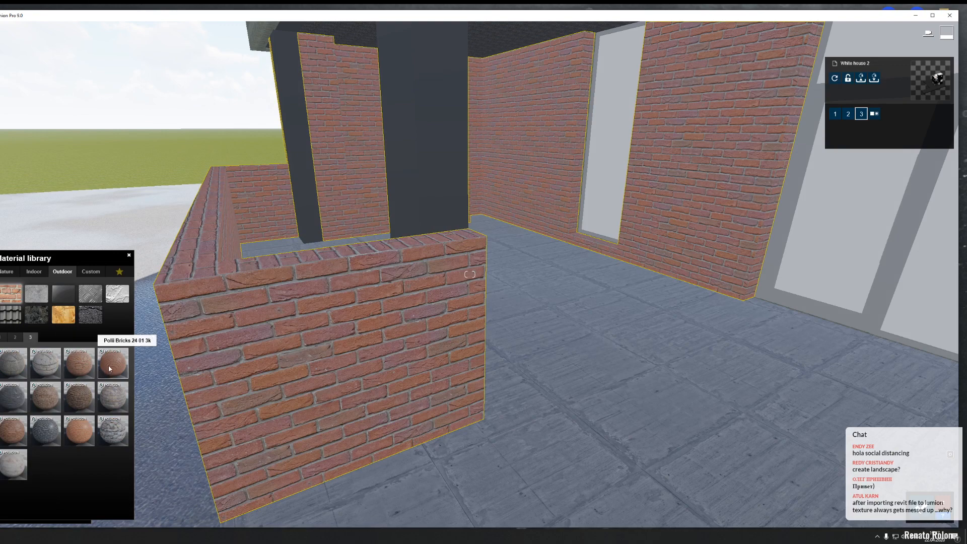
pyautogui.click(12, 431)
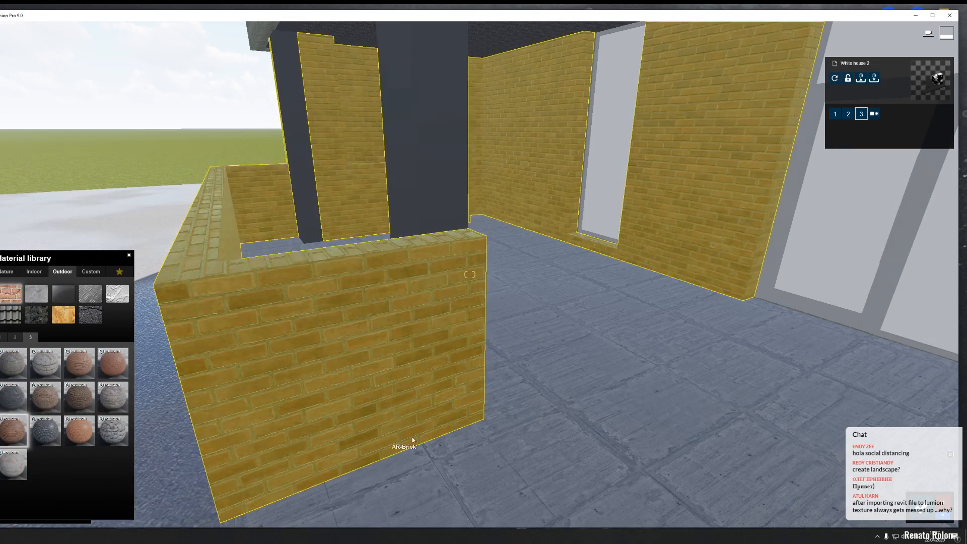
# Step: Assign the outdoor Polii Concrete 14 2k material to the two entrance columns
pyautogui.moveTo(412, 440)
pyautogui.mouseDown(button='right')
pyautogui.moveTo(458, 433)
pyautogui.moveTo(399, 447)
pyautogui.mouseUp(button='right')
pyautogui.press('s')
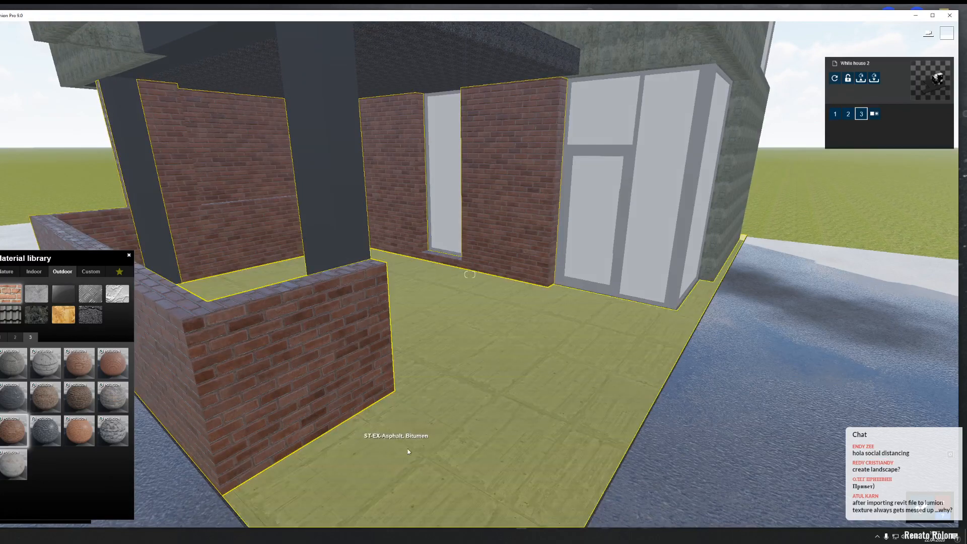
pyautogui.moveTo(477, 468); pyautogui.dragTo(409, 463, button='right')
pyautogui.press('s')
pyautogui.moveTo(472, 344); pyautogui.dragTo(453, 319, button='right')
pyautogui.press('d')
pyautogui.press('w')
pyautogui.click(373, 252)
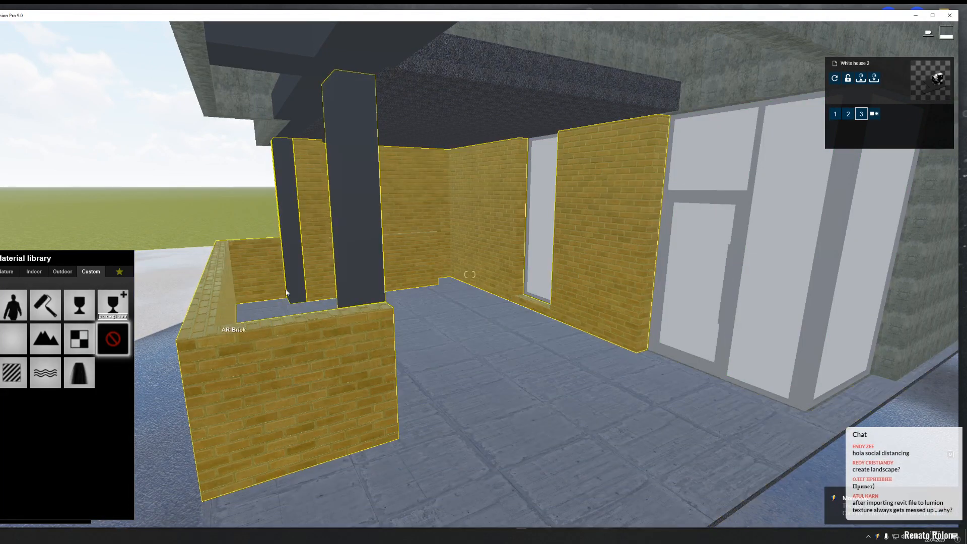
pyautogui.click(61, 272)
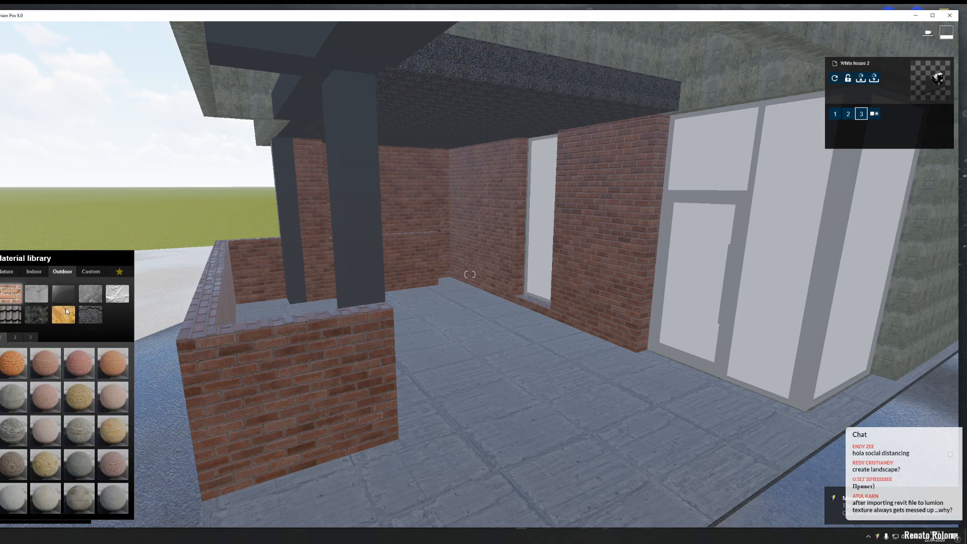
pyautogui.click(31, 337)
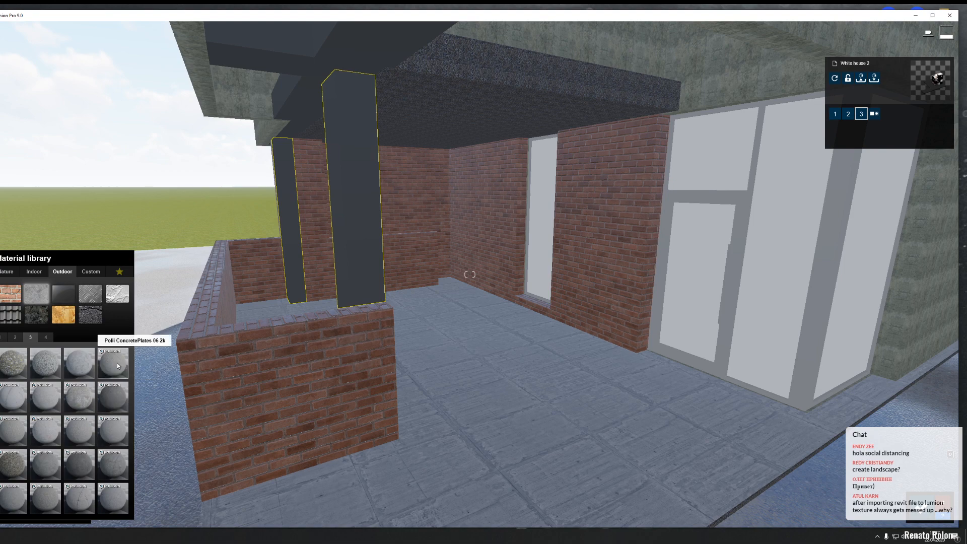
pyautogui.click(80, 436)
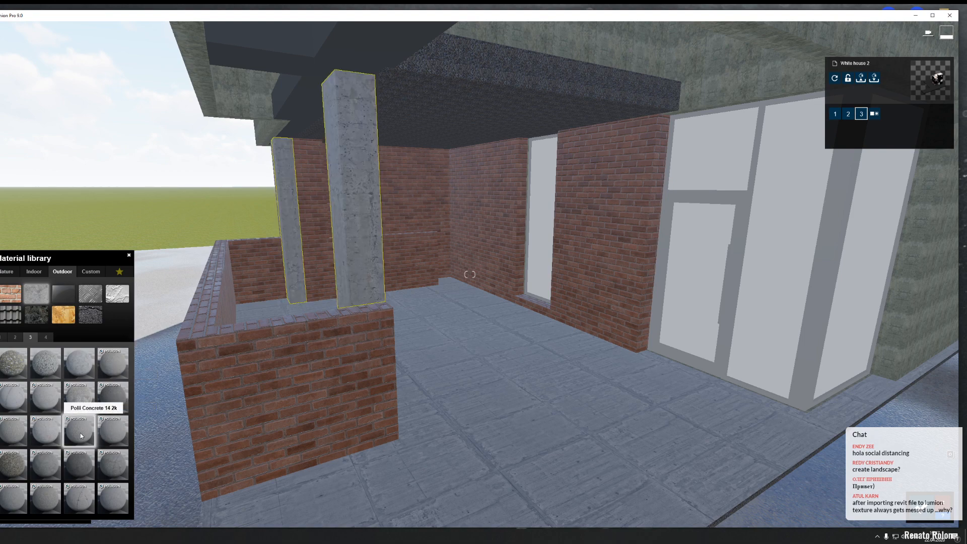
# Step: Try Polii Concrete 021 VAR1 2K on the Default Floor surfaces above the columns and replace it with Polii Concrete 14 2k
pyautogui.press('a')
pyautogui.moveTo(221, 394); pyautogui.dragTo(272, 358, button='right')
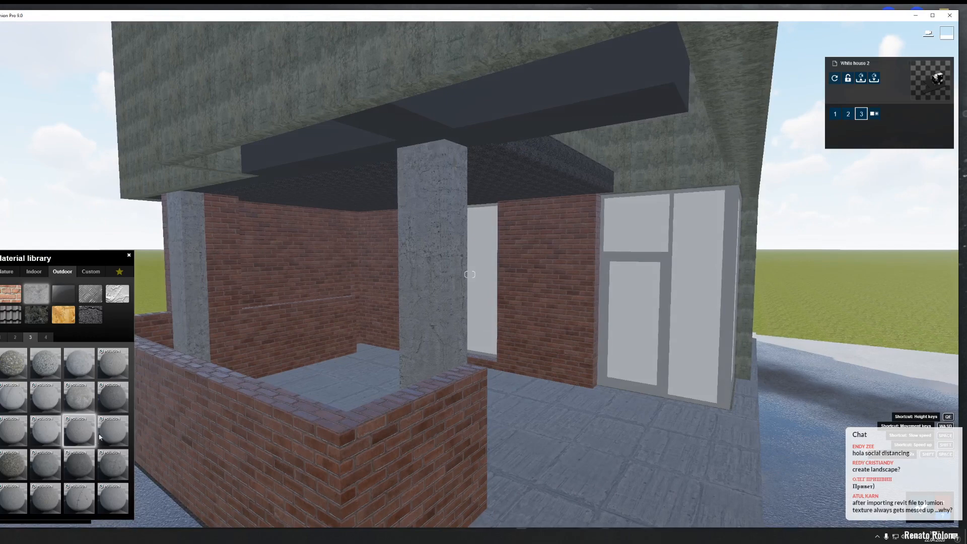
pyautogui.press('d')
pyautogui.moveTo(439, 276); pyautogui.dragTo(388, 262, button='right')
pyautogui.press('w')
pyautogui.click(91, 271)
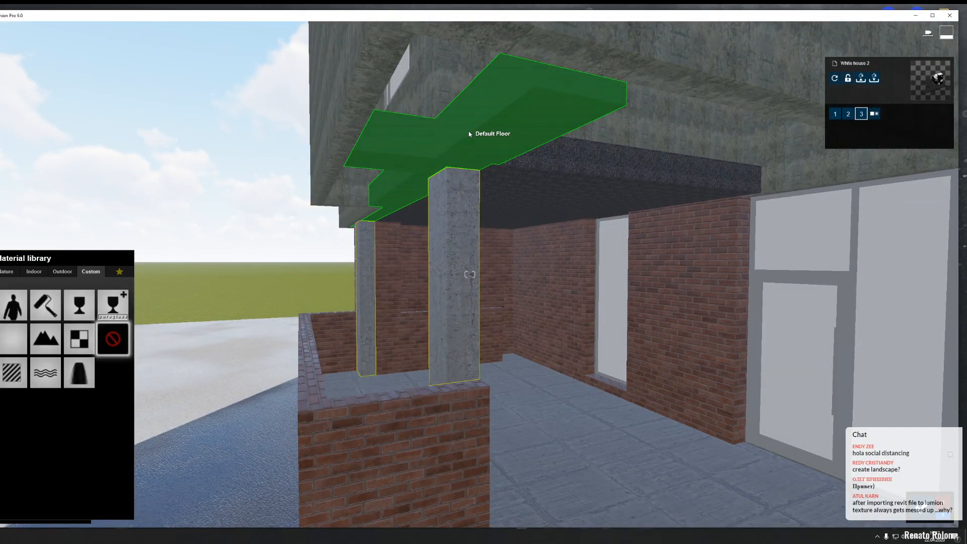
pyautogui.click(62, 272)
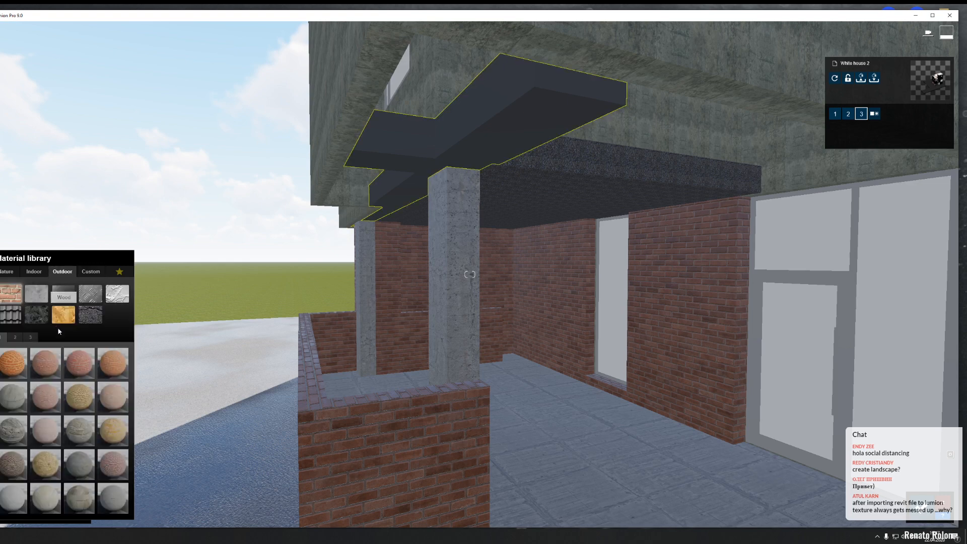
pyautogui.click(42, 297)
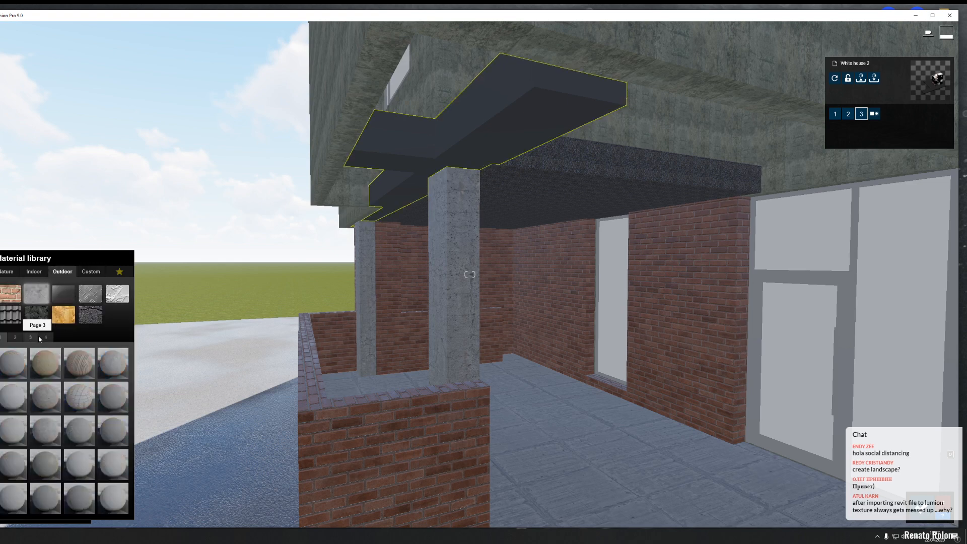
pyautogui.click(35, 340)
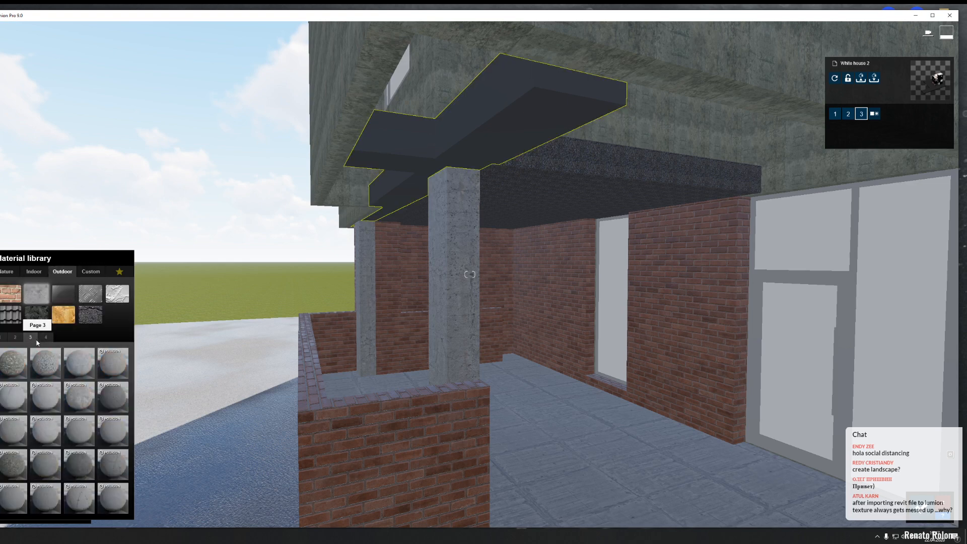
pyautogui.click(81, 406)
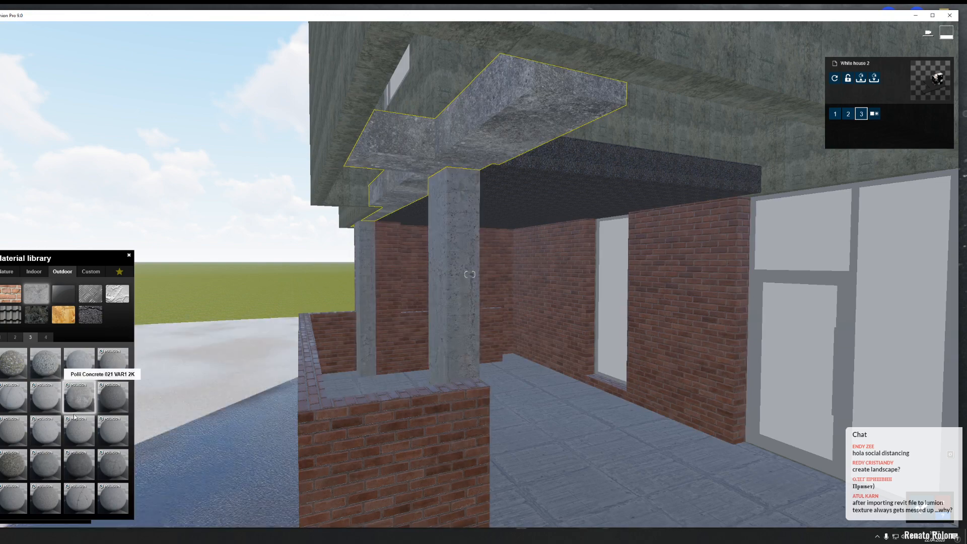
pyautogui.click(83, 430)
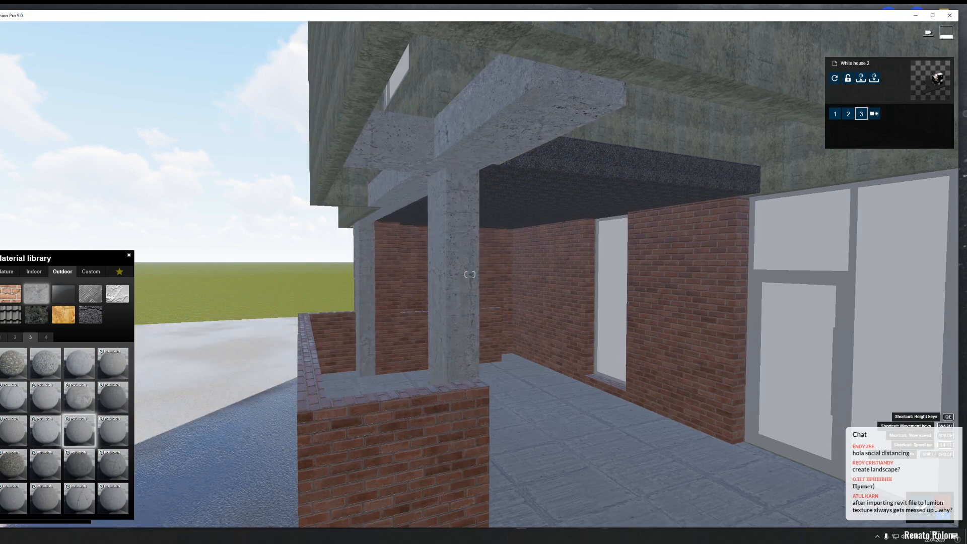
# Step: Assign the outdoor Polii Concrete 14 2k material to the ST-IN-Floor-Concrete ceiling slab over the entrance
pyautogui.moveTo(217, 402); pyautogui.dragTo(262, 393, button='right')
pyautogui.press('a')
pyautogui.press('w')
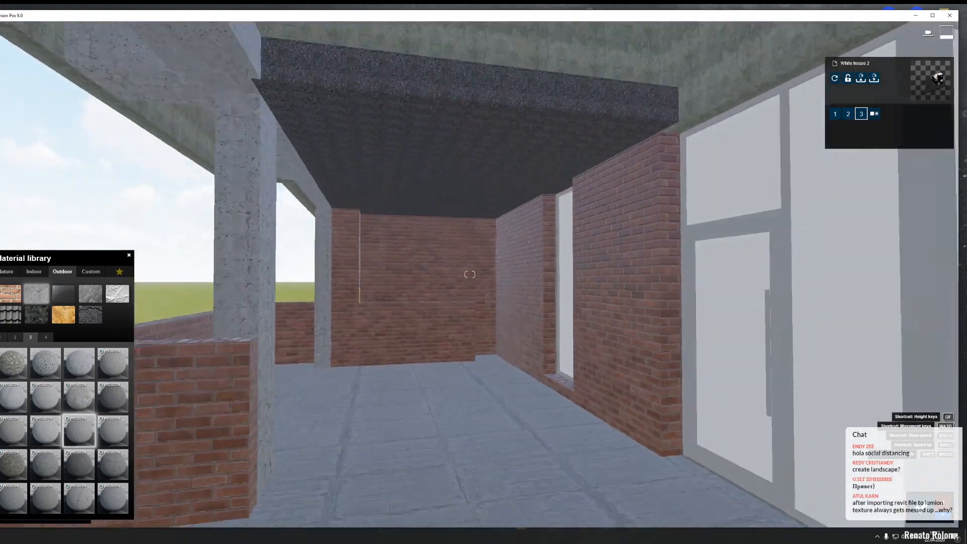
pyautogui.press('s')
pyautogui.click(436, 173)
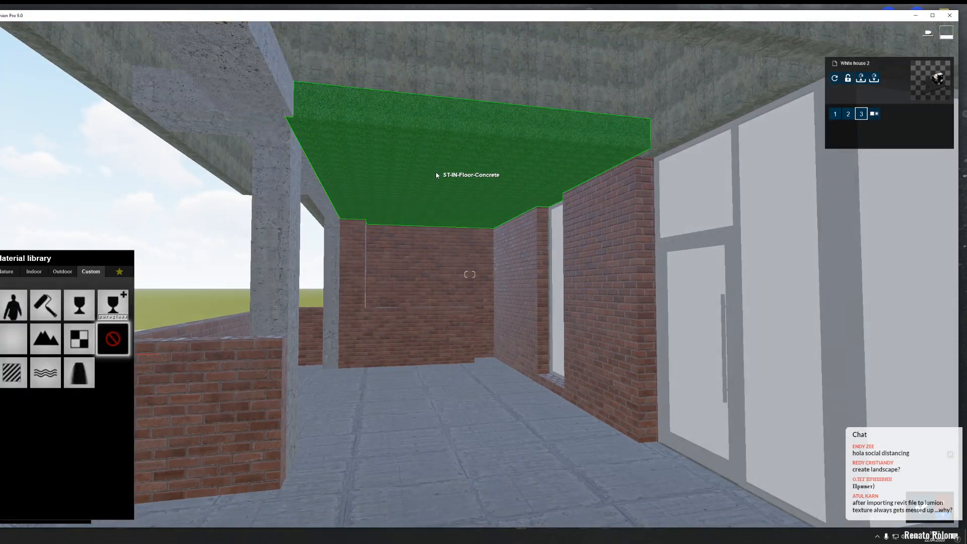
pyautogui.click(63, 271)
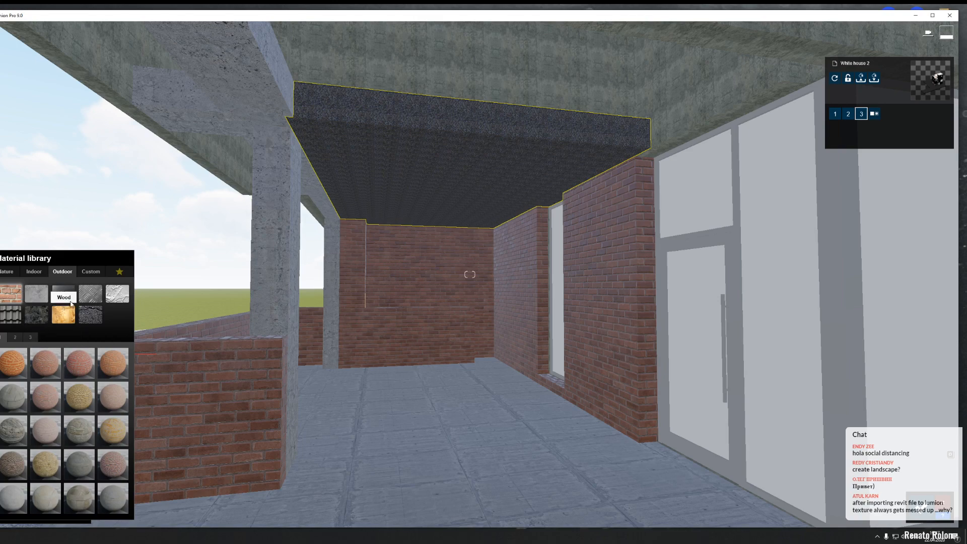
pyautogui.click(42, 295)
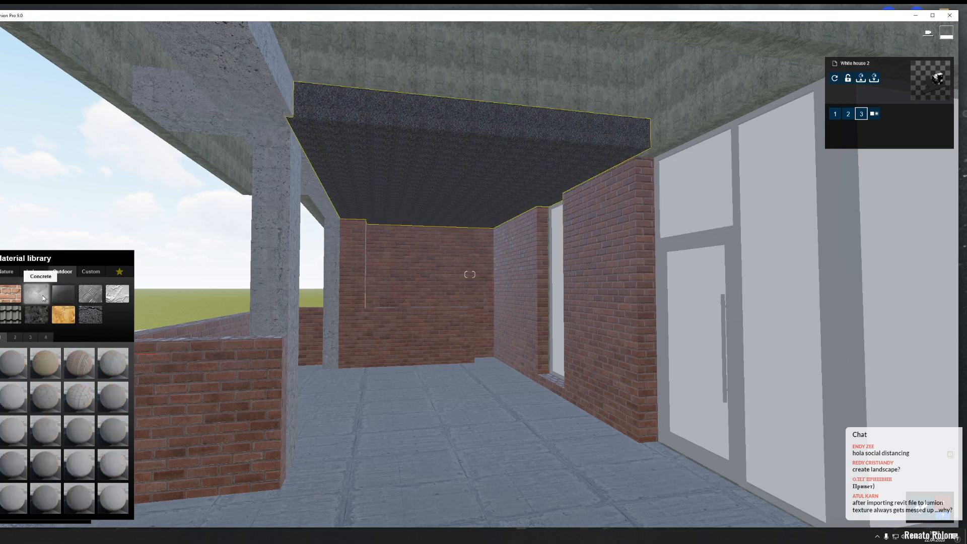
pyautogui.click(30, 337)
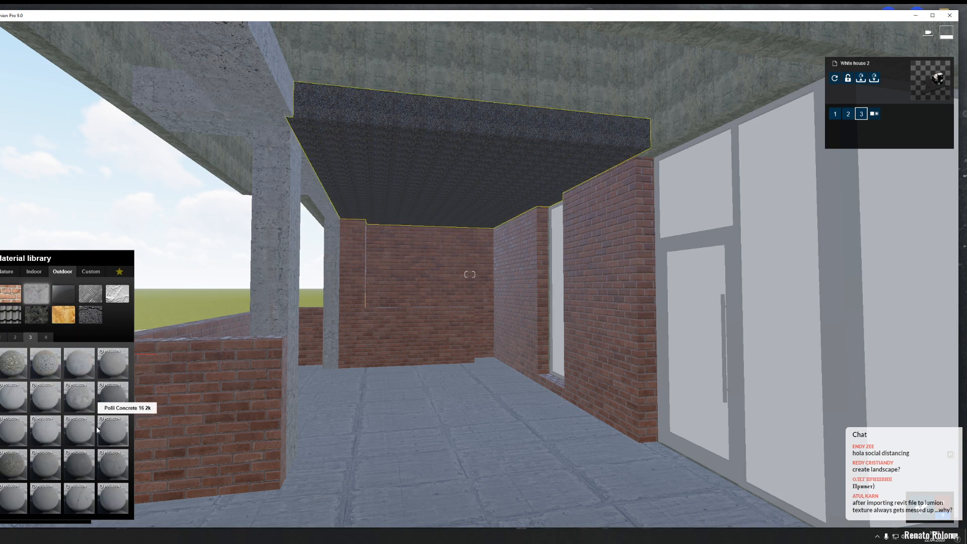
pyautogui.click(80, 430)
# Step: Try Concrete 005 1024 on the FN-Wall-EX-Concrete exterior walls and replace it with Concrete 001 1024
pyautogui.press('s')
pyautogui.moveTo(366, 371); pyautogui.dragTo(375, 317, button='right')
pyautogui.press('q')
pyautogui.press('w')
pyautogui.press('s')
pyautogui.click(405, 267)
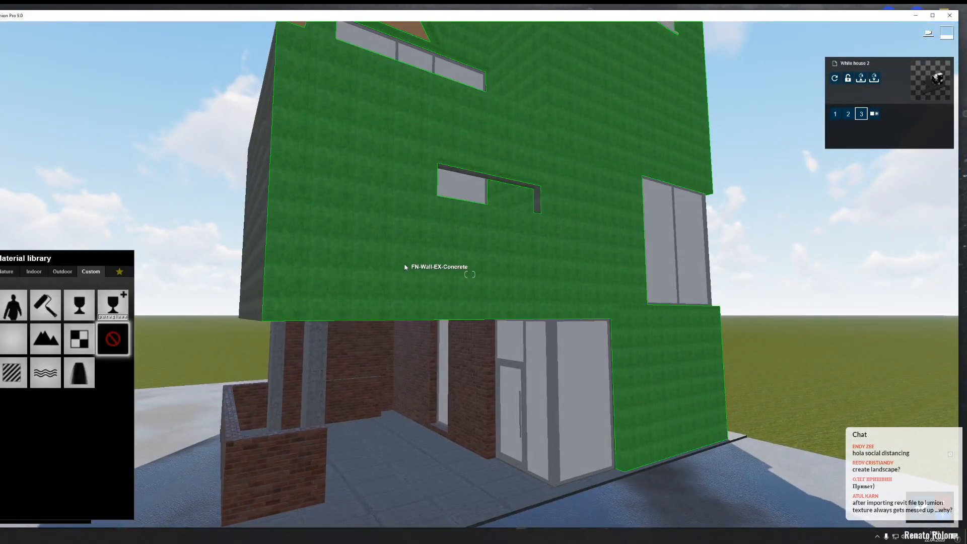
pyautogui.click(57, 272)
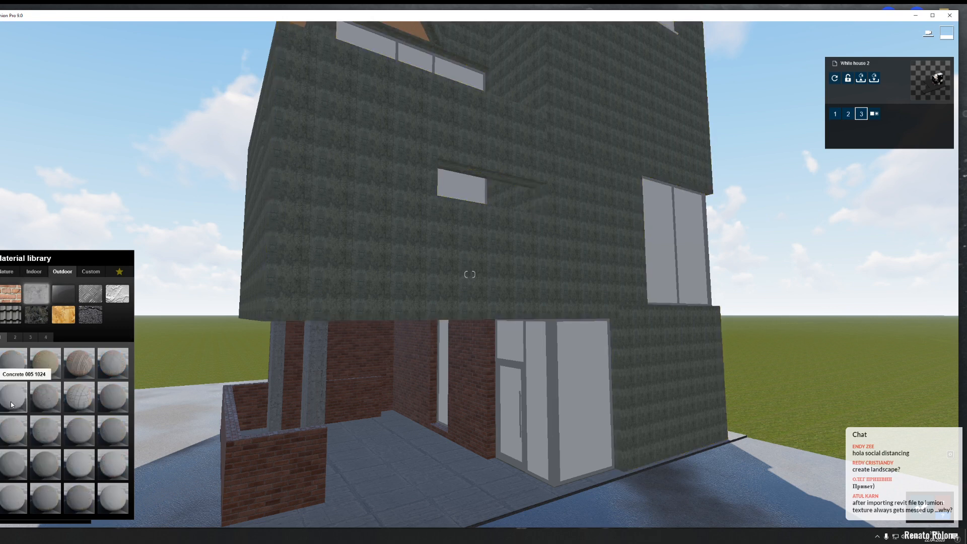
pyautogui.click(22, 398)
pyautogui.press('a')
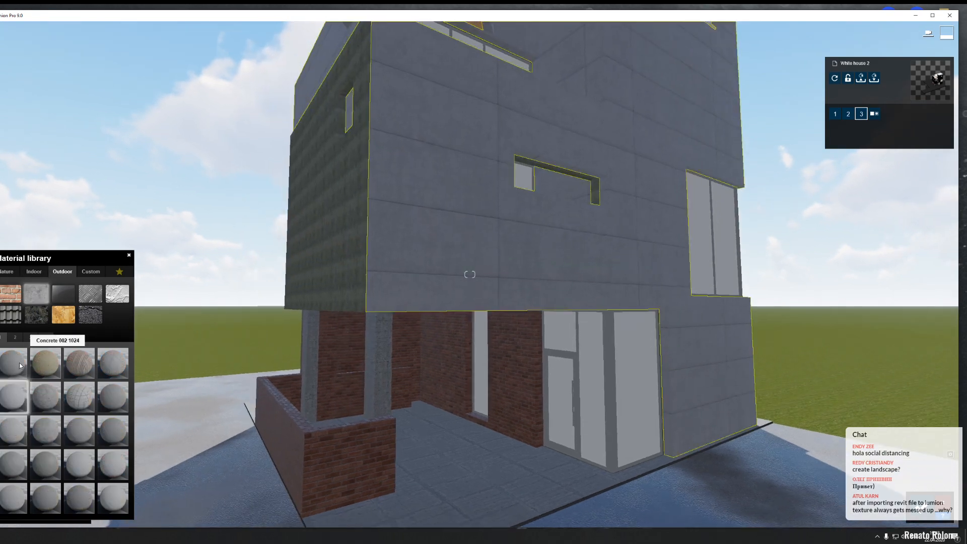
pyautogui.click(21, 365)
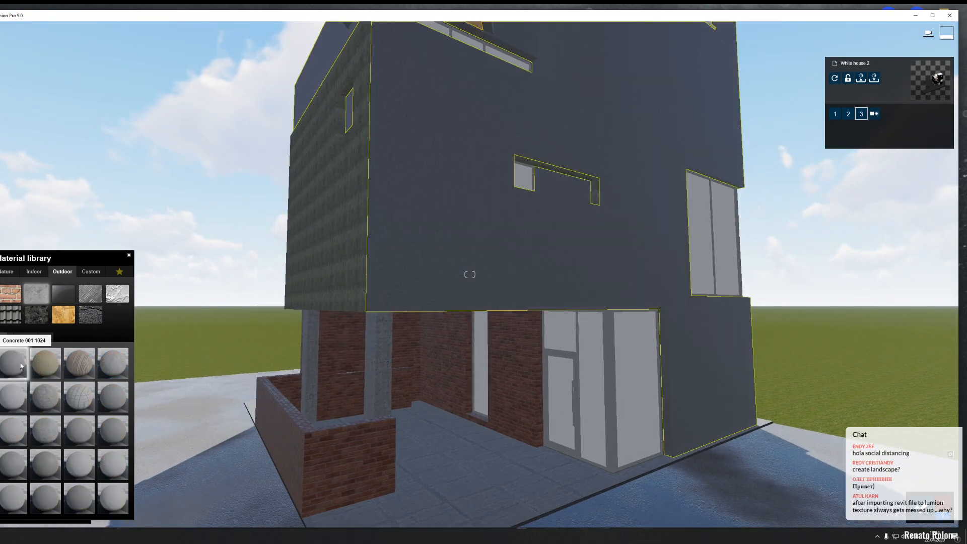
# Step: Try two other outdoor concretes on the FN-Wall-EX-Concrete exterior walls and replace them with Concrete 017 1024
pyautogui.click(84, 427)
pyautogui.click(112, 427)
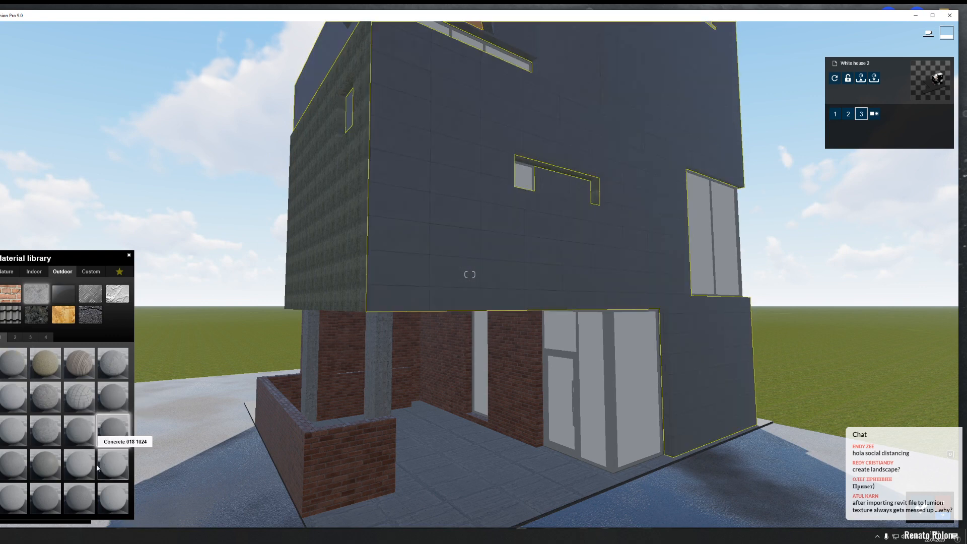
pyautogui.click(85, 466)
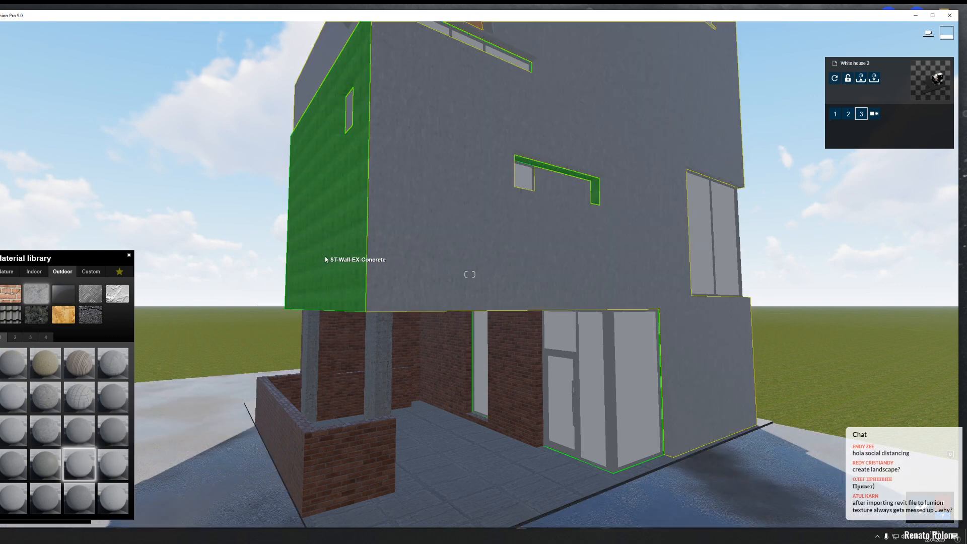
# Step: Assign the outdoor Concrete 017 1024 material to the ST-Wall-EX-Concrete surfaces of the projecting balcony wall
pyautogui.click(91, 272)
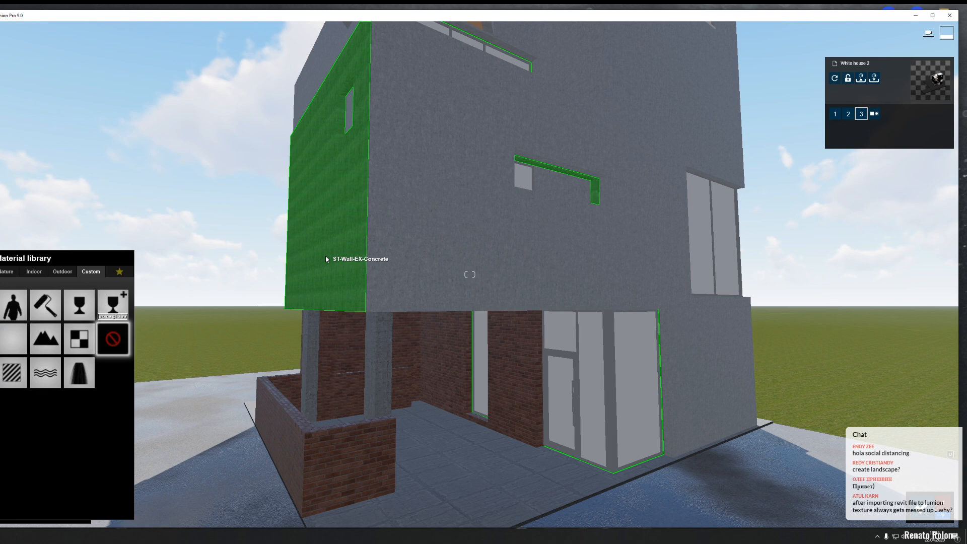
pyautogui.click(60, 275)
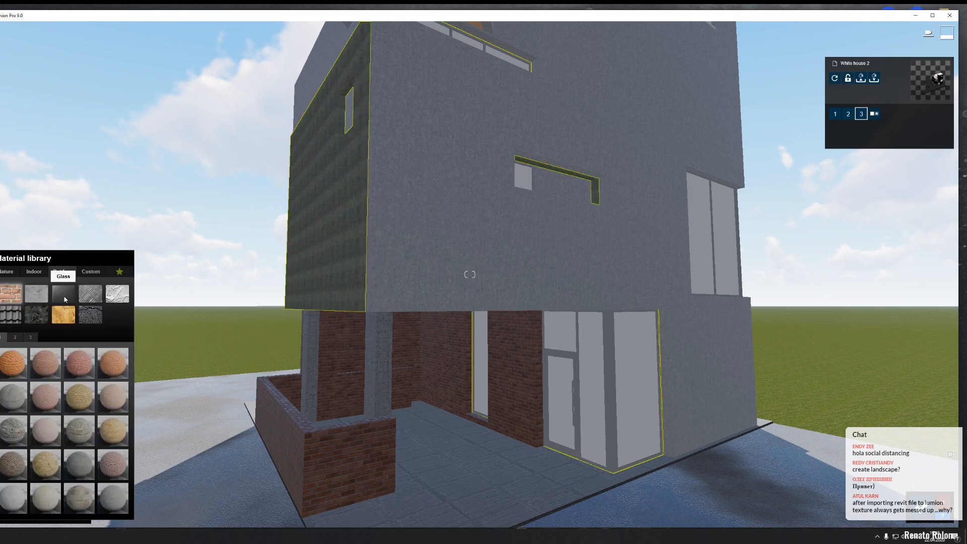
pyautogui.click(36, 294)
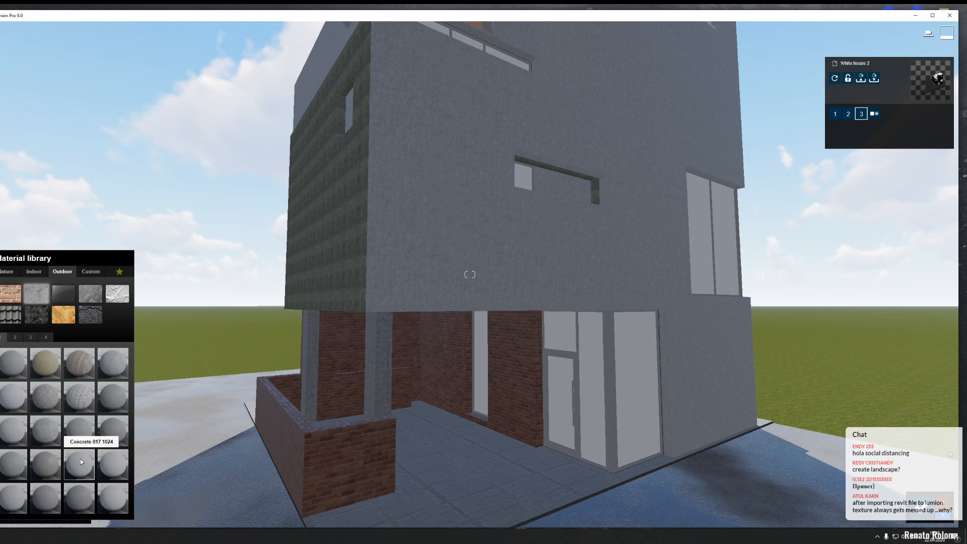
pyautogui.click(80, 459)
# Step: Examine the rooms and staircase inside the house to see which walls share the ST-Wall-EX-Concrete material
pyautogui.press('w')
pyautogui.moveTo(208, 350); pyautogui.dragTo(332, 335, button='right')
pyautogui.press('w')
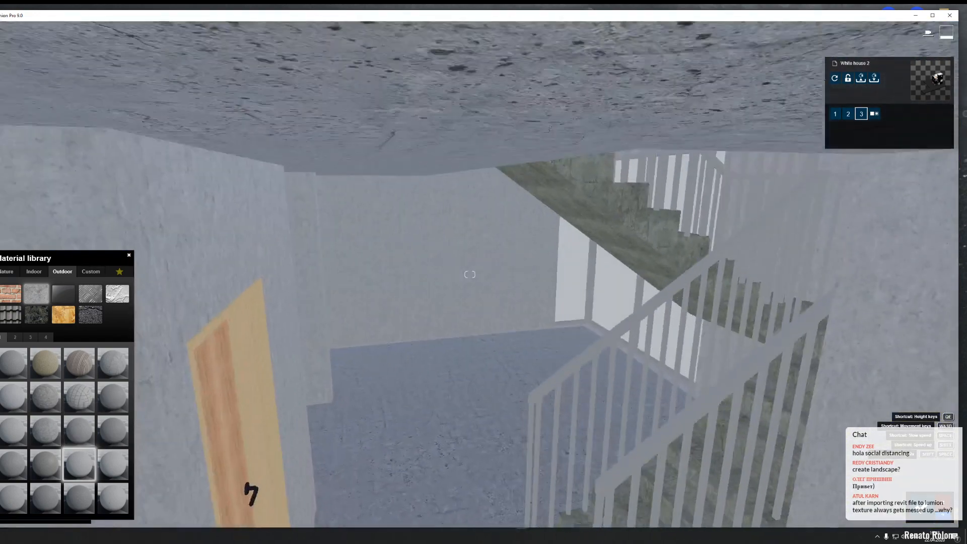
pyautogui.moveTo(325, 258); pyautogui.dragTo(458, 222, button='right')
pyautogui.press('w')
pyautogui.press('d')
pyautogui.press('a')
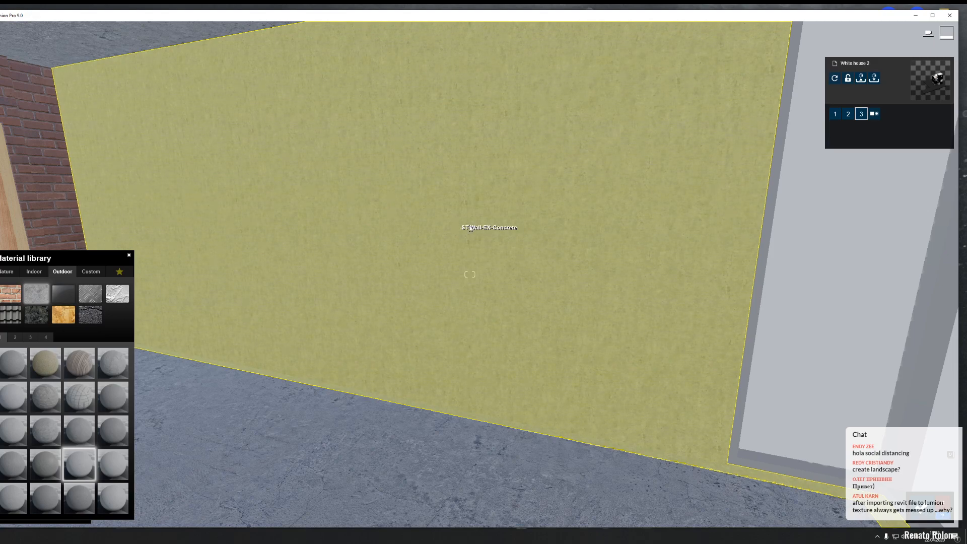
pyautogui.press('s')
pyautogui.moveTo(454, 224); pyautogui.dragTo(611, 288, button='right')
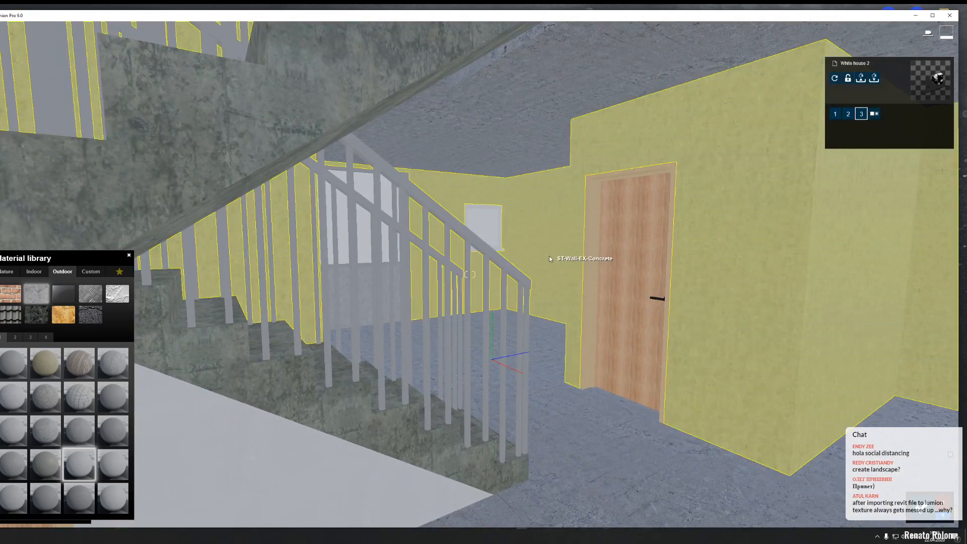
# Step: Colour the ST-Wall-EX-Concrete material red at full colorization so its surfaces stand out on the house
pyautogui.click(550, 259)
pyautogui.press('s')
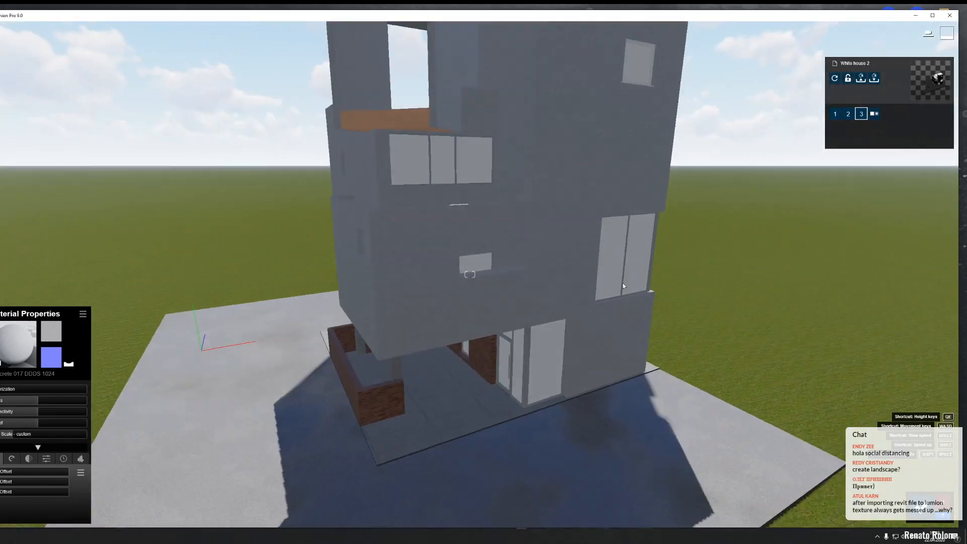
pyautogui.moveTo(622, 286); pyautogui.dragTo(547, 234, button='right')
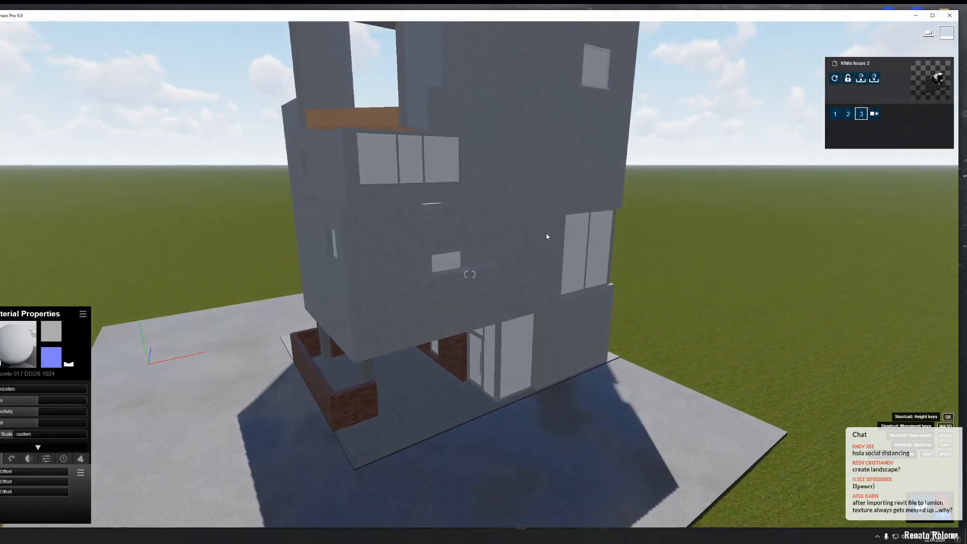
pyautogui.press('w')
pyautogui.press('a')
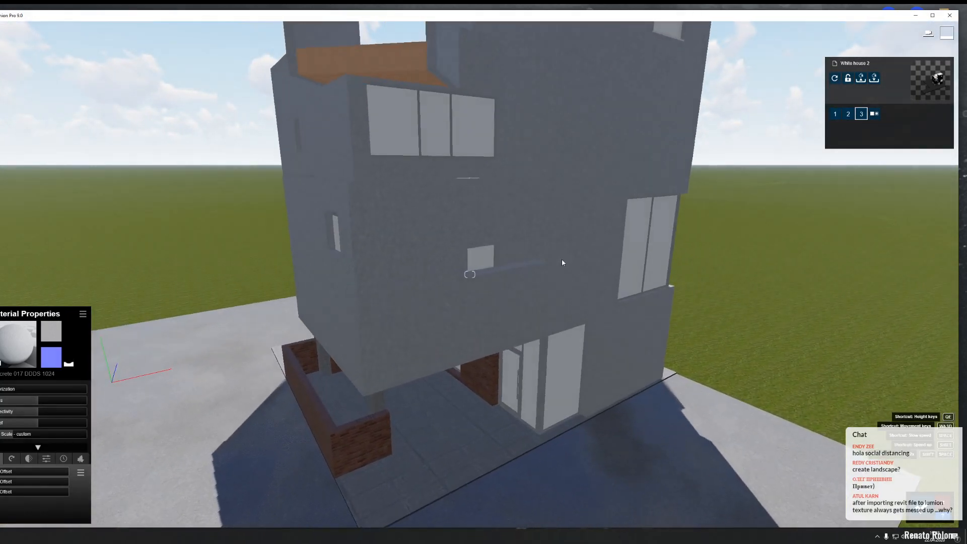
pyautogui.moveTo(561, 262); pyautogui.dragTo(360, 318, button='right')
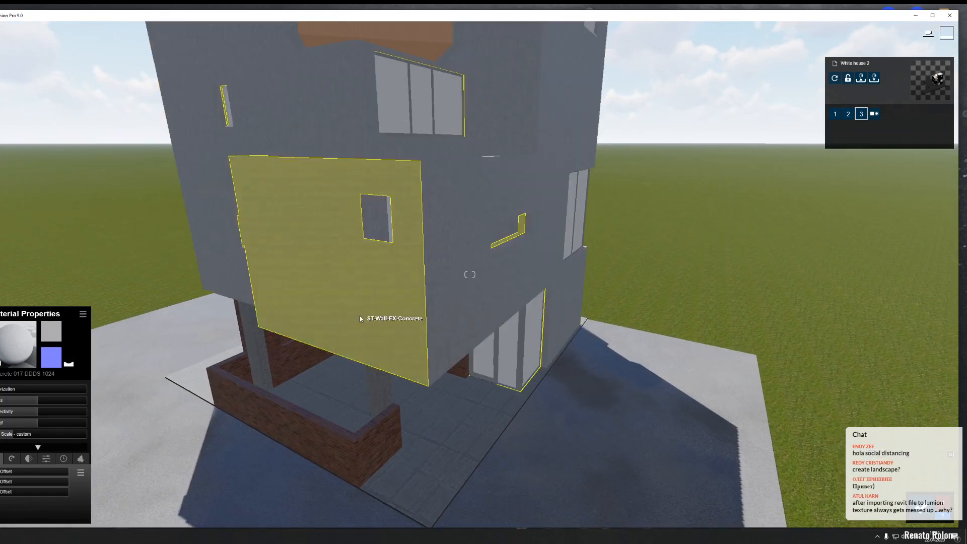
pyautogui.press('a')
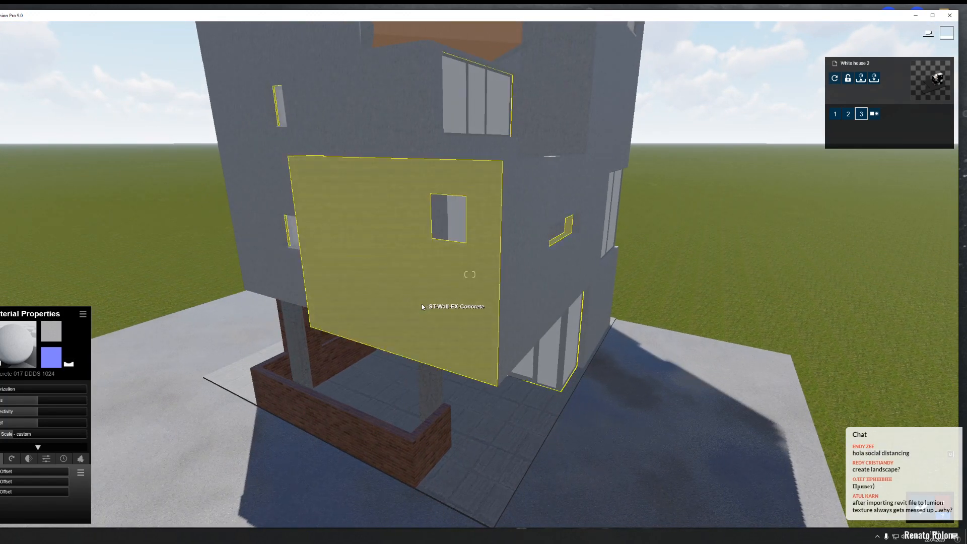
pyautogui.moveTo(4, 389)
pyautogui.mouseDown()
pyautogui.moveTo(85, 395)
pyautogui.moveTo(94, 383)
pyautogui.mouseUp()
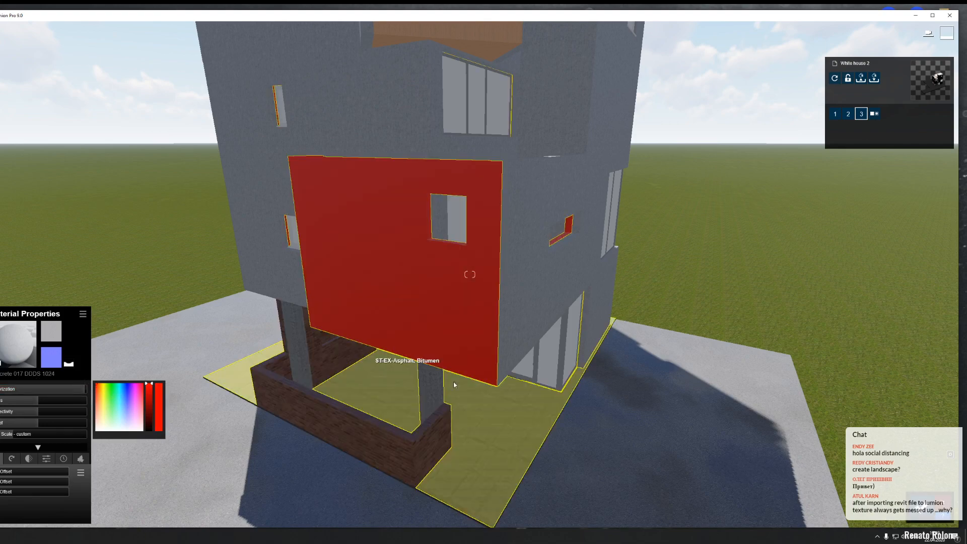
# Step: Check the red ST-Wall-EX-Concrete surfaces outside and inside the house and save the material changes
pyautogui.press('d')
pyautogui.moveTo(453, 382)
pyautogui.mouseDown(button='right')
pyautogui.moveTo(440, 376)
pyautogui.moveTo(515, 409)
pyautogui.mouseUp(button='right')
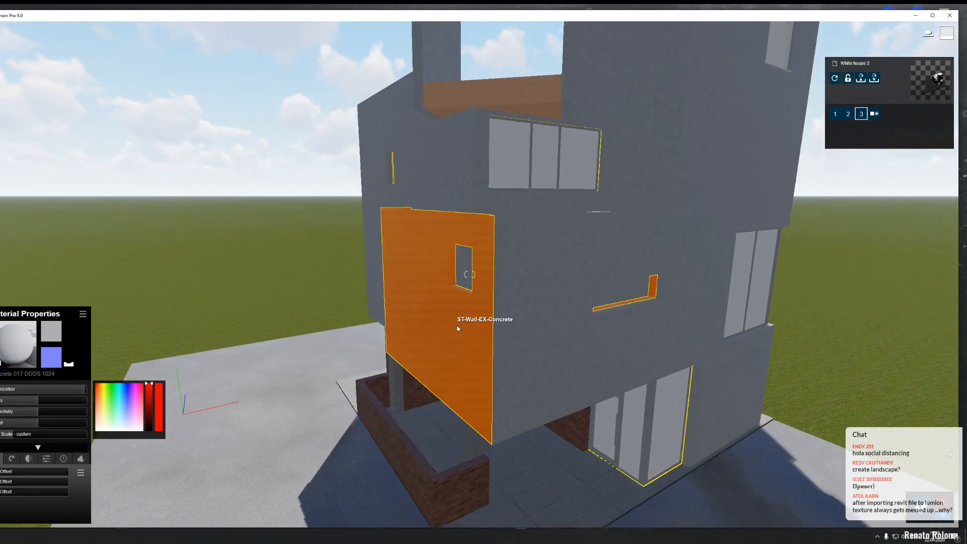
pyautogui.moveTo(523, 368); pyautogui.dragTo(677, 420, button='right')
pyautogui.press('w')
pyautogui.press('w')
pyautogui.press('w')
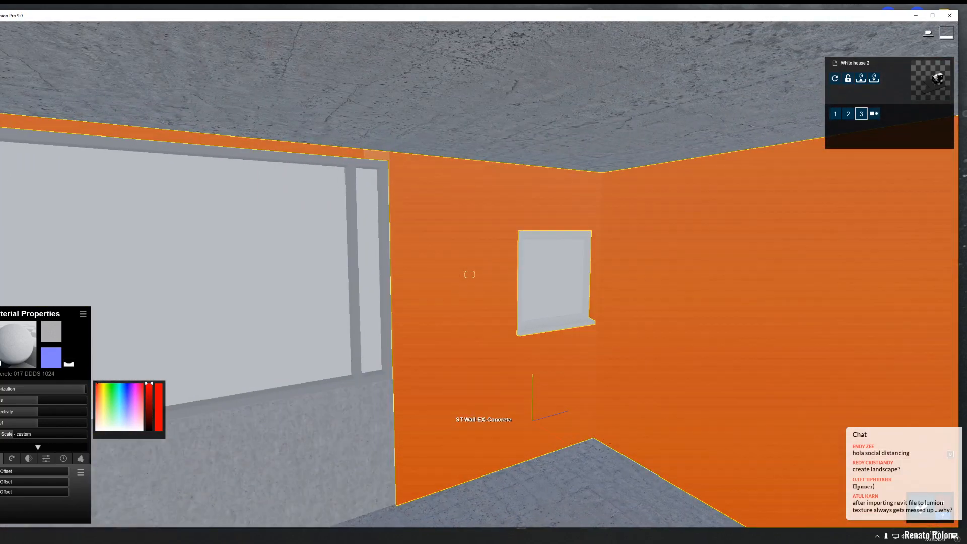
pyautogui.press('s')
pyautogui.moveTo(533, 420); pyautogui.dragTo(433, 409, button='right')
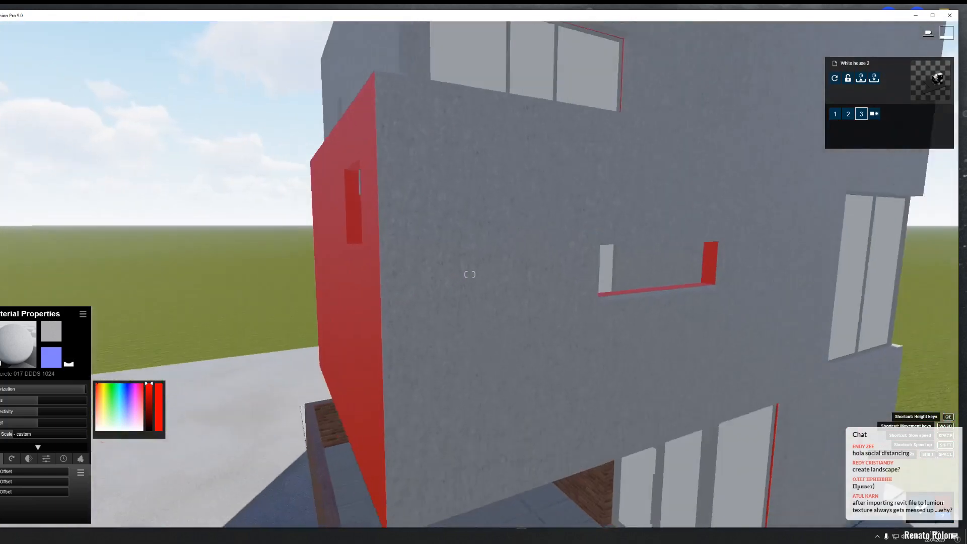
pyautogui.press('s')
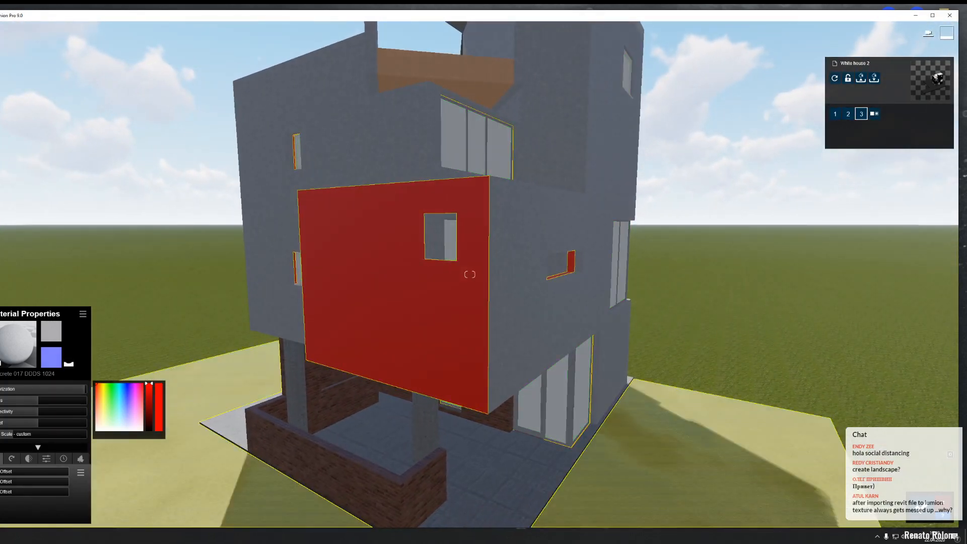
pyautogui.click(921, 507)
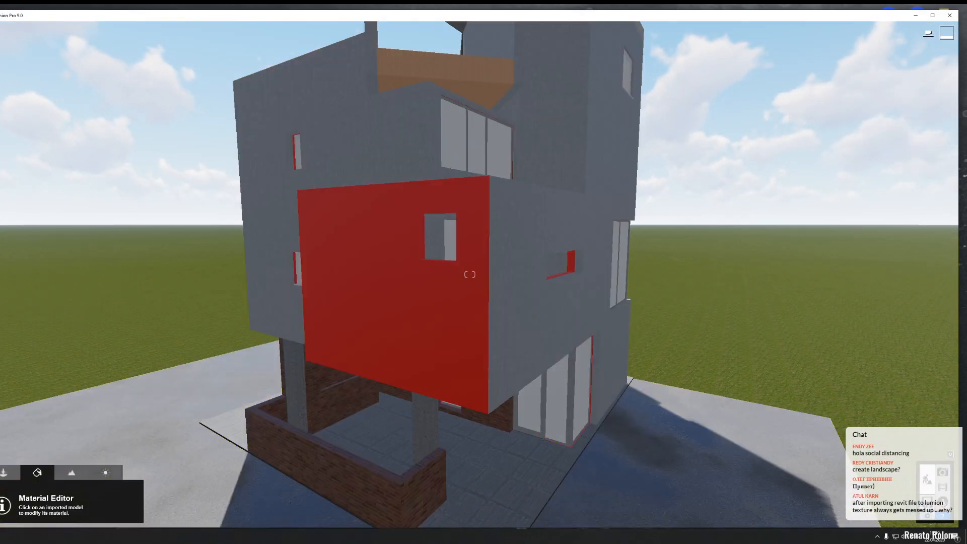
# Step: Switch to the Revit model, select the ST-EX-Concrete-150 balcony wall and inspect it from both sides of the house
pyautogui.hotkey('alt', 'Tab')
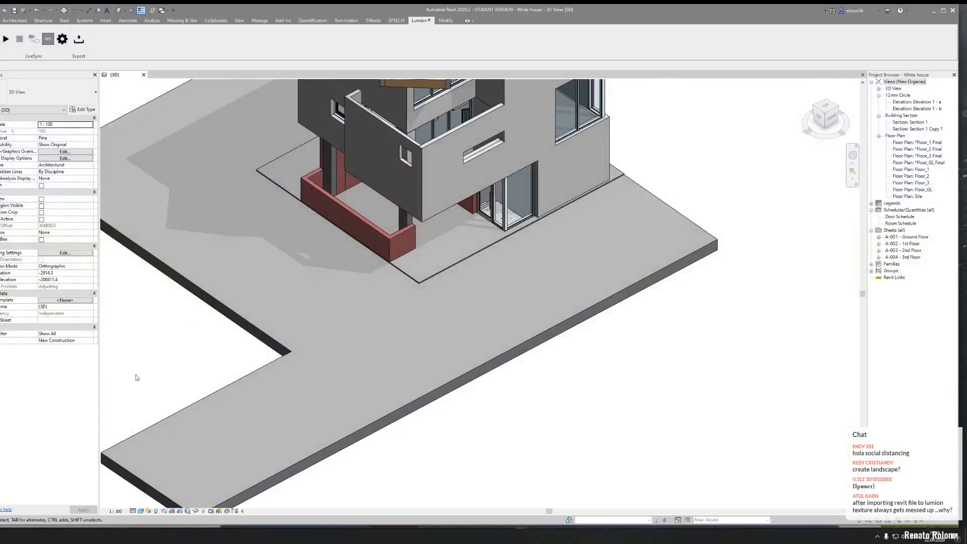
pyautogui.click(389, 170)
pyautogui.scroll(3, 498, 287)
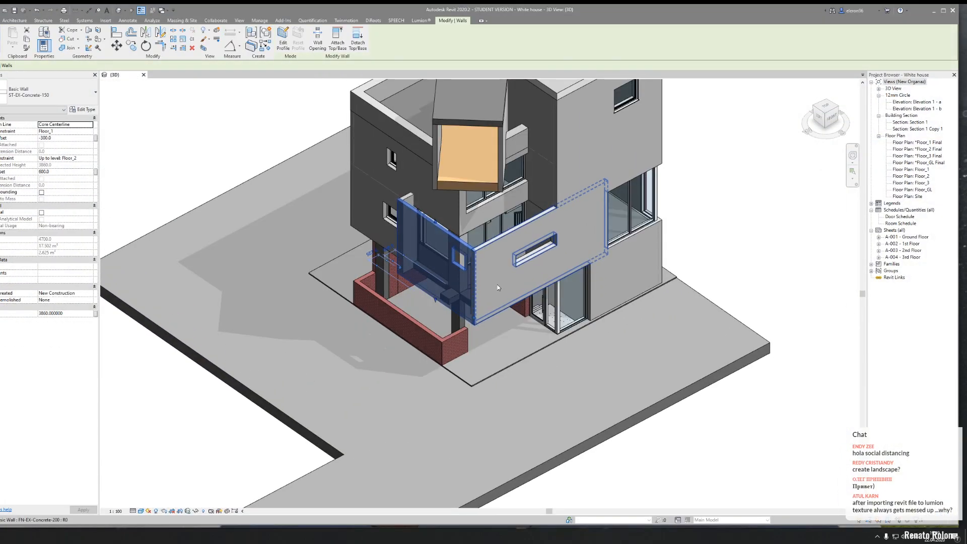
pyautogui.scroll(5, 497, 287)
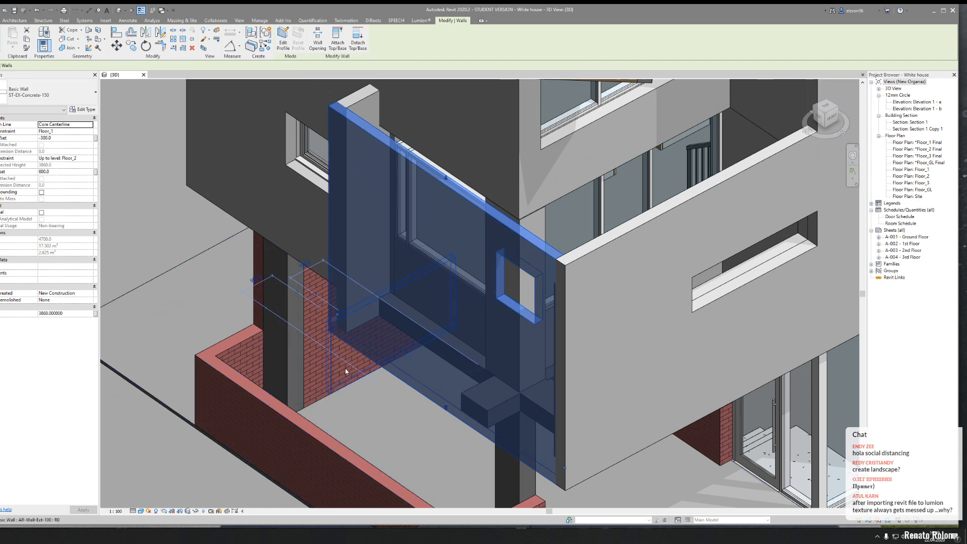
pyautogui.press('Escape')
pyautogui.click(408, 325)
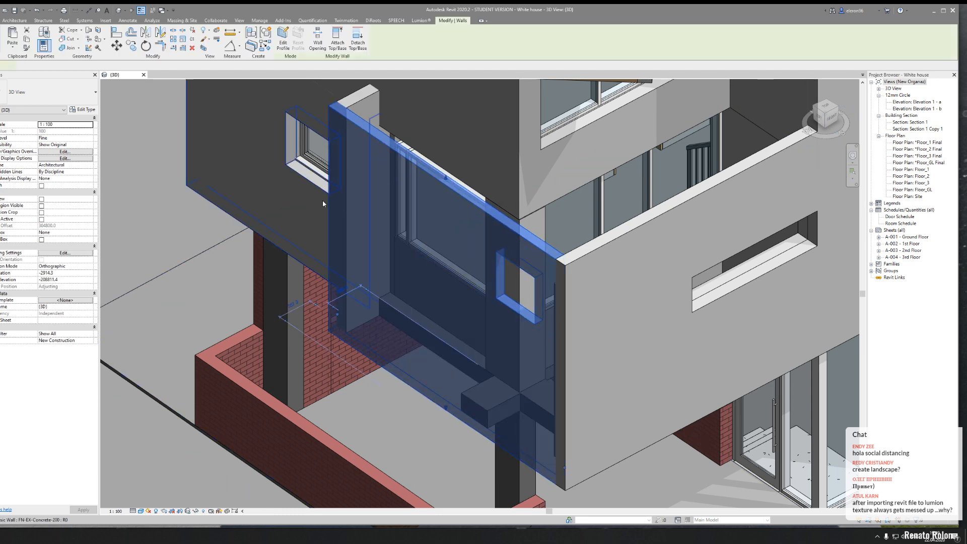
pyautogui.keyDown('shift'); pyautogui.moveTo(372, 325); pyautogui.dragTo(535, 112, button='middle'); pyautogui.keyUp('shift')
pyautogui.keyDown('shift'); pyautogui.moveTo(577, 204); pyautogui.dragTo(420, 213, button='middle'); pyautogui.keyUp('shift')
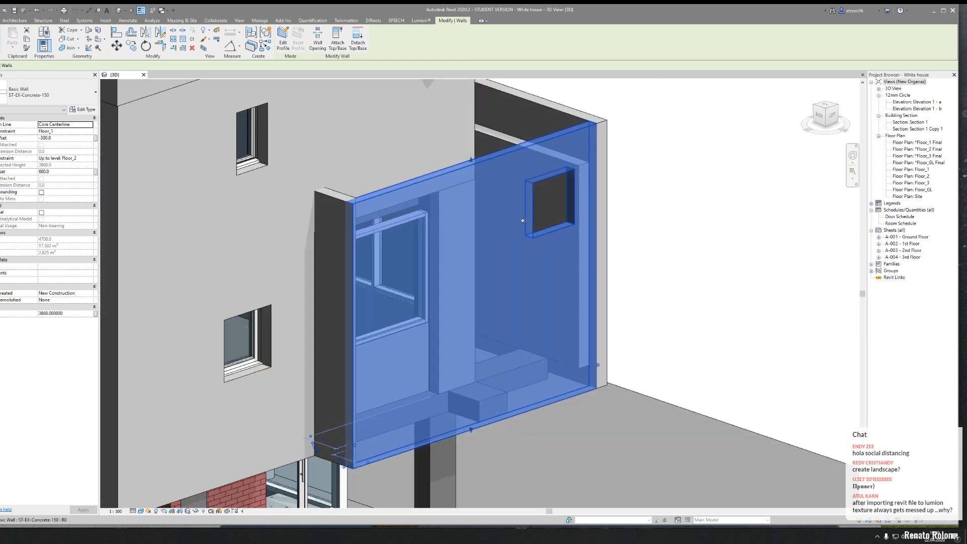
pyautogui.press('Escape')
pyautogui.click(425, 187)
pyautogui.keyDown('shift'); pyautogui.moveTo(502, 310); pyautogui.dragTo(442, 293, button='middle'); pyautogui.keyUp('shift')
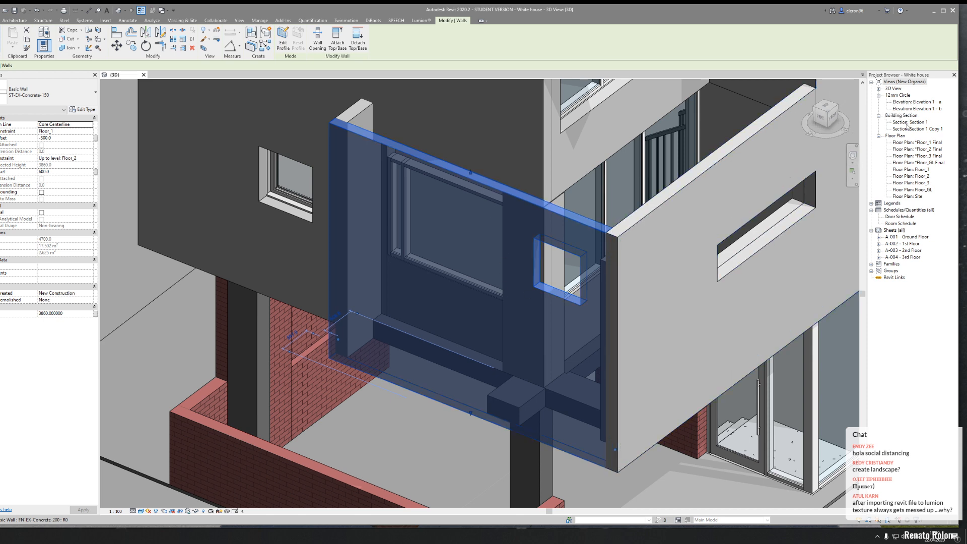
# Step: Open the *Floor_2 Final floor plan and examine where the balcony wall sits relative to the house walls
pyautogui.click(912, 156)
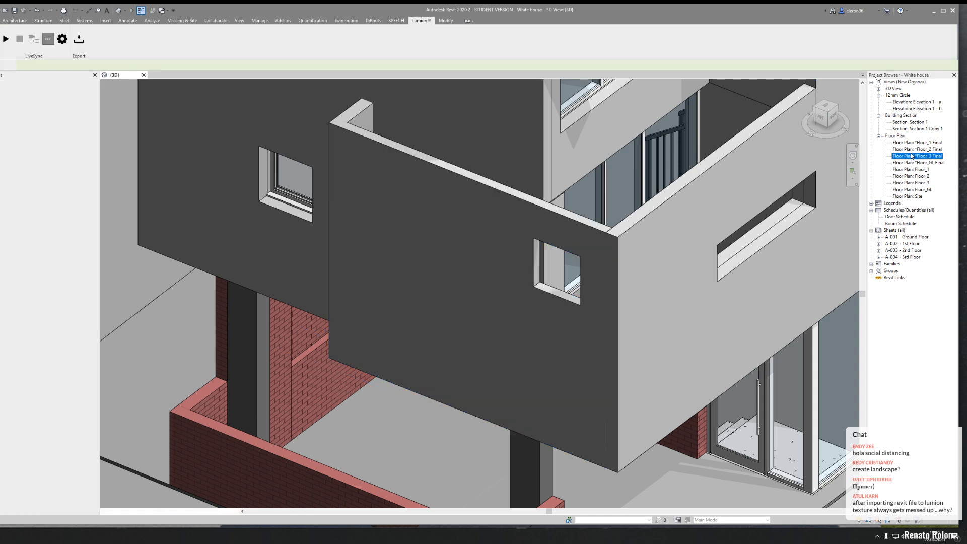
pyautogui.doubleClick(913, 149)
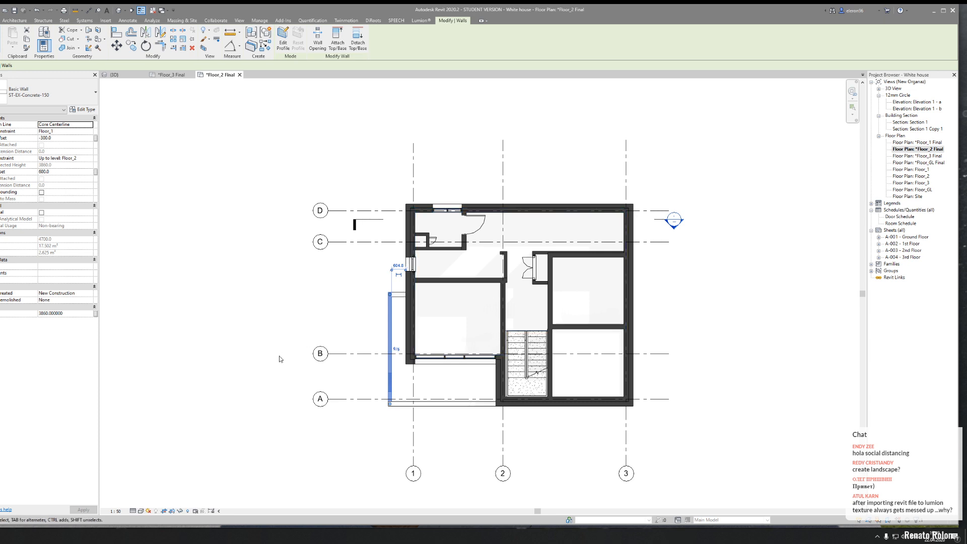
pyautogui.scroll(5, 394, 351)
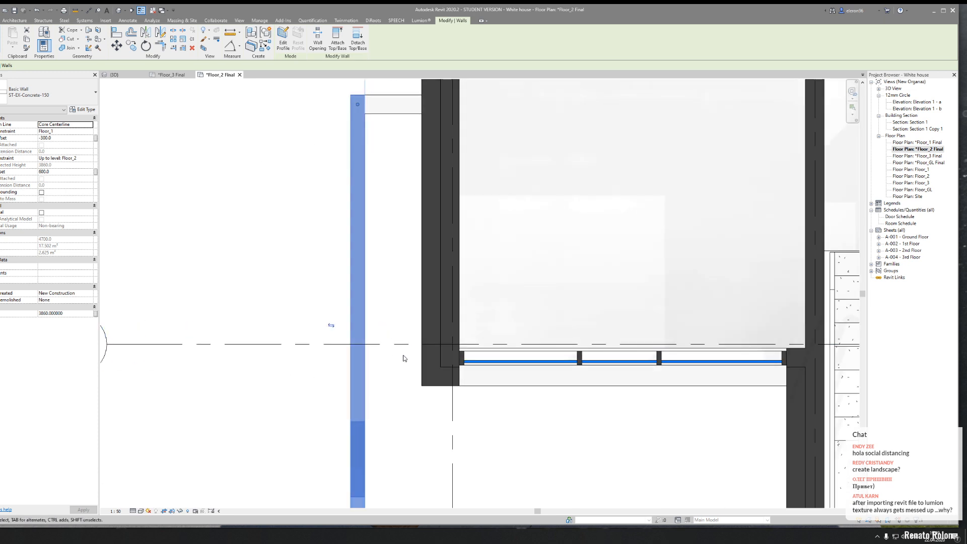
pyautogui.click(291, 274)
pyautogui.scroll(-6, 291, 274)
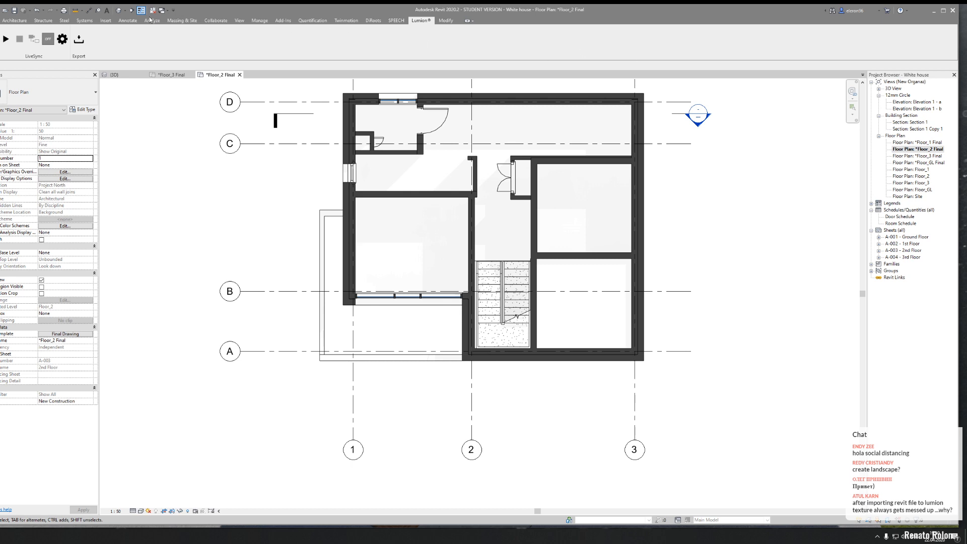
# Step: Export the 3D view to Lumion with textures collected, overwriting the White house COLLADA file in the DAE folder
pyautogui.click(117, 74)
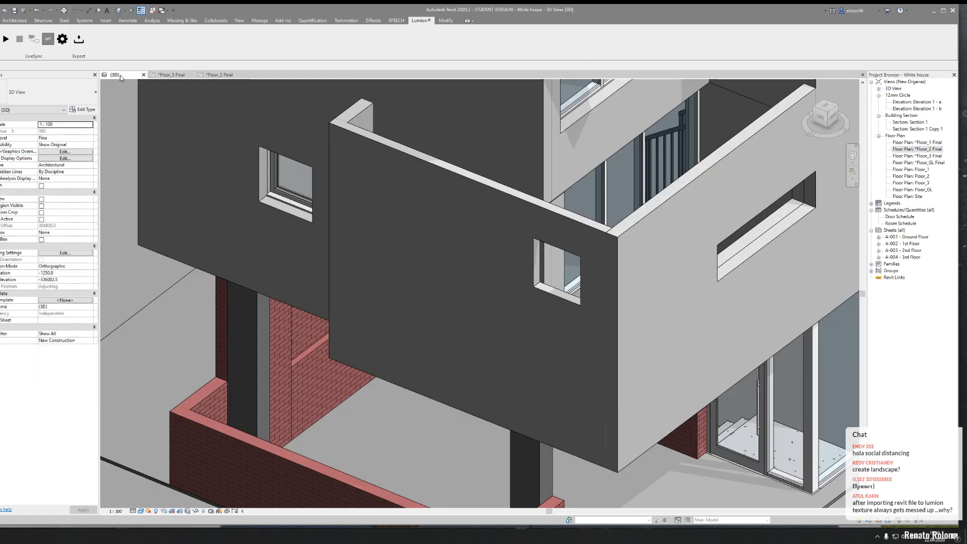
pyautogui.click(78, 38)
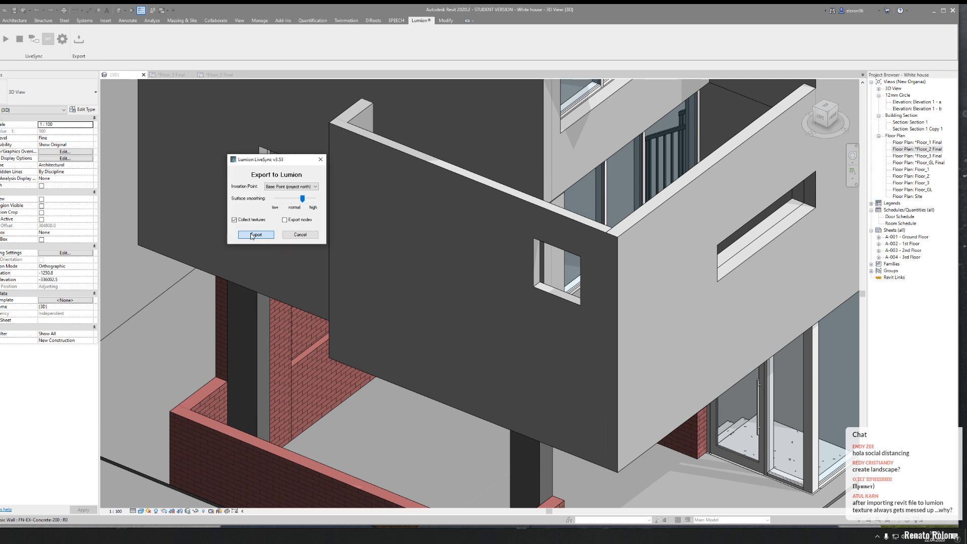
pyautogui.click(254, 234)
pyautogui.click(359, 225)
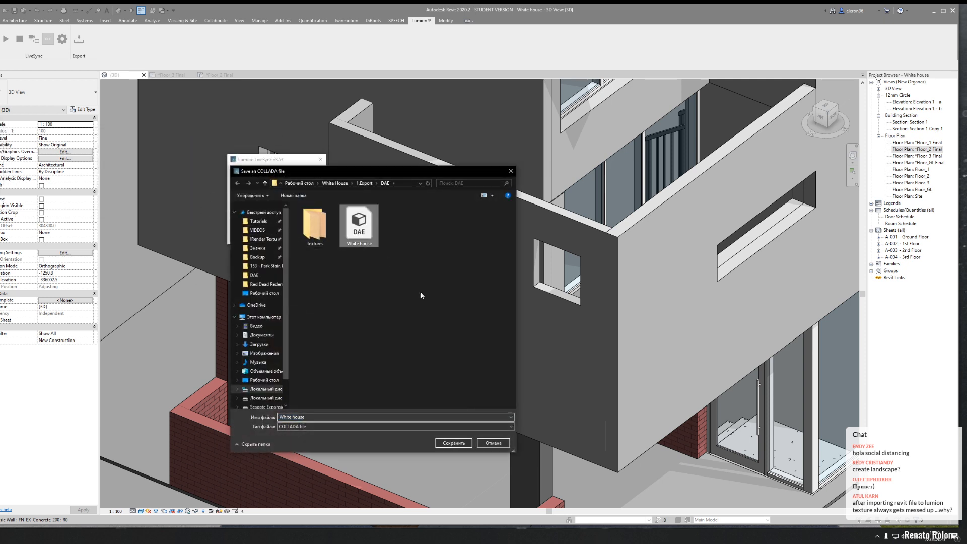
pyautogui.click(454, 443)
pyautogui.click(339, 272)
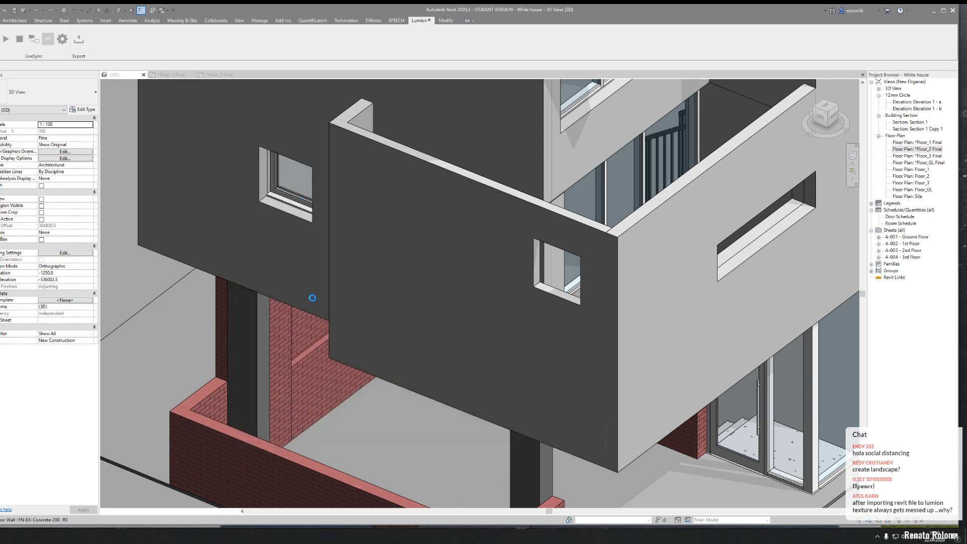
# Step: Switch to Lumion, import the re-exported White house DAE as a new model variation named White house 4 and return to material editing
pyautogui.click(228, 536)
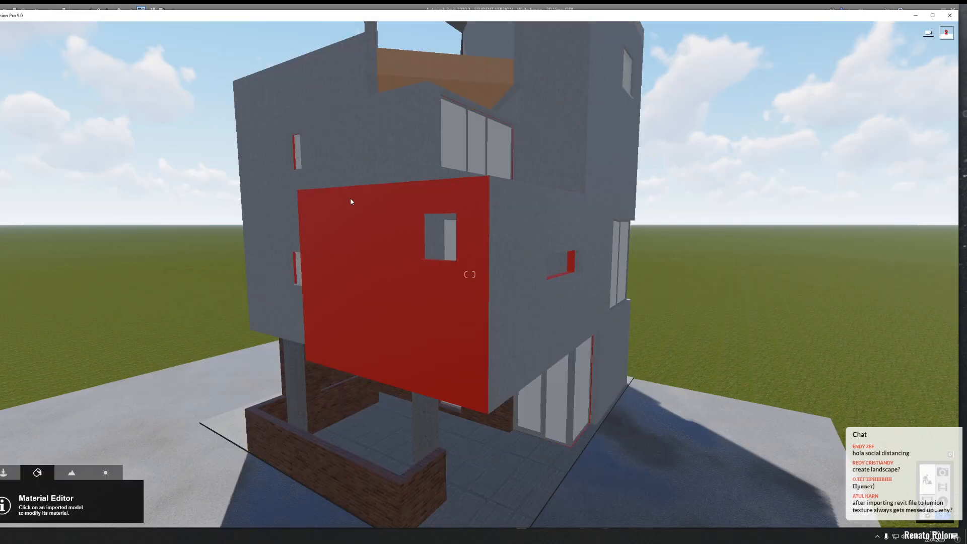
pyautogui.scroll(-5, 403, 311)
pyautogui.click(5, 472)
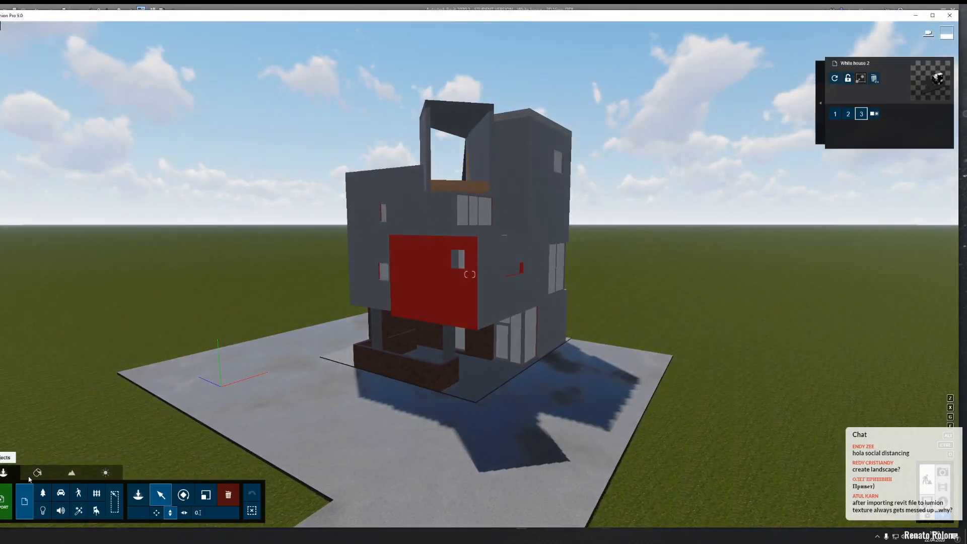
pyautogui.click(870, 119)
pyautogui.click(201, 112)
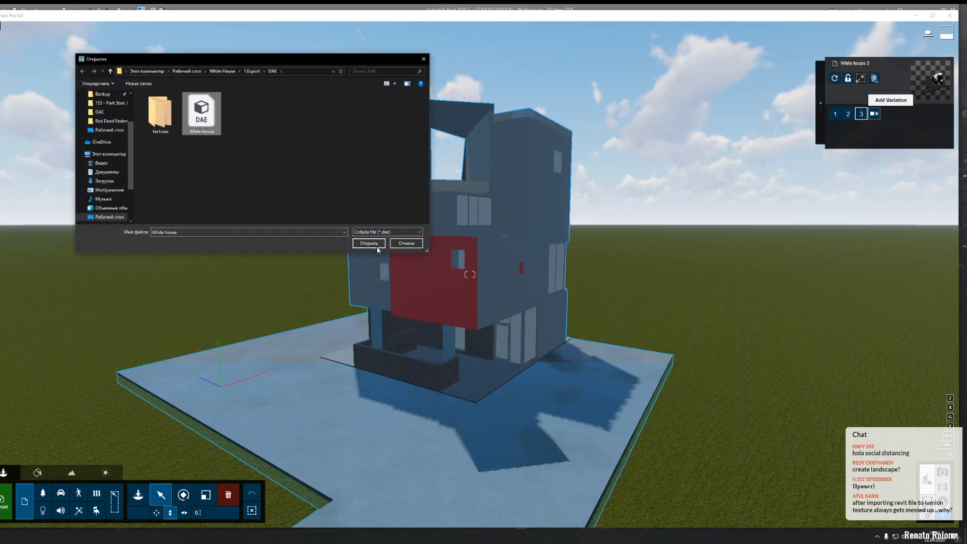
pyautogui.click(376, 245)
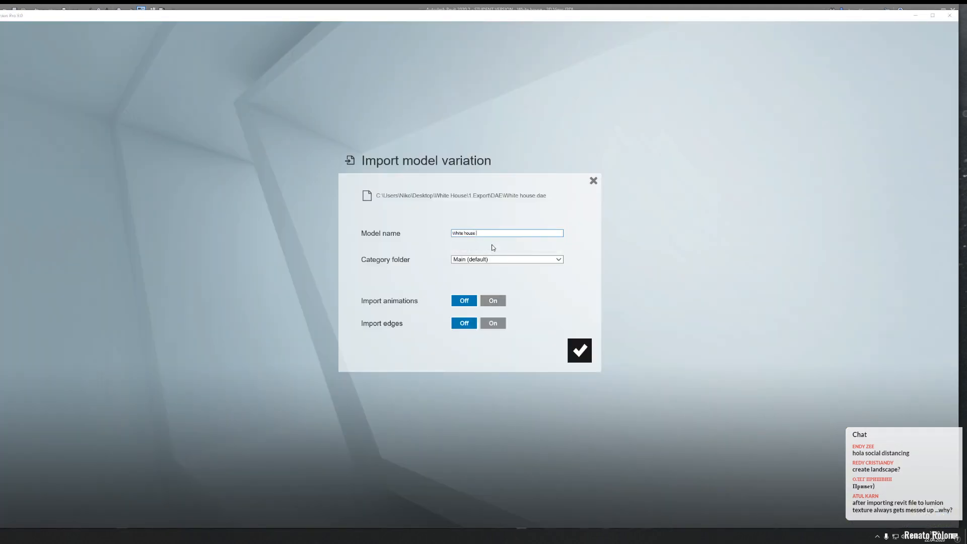
pyautogui.click(580, 350)
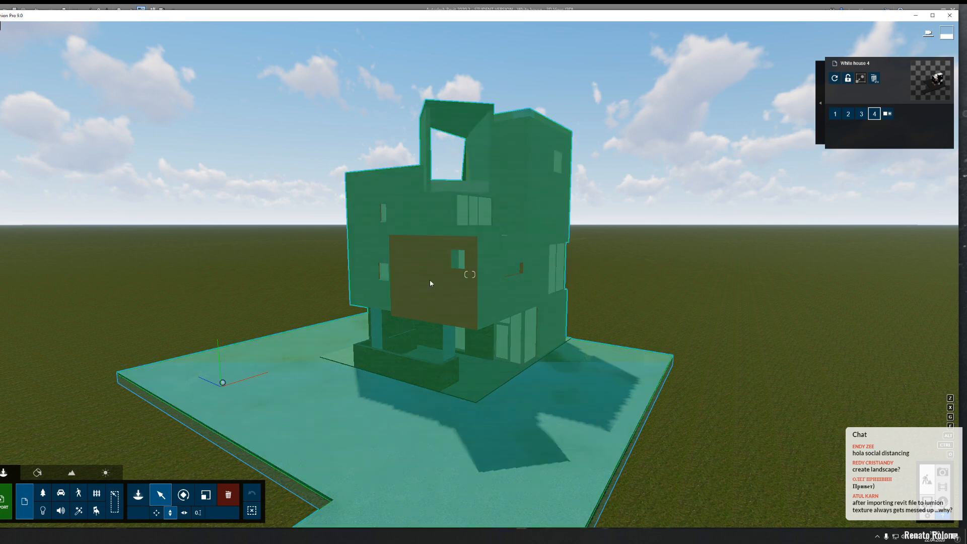
pyautogui.click(38, 472)
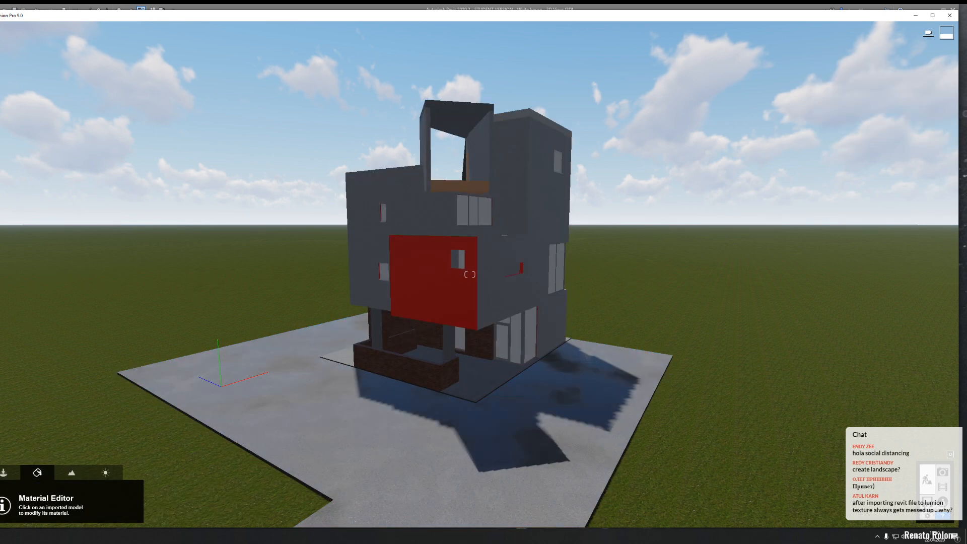
# Step: In Revit, select the front balcony wall and export the 3D view to Lumion with textures collected, overwriting White house in the DAE folder
pyautogui.hotkey('alt', 'Tab')
pyautogui.click(421, 298)
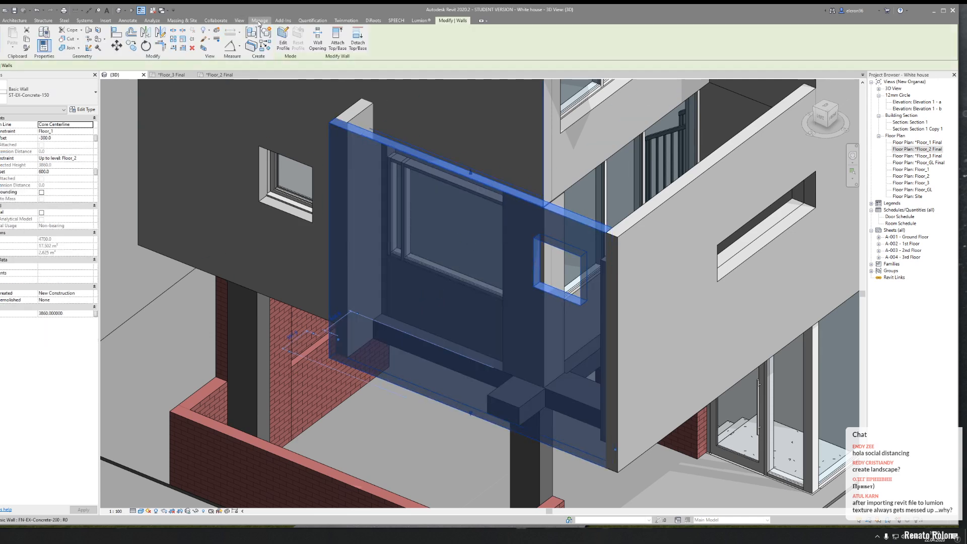
pyautogui.click(419, 20)
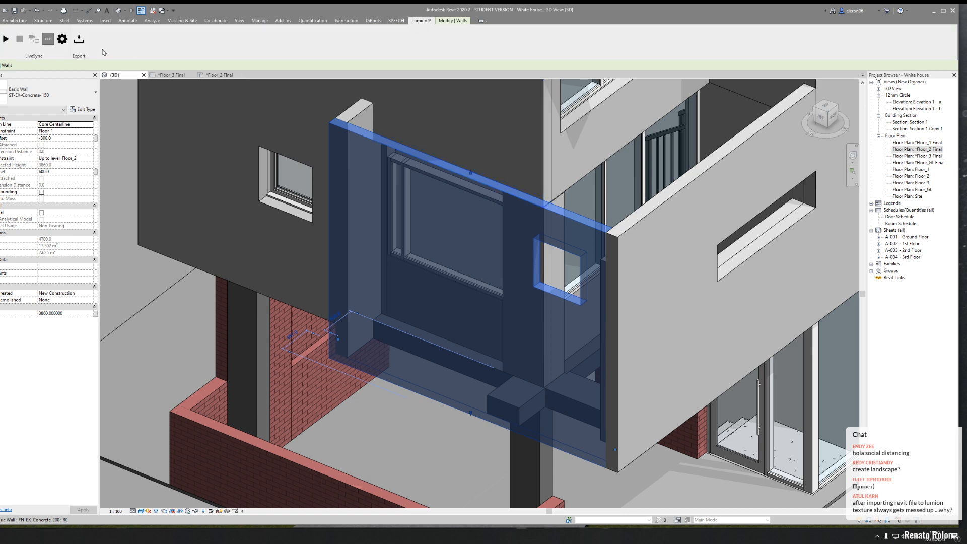
pyautogui.click(79, 40)
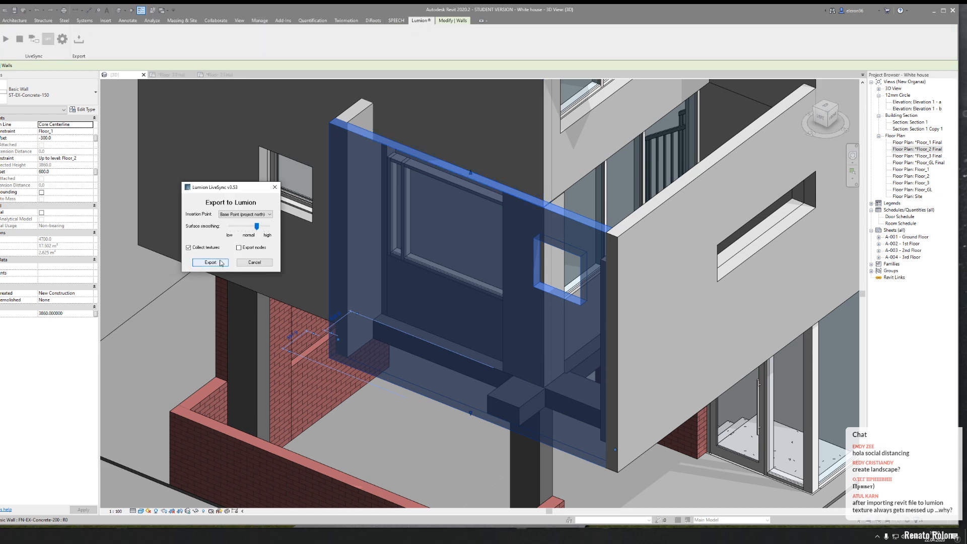
pyautogui.click(210, 263)
pyautogui.click(298, 250)
pyautogui.click(421, 472)
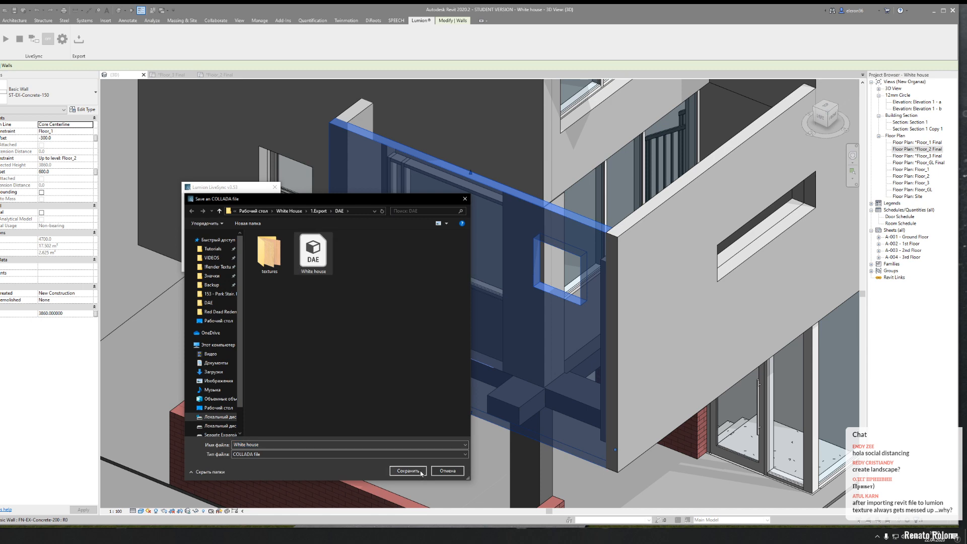
pyautogui.click(339, 270)
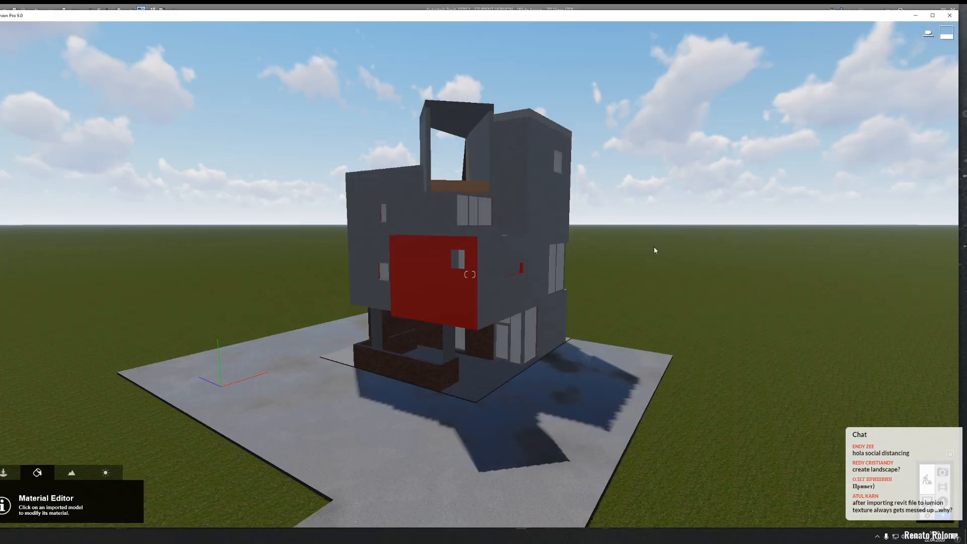
# Step: In Lumion, import the White house DAE as a variation named White house 5 and inspect the front balcony wall up close
pyautogui.click(3, 472)
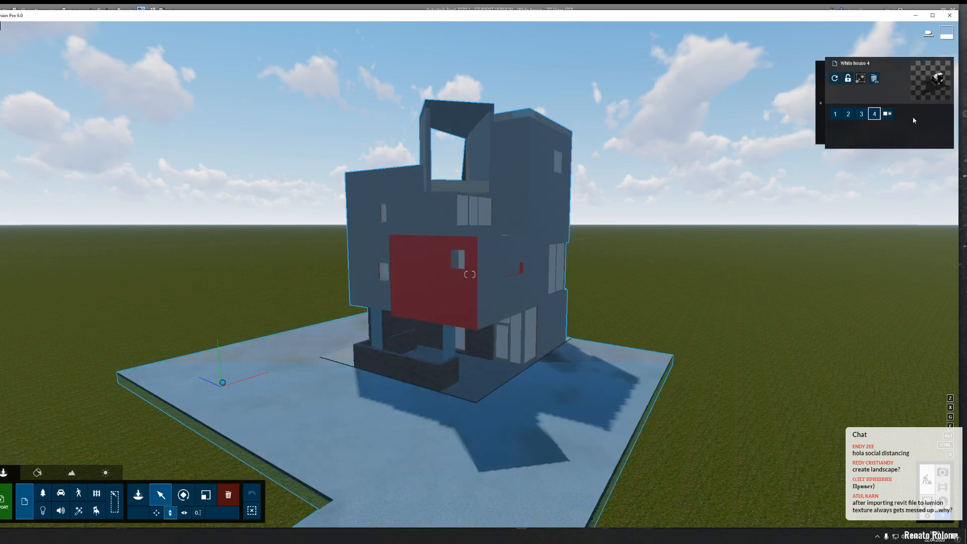
pyautogui.click(886, 114)
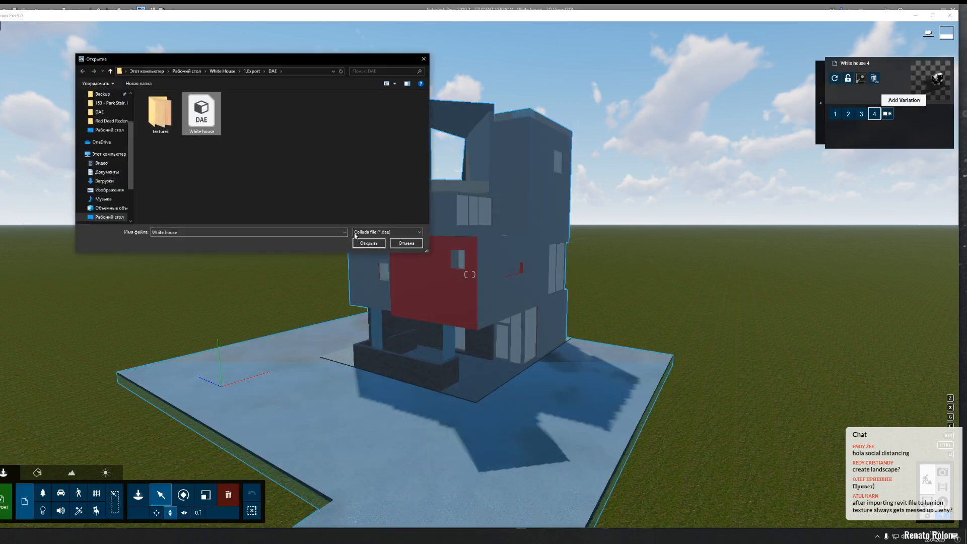
pyautogui.click(369, 244)
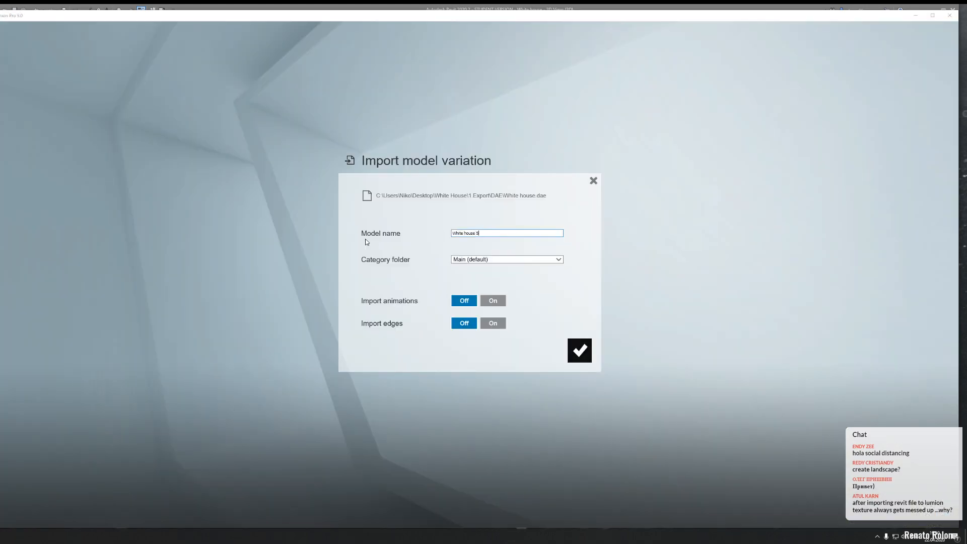
pyautogui.click(579, 350)
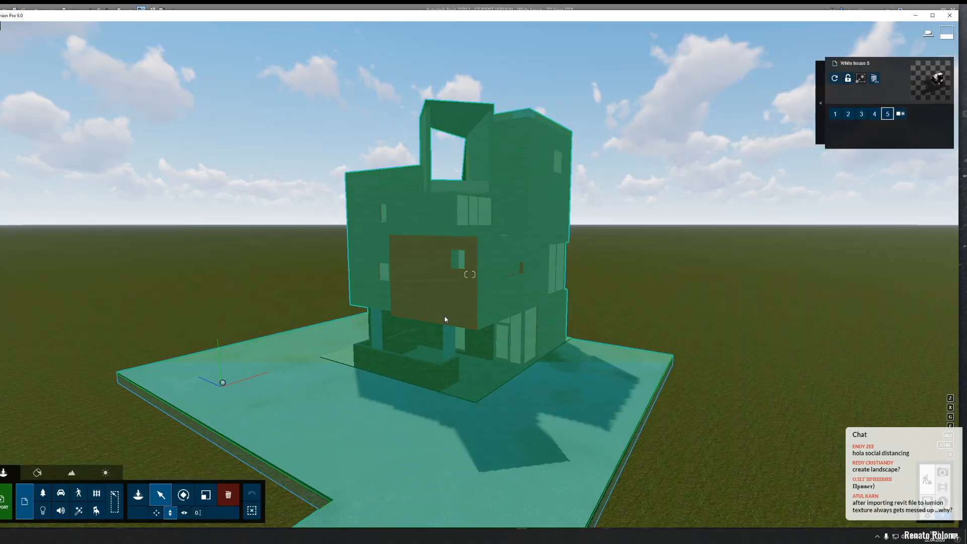
pyautogui.moveTo(444, 319); pyautogui.dragTo(418, 277, button='right')
pyautogui.press('w')
pyautogui.press('w')
pyautogui.press('a')
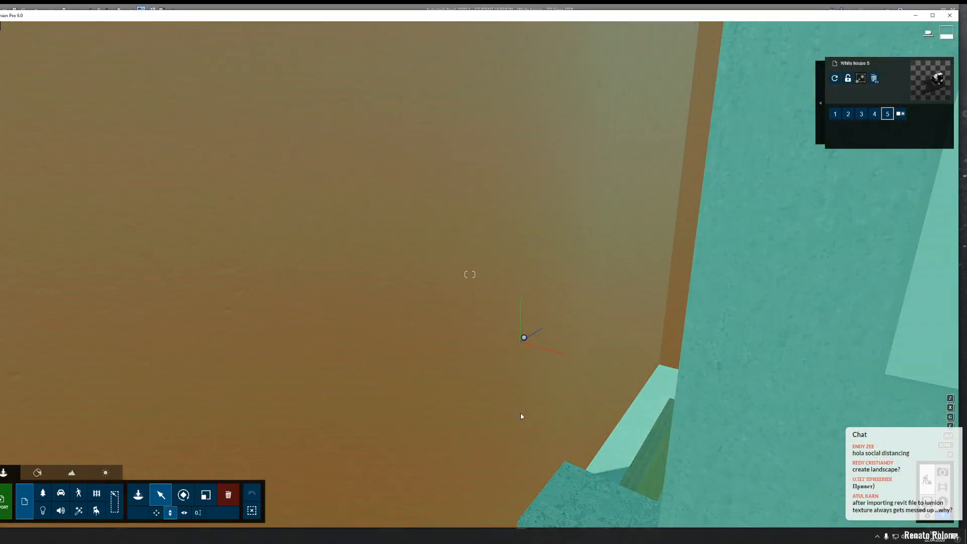
pyautogui.press('s')
pyautogui.moveTo(552, 395); pyautogui.dragTo(421, 321, button='right')
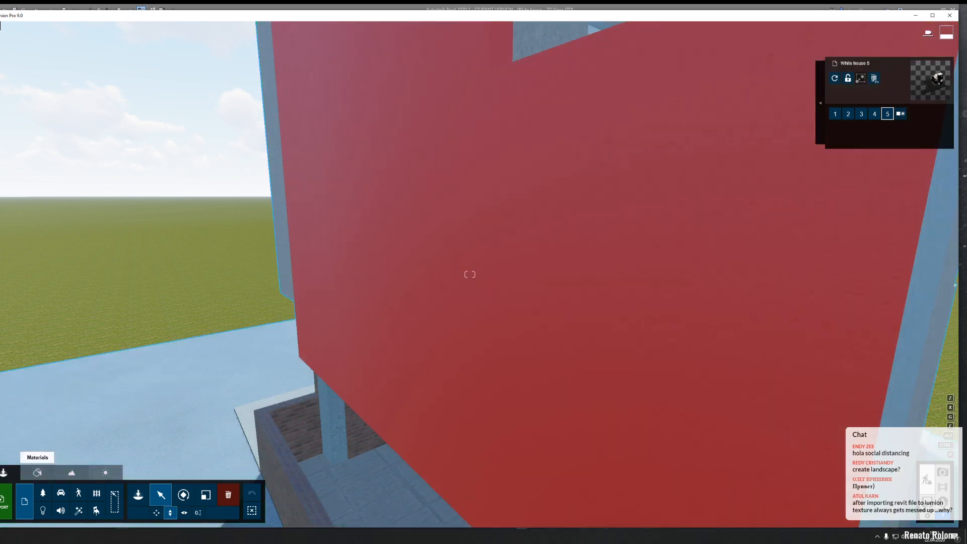
# Step: In Revit, use Match Type to give the front balcony wall the type of the adjoining wall with the long slot opening
pyautogui.hotkey('alt', 'Tab')
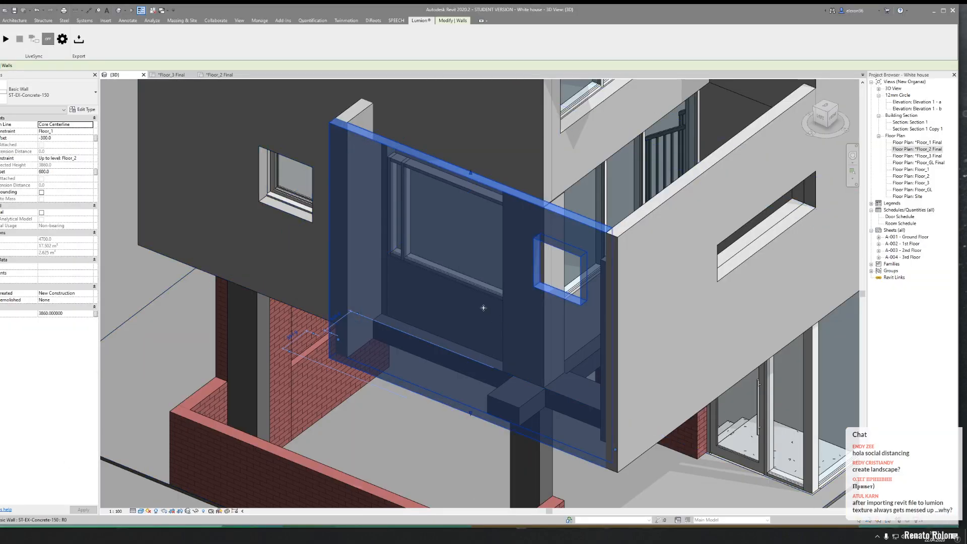
pyautogui.scroll(-2, 483, 307)
pyautogui.keyDown('shift'); pyautogui.moveTo(579, 316); pyautogui.dragTo(550, 354, button='middle'); pyautogui.keyUp('shift')
pyautogui.scroll(1, 550, 355)
pyautogui.press('Escape')
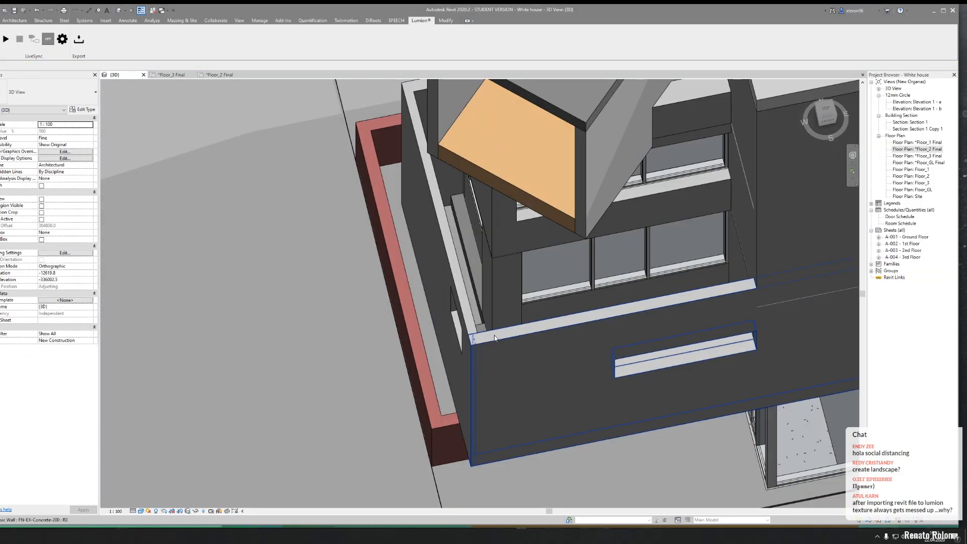
pyautogui.press('a')
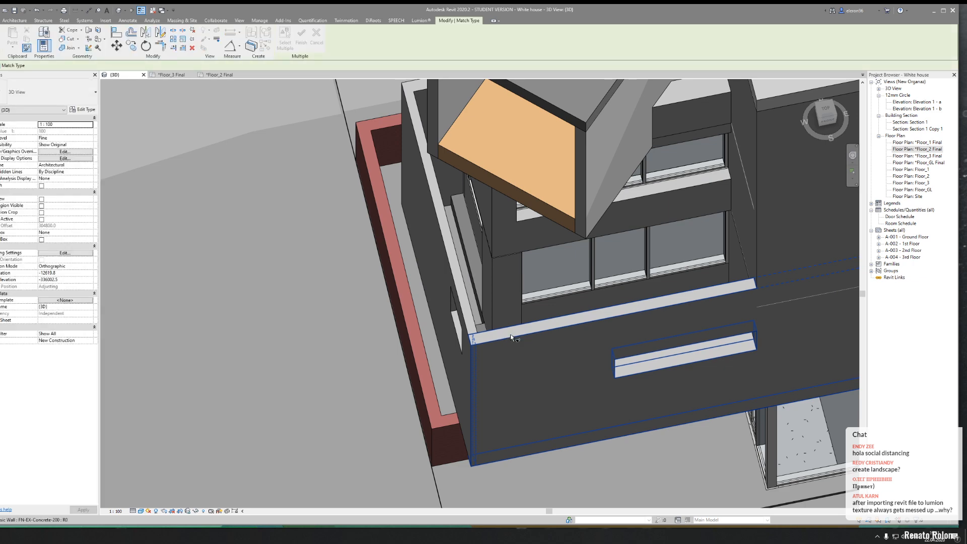
pyautogui.click(509, 334)
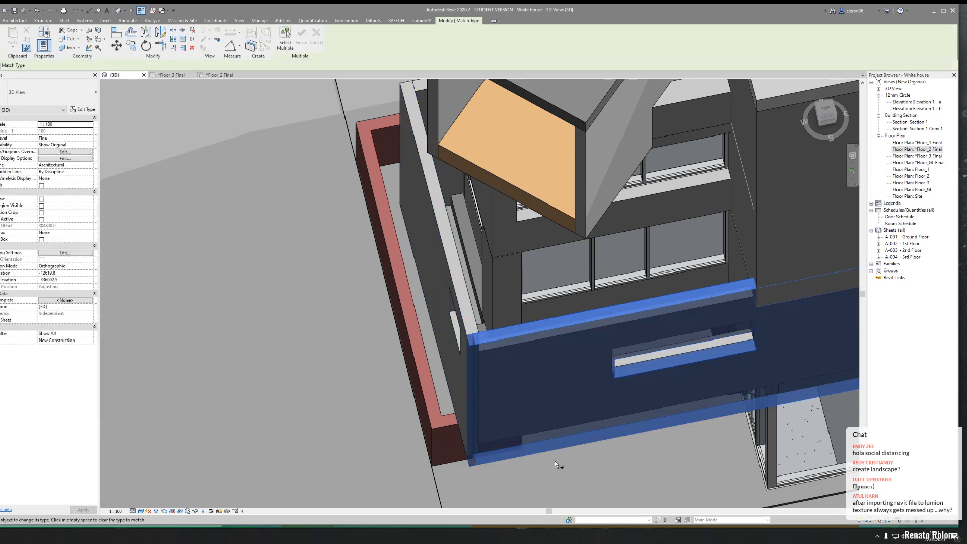
pyautogui.press('Escape')
pyautogui.press('Escape')
pyautogui.keyDown('shift'); pyautogui.moveTo(554, 461); pyautogui.dragTo(514, 329, button='middle'); pyautogui.keyUp('shift')
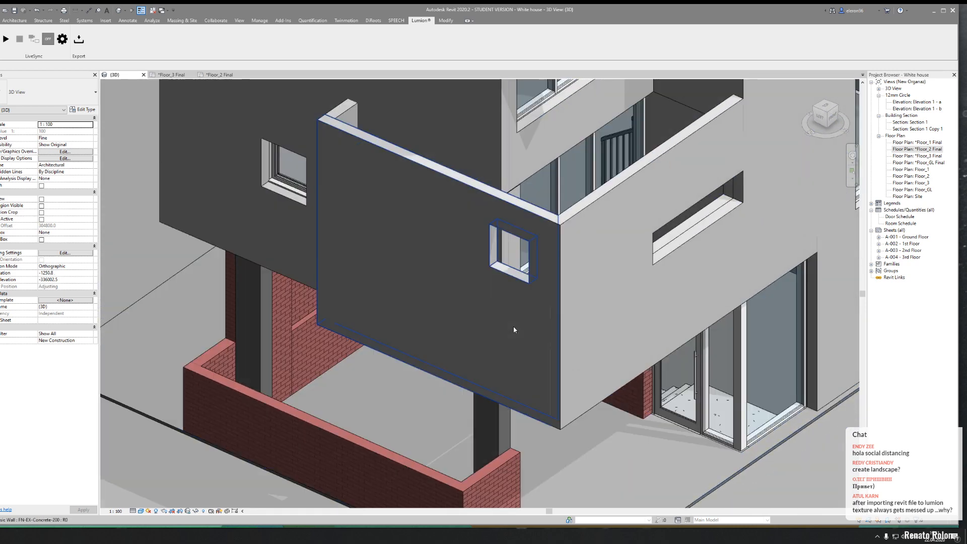
# Step: Export the updated 3D view to Lumion, replacing the White house COLLADA file in the DAE folder
pyautogui.scroll(-3, 514, 334)
pyautogui.moveTo(531, 377); pyautogui.dragTo(473, 294, button='middle')
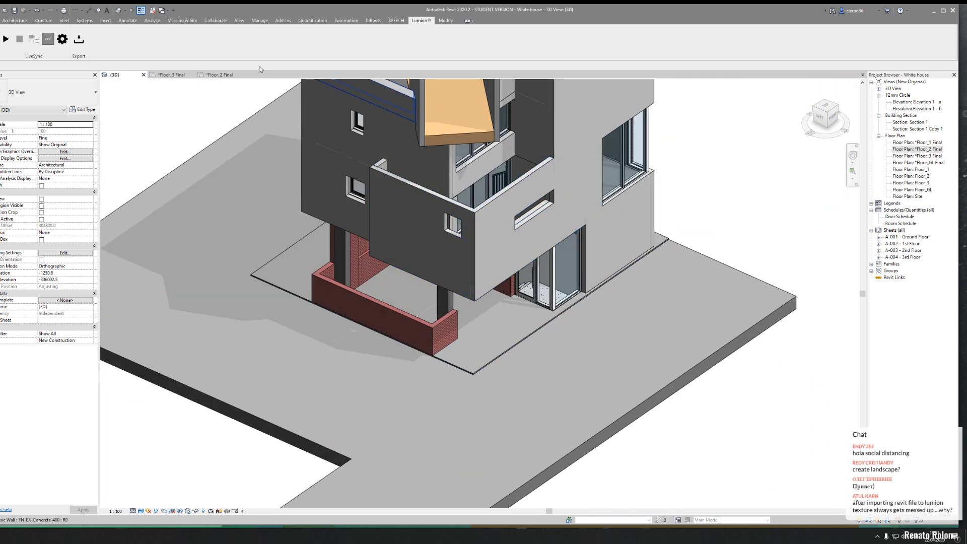
pyautogui.click(78, 40)
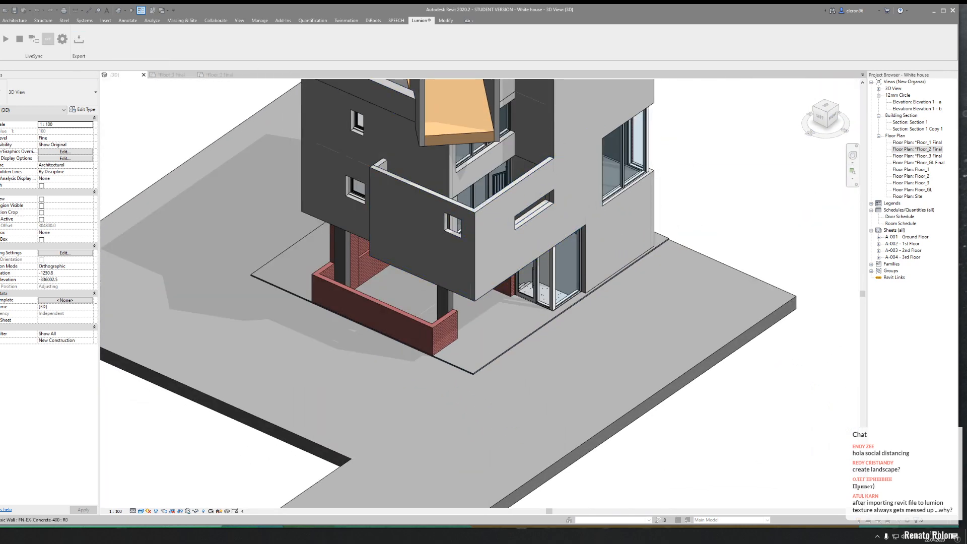
pyautogui.click(235, 219)
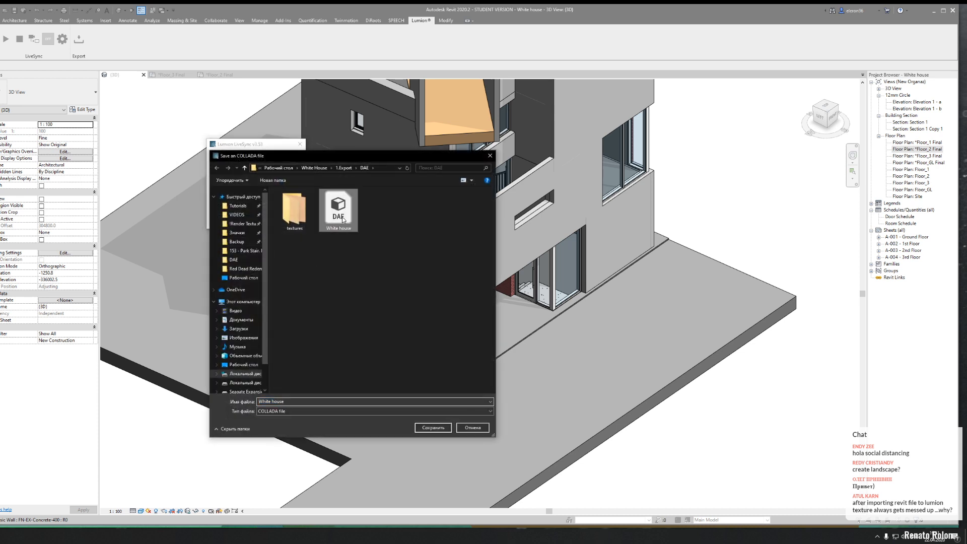
pyautogui.click(433, 428)
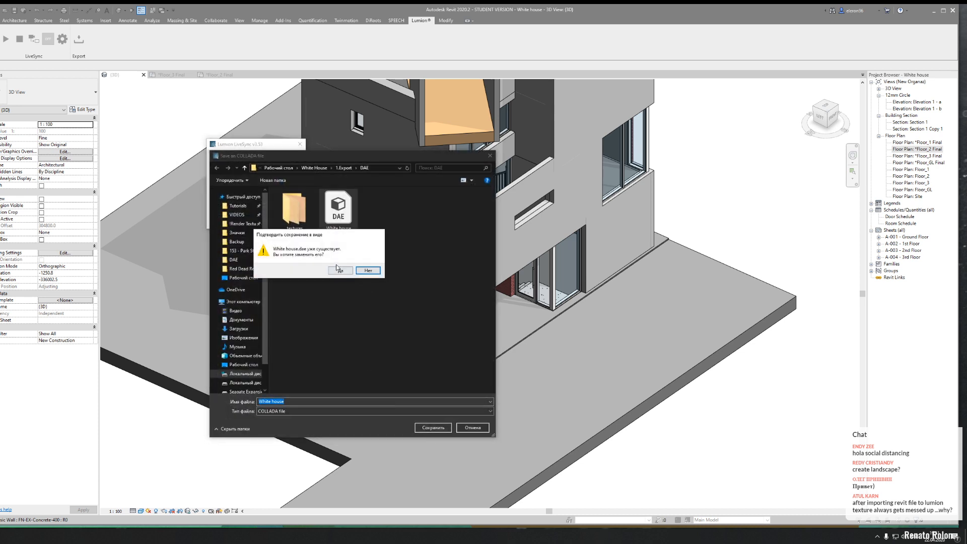
pyautogui.click(339, 270)
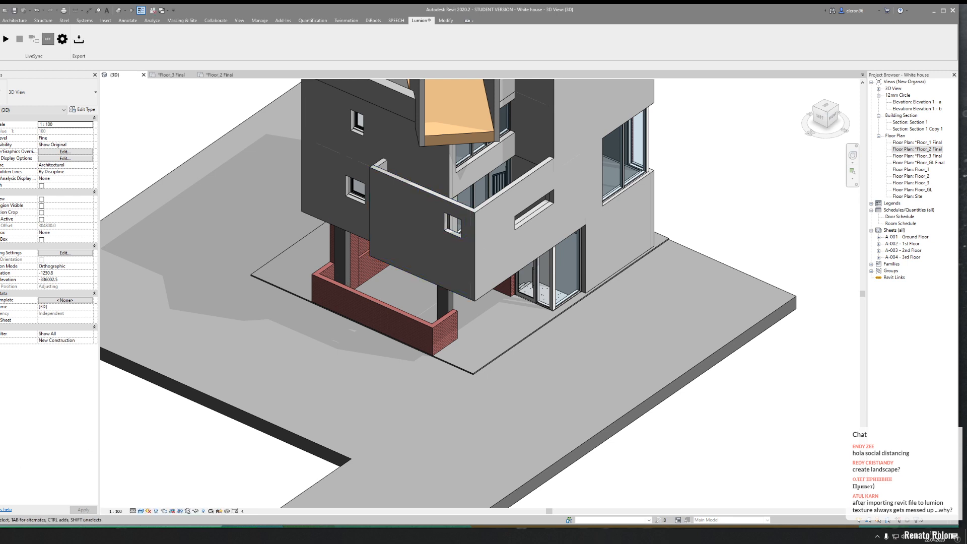
# Step: Switch to Lumion and import the updated White house DAE as a variation named White house 6
pyautogui.hotkey('alt', 'Tab')
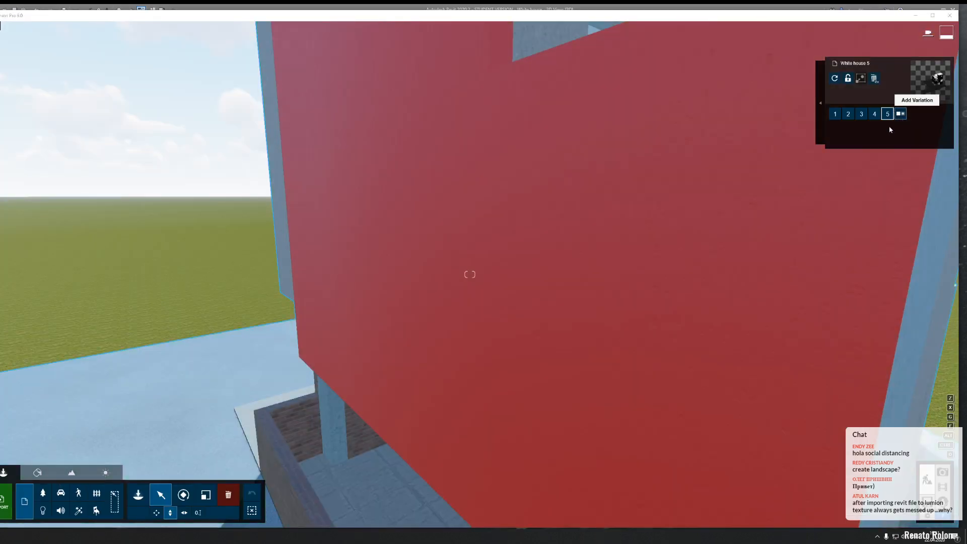
pyautogui.click(368, 243)
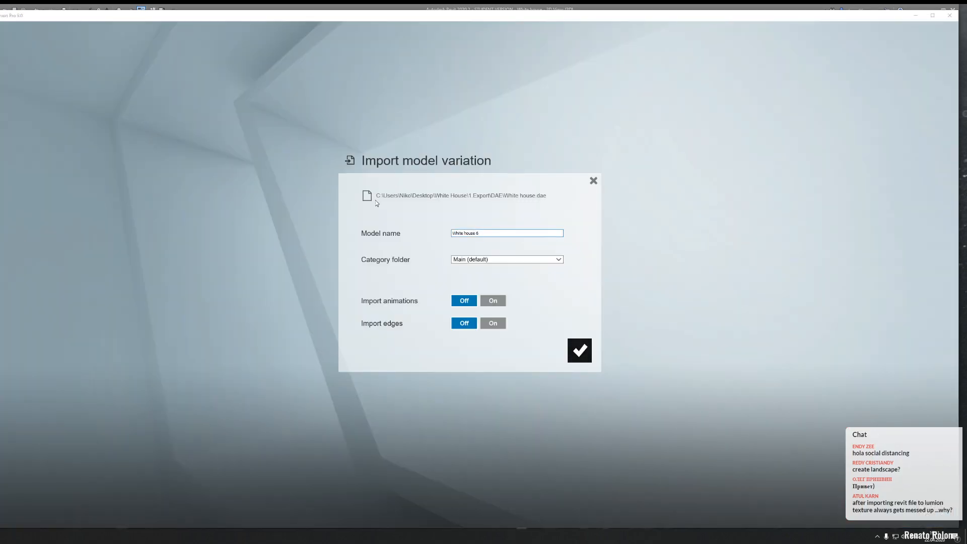
pyautogui.click(577, 353)
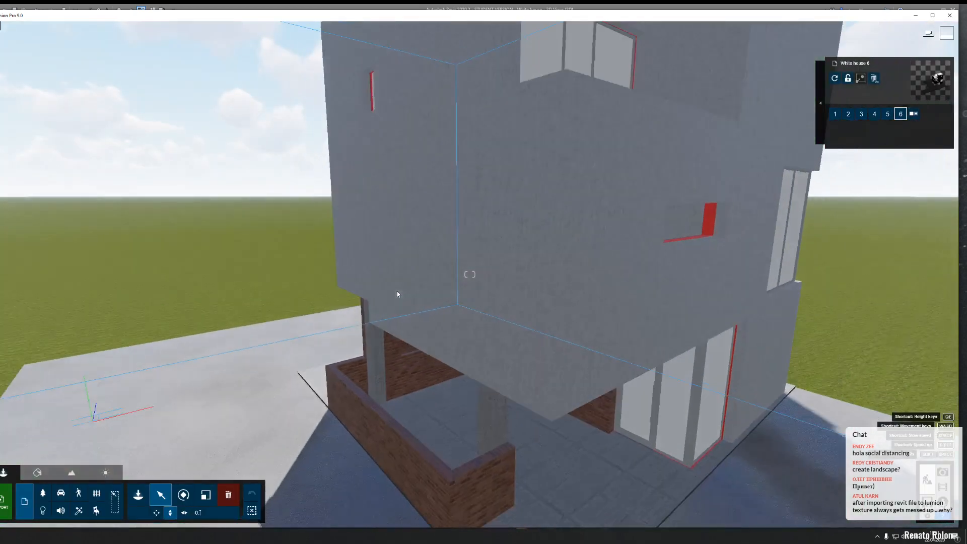
# Step: Examine the balcony walls' inner faces, the slot opening and the narrow gap between the walls in Lumion, and switch back to Revit
pyautogui.press('s')
pyautogui.moveTo(396, 294); pyautogui.dragTo(483, 307, button='right')
pyautogui.press('w')
pyautogui.press('w')
pyautogui.moveTo(583, 392); pyautogui.dragTo(582, 390, button='right')
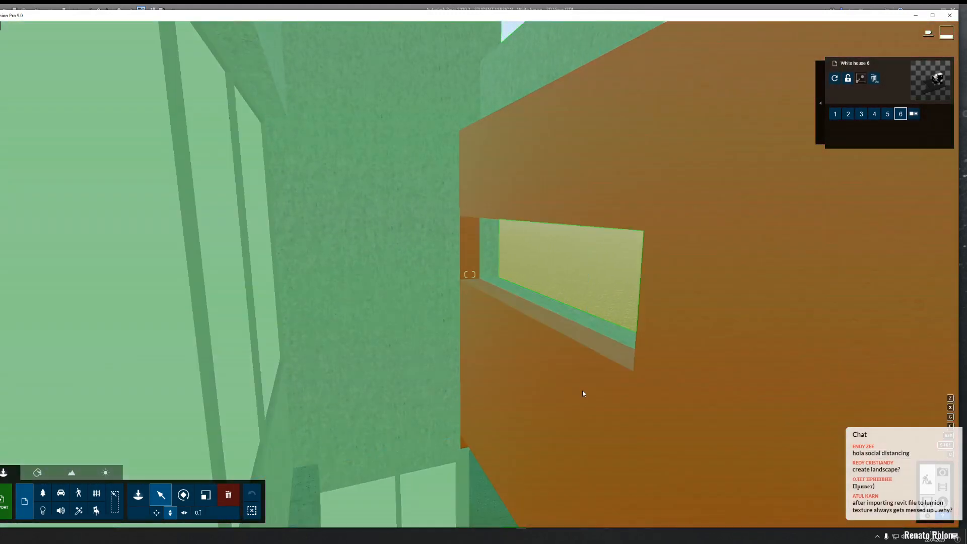
pyautogui.press('w')
pyautogui.moveTo(423, 403); pyautogui.dragTo(468, 385, button='right')
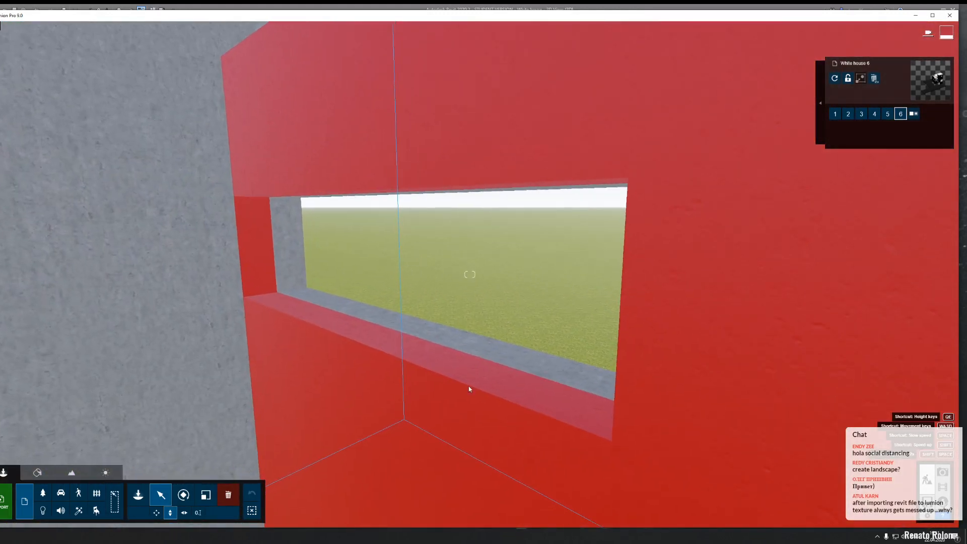
pyautogui.moveTo(358, 342); pyautogui.dragTo(752, 366, button='right')
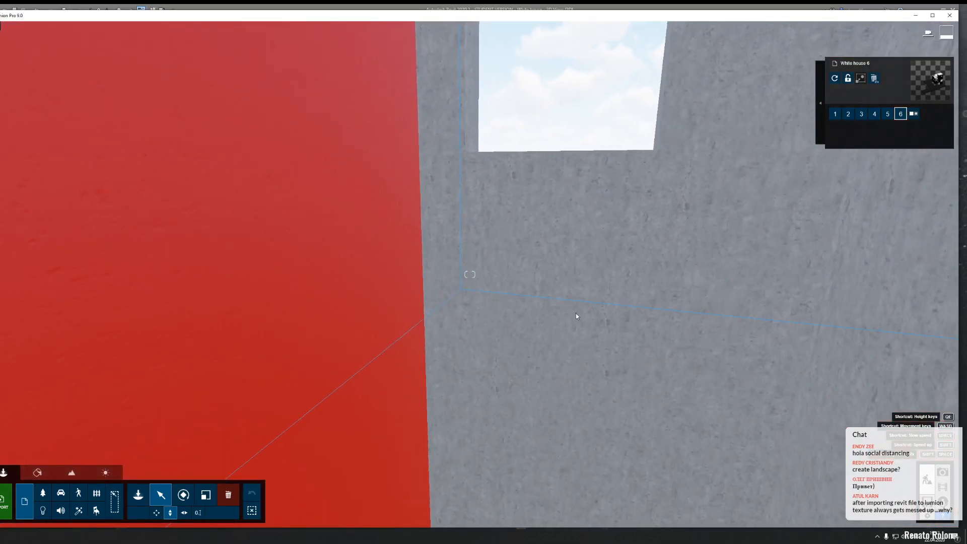
pyautogui.moveTo(576, 313); pyautogui.dragTo(629, 322, button='right')
pyautogui.press('d')
pyautogui.moveTo(736, 322); pyautogui.dragTo(729, 306, button='right')
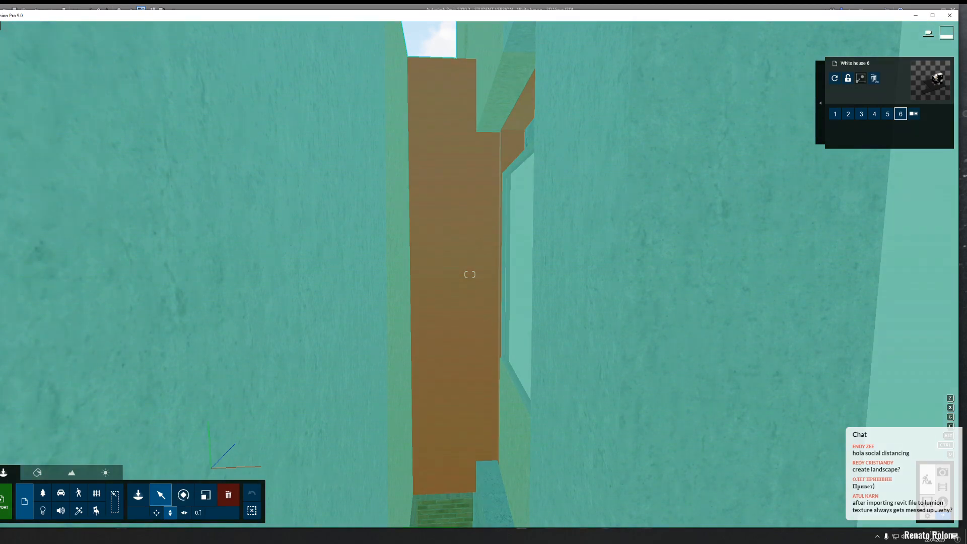
pyautogui.hotkey('alt', 'Tab')
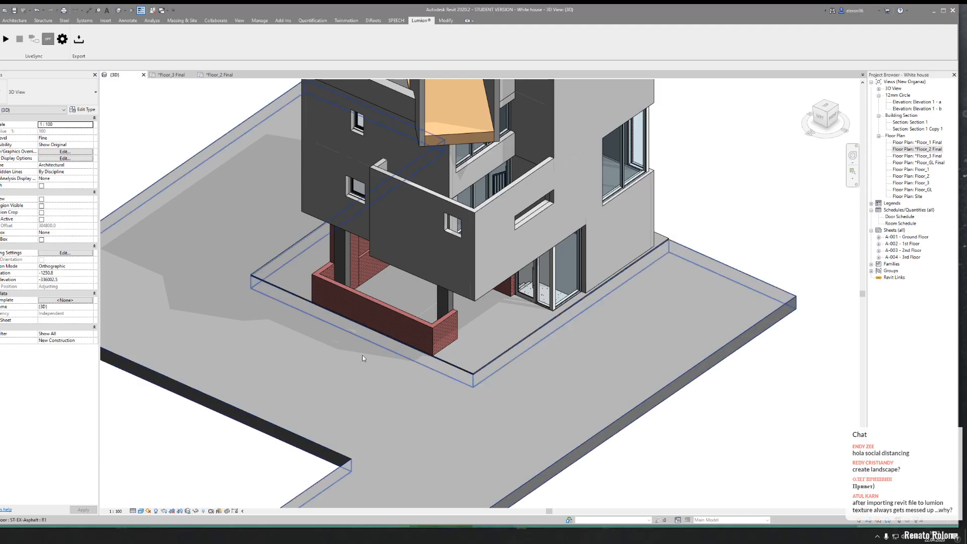
# Step: In the *Floor_1 Final plan, pull the horizontal balcony wall's inner layer back to the inner face of the adjoining vertical wall
pyautogui.click(219, 75)
pyautogui.scroll(4, 336, 328)
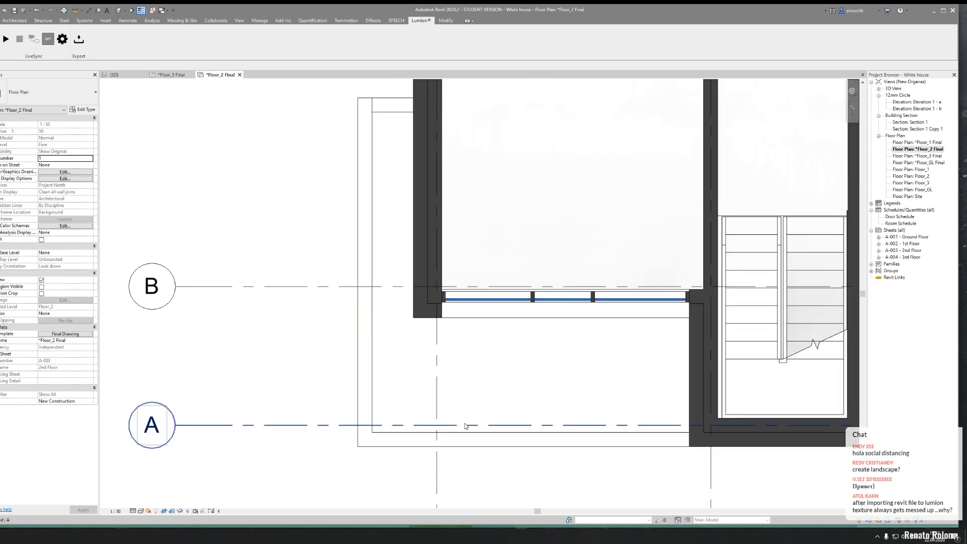
pyautogui.moveTo(440, 437); pyautogui.dragTo(426, 413, button='middle')
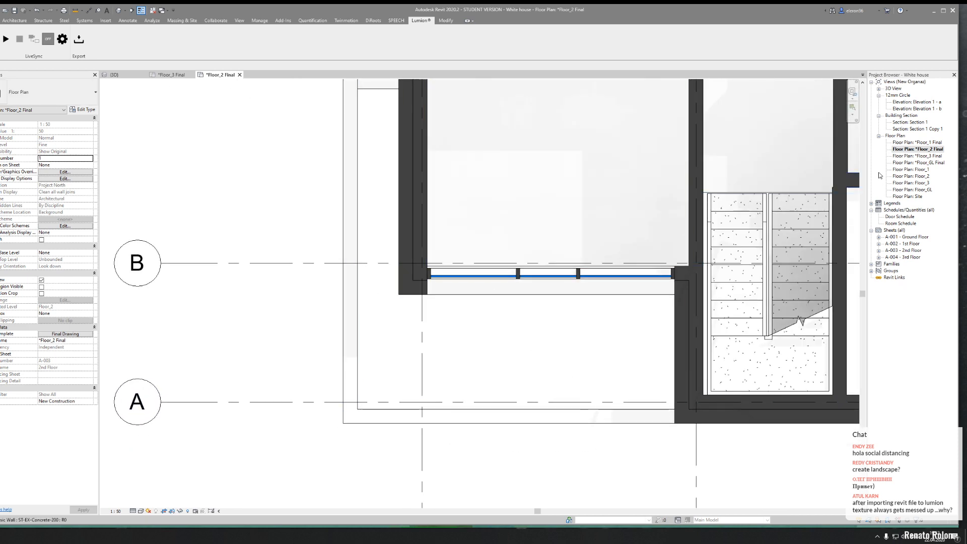
pyautogui.doubleClick(910, 143)
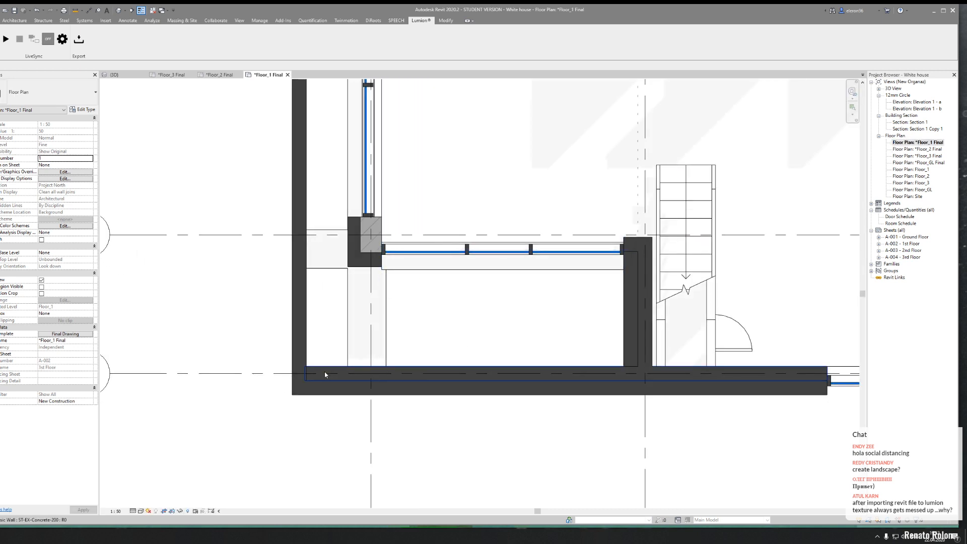
pyautogui.click(324, 375)
pyautogui.scroll(4, 349, 377)
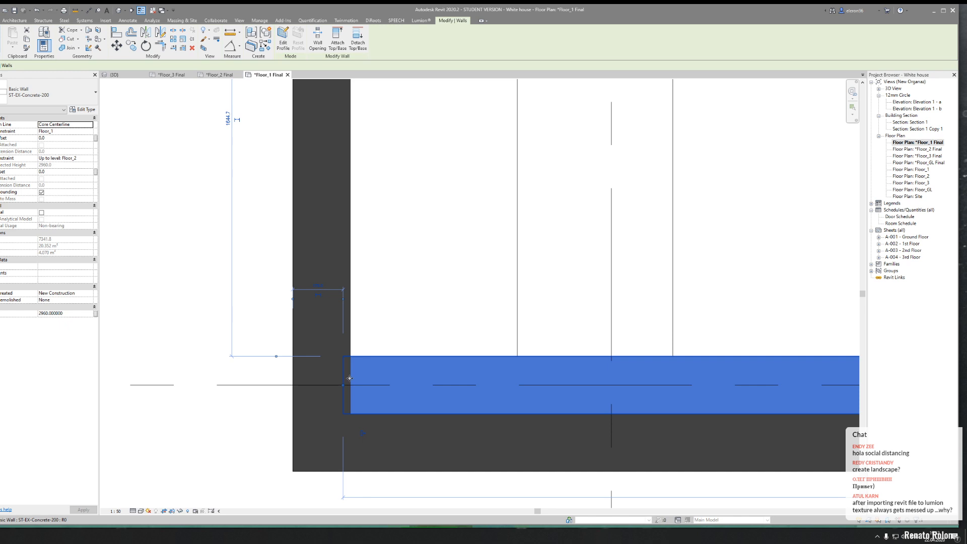
pyautogui.click(351, 386)
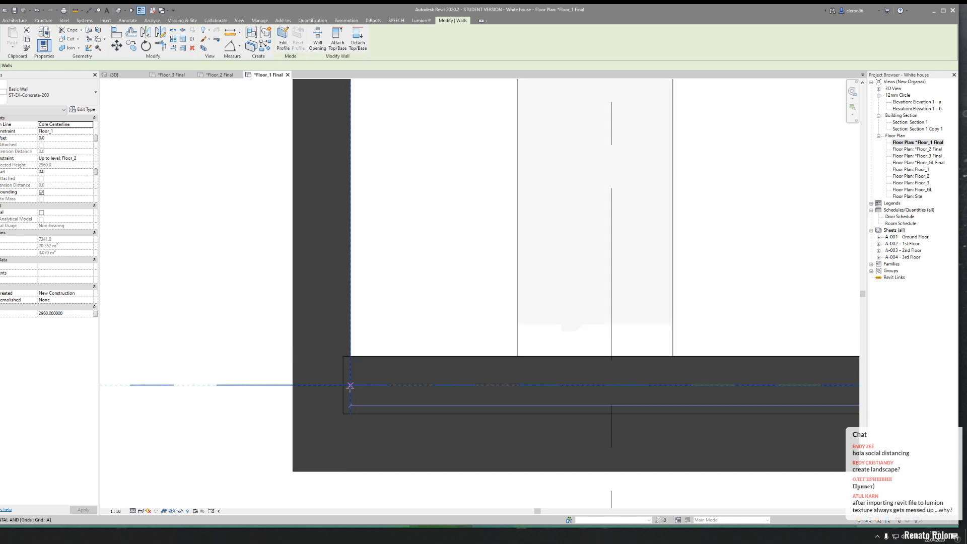
# Step: Draw an ST-EX-Concrete-200 wall along the inside of the vertical balcony wall, with its location line set to Finish Face: Exterior
pyautogui.click(414, 352)
pyautogui.press('c')
pyautogui.press('o')
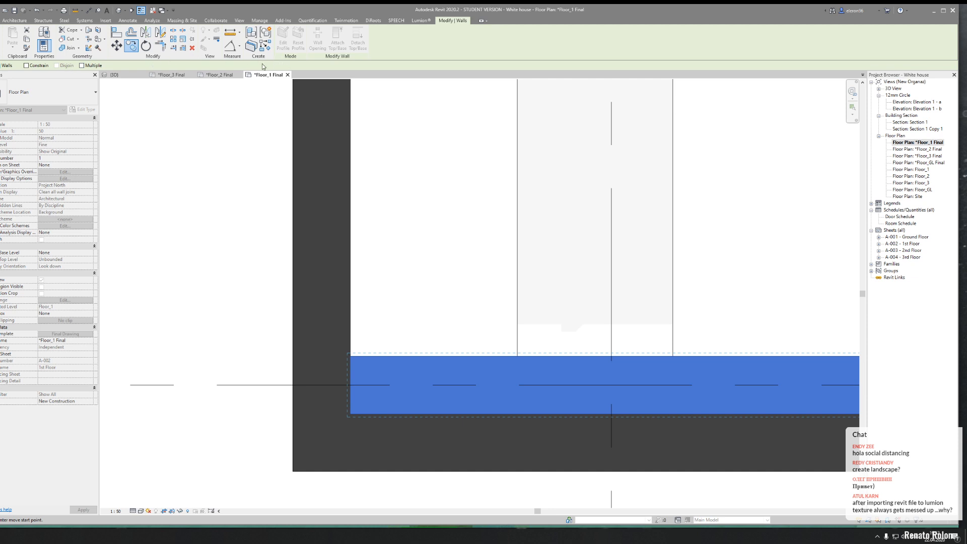
pyautogui.moveTo(391, 352); pyautogui.dragTo(352, 392, button='middle')
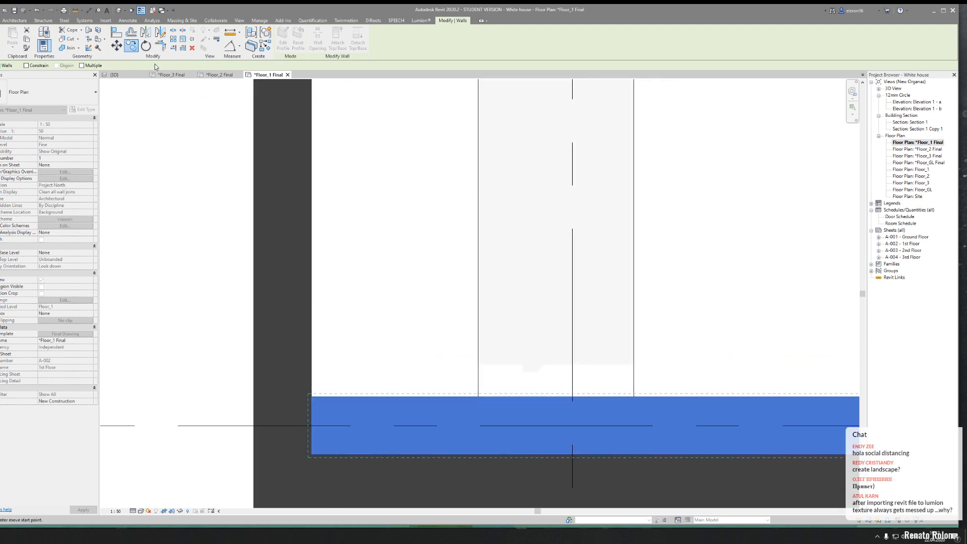
pyautogui.click(262, 49)
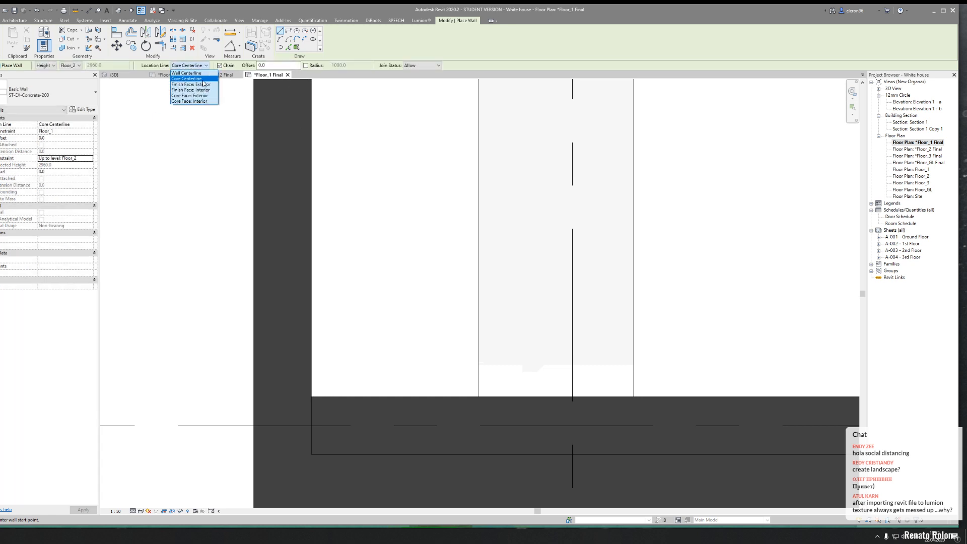
pyautogui.click(192, 84)
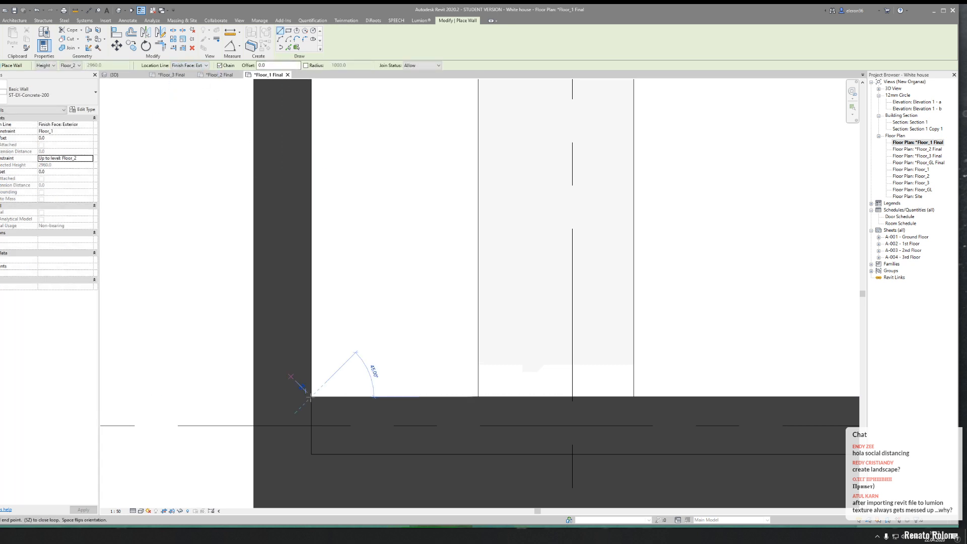
pyautogui.scroll(-5, 343, 323)
pyautogui.moveTo(367, 274); pyautogui.dragTo(375, 483, button='middle')
pyautogui.scroll(3, 343, 235)
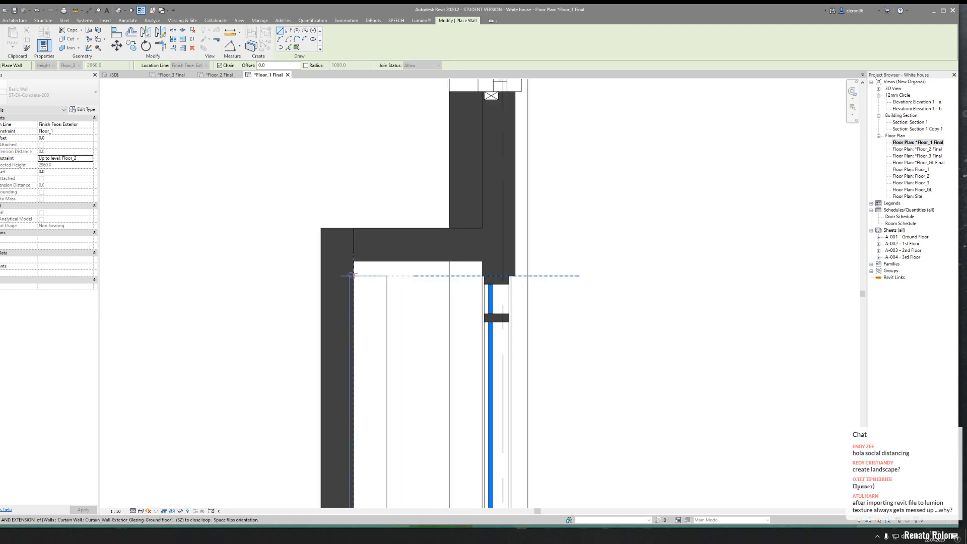
pyautogui.click(351, 276)
pyautogui.press('Escape')
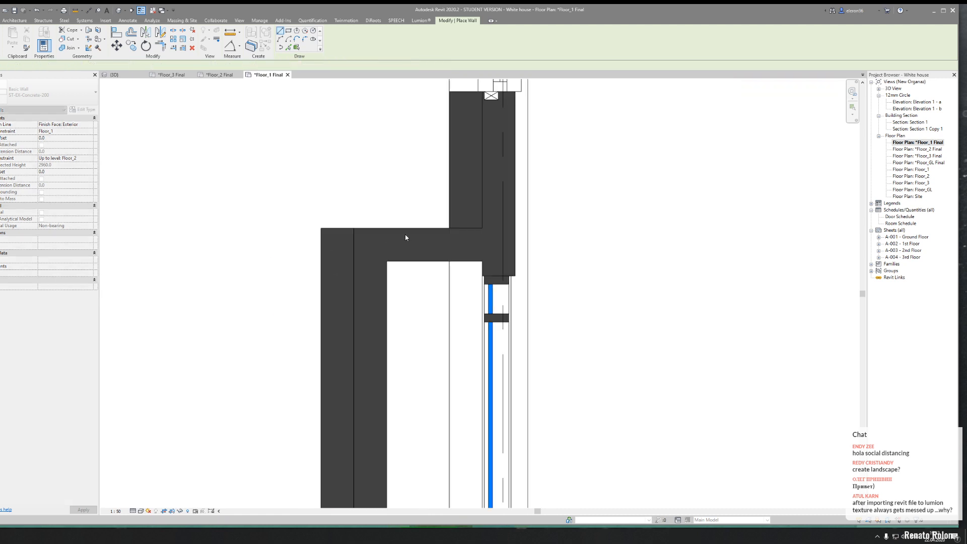
pyautogui.press('Escape')
# Step: Add an FN-EX-Concrete-200 wall about 780 mm long along the short return wall's outer face and join its corner with the vertical balcony wall
pyautogui.click(406, 236)
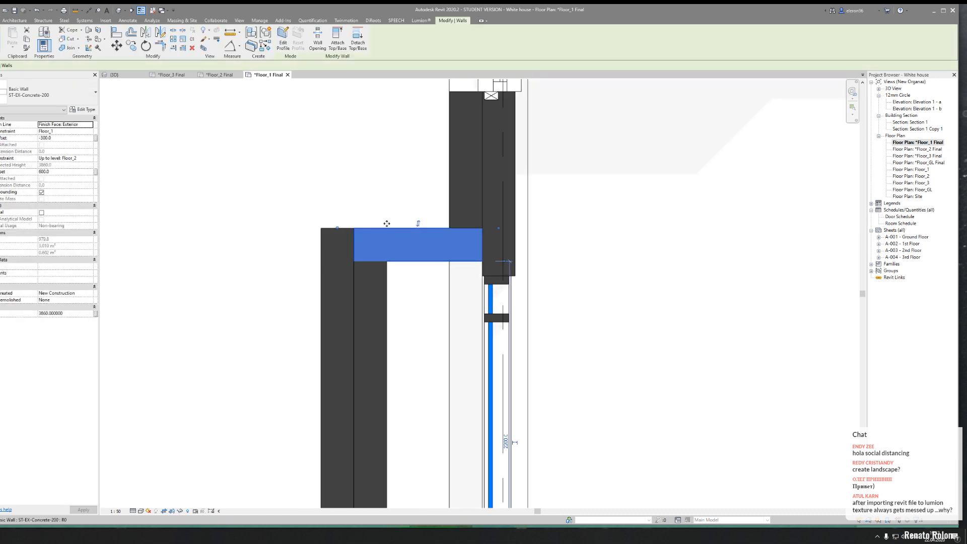
pyautogui.scroll(2, 386, 223)
pyautogui.moveTo(378, 226); pyautogui.dragTo(371, 261, button='middle')
pyautogui.press('Escape')
pyautogui.click(274, 274)
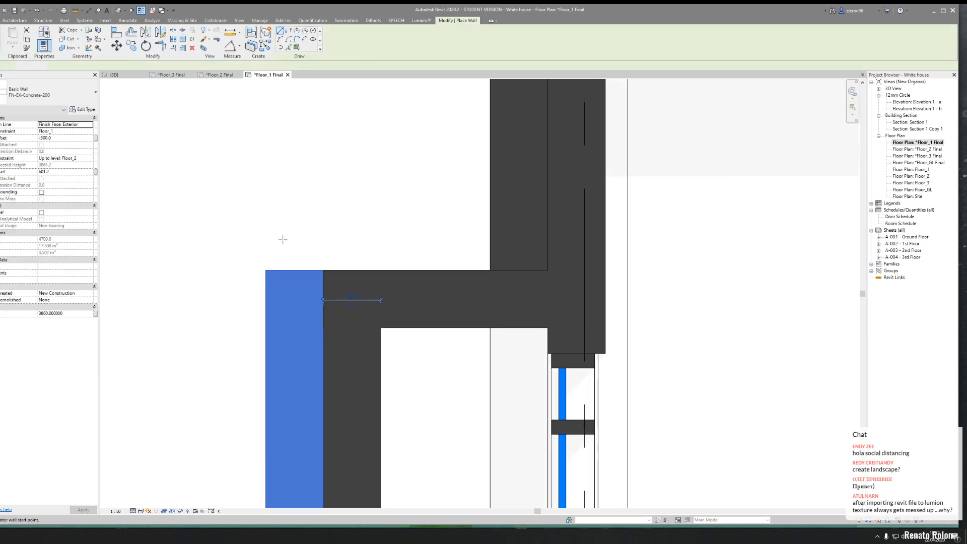
pyautogui.press('space')
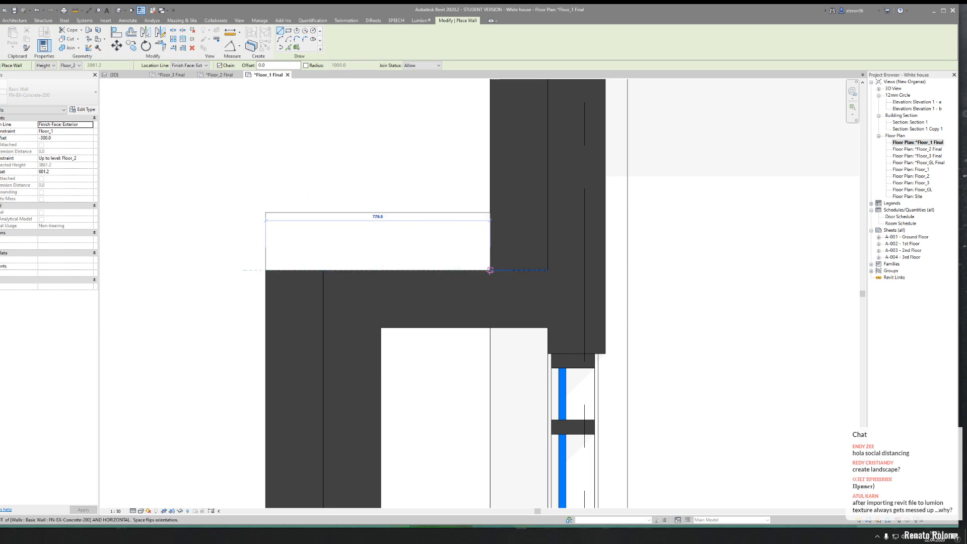
pyautogui.click(491, 270)
pyautogui.press('Escape')
pyautogui.press('Escape')
pyautogui.scroll(-4, 500, 296)
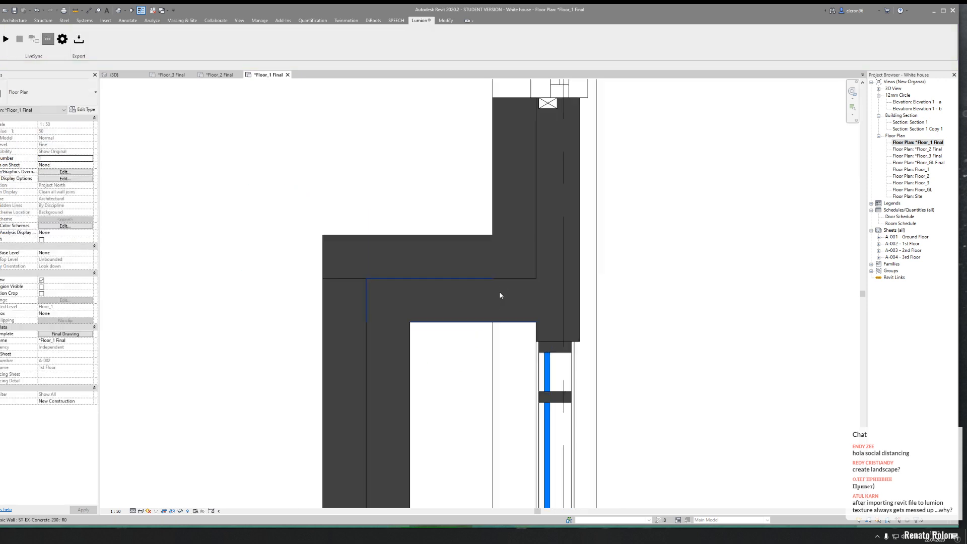
pyautogui.scroll(3, 459, 301)
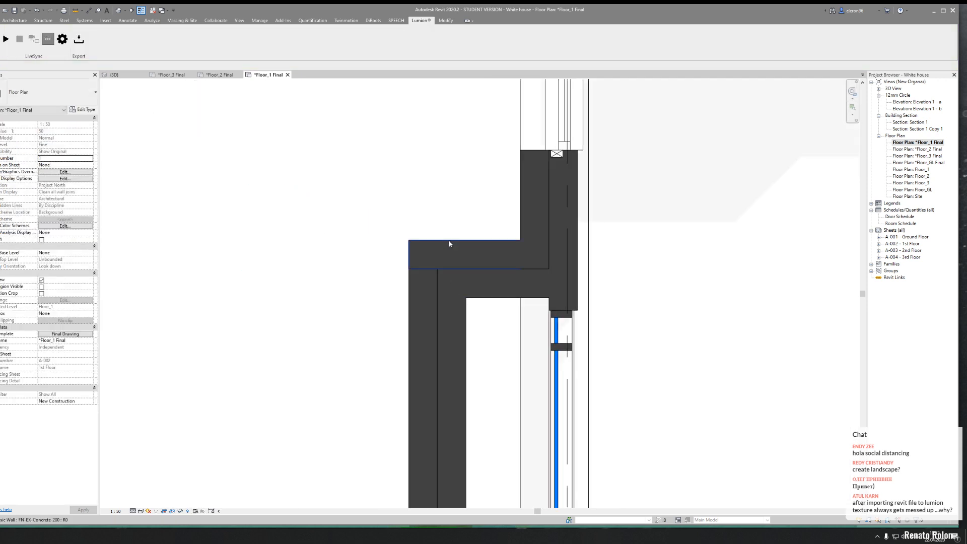
pyautogui.click(431, 260)
pyautogui.press('Escape')
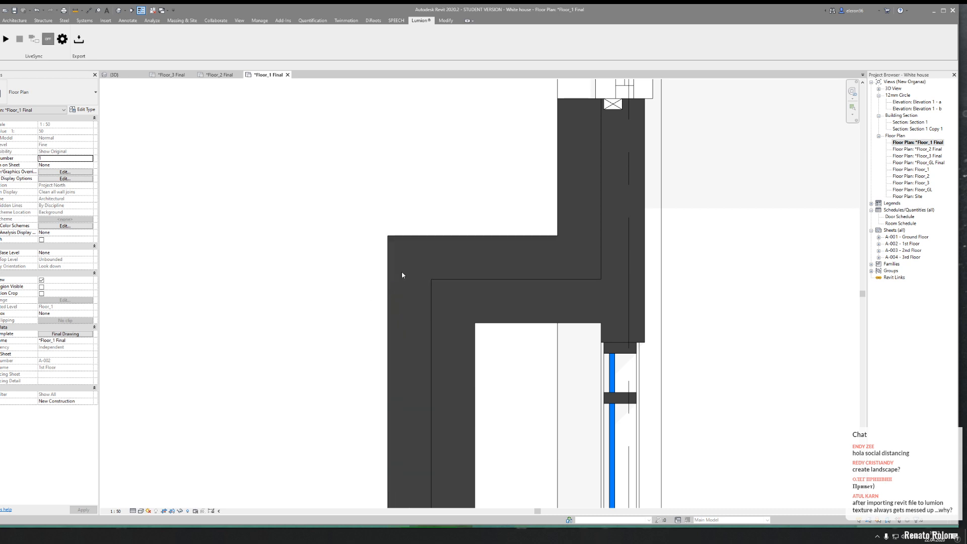
# Step: Return to the 3D view, check the balcony walls, and export the model to Lumion, replacing the existing White house DAE file
pyautogui.scroll(-3, 409, 262)
pyautogui.scroll(-2, 420, 256)
pyautogui.click(113, 74)
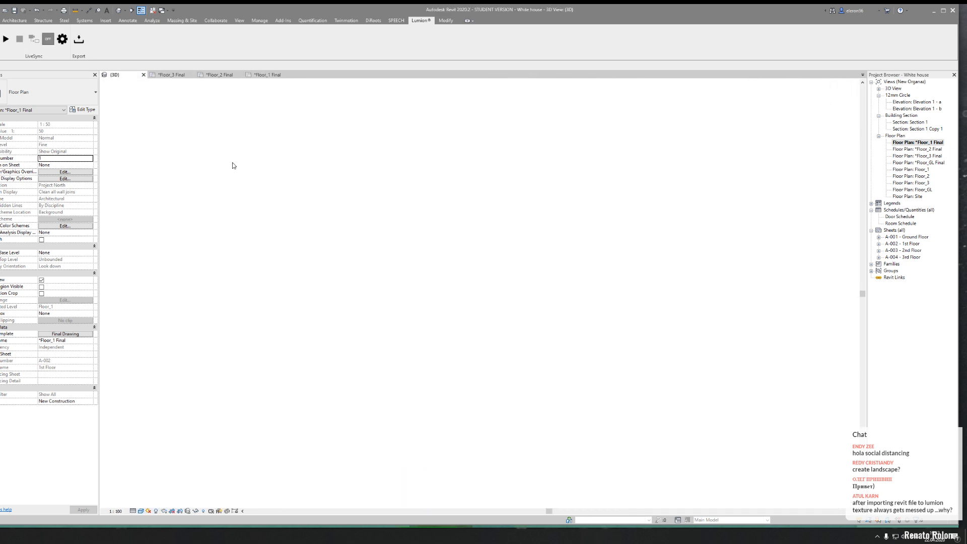
pyautogui.scroll(-1, 388, 242)
pyautogui.moveTo(360, 246)
pyautogui.keyDown('shift'); pyautogui.mouseDown(button='middle')
pyautogui.moveTo(580, 224)
pyautogui.moveTo(377, 244)
pyautogui.mouseUp(button='middle'); pyautogui.keyUp('shift')
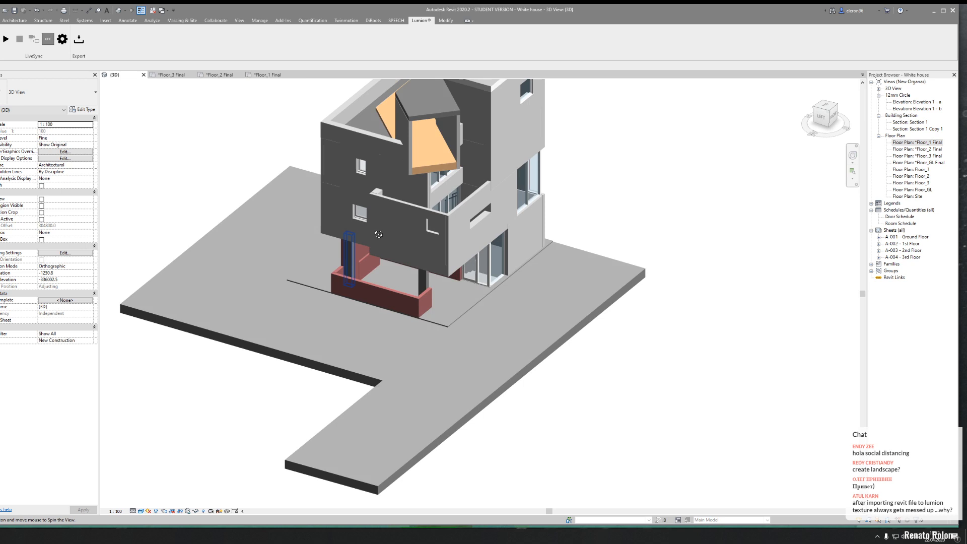
pyautogui.scroll(2, 477, 221)
pyautogui.keyDown('shift'); pyautogui.moveTo(478, 232); pyautogui.dragTo(457, 244, button='middle'); pyautogui.keyUp('shift')
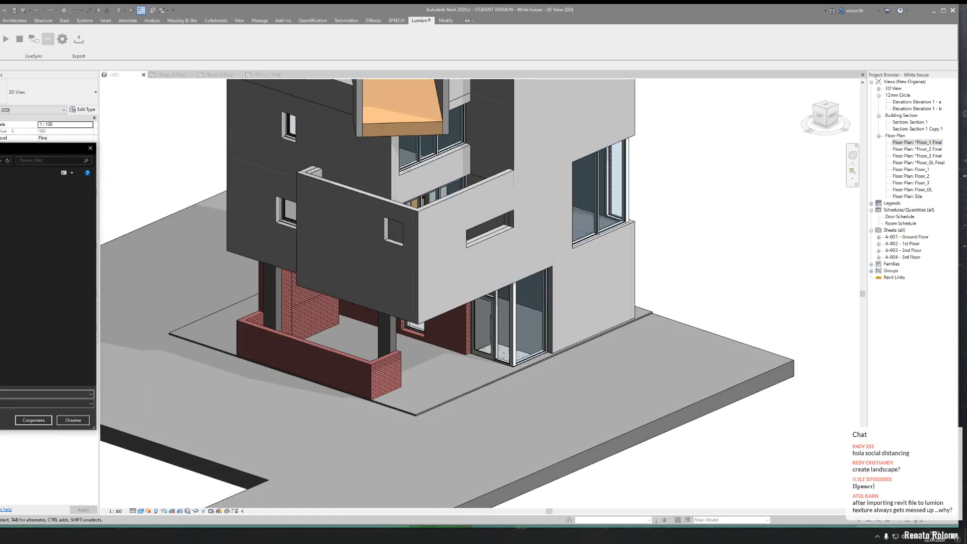
pyautogui.click(31, 420)
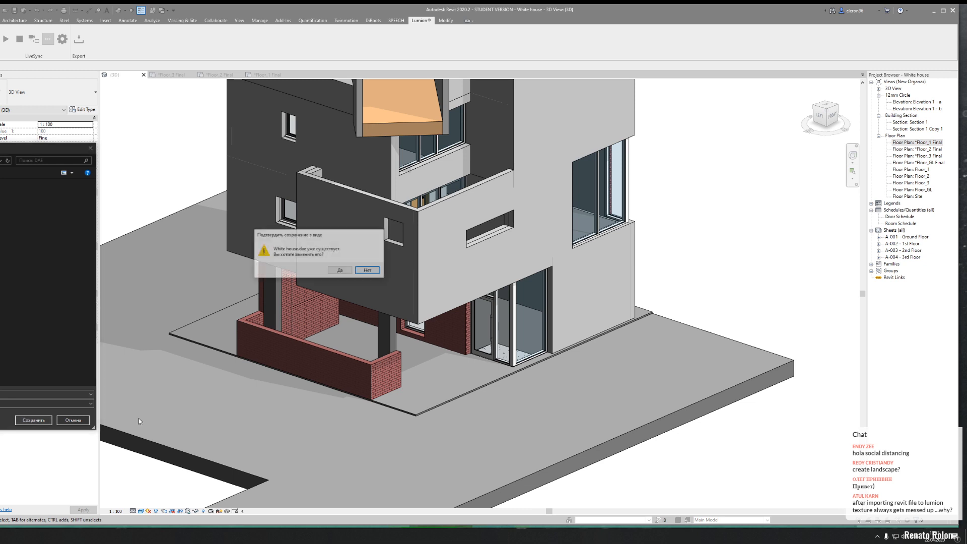
pyautogui.click(339, 272)
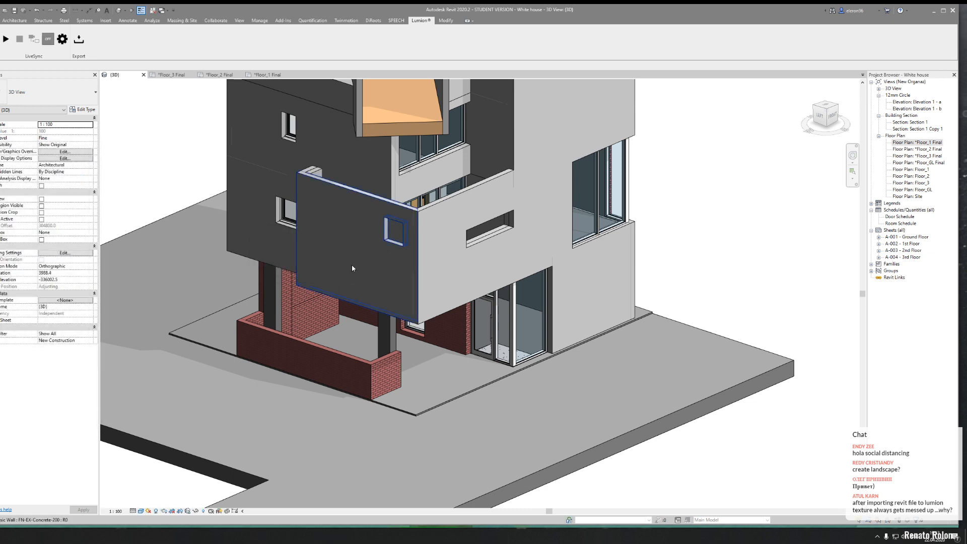
# Step: Switch to Lumion and import the updated White house DAE file as a model variation named White house 7
pyautogui.hotkey('alt', 'Tab')
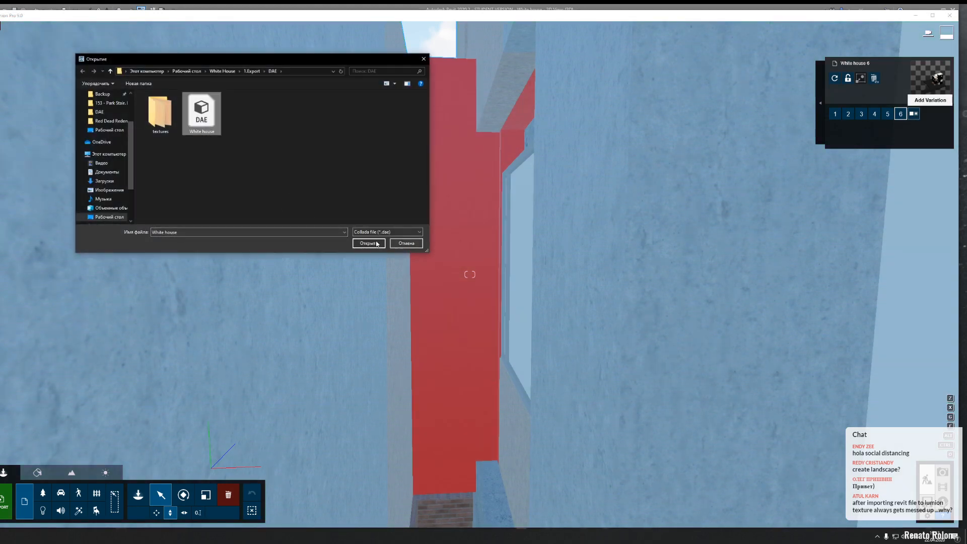
pyautogui.click(368, 244)
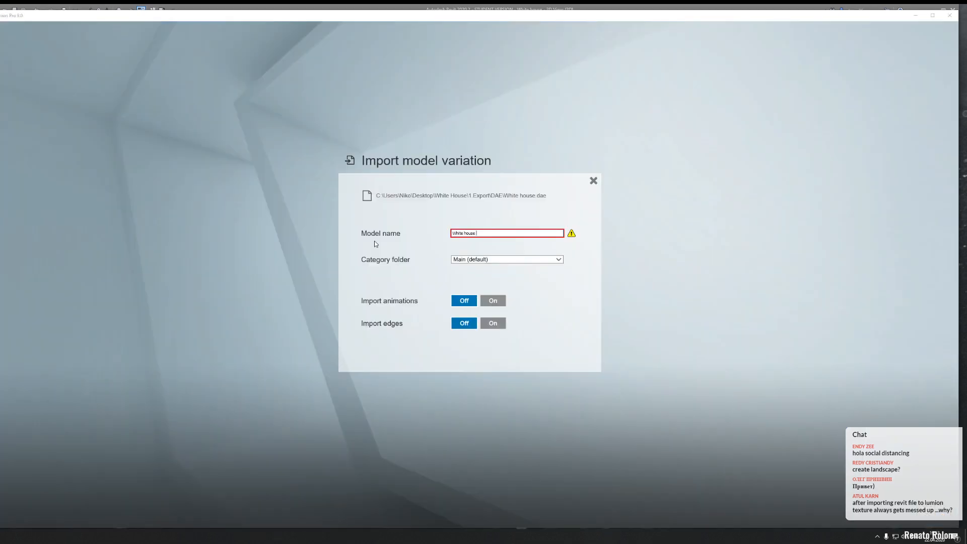
pyautogui.write('6')
pyautogui.click(570, 359)
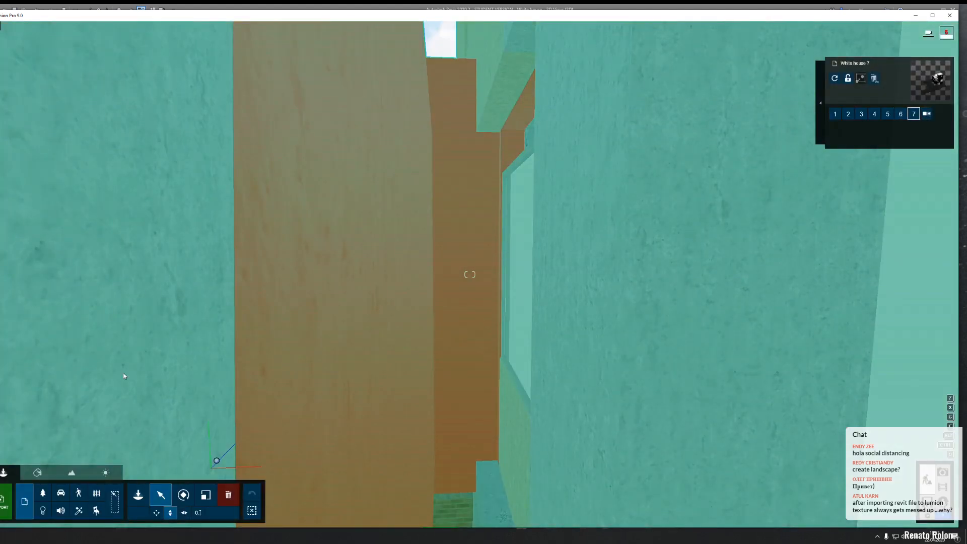
# Step: Examine the White house 7 variation from inside and outside, checking the wall materials, the balcony and its window and slot openings
pyautogui.moveTo(123, 373); pyautogui.dragTo(554, 333, button='right')
pyautogui.press('s')
pyautogui.press('a')
pyautogui.press('s')
pyautogui.press('s')
pyautogui.press('w')
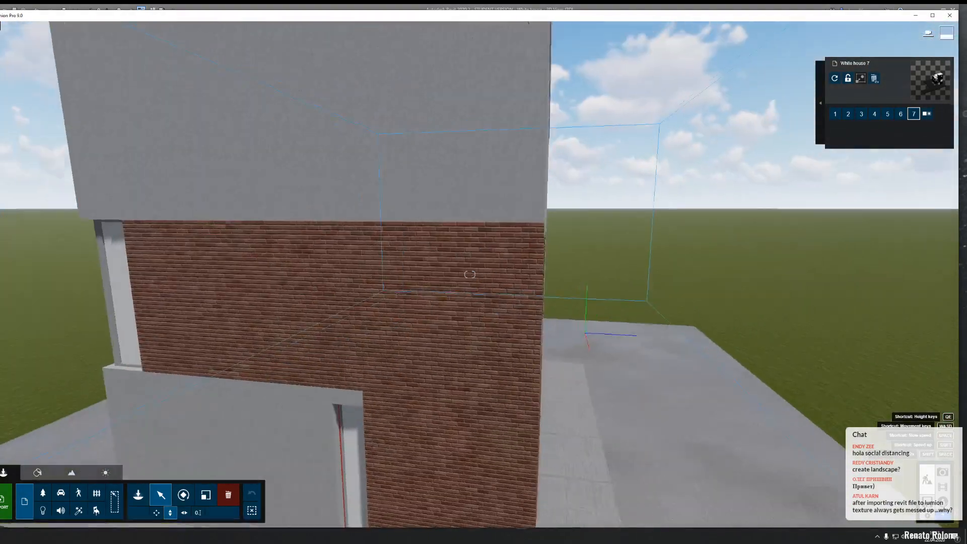
pyautogui.press('s')
pyautogui.moveTo(470, 275); pyautogui.dragTo(482, 350, button='right')
pyautogui.press('a')
pyautogui.press('w')
pyautogui.press('s')
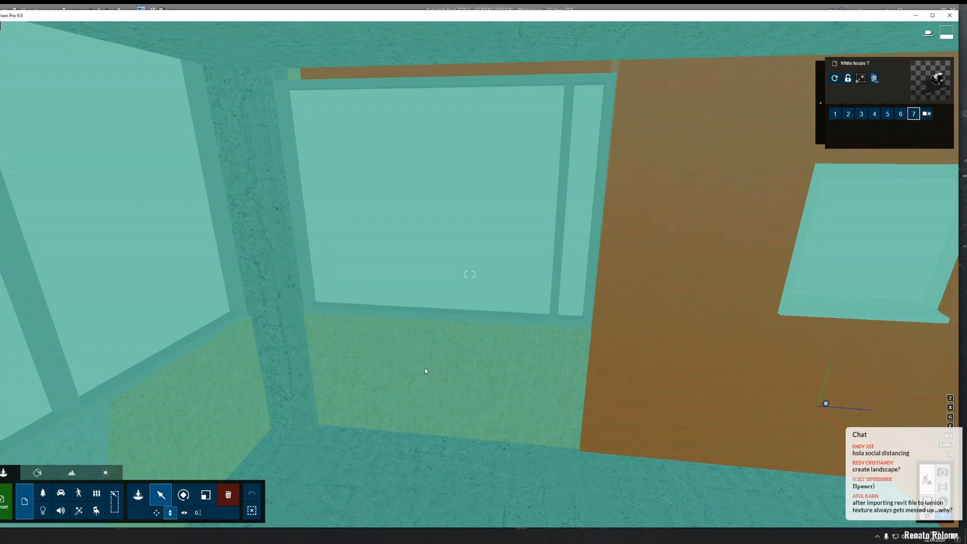
pyautogui.moveTo(425, 372); pyautogui.dragTo(171, 340, button='right')
pyautogui.press('s')
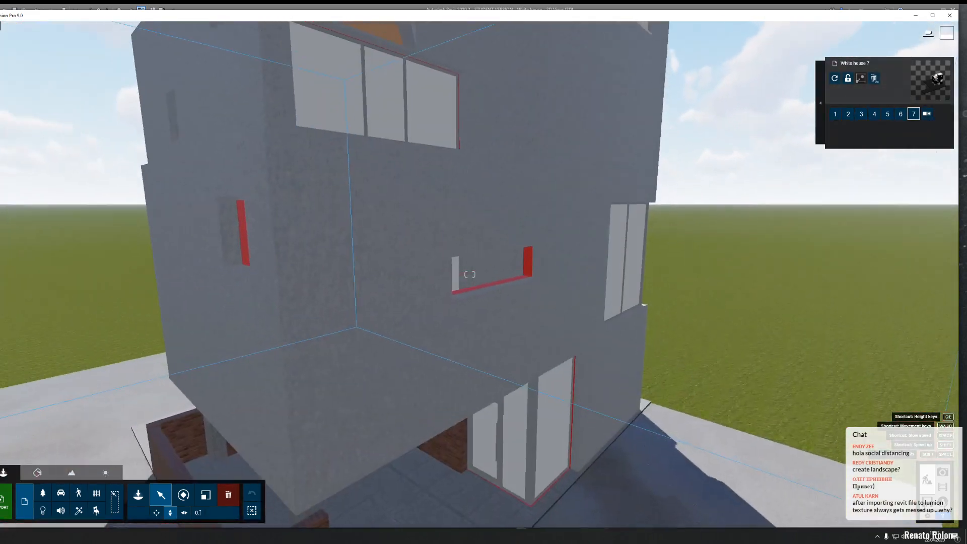
pyautogui.moveTo(445, 337); pyautogui.dragTo(479, 347, button='right')
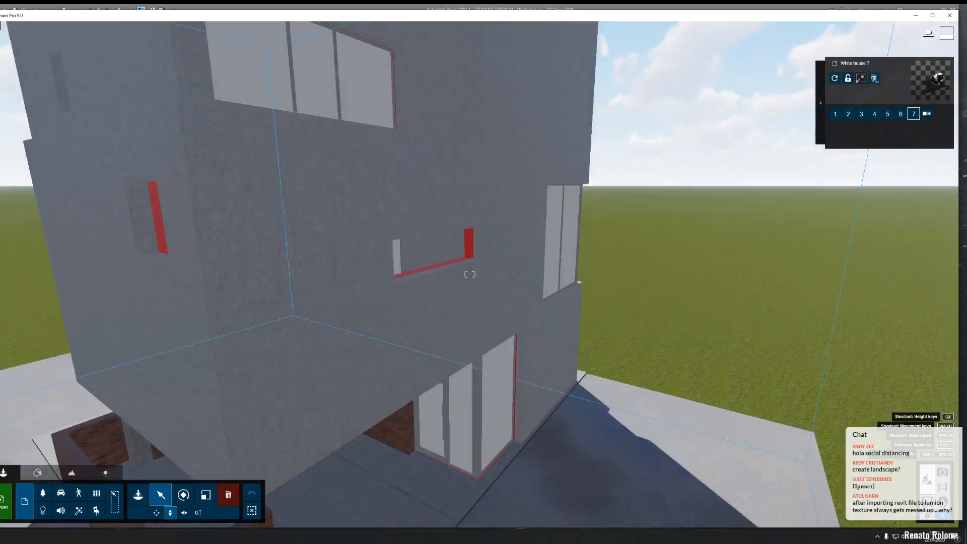
pyautogui.press('s')
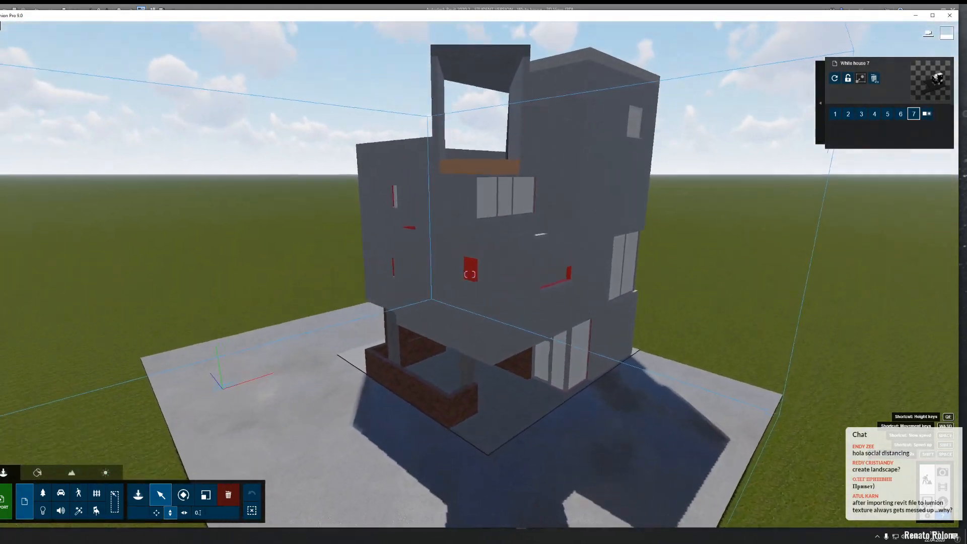
# Step: Open the house windows' Glass material for editing and increase its reflectivity
pyautogui.press('w')
pyautogui.click(426, 180)
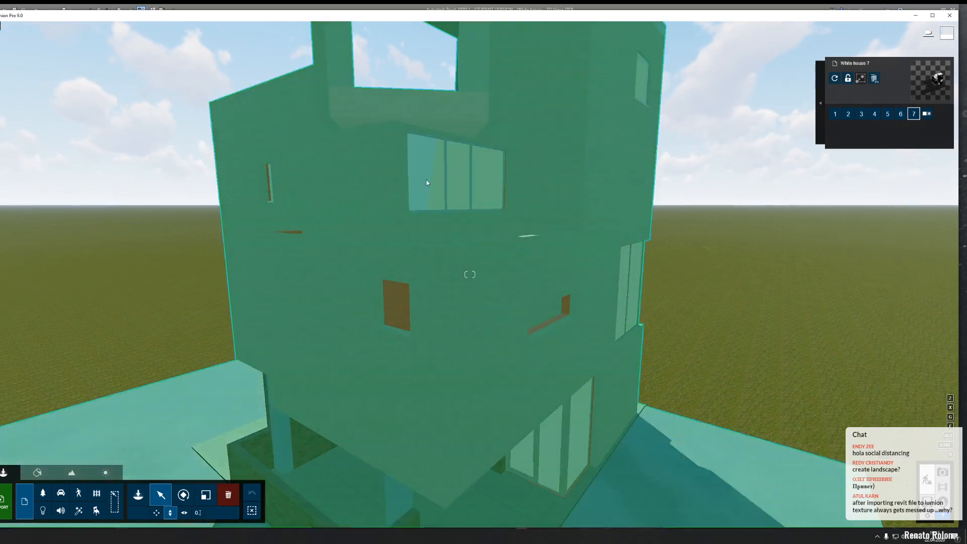
pyautogui.click(38, 472)
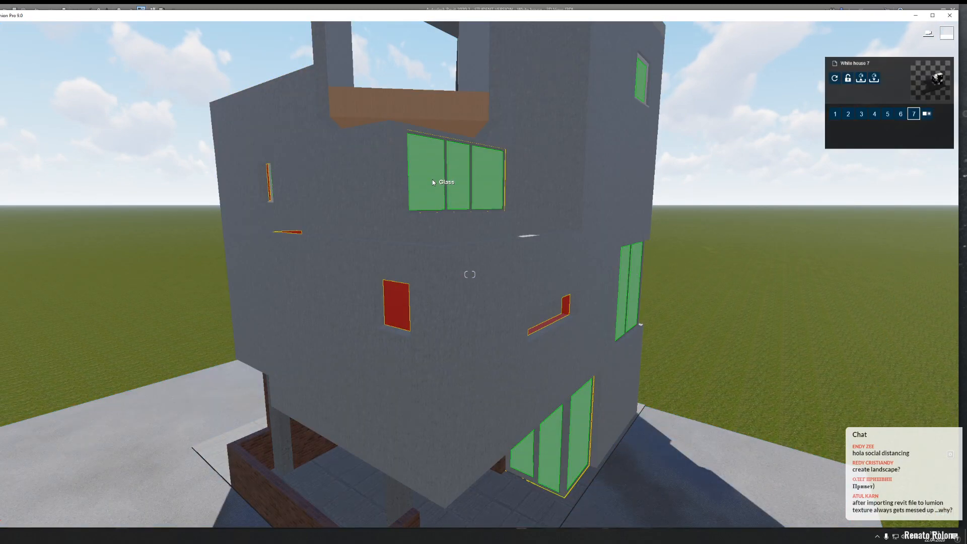
pyautogui.click(432, 181)
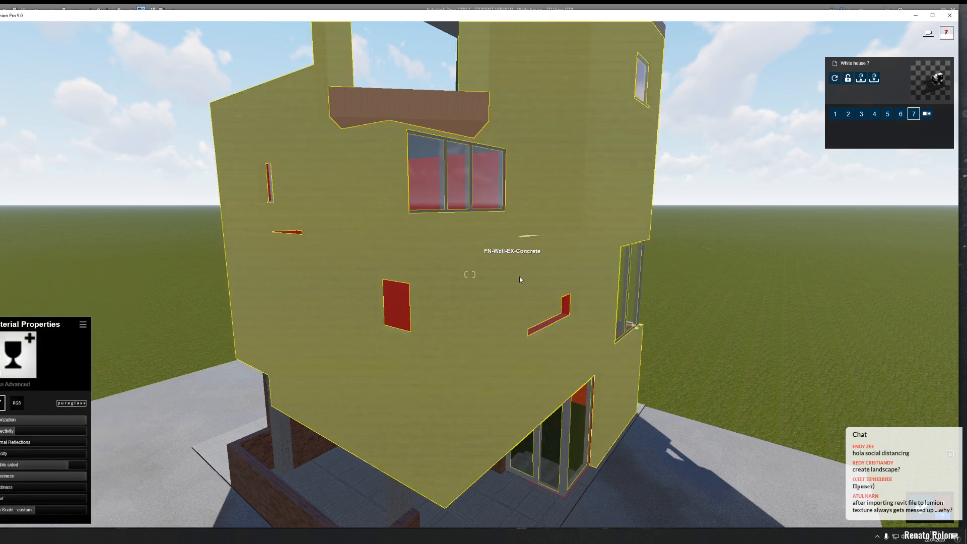
pyautogui.press('d')
pyautogui.moveTo(520, 280); pyautogui.dragTo(523, 380, button='right')
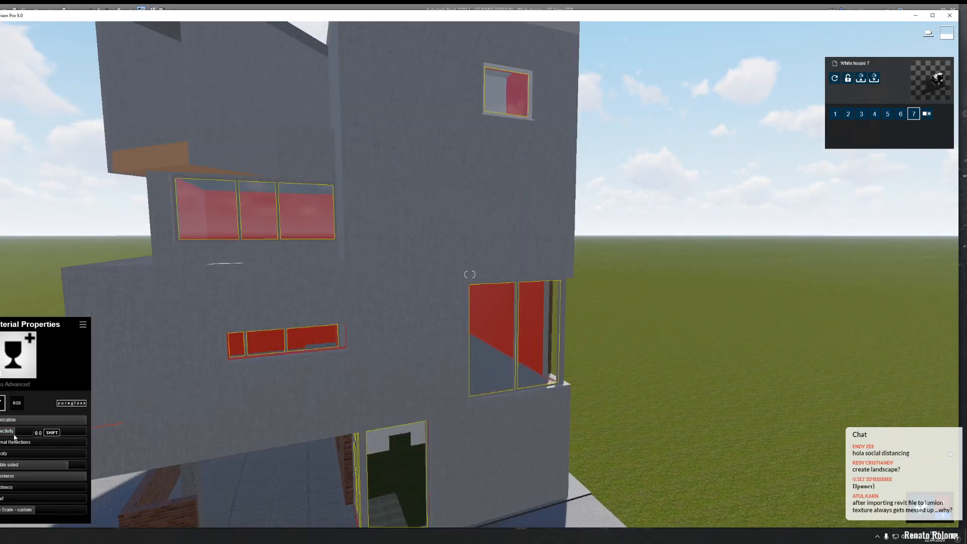
pyautogui.moveTo(15, 436); pyautogui.dragTo(34, 430)
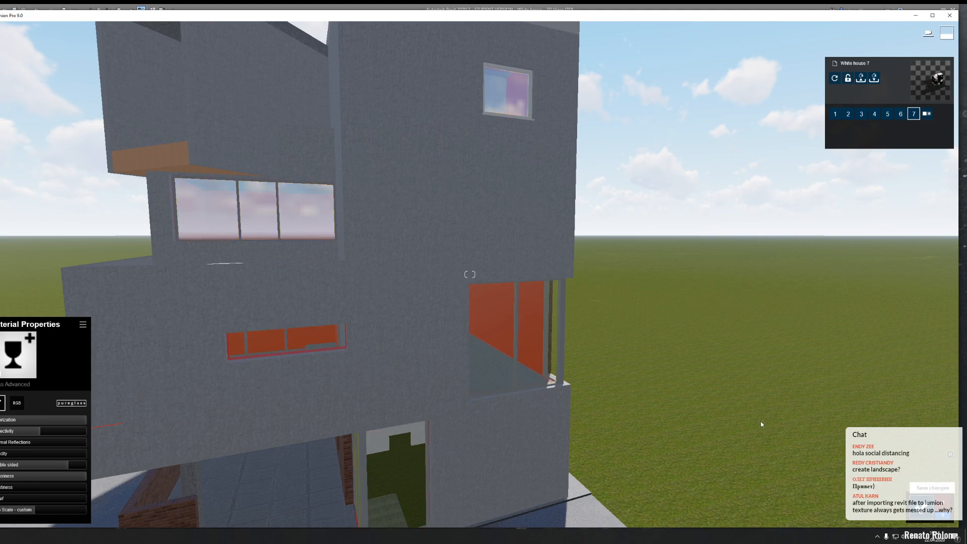
# Step: Save the changes made to the Glass material
pyautogui.click(932, 488)
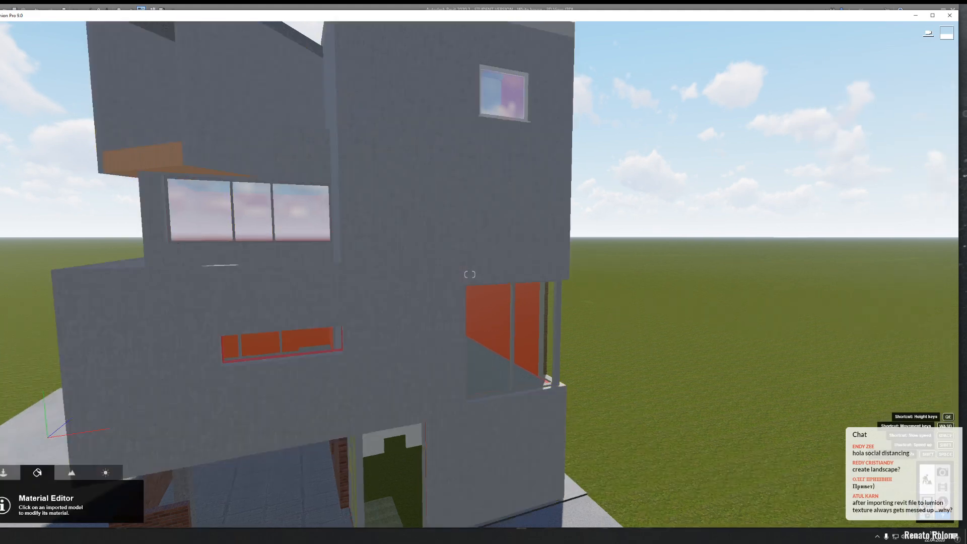
# Step: Lower the terrain inside the house's ground floor, beside the steps, so the grass drops below the floor slab
pyautogui.press('w')
pyautogui.moveTo(932, 488)
pyautogui.mouseDown(button='right')
pyautogui.moveTo(956, 487)
pyautogui.moveTo(919, 480)
pyautogui.mouseUp(button='right')
pyautogui.press('a')
pyautogui.press('d')
pyautogui.moveTo(470, 274); pyautogui.dragTo(464, 309, button='right')
pyautogui.press('w')
pyautogui.press('d')
pyautogui.press('s')
pyautogui.press('d')
pyautogui.press('s')
pyautogui.press('w')
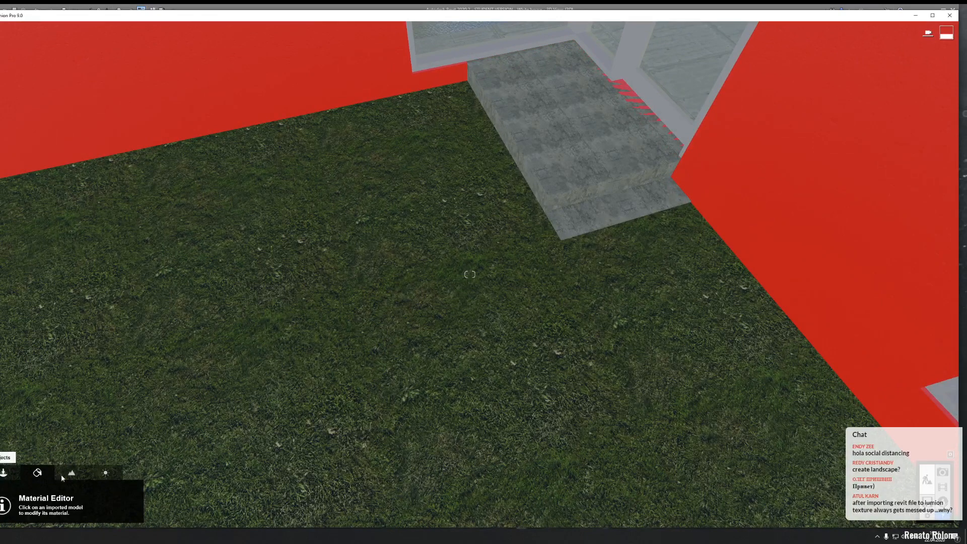
pyautogui.click(70, 473)
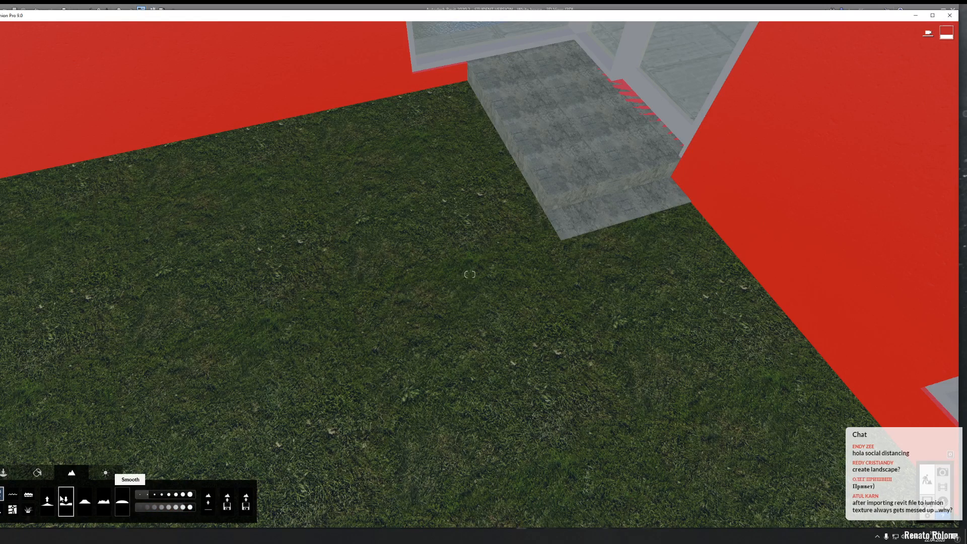
pyautogui.moveTo(469, 213); pyautogui.dragTo(464, 215)
pyautogui.moveTo(228, 364); pyautogui.dragTo(348, 267, button='right')
pyautogui.click(468, 275)
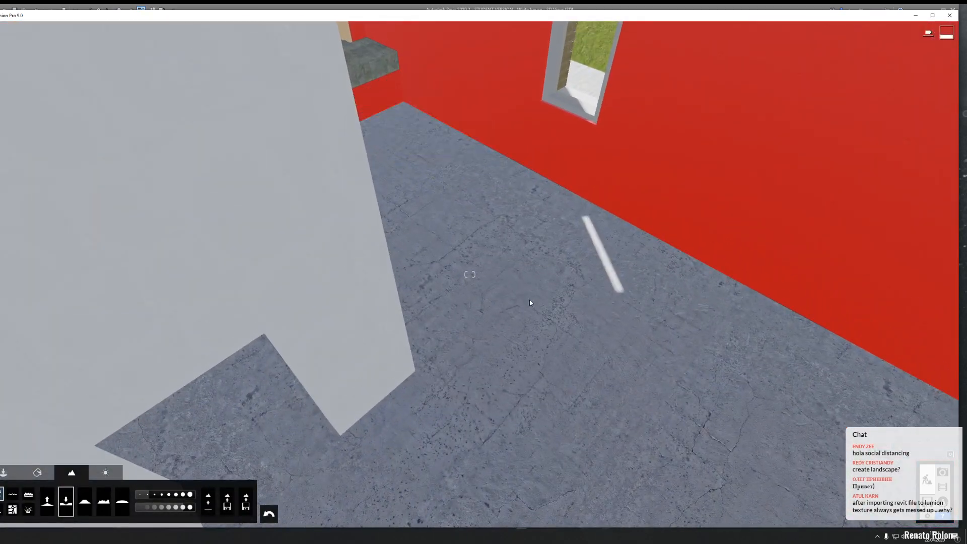
# Step: Flatten the rocky, sunken terrain outside along the side walkway next to the brick wall
pyautogui.moveTo(530, 299); pyautogui.dragTo(522, 330, button='right')
pyautogui.press('d')
pyautogui.press('s')
pyautogui.press('s')
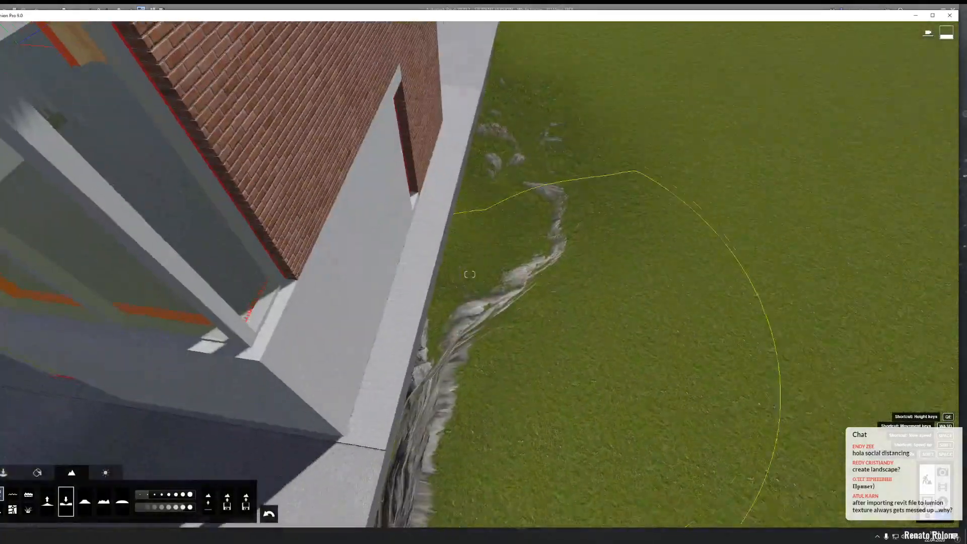
pyautogui.moveTo(168, 504); pyautogui.dragTo(105, 501)
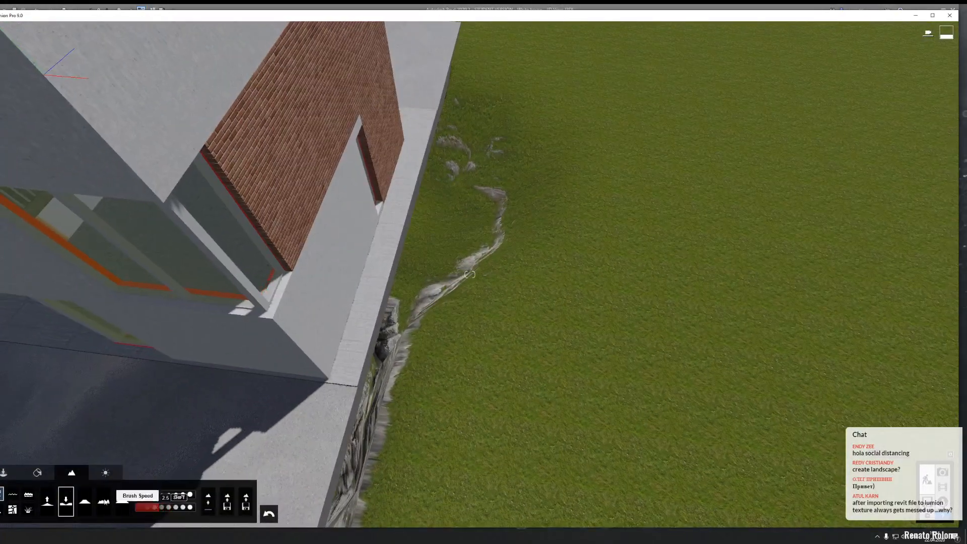
pyautogui.moveTo(549, 426)
pyautogui.mouseDown()
pyautogui.moveTo(517, 447)
pyautogui.moveTo(516, 411)
pyautogui.moveTo(509, 423)
pyautogui.mouseUp()
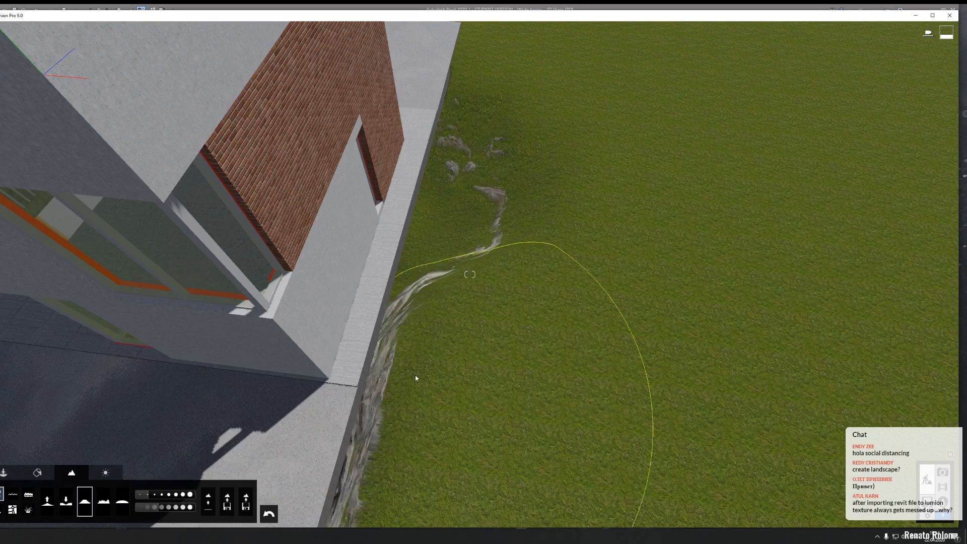
pyautogui.moveTo(416, 377)
pyautogui.mouseDown()
pyautogui.moveTo(537, 265)
pyautogui.moveTo(546, 108)
pyautogui.mouseUp()
# Step: Raise the terrain along the side walkway up to the slab and smooth the resulting mound
pyautogui.press('s')
pyautogui.moveTo(559, 174); pyautogui.dragTo(433, 187, button='right')
pyautogui.press('w')
pyautogui.press('w')
pyautogui.moveTo(470, 274); pyautogui.dragTo(715, 259, button='right')
pyautogui.press('d')
pyautogui.moveTo(469, 274); pyautogui.dragTo(310, 261, button='right')
pyautogui.press('d')
pyautogui.moveTo(654, 356); pyautogui.dragTo(647, 360, button='right')
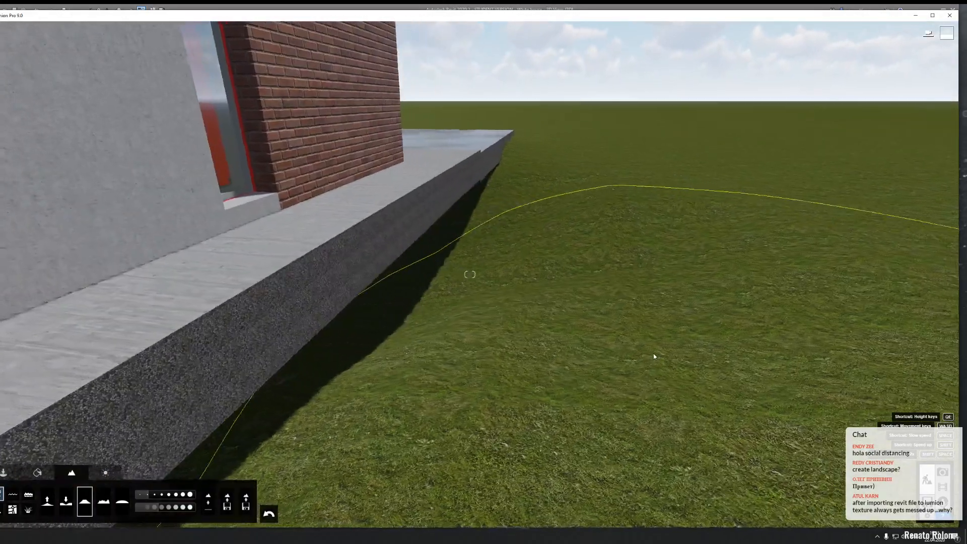
pyautogui.click(49, 505)
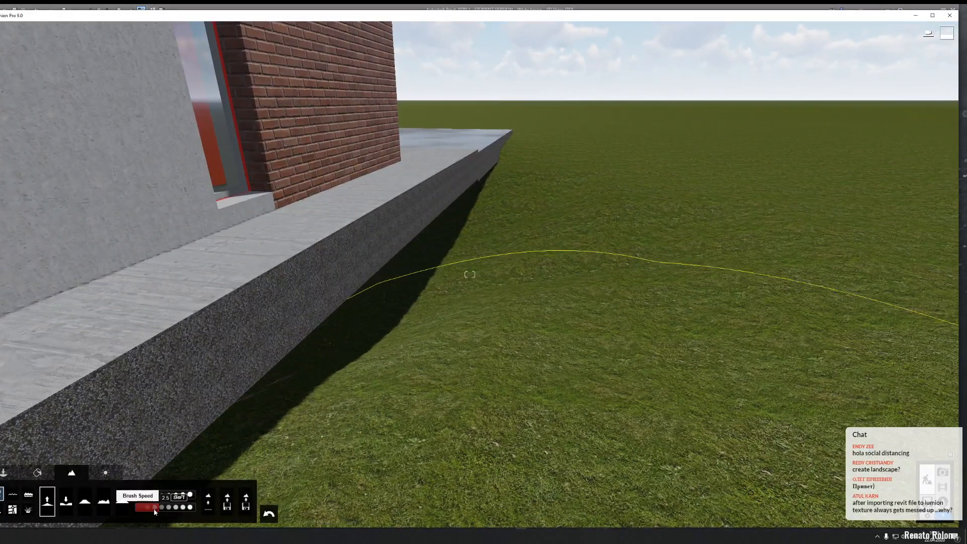
pyautogui.moveTo(584, 275); pyautogui.dragTo(598, 257)
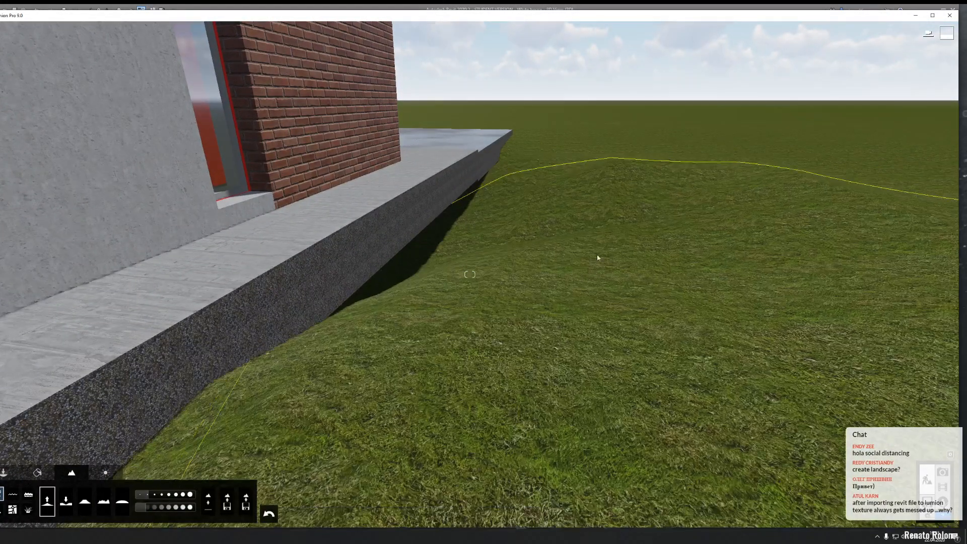
pyautogui.moveTo(761, 188); pyautogui.dragTo(794, 171)
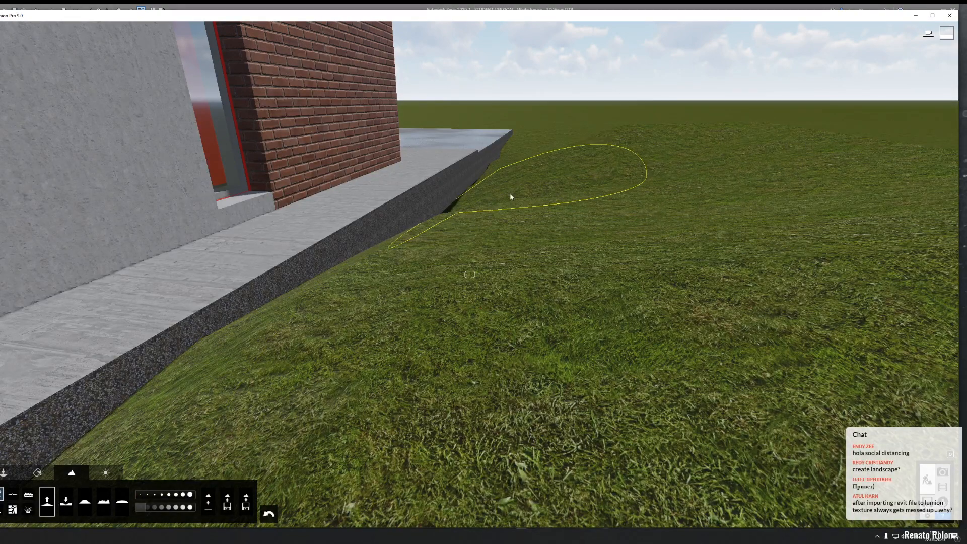
pyautogui.moveTo(487, 188)
pyautogui.mouseDown()
pyautogui.moveTo(460, 196)
pyautogui.moveTo(468, 231)
pyautogui.mouseUp()
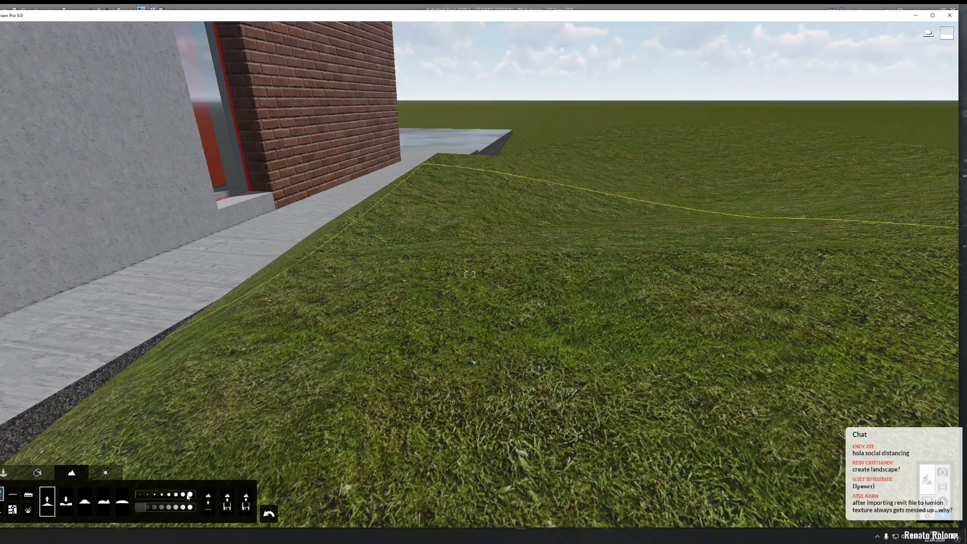
pyautogui.moveTo(475, 196); pyautogui.dragTo(275, 398)
# Step: Raise the terrain to fill the hole under the slab near the end of the walkway and smooth it
pyautogui.moveTo(275, 397); pyautogui.dragTo(151, 428, button='right')
pyautogui.press('s')
pyautogui.press('a')
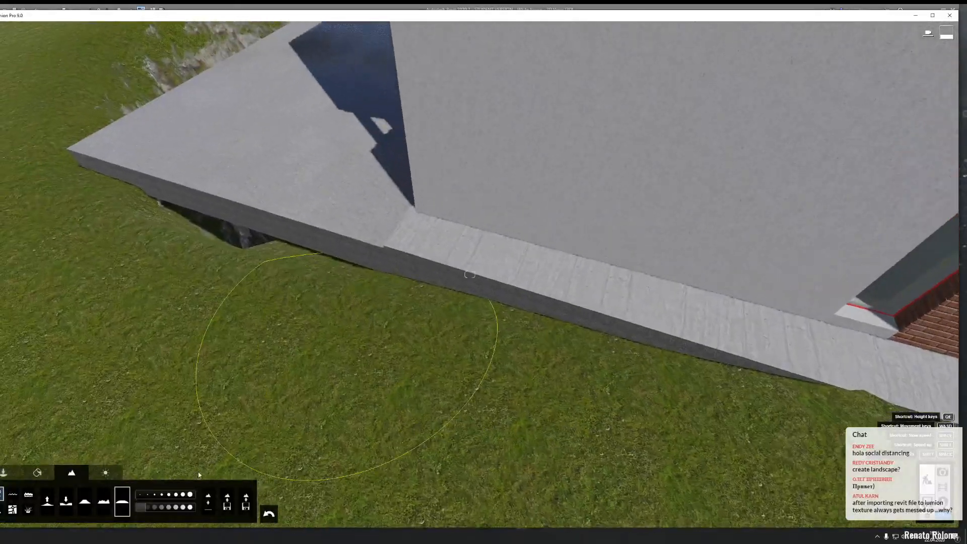
pyautogui.press('w')
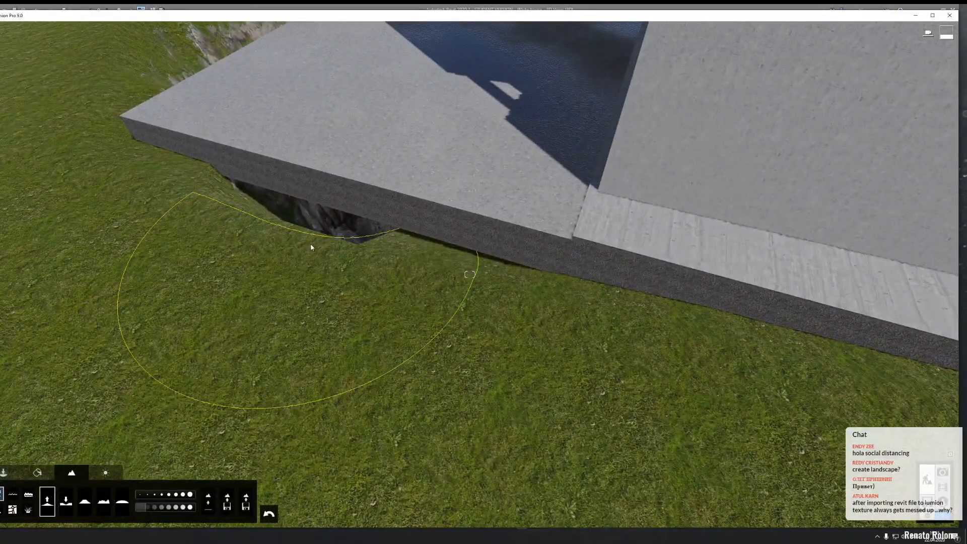
pyautogui.moveTo(311, 246)
pyautogui.mouseDown()
pyautogui.moveTo(309, 215)
pyautogui.moveTo(356, 226)
pyautogui.moveTo(357, 244)
pyautogui.moveTo(297, 222)
pyautogui.mouseUp()
pyautogui.click(121, 506)
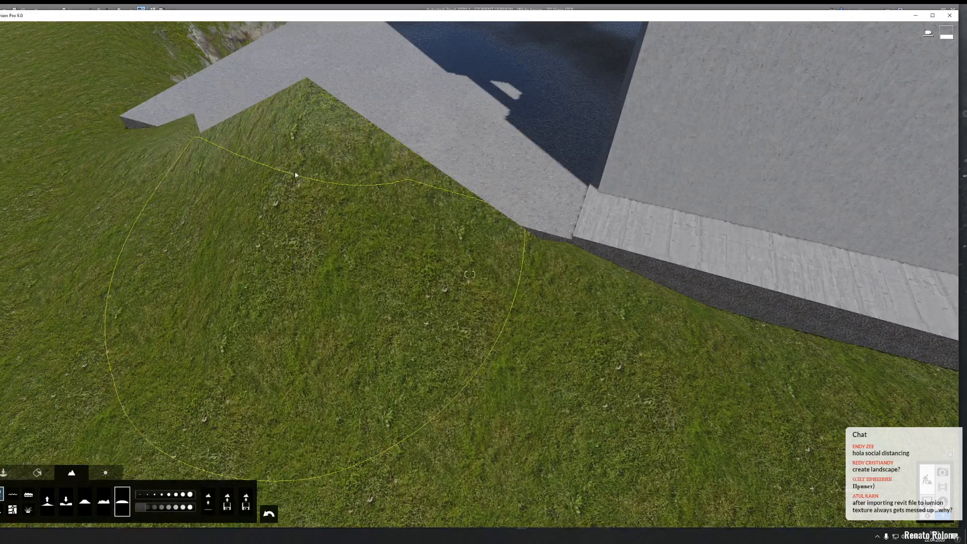
pyautogui.moveTo(296, 174)
pyautogui.mouseDown()
pyautogui.moveTo(357, 202)
pyautogui.moveTo(373, 237)
pyautogui.moveTo(204, 246)
pyautogui.mouseUp()
# Step: Fill the rocky pit along the front edge of the paved slab by alternately raising and smoothing the terrain
pyautogui.moveTo(204, 247); pyautogui.dragTo(247, 227, button='right')
pyautogui.press('s')
pyautogui.press('a')
pyautogui.press('a')
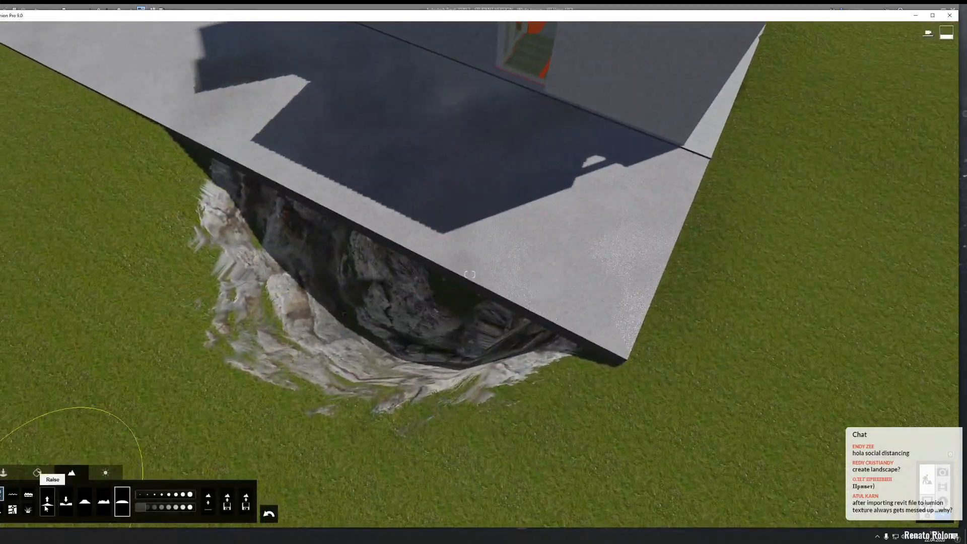
pyautogui.moveTo(300, 261); pyautogui.dragTo(378, 297)
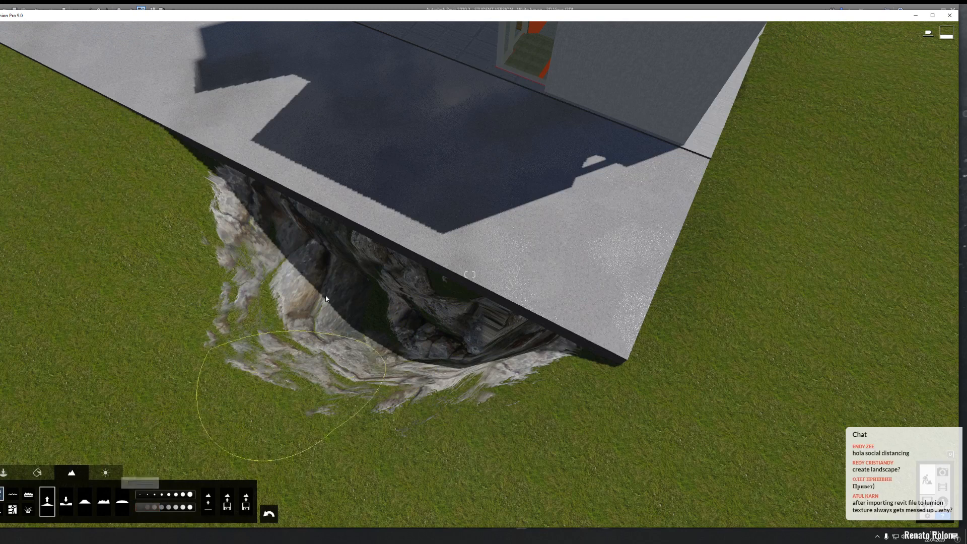
pyautogui.moveTo(356, 253)
pyautogui.mouseDown()
pyautogui.moveTo(393, 302)
pyautogui.moveTo(509, 327)
pyautogui.moveTo(345, 252)
pyautogui.moveTo(292, 215)
pyautogui.moveTo(442, 281)
pyautogui.moveTo(517, 345)
pyautogui.moveTo(194, 190)
pyautogui.moveTo(229, 398)
pyautogui.mouseUp()
pyautogui.moveTo(505, 311)
pyautogui.mouseDown()
pyautogui.moveTo(312, 252)
pyautogui.moveTo(157, 140)
pyautogui.moveTo(177, 156)
pyautogui.moveTo(129, 423)
pyautogui.mouseUp()
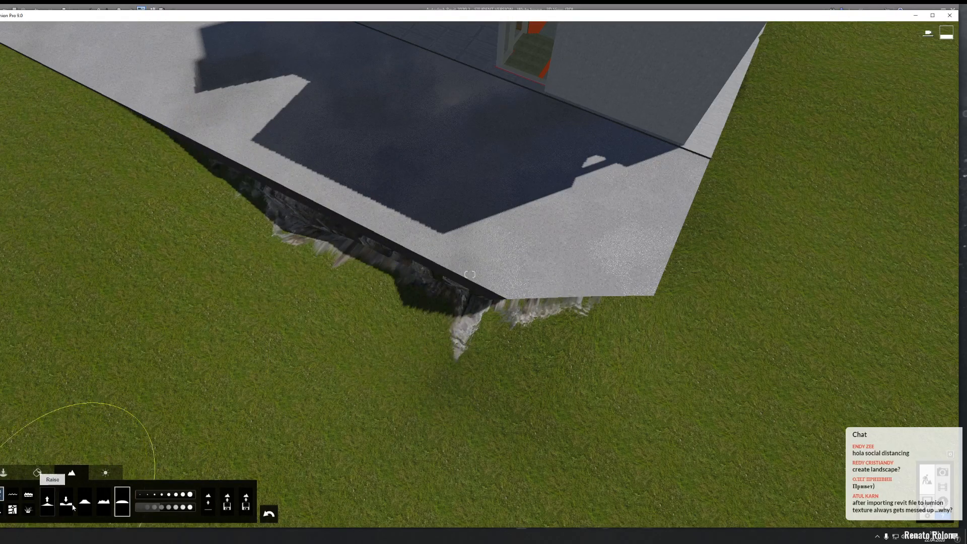
pyautogui.moveTo(444, 320); pyautogui.dragTo(459, 286)
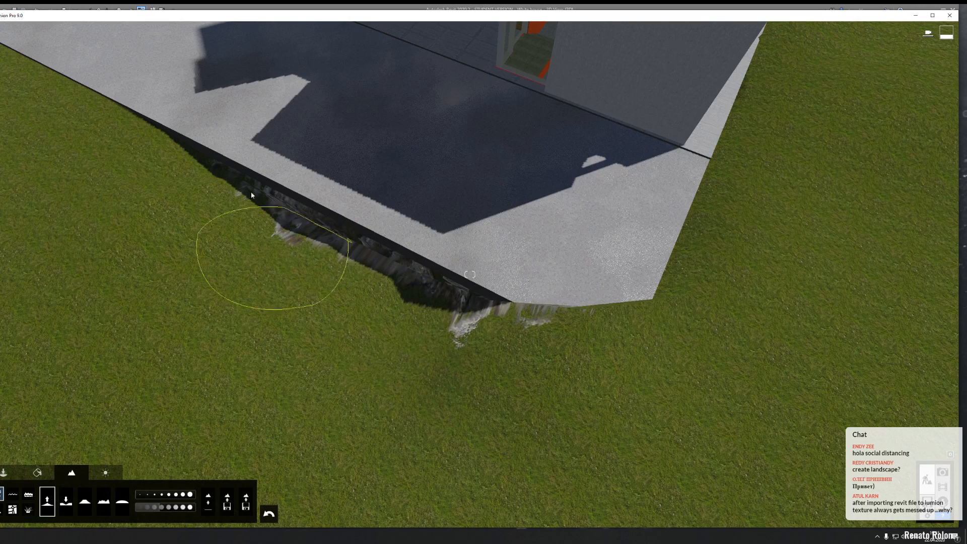
pyautogui.moveTo(252, 194)
pyautogui.mouseDown()
pyautogui.moveTo(483, 289)
pyautogui.moveTo(315, 228)
pyautogui.moveTo(337, 218)
pyautogui.mouseUp()
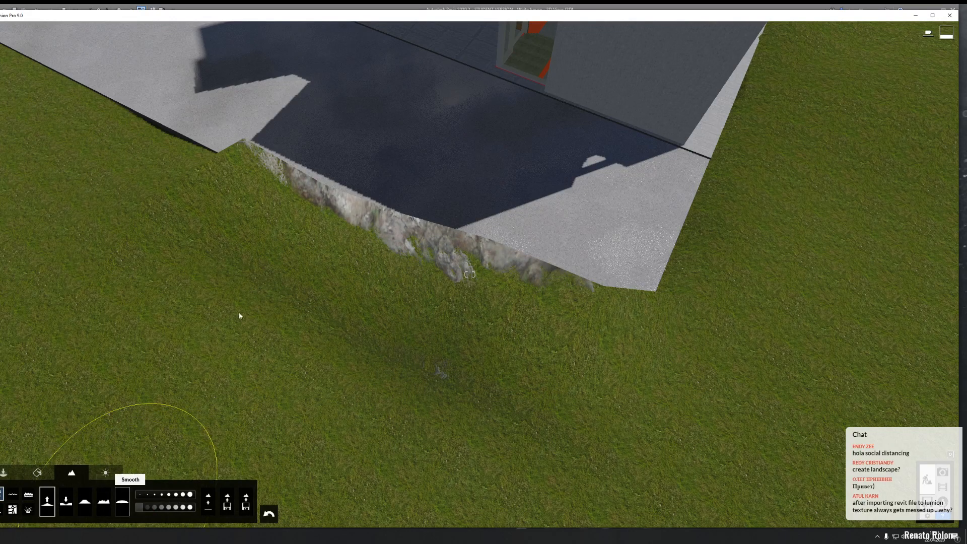
pyautogui.moveTo(339, 220)
pyautogui.mouseDown()
pyautogui.moveTo(526, 334)
pyautogui.moveTo(225, 208)
pyautogui.moveTo(500, 323)
pyautogui.moveTo(235, 195)
pyautogui.mouseUp()
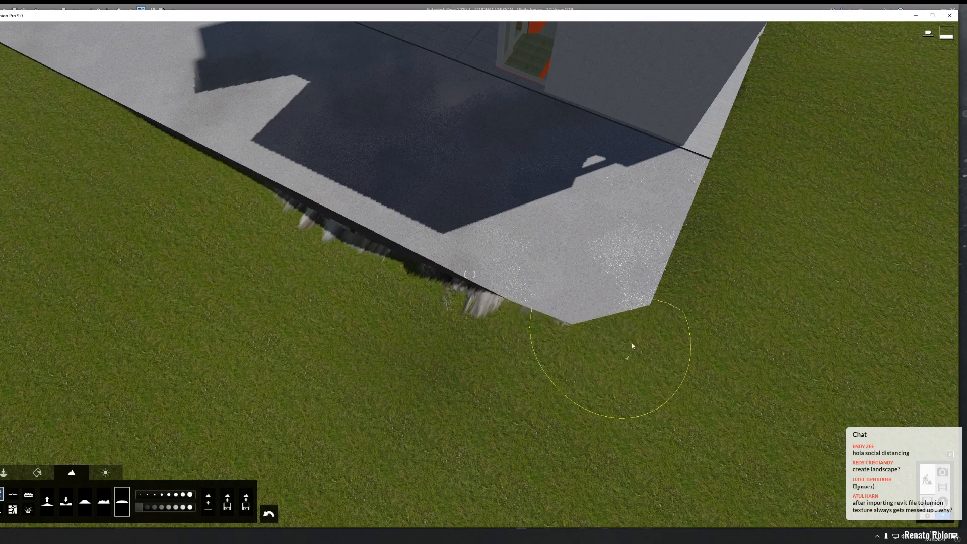
pyautogui.moveTo(648, 363); pyautogui.dragTo(583, 335, button='right')
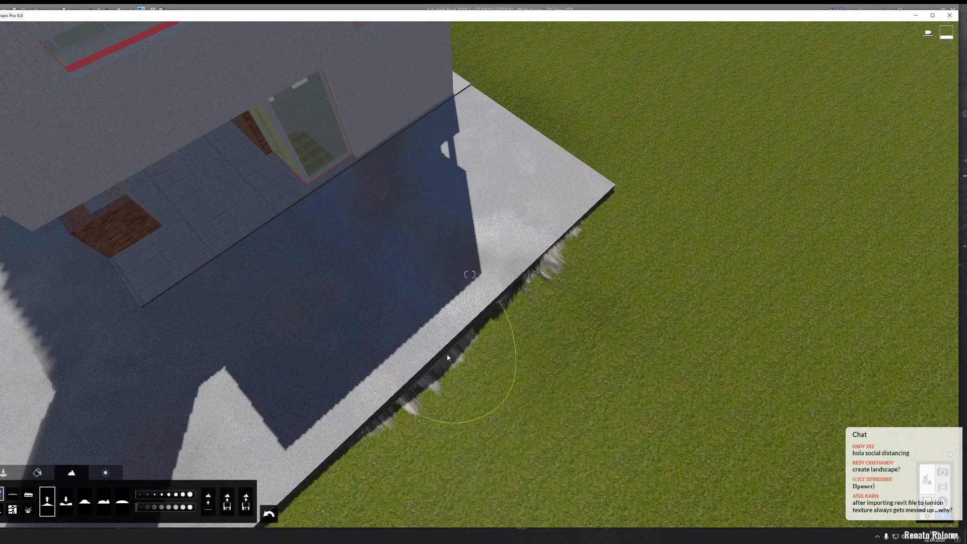
# Step: Switch to Photo mode and frame the whole house from across the paved forecourt, leaving the photo effects unchanged
pyautogui.moveTo(518, 293); pyautogui.dragTo(678, 505, button='right')
pyautogui.press('w')
pyautogui.press('w')
pyautogui.press('w')
pyautogui.press('w')
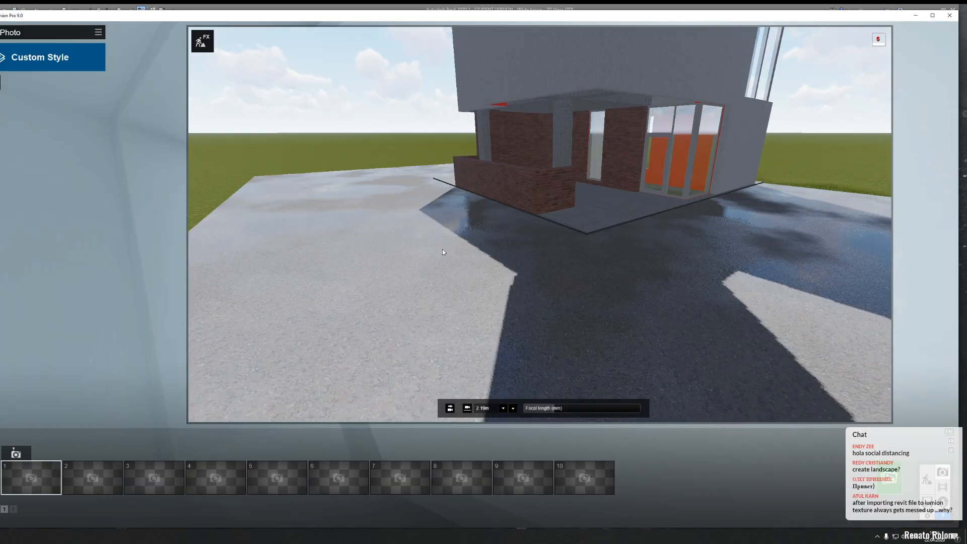
pyautogui.moveTo(442, 220); pyautogui.dragTo(484, 162, button='right')
pyautogui.press('s')
pyautogui.moveTo(447, 275); pyautogui.dragTo(451, 264, button='right')
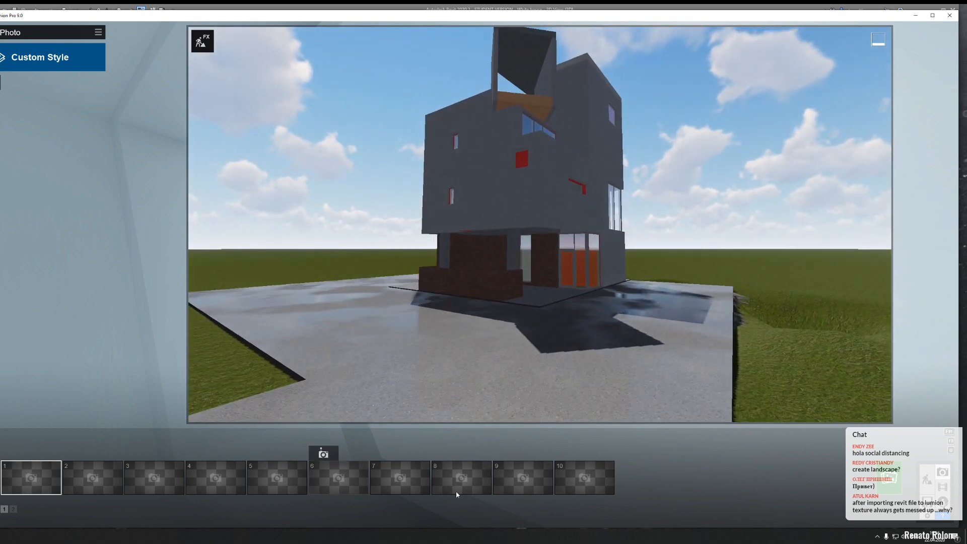
pyautogui.click(1, 82)
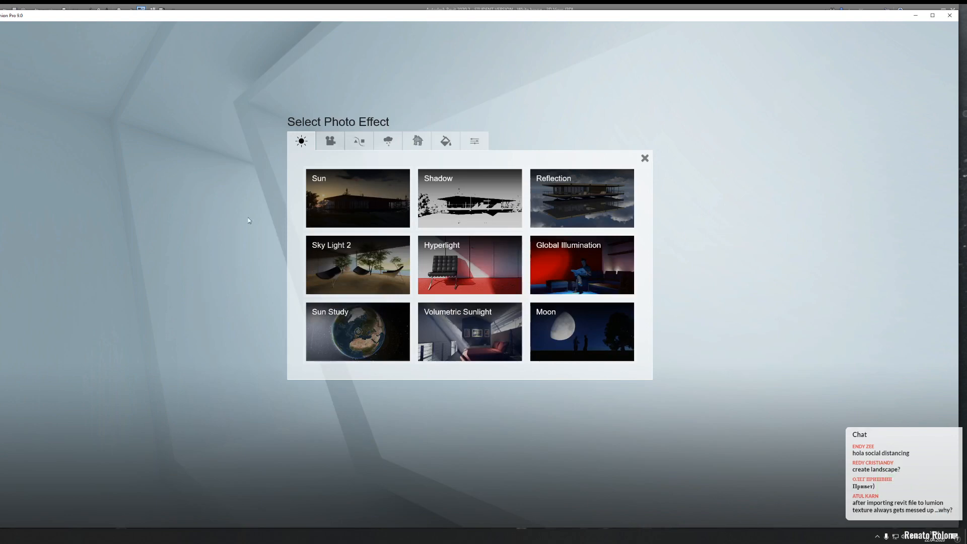
pyautogui.click(645, 158)
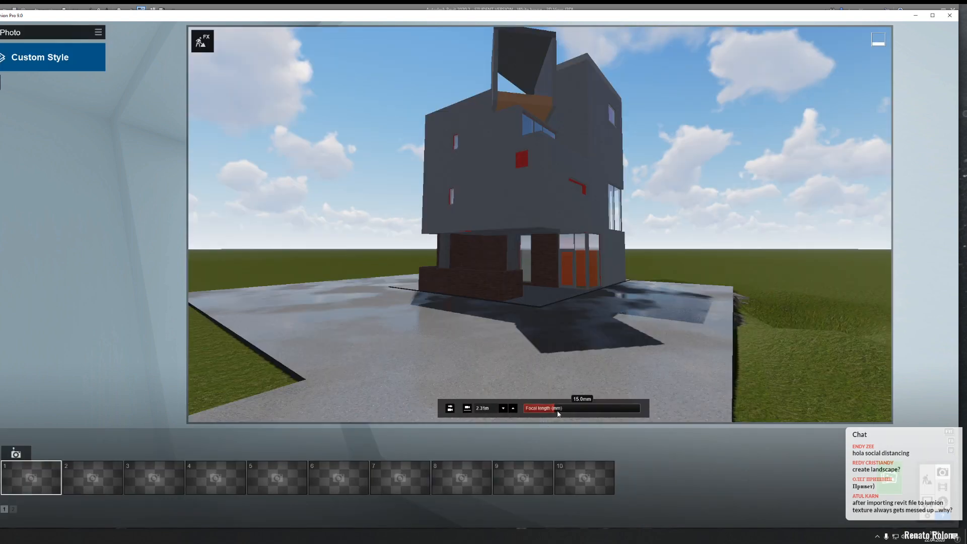
# Step: Set the photo camera's focal length to 95.1 mm and pull back to bring the house into view
pyautogui.moveTo(558, 414); pyautogui.dragTo(607, 405)
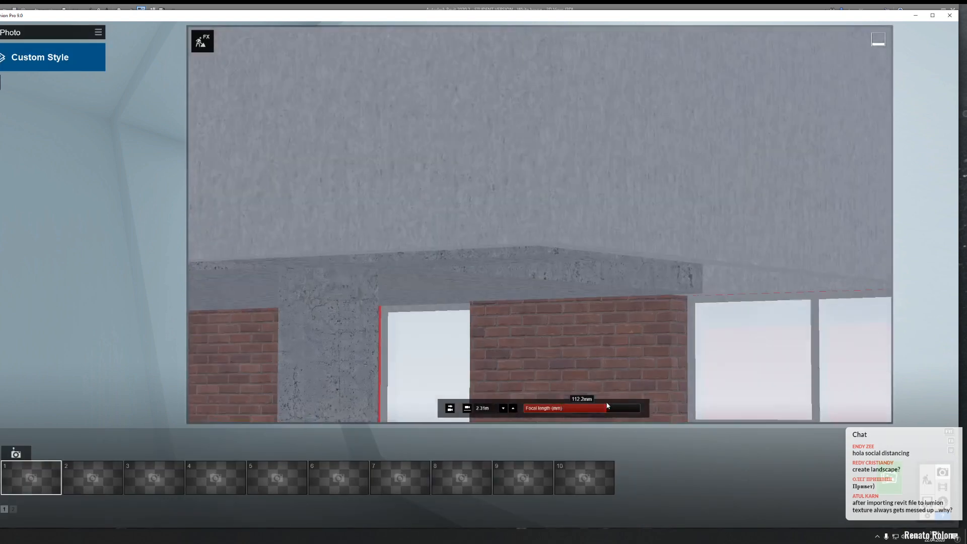
pyautogui.press('s')
pyautogui.moveTo(594, 302); pyautogui.dragTo(595, 348, button='right')
pyautogui.press('s')
pyautogui.press('a')
pyautogui.press('q')
pyautogui.moveTo(606, 411); pyautogui.dragTo(601, 410)
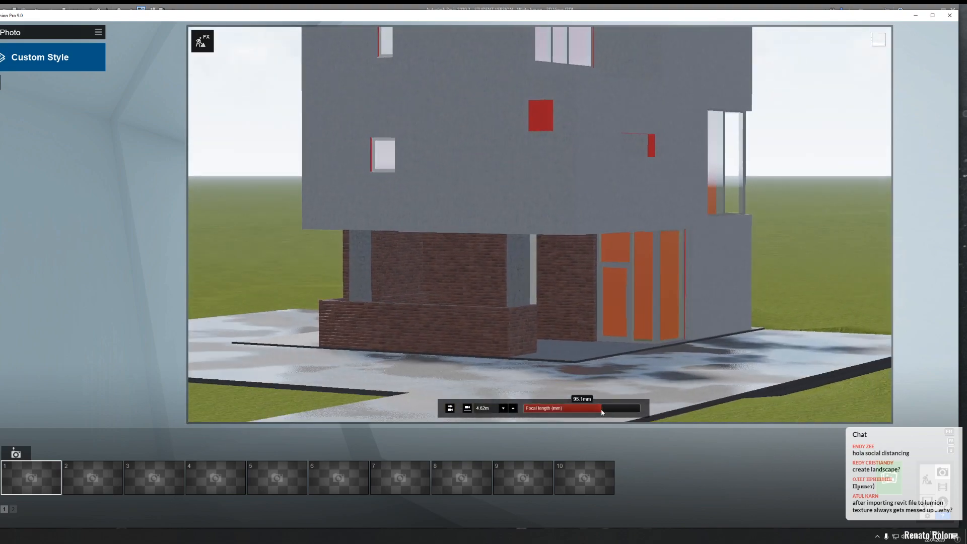
# Step: Raise the photo camera and move it back until the full height of the house fits in the frame
pyautogui.moveTo(572, 319)
pyautogui.mouseDown(button='right')
pyautogui.moveTo(574, 282)
pyautogui.moveTo(573, 316)
pyautogui.mouseUp(button='right')
pyautogui.press('q')
pyautogui.press('e')
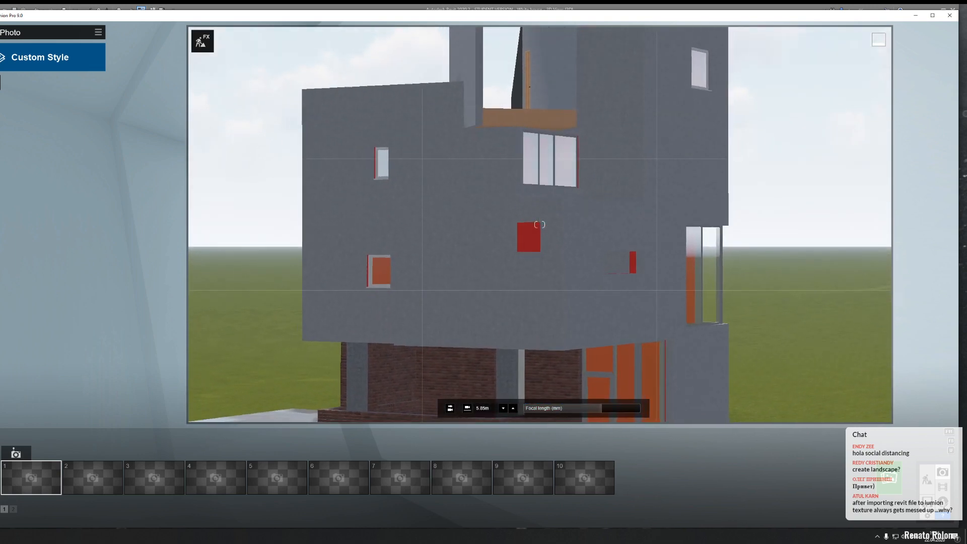
pyautogui.press('s')
pyautogui.press('a')
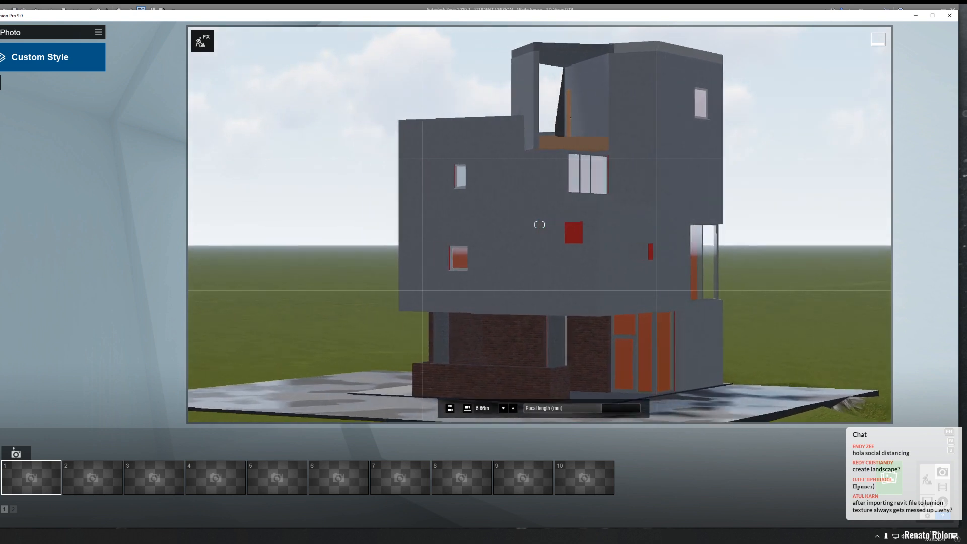
pyautogui.press('w')
pyautogui.moveTo(620, 87); pyautogui.dragTo(695, 93, button='right')
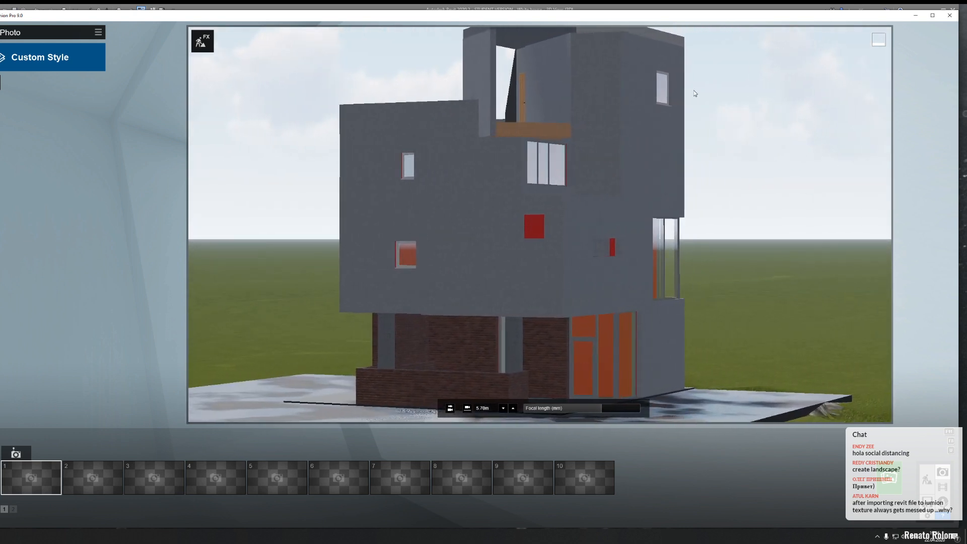
pyautogui.moveTo(565, 296); pyautogui.dragTo(581, 282, button='right')
pyautogui.press('s')
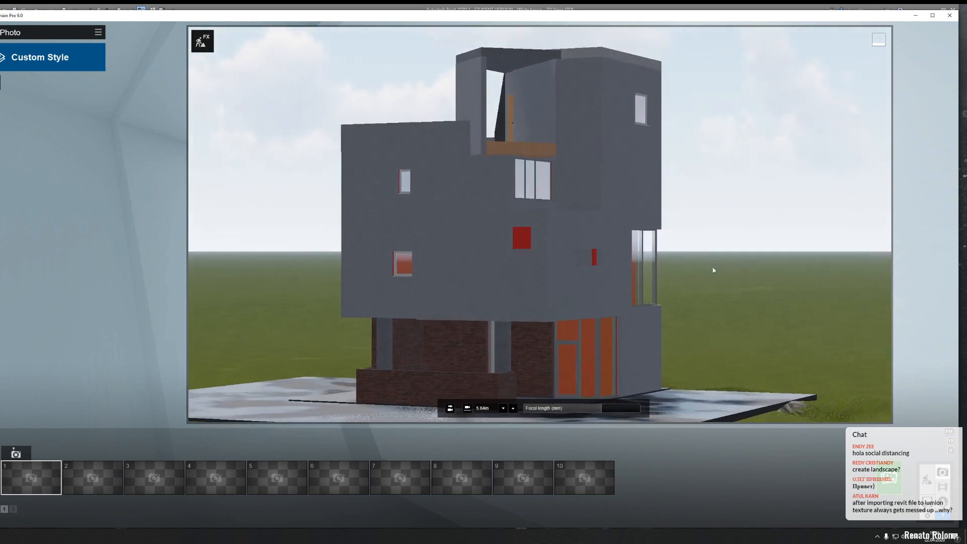
# Step: Center the house in a corner view, level the camera with the horizon and raise it to 5.95 m
pyautogui.moveTo(714, 270); pyautogui.dragTo(755, 286, button='right')
pyautogui.press('a')
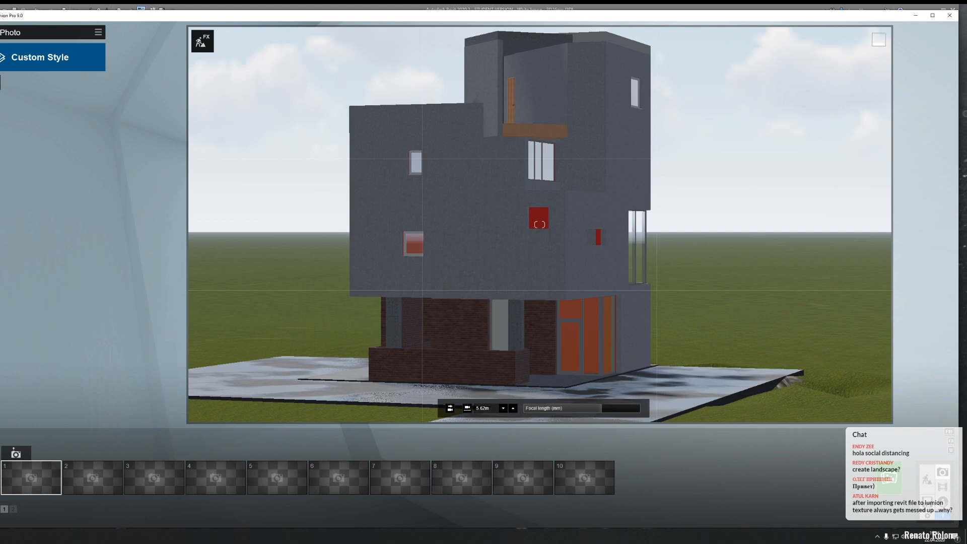
pyautogui.press('w')
pyautogui.moveTo(756, 286); pyautogui.dragTo(737, 276, button='right')
pyautogui.press('s')
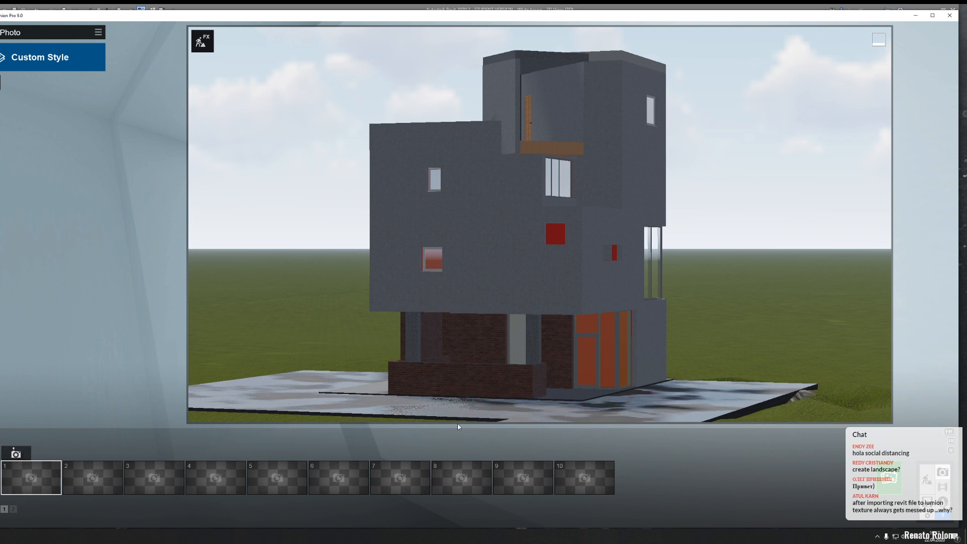
pyautogui.click(452, 409)
pyautogui.press('q')
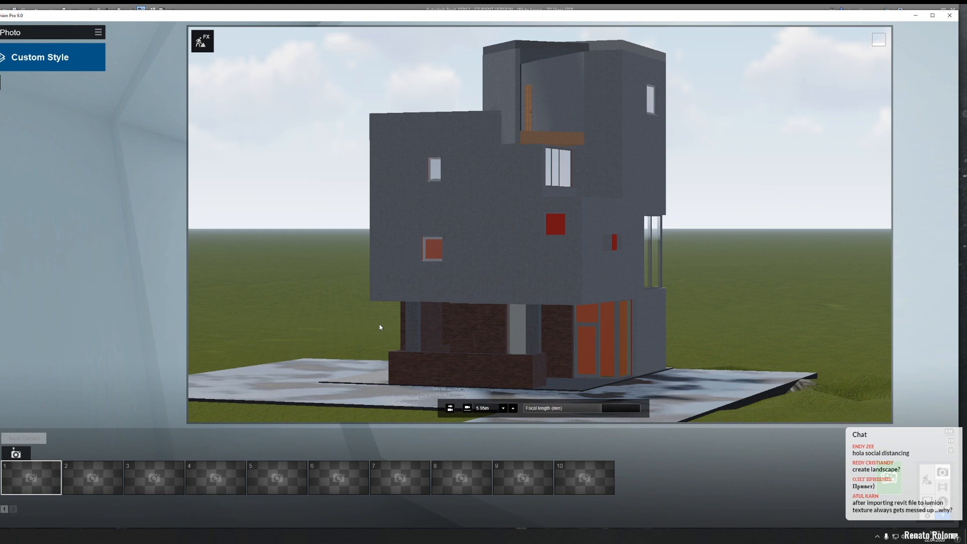
# Step: Lower the photo camera to 2.38 m, frame the whole house from a low corner angle and store the view in photo slot 1
pyautogui.press('e')
pyautogui.moveTo(490, 257)
pyautogui.mouseDown(button='right')
pyautogui.moveTo(507, 204)
pyautogui.moveTo(538, 214)
pyautogui.moveTo(539, 206)
pyautogui.moveTo(539, 221)
pyautogui.mouseUp(button='right')
pyautogui.press('w')
pyautogui.press('q')
pyautogui.press('e')
pyautogui.press('e')
pyautogui.press('w')
pyautogui.press('q')
pyautogui.press('s')
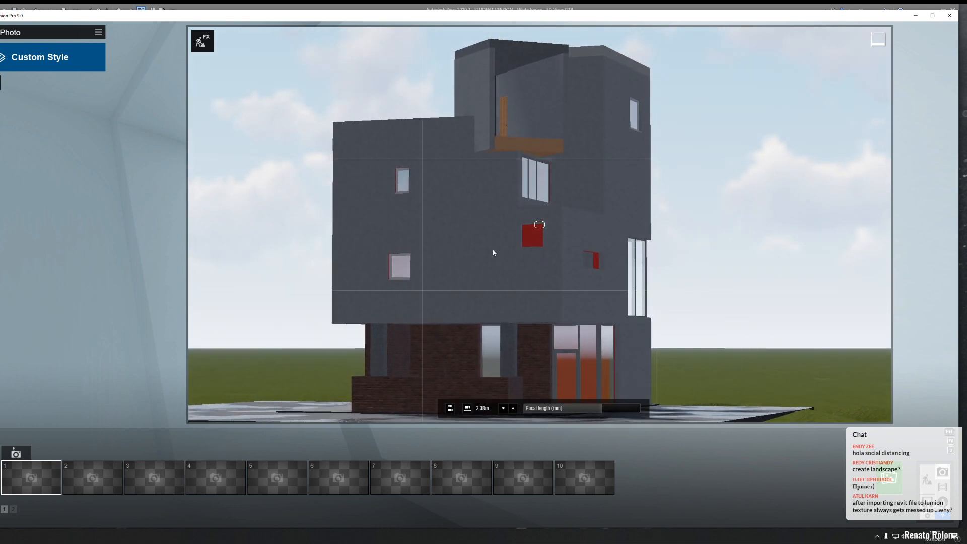
pyautogui.click(18, 453)
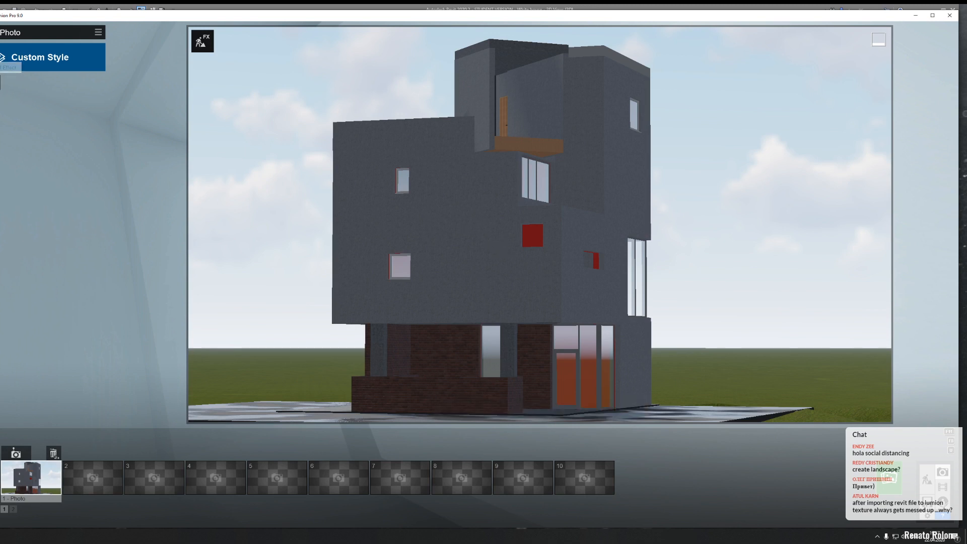
# Step: Add the Real Skies effect to the photo and set its heading to about 165.3 so sunlight hits the side facade
pyautogui.click(202, 40)
pyautogui.click(387, 142)
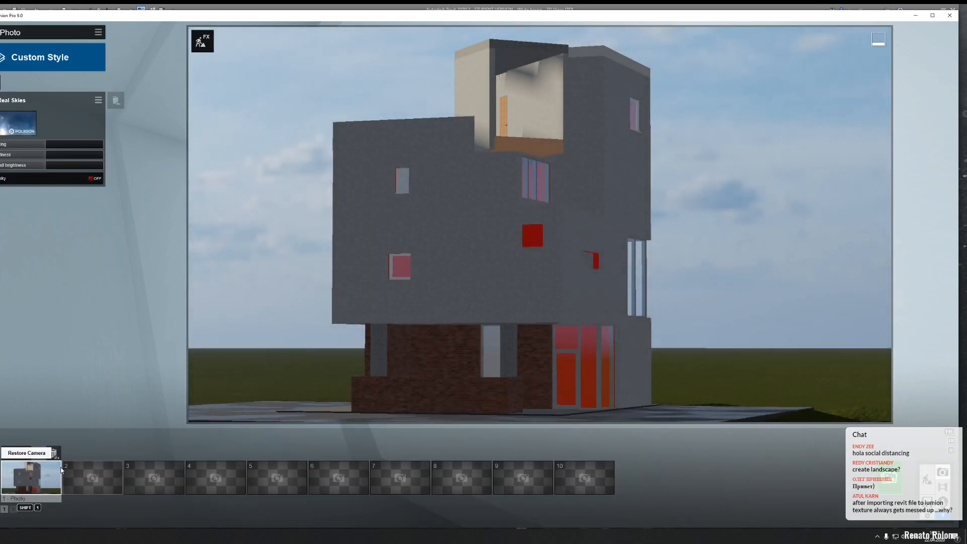
pyautogui.moveTo(39, 149); pyautogui.dragTo(56, 158)
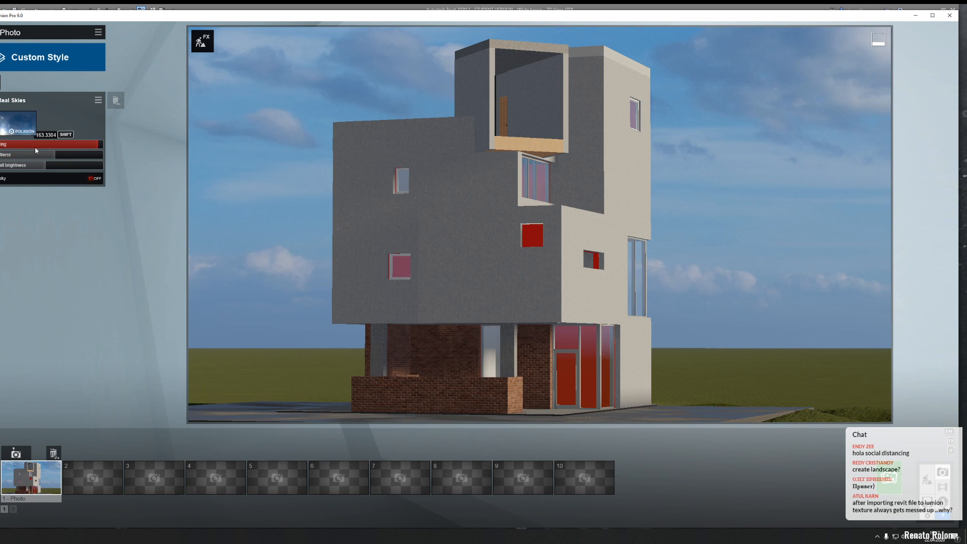
pyautogui.moveTo(37, 150); pyautogui.dragTo(39, 150)
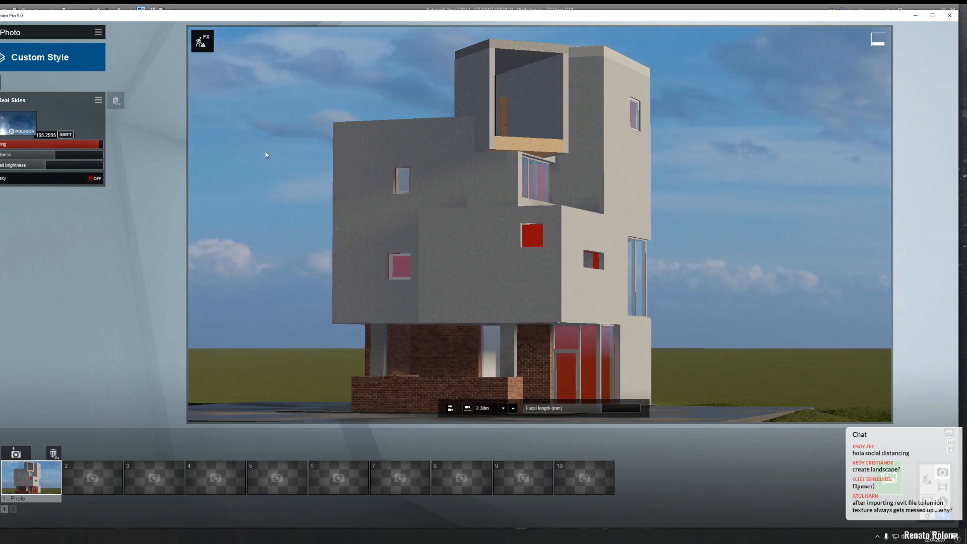
# Step: Add the Shadow effect to the photo with the Ultra Sharp shadow type and fine detail shadows on
pyautogui.click(21, 96)
pyautogui.click(310, 141)
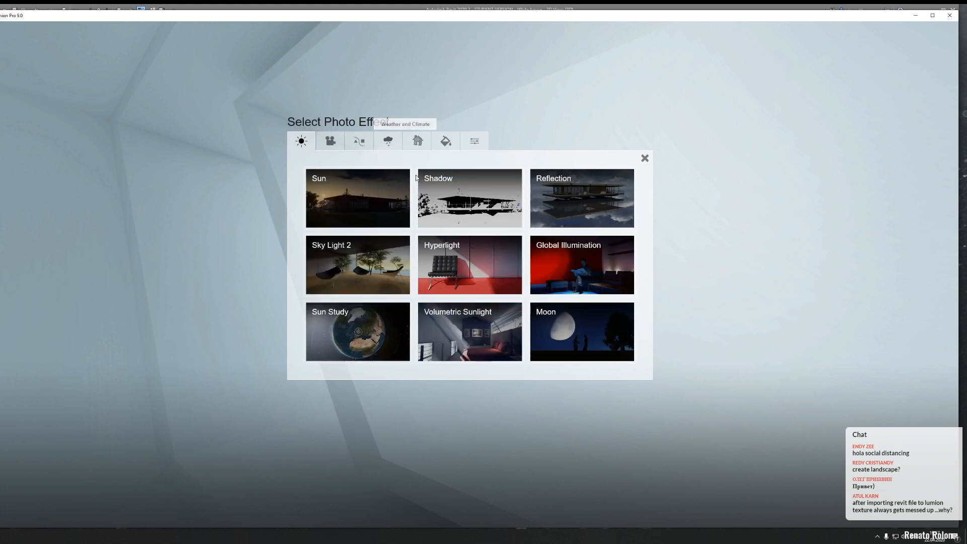
pyautogui.click(447, 191)
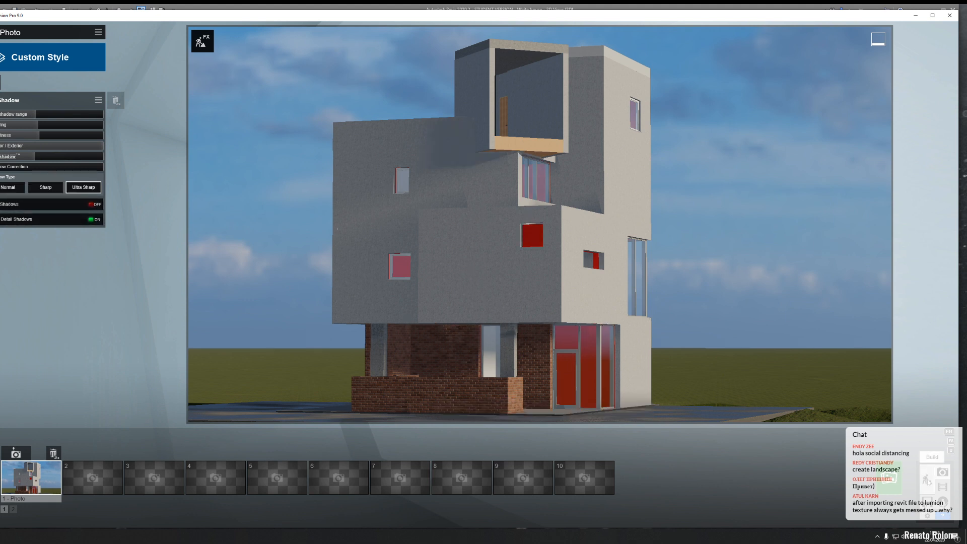
# Step: Return to Build mode with the material editor active and enter the red-walled room inside the house
pyautogui.click(929, 481)
pyautogui.press('w')
pyautogui.moveTo(543, 302); pyautogui.dragTo(547, 325, button='right')
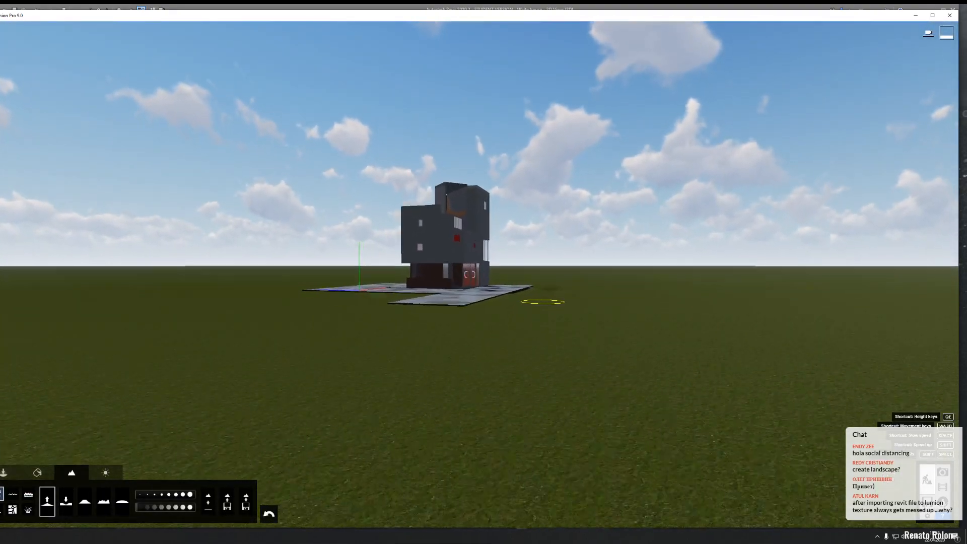
pyautogui.click(37, 472)
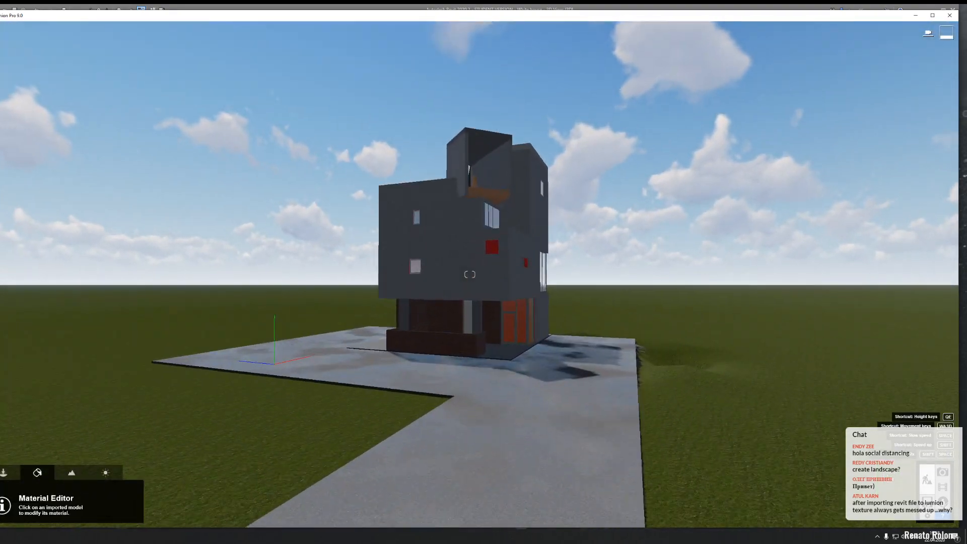
pyautogui.press('w')
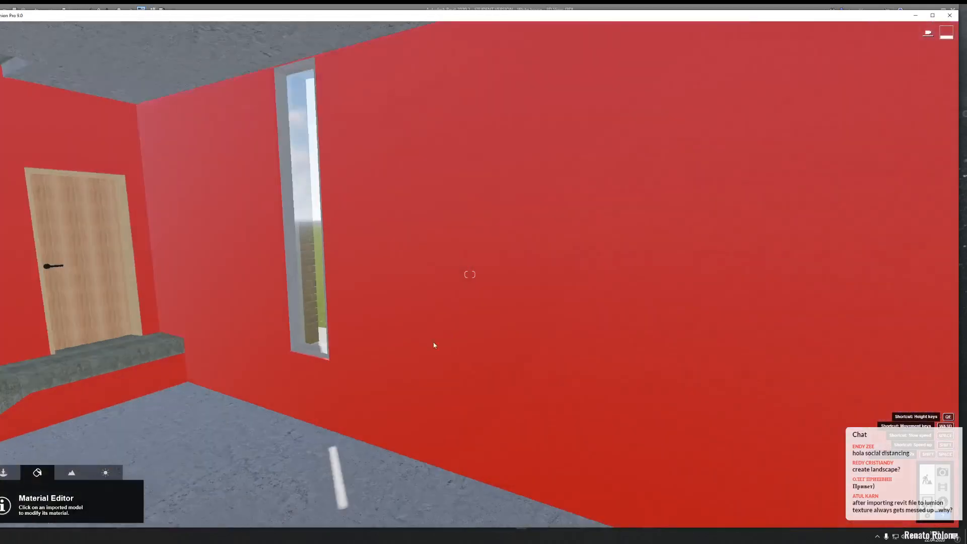
pyautogui.moveTo(433, 345); pyautogui.dragTo(406, 350, button='right')
# Step: Open PureRef over the scene and load the recent reference board White Nest Housing.pur
pyautogui.press('super')
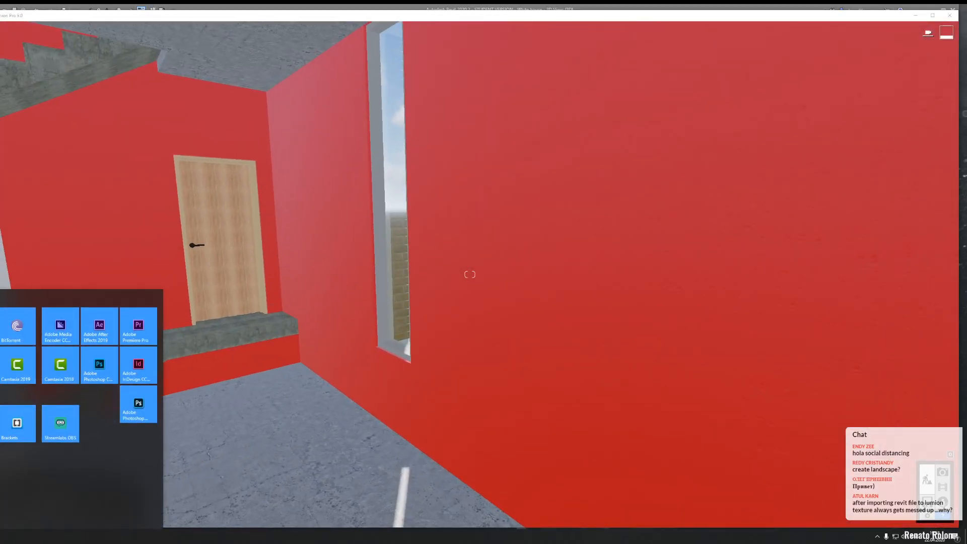
pyautogui.press('super')
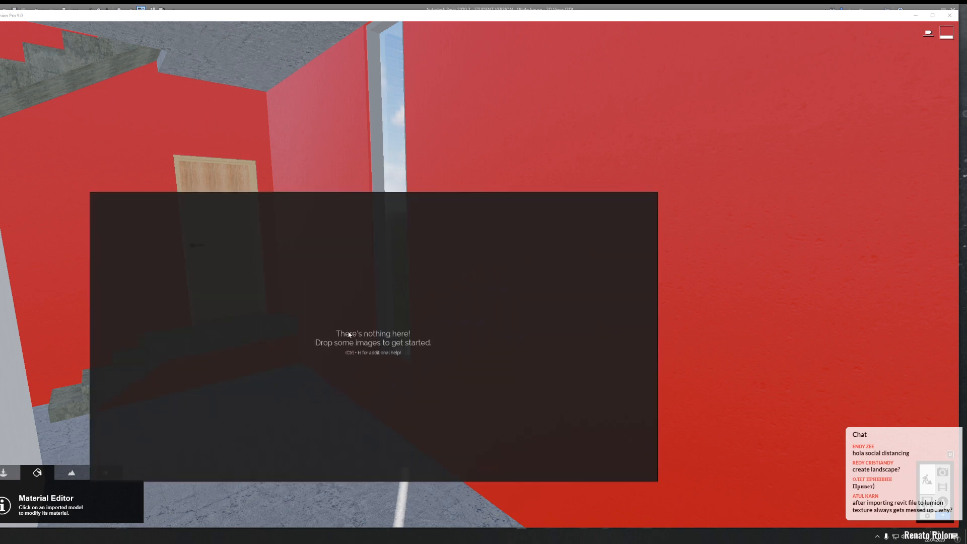
pyautogui.rightClick(348, 335)
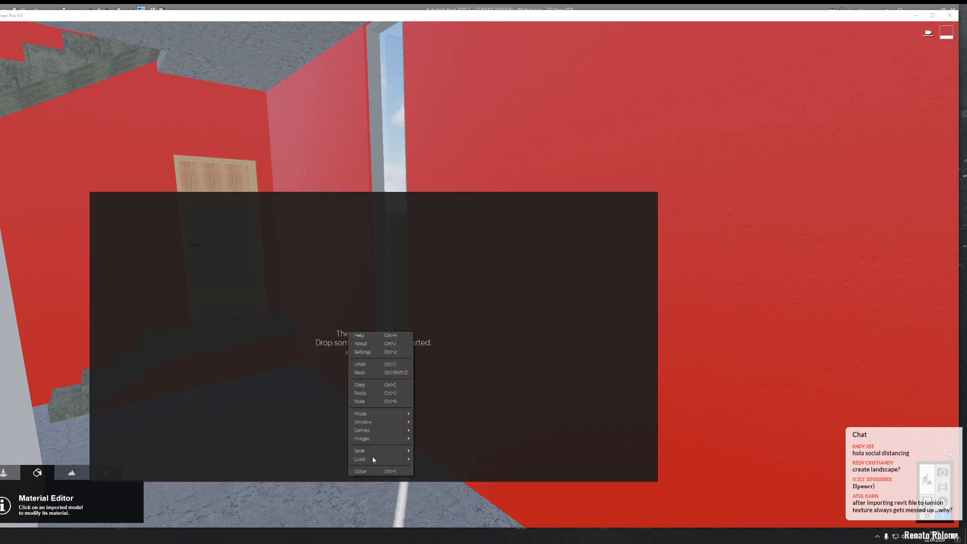
pyautogui.moveTo(395, 458)
pyautogui.moveTo(451, 470)
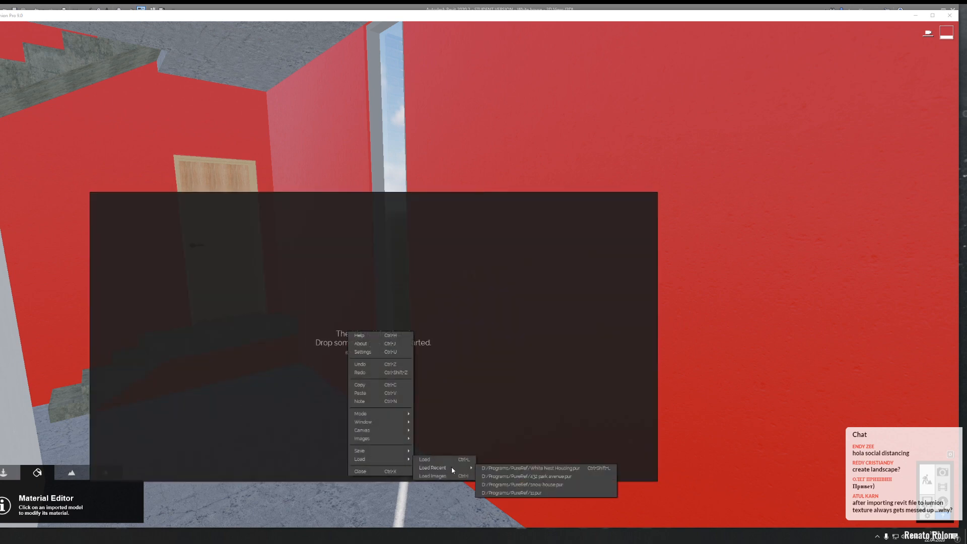
pyautogui.click(529, 468)
# Step: Examine the interior reference photos for the wall, floor and wood finishes of the living room, stairs, deck and bedroom
pyautogui.scroll(-15, 423, 340)
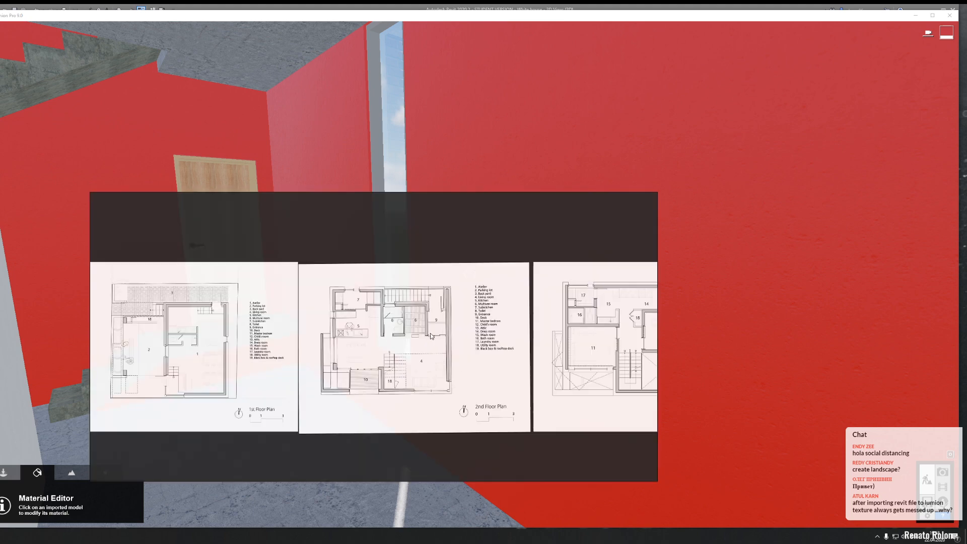
pyautogui.scroll(7, 397, 345)
pyautogui.scroll(10, 398, 346)
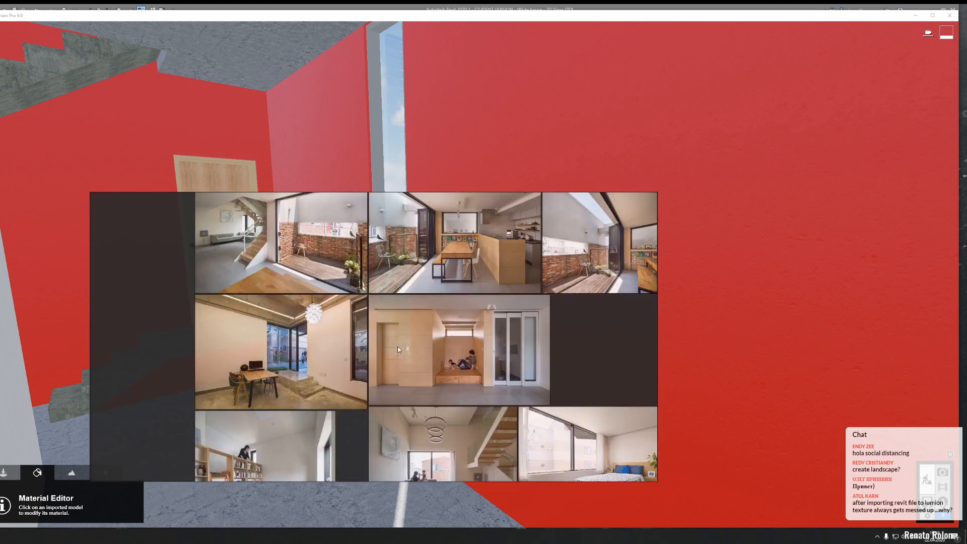
pyautogui.scroll(4, 370, 419)
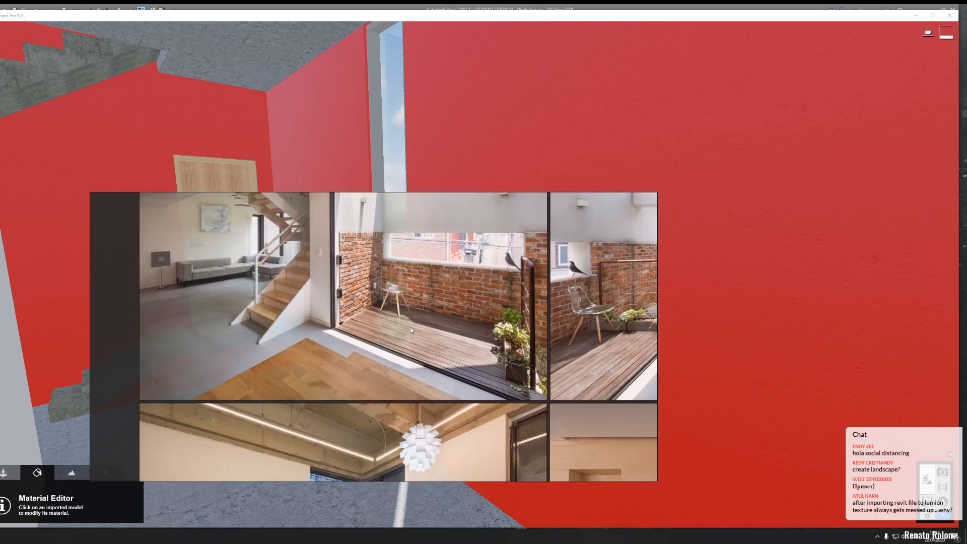
pyautogui.scroll(-2, 534, 394)
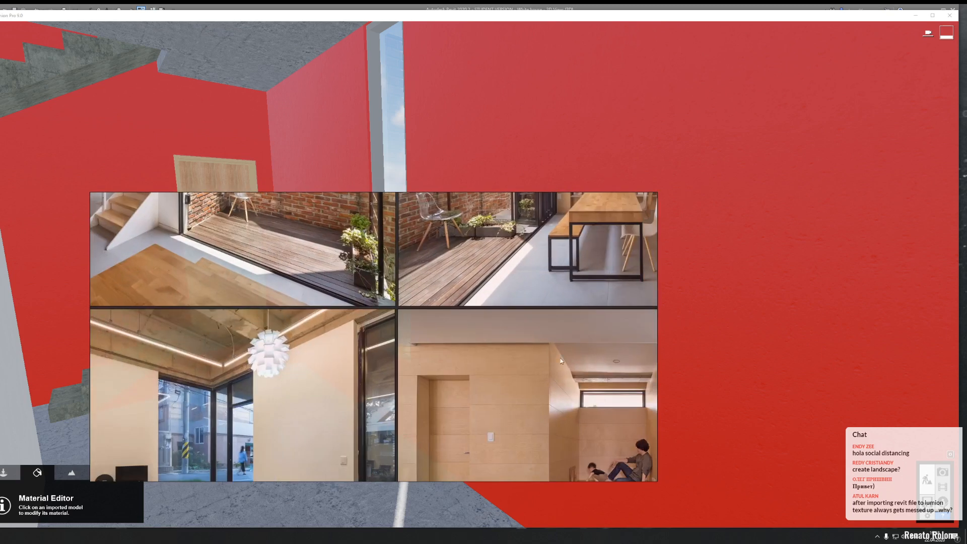
pyautogui.scroll(5, 529, 369)
pyautogui.scroll(-2, 504, 375)
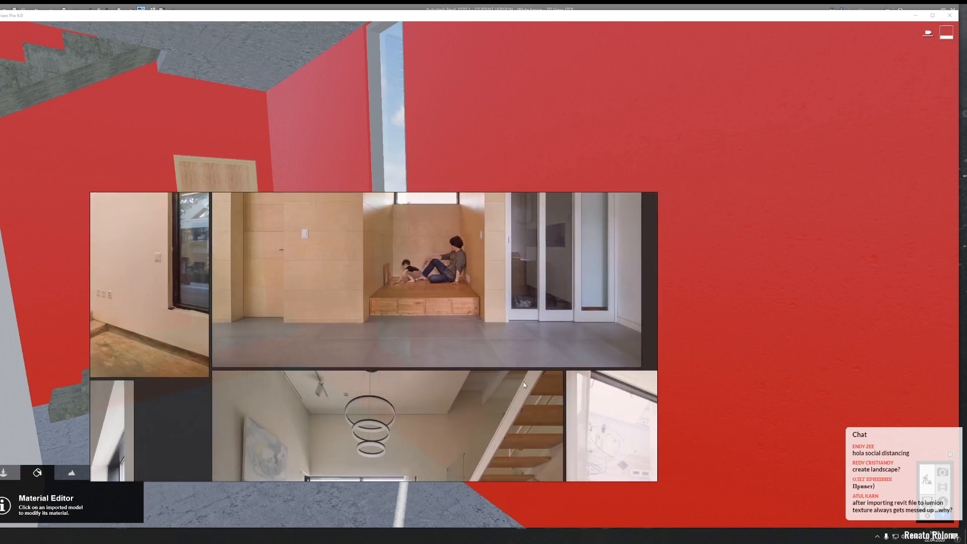
pyautogui.scroll(3, 483, 367)
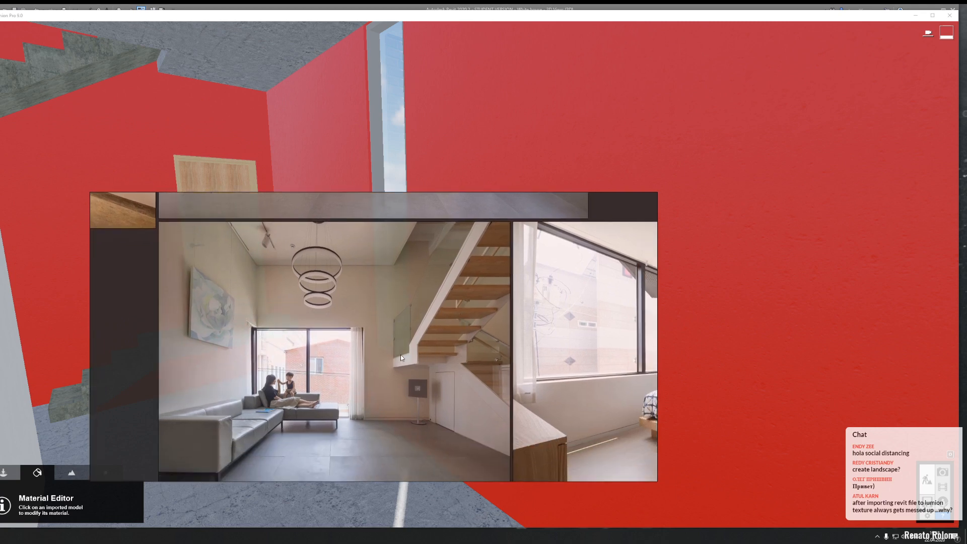
pyautogui.scroll(-2, 401, 354)
pyautogui.scroll(4, 468, 373)
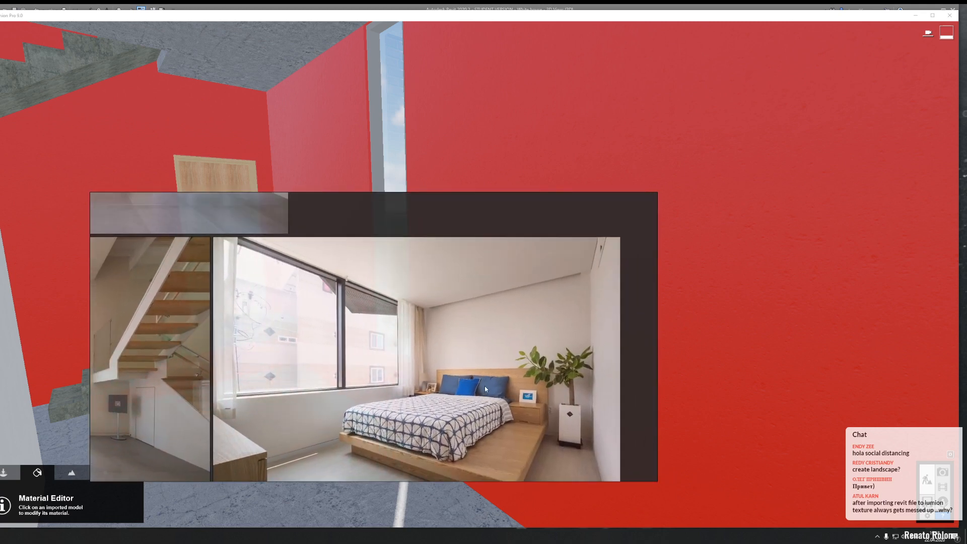
pyautogui.moveTo(485, 386); pyautogui.dragTo(507, 292, button='middle')
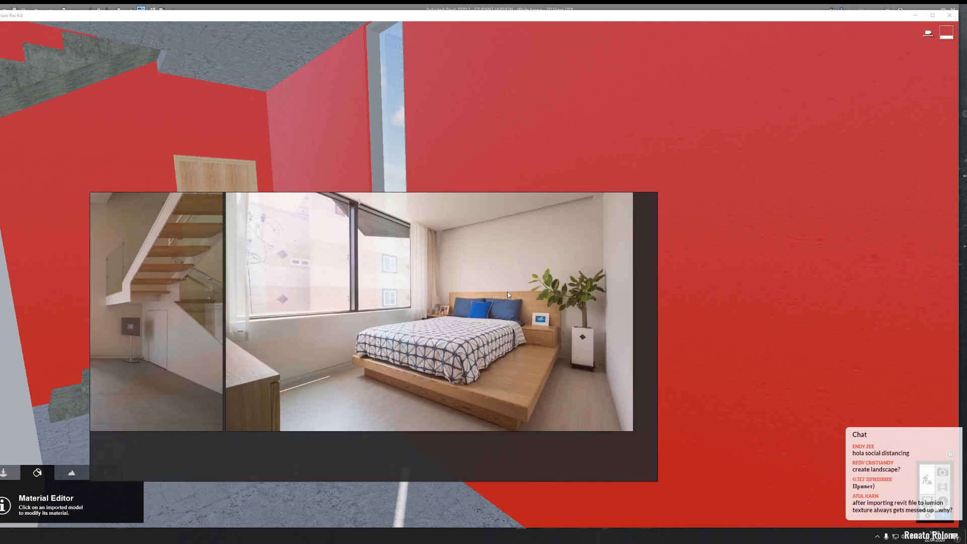
# Step: Back in Lumion, replace the red ST-Wall-EX-Concrete wall material with the indoor plaster Plaster 011 1024 and save the changes
pyautogui.click(506, 139)
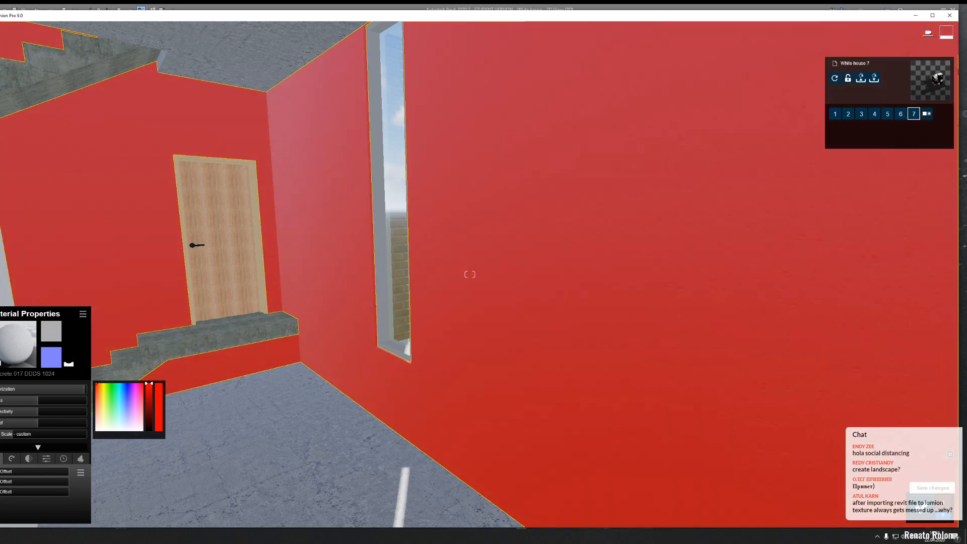
pyautogui.click(923, 507)
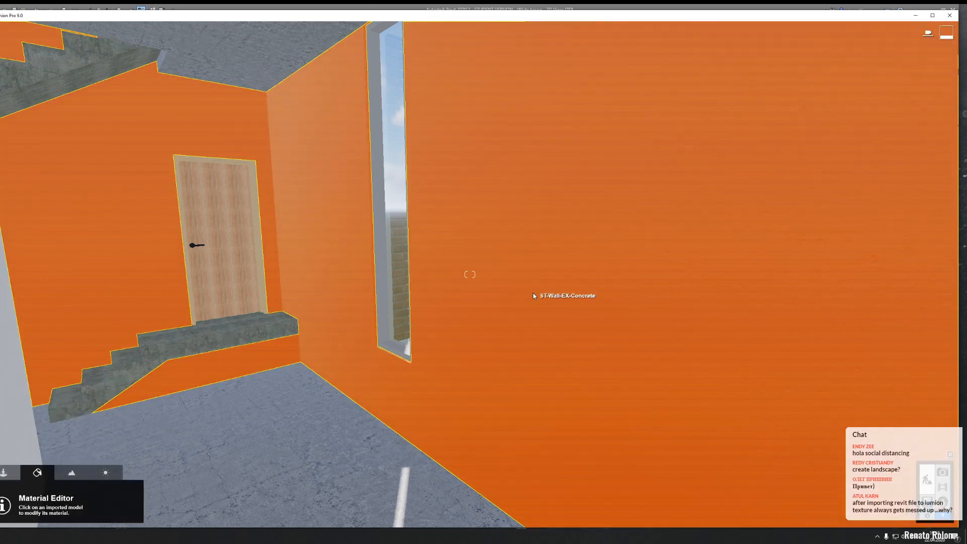
pyautogui.click(534, 295)
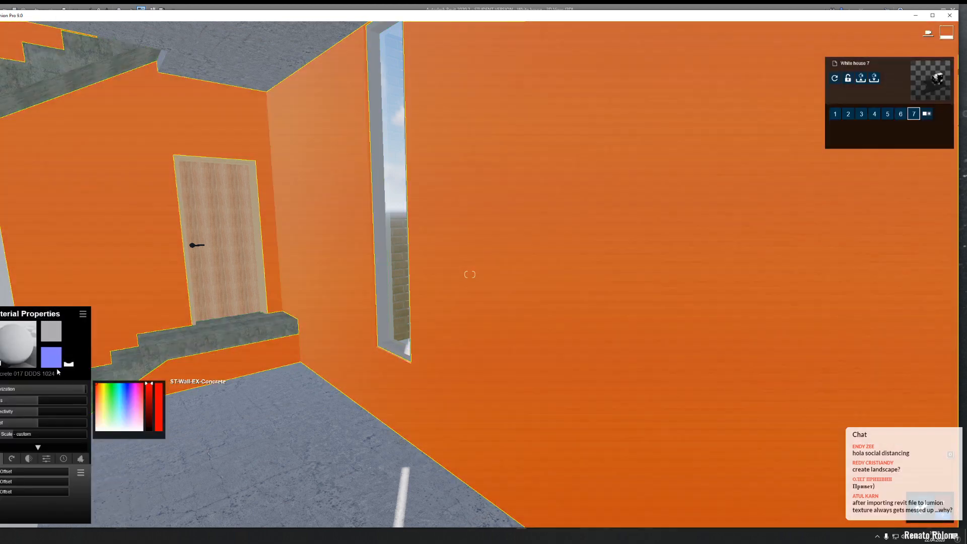
pyautogui.click(31, 351)
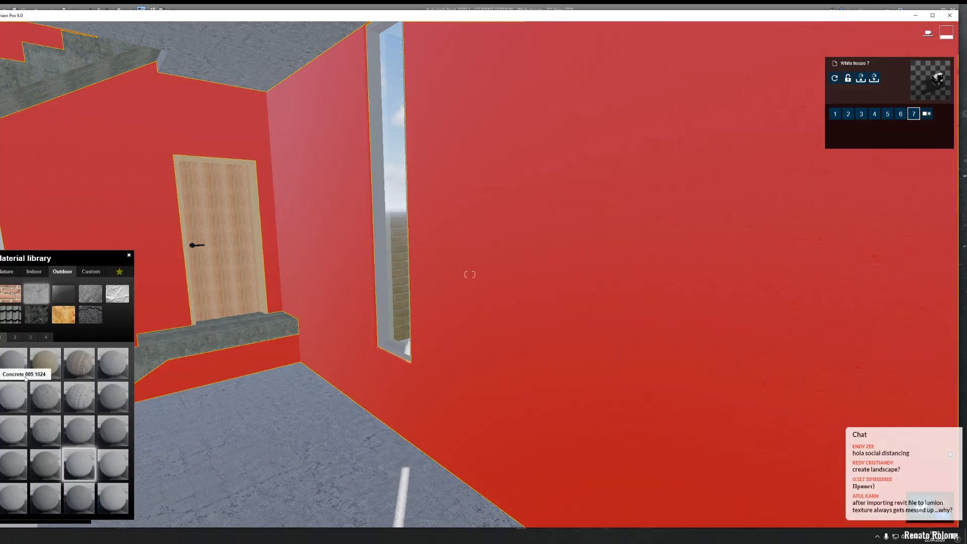
pyautogui.click(116, 300)
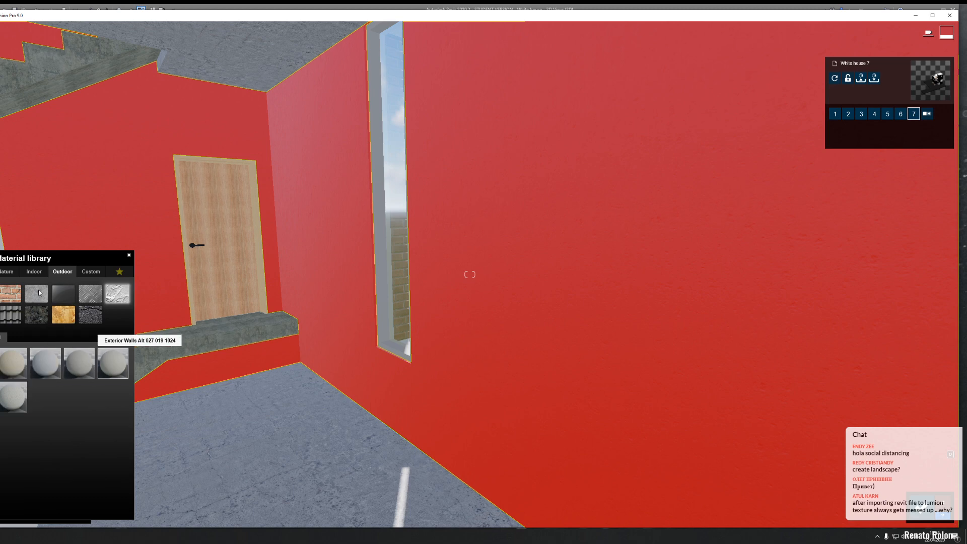
pyautogui.click(43, 273)
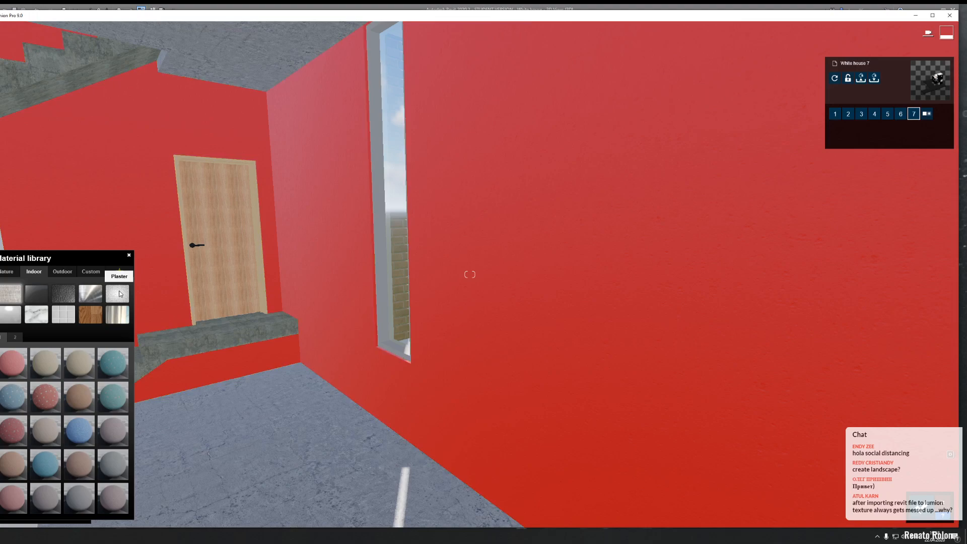
pyautogui.click(117, 294)
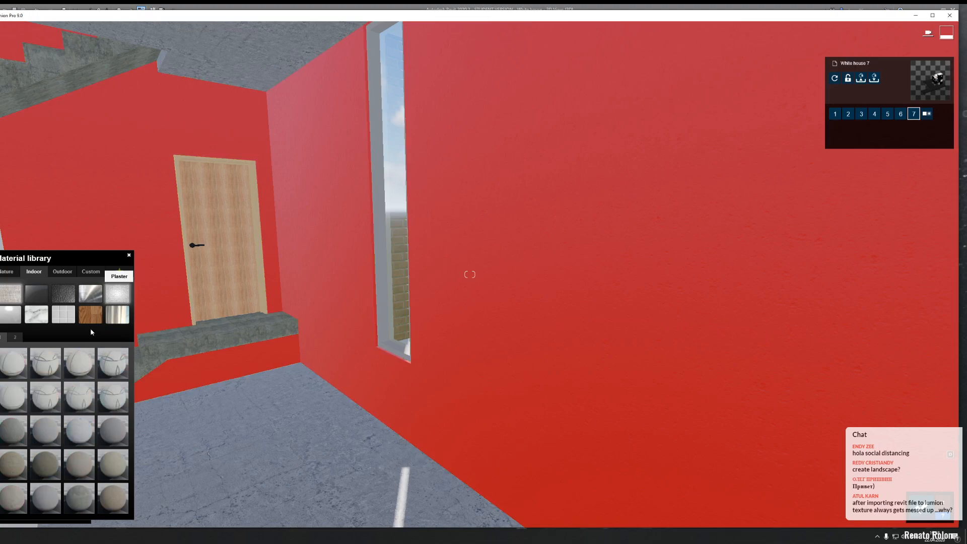
pyautogui.click(60, 496)
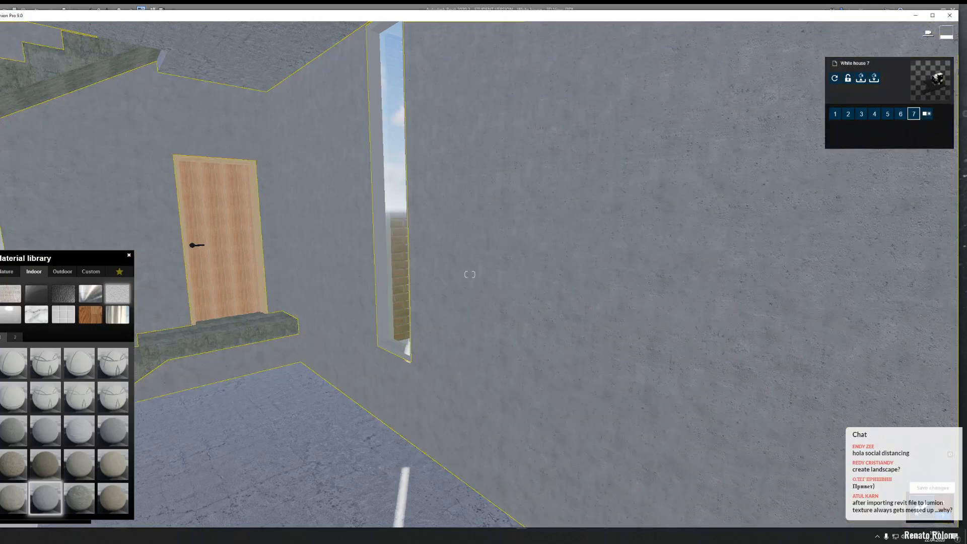
pyautogui.click(922, 507)
# Step: Apply the indoor plaster Plaster 011 1024 to the IN-Gypsum Wall Board partition in the middle of the room
pyautogui.moveTo(524, 414); pyautogui.dragTo(380, 315, button='right')
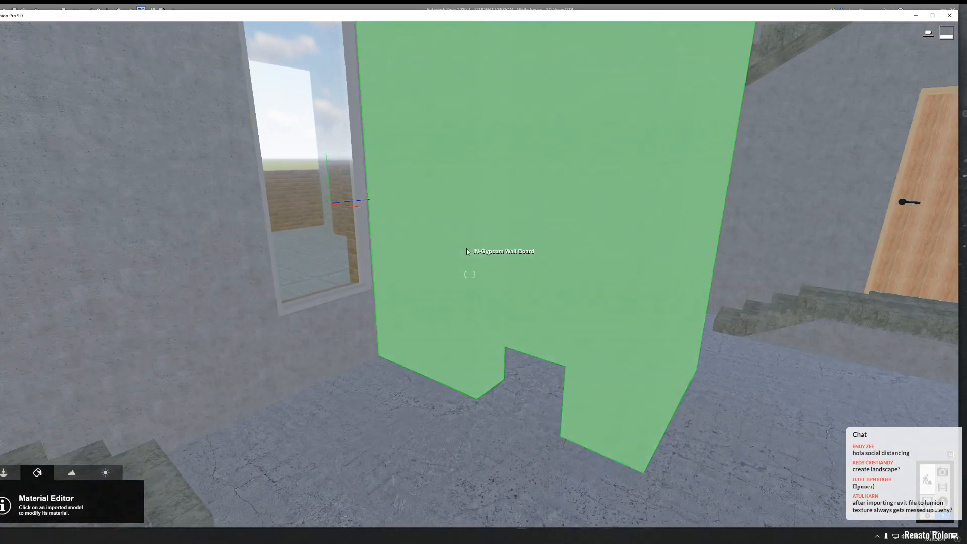
pyautogui.click(429, 265)
pyautogui.moveTo(374, 389); pyautogui.dragTo(252, 382, button='right')
pyautogui.press('w')
pyautogui.press('s')
pyautogui.click(34, 271)
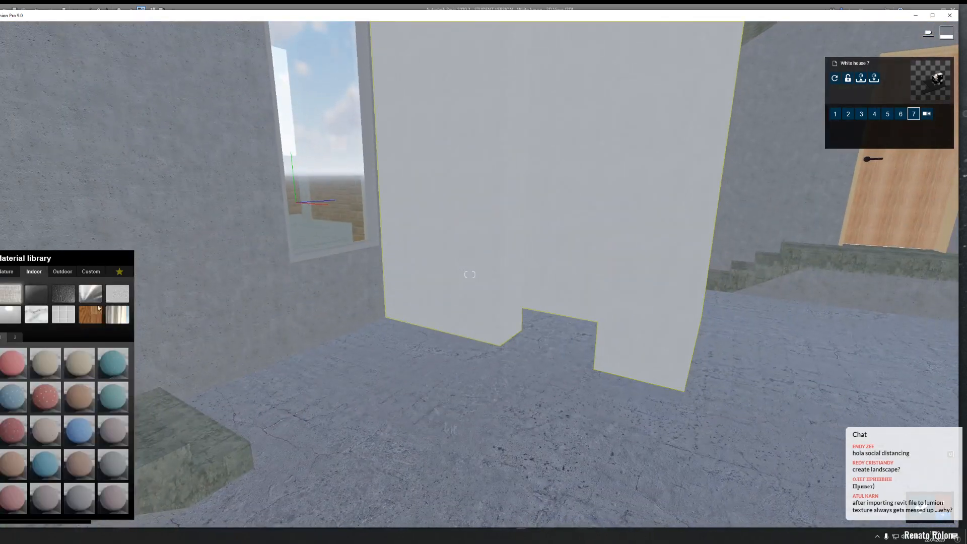
pyautogui.click(120, 301)
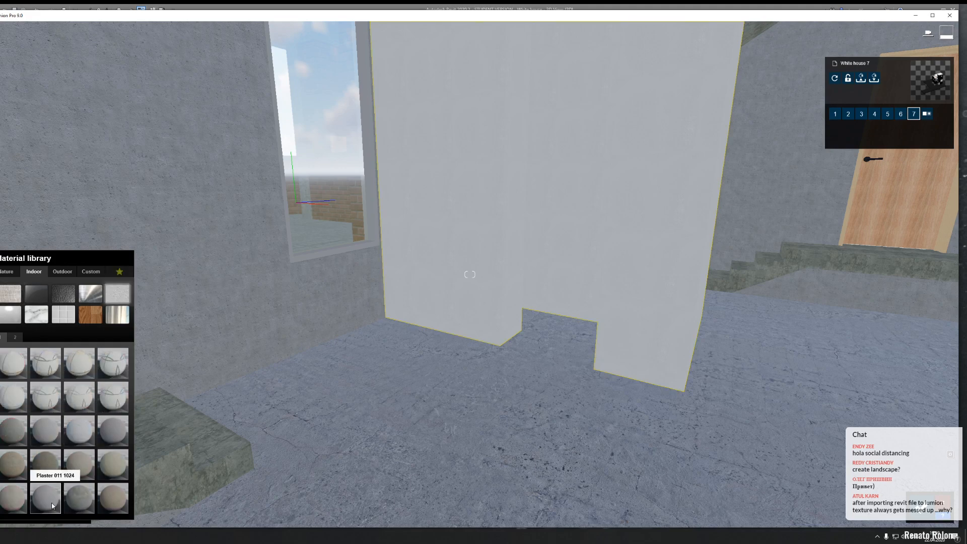
pyautogui.moveTo(450, 368); pyautogui.dragTo(469, 228, button='right')
pyautogui.press('w')
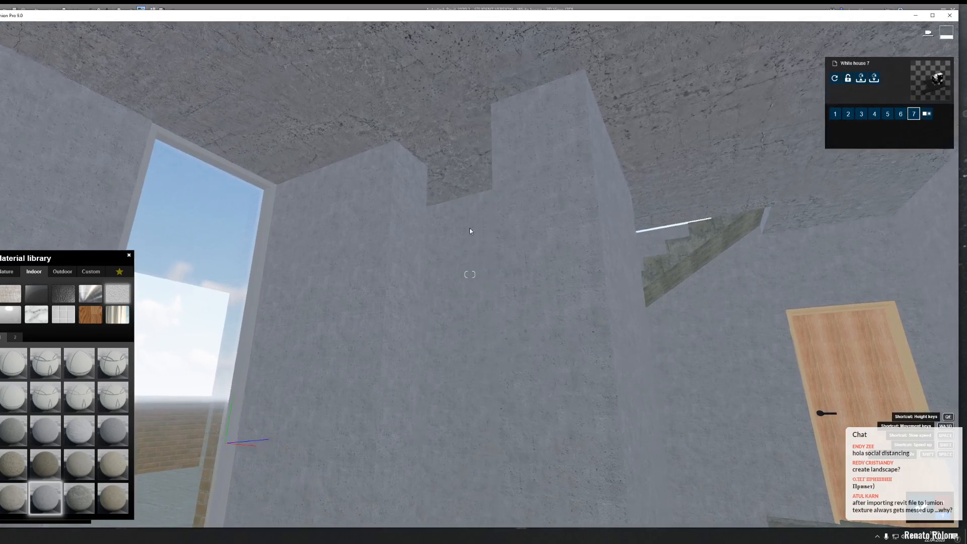
# Step: Outside the house, assign the outdoor wood material Wood 016 1024 to the wooden balcony band below the rooftop opening
pyautogui.press('w')
pyautogui.moveTo(445, 387); pyautogui.dragTo(624, 287, button='right')
pyautogui.press('w')
pyautogui.press('s')
pyautogui.press('s')
pyautogui.press('a')
pyautogui.moveTo(493, 267); pyautogui.dragTo(549, 297, button='right')
pyautogui.click(425, 231)
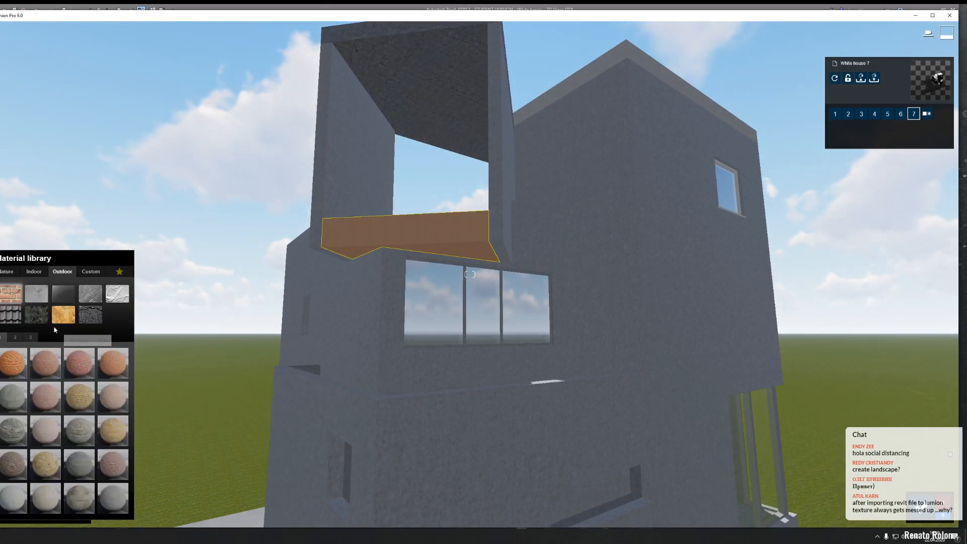
pyautogui.click(62, 317)
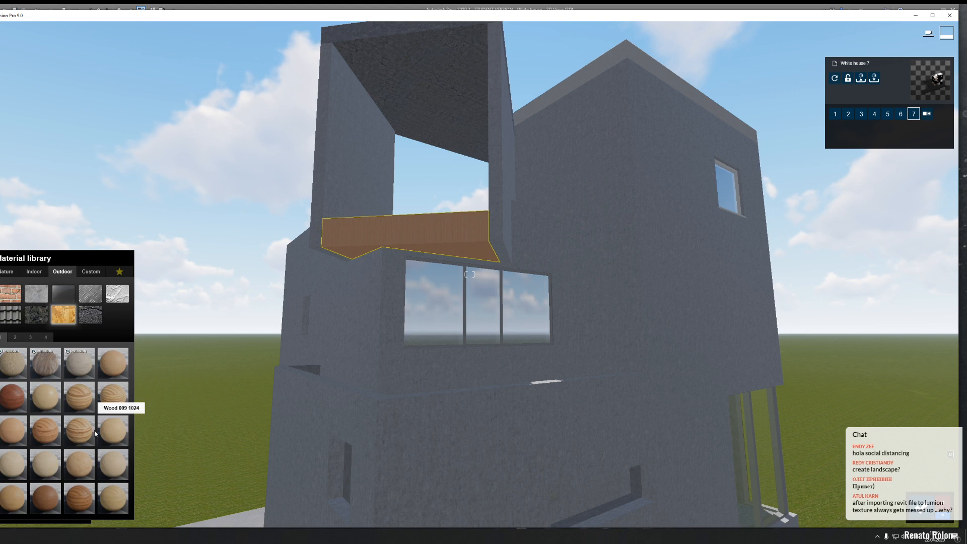
pyautogui.click(80, 500)
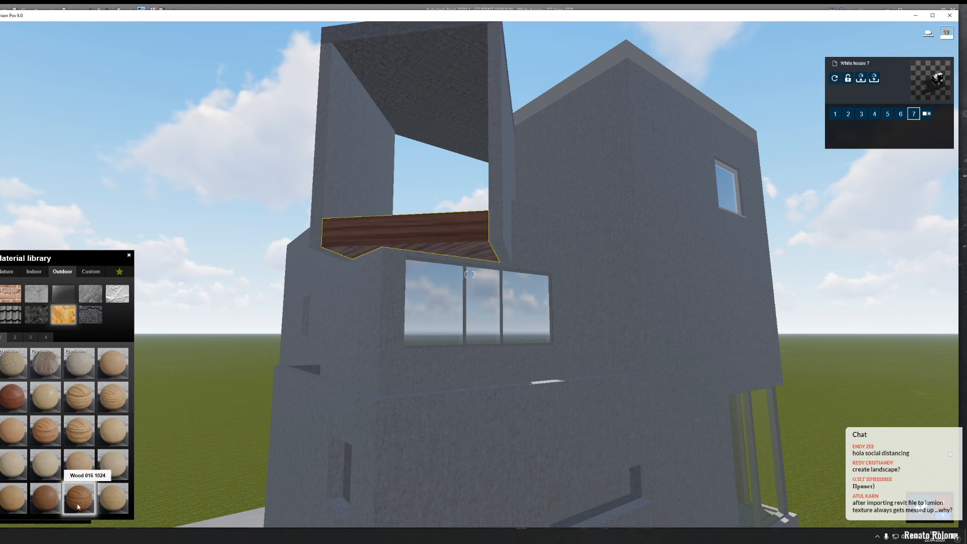
# Step: Apply the outdoor Wood 015 DDDS 1024 material to the floor slab of the projecting upper balcony
pyautogui.click(45, 498)
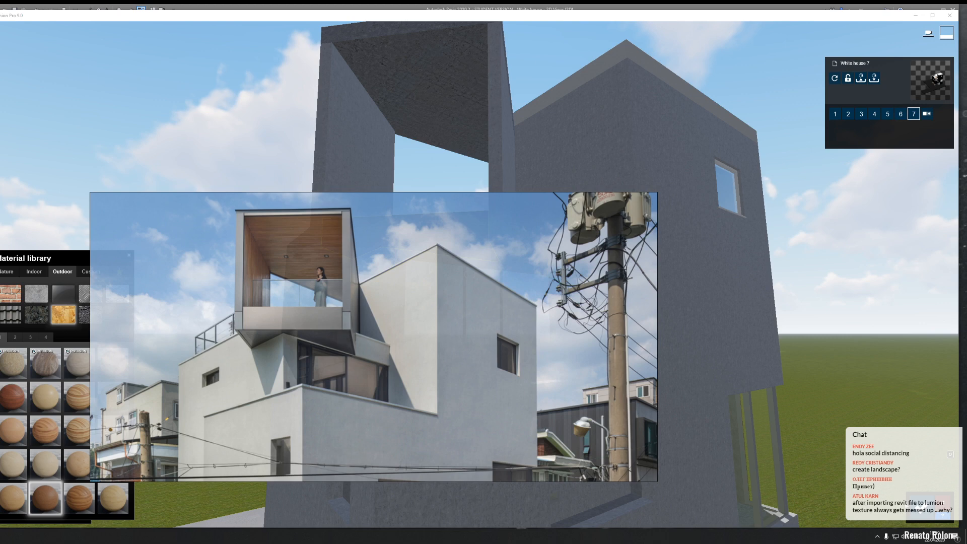
pyautogui.click(619, 299)
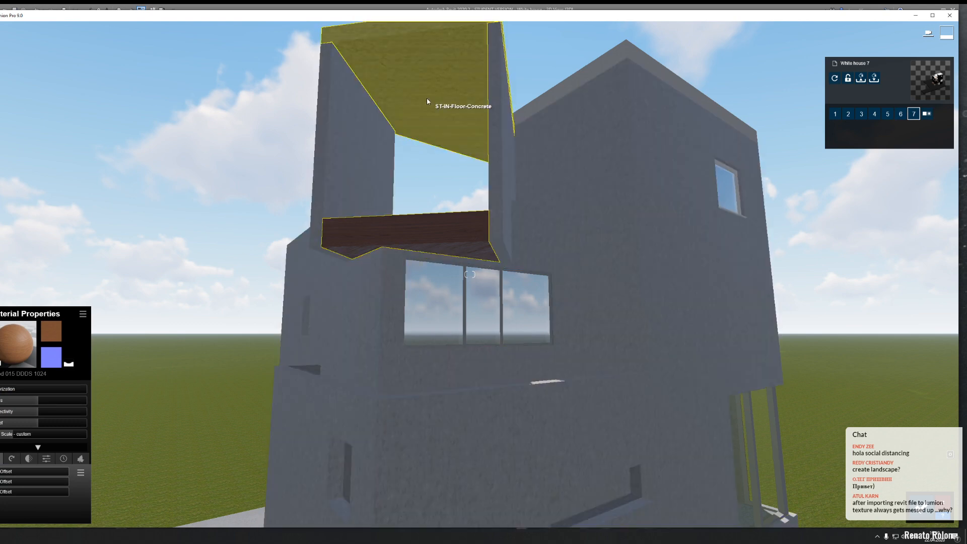
# Step: Examine the balcony's concrete ceiling material and compare the balcony with the reference photo of the house
pyautogui.press('w')
pyautogui.moveTo(420, 56); pyautogui.dragTo(507, 286, button='right')
pyautogui.press('w')
pyautogui.press('a')
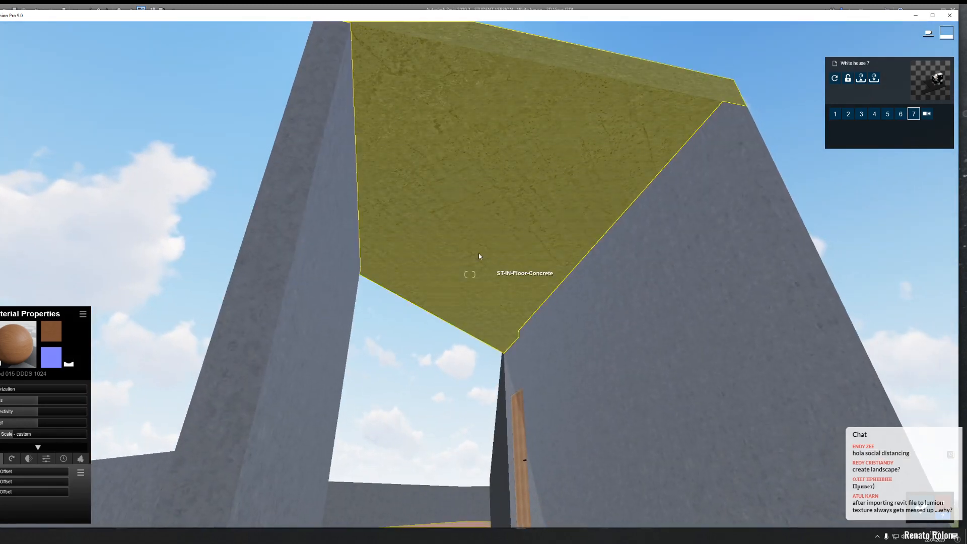
pyautogui.press('s')
pyautogui.press('d')
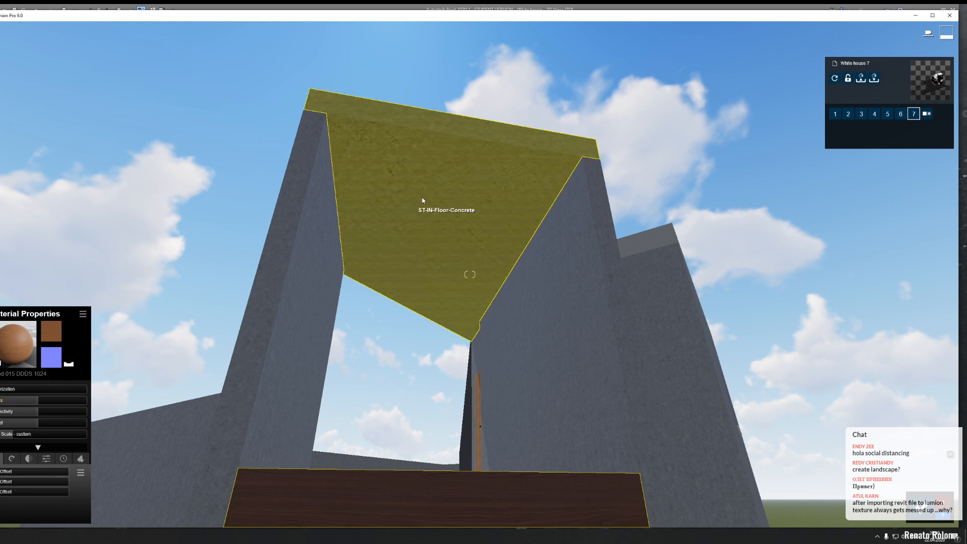
pyautogui.click(436, 239)
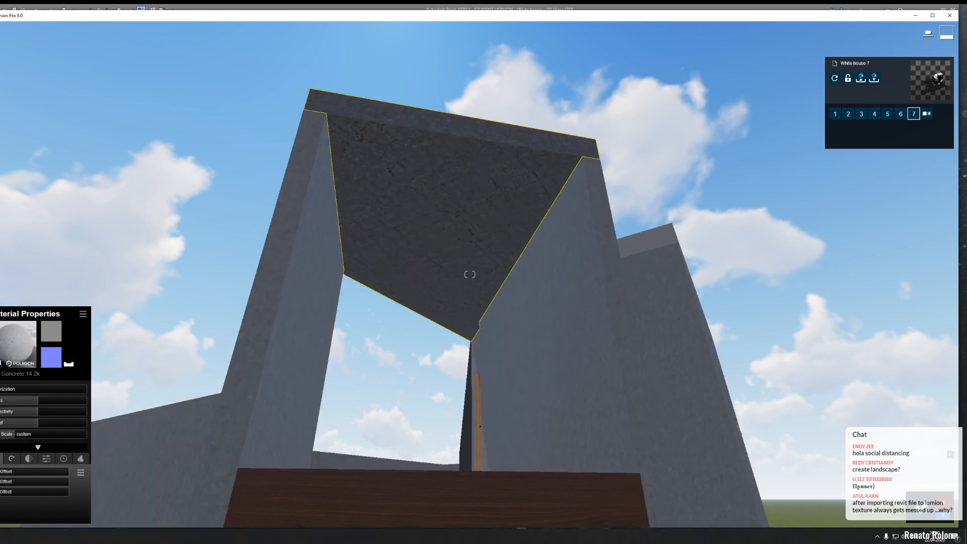
pyautogui.hotkey('alt', 'Tab')
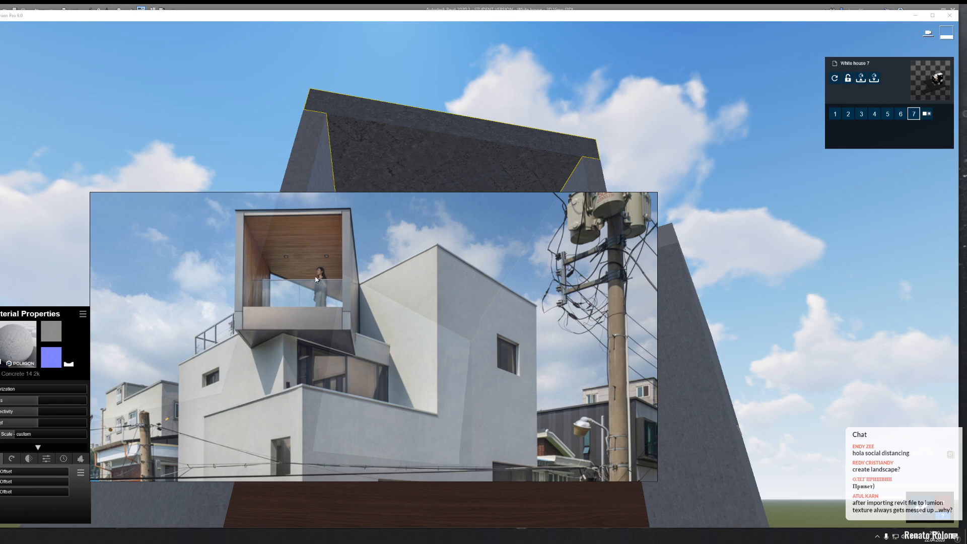
pyautogui.rightClick(781, 368)
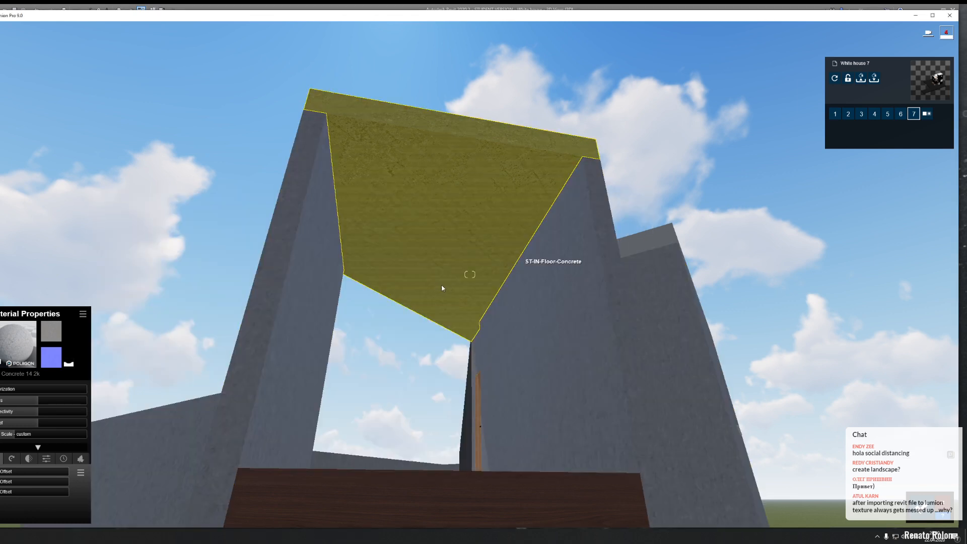
# Step: Apply a dark metal from the third page of outdoor metals to the aluminium frame of the three-pane window
pyautogui.moveTo(442, 286); pyautogui.dragTo(495, 354, button='right')
pyautogui.press('s')
pyautogui.press('w')
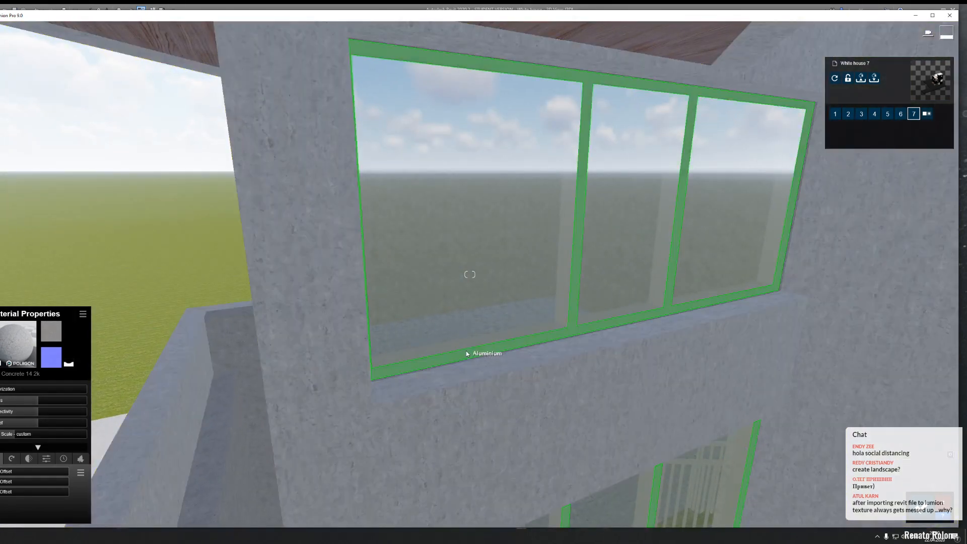
pyautogui.click(468, 351)
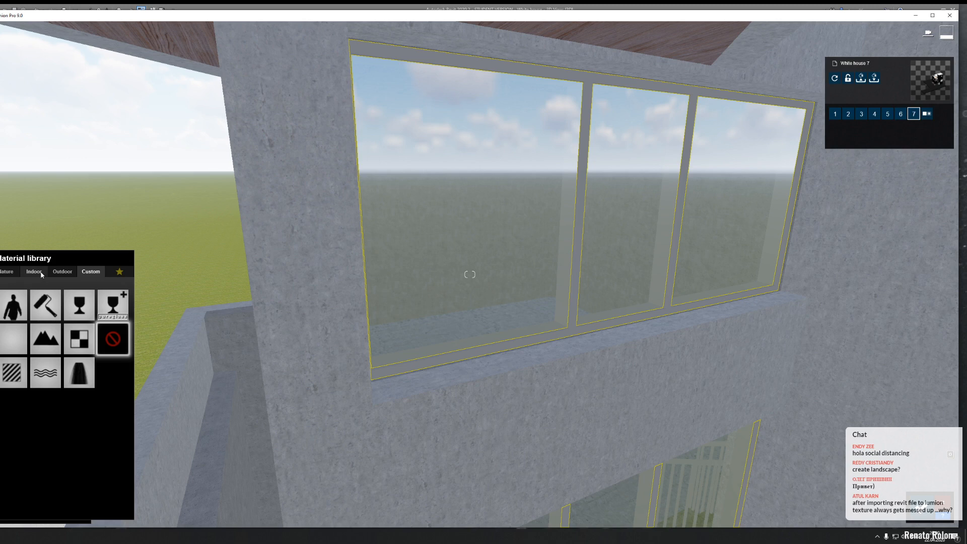
pyautogui.click(63, 272)
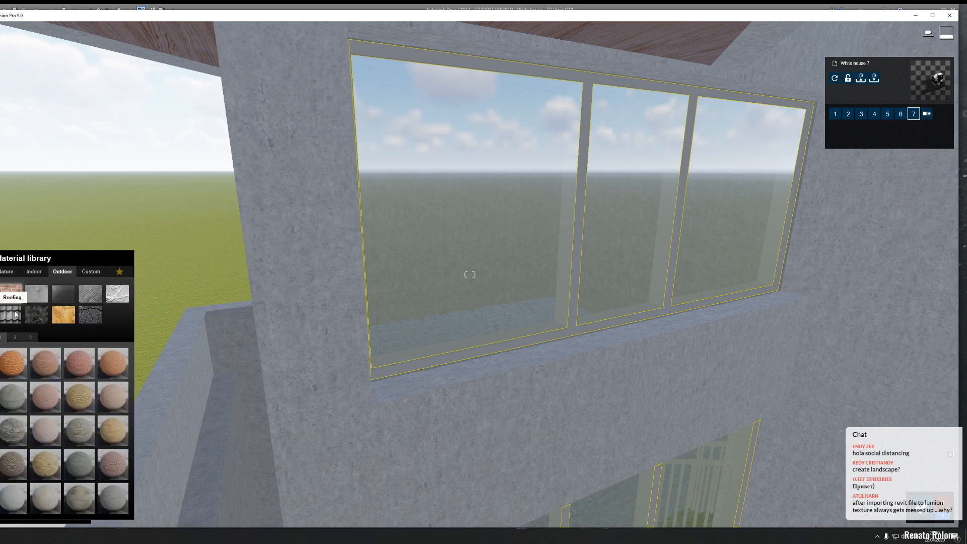
pyautogui.click(87, 302)
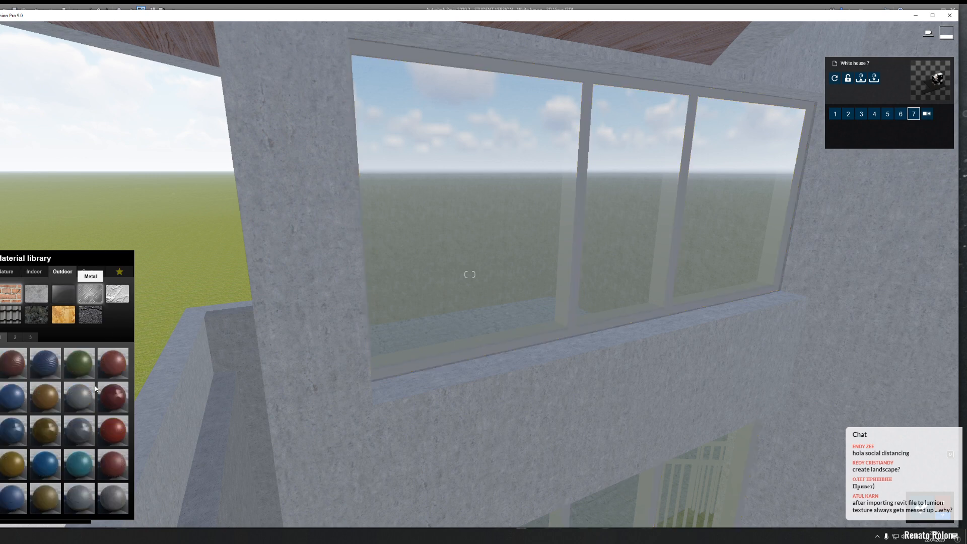
pyautogui.click(15, 337)
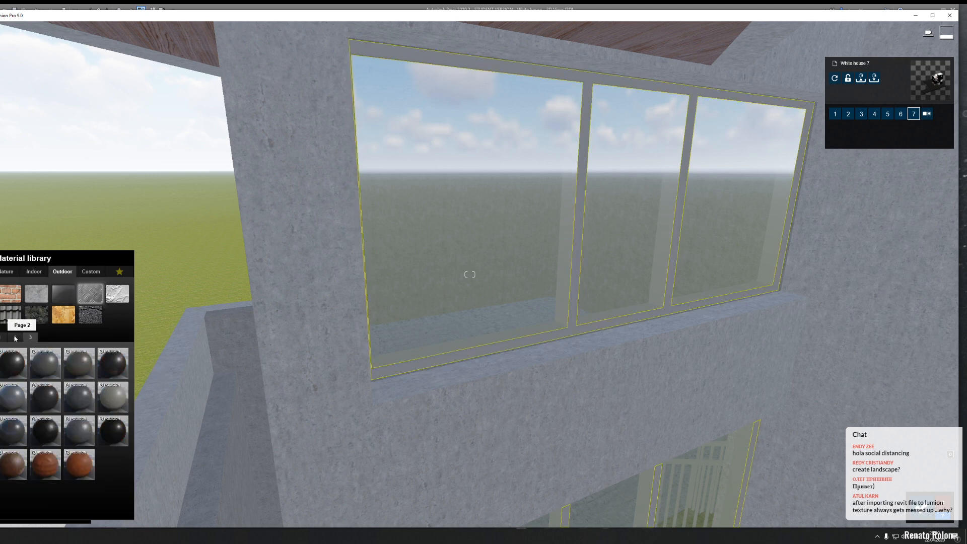
pyautogui.click(49, 408)
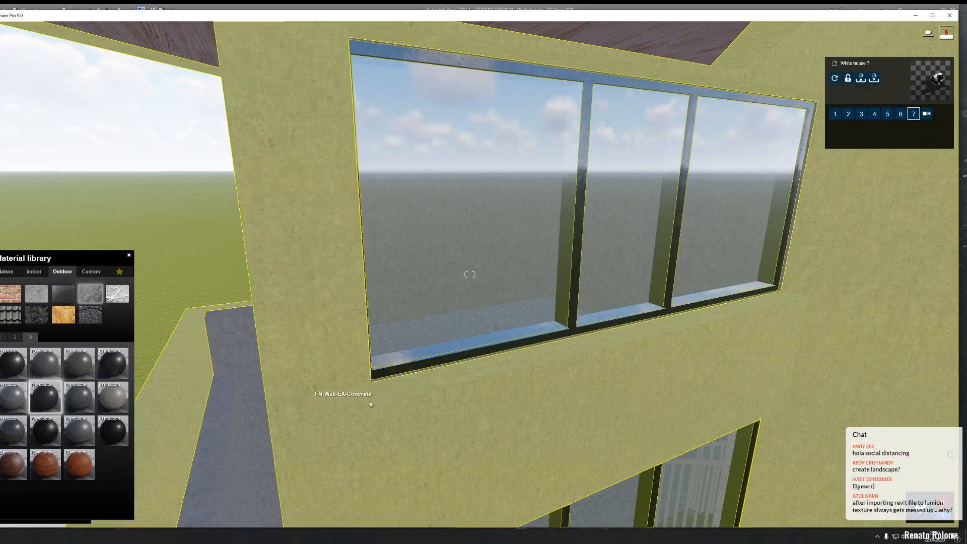
# Step: Give the small square windows' frames the same dark outdoor metal from the third page
pyautogui.moveTo(459, 411); pyautogui.dragTo(541, 350, button='right')
pyautogui.press('d')
pyautogui.press('w')
pyautogui.press('a')
pyautogui.press('s')
pyautogui.press('s')
pyautogui.moveTo(496, 433); pyautogui.dragTo(508, 401, button='right')
pyautogui.press('w')
pyautogui.click(90, 272)
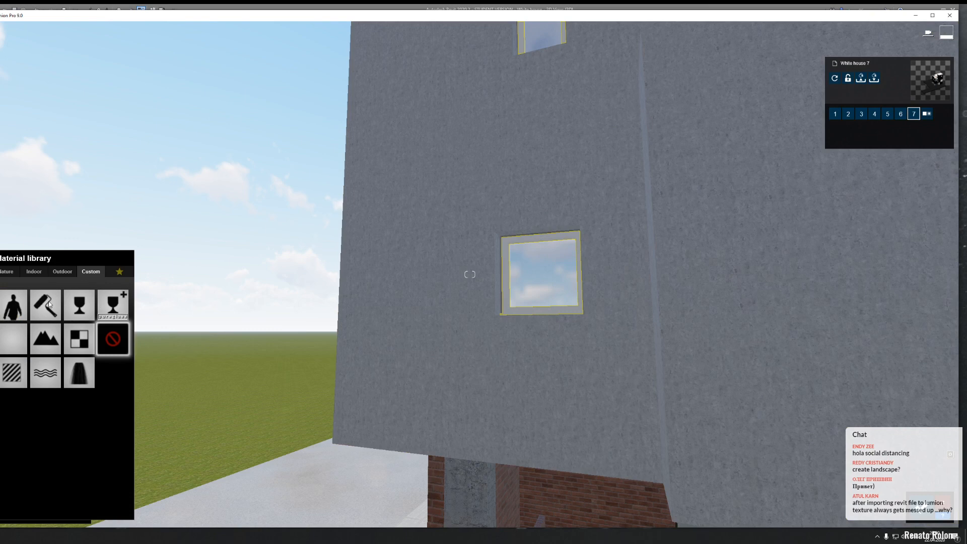
pyautogui.click(62, 271)
pyautogui.click(91, 294)
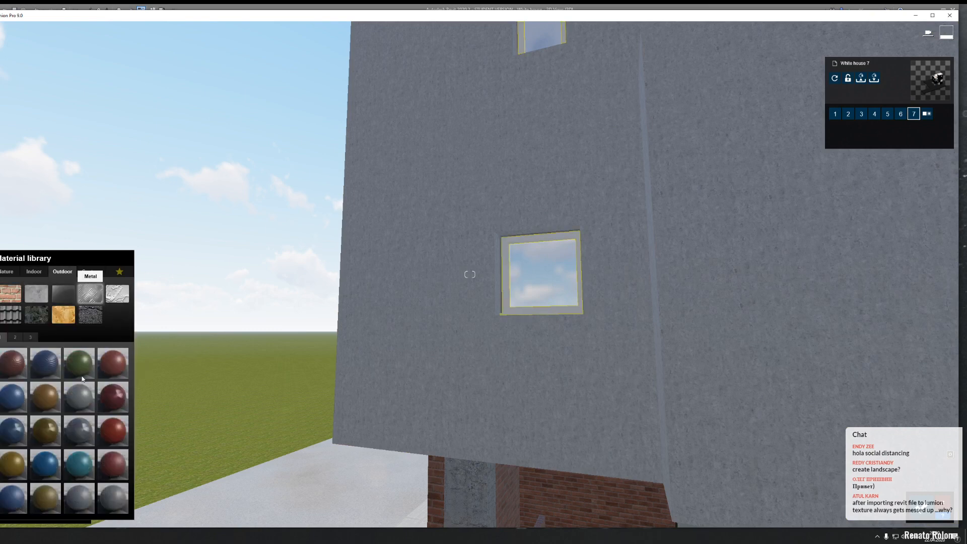
pyautogui.click(31, 337)
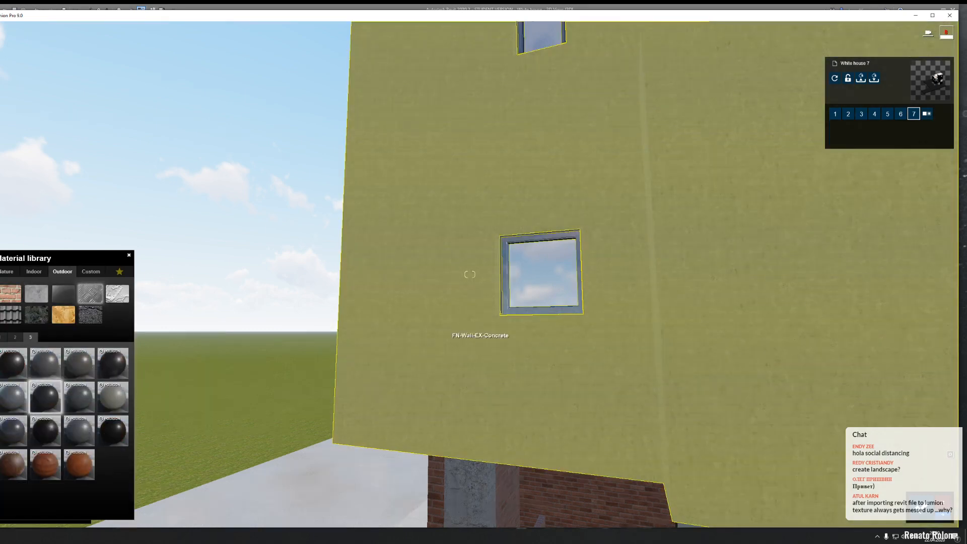
# Step: Check the window frames around the front of the house and save the material changes
pyautogui.moveTo(479, 347); pyautogui.dragTo(373, 355, button='right')
pyautogui.press('d')
pyautogui.press('w')
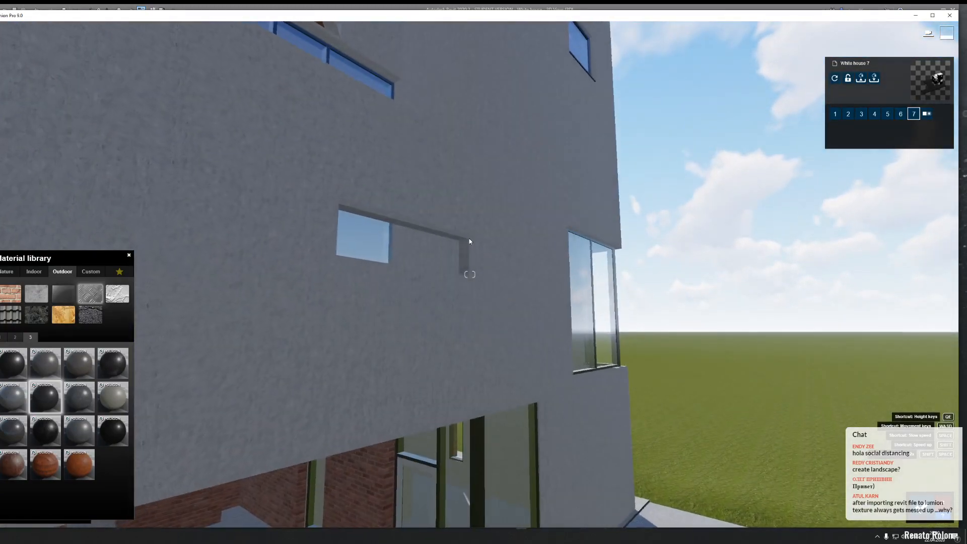
pyautogui.press('s')
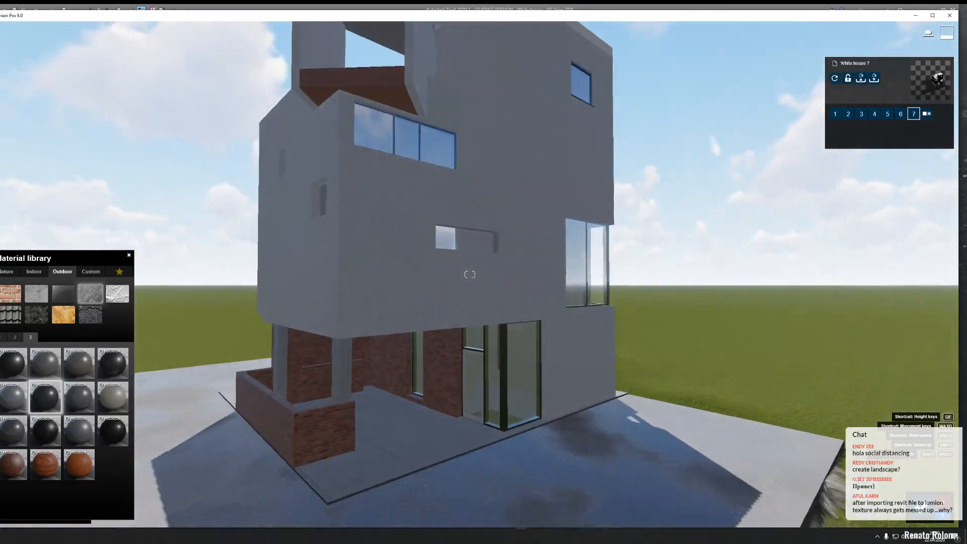
pyautogui.click(921, 507)
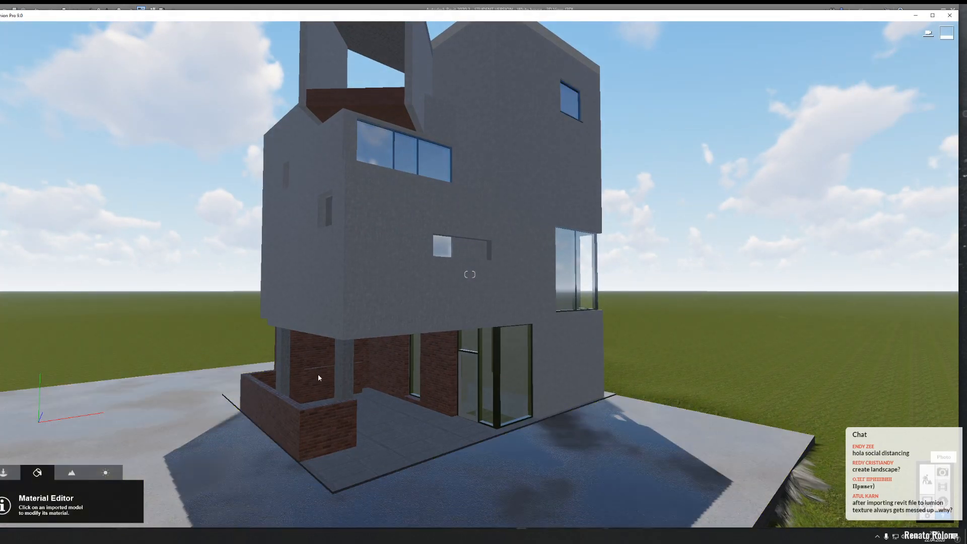
# Step: Review the saved first photo view of the house in Photo mode and return to Build mode
pyautogui.click(942, 472)
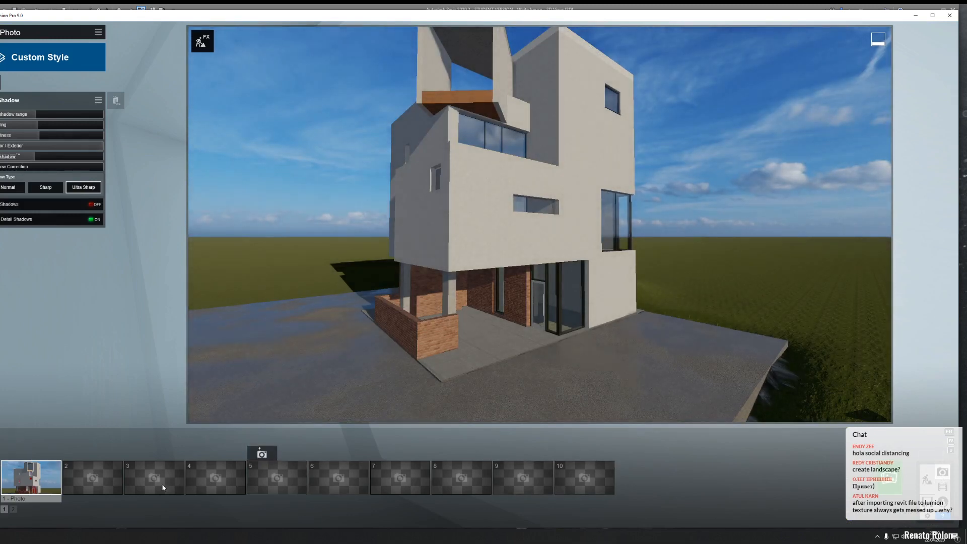
pyautogui.click(34, 480)
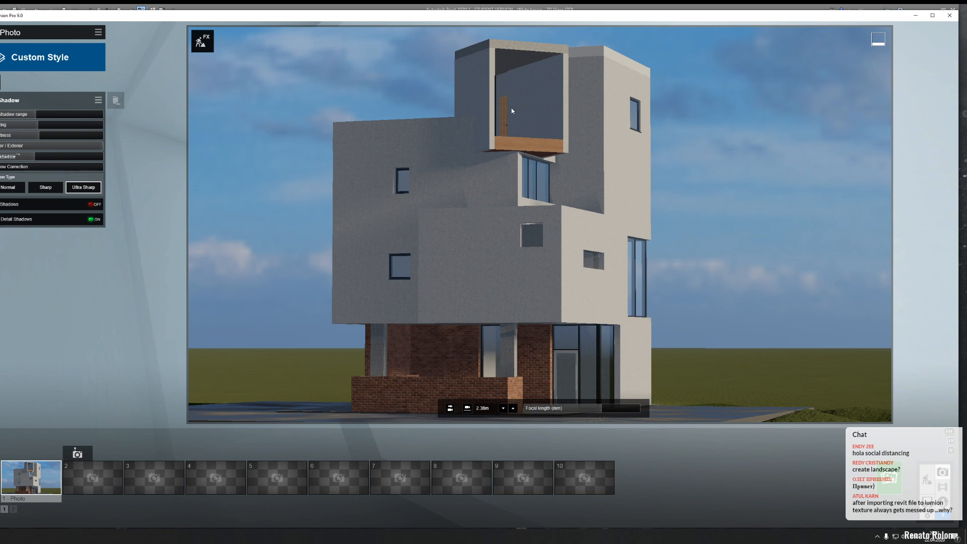
pyautogui.click(927, 479)
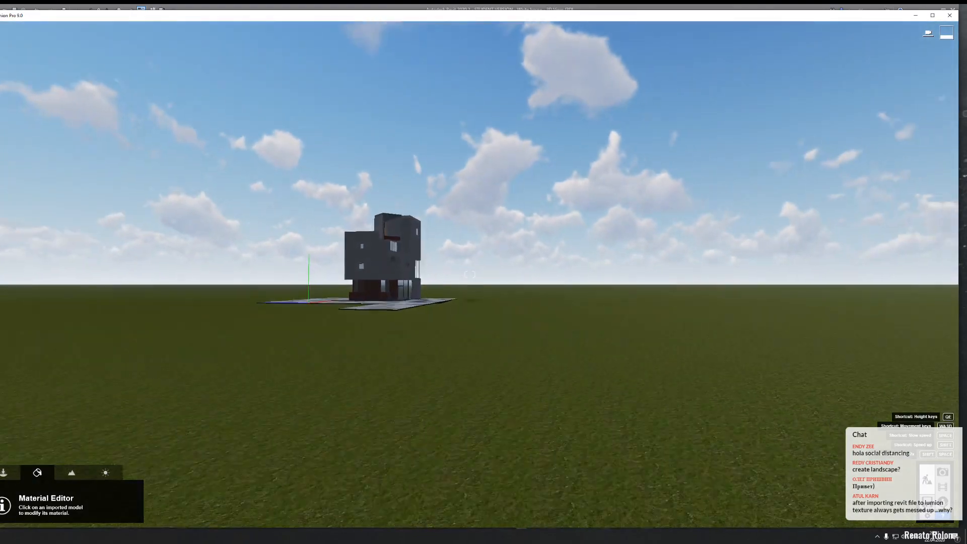
# Step: Apply the indoor Plastic 014 material to the upper terrace door's panel and colorize it almost fully white
pyautogui.press('w')
pyautogui.moveTo(589, 239); pyautogui.dragTo(552, 267, button='right')
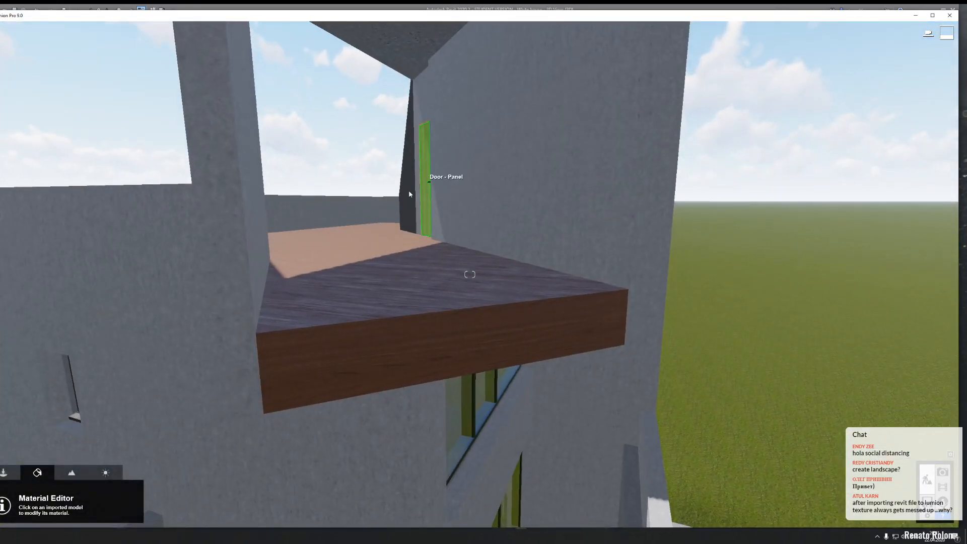
pyautogui.click(425, 172)
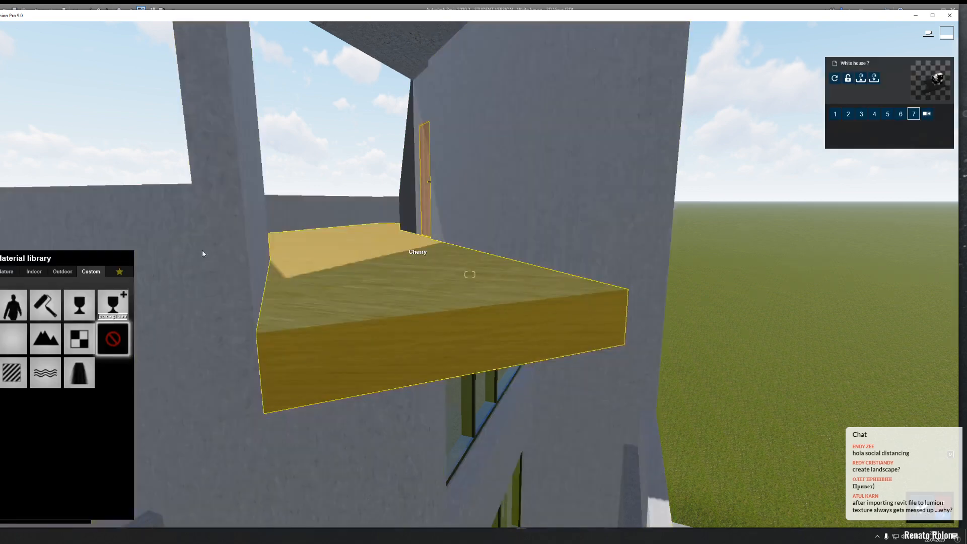
pyautogui.click(41, 273)
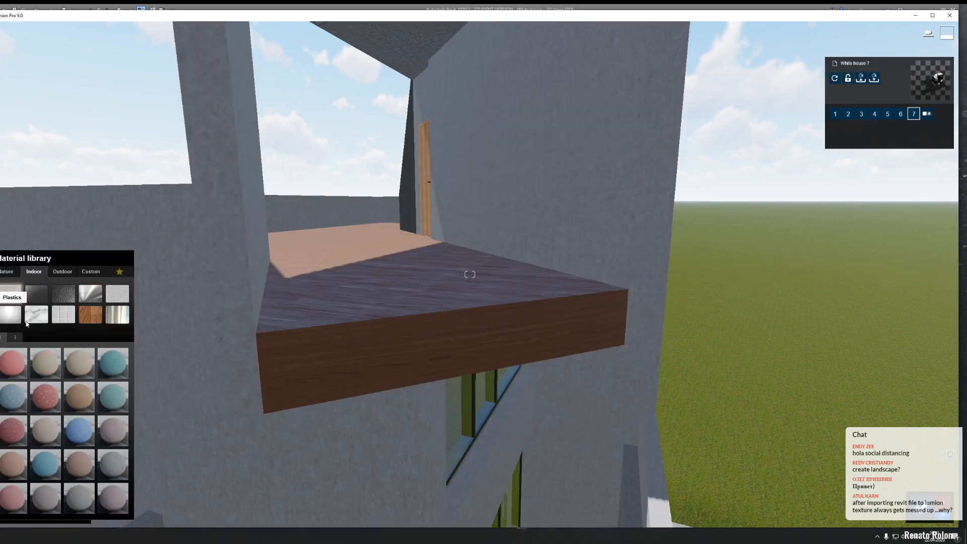
pyautogui.click(20, 318)
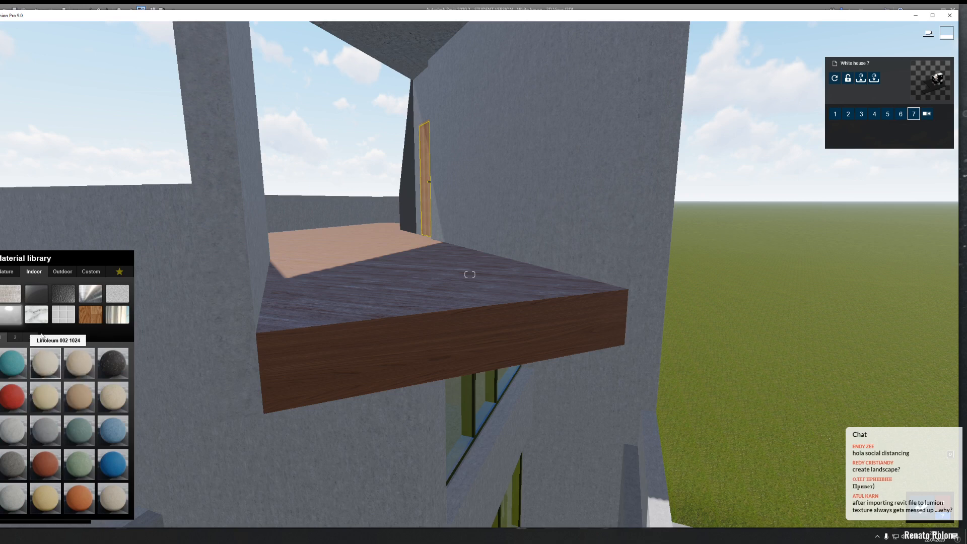
pyautogui.click(14, 338)
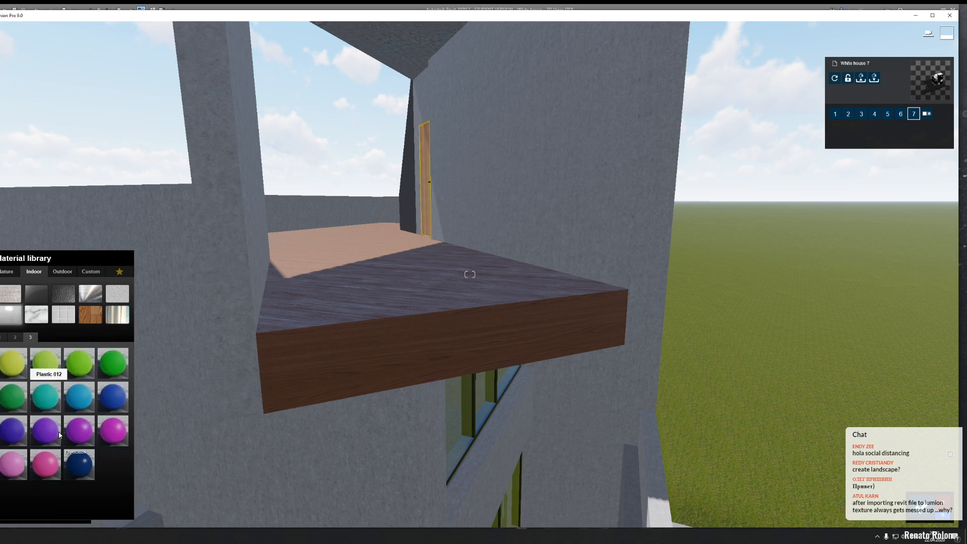
pyautogui.click(107, 403)
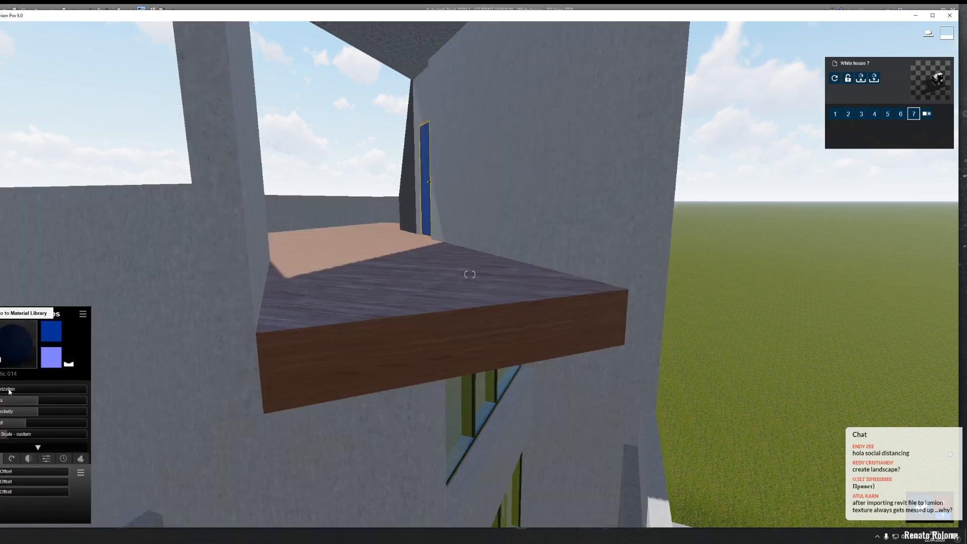
pyautogui.moveTo(9, 392); pyautogui.dragTo(71, 399)
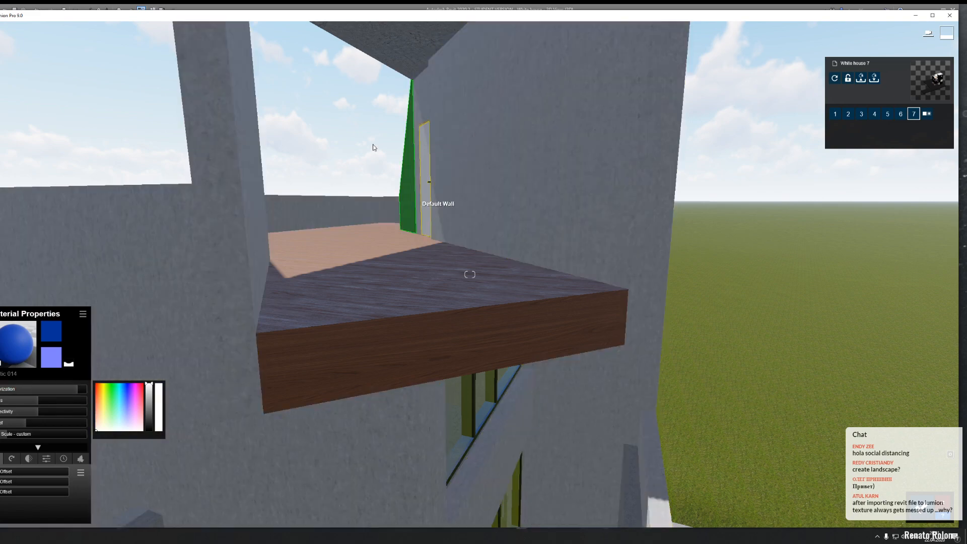
# Step: Apply the indoor blue Plastic 014 material to the terrace door's wooden frame
pyautogui.press('w')
pyautogui.moveTo(373, 144); pyautogui.dragTo(375, 113, button='right')
pyautogui.press('w')
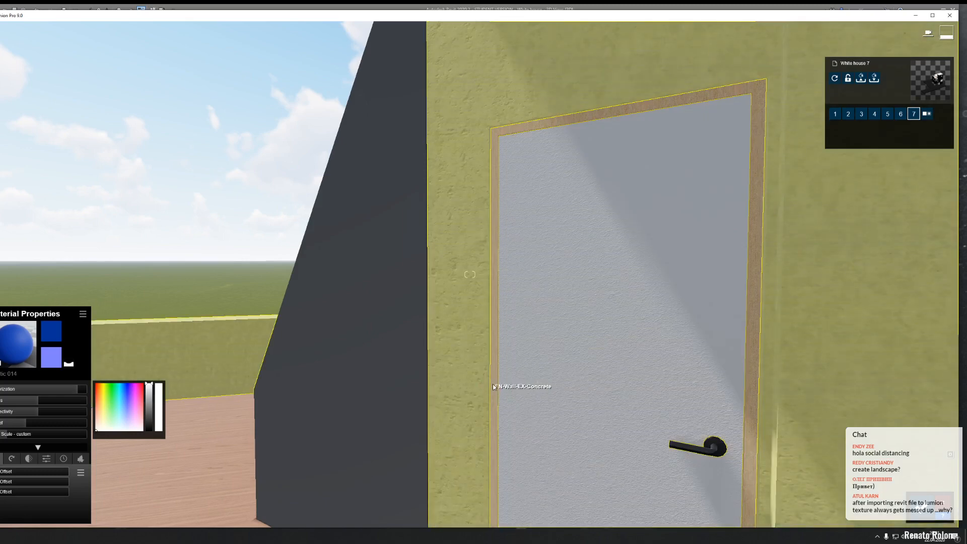
pyautogui.click(494, 386)
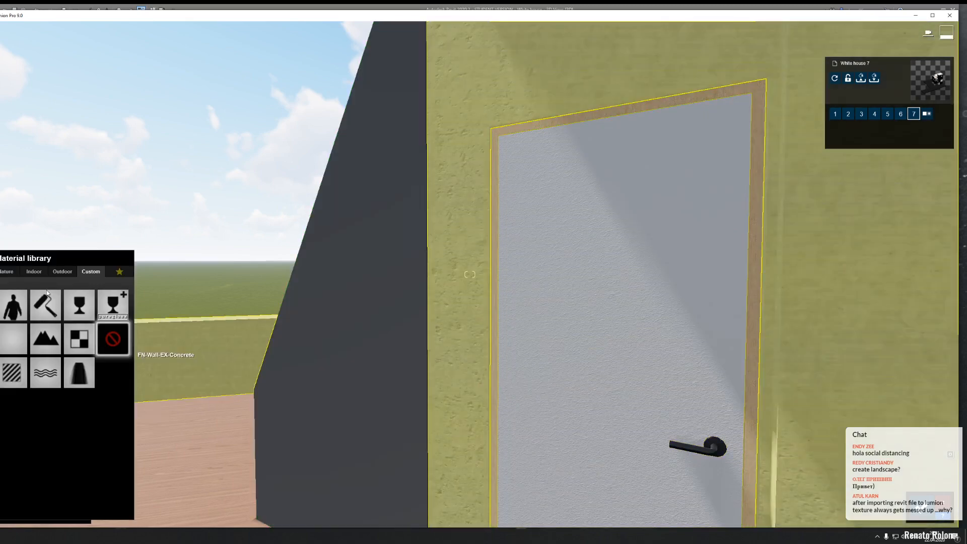
pyautogui.click(34, 271)
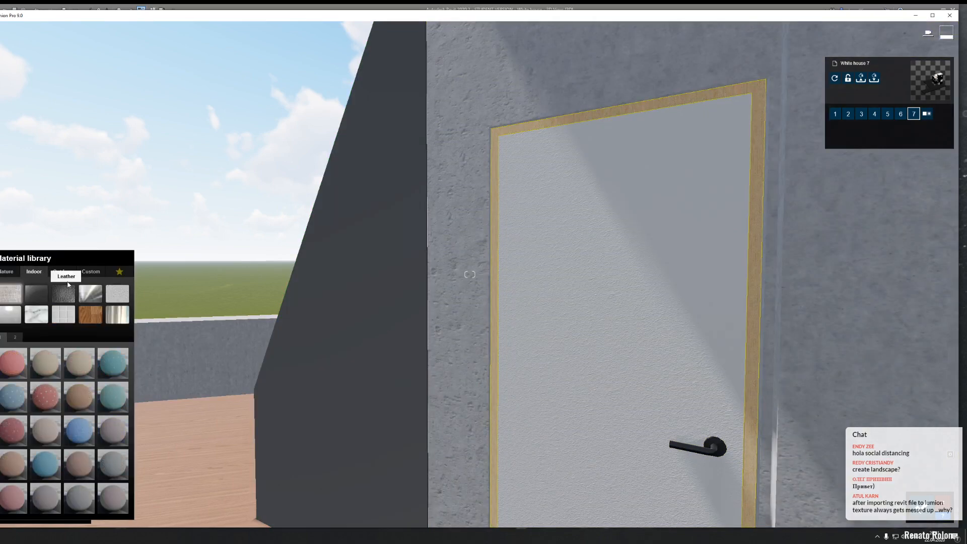
pyautogui.click(11, 315)
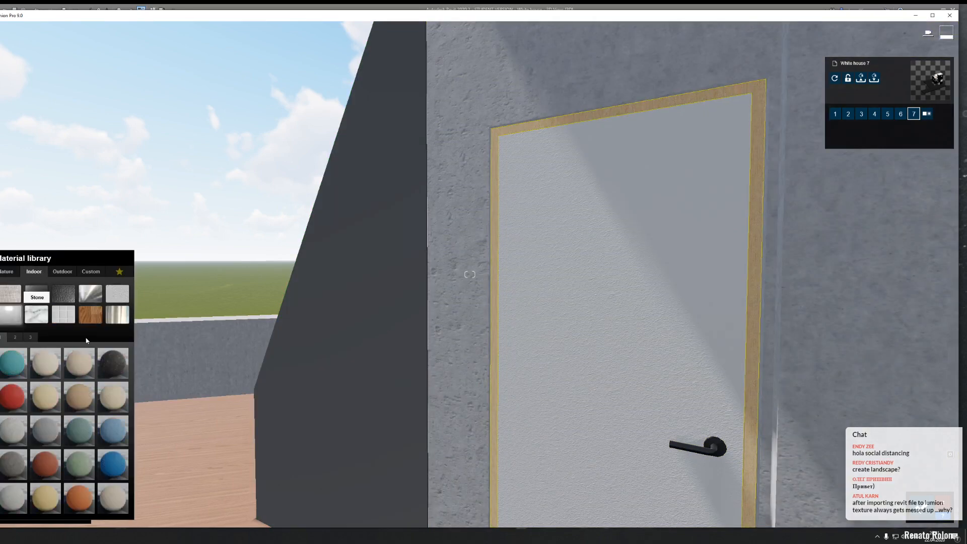
pyautogui.click(30, 336)
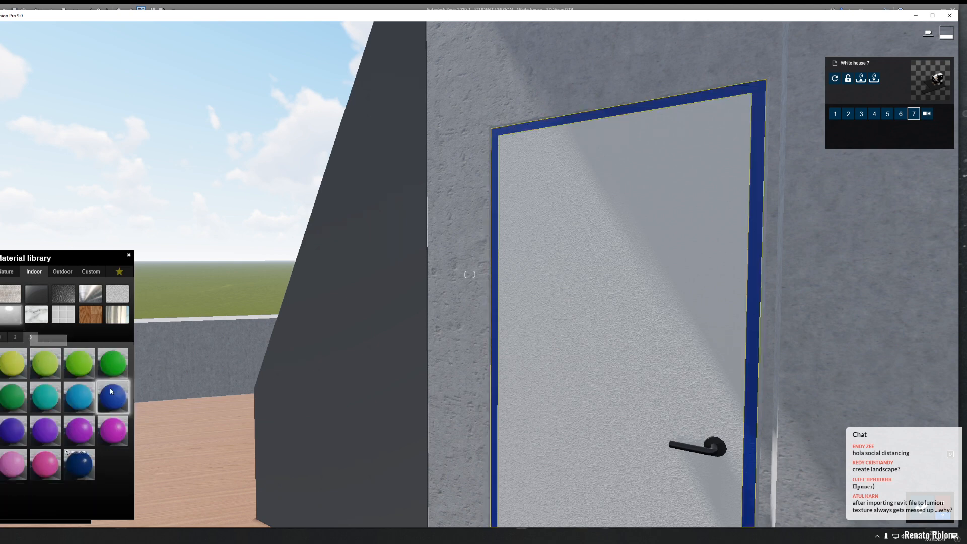
pyautogui.click(113, 397)
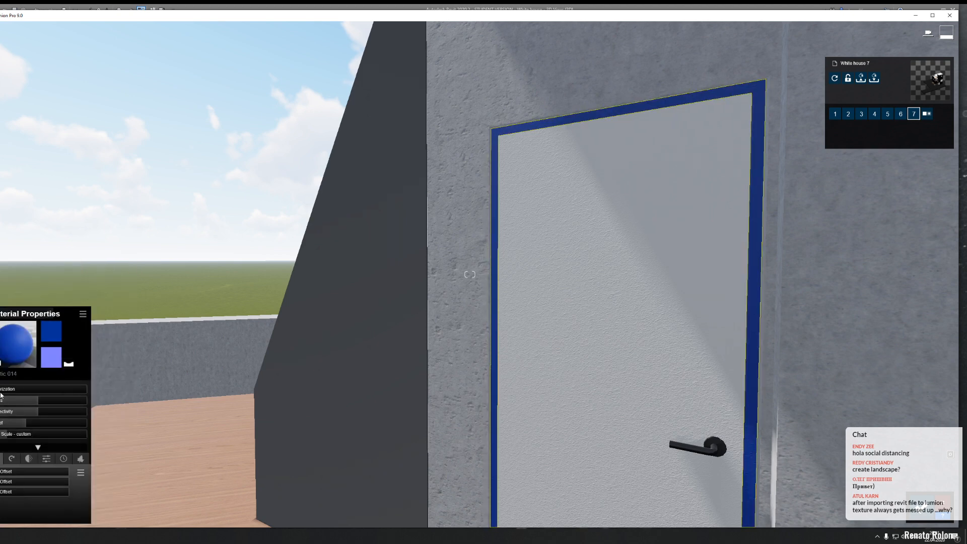
# Step: Colorize the terrace door's frame fully white to match the panel and save the material changes
pyautogui.moveTo(32, 389); pyautogui.dragTo(96, 389)
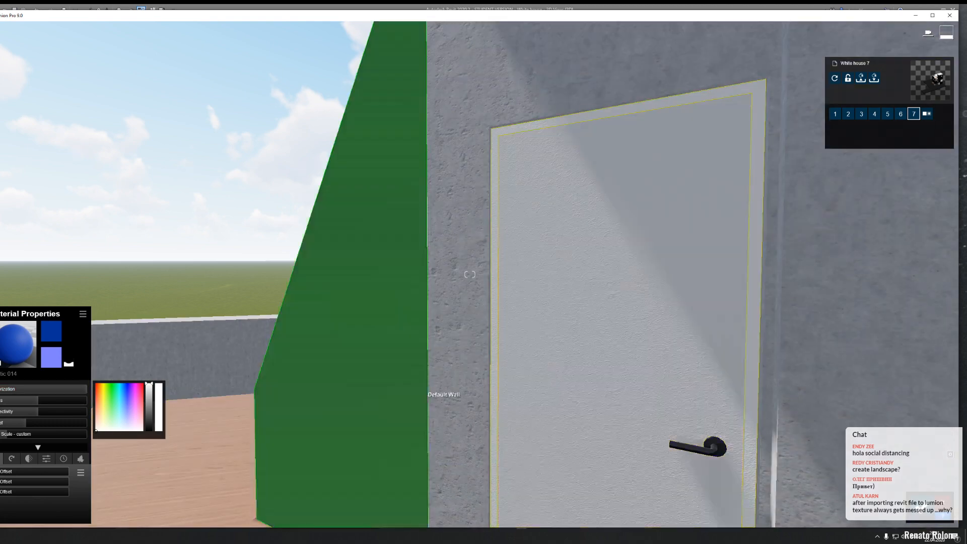
pyautogui.moveTo(425, 387); pyautogui.dragTo(907, 483, button='right')
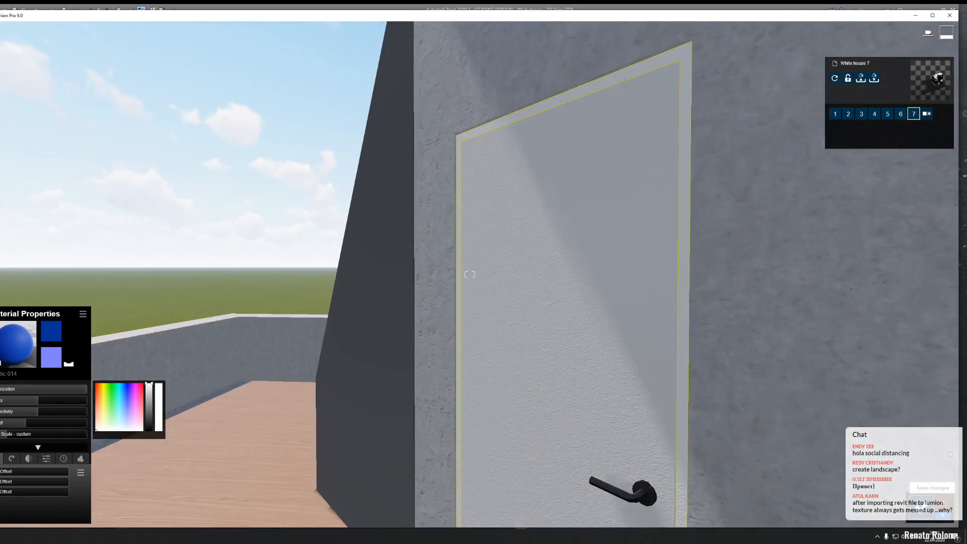
pyautogui.click(942, 513)
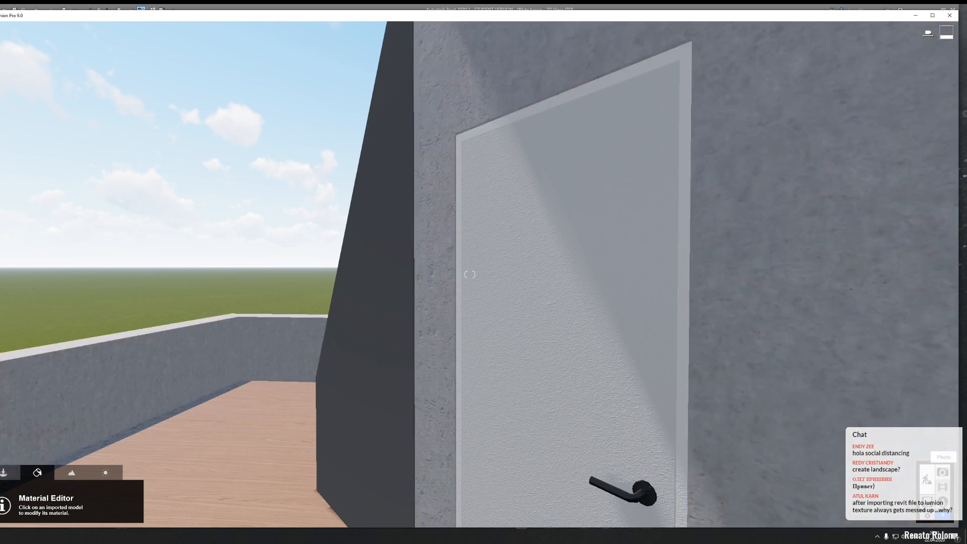
# Step: Add the Reflection effect to the first photo in Photo mode and set its preview quality to High
pyautogui.click(942, 472)
pyautogui.click(29, 473)
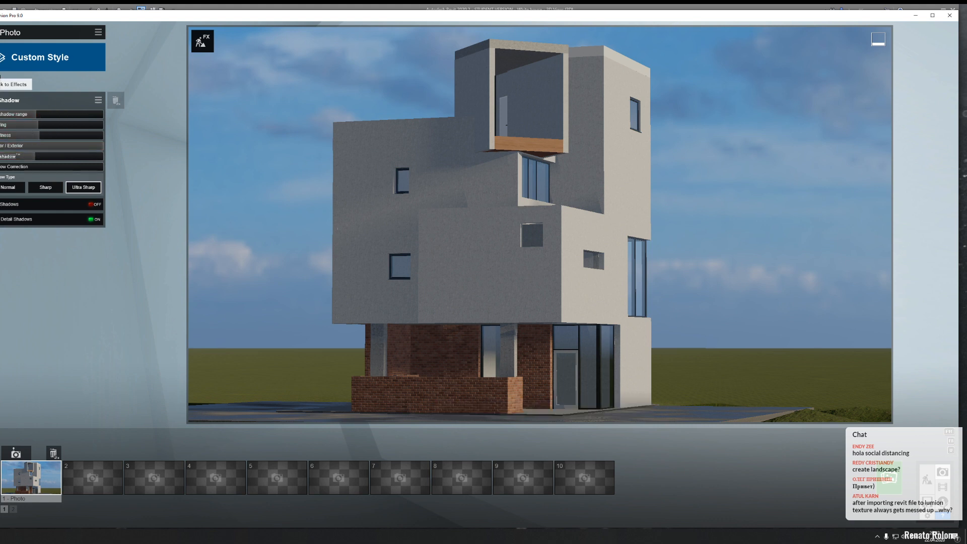
pyautogui.click(0, 77)
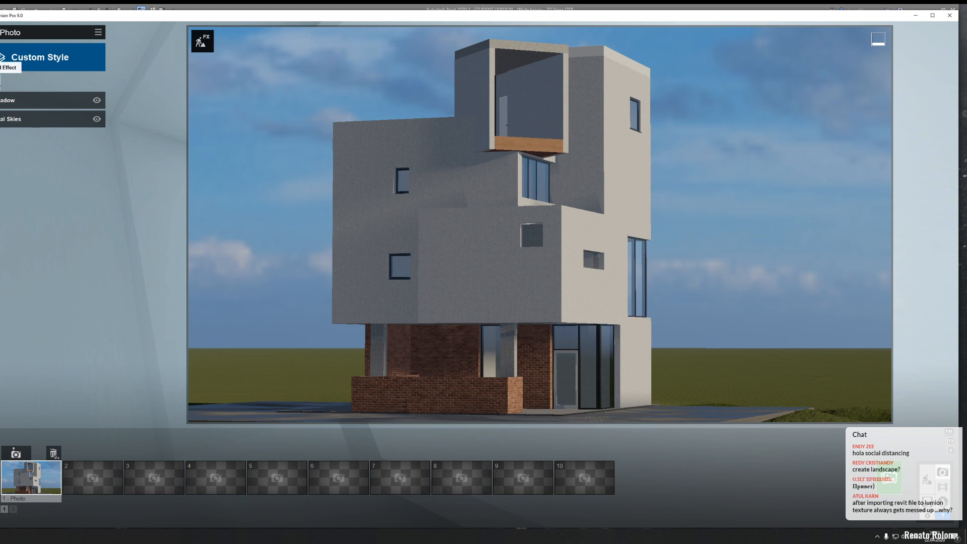
pyautogui.click(0, 86)
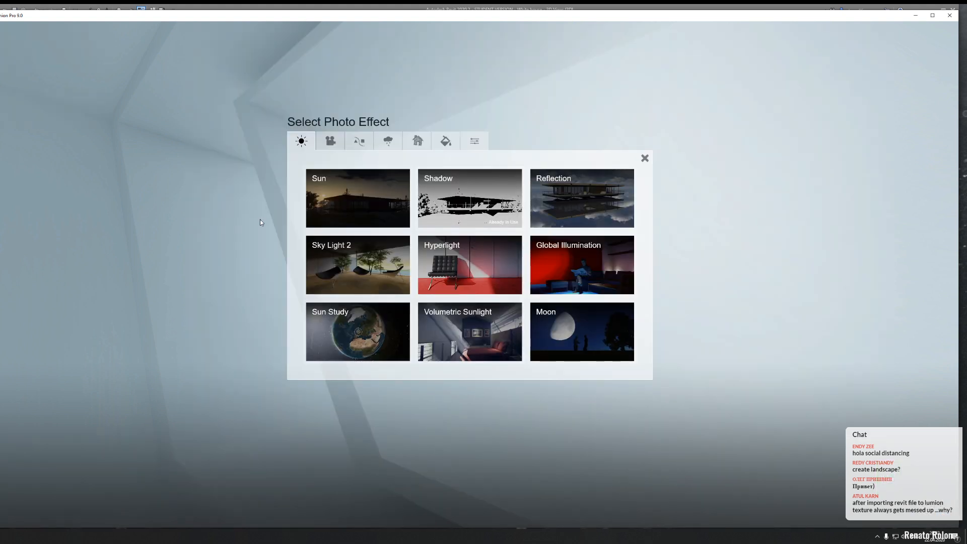
pyautogui.click(582, 196)
pyautogui.click(83, 171)
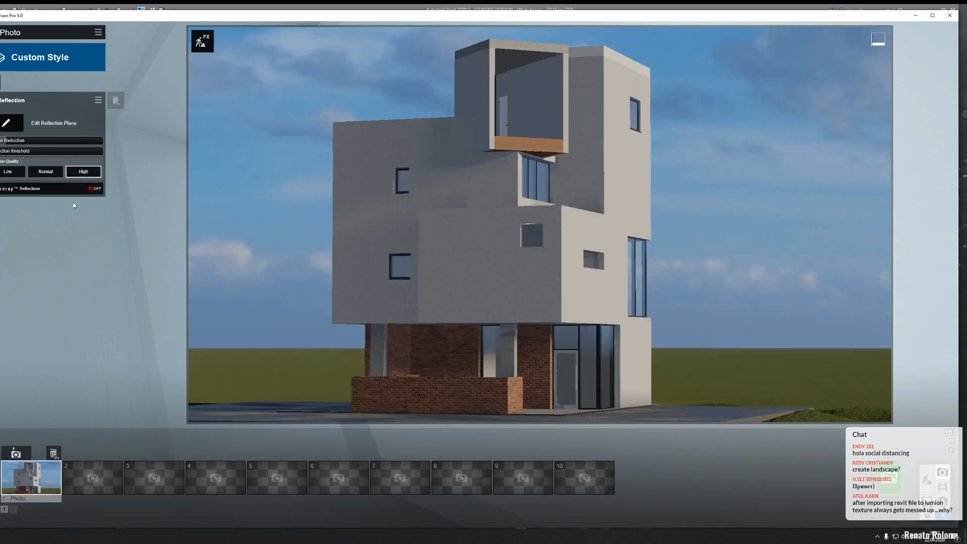
# Step: Raise the Reflection effect's flicker reduction and turn on Speedray Reflections
pyautogui.moveTo(43, 143)
pyautogui.moveTo(26, 141); pyautogui.dragTo(33, 142)
pyautogui.click(94, 189)
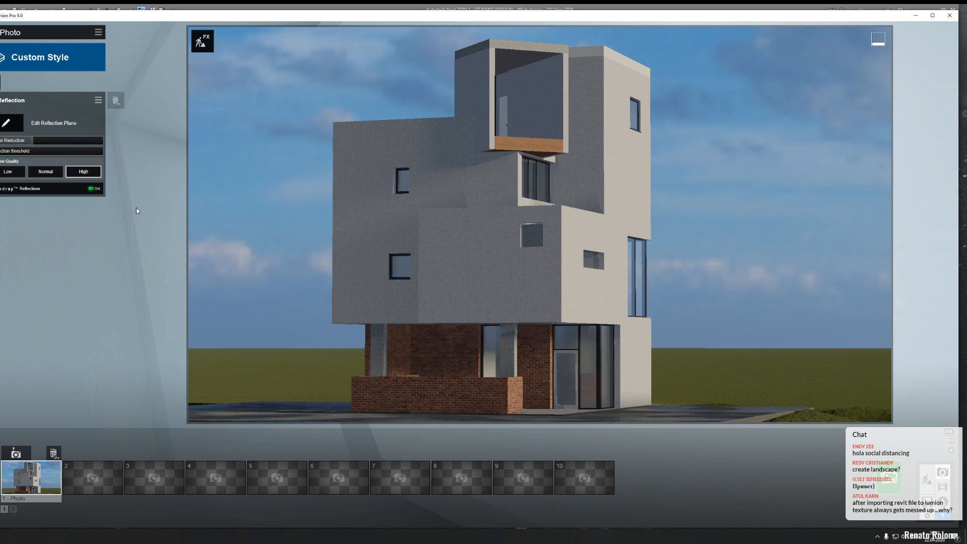
# Step: Add reflection planes on the two small front windows and on the ground-floor glazing around the entrance door
pyautogui.click(9, 126)
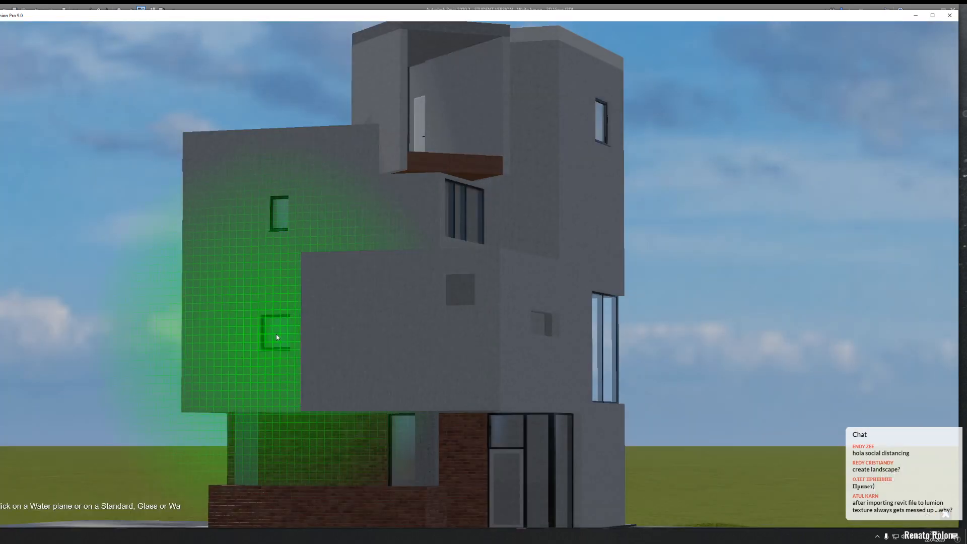
pyautogui.click(277, 335)
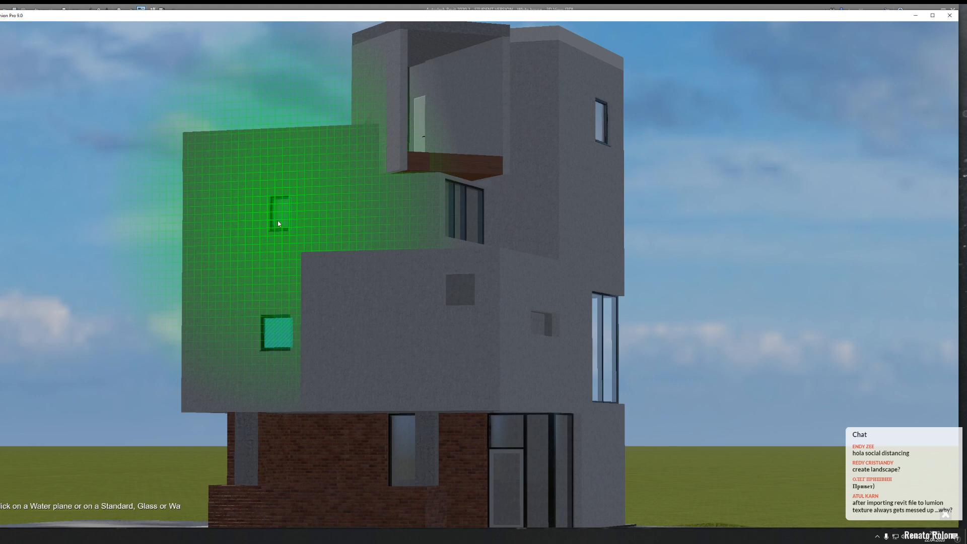
pyautogui.click(278, 223)
pyautogui.click(41, 513)
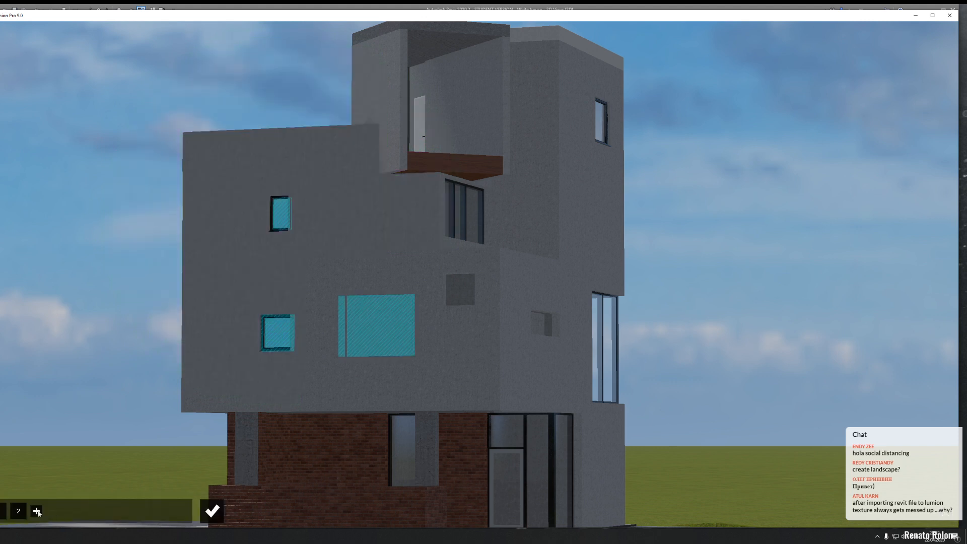
pyautogui.click(407, 459)
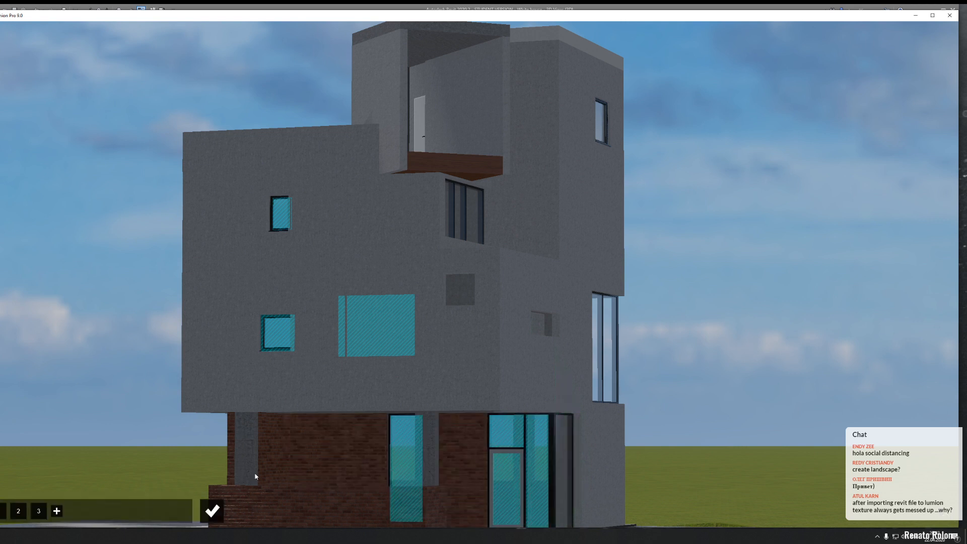
pyautogui.click(57, 511)
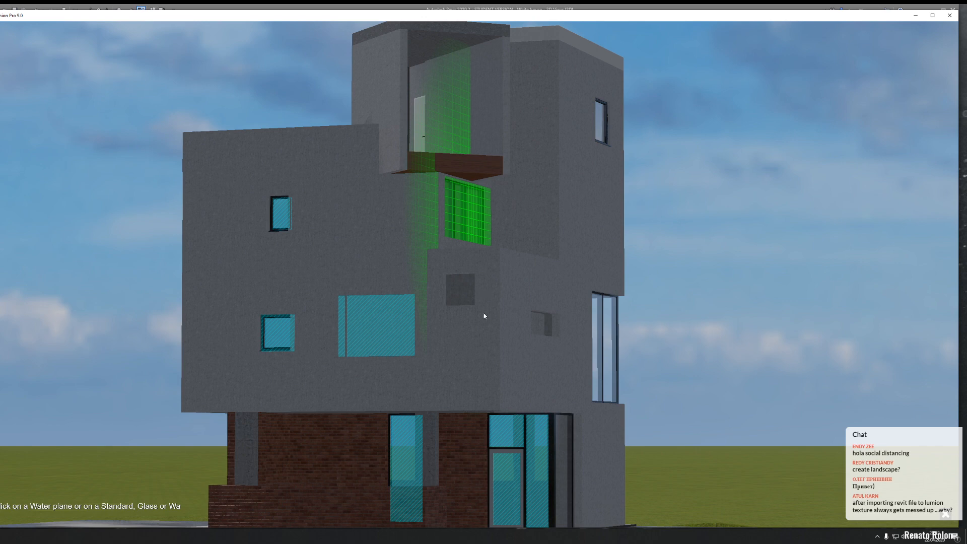
pyautogui.click(490, 343)
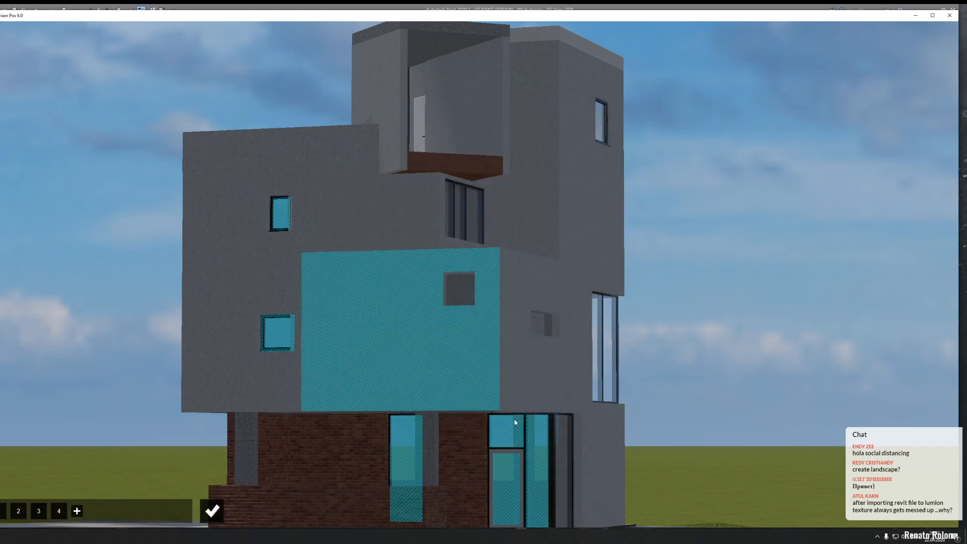
pyautogui.click(62, 510)
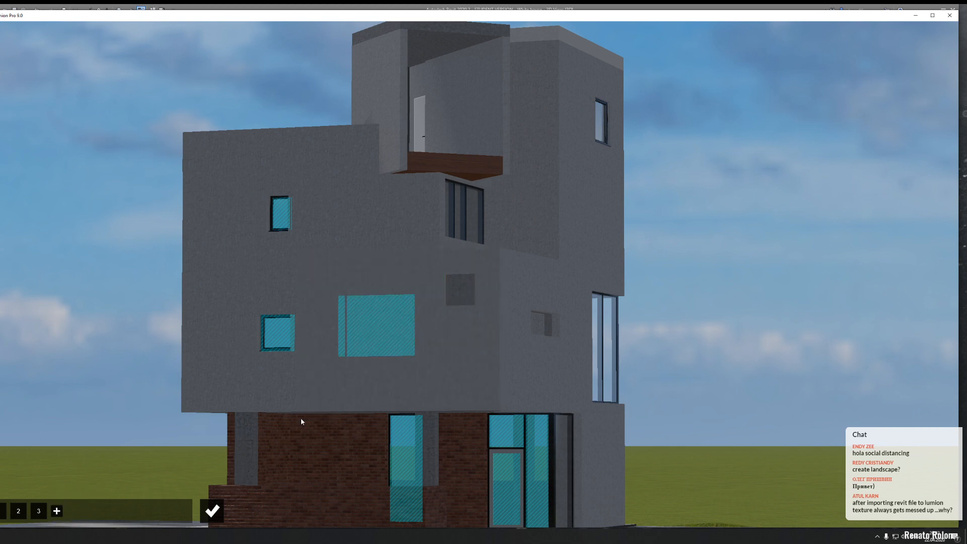
# Step: Add reflection planes on the wide window below the balcony and the side glass pane next to the ground-floor entrance
pyautogui.click(57, 511)
pyautogui.moveTo(485, 264); pyautogui.dragTo(544, 322, button='right')
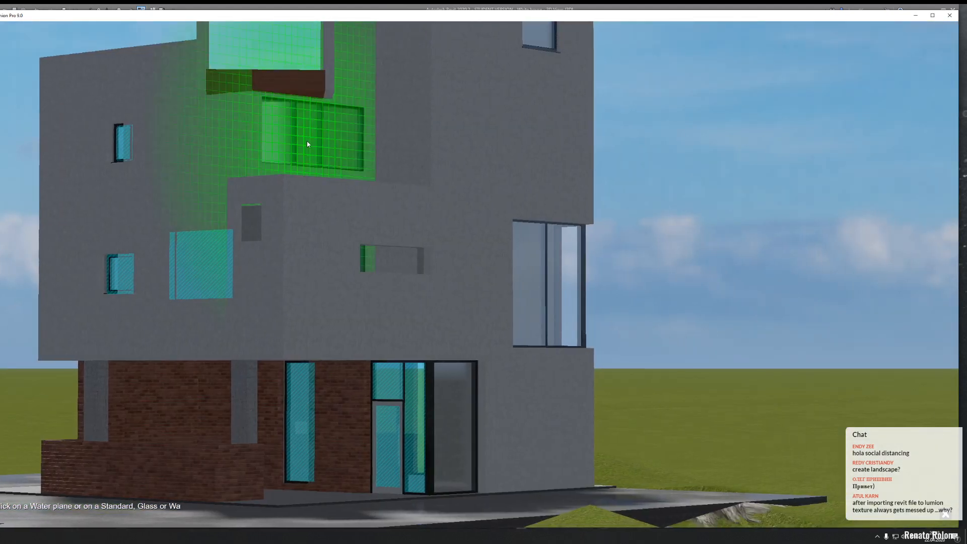
pyautogui.click(308, 143)
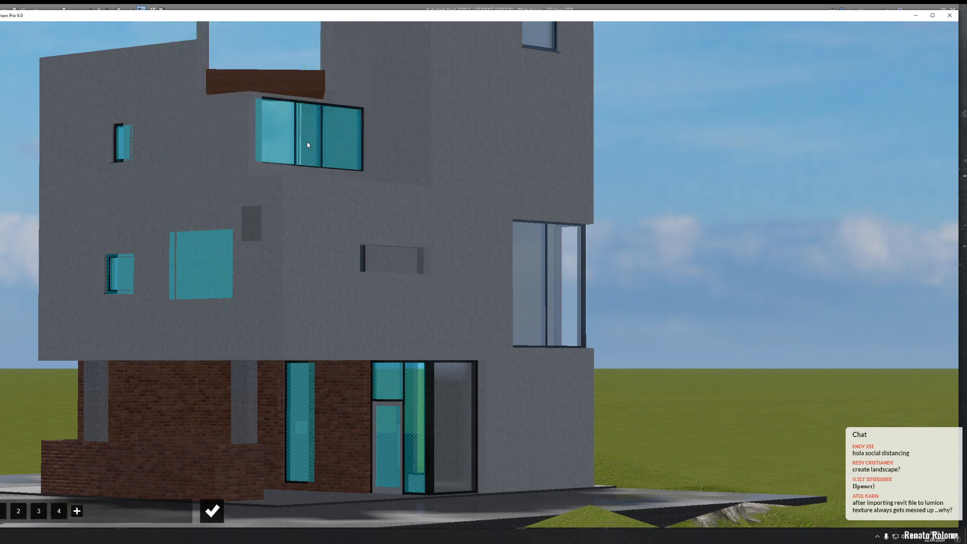
pyautogui.click(77, 511)
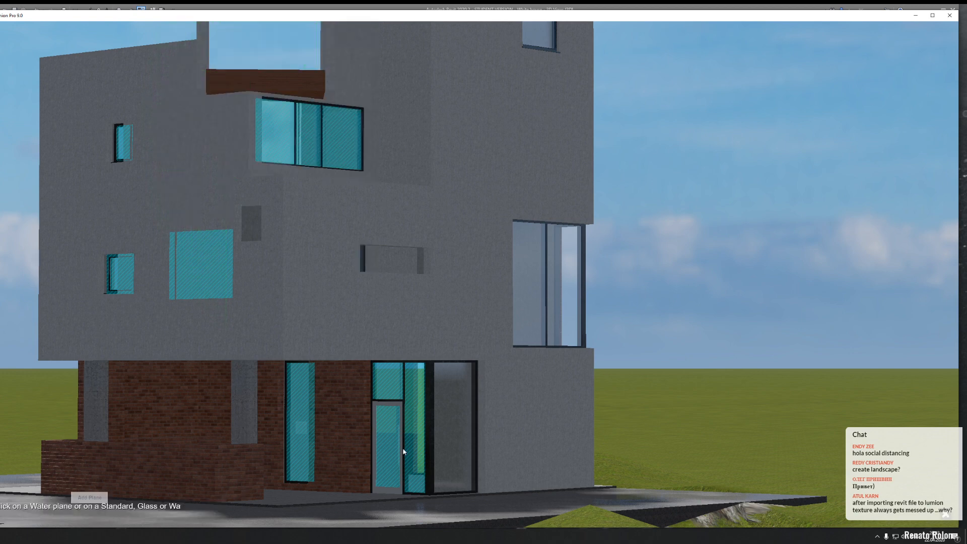
pyautogui.click(449, 426)
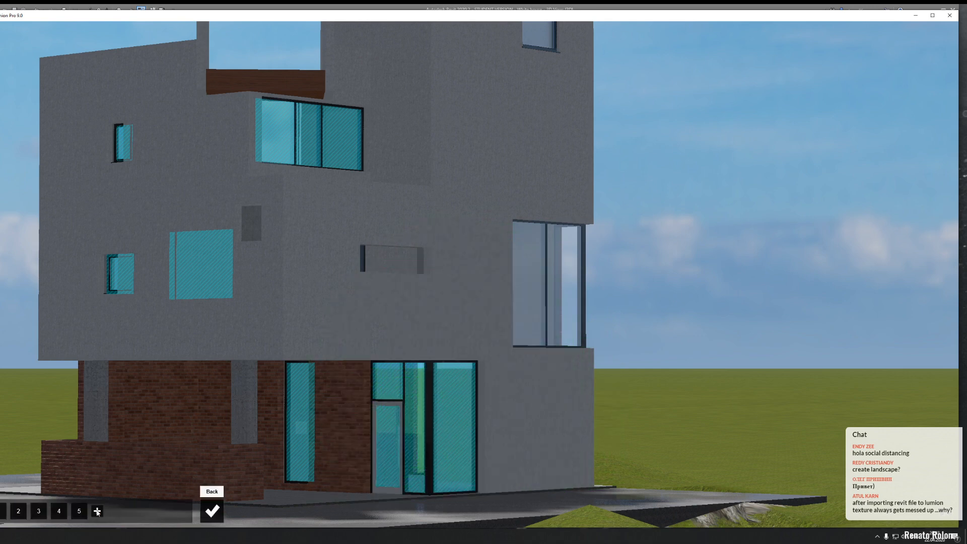
# Step: Add reflection planes on the tall side window and the small window near the roof, and finish the plane editing
pyautogui.click(117, 509)
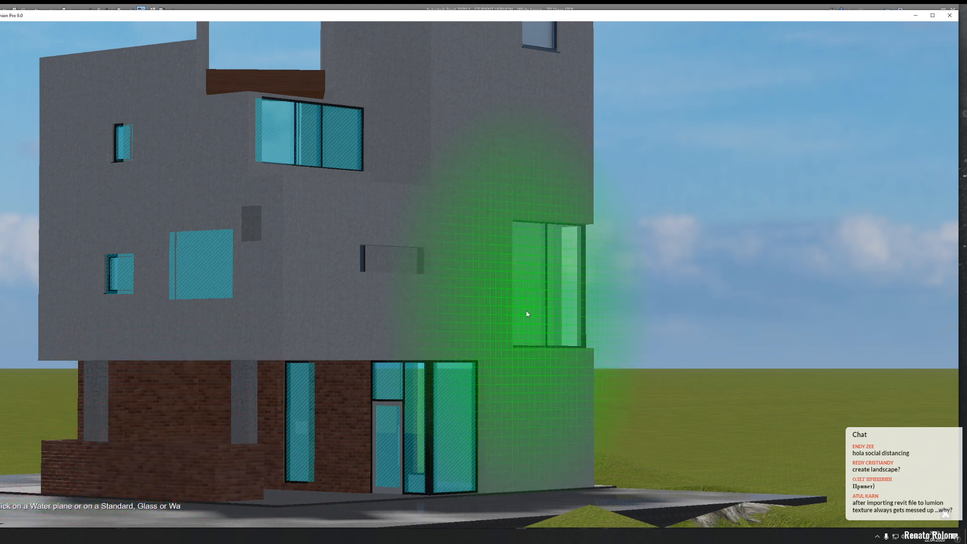
pyautogui.click(527, 314)
pyautogui.press('q')
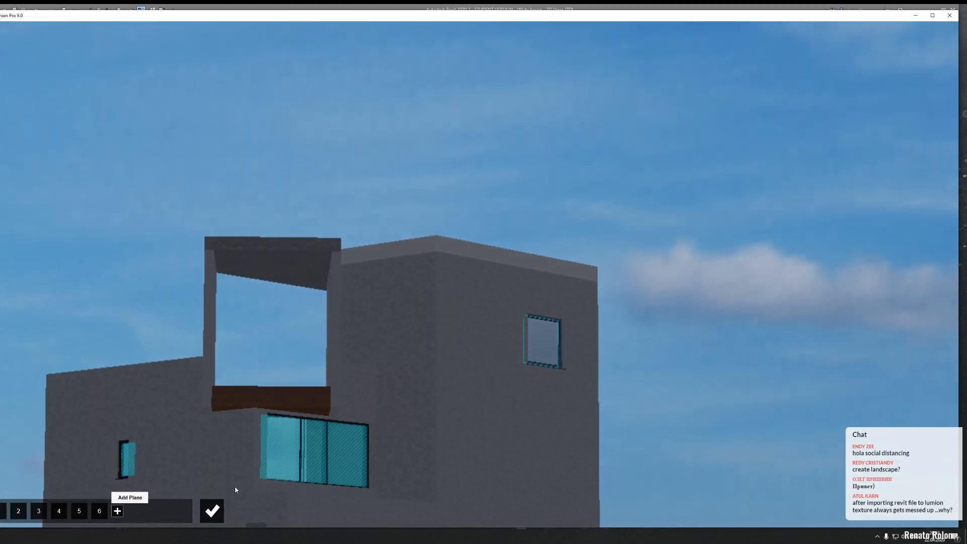
pyautogui.click(117, 511)
pyautogui.click(540, 348)
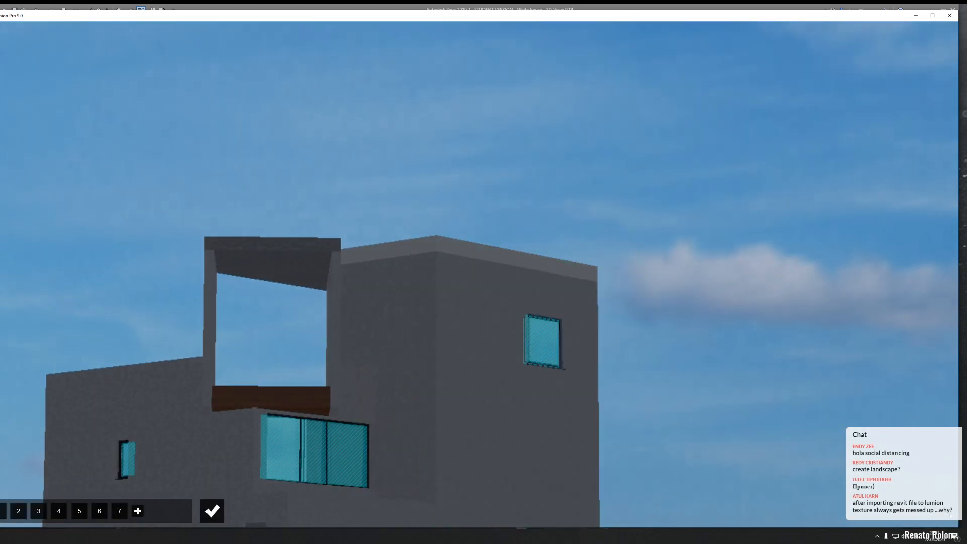
pyautogui.moveTo(581, 412); pyautogui.dragTo(549, 496, button='right')
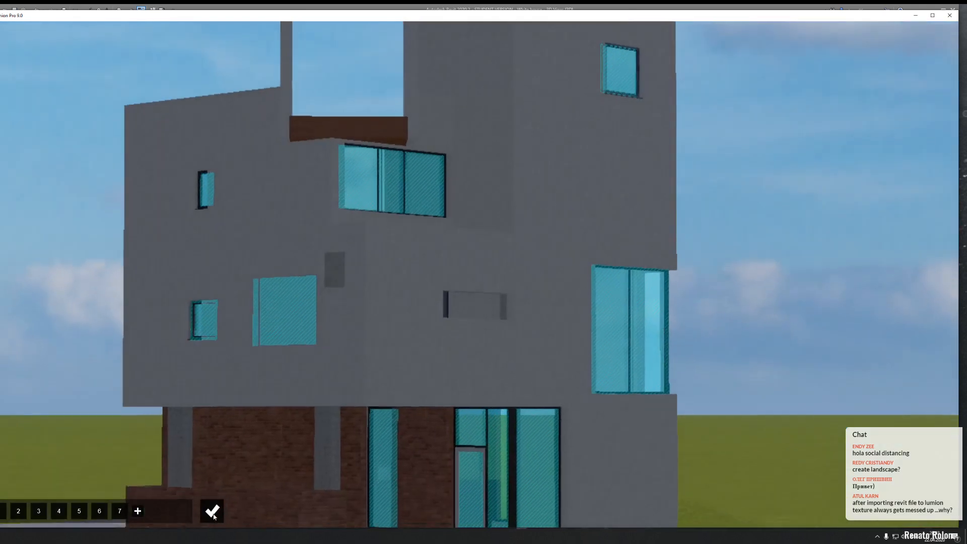
pyautogui.click(212, 510)
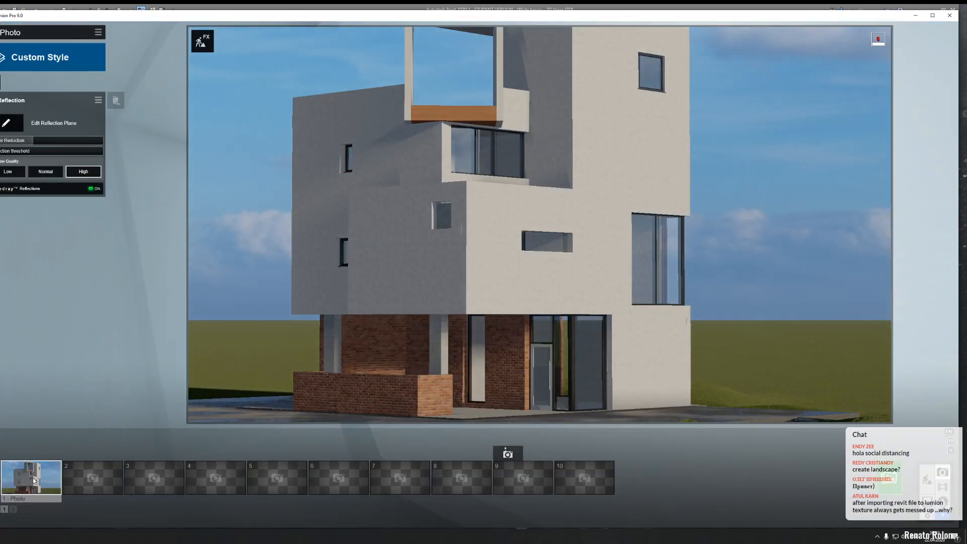
# Step: Restore the first photo's camera and start rendering the current shot at the Desktop size of 1920x1080
pyautogui.click(30, 481)
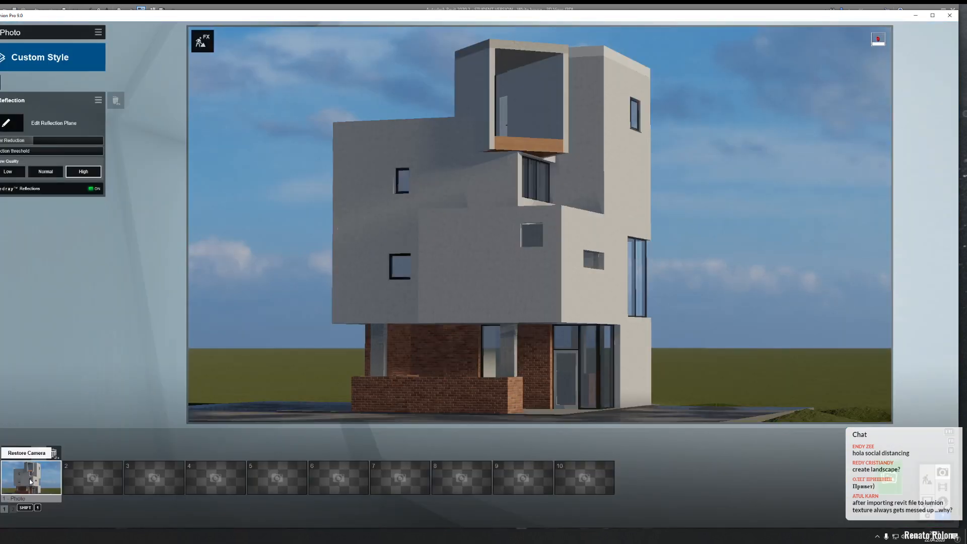
pyautogui.moveTo(77, 455)
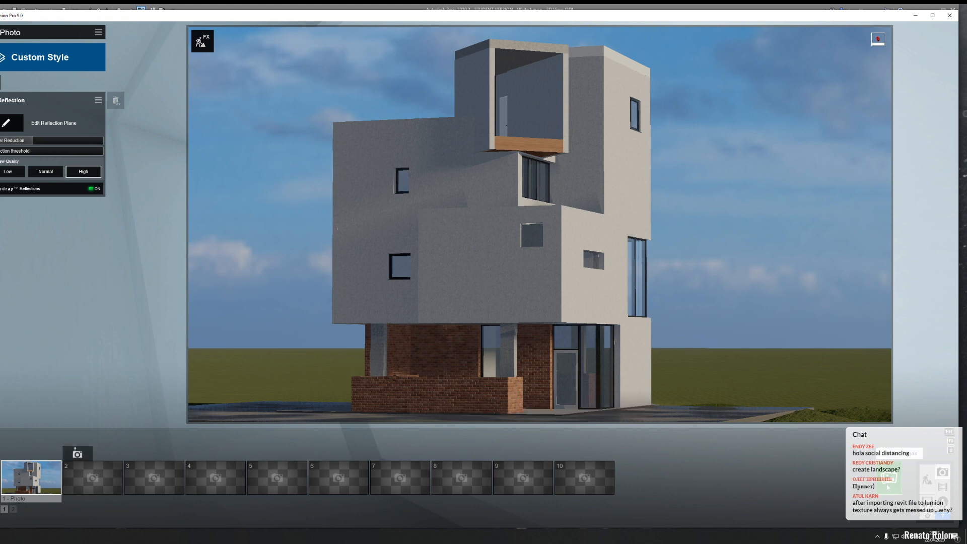
pyautogui.click(888, 481)
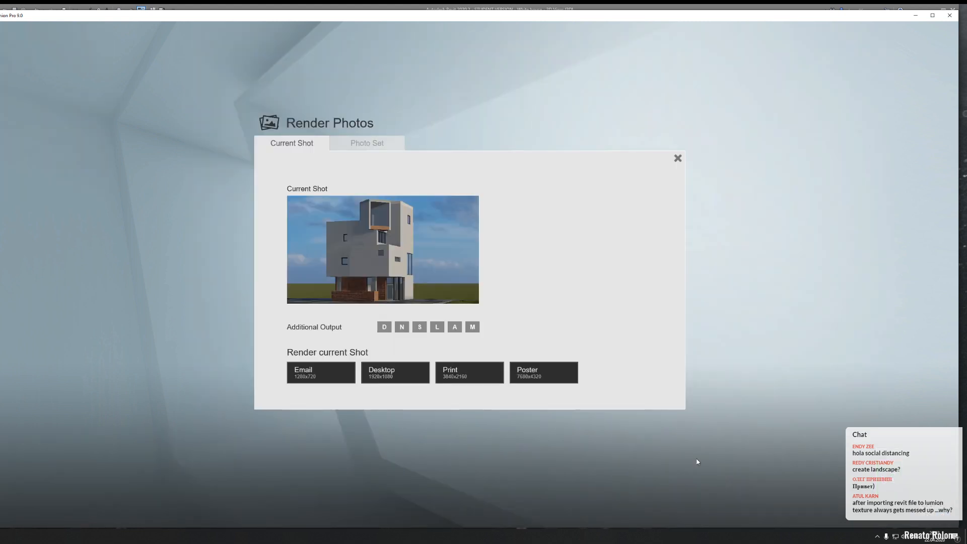
pyautogui.click(394, 375)
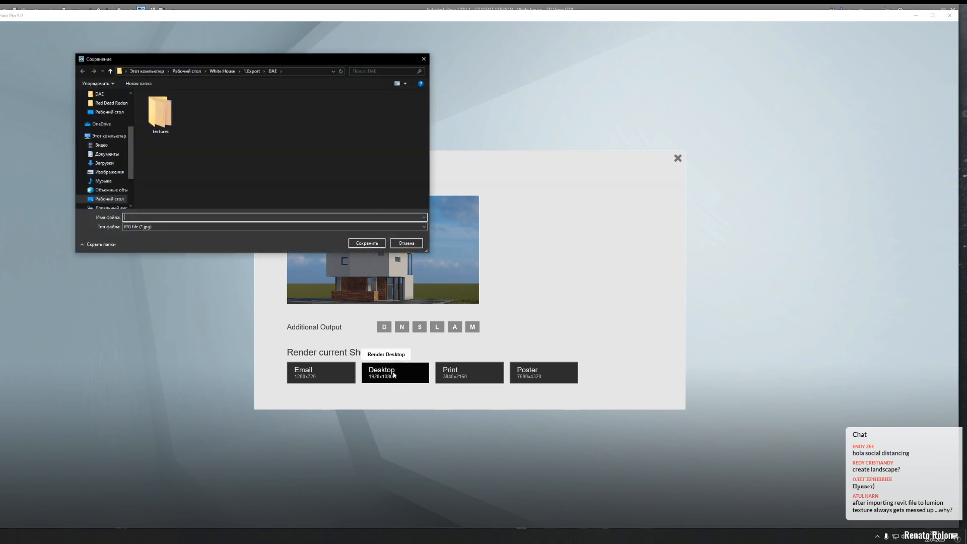
# Step: Create a folder named Render inside 1.Export and save the render there as the JPG file 1
pyautogui.click(251, 71)
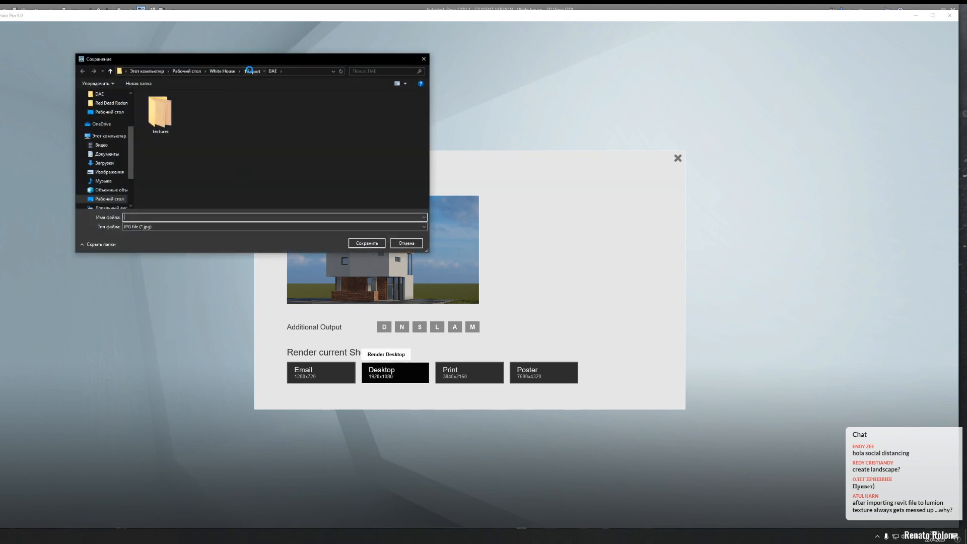
pyautogui.rightClick(204, 165)
pyautogui.click(334, 253)
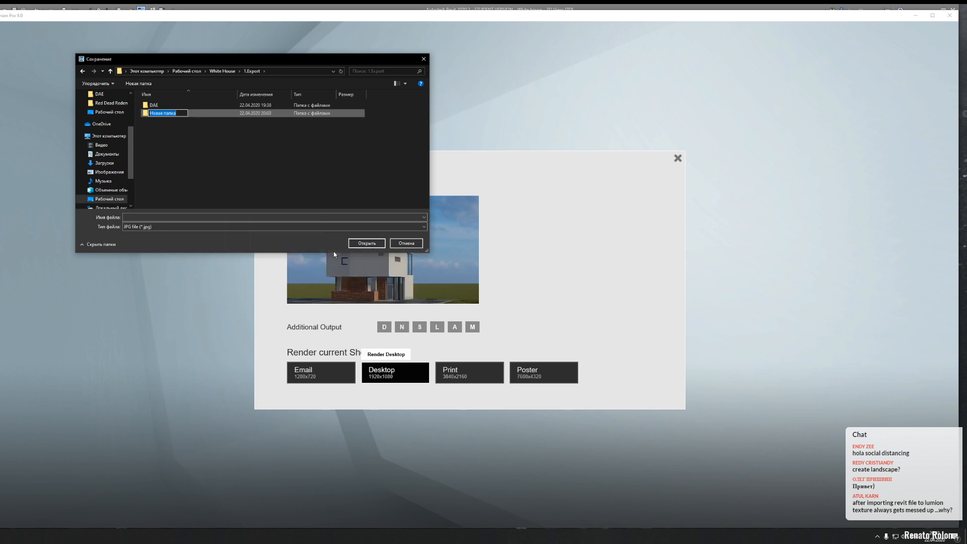
pyautogui.write('Rende')
pyautogui.press('Return')
pyautogui.press('Return')
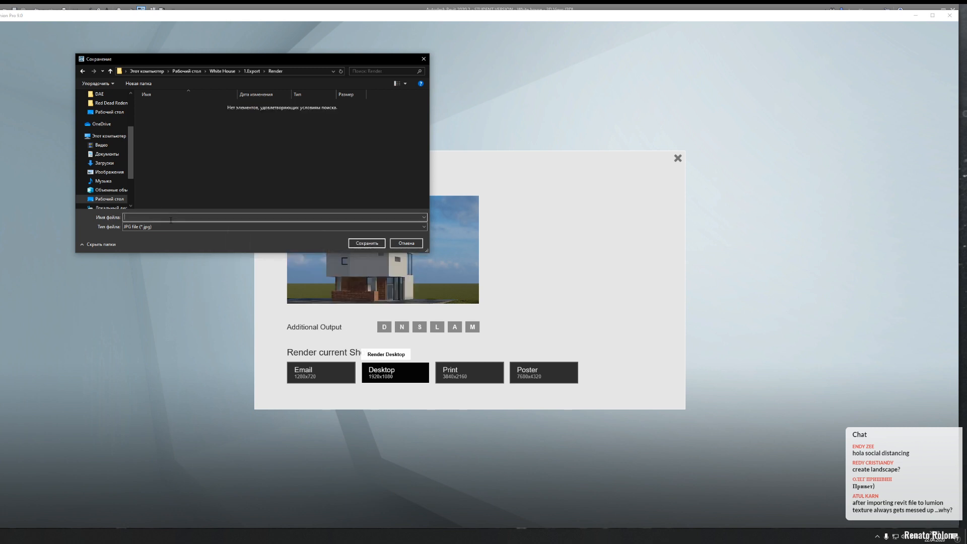
pyautogui.click(364, 244)
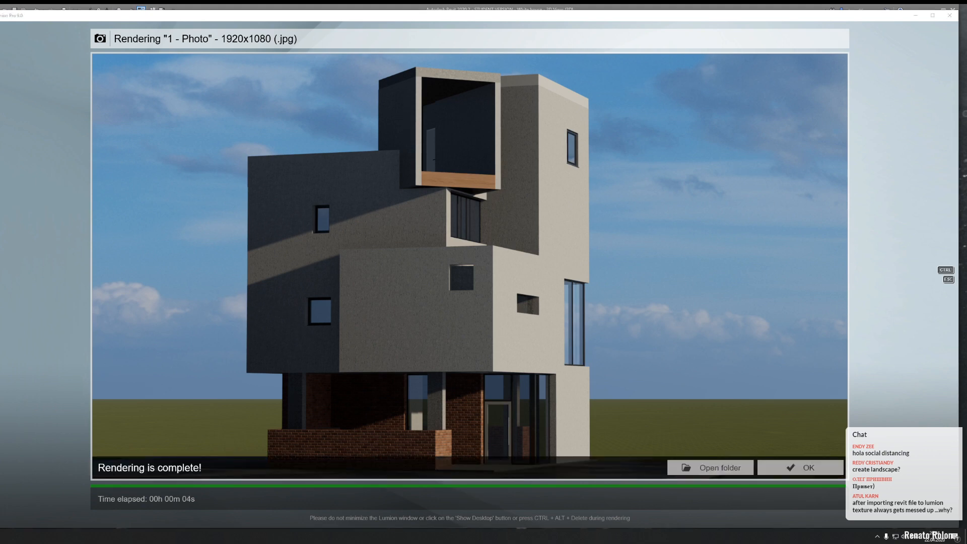
# Step: Switch to File Explorer and open the folder containing the rendered image 1
pyautogui.press('super+e')
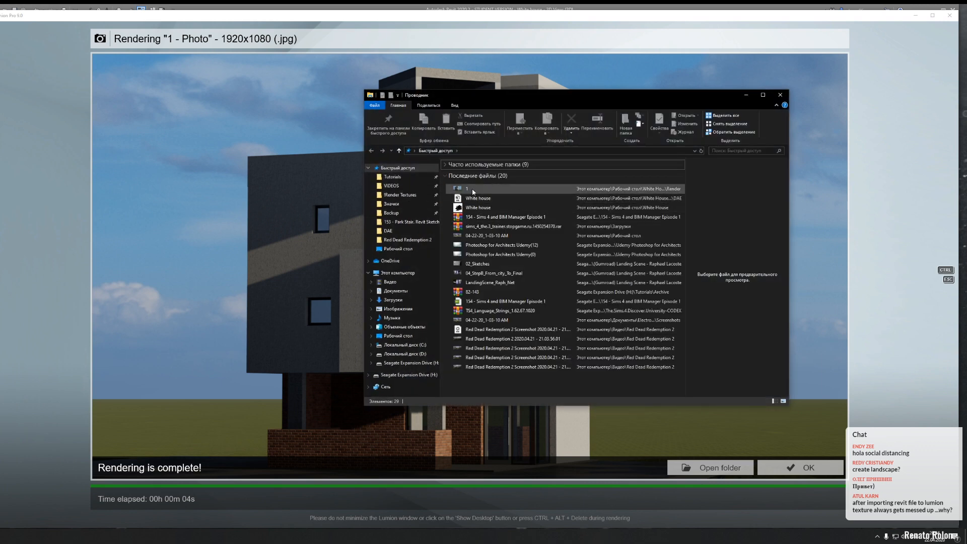
pyautogui.click(472, 190)
pyautogui.rightClick(463, 189)
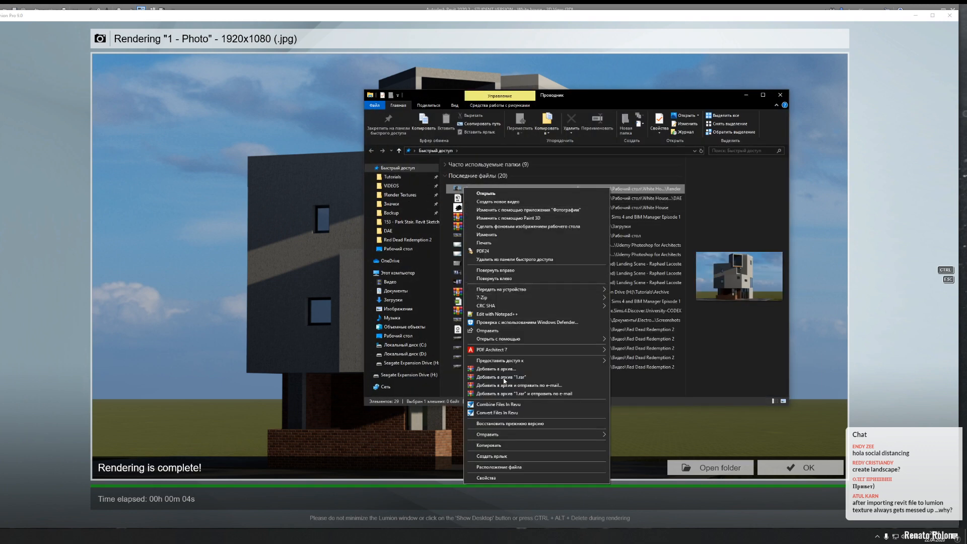
pyautogui.click(499, 467)
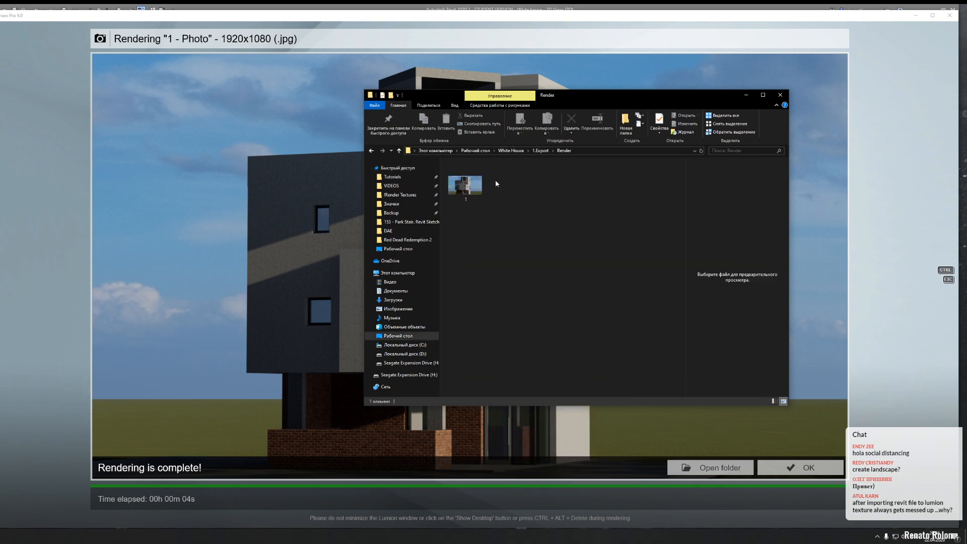
# Step: Open the rendered image 1 in an enlarged photo viewer, inspect the upper facade up close, and close the viewer and folder
pyautogui.doubleClick(464, 185)
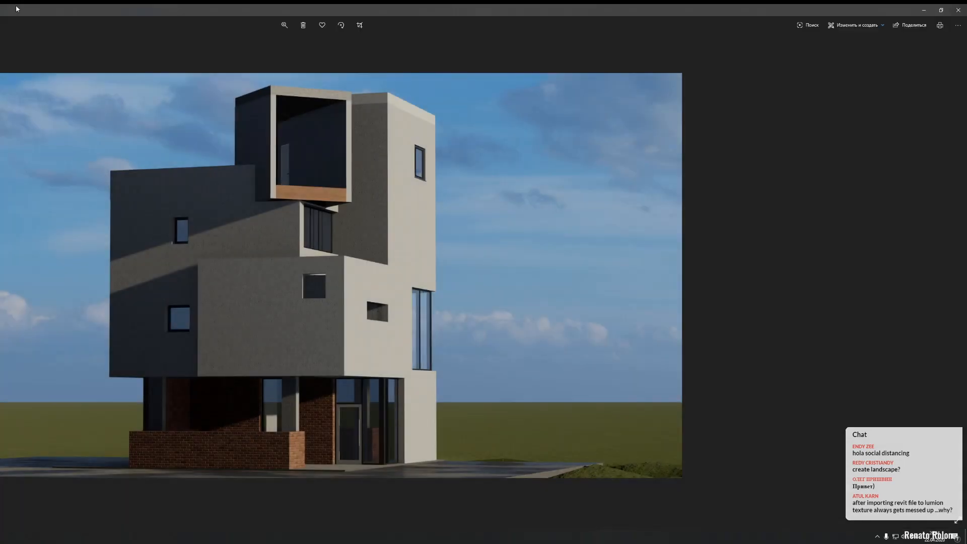
pyautogui.moveTo(16, 9); pyautogui.dragTo(116, 18)
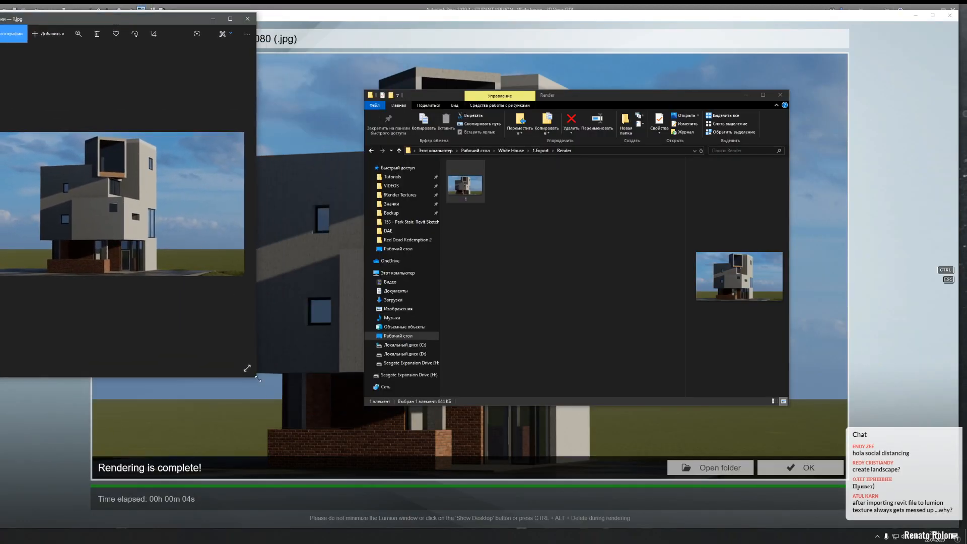
pyautogui.click(247, 368)
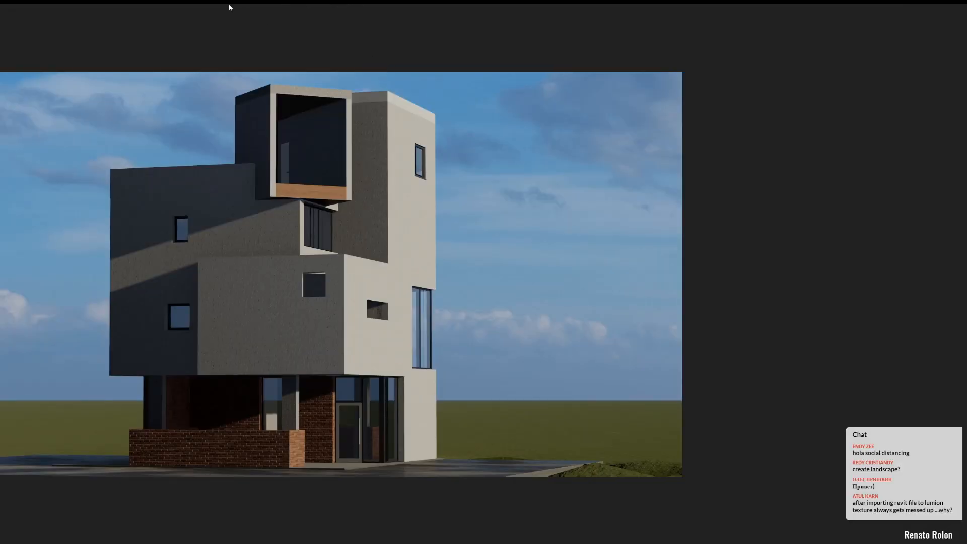
pyautogui.scroll(3, 292, 33)
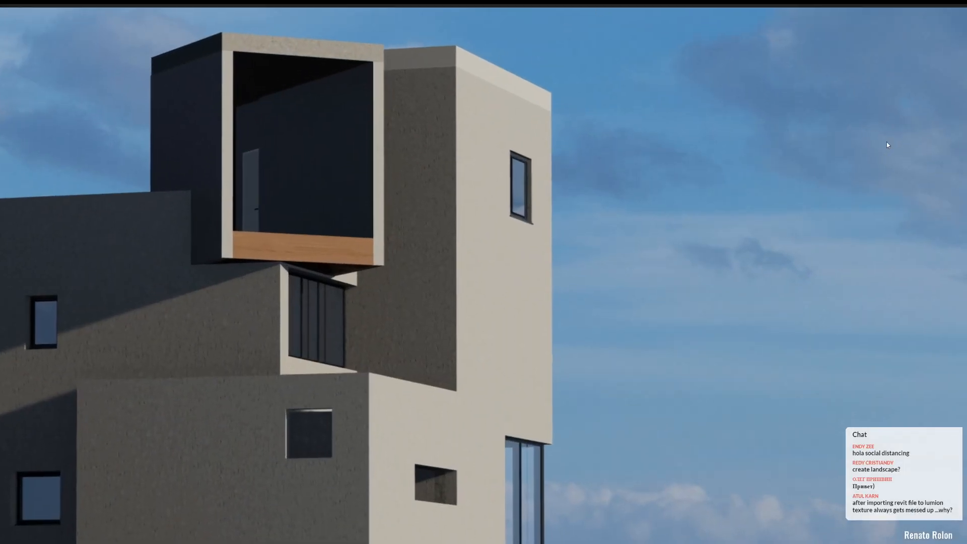
pyautogui.click(962, 9)
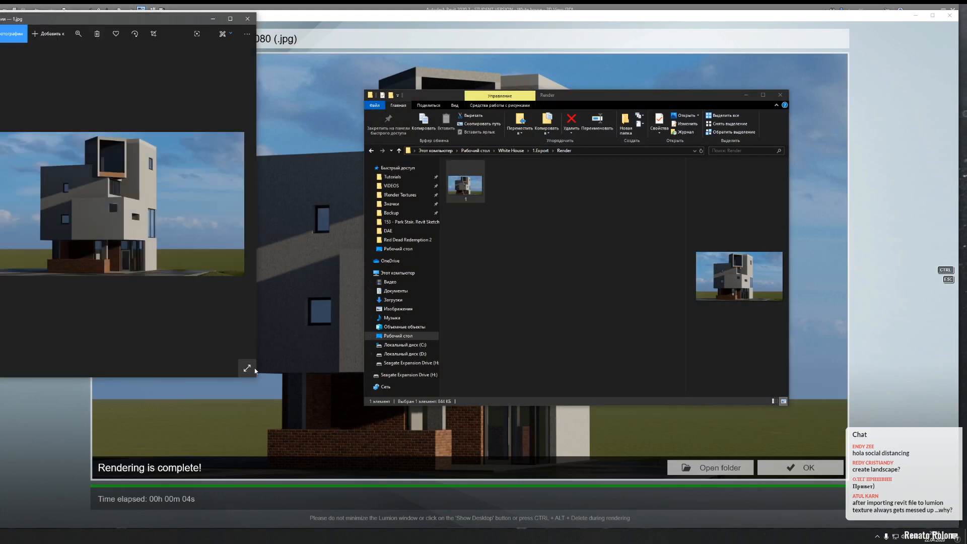
pyautogui.moveTo(255, 377); pyautogui.dragTo(940, 519)
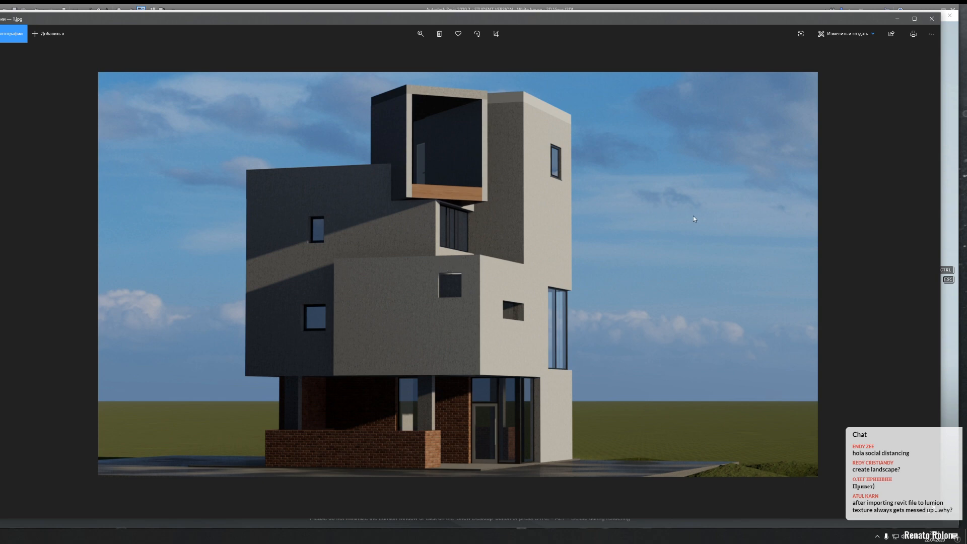
pyautogui.click(932, 19)
pyautogui.click(688, 20)
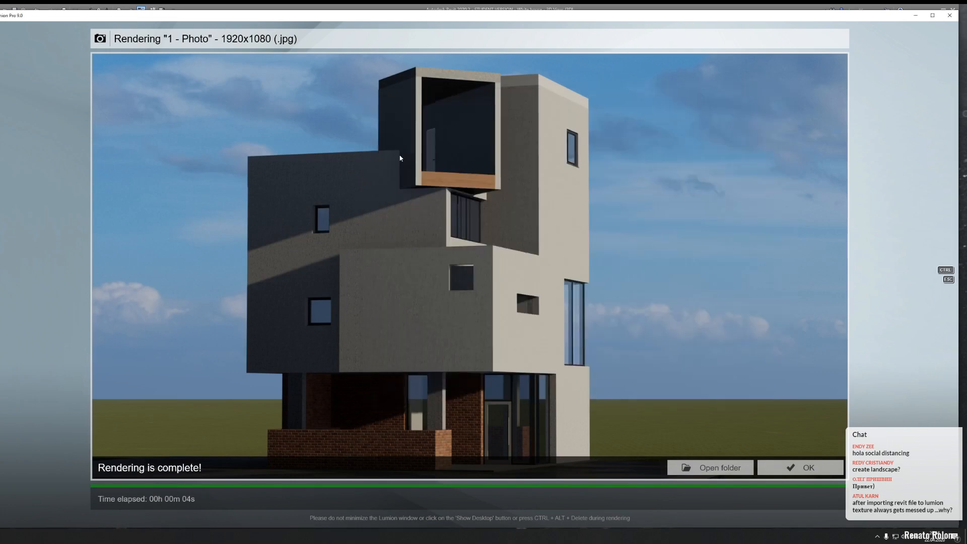
# Step: Return to the photo effects and turn the Real Skies heading so that sunlight falls on the house's front facade
pyautogui.click(786, 464)
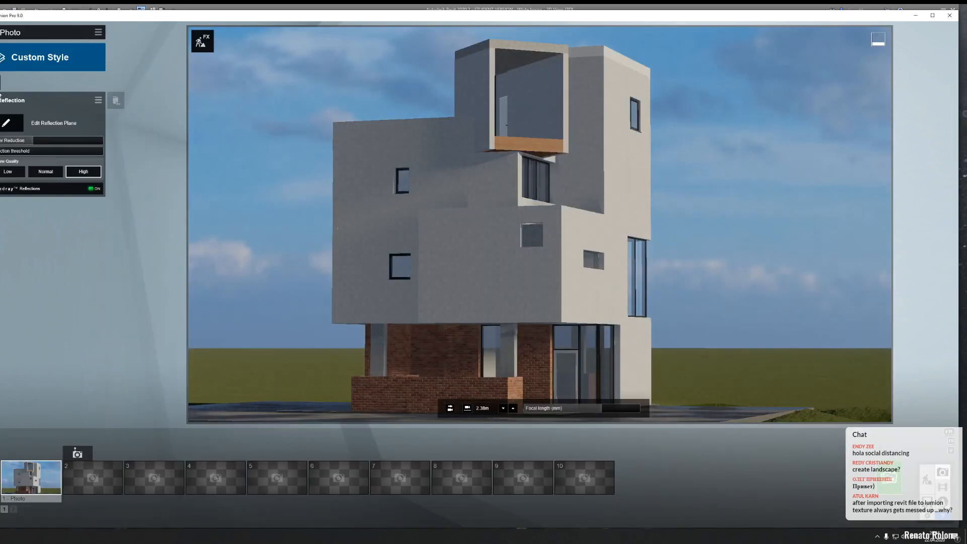
pyautogui.click(1, 83)
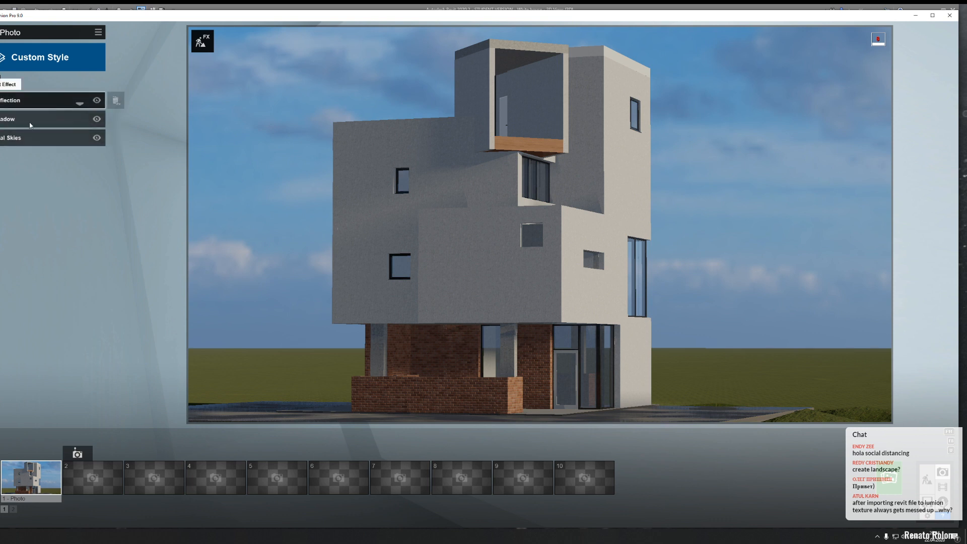
pyautogui.click(23, 137)
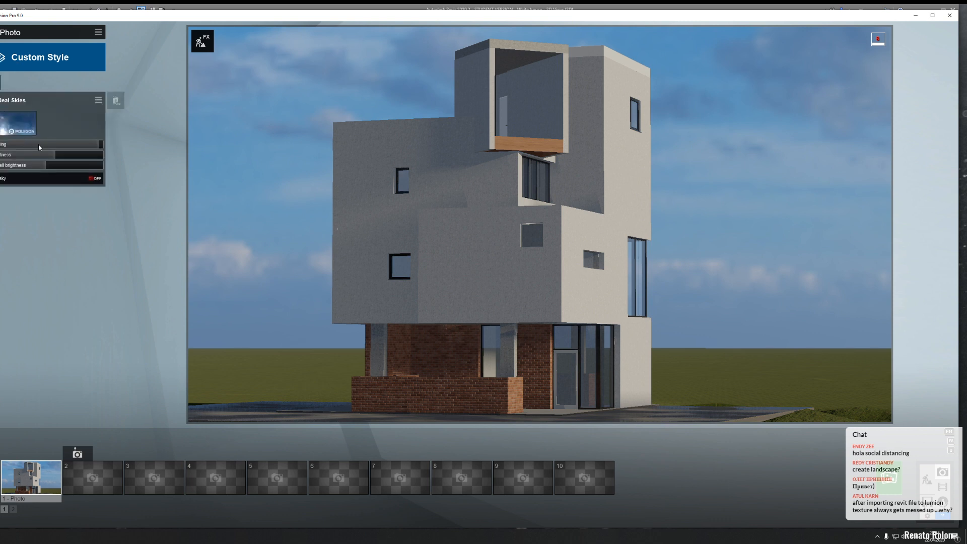
pyautogui.moveTo(39, 145); pyautogui.dragTo(100, 144)
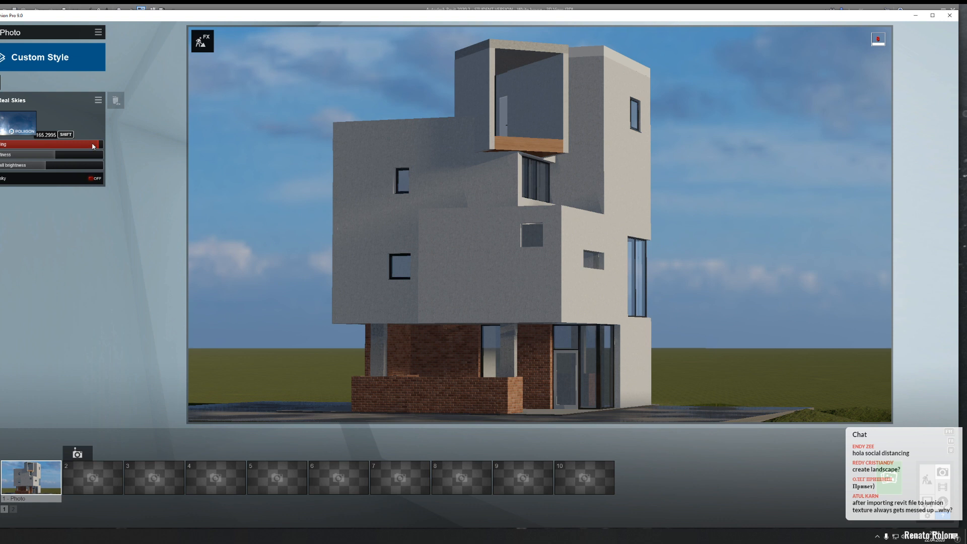
pyautogui.moveTo(83, 148); pyautogui.dragTo(29, 147)
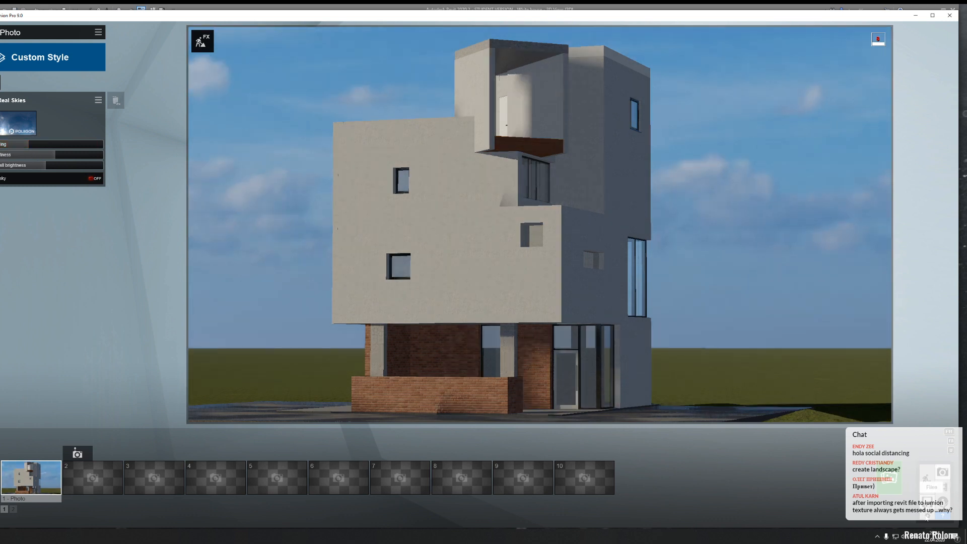
pyautogui.click(927, 516)
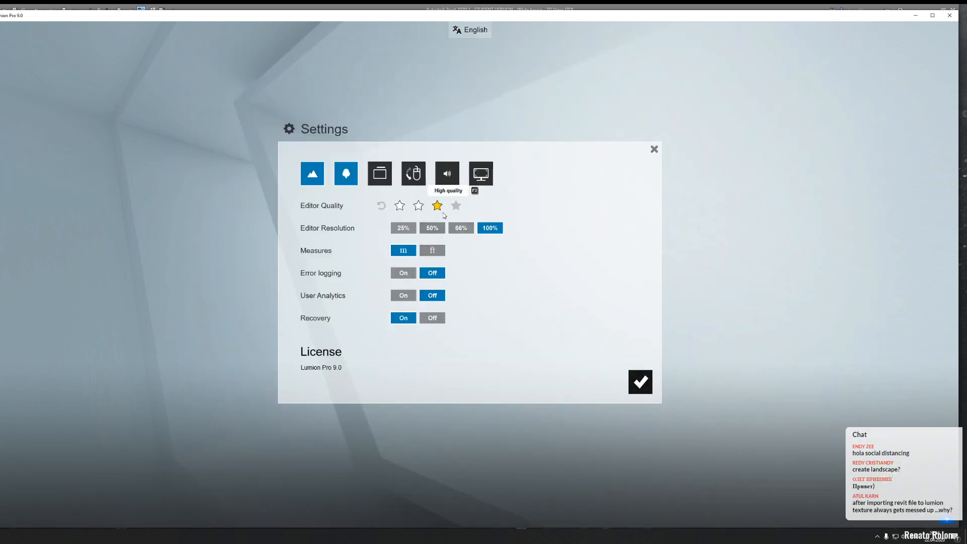
pyautogui.click(637, 386)
pyautogui.moveTo(30, 147)
pyautogui.mouseDown()
pyautogui.moveTo(62, 147)
pyautogui.moveTo(2, 151)
pyautogui.moveTo(39, 147)
pyautogui.moveTo(11, 147)
pyautogui.mouseUp()
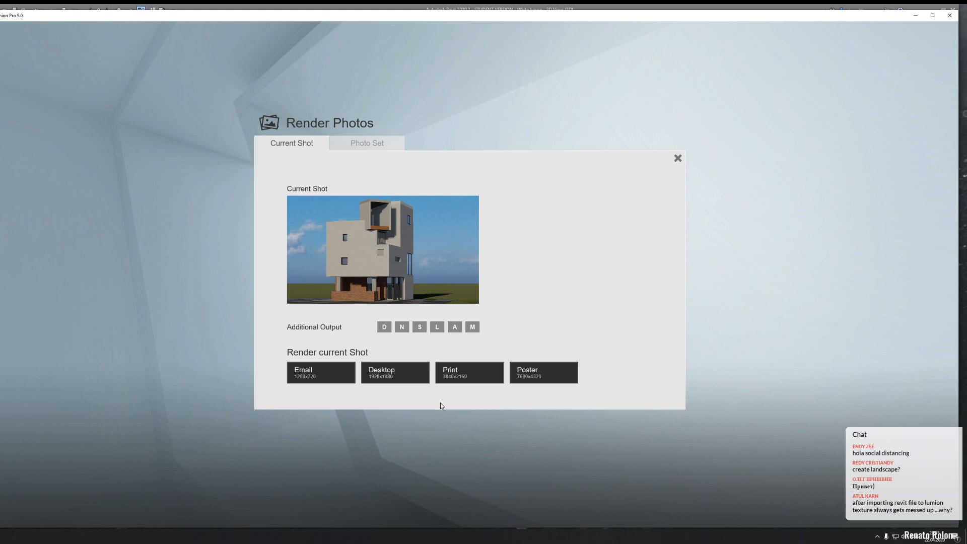
# Step: Render the current shot at the Desktop size of 1920x1080 and save it as the JPG file 2 in the Render folder
pyautogui.click(380, 374)
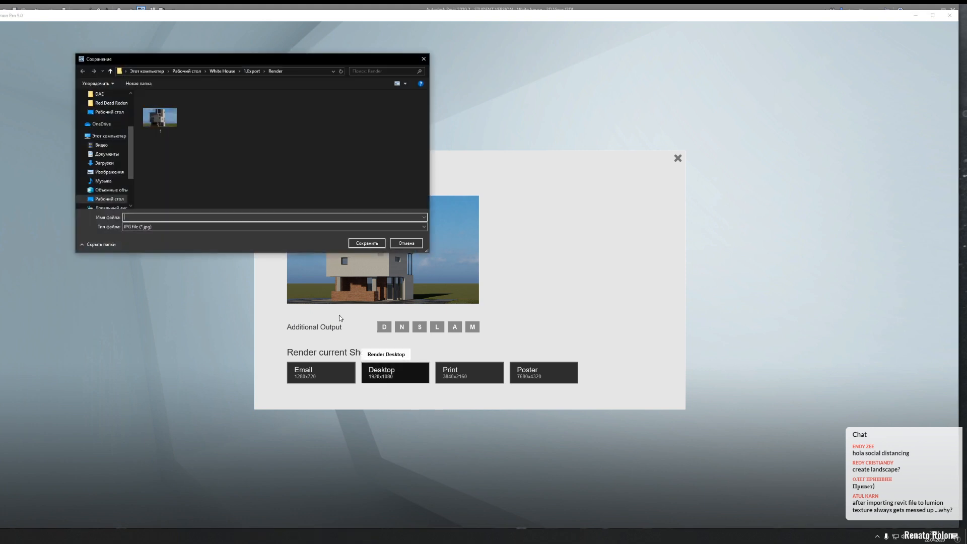
pyautogui.click(358, 246)
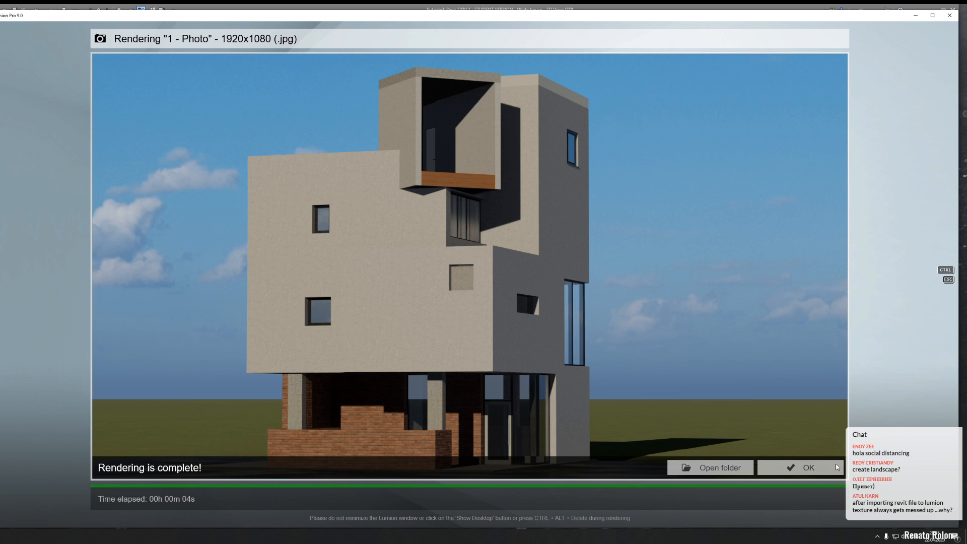
pyautogui.click(800, 467)
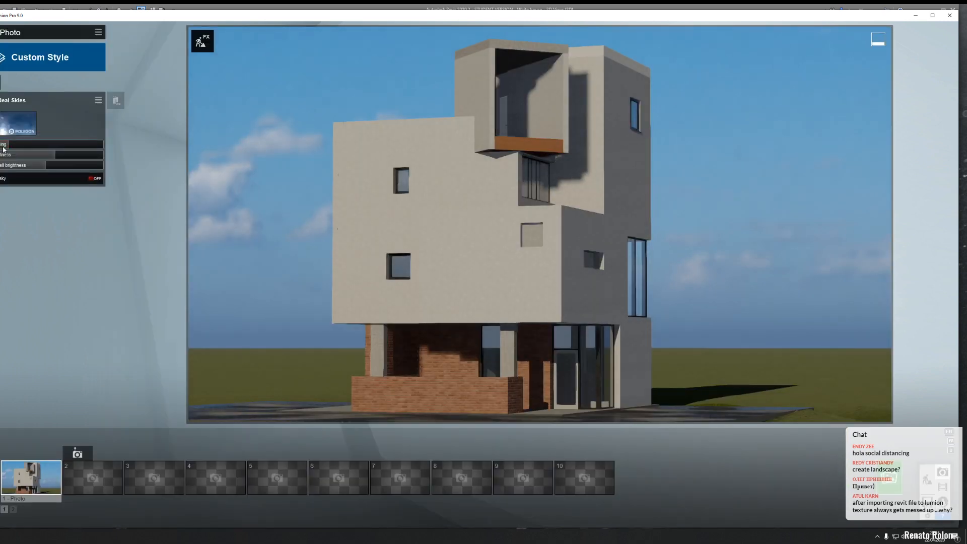
# Step: Fine-tune the Real Skies heading to reduce the shadow cast on the tower wall, and return to the effects list
pyautogui.moveTo(4, 149); pyautogui.dragTo(43, 154)
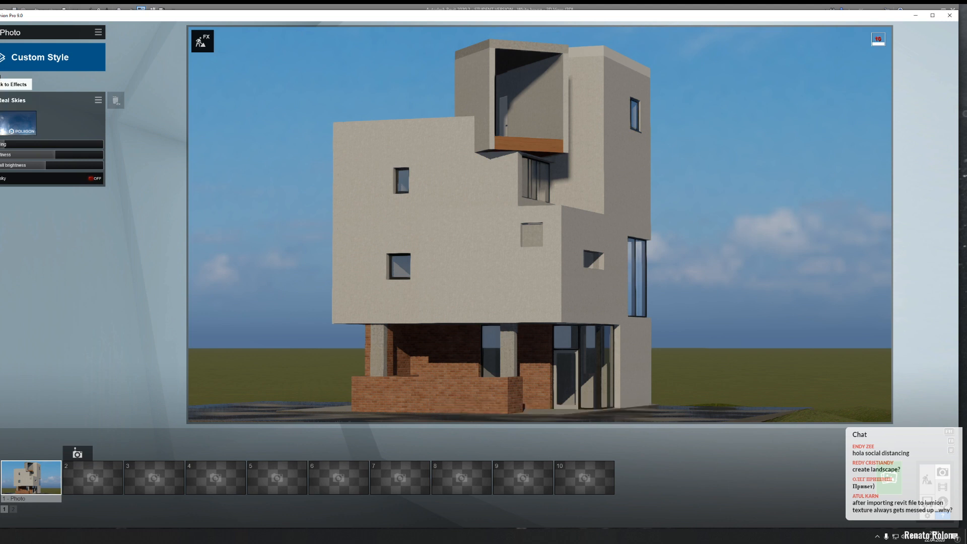
pyautogui.click(0, 82)
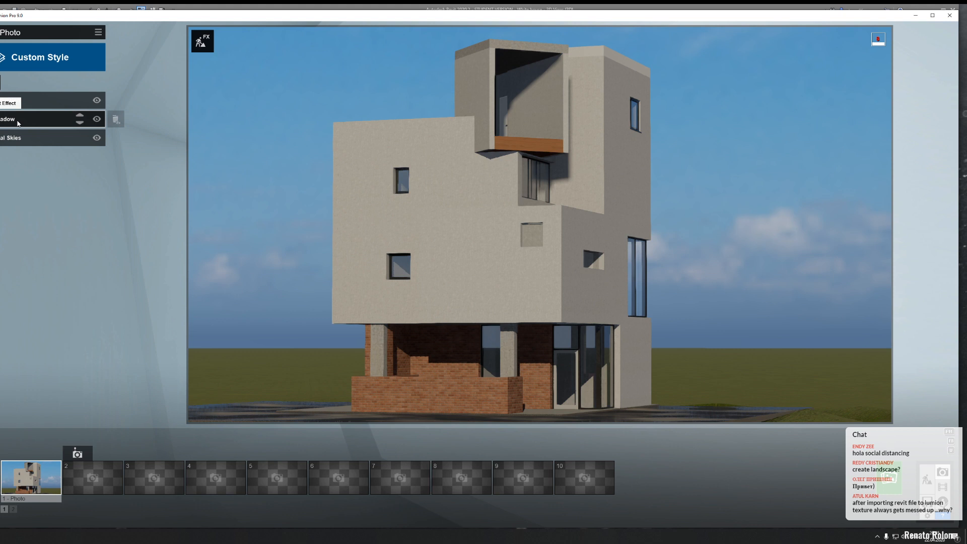
# Step: In the Shadow effect, increase the shadow range and shadow correction, and turn on soft shadows with the Normal shadow type
pyautogui.click(18, 123)
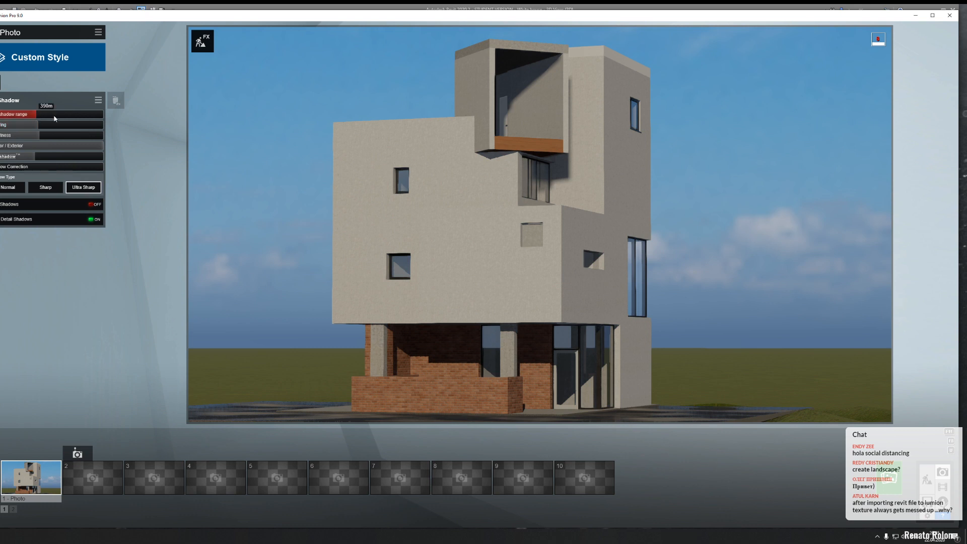
pyautogui.moveTo(55, 118); pyautogui.dragTo(61, 118)
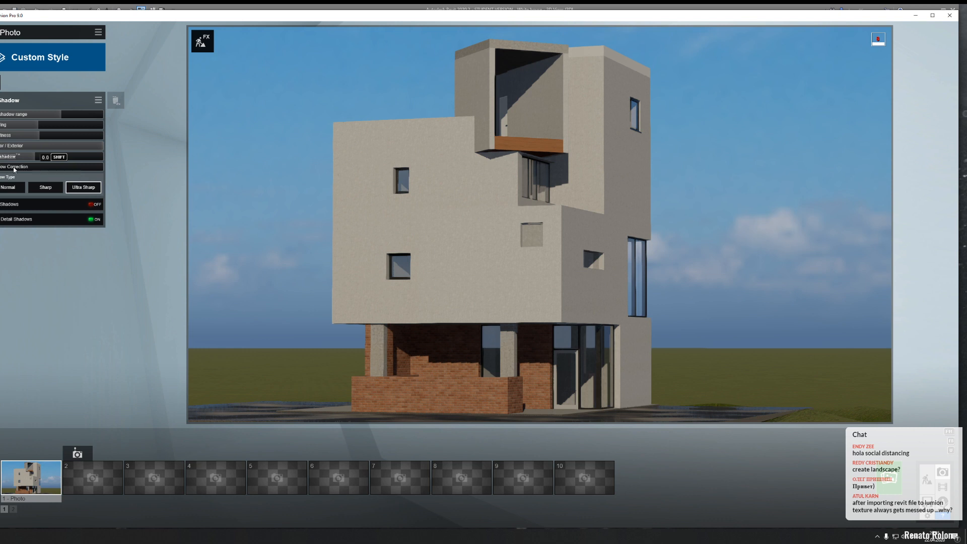
pyautogui.moveTo(29, 169); pyautogui.dragTo(38, 170)
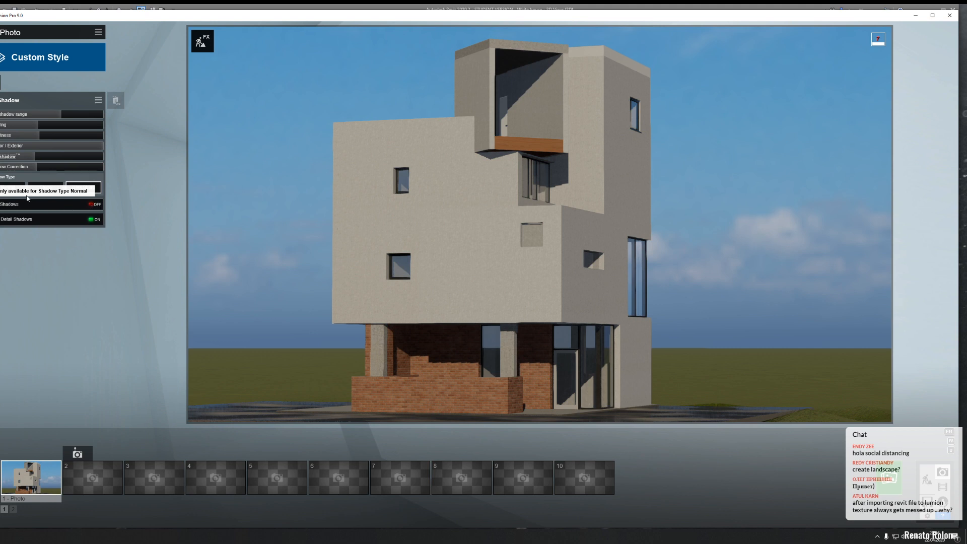
pyautogui.click(96, 207)
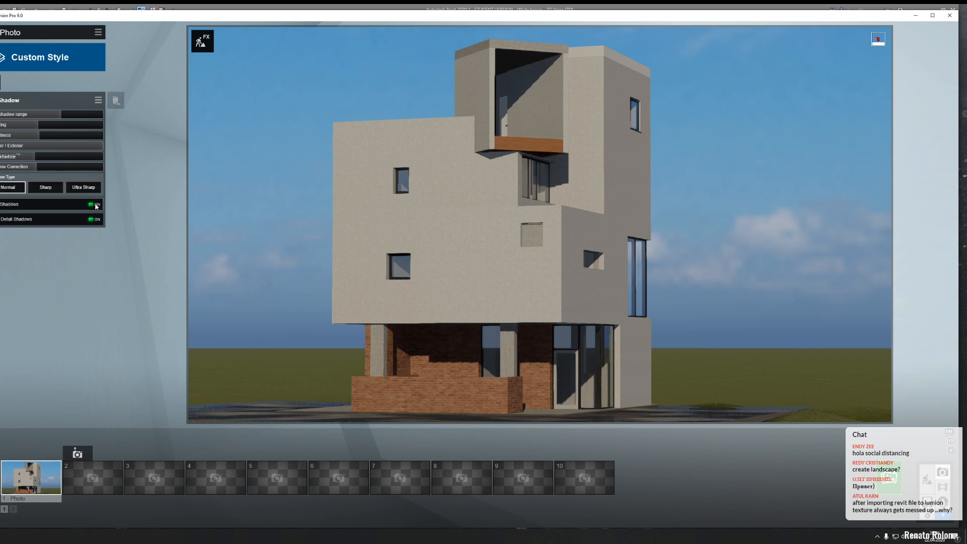
pyautogui.click(95, 207)
pyautogui.click(96, 205)
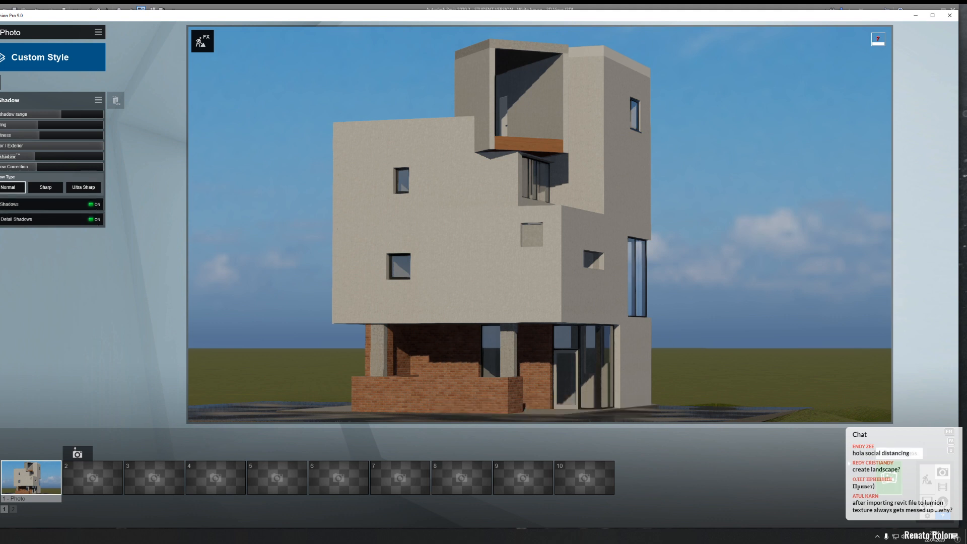
# Step: Render the shot with the revised shadows at the Desktop size of 1920x1080 and save it as another JPG in the Render folder
pyautogui.click(889, 477)
pyautogui.click(395, 371)
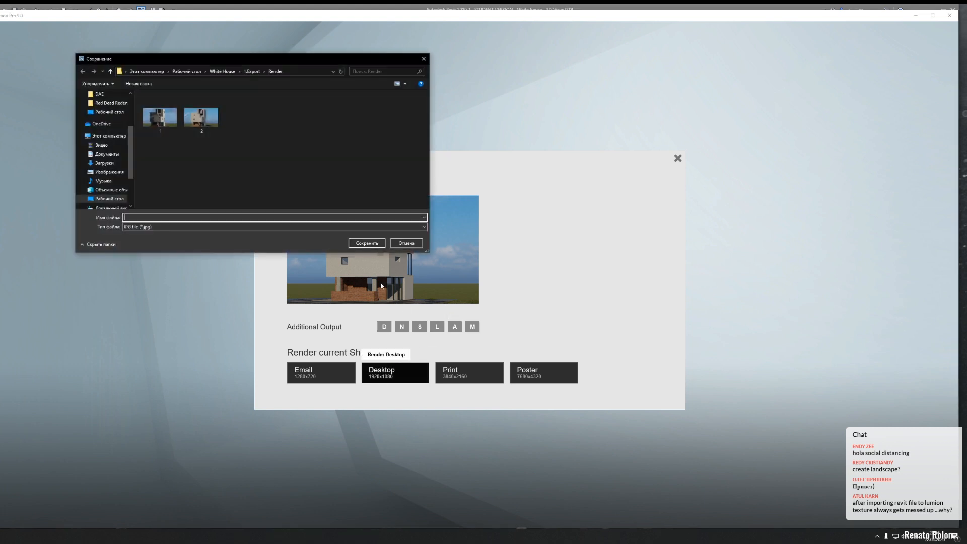
pyautogui.click(367, 243)
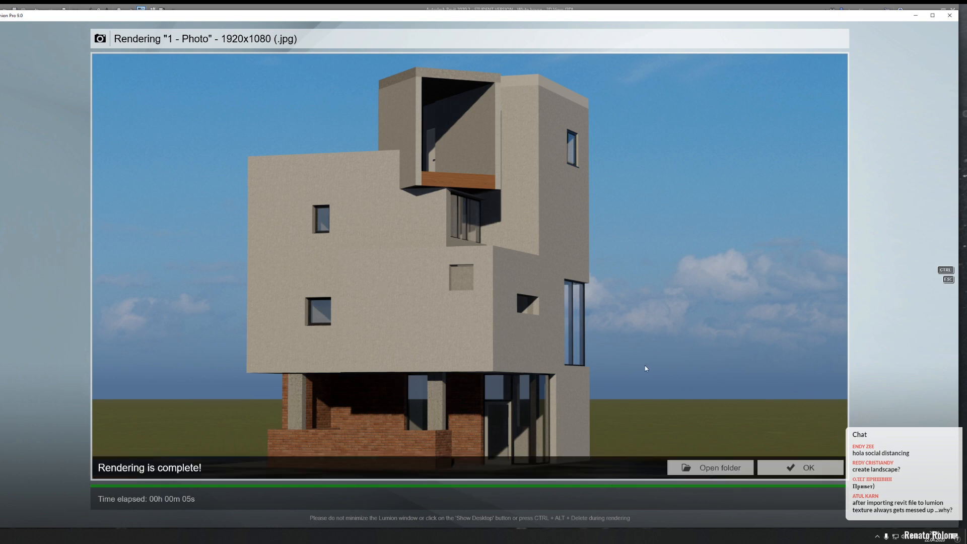
pyautogui.click(808, 468)
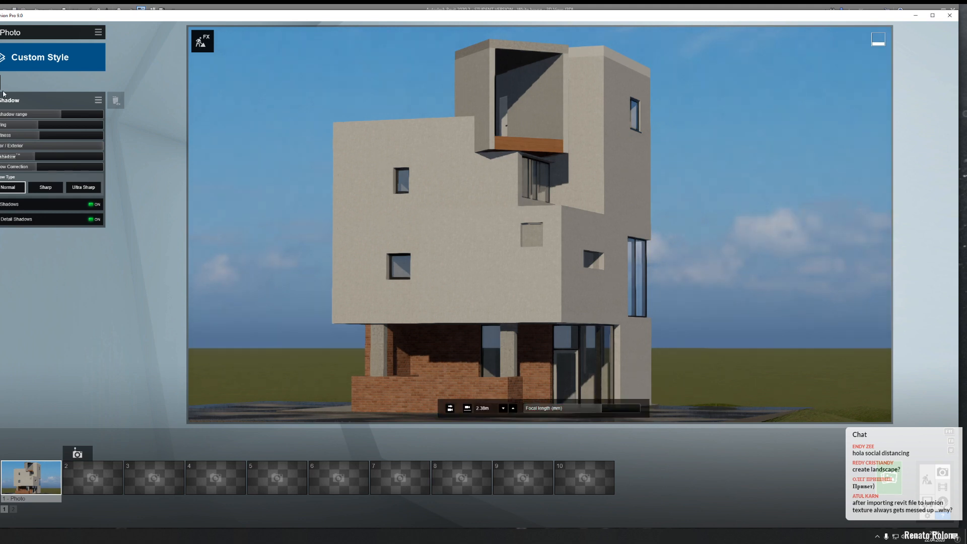
# Step: Add the 2-Point Perspective camera effect to the photo and test its amount, ending at the full amount
pyautogui.click(6, 101)
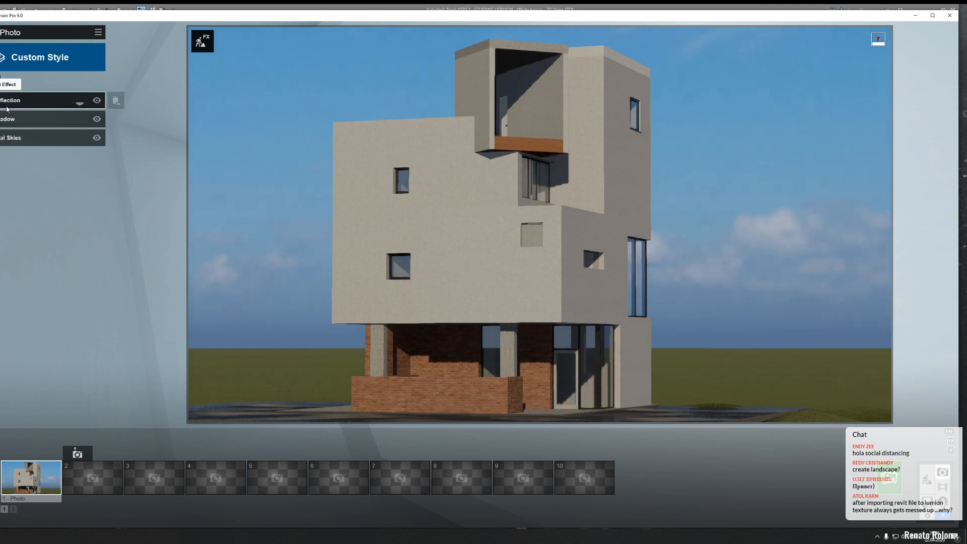
pyautogui.click(5, 74)
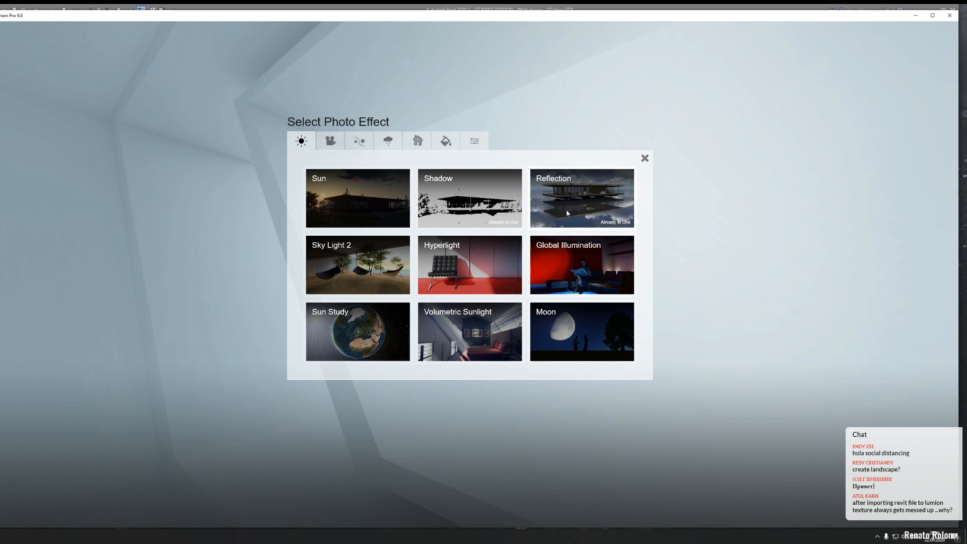
pyautogui.click(477, 225)
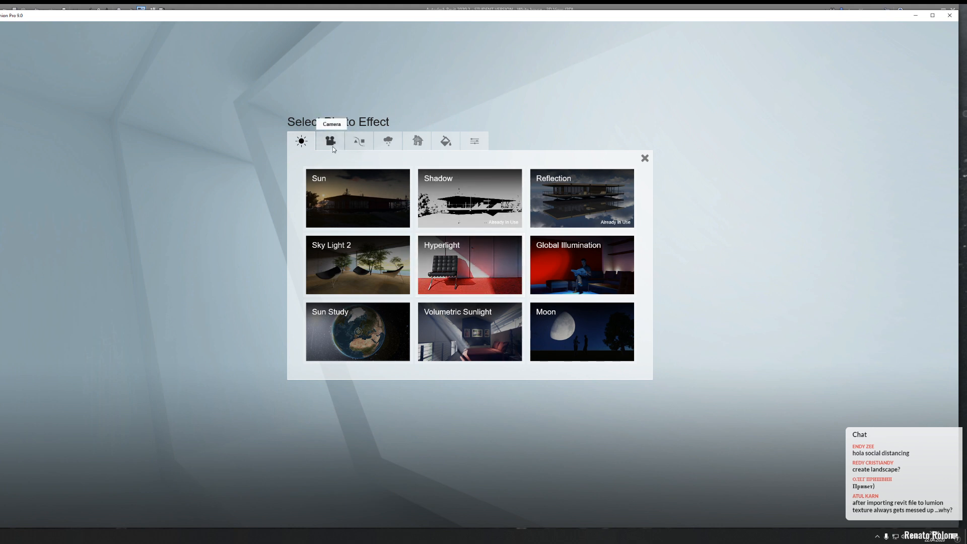
pyautogui.click(359, 142)
pyautogui.click(331, 141)
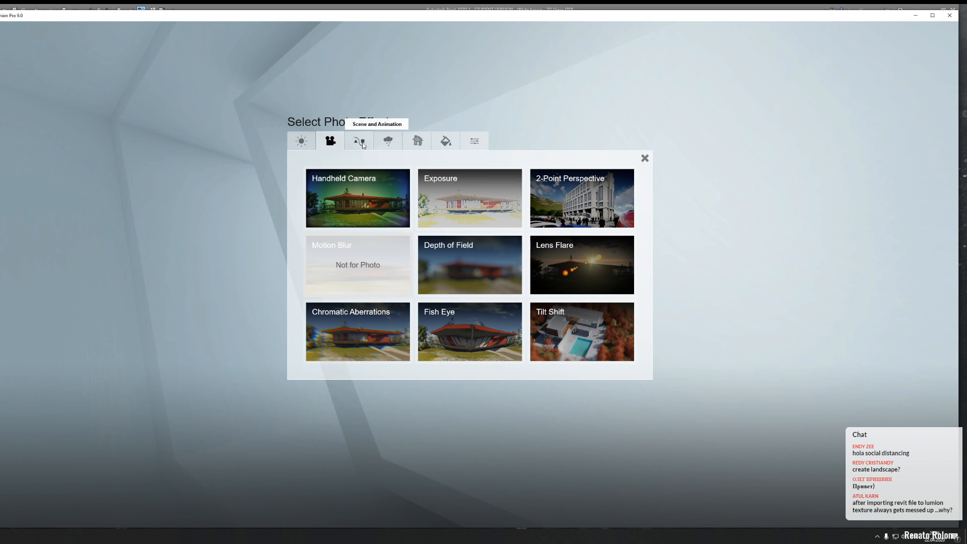
pyautogui.click(540, 201)
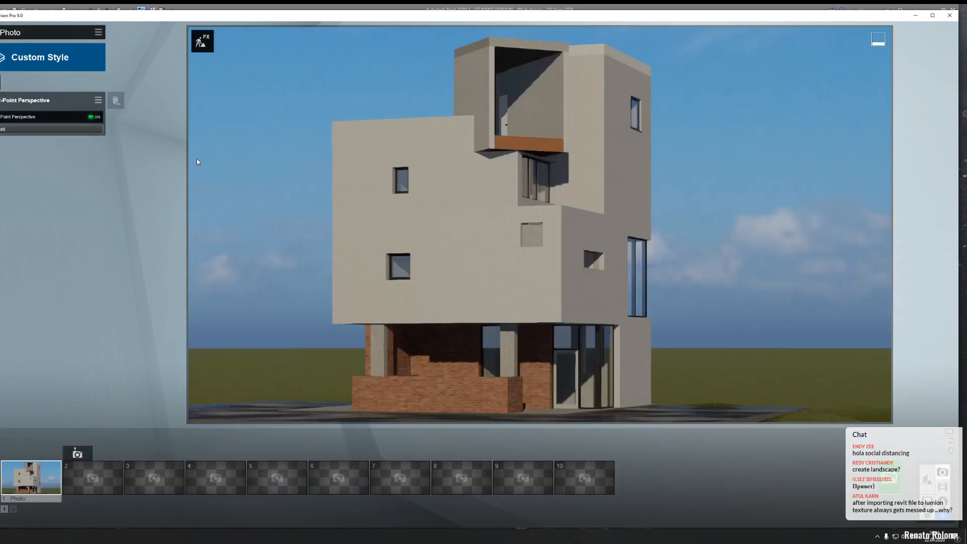
pyautogui.click(96, 130)
pyautogui.moveTo(94, 130); pyautogui.dragTo(1, 129)
pyautogui.moveTo(162, 142); pyautogui.dragTo(243, 144)
# Step: Add the Depth of Field camera effect to the photo and set its focus point on the main facade wall
pyautogui.click(2, 100)
pyautogui.click(2, 81)
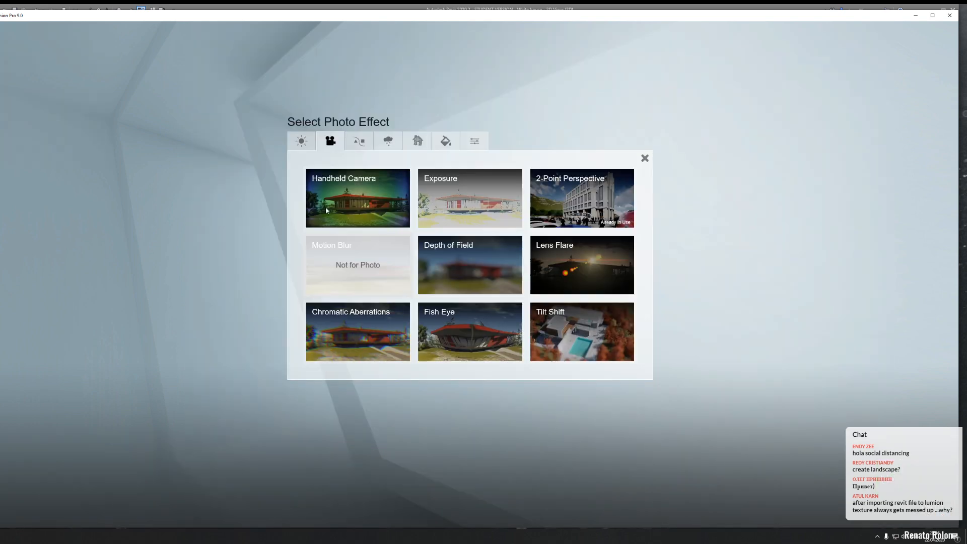
pyautogui.click(472, 276)
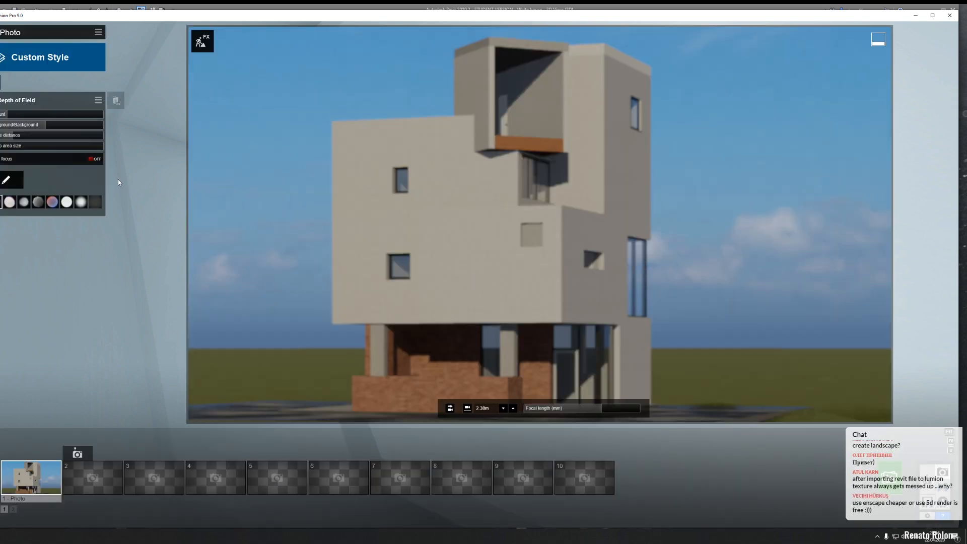
pyautogui.click(7, 184)
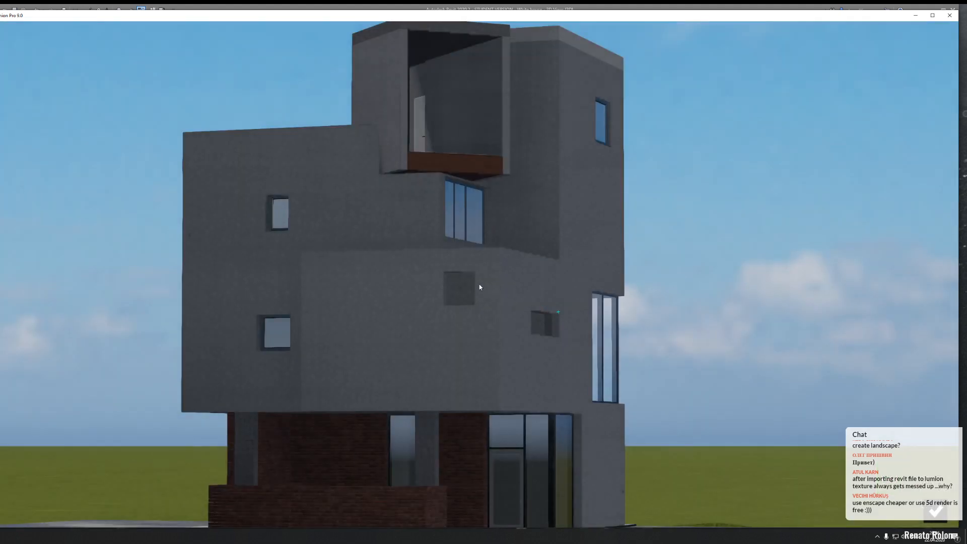
pyautogui.click(443, 331)
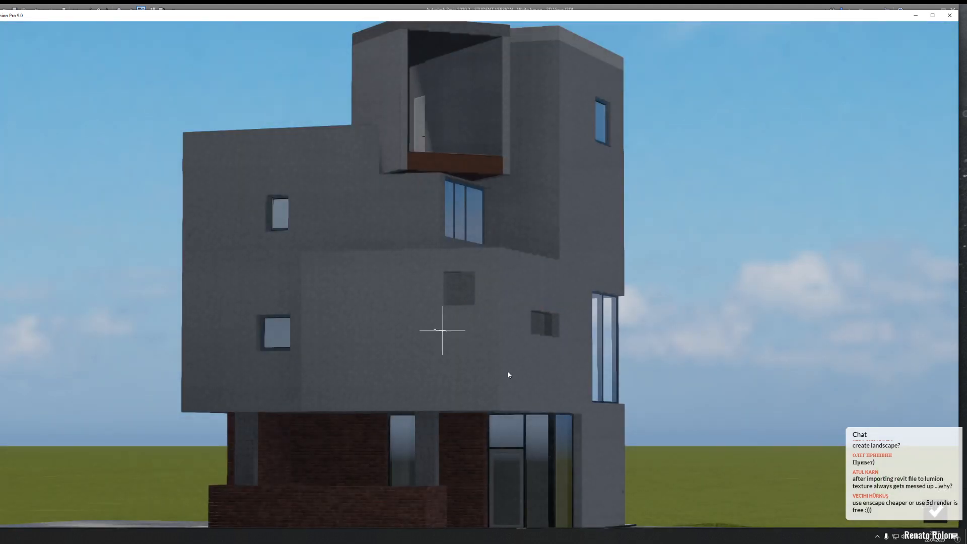
pyautogui.click(935, 511)
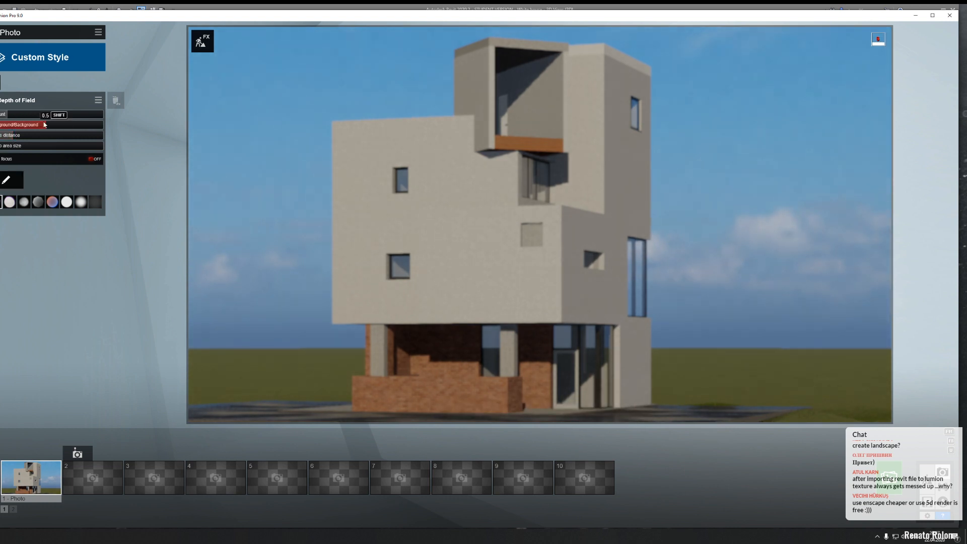
# Step: In the Depth of Field effect, raise the amount, set Foreground/Background to 0.0 and enlarge the focus area size
pyautogui.moveTo(70, 127); pyautogui.dragTo(0, 132)
pyautogui.click(80, 127)
pyautogui.moveTo(8, 115); pyautogui.dragTo(22, 127)
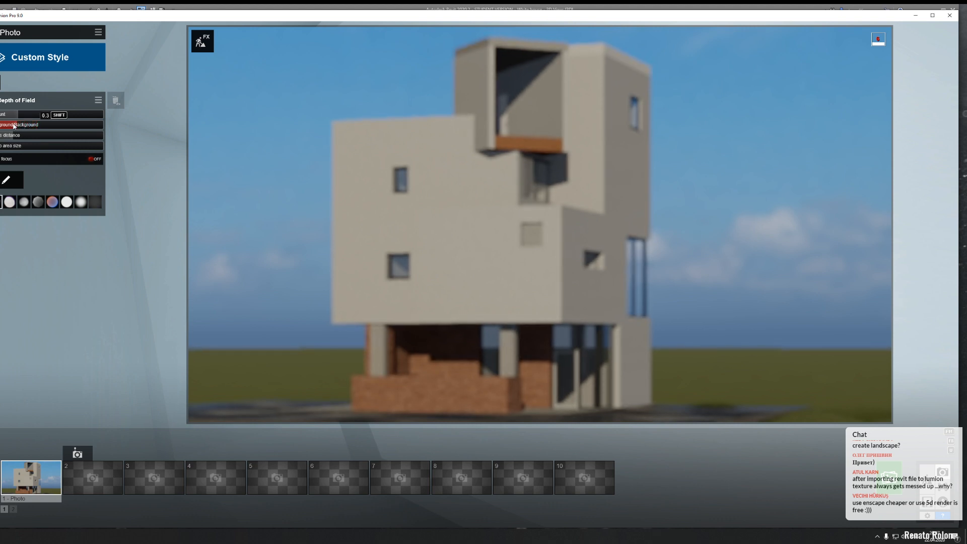
pyautogui.moveTo(8, 125); pyautogui.dragTo(0, 125)
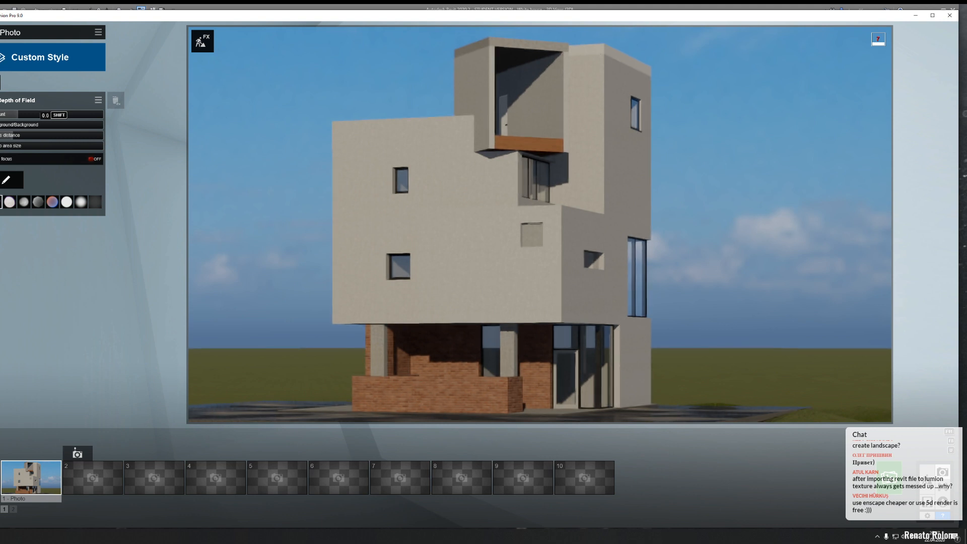
pyautogui.moveTo(6, 125); pyautogui.dragTo(62, 150)
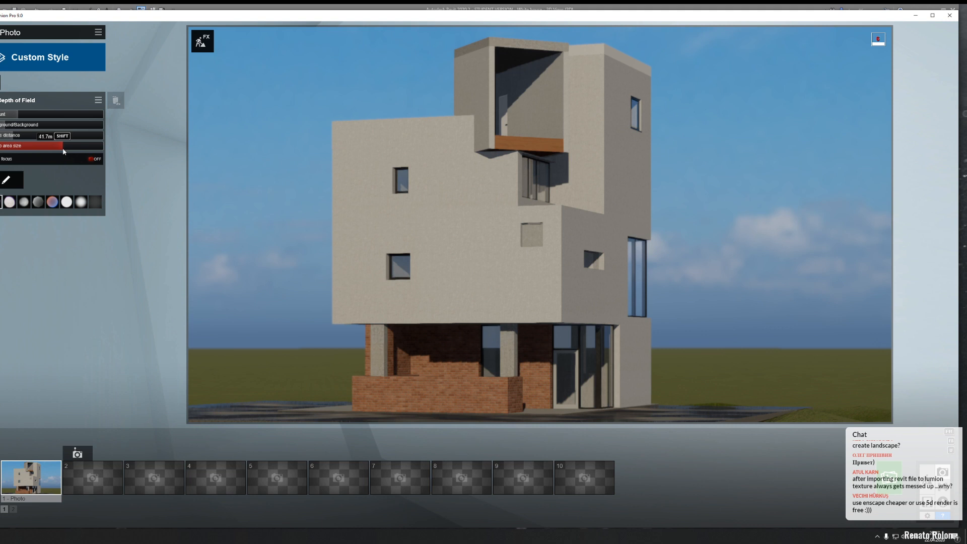
pyautogui.moveTo(73, 151); pyautogui.dragTo(73, 150)
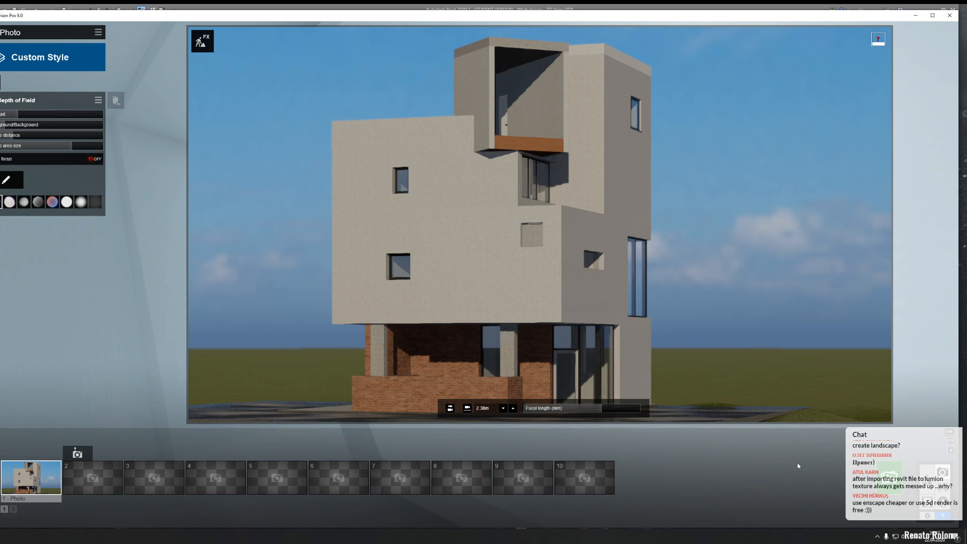
# Step: Turn on the landscape grass in the build scene, adjust its height, and restore the first photo's camera
pyautogui.click(932, 457)
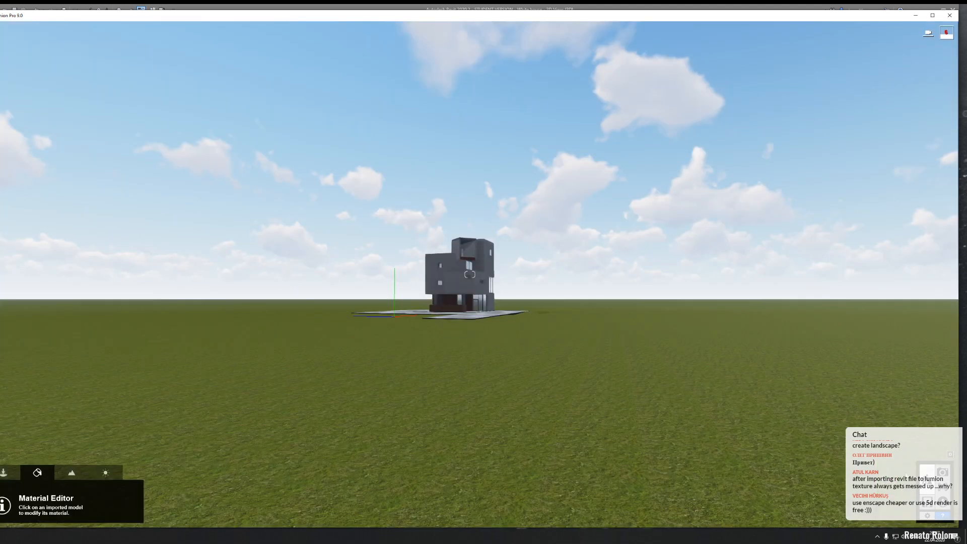
pyautogui.click(5, 474)
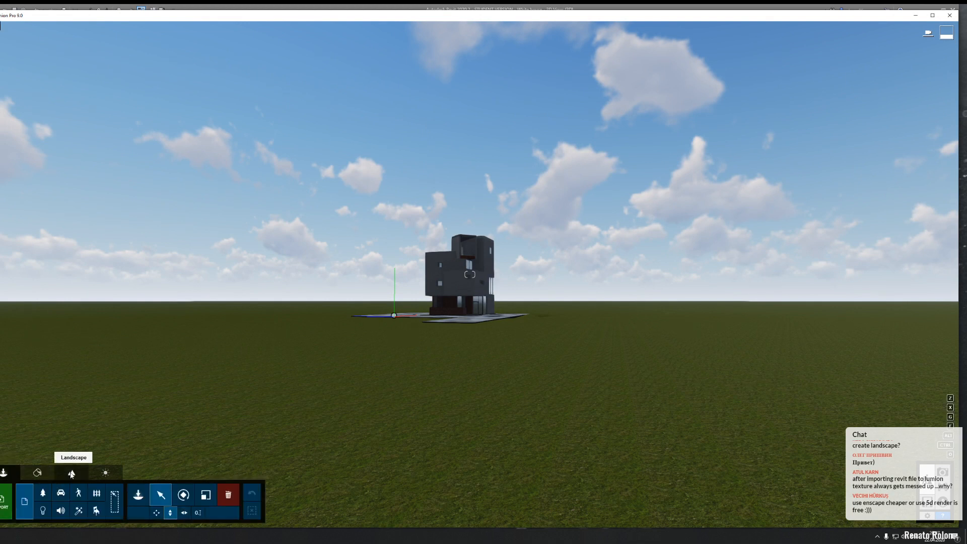
pyautogui.click(72, 472)
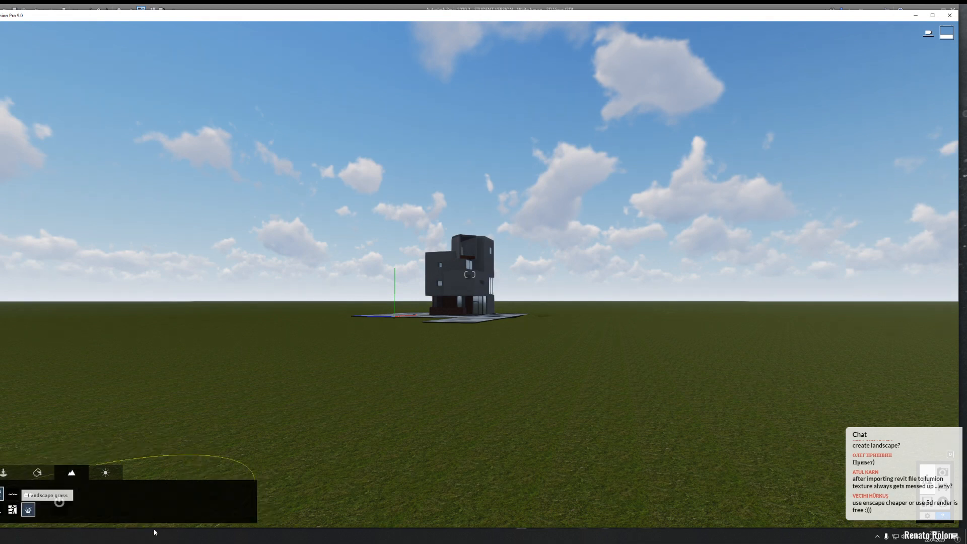
pyautogui.click(60, 501)
pyautogui.moveTo(99, 503)
pyautogui.mouseDown()
pyautogui.moveTo(108, 504)
pyautogui.moveTo(105, 512)
pyautogui.moveTo(90, 512)
pyautogui.moveTo(111, 491)
pyautogui.mouseUp()
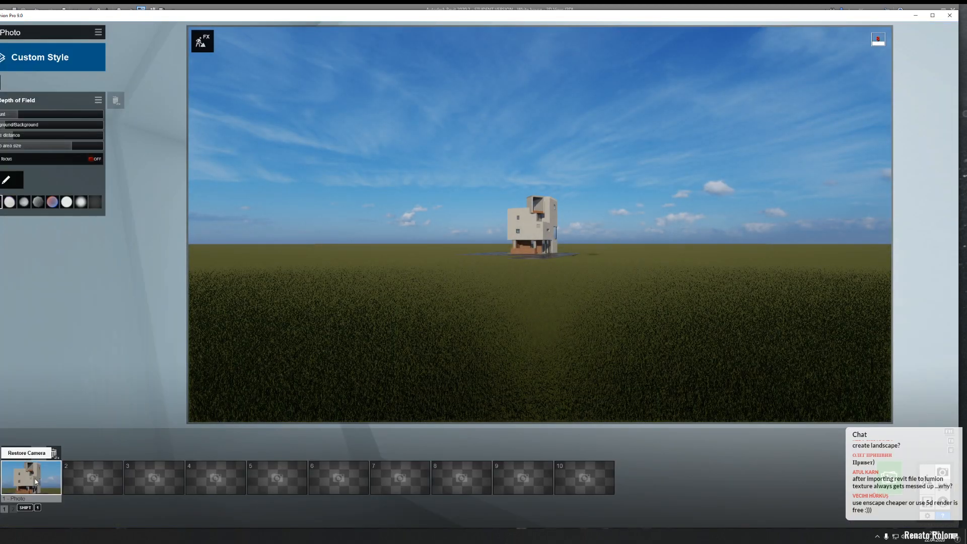
pyautogui.click(35, 478)
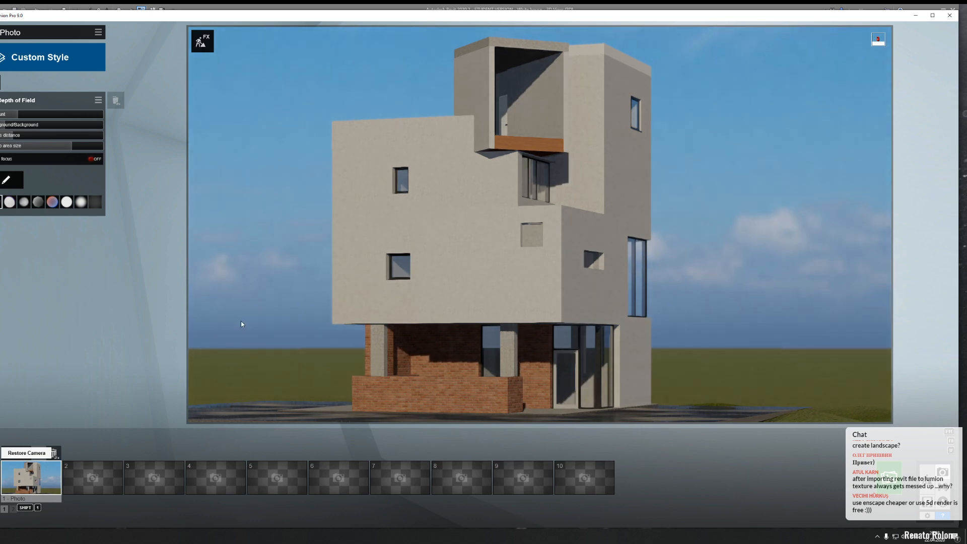
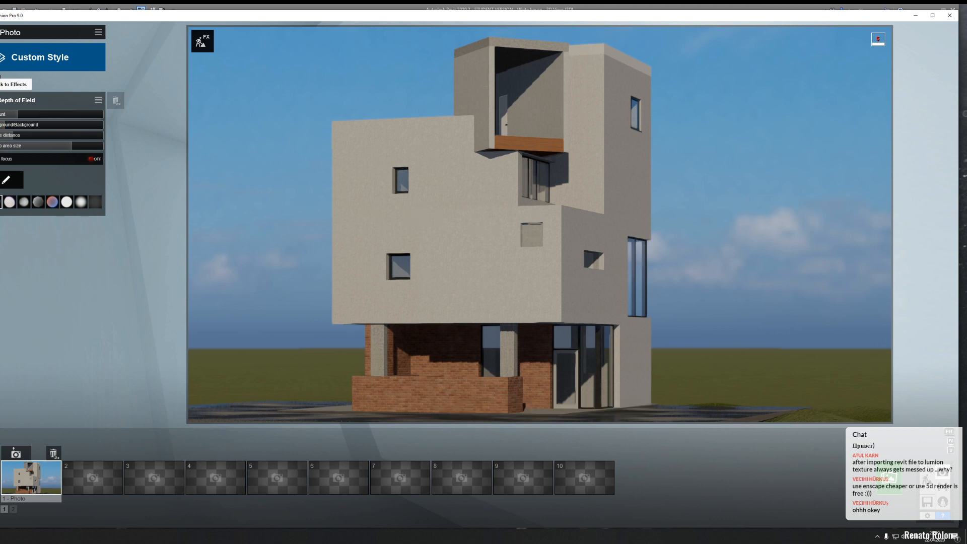
# Step: Add the Volumetric Sunlight effect, lower its brightness to about 0.05, and return to the effects list
pyautogui.click(1, 100)
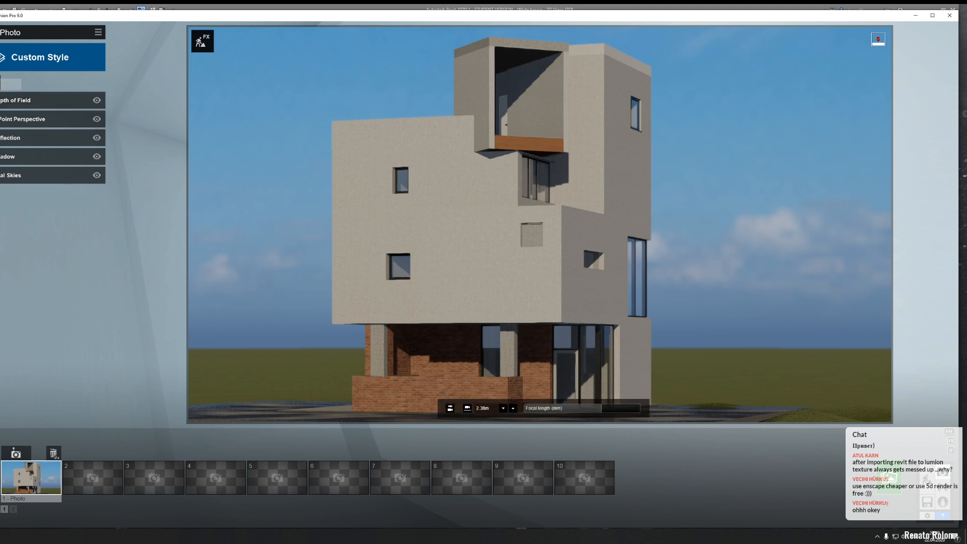
pyautogui.click(2, 79)
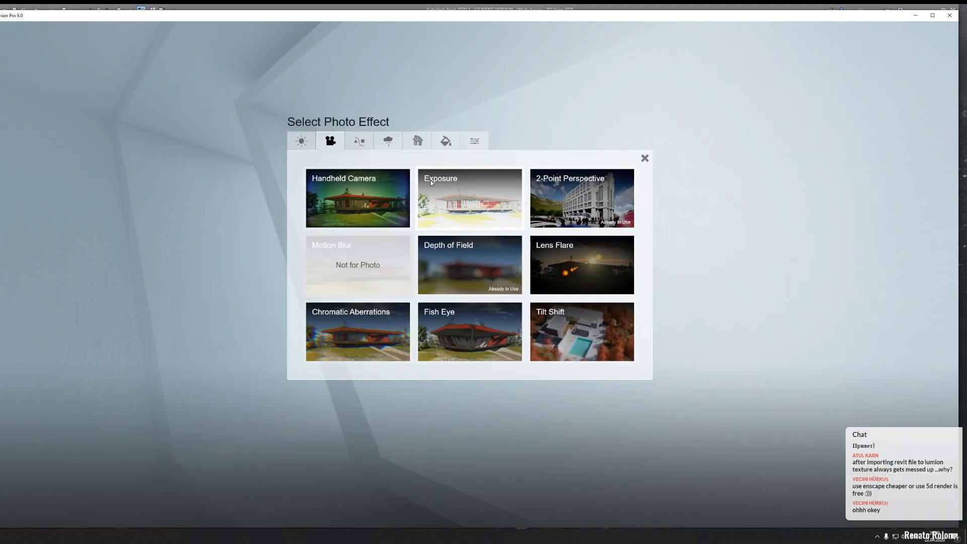
pyautogui.click(312, 146)
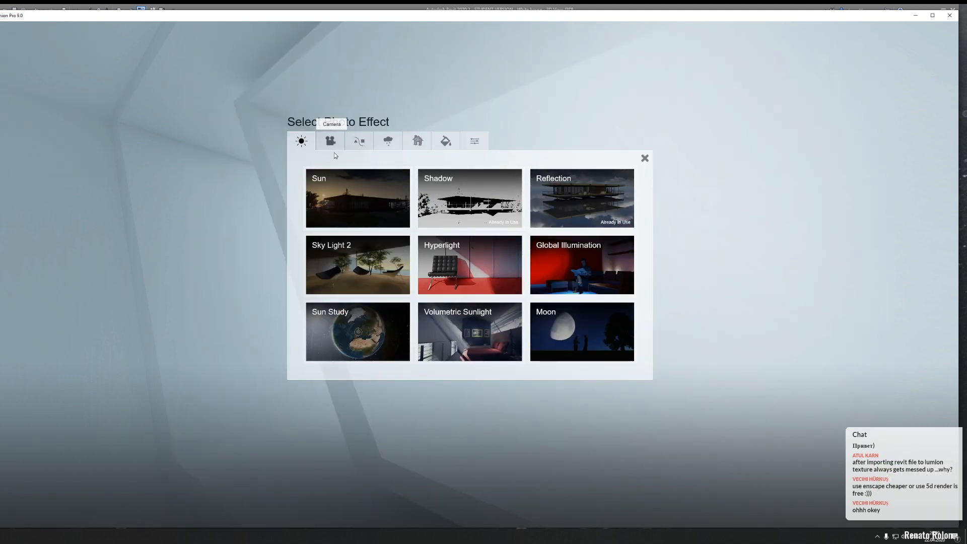
pyautogui.click(479, 342)
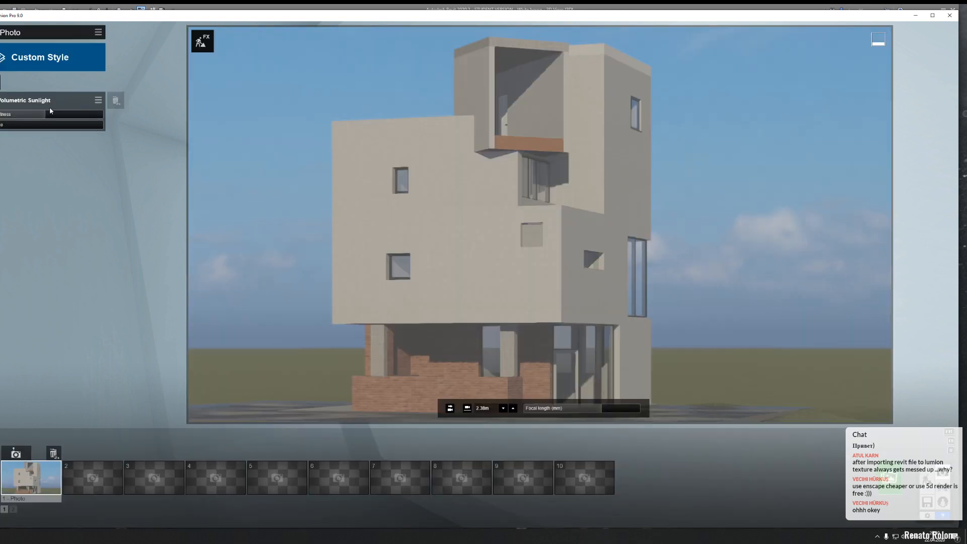
pyautogui.moveTo(44, 115); pyautogui.dragTo(0, 115)
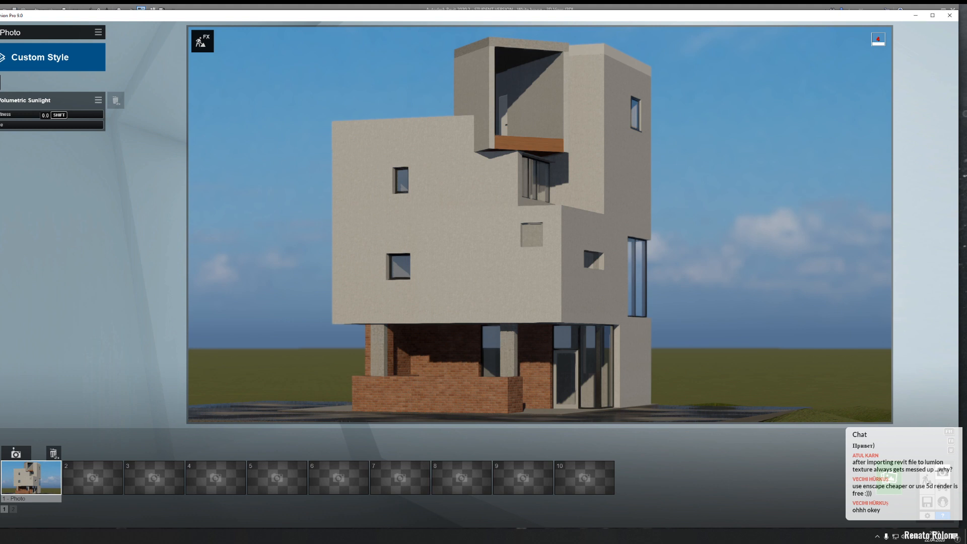
pyautogui.moveTo(0, 115)
pyautogui.keyDown('shift'); pyautogui.mouseDown()
pyautogui.moveTo(1, 128)
pyautogui.moveTo(2, 115)
pyautogui.mouseUp(); pyautogui.keyUp('shift')
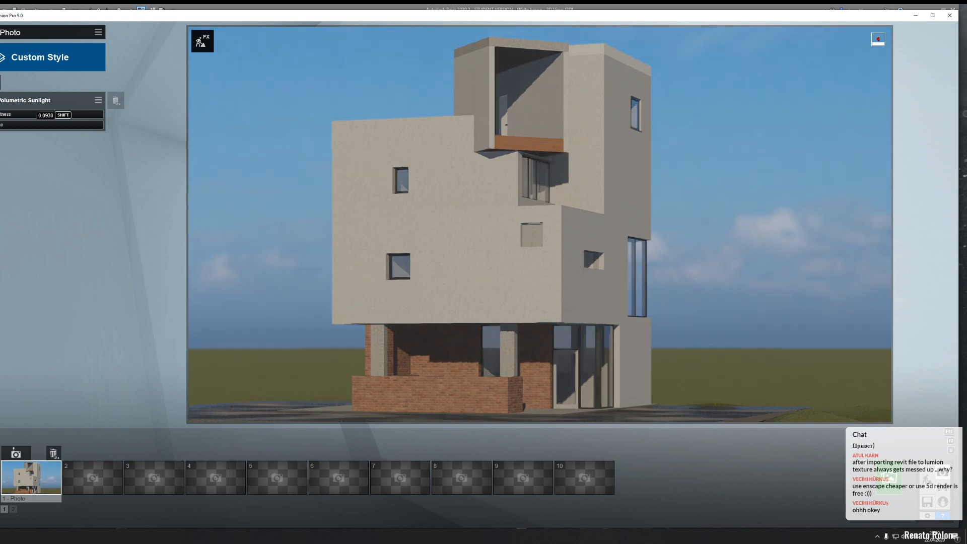
pyautogui.keyDown('shift'); pyautogui.moveTo(1, 125); pyautogui.dragTo(1, 115); pyautogui.keyUp('shift')
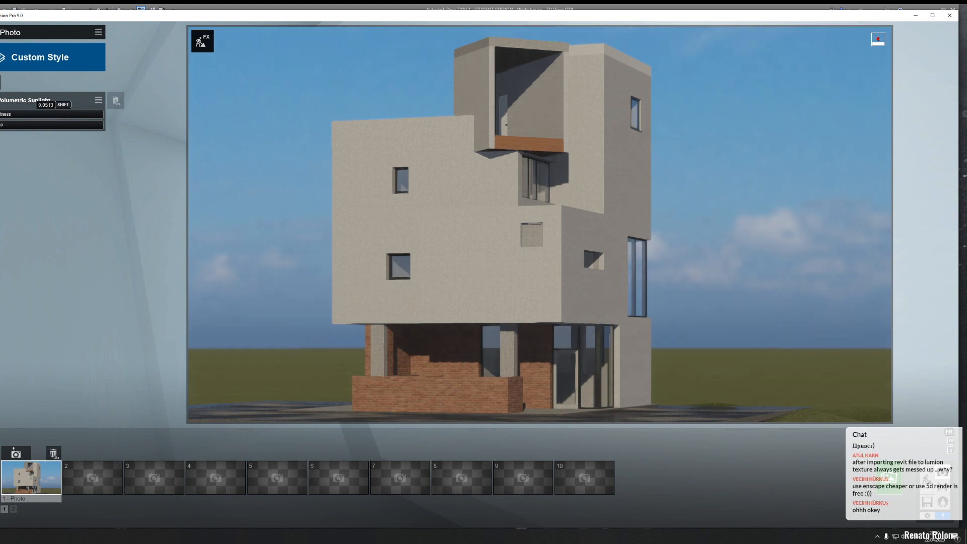
pyautogui.keyDown('shift'); pyautogui.moveTo(1, 114); pyautogui.dragTo(43, 146); pyautogui.keyUp('shift')
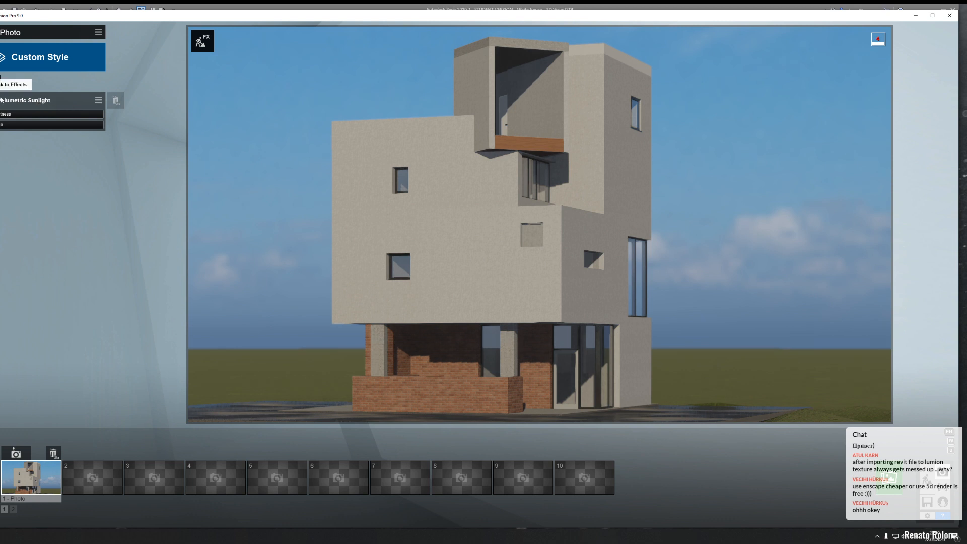
pyautogui.click(0, 83)
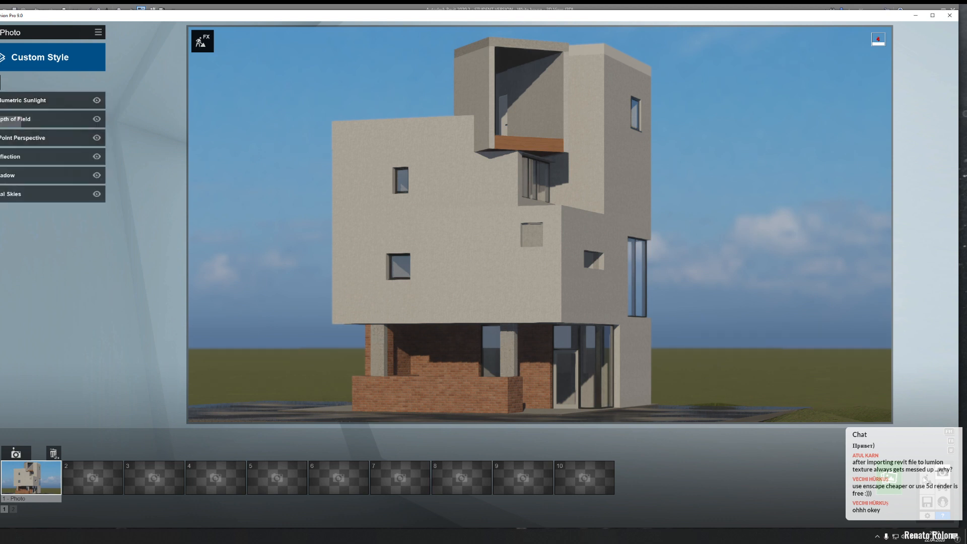
# Step: Return to the build scene, select the White house model, and move the camera inside its ground floor below the ceiling
pyautogui.click(926, 479)
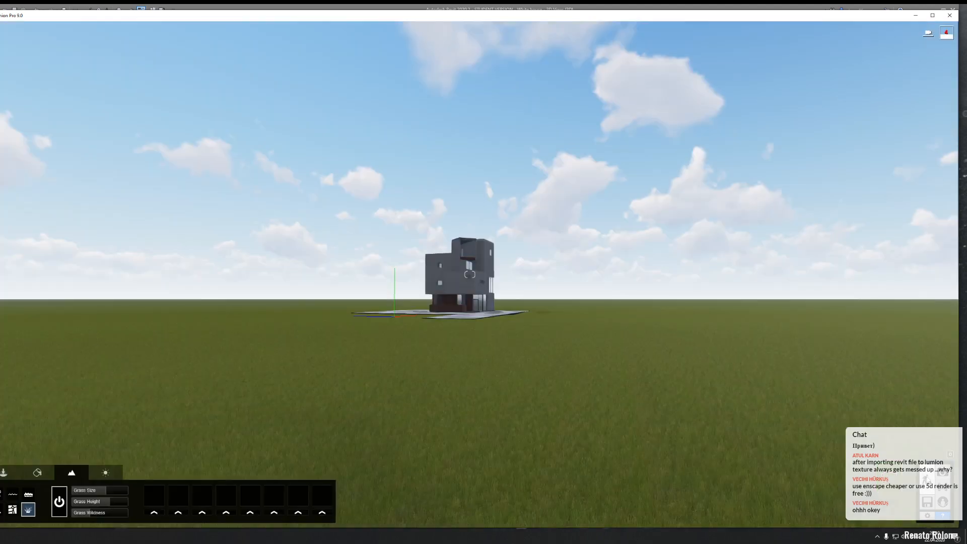
pyautogui.moveTo(519, 338); pyautogui.dragTo(541, 373, button='right')
pyautogui.press('w')
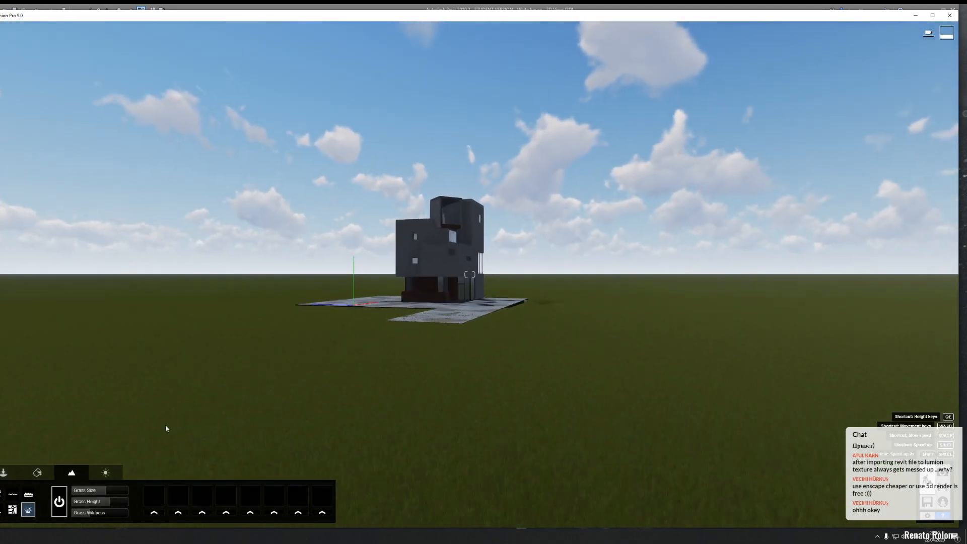
pyautogui.click(3, 472)
pyautogui.press('w')
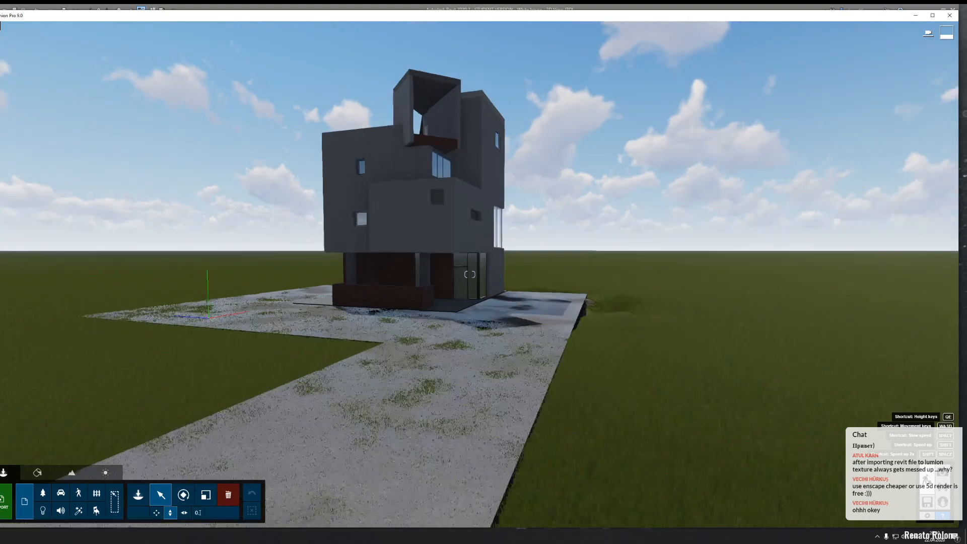
pyautogui.press('w')
pyautogui.moveTo(388, 282); pyautogui.dragTo(353, 290, button='right')
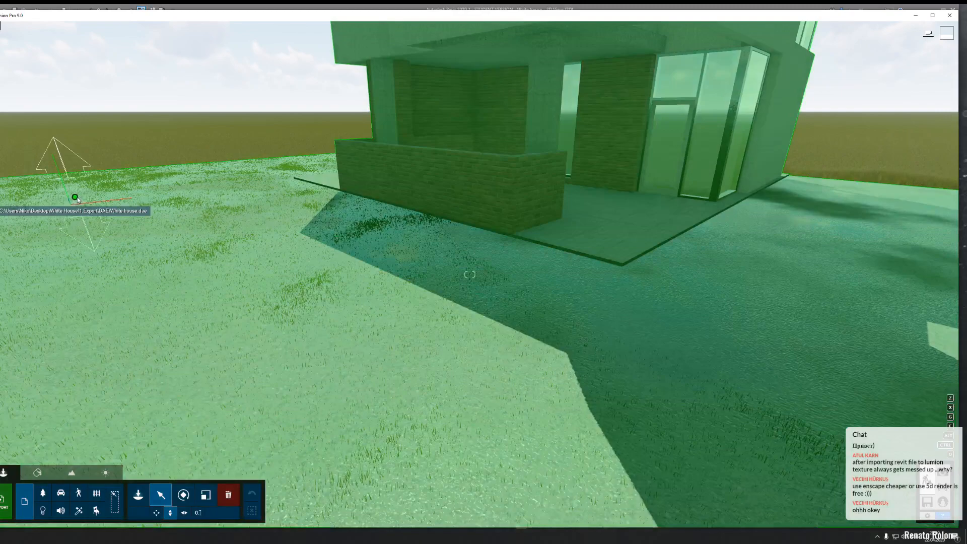
pyautogui.click(76, 198)
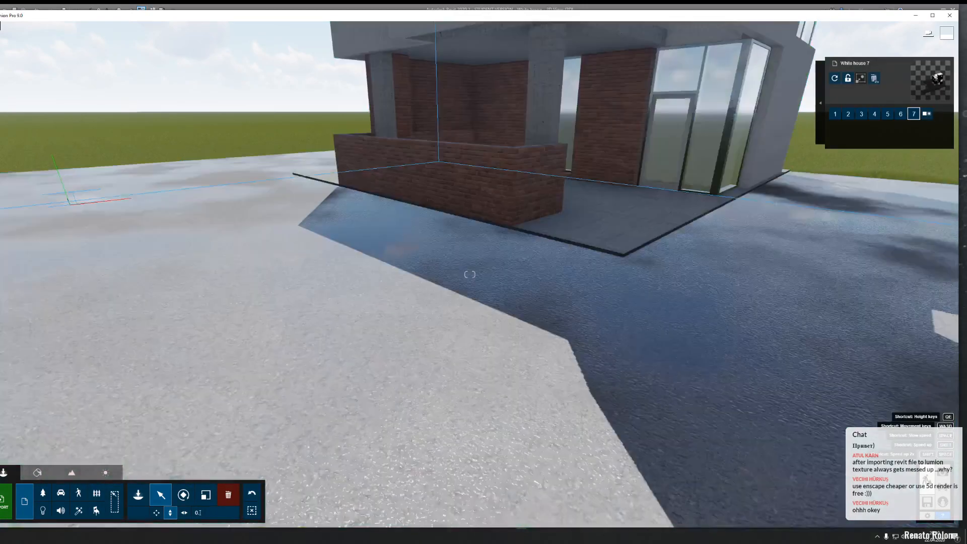
pyautogui.press('w')
pyautogui.moveTo(183, 227); pyautogui.dragTo(168, 61, button='right')
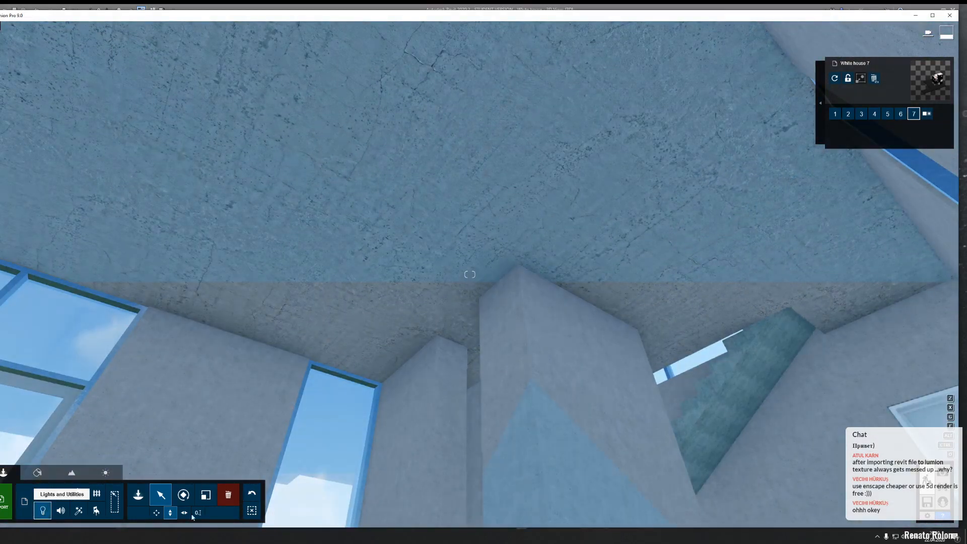
# Step: Switch the object category to Lights and Utilities and set the editor quality to Medium
pyautogui.click(43, 511)
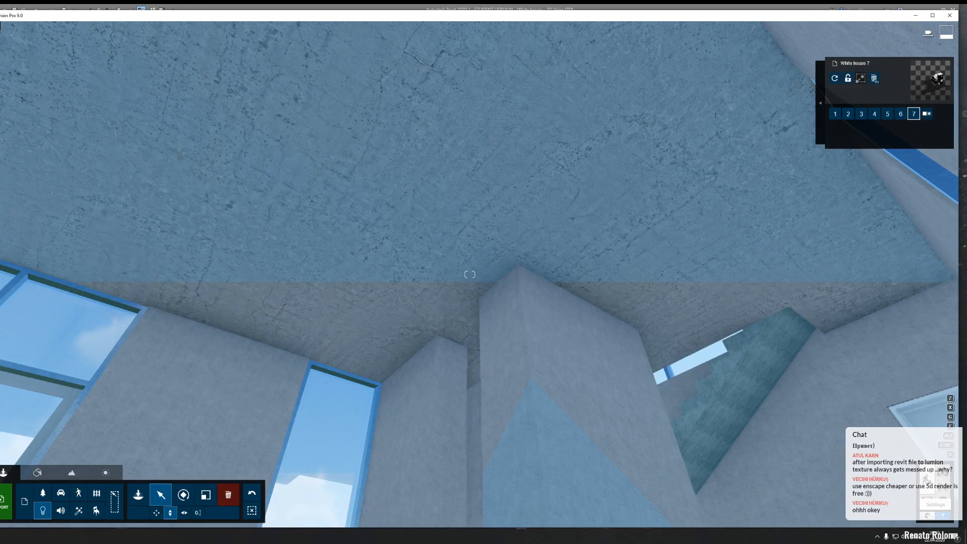
pyautogui.click(928, 515)
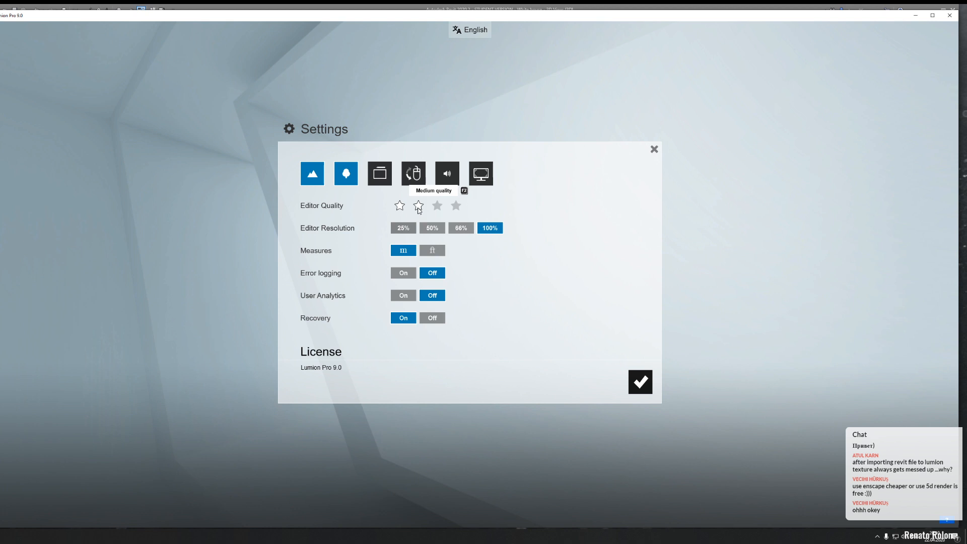
pyautogui.click(640, 382)
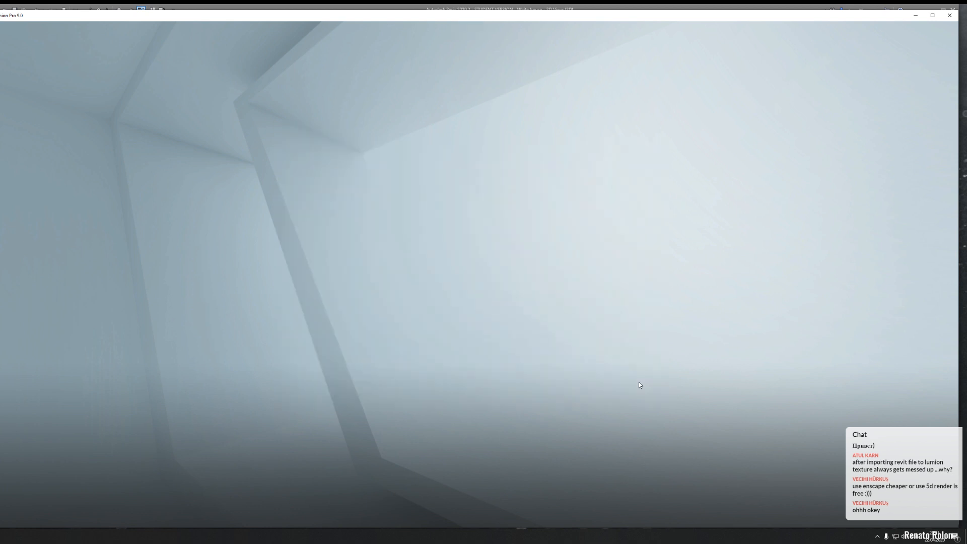
# Step: Choose a downward spotlight from the Lights and Utilities library and place it on the ground-floor ceiling near the glazed entrance
pyautogui.moveTo(638, 382); pyautogui.dragTo(572, 388, button='right')
pyautogui.press('w')
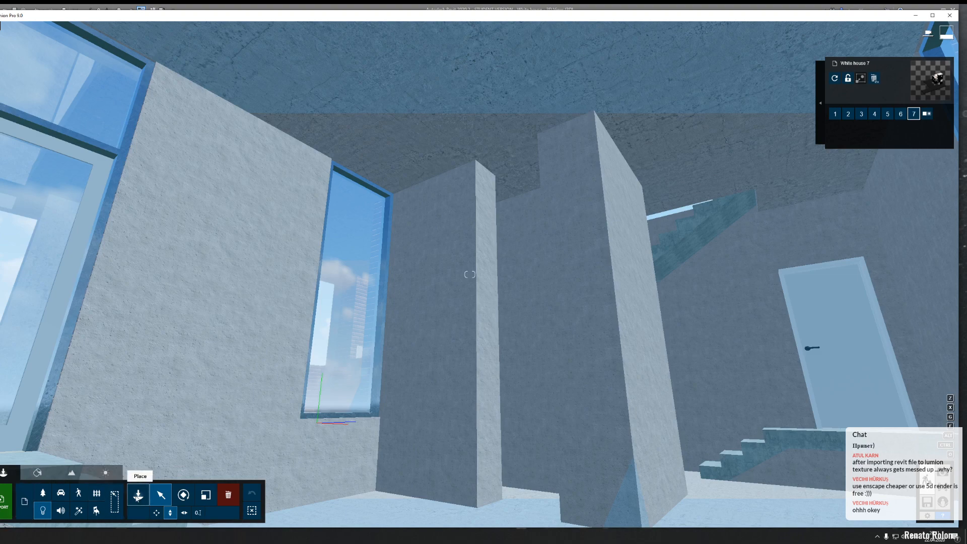
pyautogui.click(138, 495)
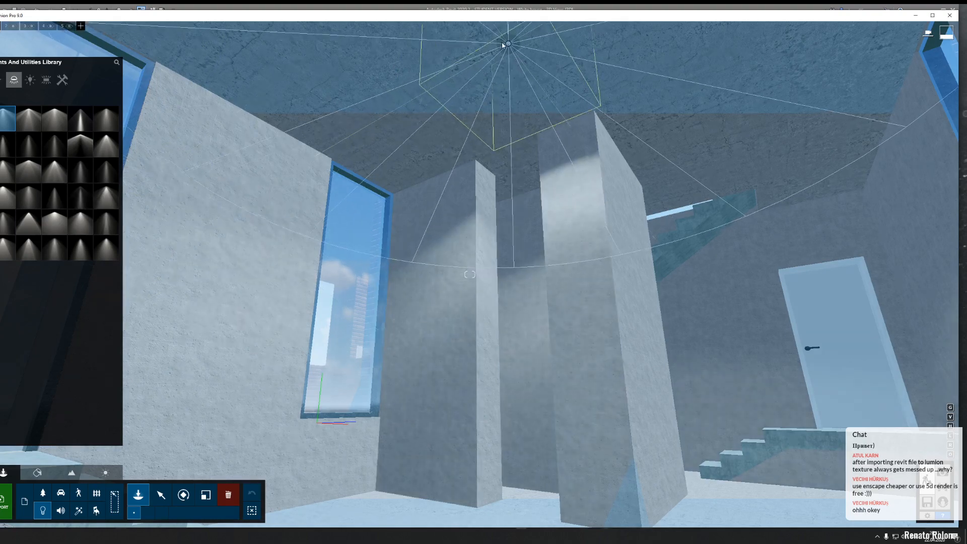
pyautogui.moveTo(512, 30); pyautogui.dragTo(428, 23, button='right')
pyautogui.moveTo(471, 242); pyautogui.dragTo(460, 203, button='right')
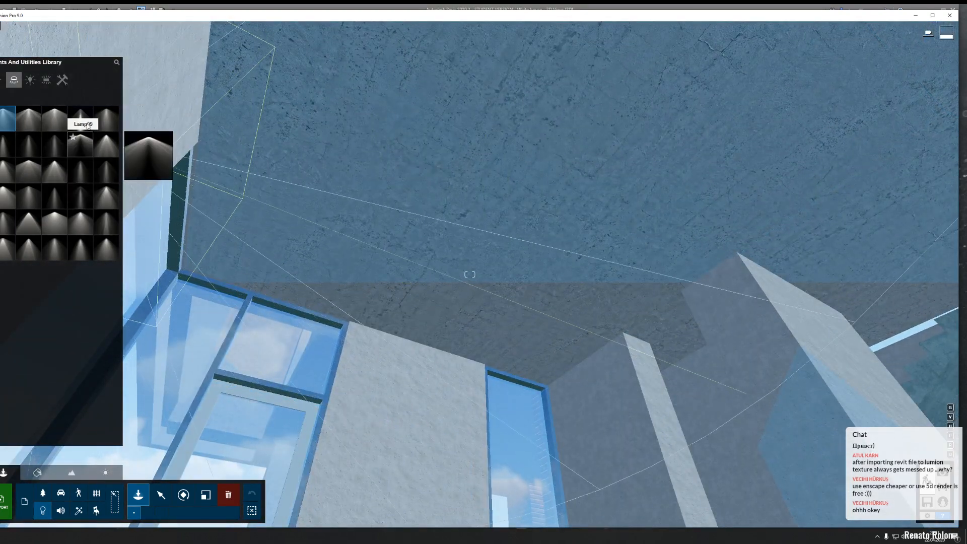
pyautogui.click(33, 196)
pyautogui.click(438, 207)
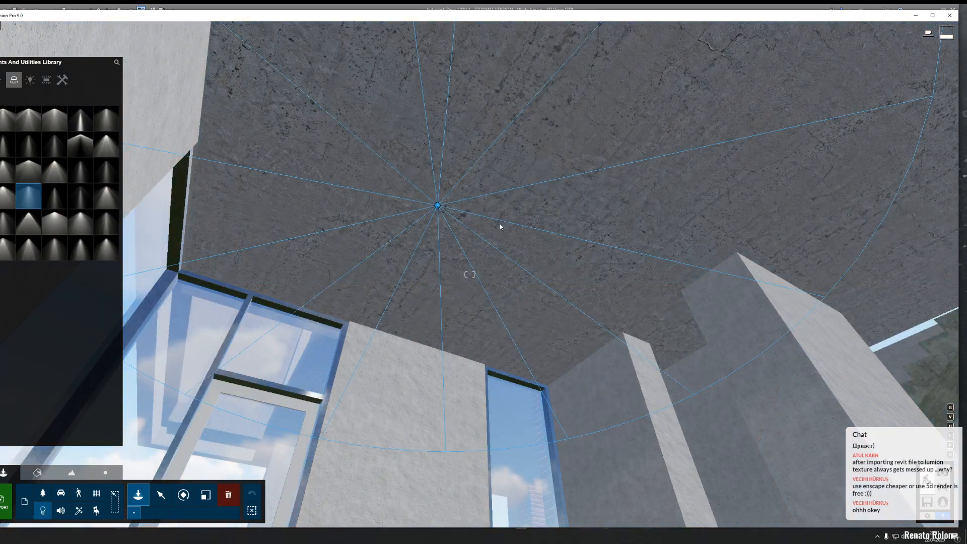
# Step: Place two more of the same spotlight along the ground-floor ceiling, the second one near the staircase
pyautogui.moveTo(500, 226); pyautogui.dragTo(500, 168, button='right')
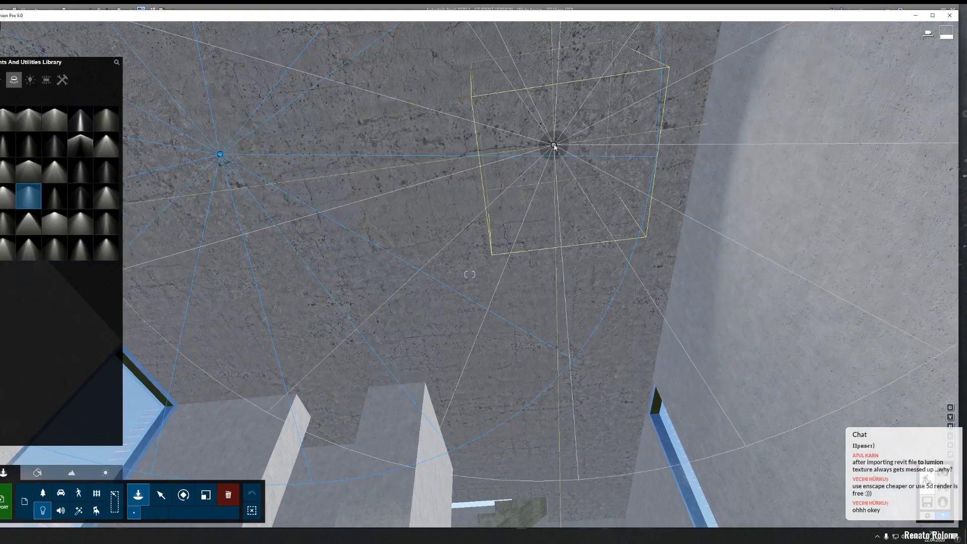
pyautogui.click(527, 165)
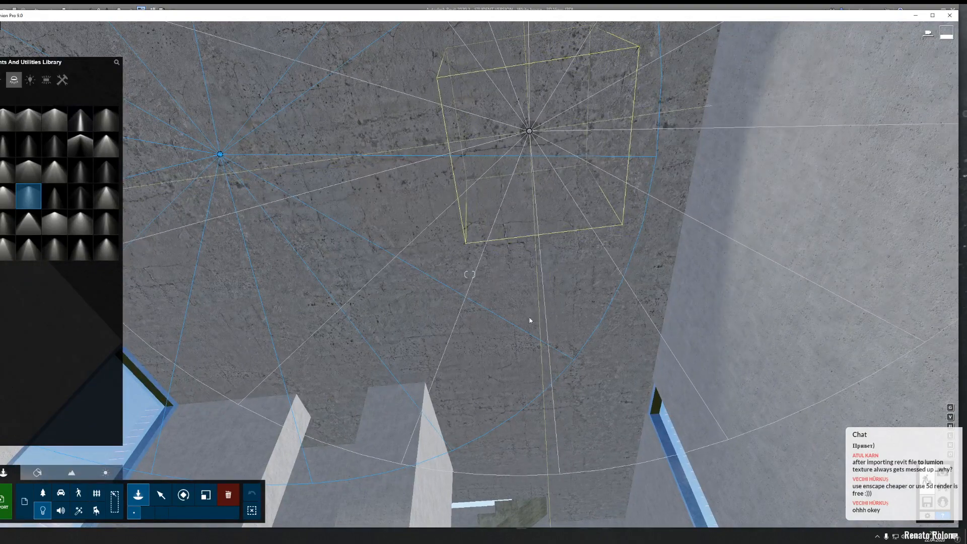
pyautogui.moveTo(529, 321); pyautogui.dragTo(593, 394, button='right')
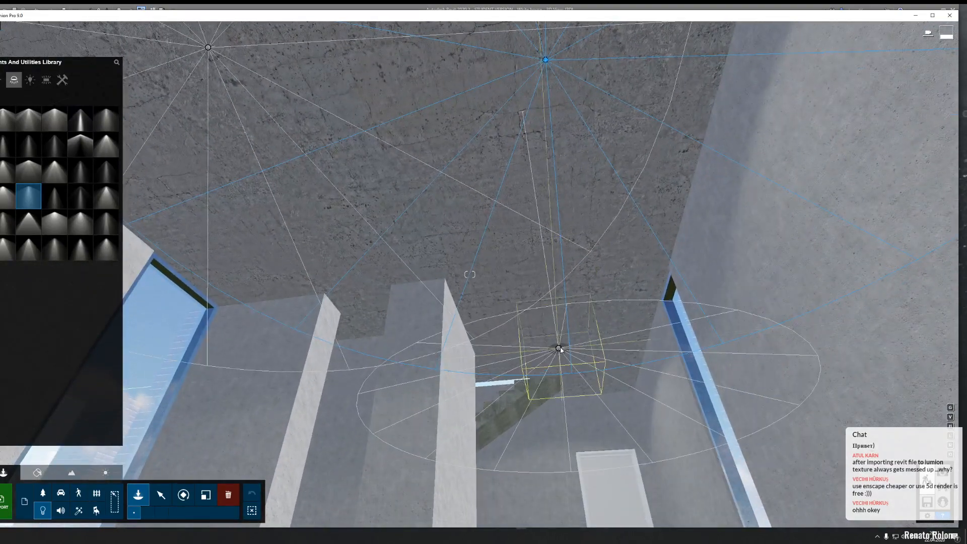
pyautogui.click(560, 346)
# Step: Place another spotlight on the ceiling of the room with the large window and the small square window
pyautogui.moveTo(592, 375); pyautogui.dragTo(554, 387, button='right')
pyautogui.press('w')
pyautogui.press('w')
pyautogui.moveTo(599, 201); pyautogui.dragTo(497, 181, button='right')
pyautogui.click(503, 160)
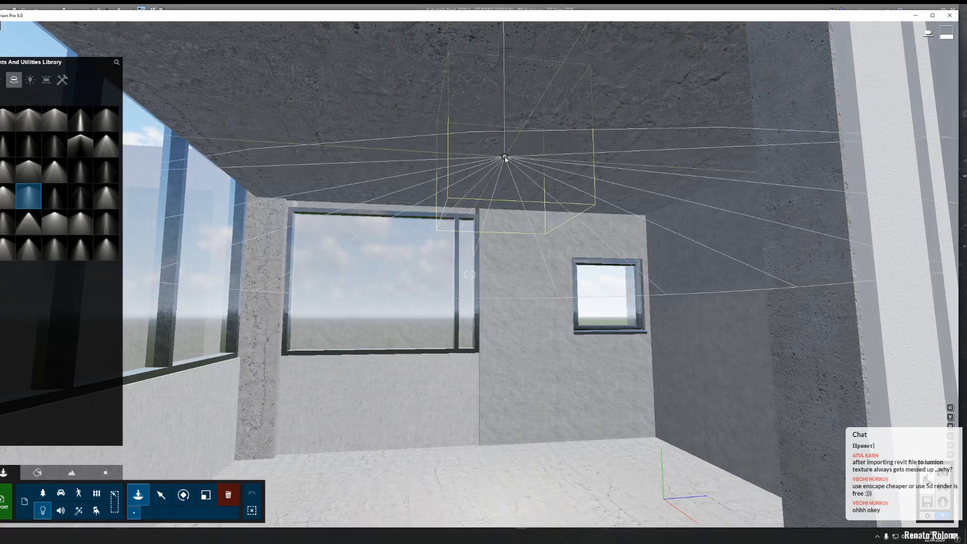
# Step: Move into the upper room behind the wood-floored box and place a spotlight on its concrete ceiling
pyautogui.moveTo(498, 229); pyautogui.dragTo(521, 247, button='right')
pyautogui.press('w')
pyautogui.press('s')
pyautogui.press('s')
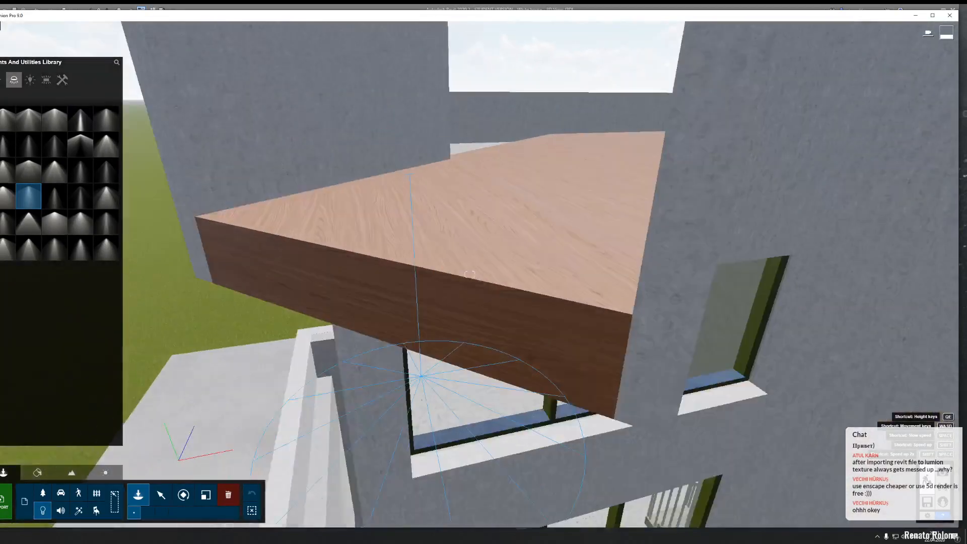
pyautogui.press('w')
pyautogui.press('w')
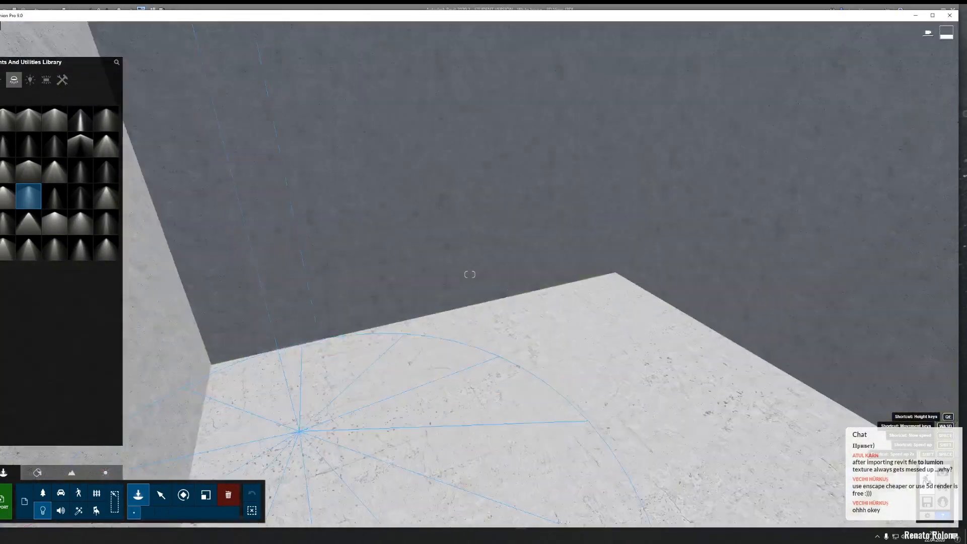
pyautogui.moveTo(570, 363); pyautogui.dragTo(570, 300, button='right')
pyautogui.moveTo(703, 447); pyautogui.dragTo(712, 408, button='right')
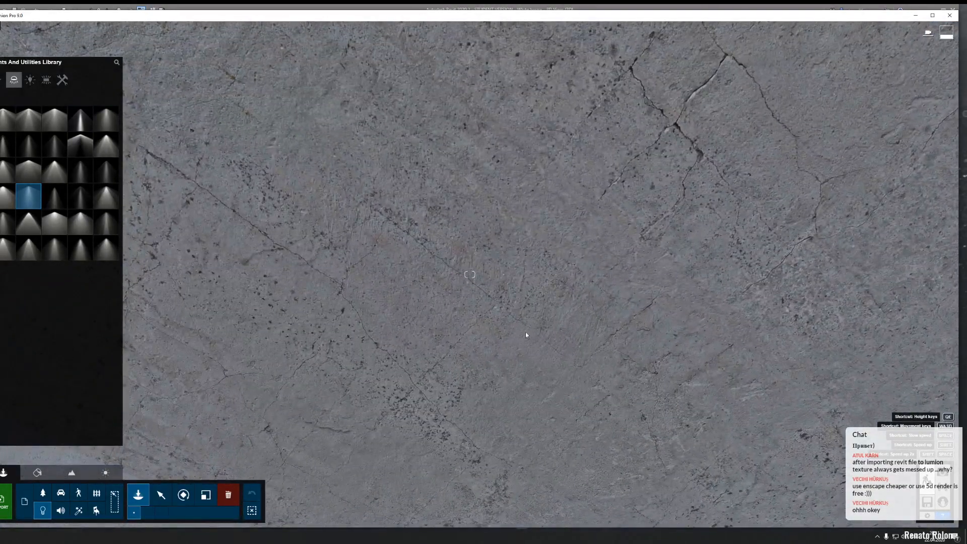
pyautogui.click(488, 335)
# Step: Place two spotlights on the ceiling of the open wood-floored box at the top of the house
pyautogui.moveTo(490, 370); pyautogui.dragTo(495, 435, button='right')
pyautogui.moveTo(469, 274); pyautogui.dragTo(577, 223, button='right')
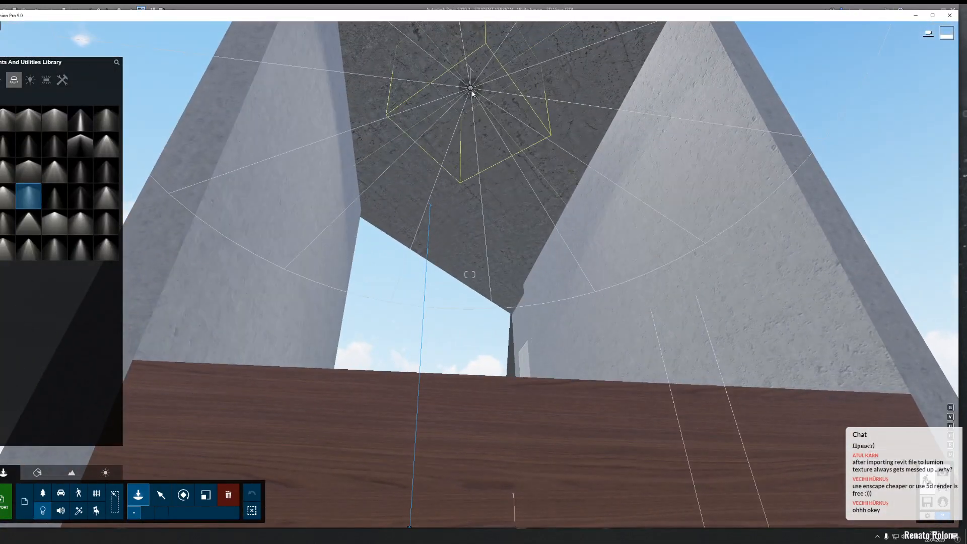
pyautogui.click(464, 212)
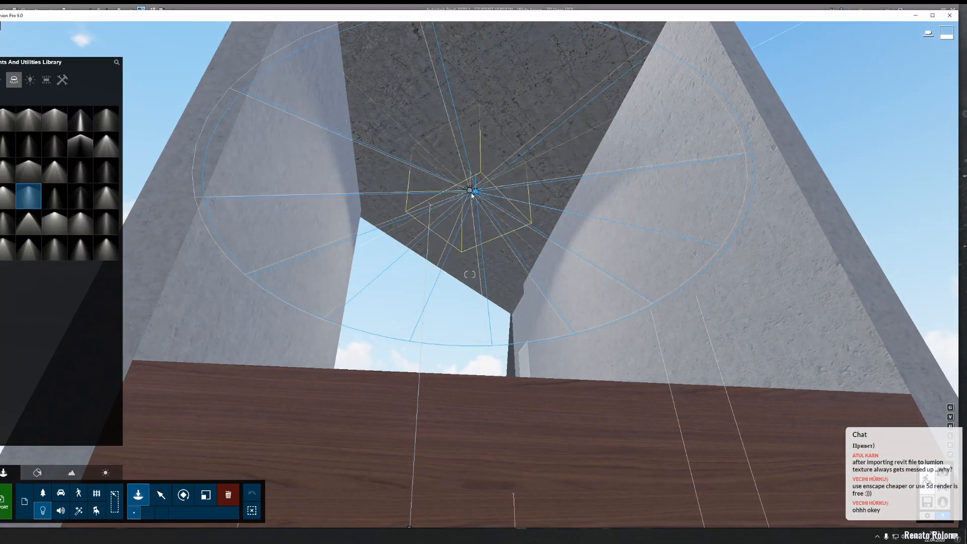
pyautogui.click(485, 69)
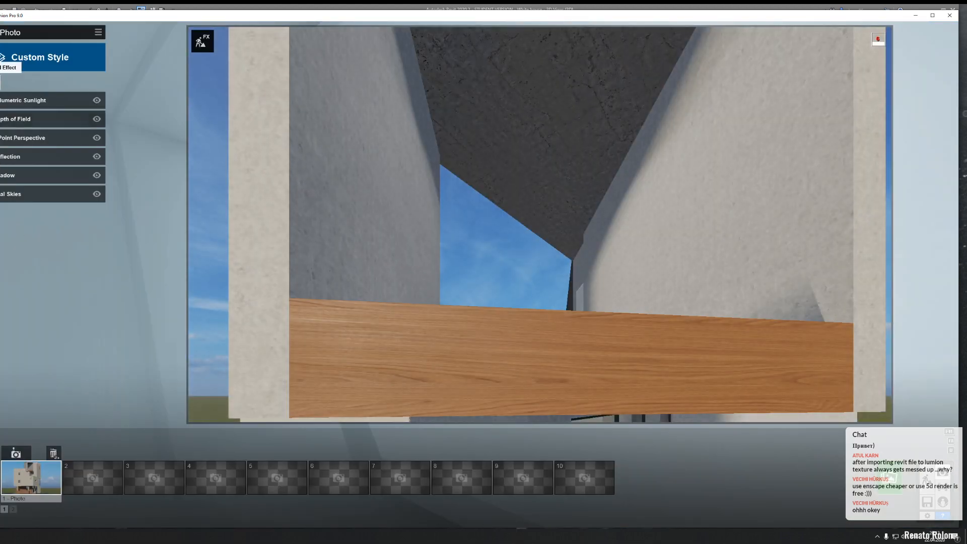
# Step: Add the Global Illumination effect to the photo and open its light selection
pyautogui.click(6, 75)
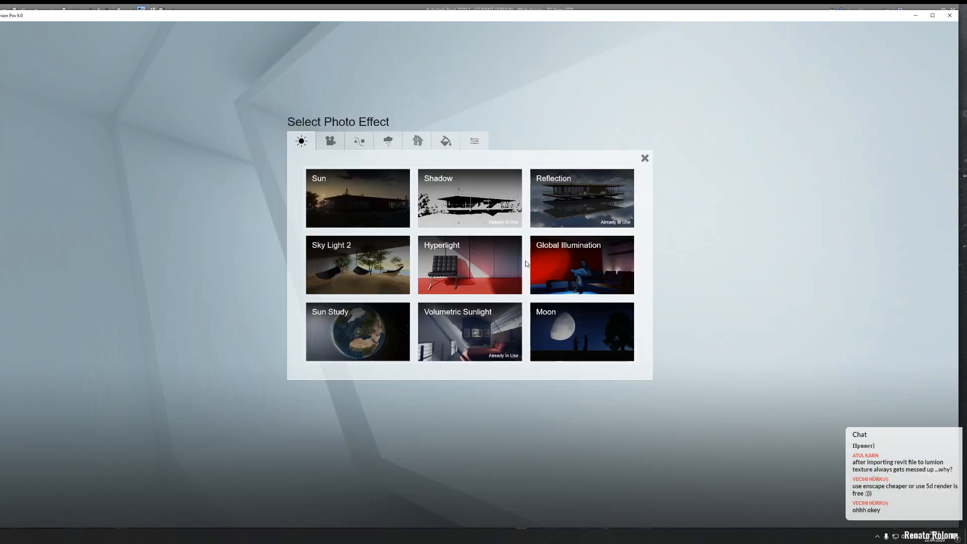
pyautogui.click(598, 277)
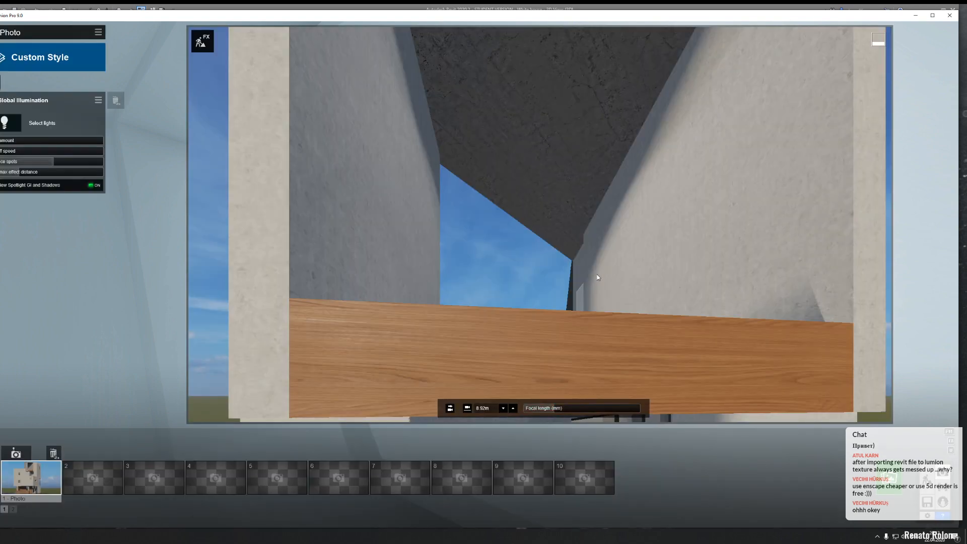
pyautogui.click(10, 123)
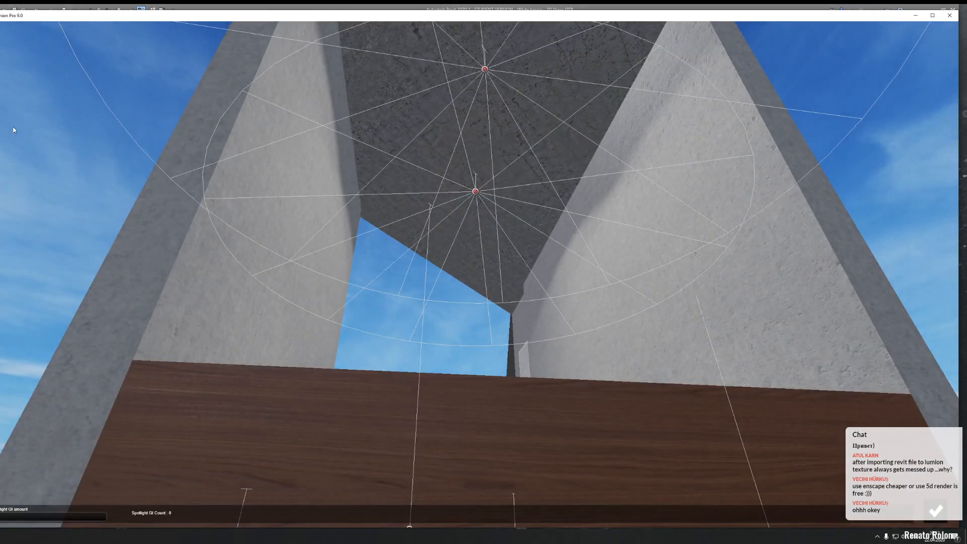
# Step: Raise the spotlight GI amount for the top box's ceiling lights and include the upper room's ceiling light
pyautogui.moveTo(475, 216); pyautogui.dragTo(483, 165, button='right')
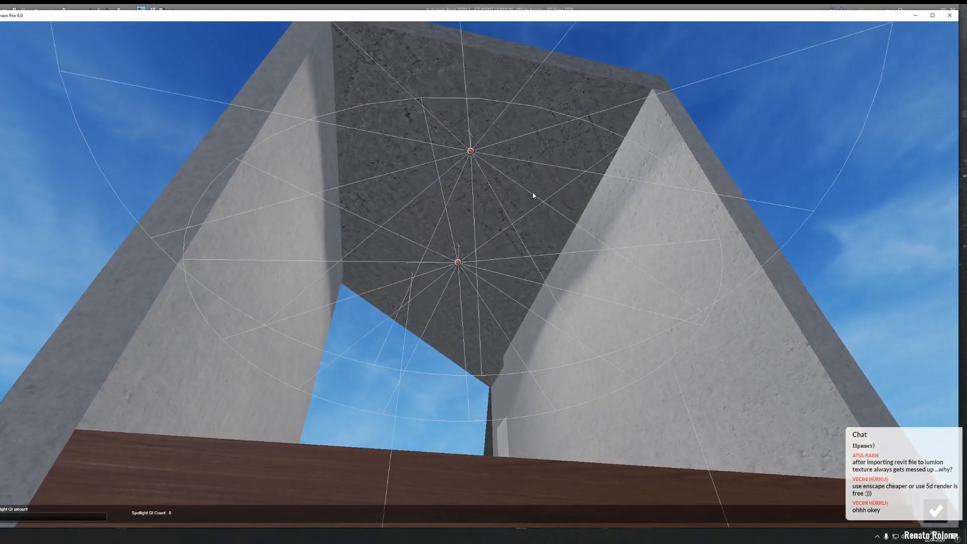
pyautogui.click(458, 262)
pyautogui.moveTo(58, 519); pyautogui.dragTo(87, 519)
pyautogui.moveTo(453, 262); pyautogui.dragTo(466, 322, button='right')
pyautogui.press('w')
pyautogui.click(493, 237)
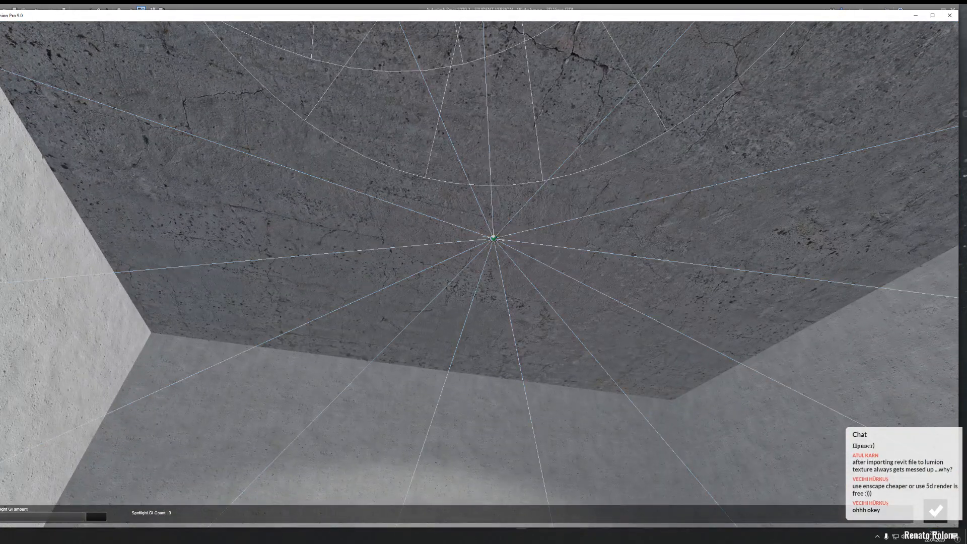
# Step: Include the two spotlights showing below the upper room's floor in the spotlight GI
pyautogui.moveTo(493, 237); pyautogui.dragTo(488, 312, button='right')
pyautogui.moveTo(443, 289)
pyautogui.mouseDown(button='right')
pyautogui.moveTo(417, 325)
pyautogui.moveTo(433, 296)
pyautogui.mouseUp(button='right')
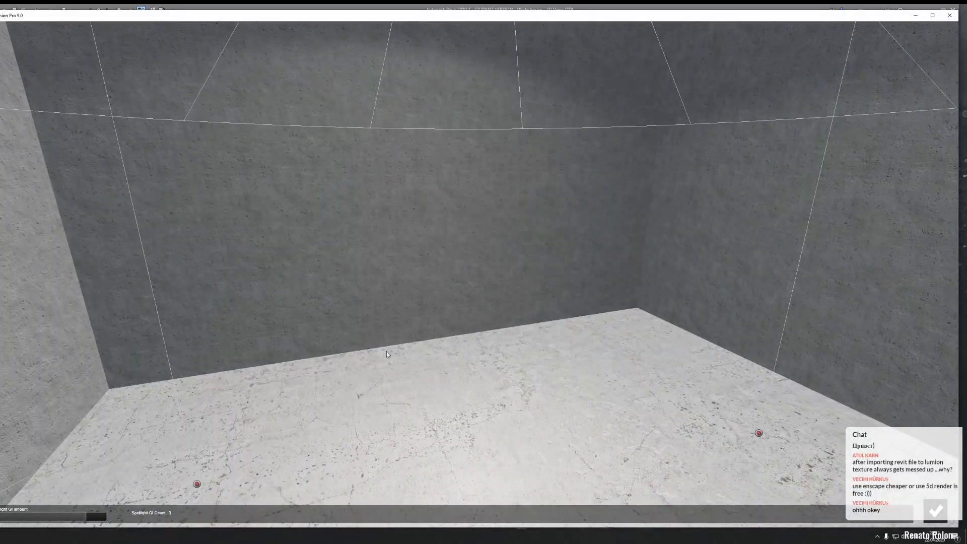
pyautogui.click(197, 484)
pyautogui.click(758, 434)
pyautogui.moveTo(759, 434); pyautogui.dragTo(823, 499, button='right')
pyautogui.moveTo(539, 403); pyautogui.dragTo(566, 415, button='right')
pyautogui.press('s')
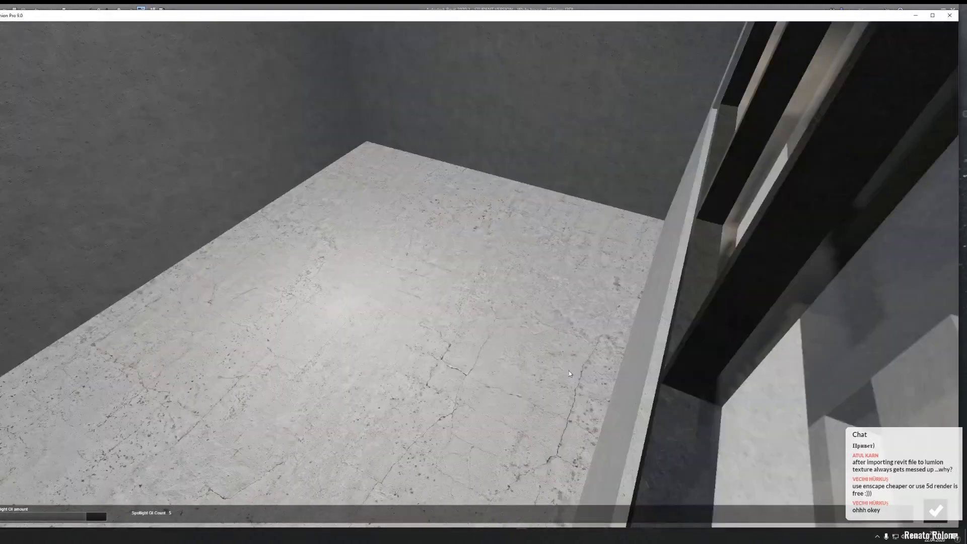
# Step: Include the remaining three spotlights on the glazed side of the house in the GI and accept the light selection
pyautogui.moveTo(569, 370); pyautogui.dragTo(558, 326, button='right')
pyautogui.press('s')
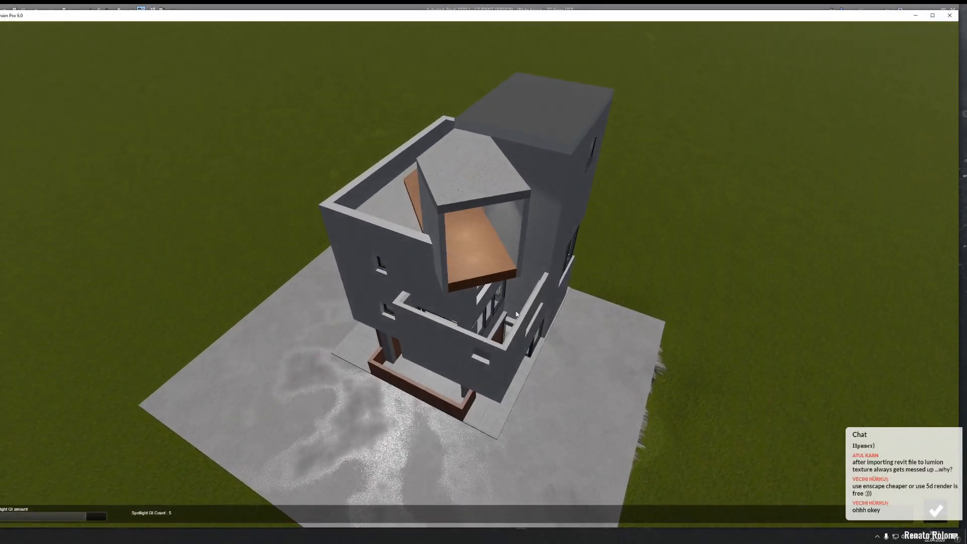
pyautogui.click(517, 286)
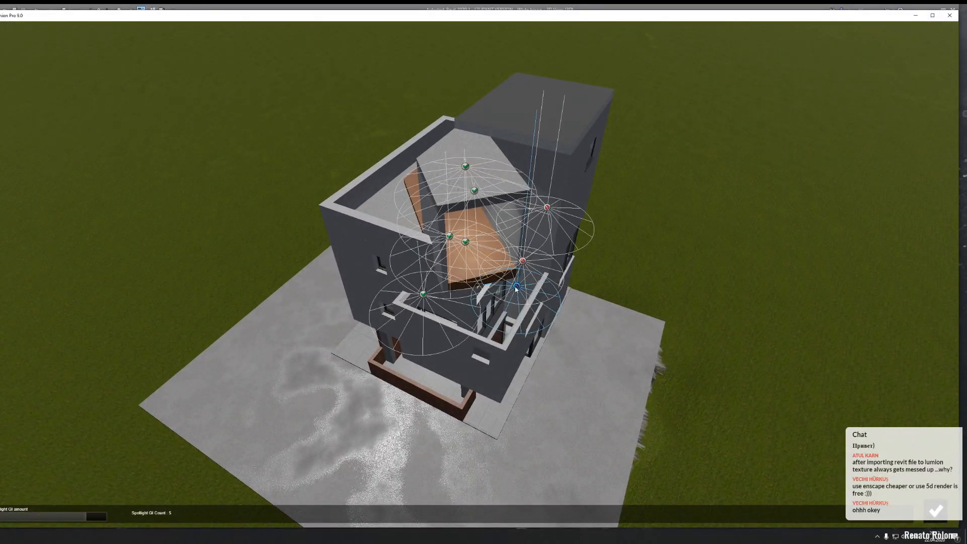
pyautogui.click(522, 261)
pyautogui.click(547, 207)
pyautogui.click(936, 510)
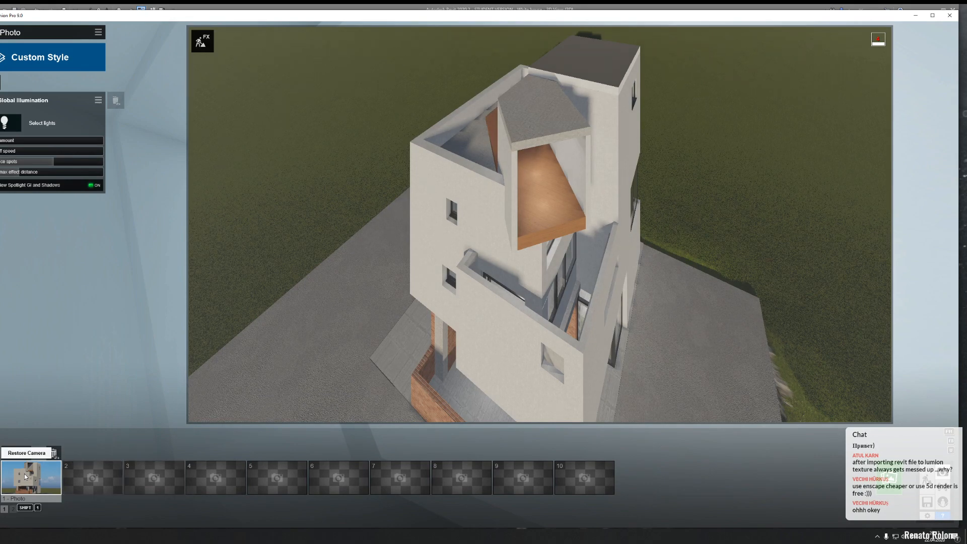
# Step: Restore the first photo's camera and lower the Real Skies brightness for a darker sky
pyautogui.click(25, 476)
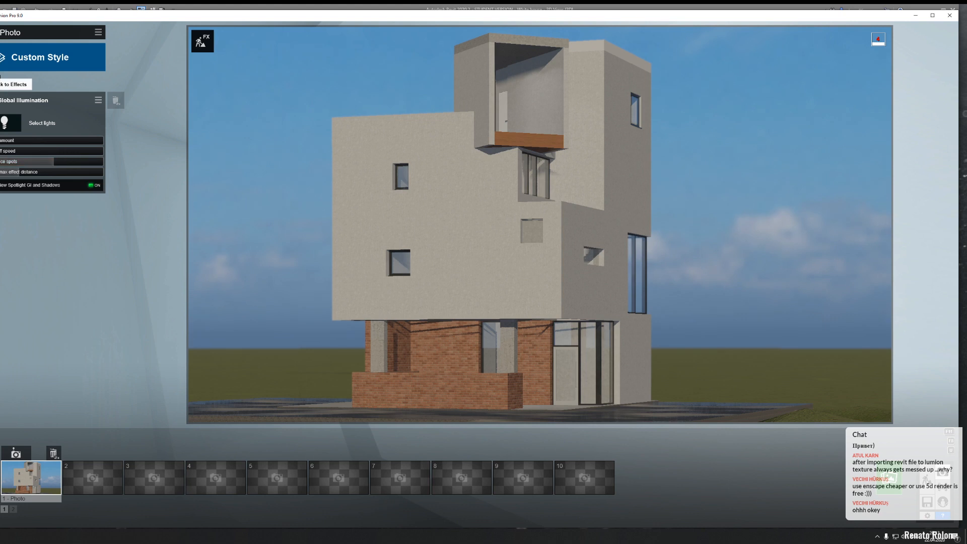
pyautogui.click(2, 76)
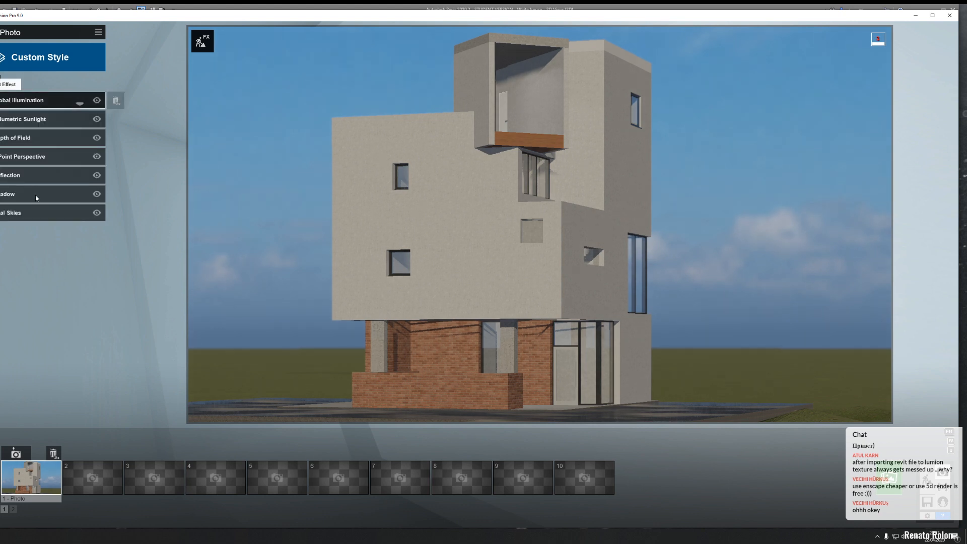
pyautogui.click(22, 219)
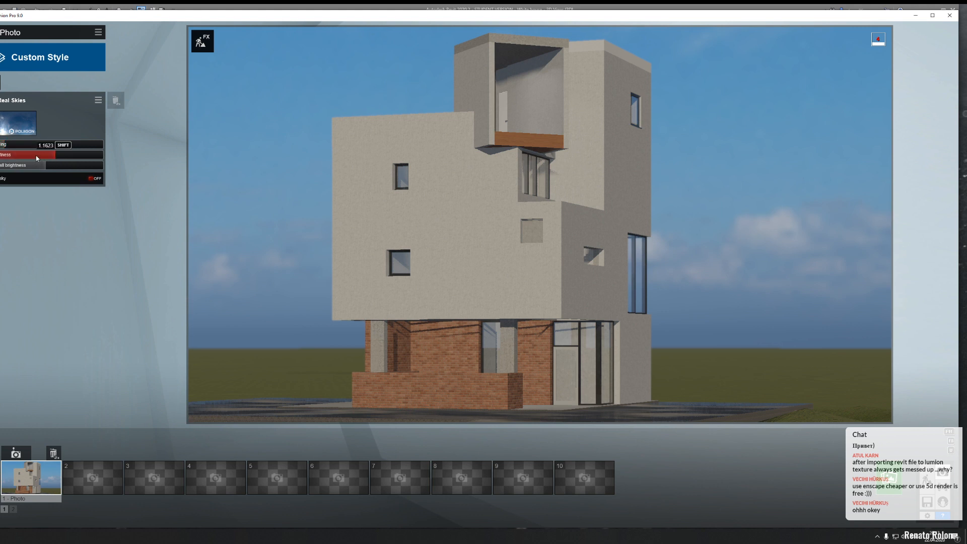
pyautogui.moveTo(30, 158); pyautogui.dragTo(28, 158)
pyautogui.moveTo(32, 158); pyautogui.dragTo(28, 156)
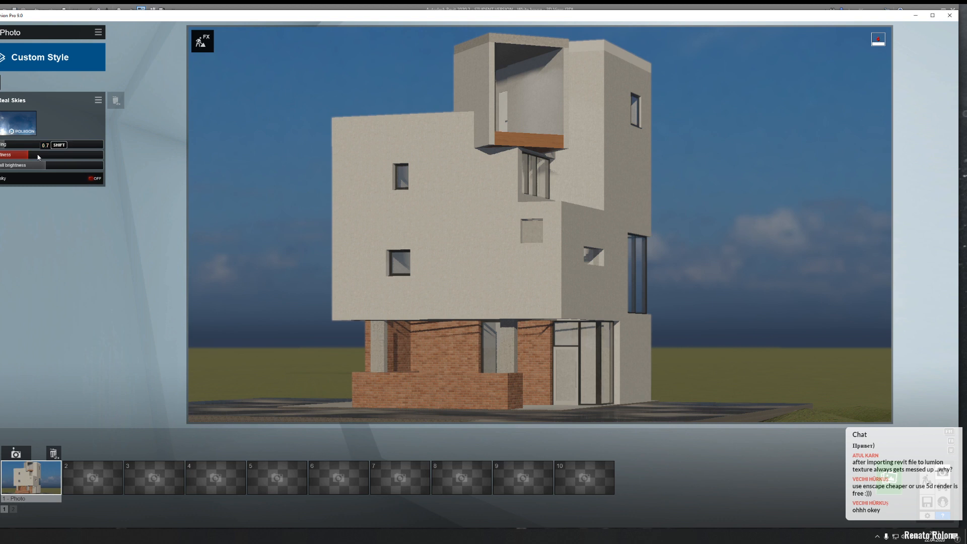
pyautogui.click(38, 157)
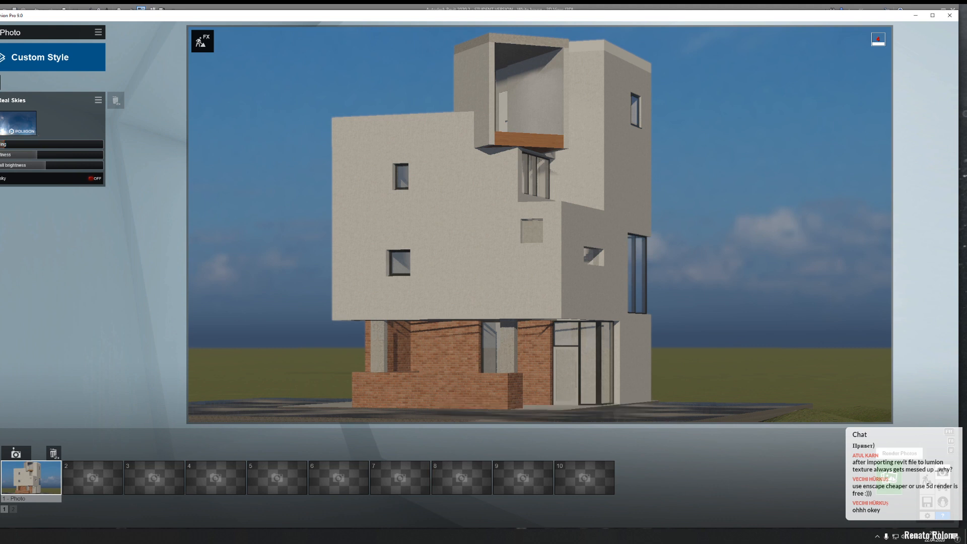
# Step: Render the current shot at Desktop 1920x1080 as a JPG named 4 in the Render folder and close the finished render
pyautogui.click(942, 472)
pyautogui.click(395, 373)
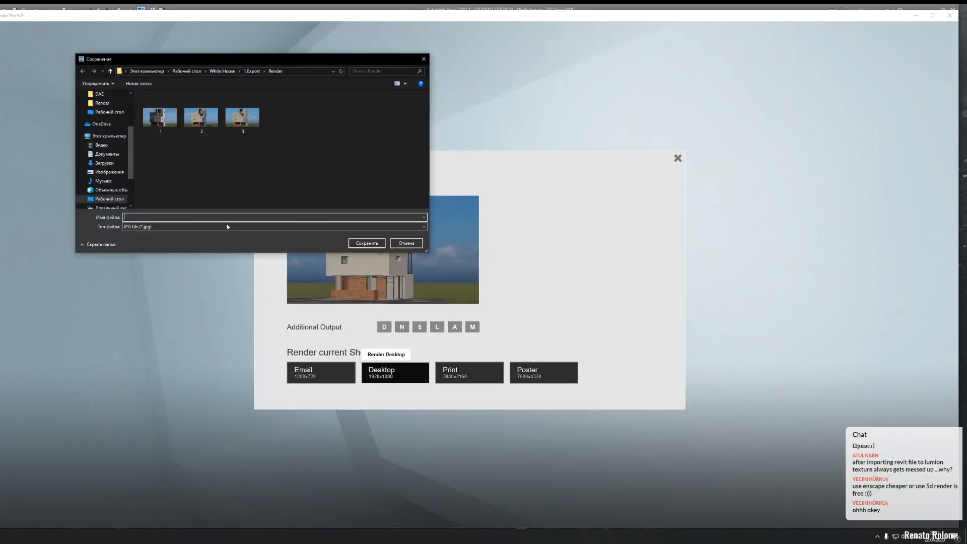
pyautogui.write('4')
pyautogui.click(362, 242)
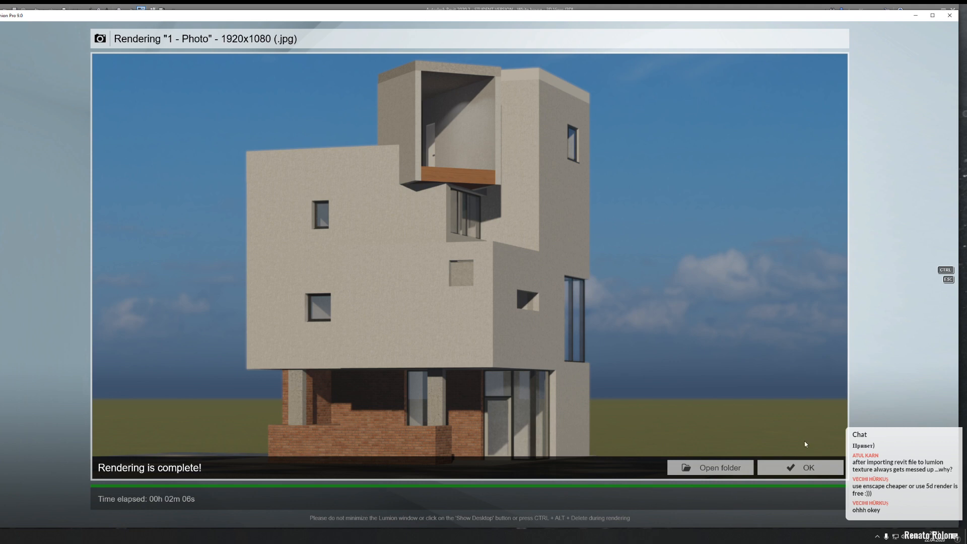
pyautogui.click(799, 465)
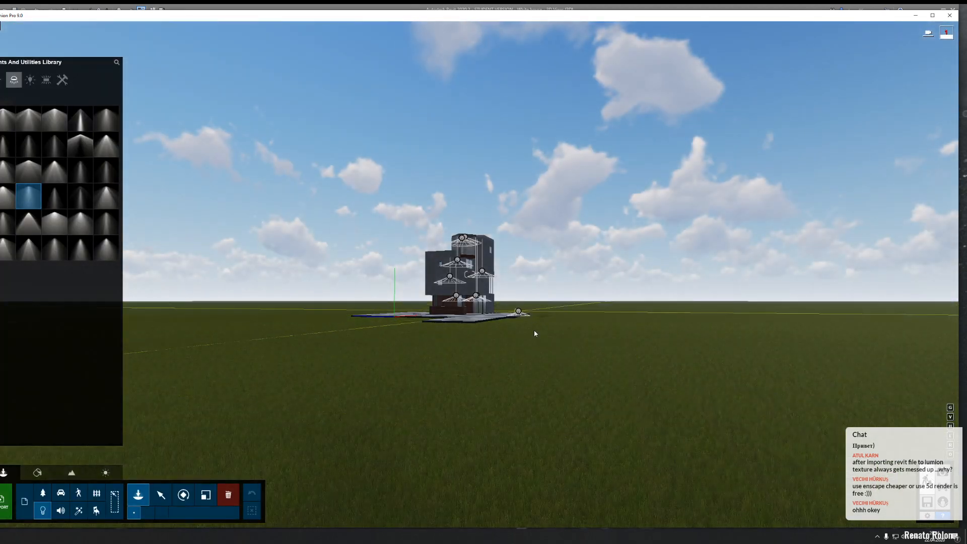
# Step: Choose the BalsamFir-L1 RT conifer from the Nature library and set it up for cluster placement beside the house
pyautogui.click(526, 326)
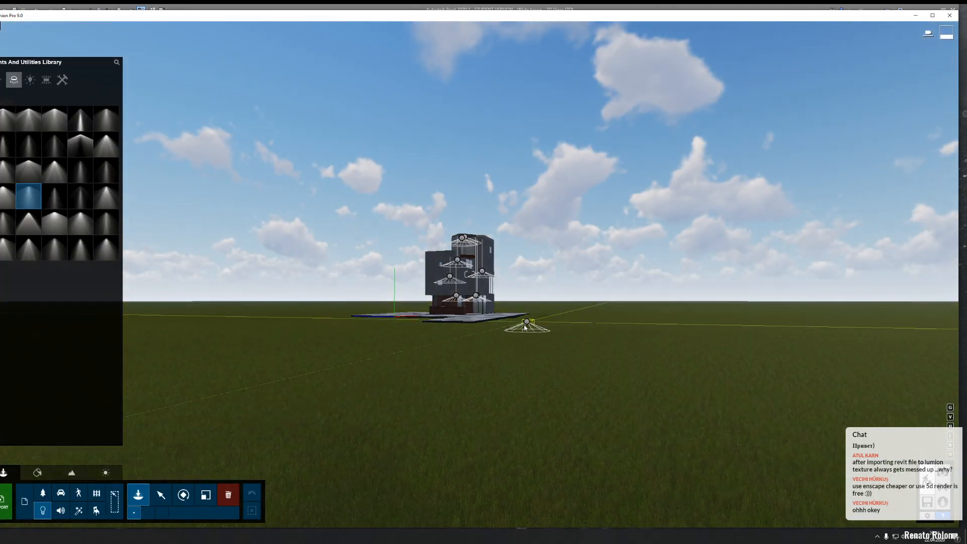
pyautogui.moveTo(524, 327); pyautogui.dragTo(291, 355, button='right')
pyautogui.press('w')
pyautogui.press('w')
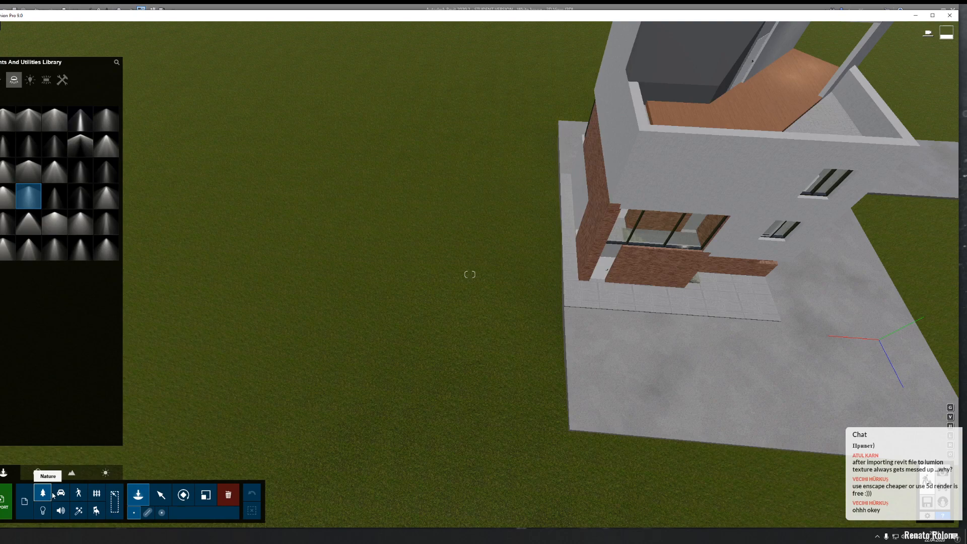
pyautogui.click(38, 472)
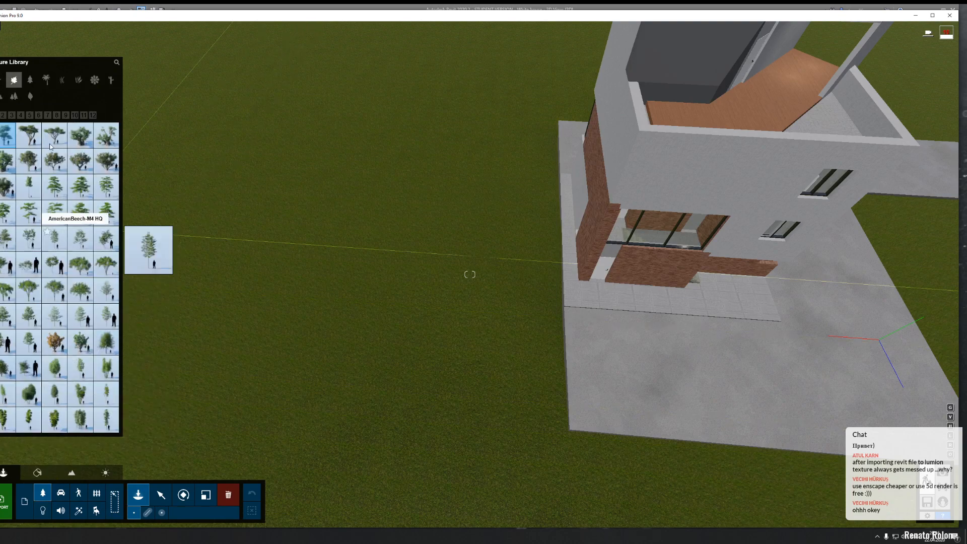
pyautogui.click(30, 80)
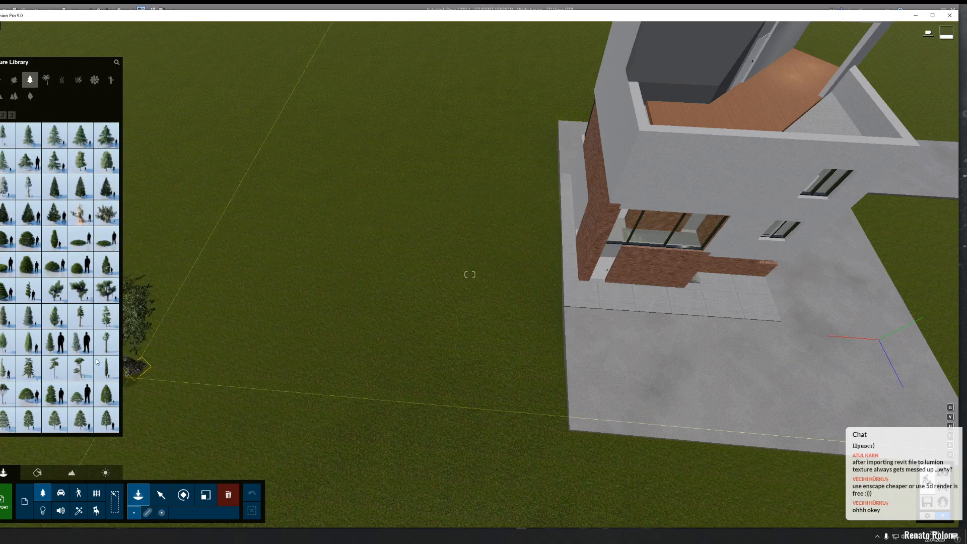
pyautogui.click(162, 513)
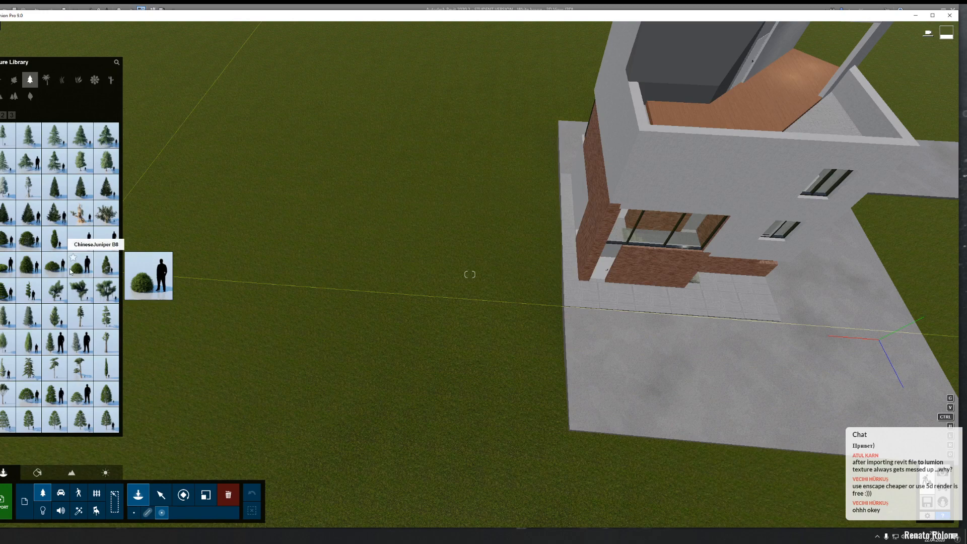
pyautogui.click(62, 194)
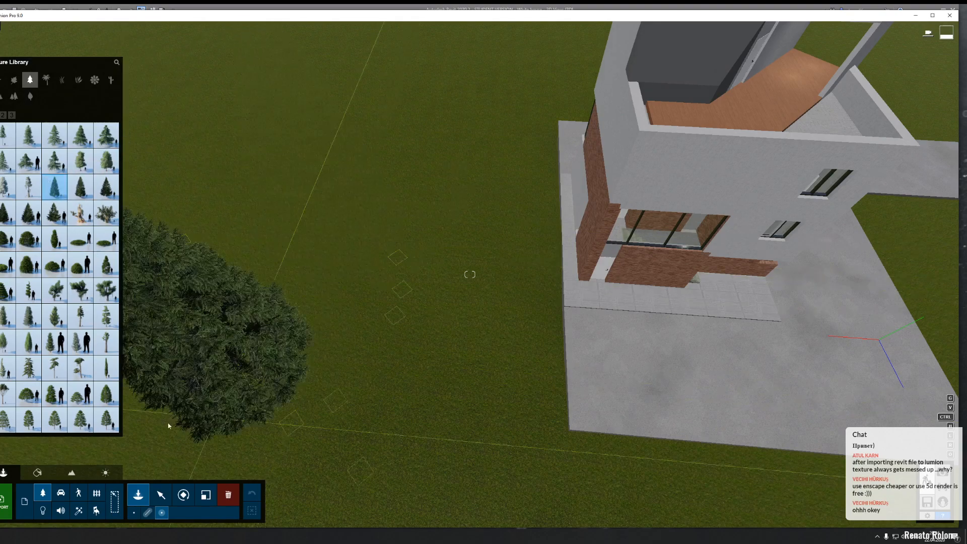
# Step: Place several clusters of balsam firs on the grass alongside and behind the house
pyautogui.click(427, 217)
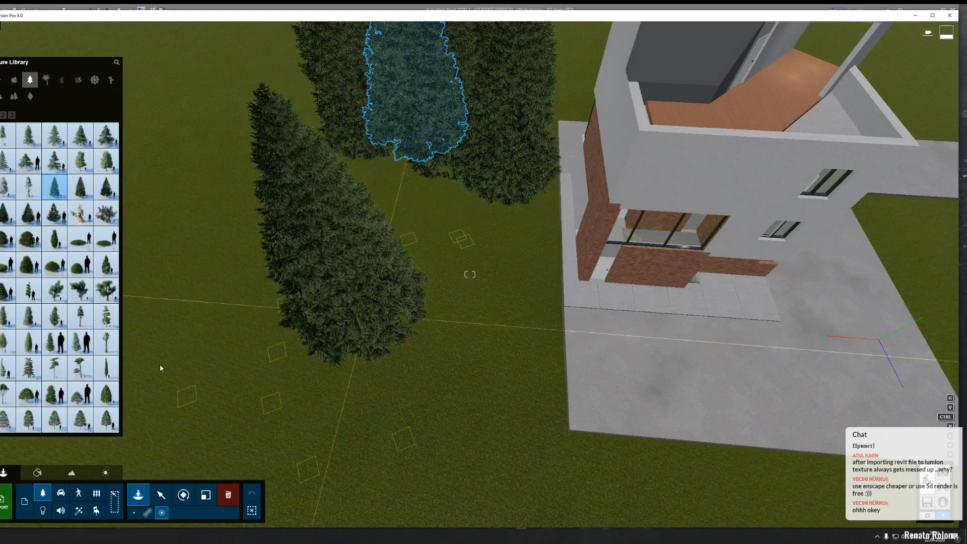
pyautogui.scroll(-2, 340, 305)
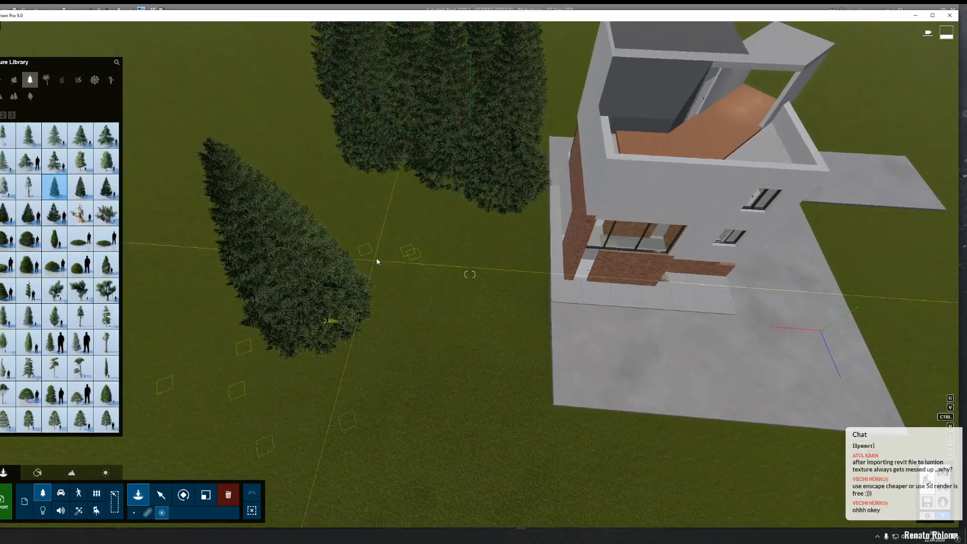
pyautogui.click(421, 295)
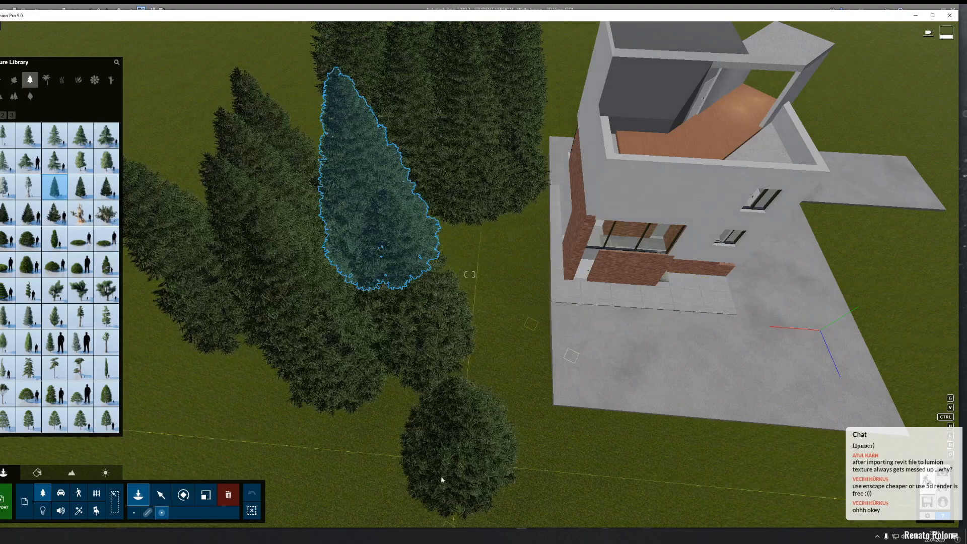
pyautogui.click(406, 470)
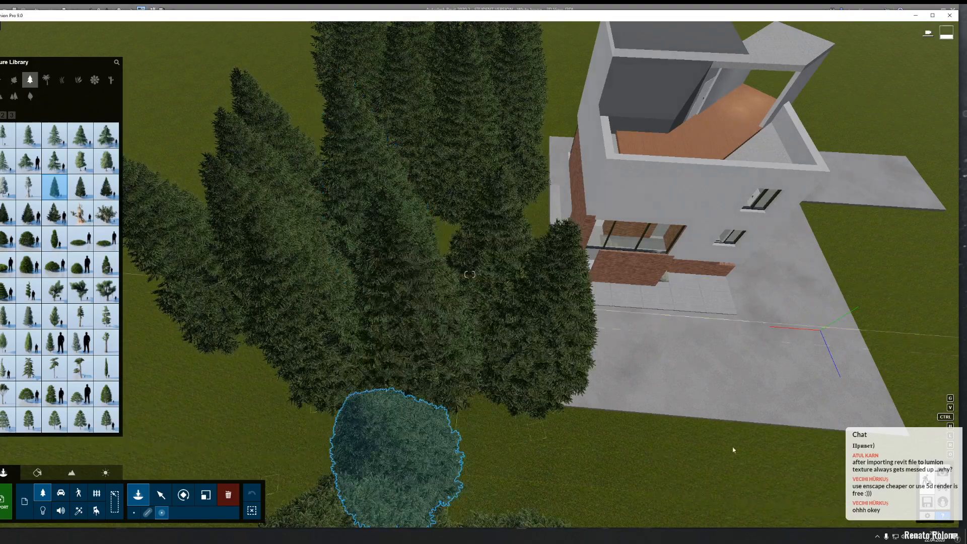
# Step: Delete crowded balsam firs from the middle and outer edge of the group beside the brick facade
pyautogui.click(228, 495)
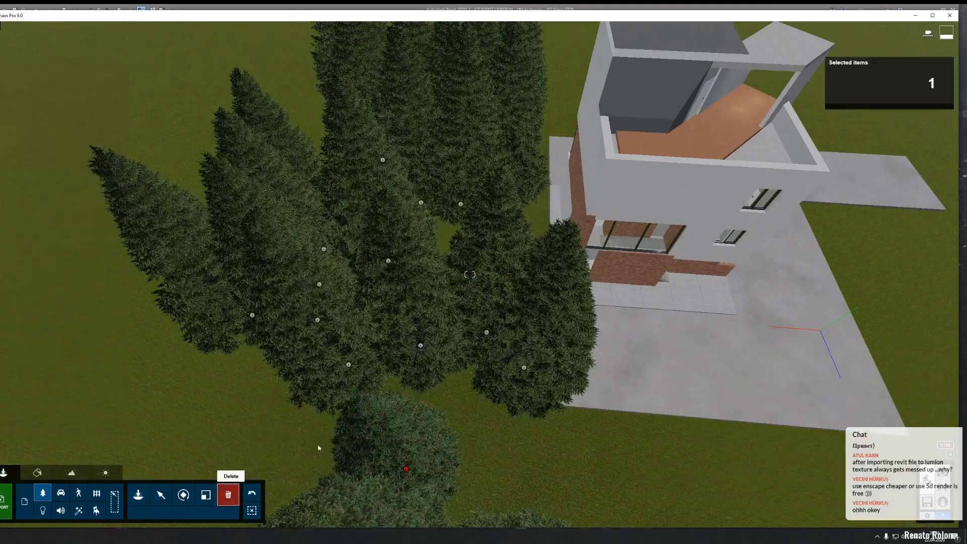
pyautogui.click(388, 262)
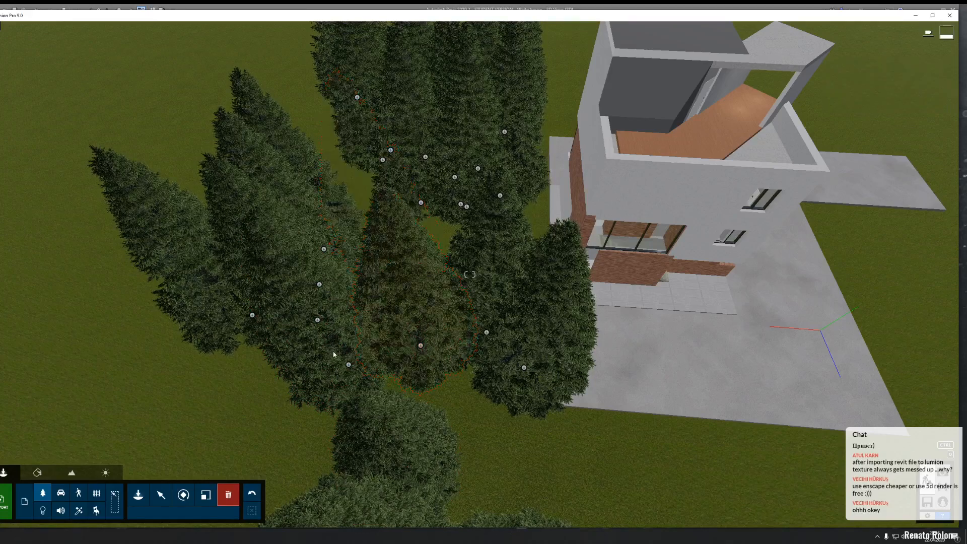
pyautogui.click(254, 316)
pyautogui.click(319, 285)
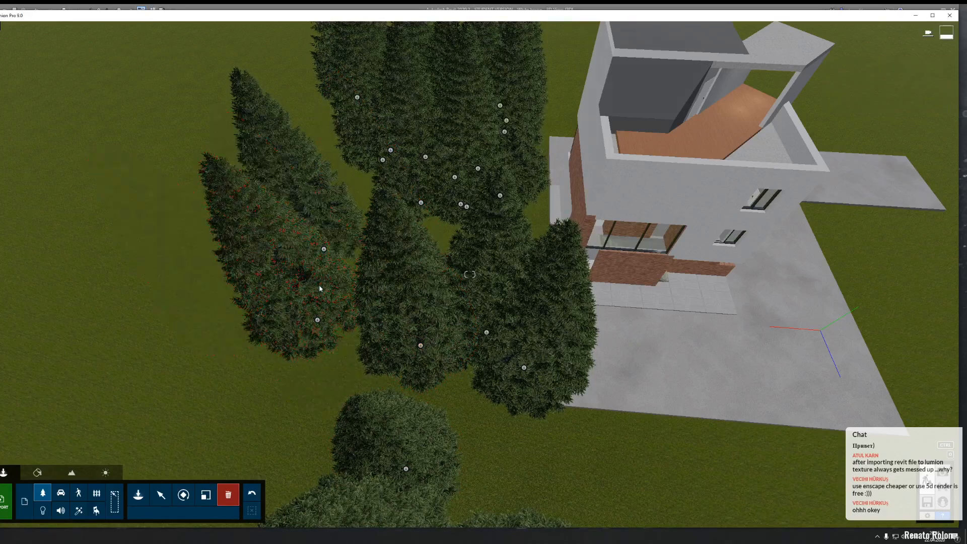
# Step: Thin out the remaining fir clusters further by deleting overlapping trees near the house and at the far end of the group
pyautogui.moveTo(463, 207); pyautogui.dragTo(421, 272, button='right')
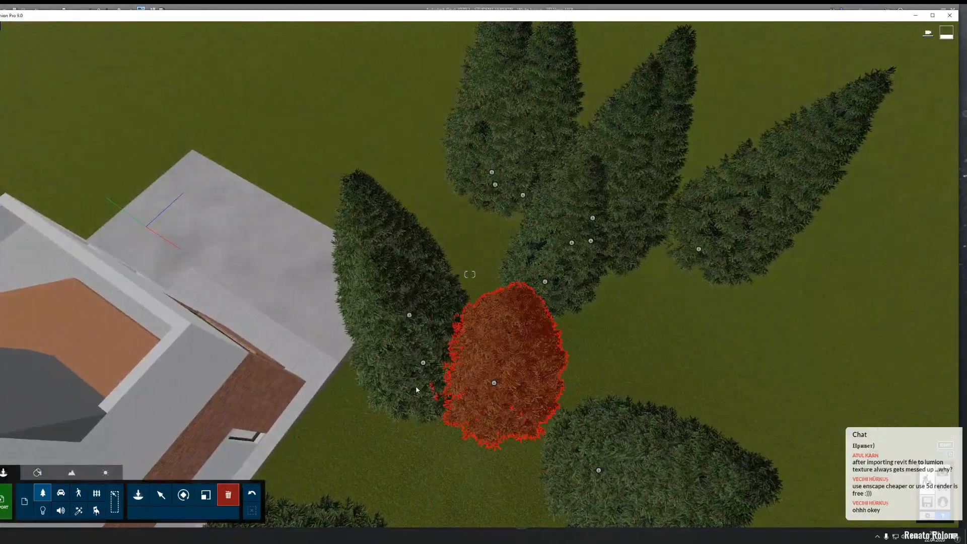
pyautogui.click(422, 362)
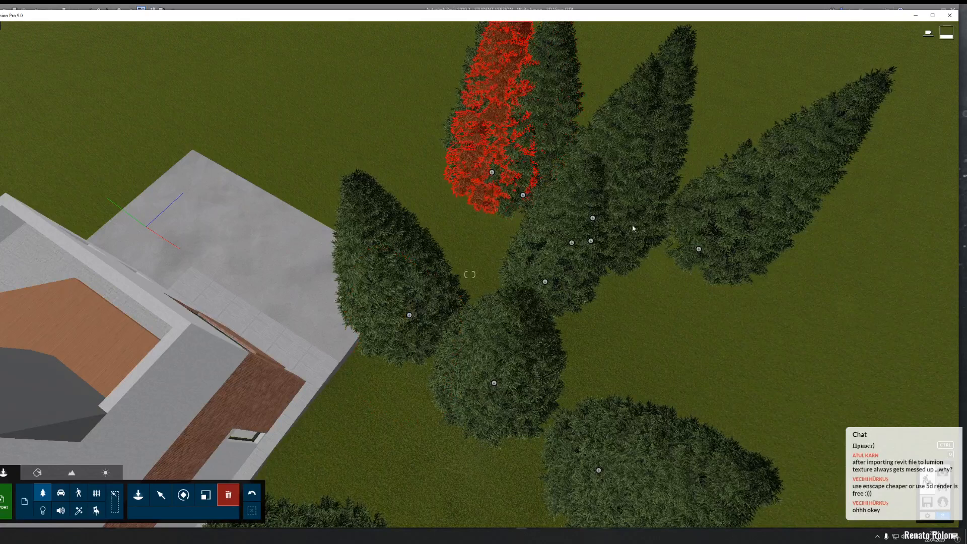
pyautogui.click(498, 186)
pyautogui.click(579, 217)
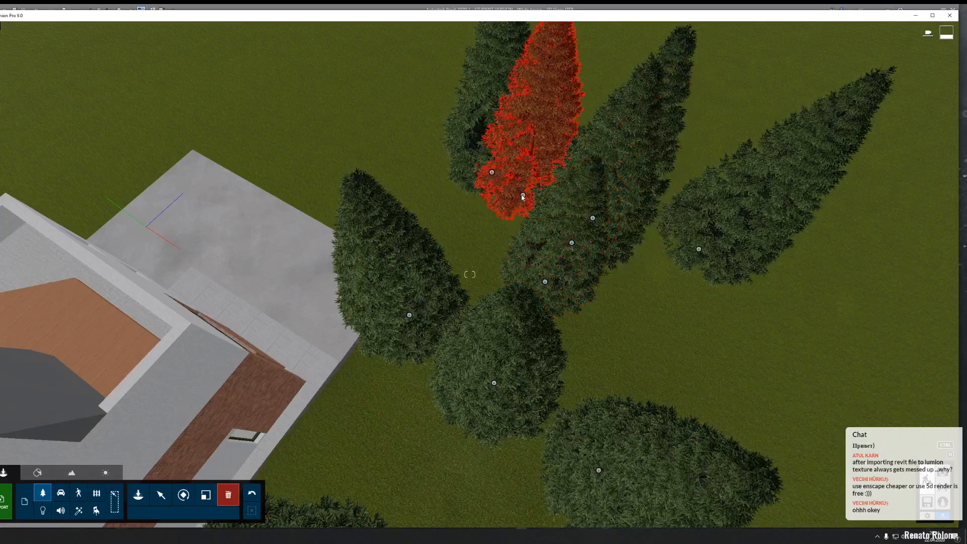
pyautogui.click(523, 196)
pyautogui.keyDown('ctrl'); pyautogui.click(570, 244); pyautogui.keyUp('ctrl')
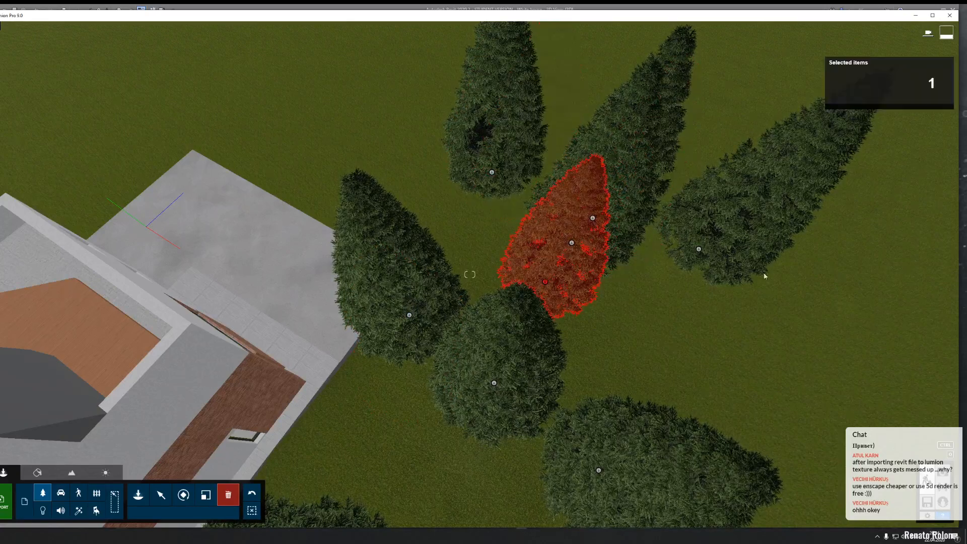
pyautogui.click(571, 243)
pyautogui.moveTo(525, 273); pyautogui.dragTo(488, 280, button='right')
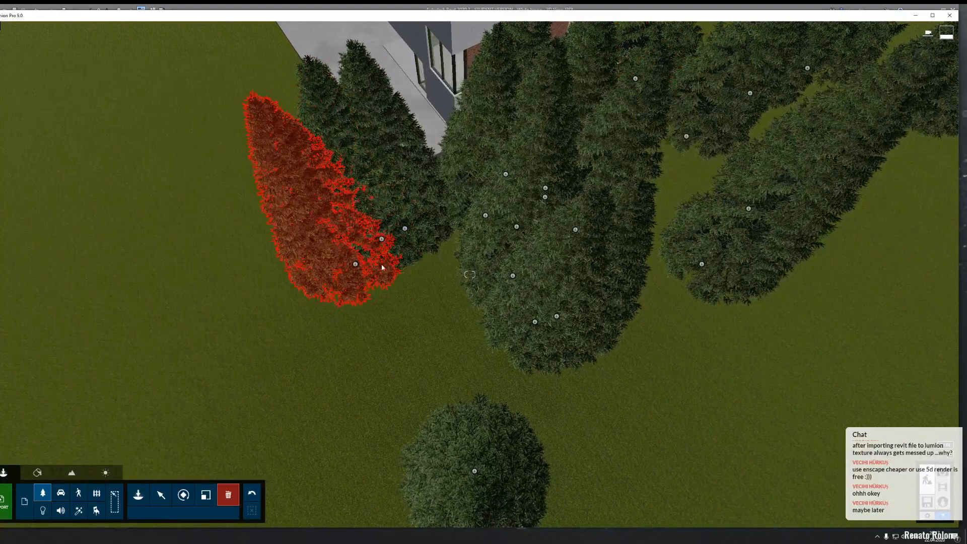
pyautogui.click(353, 264)
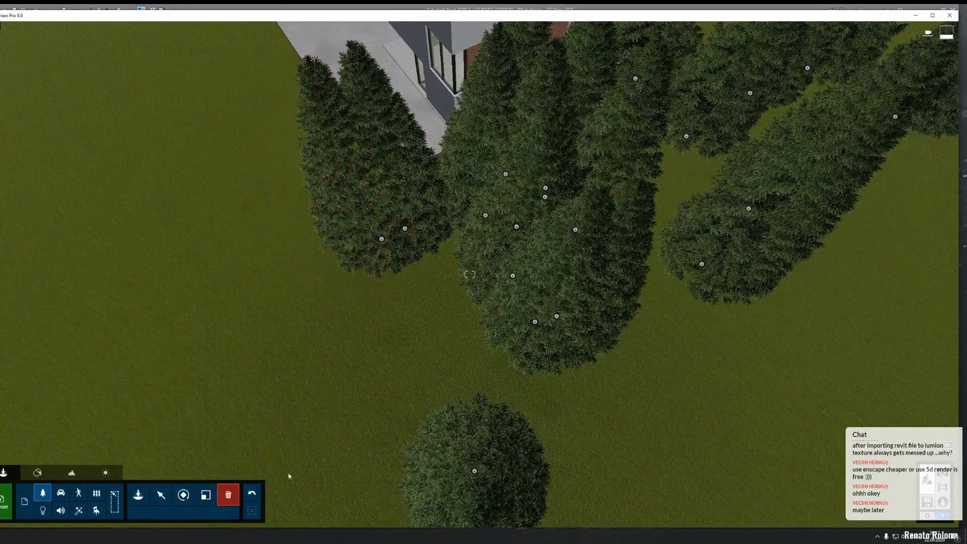
# Step: Spread the overlapping firs near the paving corner outward over the open grass to form a looser group
pyautogui.click(161, 494)
pyautogui.click(381, 239)
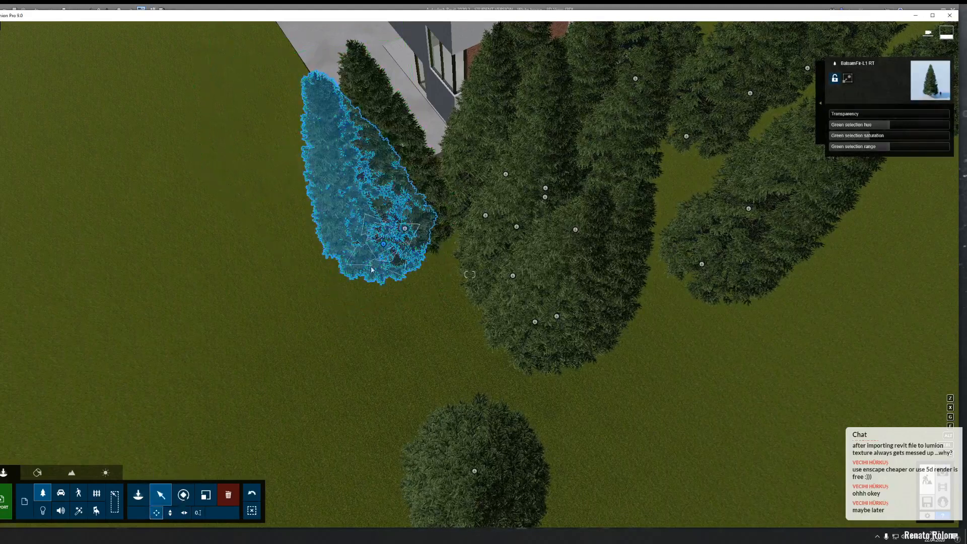
pyautogui.moveTo(371, 269); pyautogui.dragTo(289, 333)
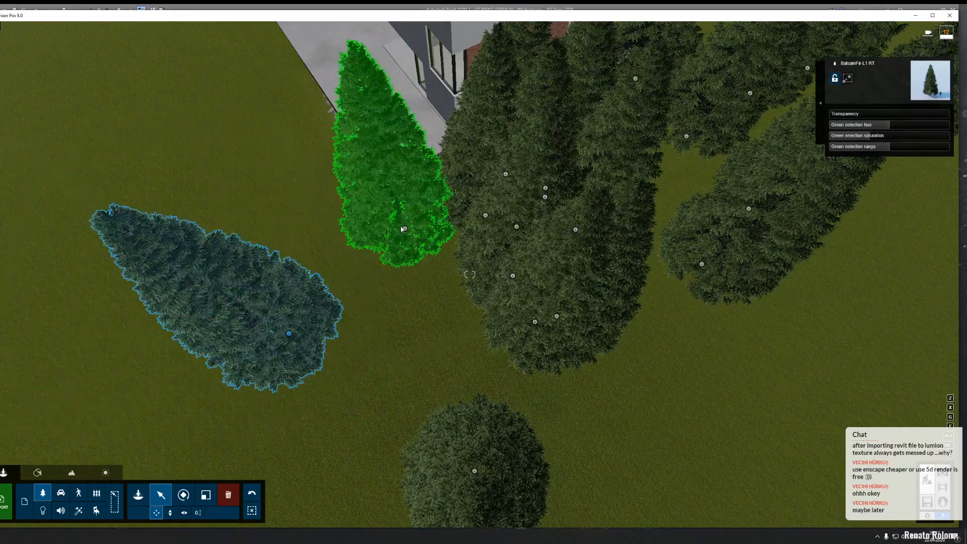
pyautogui.moveTo(404, 229); pyautogui.dragTo(405, 308)
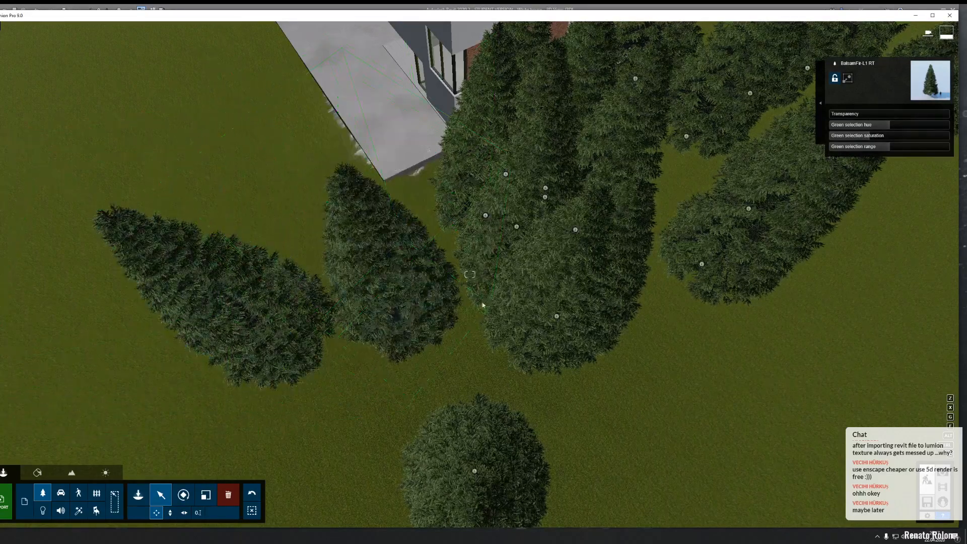
pyautogui.moveTo(511, 275); pyautogui.dragTo(313, 460)
pyautogui.moveTo(468, 224); pyautogui.dragTo(721, 353)
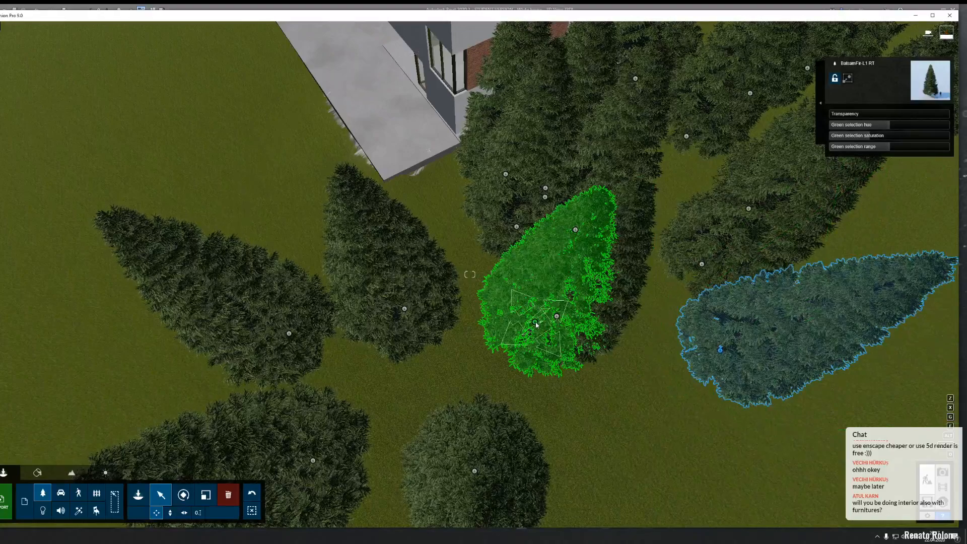
pyautogui.moveTo(536, 324); pyautogui.dragTo(596, 432)
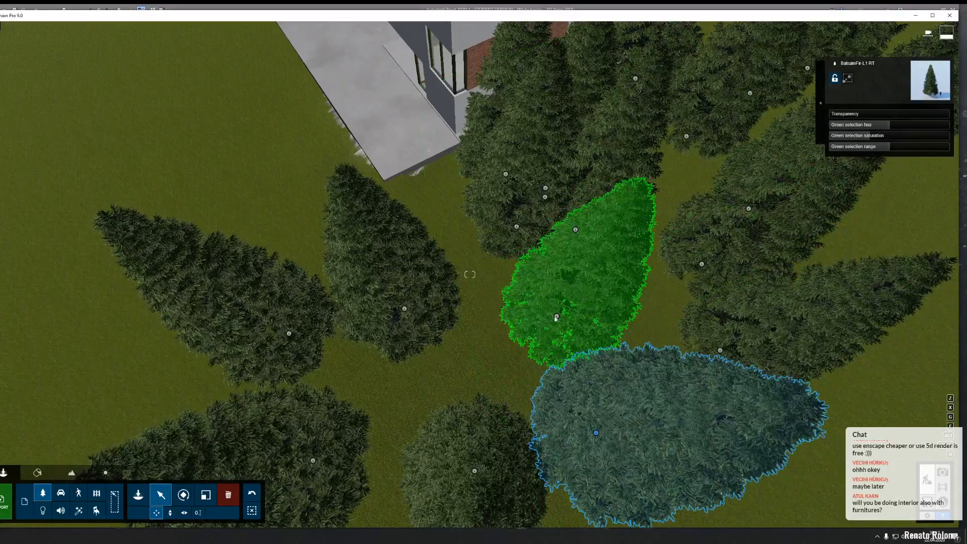
pyautogui.moveTo(567, 317); pyautogui.dragTo(646, 309)
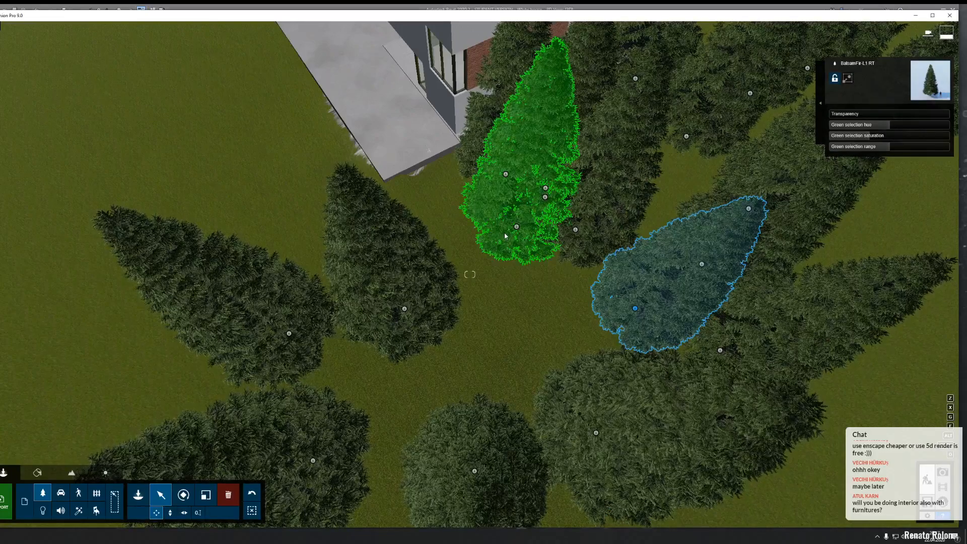
# Step: Reposition the firs nearest the house to fill gaps between the trees, and lower one fir's green selection hue slightly
pyautogui.moveTo(512, 233); pyautogui.dragTo(643, 205)
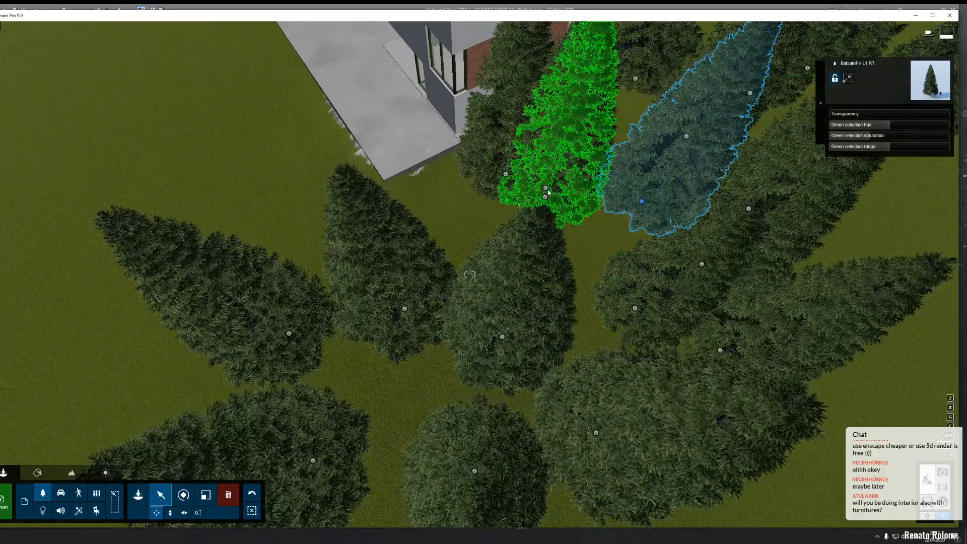
pyautogui.moveTo(545, 188); pyautogui.dragTo(573, 264)
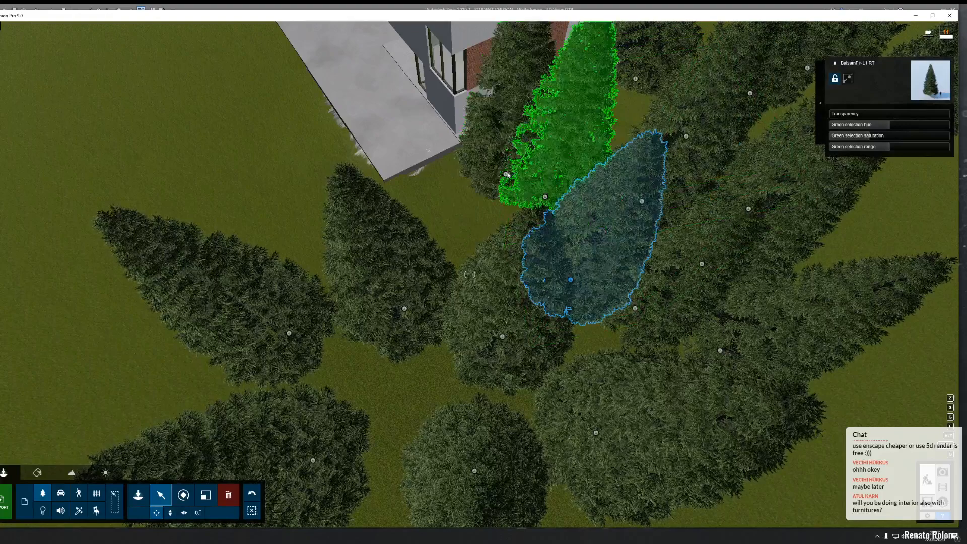
pyautogui.moveTo(454, 234); pyautogui.dragTo(442, 246)
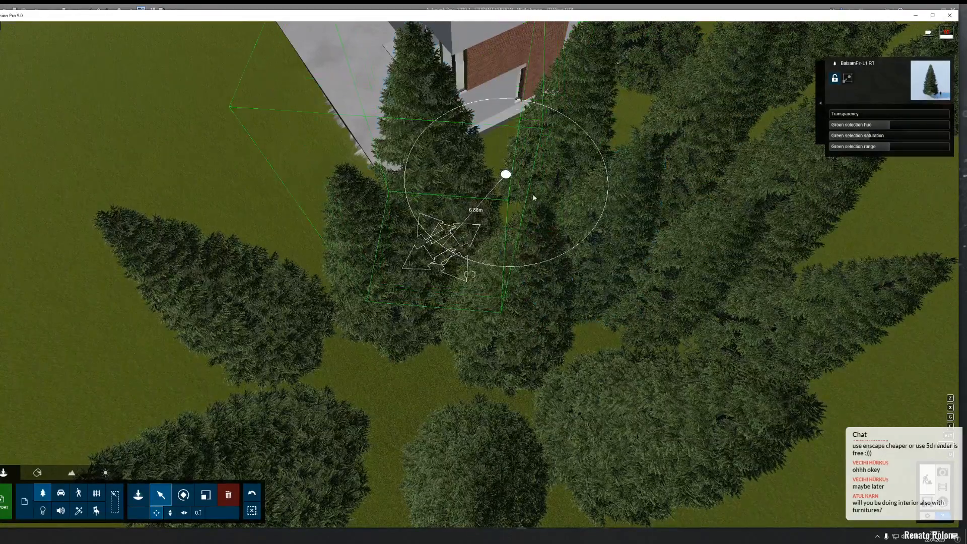
pyautogui.moveTo(545, 197); pyautogui.dragTo(575, 143)
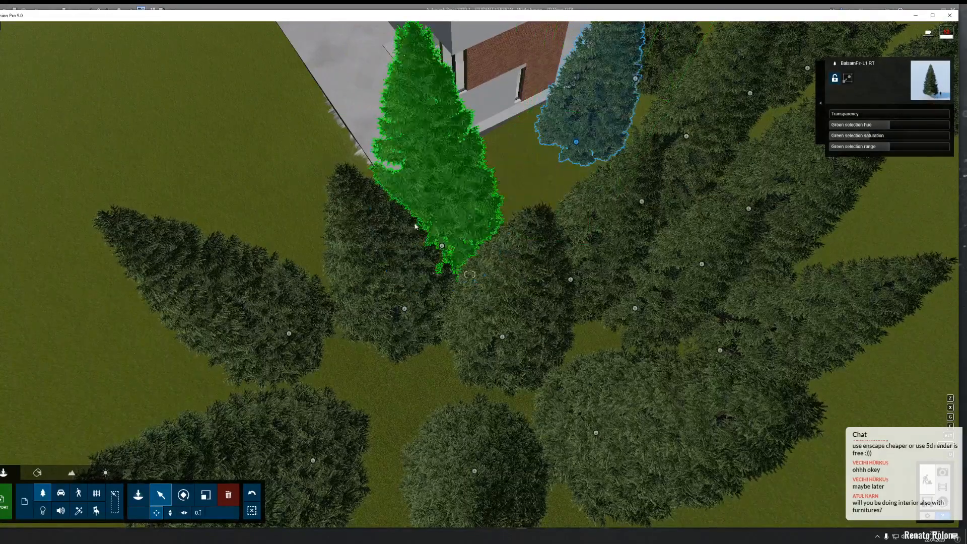
pyautogui.moveTo(442, 246)
pyautogui.mouseDown()
pyautogui.moveTo(498, 221)
pyautogui.moveTo(483, 227)
pyautogui.mouseUp()
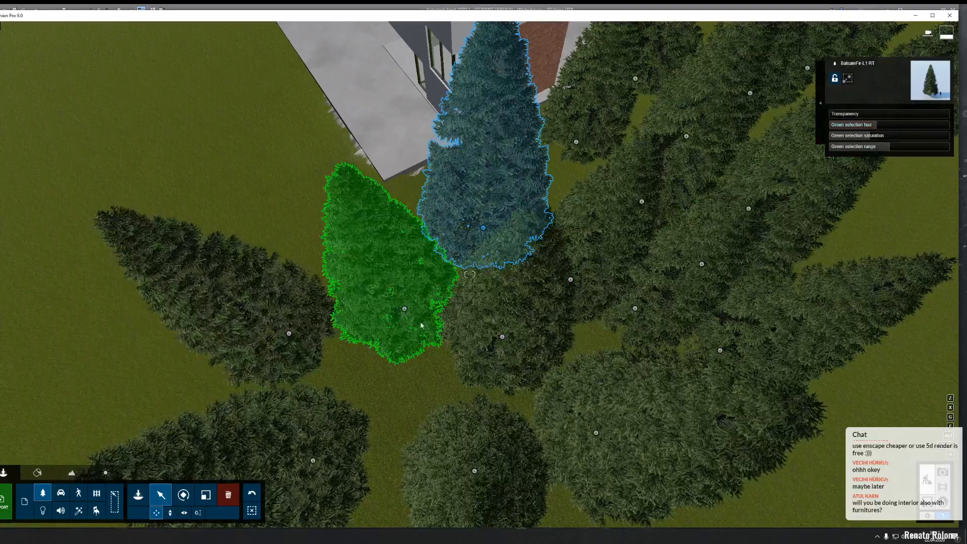
# Step: Nudge the large foreground fir at the end of the row farthest from the house and toggle its properties display
pyautogui.moveTo(412, 309); pyautogui.dragTo(416, 208, button='right')
pyautogui.moveTo(323, 100); pyautogui.dragTo(428, 189, button='right')
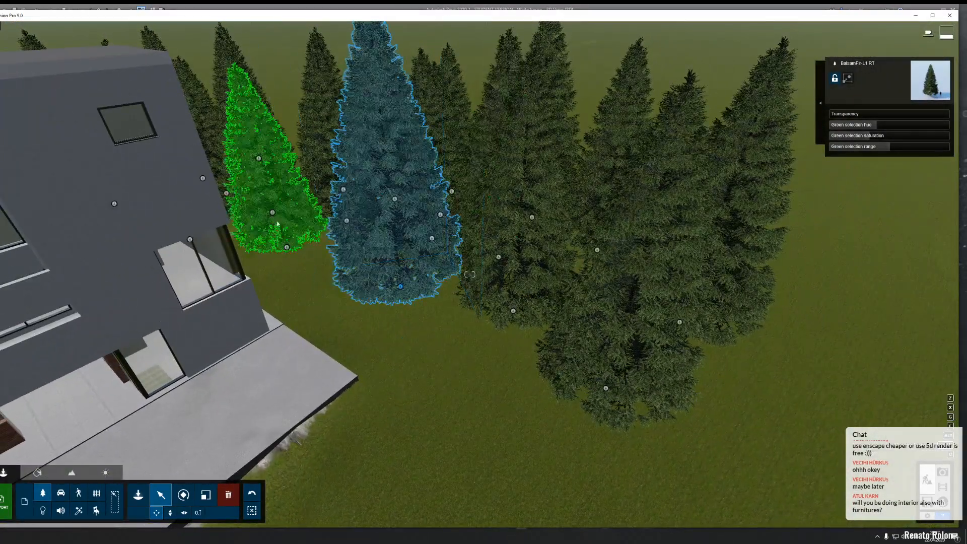
pyautogui.click(272, 218)
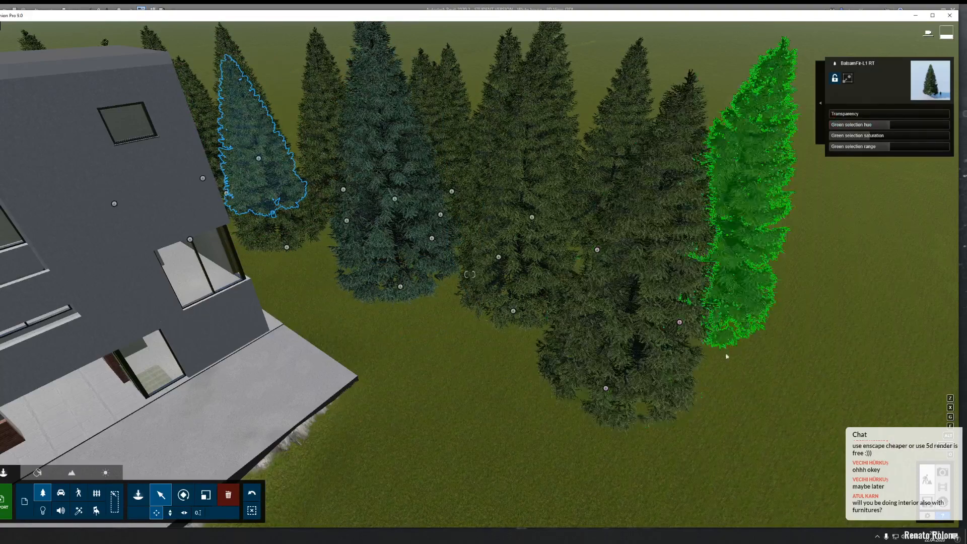
pyautogui.click(605, 391)
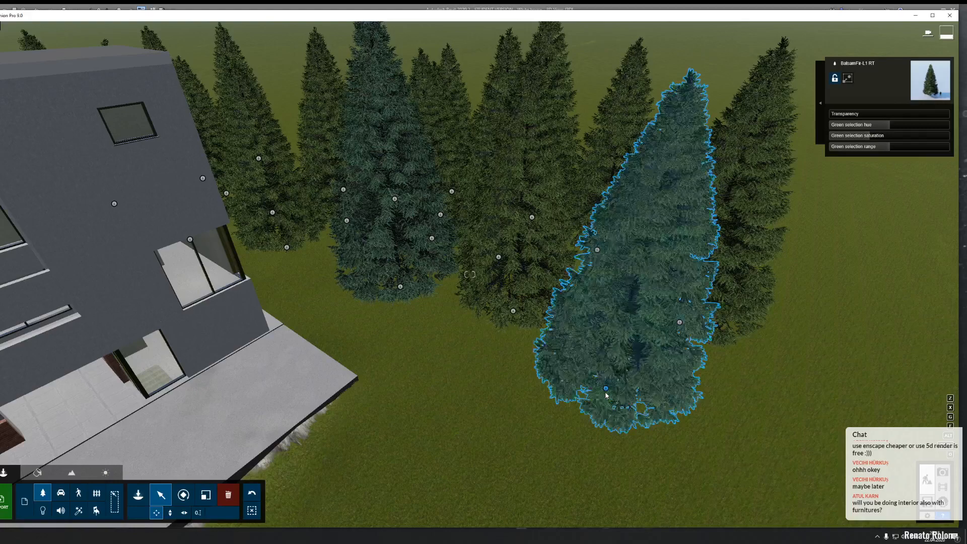
pyautogui.moveTo(605, 392)
pyautogui.mouseDown()
pyautogui.moveTo(613, 402)
pyautogui.moveTo(609, 392)
pyautogui.mouseUp()
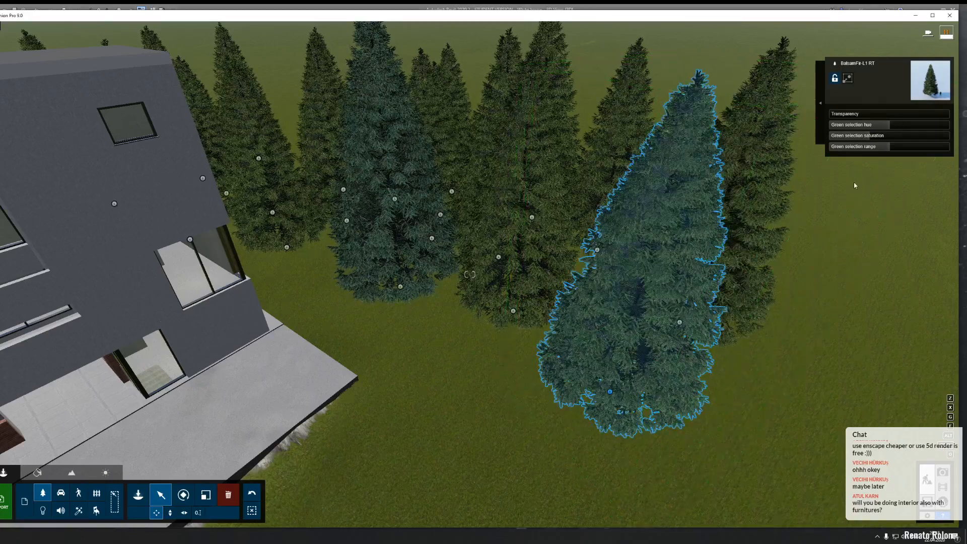
pyautogui.click(821, 103)
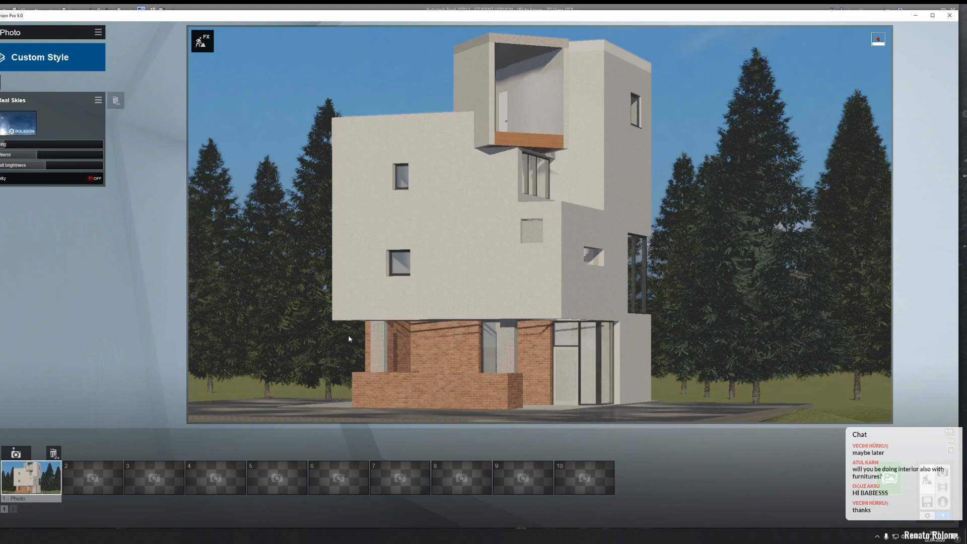
# Step: Return to the build view and raise the terrain slightly on the open grass behind the firs
pyautogui.click(926, 479)
pyautogui.press('w')
pyautogui.moveTo(469, 275); pyautogui.dragTo(514, 302, button='right')
pyautogui.press('q')
pyautogui.press('s')
pyautogui.press('w')
pyautogui.press('a')
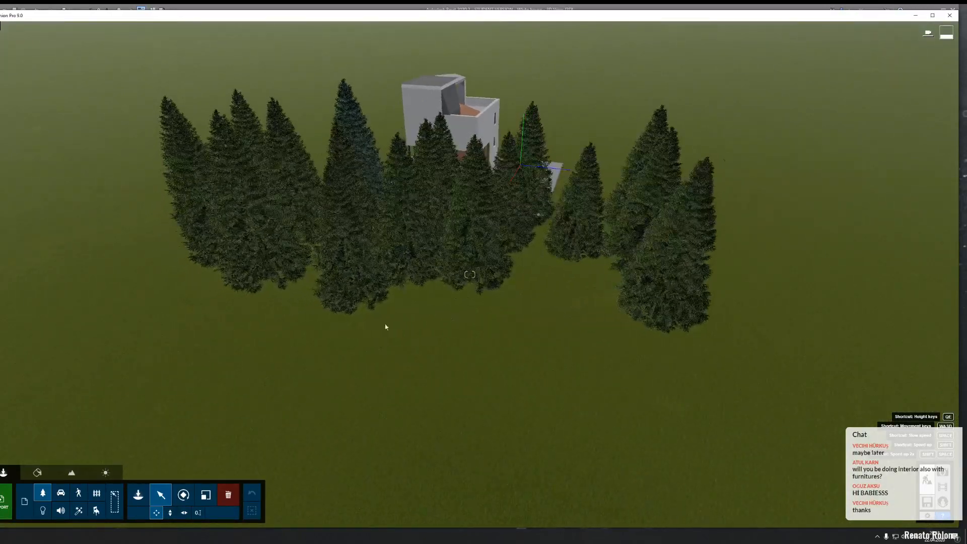
pyautogui.click(71, 471)
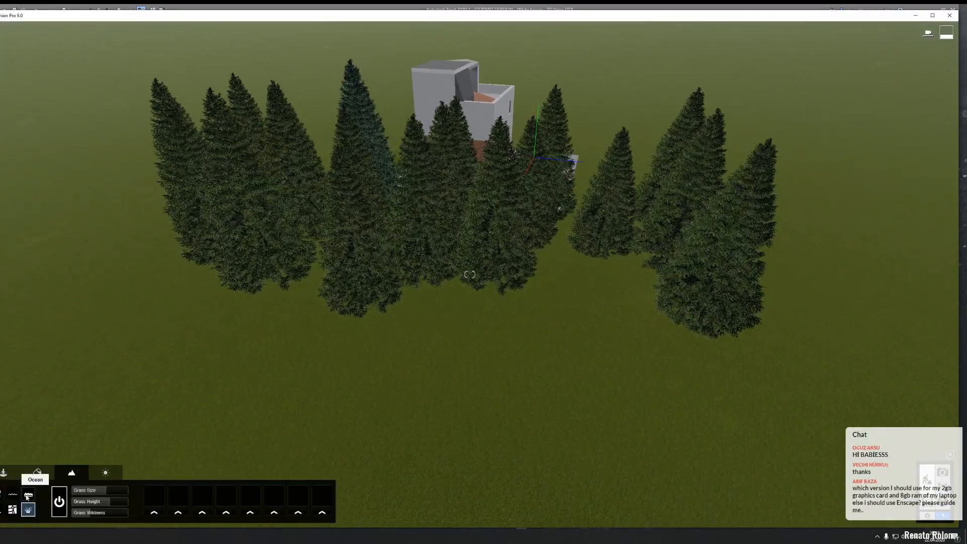
pyautogui.click(2, 494)
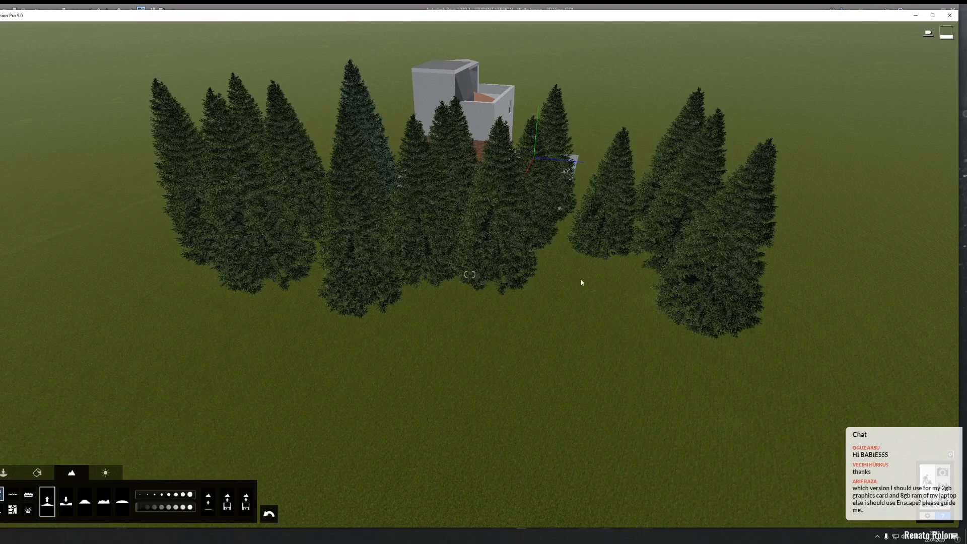
pyautogui.click(634, 360)
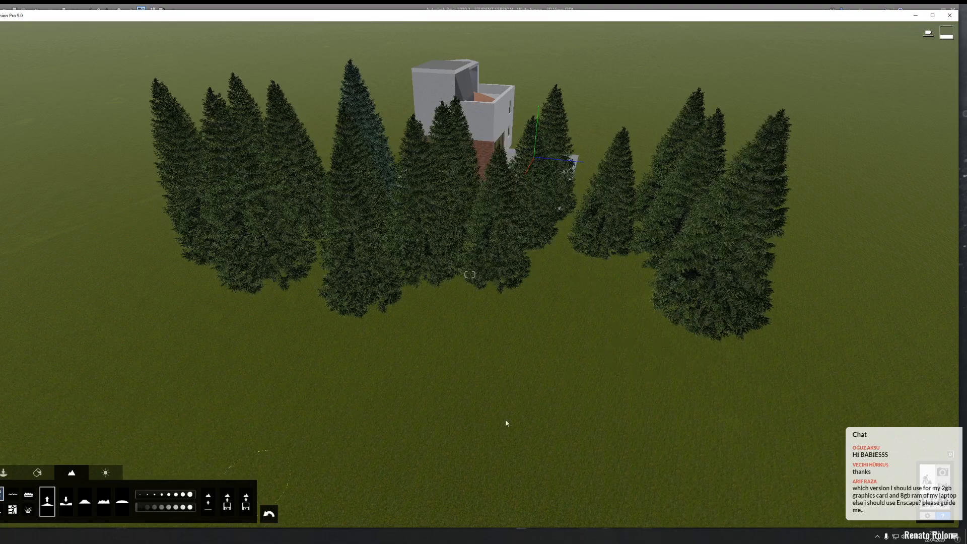
# Step: Mass-place a line of bushes from the nature library's plants category on the grass behind the firs
pyautogui.moveTo(555, 397)
pyautogui.mouseDown(button='right')
pyautogui.moveTo(557, 428)
pyautogui.moveTo(503, 451)
pyautogui.moveTo(554, 373)
pyautogui.moveTo(564, 333)
pyautogui.moveTo(584, 317)
pyautogui.mouseUp(button='right')
pyautogui.press('w')
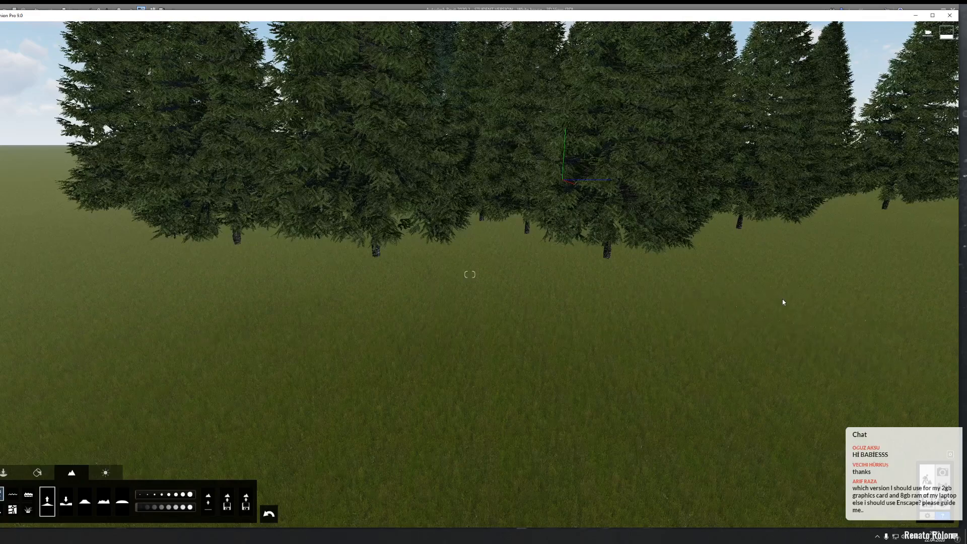
pyautogui.press('s')
pyautogui.moveTo(770, 338); pyautogui.dragTo(624, 363, button='right')
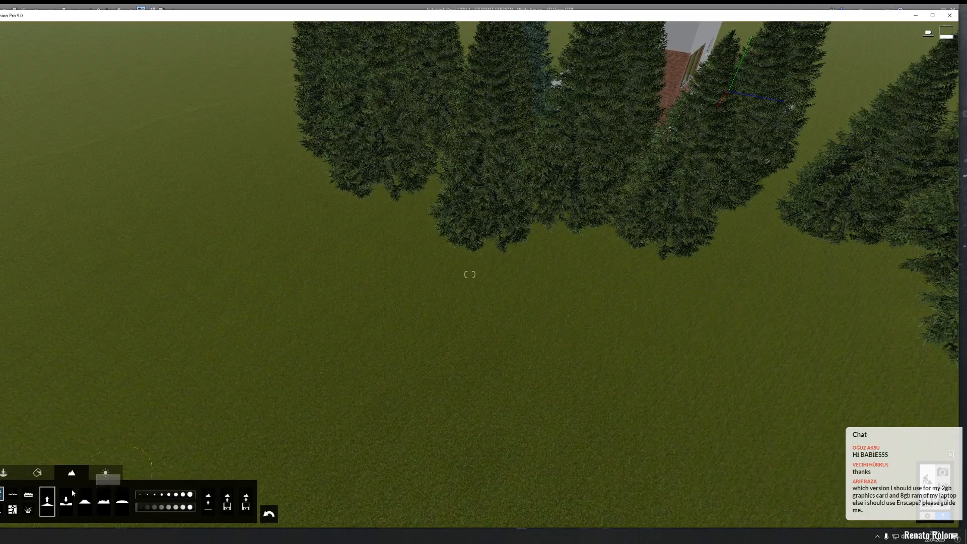
pyautogui.click(12, 474)
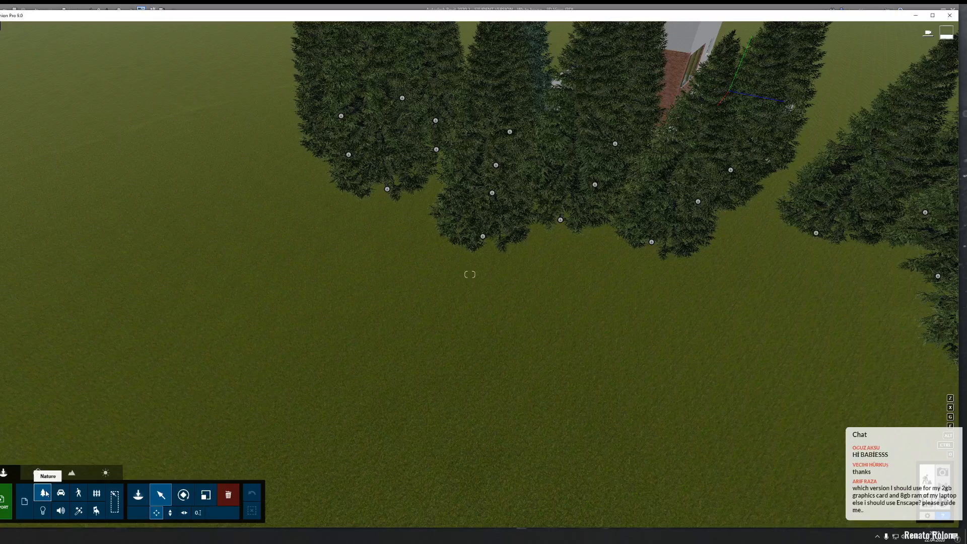
pyautogui.click(137, 496)
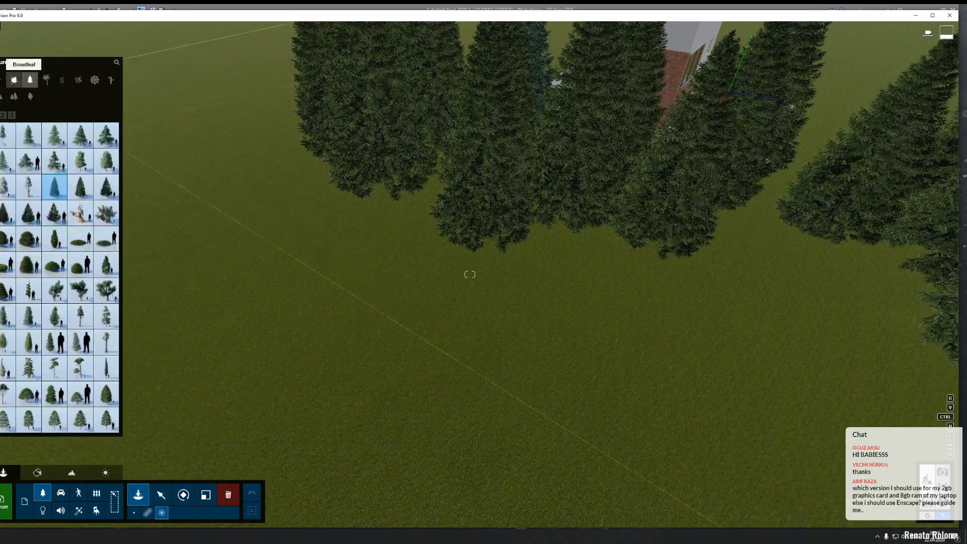
pyautogui.click(77, 85)
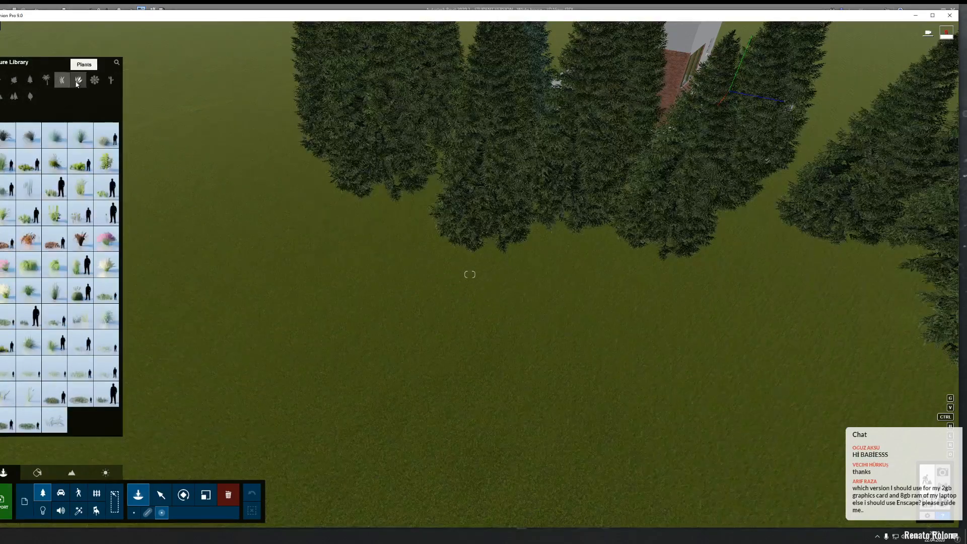
pyautogui.click(76, 84)
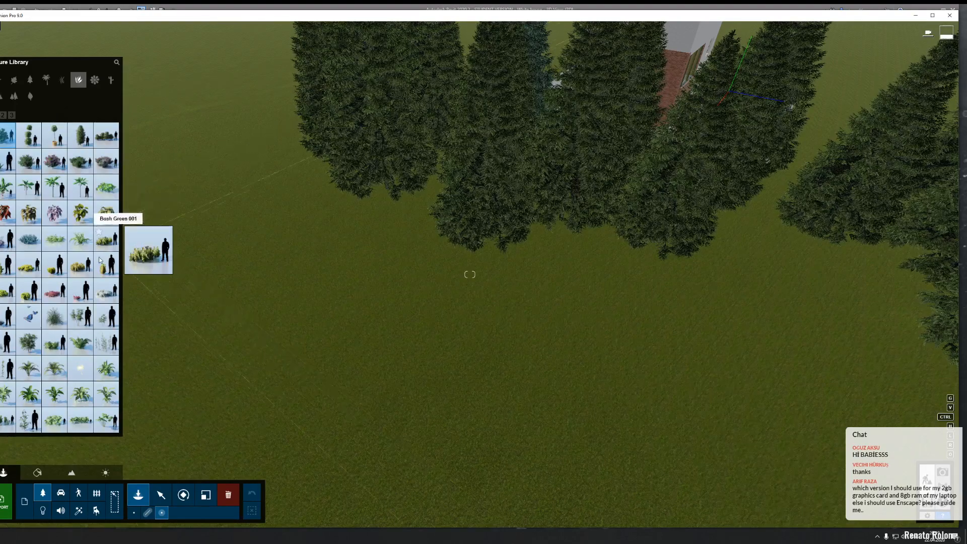
pyautogui.click(147, 512)
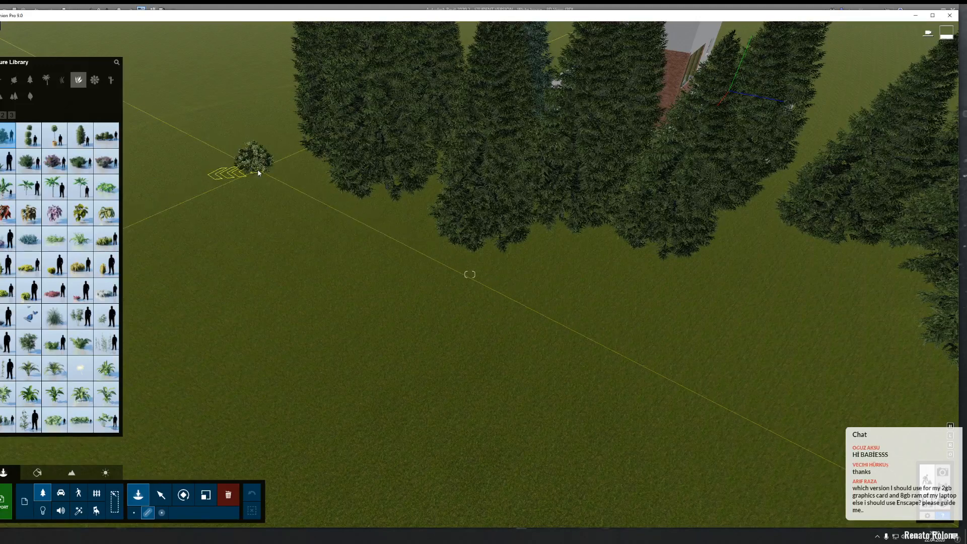
pyautogui.click(288, 221)
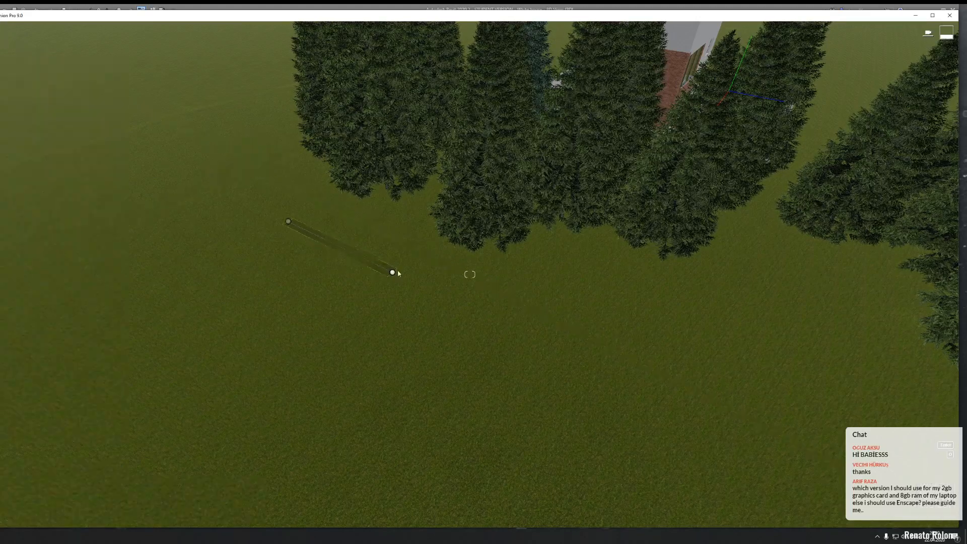
pyautogui.click(437, 294)
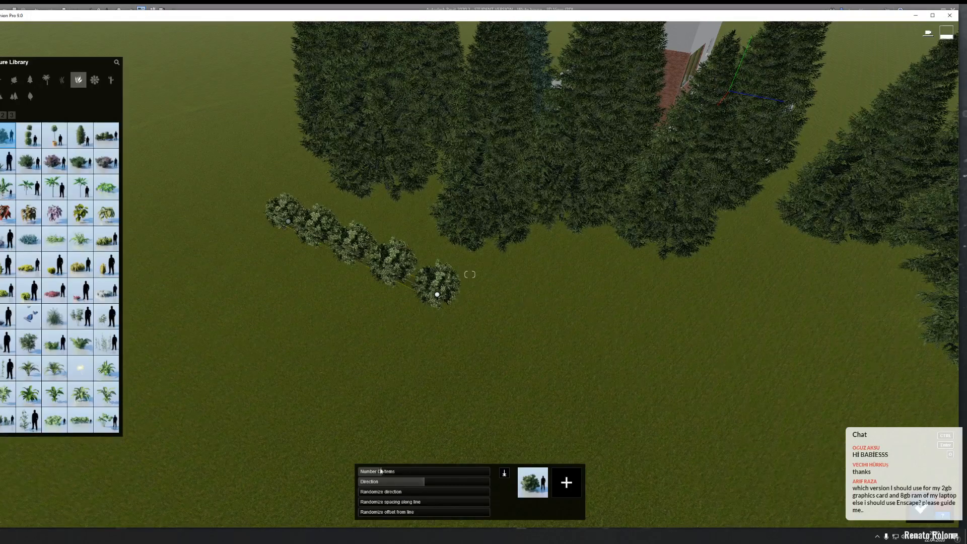
# Step: Randomize the bushes' direction, spacing and offset from the line, and move the line's start point farther out
pyautogui.moveTo(391, 473); pyautogui.dragTo(453, 493)
pyautogui.moveTo(385, 503); pyautogui.dragTo(457, 499)
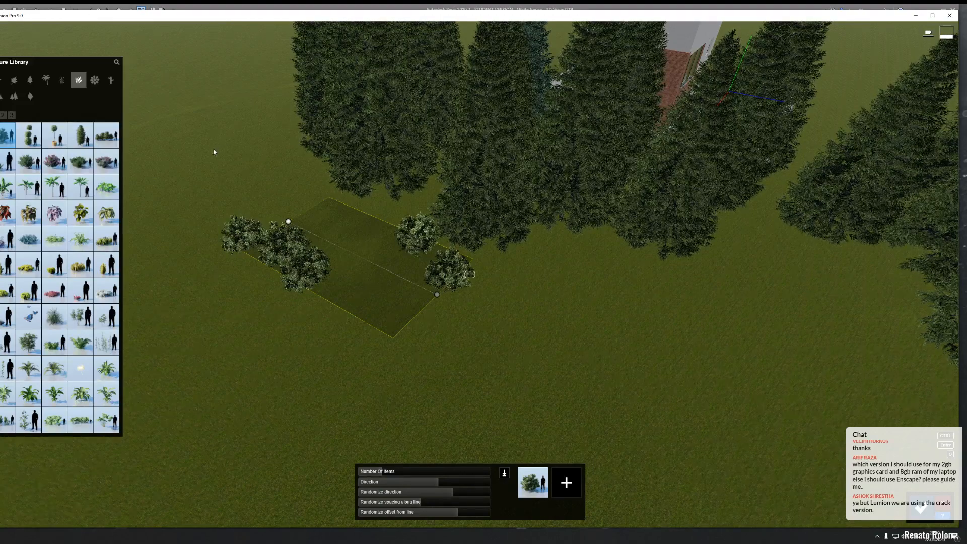
pyautogui.moveTo(213, 149); pyautogui.dragTo(219, 152)
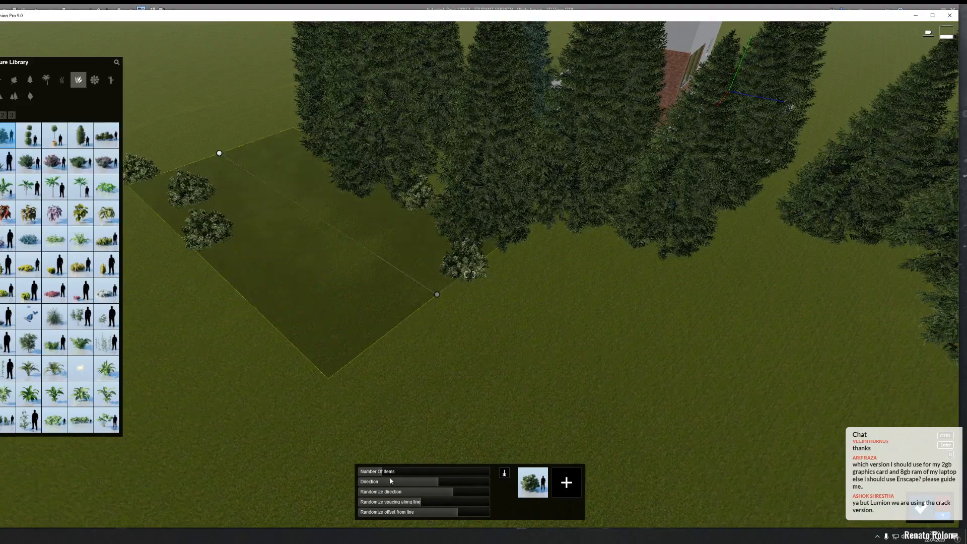
# Step: Extend the bush line along the whole fir row, increase the number of items, and finish the placement
pyautogui.moveTo(397, 472); pyautogui.dragTo(408, 475)
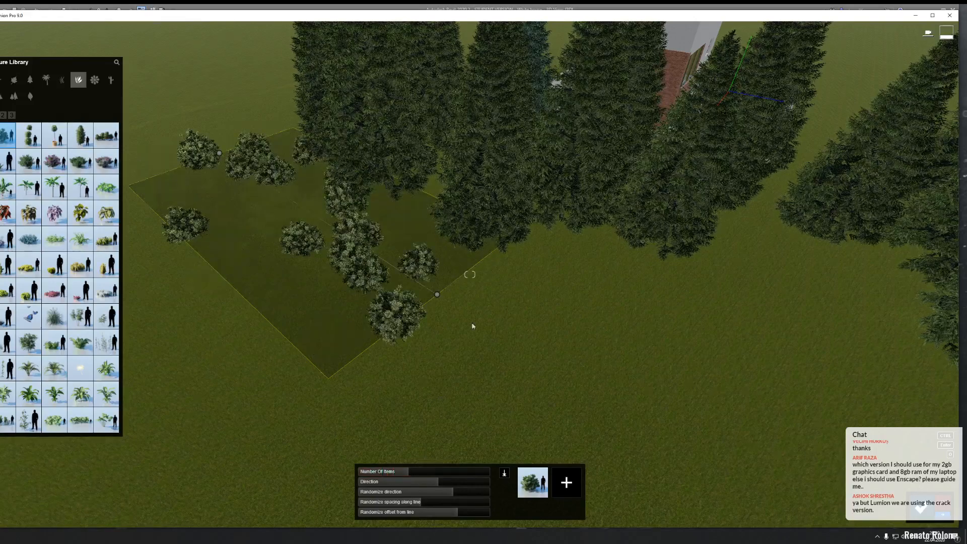
pyautogui.click(813, 300)
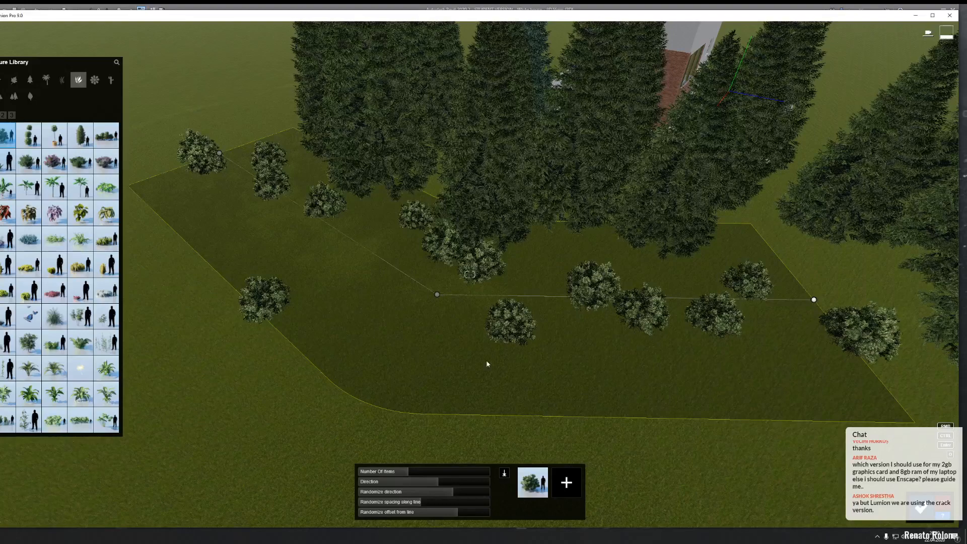
pyautogui.moveTo(405, 474); pyautogui.dragTo(431, 474)
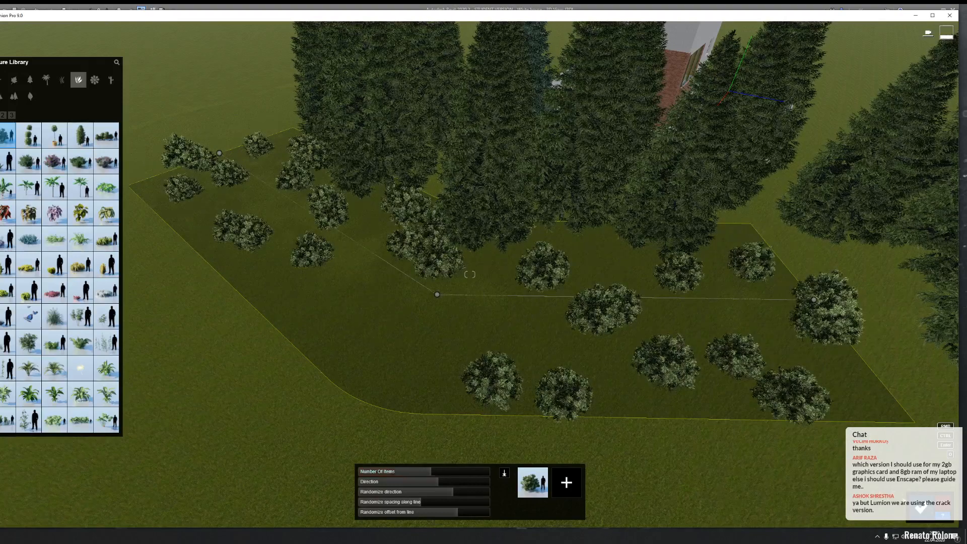
pyautogui.press('Return')
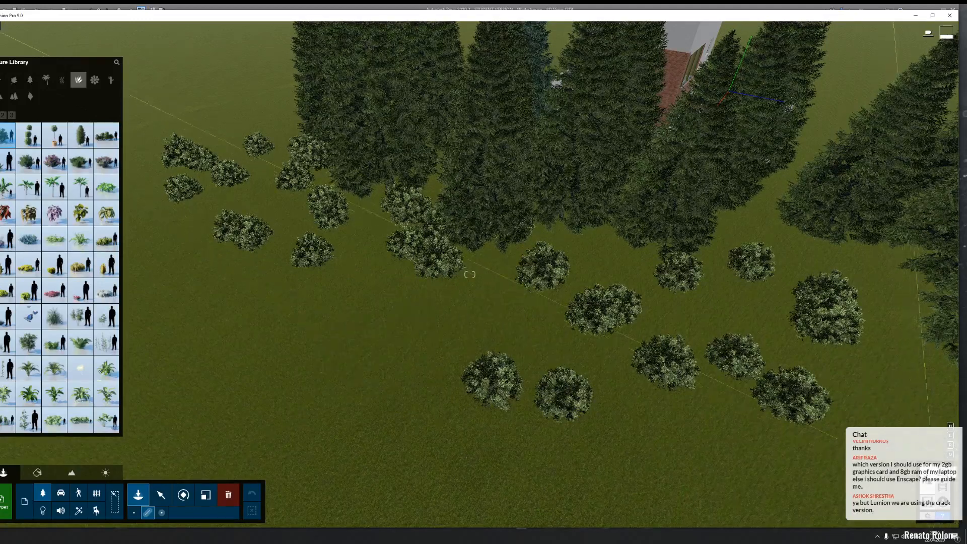
# Step: Return to photo mode and restore photo 1's camera to check the bushes behind the house
pyautogui.click(943, 473)
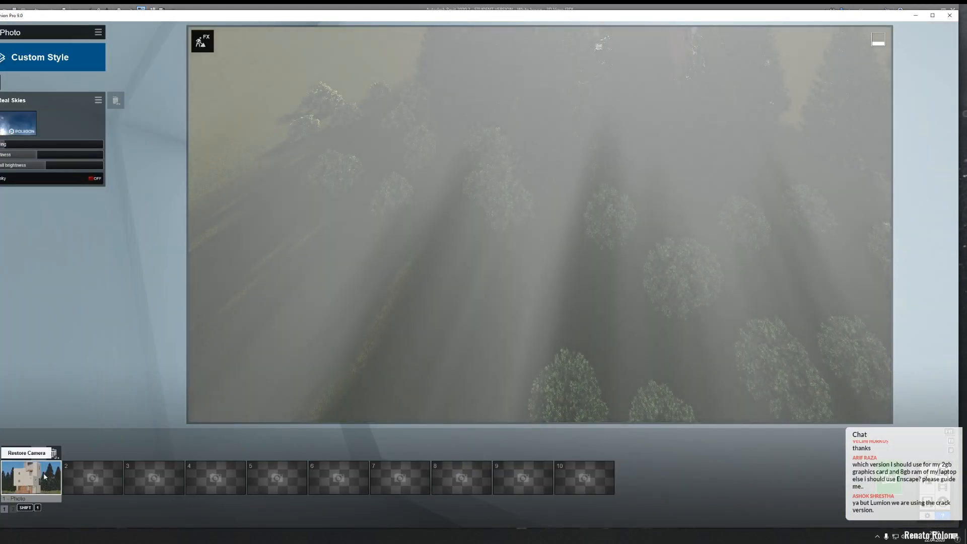
pyautogui.click(43, 475)
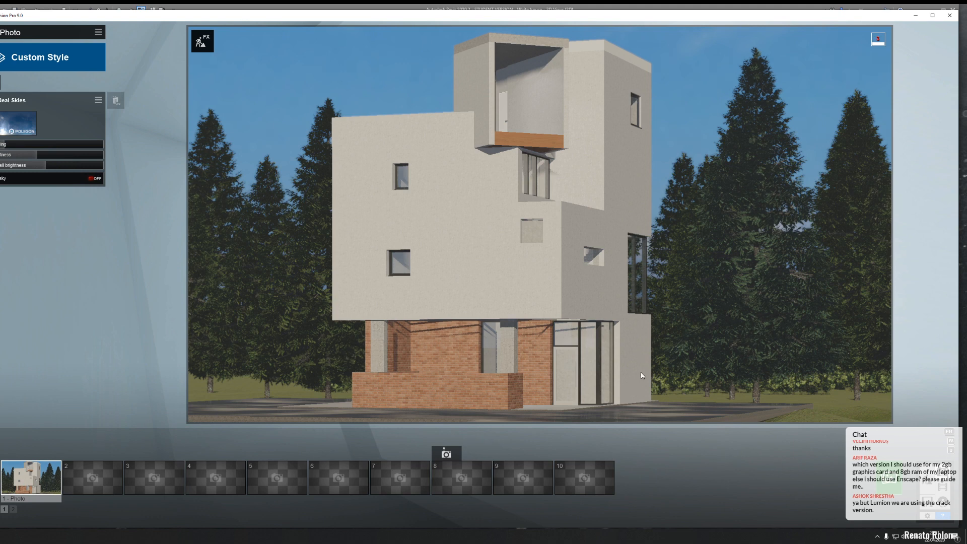
pyautogui.moveTo(694, 394)
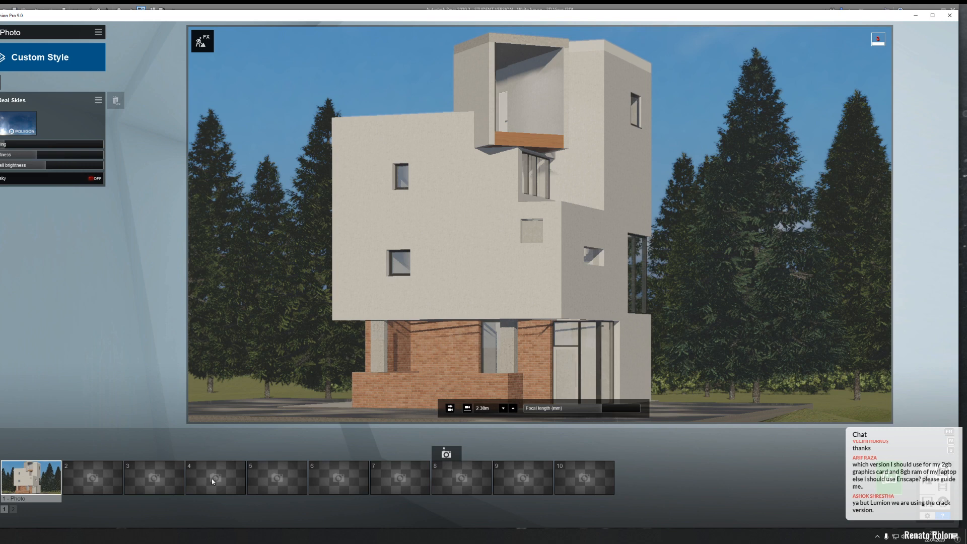
# Step: Go back to photo 1's effect list and copy all its effects
pyautogui.click(93, 477)
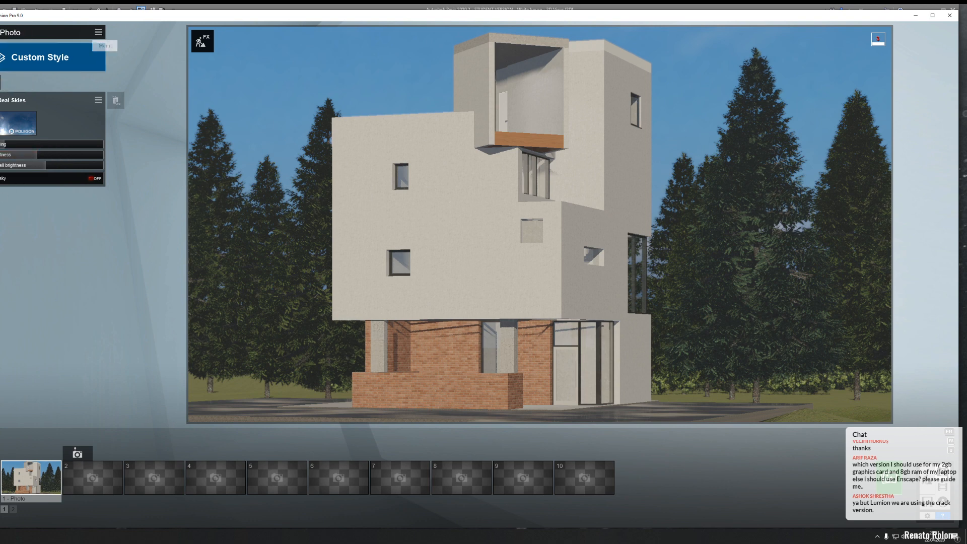
pyautogui.click(0, 79)
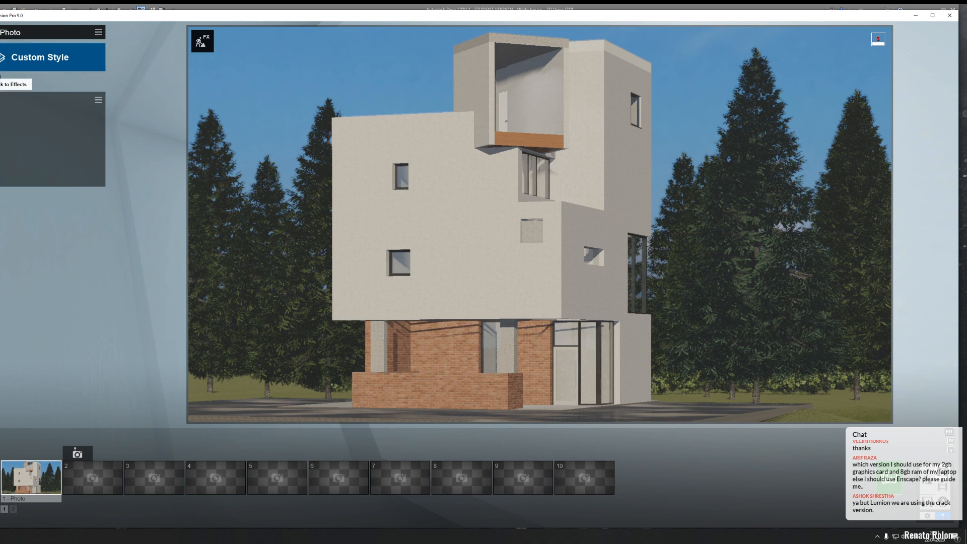
pyautogui.click(97, 38)
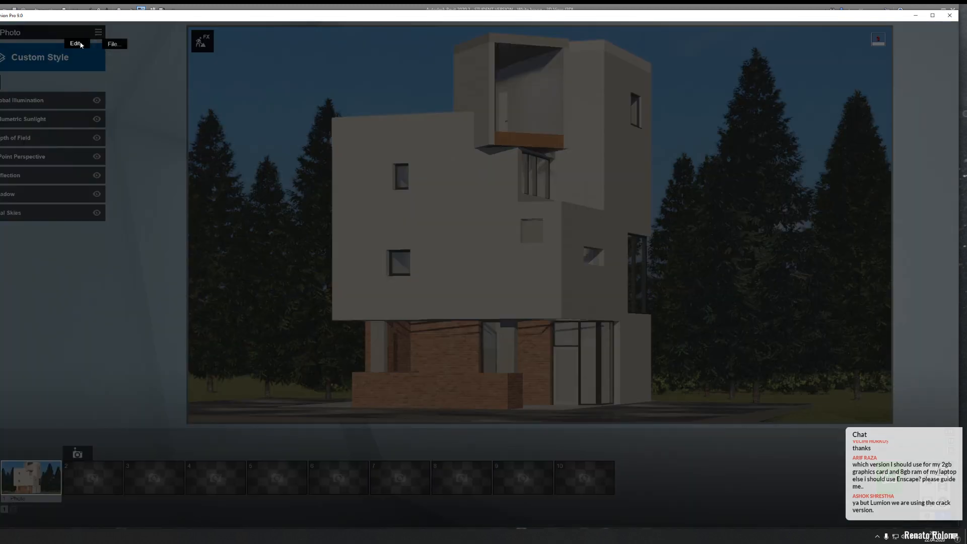
pyautogui.click(75, 43)
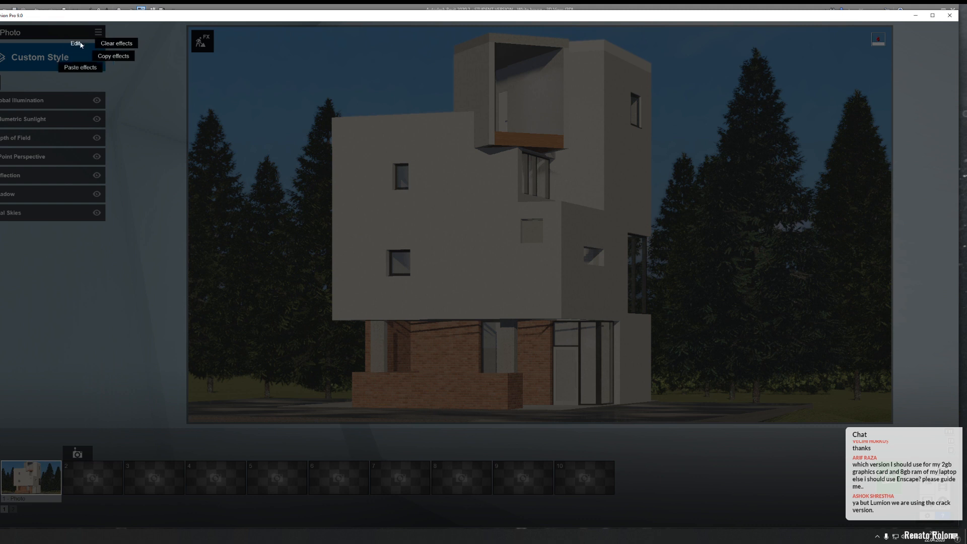
pyautogui.click(115, 56)
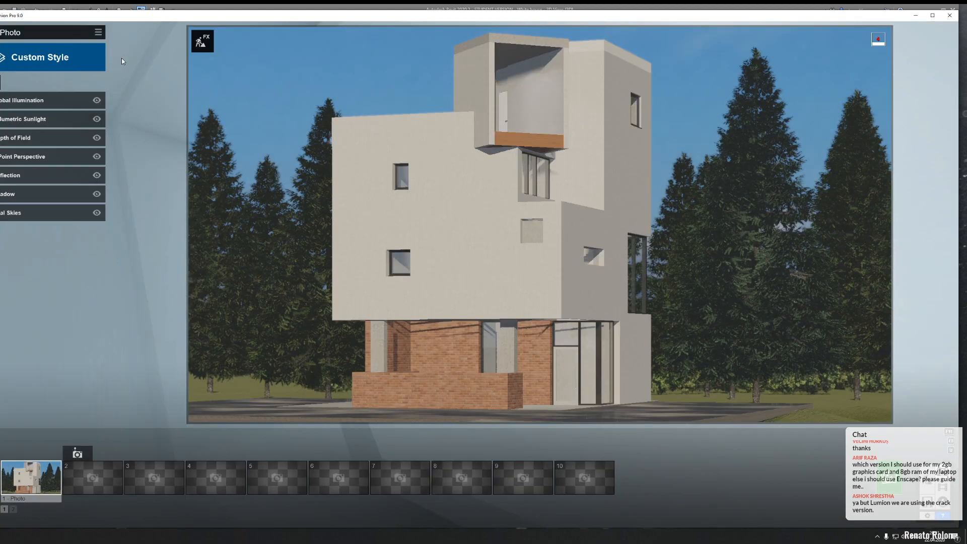
# Step: Frame the whole house for photo slot 2, store that view, and paste the copied effects onto it
pyautogui.click(89, 482)
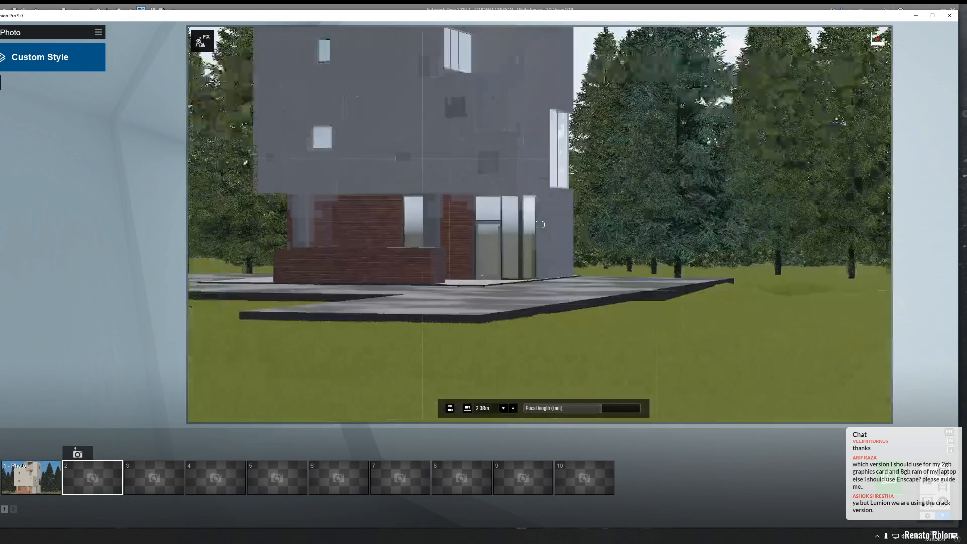
pyautogui.moveTo(541, 225); pyautogui.dragTo(539, 225, button='right')
pyautogui.press('w')
pyautogui.press('s')
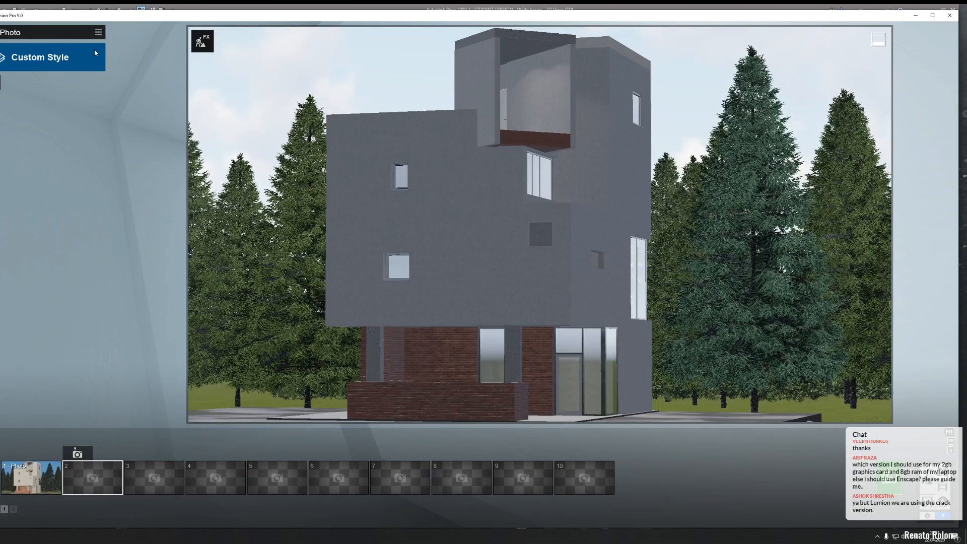
pyautogui.click(77, 454)
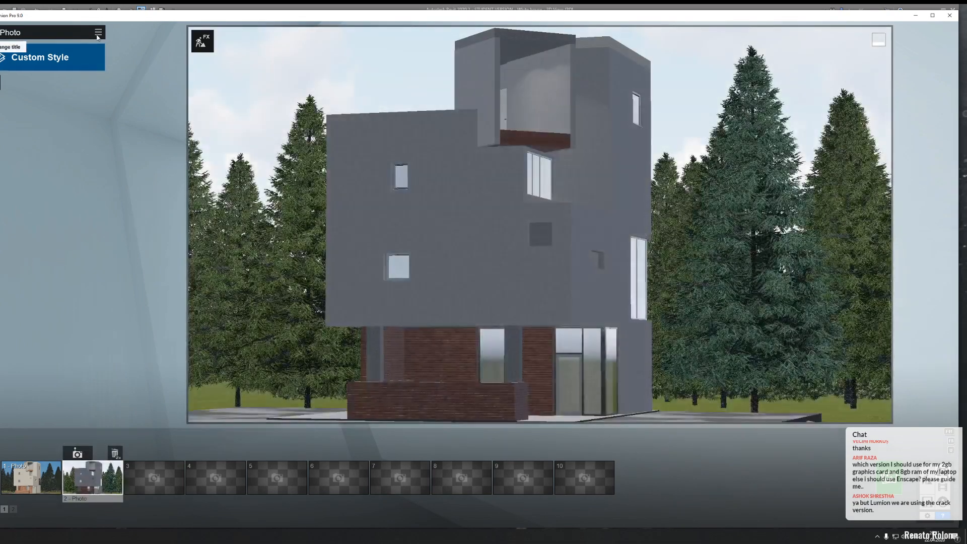
pyautogui.click(98, 35)
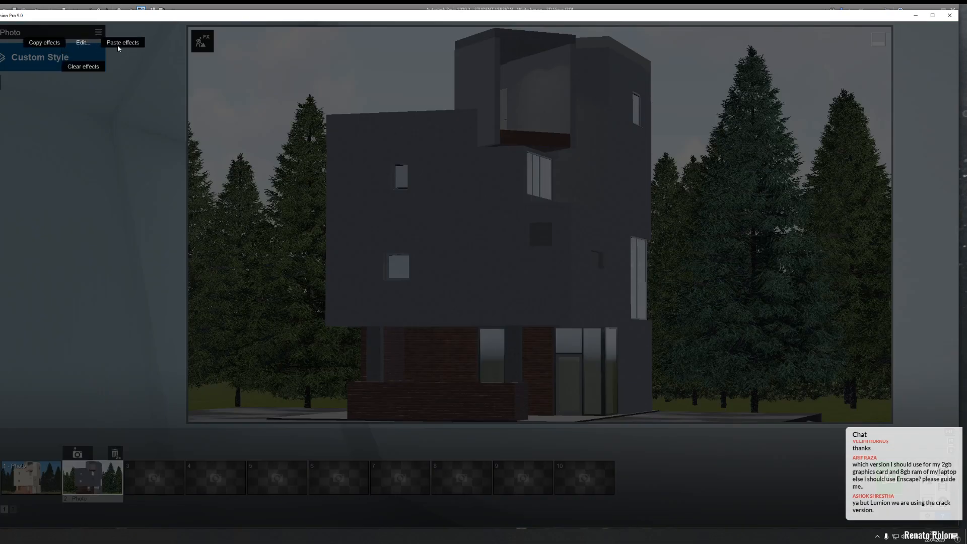
pyautogui.click(121, 43)
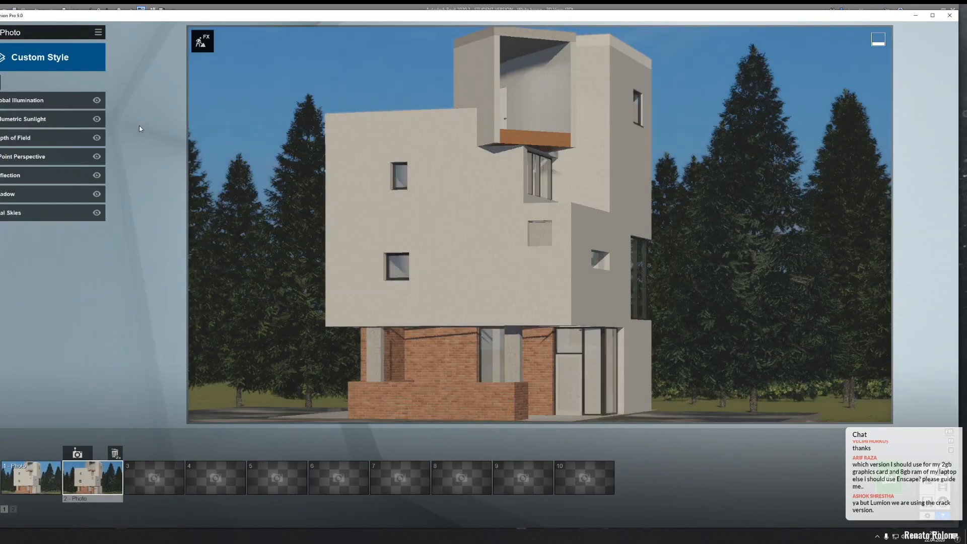
# Step: Replace photo 2's real sky with the Evening sky that has an orange glow along the horizon
pyautogui.click(26, 212)
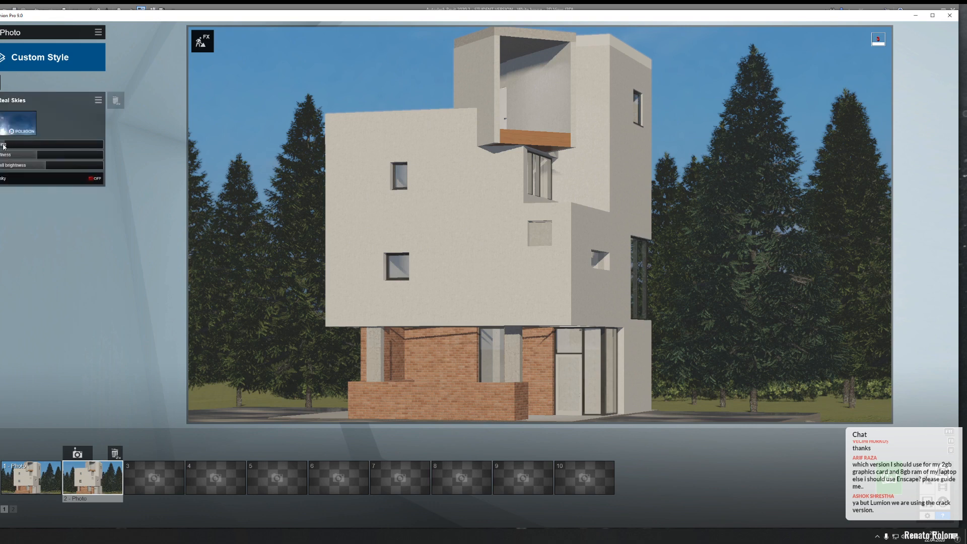
pyautogui.moveTo(3, 145); pyautogui.dragTo(20, 147)
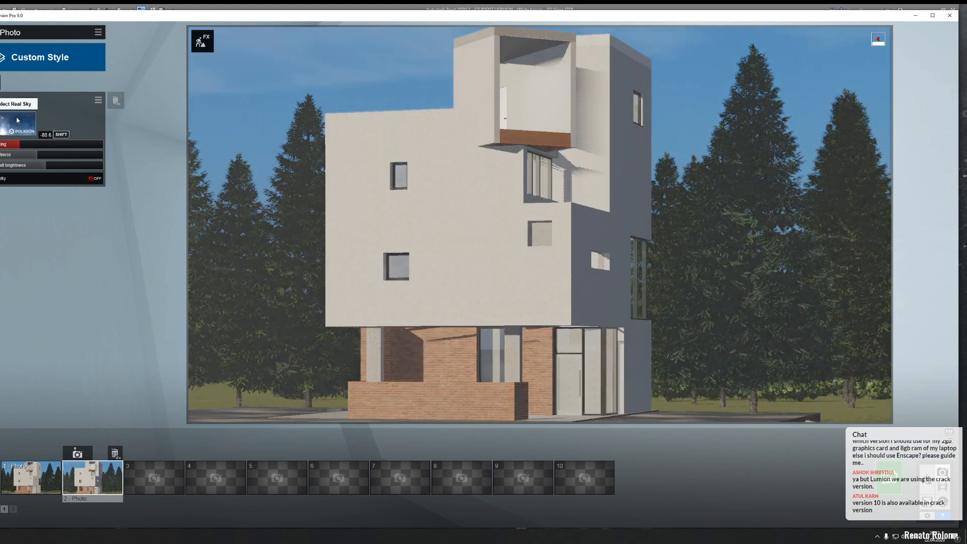
pyautogui.click(17, 120)
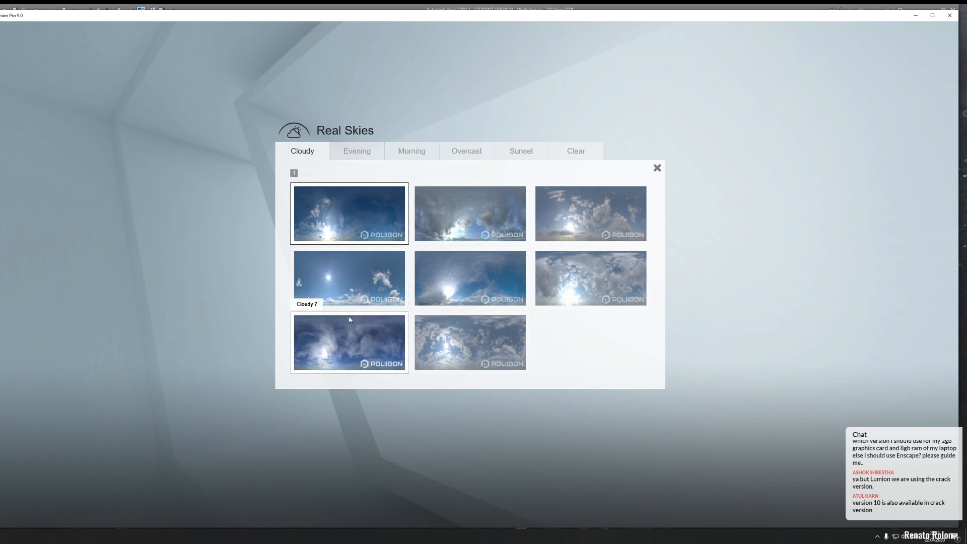
pyautogui.click(369, 152)
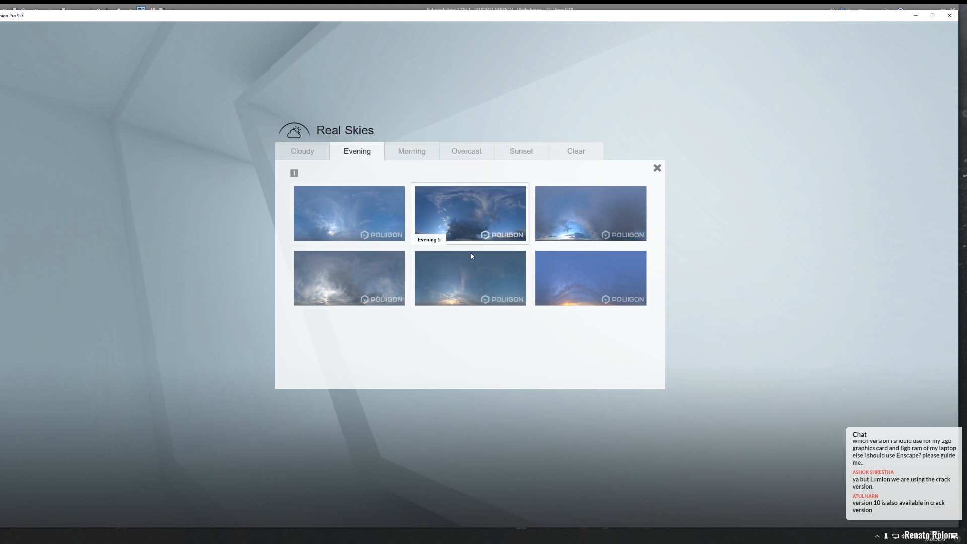
pyautogui.click(574, 292)
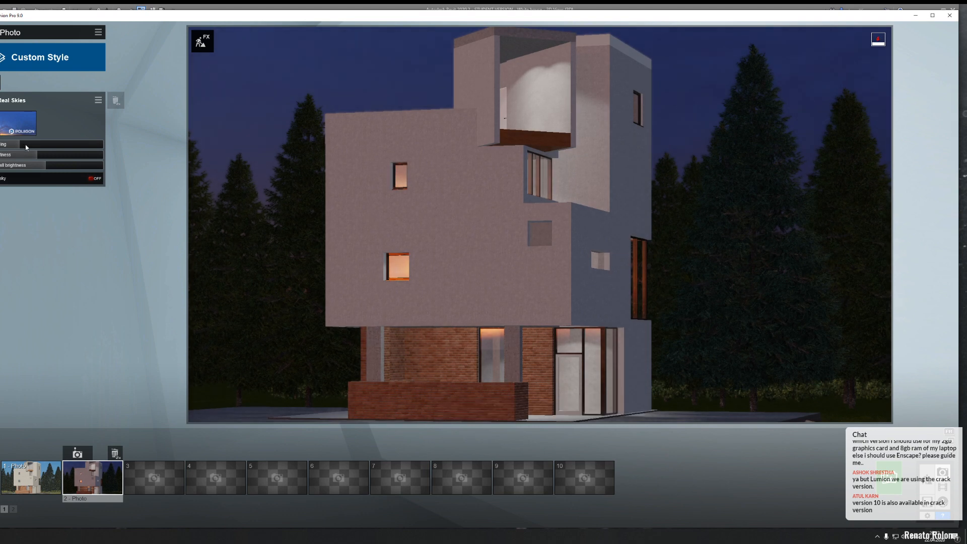
# Step: Set the evening sky's heading to about 87 so pinkish clouds appear behind the house
pyautogui.moveTo(31, 148); pyautogui.dragTo(91, 145)
pyautogui.click(93, 147)
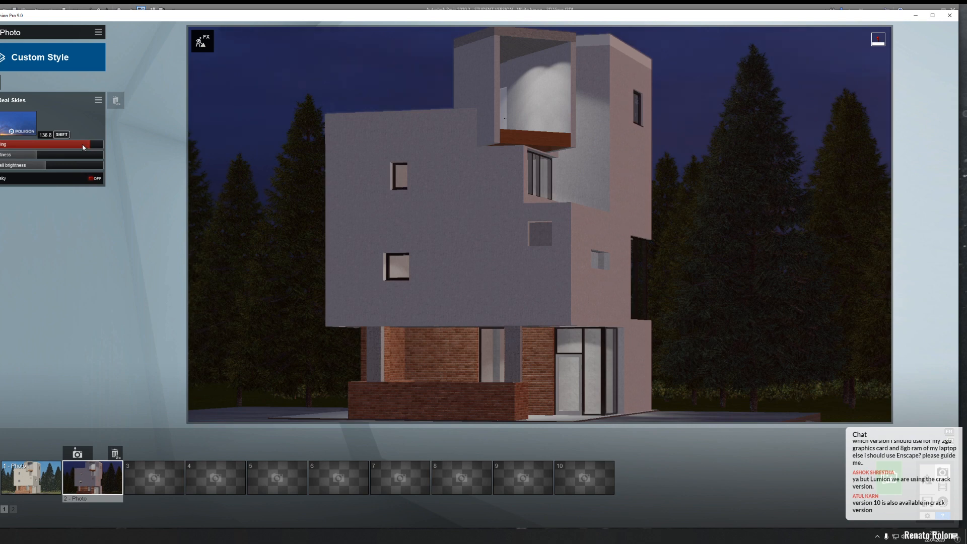
pyautogui.click(73, 147)
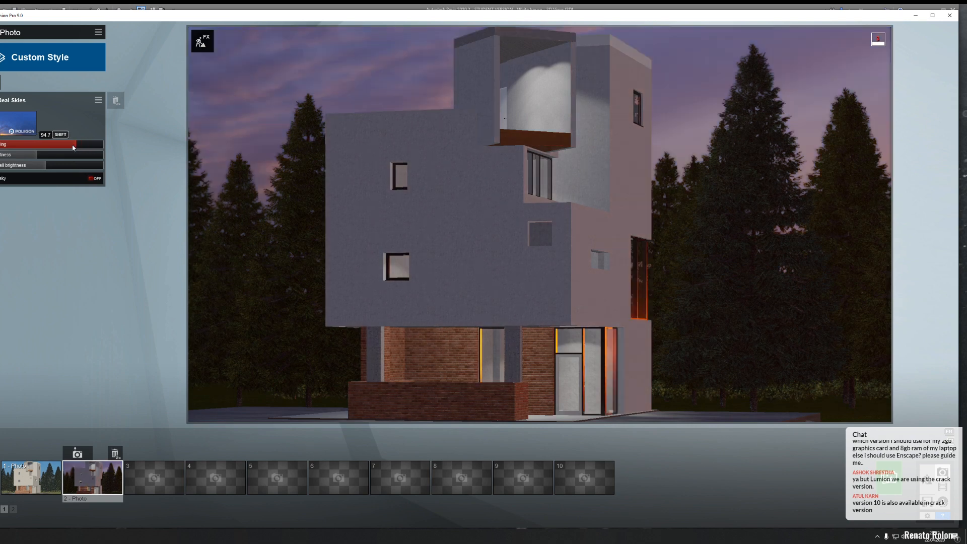
pyautogui.moveTo(72, 147); pyautogui.dragTo(83, 151)
pyautogui.click(78, 148)
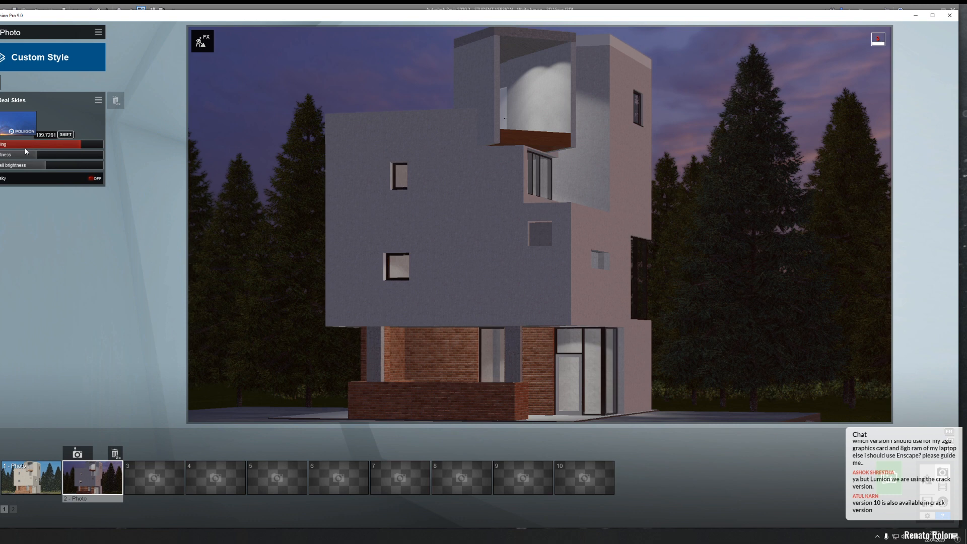
pyautogui.keyDown('shift'); pyautogui.moveTo(13, 150); pyautogui.dragTo(0, 149); pyautogui.keyUp('shift')
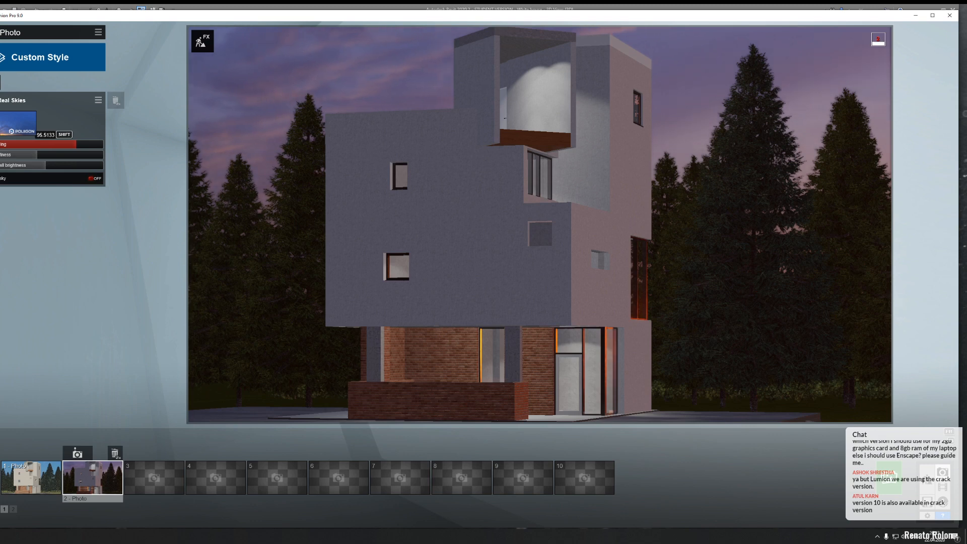
pyautogui.keyDown('shift'); pyautogui.moveTo(76, 144); pyautogui.dragTo(74, 144); pyautogui.keyUp('shift')
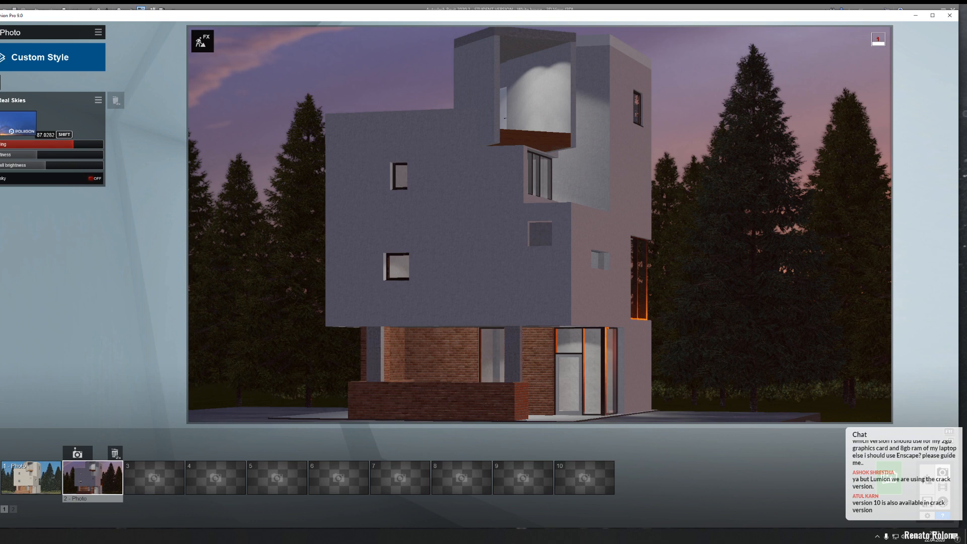
pyautogui.keyDown('shift'); pyautogui.moveTo(73, 144); pyautogui.dragTo(74, 144); pyautogui.keyUp('shift')
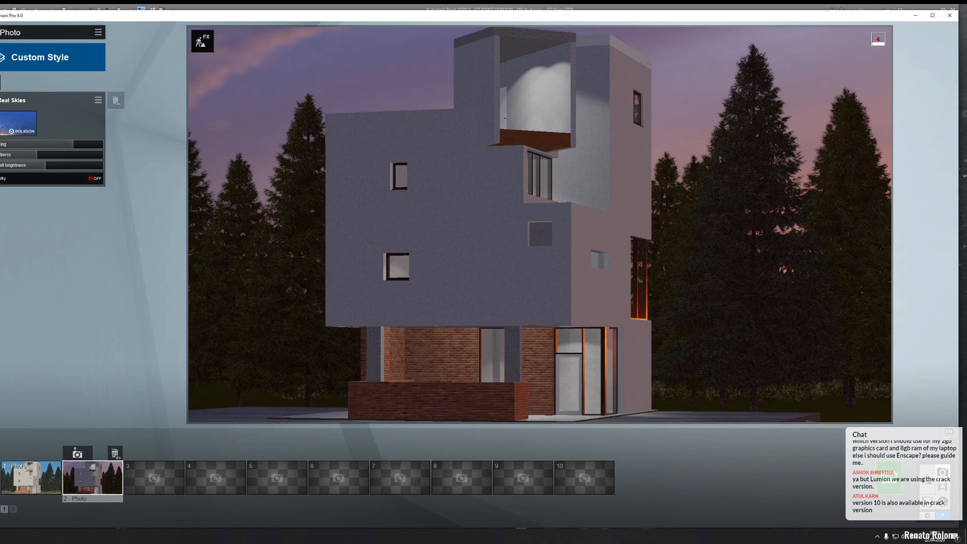
# Step: Return to build mode, go to the paved side of the house, and open the outdoor library's lamp category
pyautogui.click(927, 481)
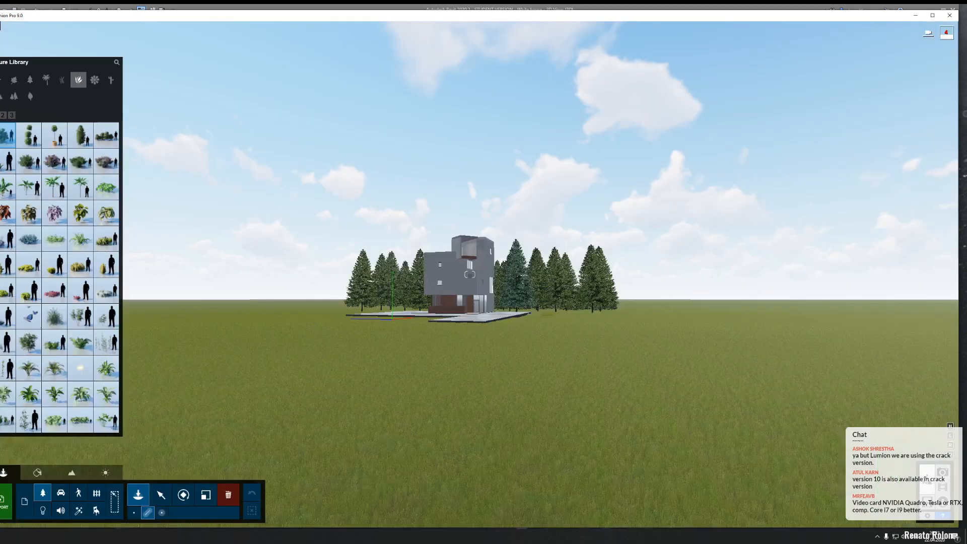
pyautogui.press('w')
pyautogui.moveTo(597, 306); pyautogui.dragTo(518, 360, button='right')
pyautogui.press('w')
pyautogui.press('w')
pyautogui.press('a')
pyautogui.moveTo(292, 363); pyautogui.dragTo(343, 406, button='right')
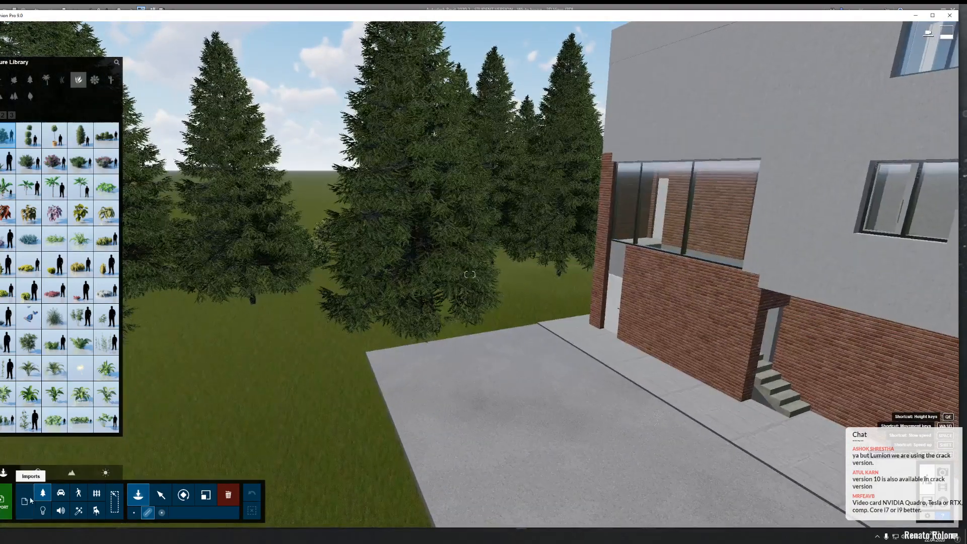
pyautogui.click(99, 494)
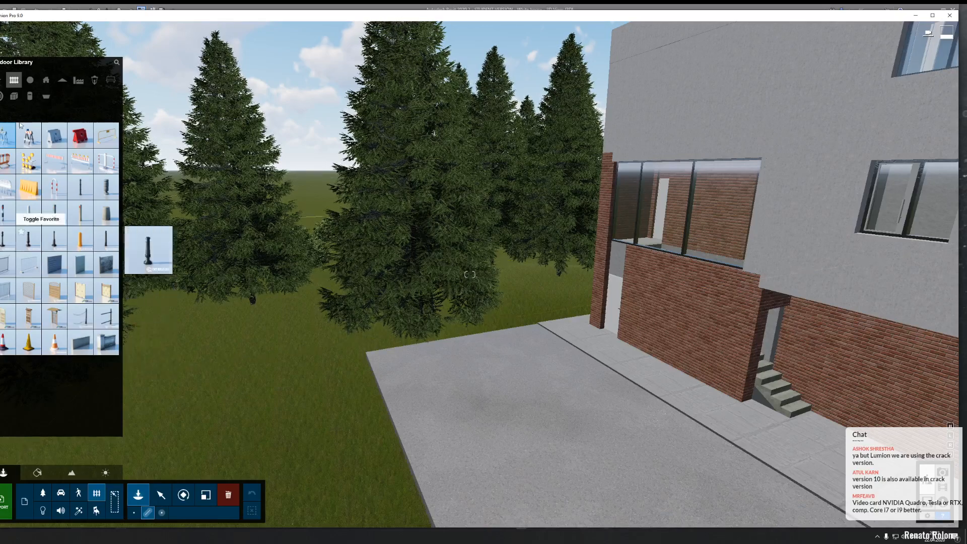
pyautogui.click(95, 81)
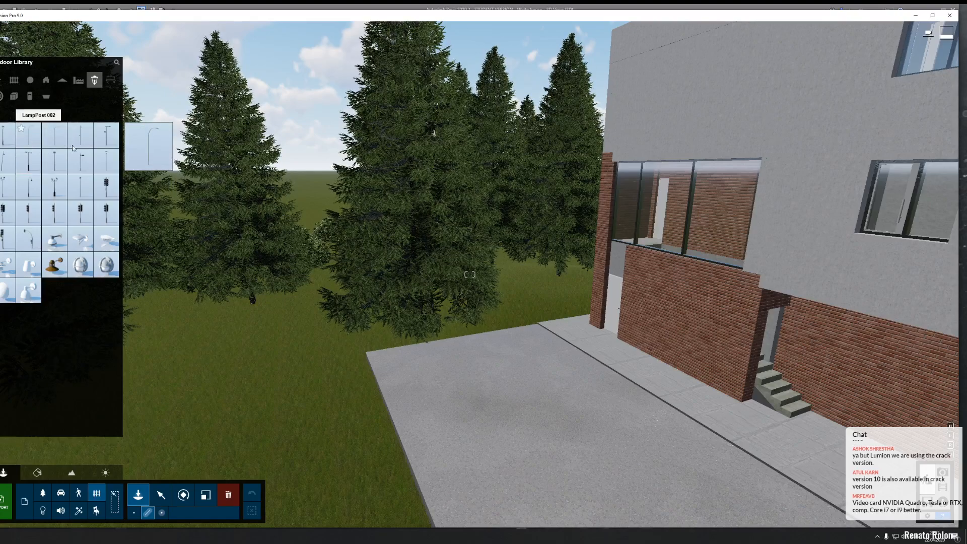
pyautogui.click(29, 135)
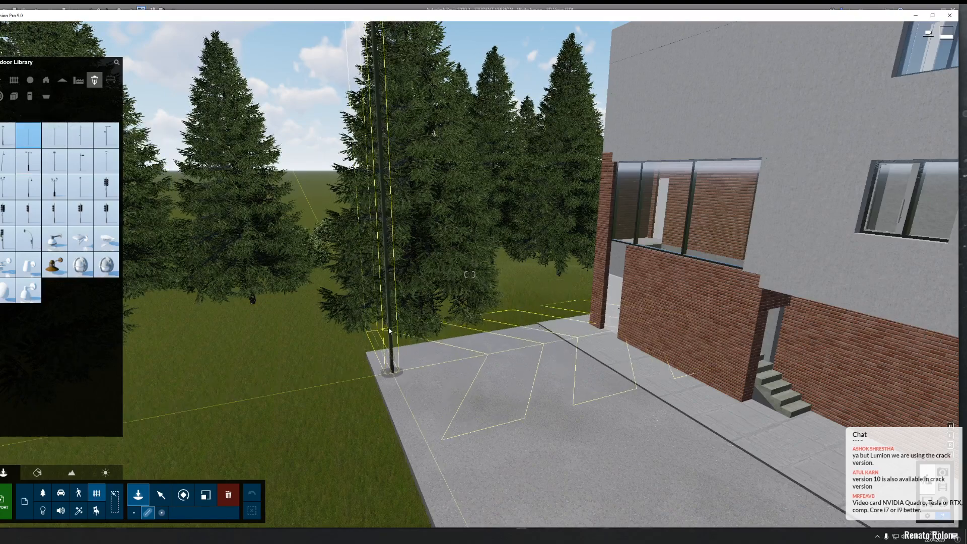
pyautogui.press('s')
pyautogui.press('w')
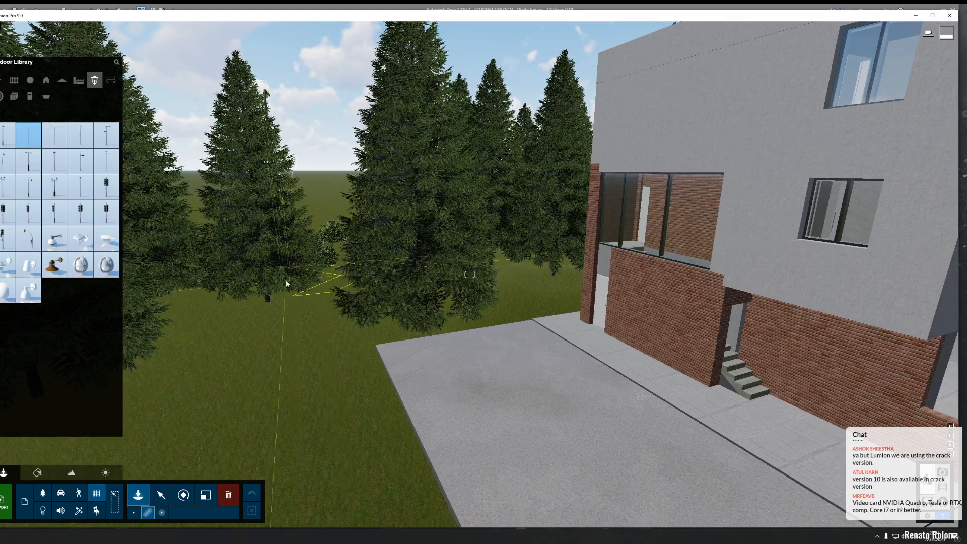
pyautogui.click(80, 239)
pyautogui.press('s')
pyautogui.moveTo(363, 270)
pyautogui.mouseDown(button='right')
pyautogui.moveTo(483, 260)
pyautogui.moveTo(373, 269)
pyautogui.moveTo(382, 270)
pyautogui.mouseUp(button='right')
pyautogui.press('w')
pyautogui.press('w')
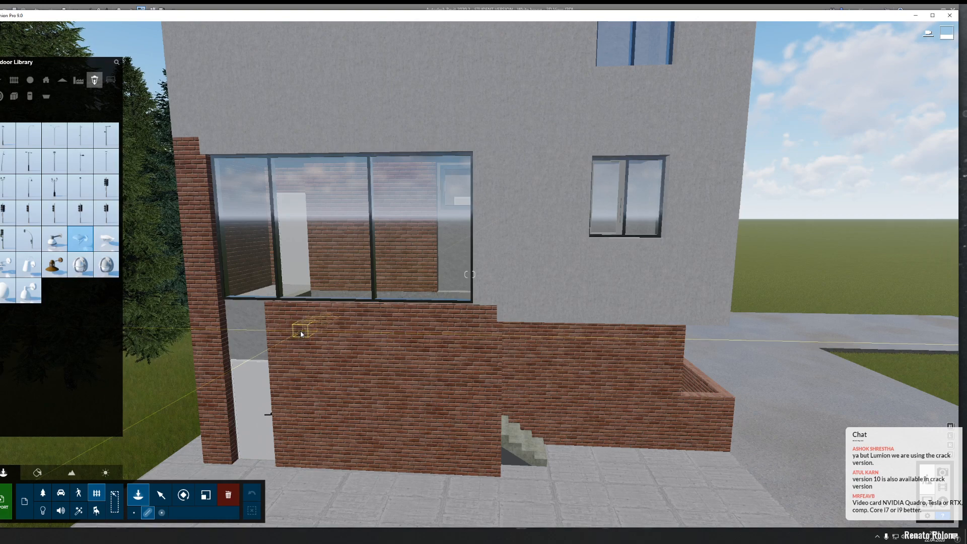
pyautogui.click(300, 332)
pyautogui.press('a')
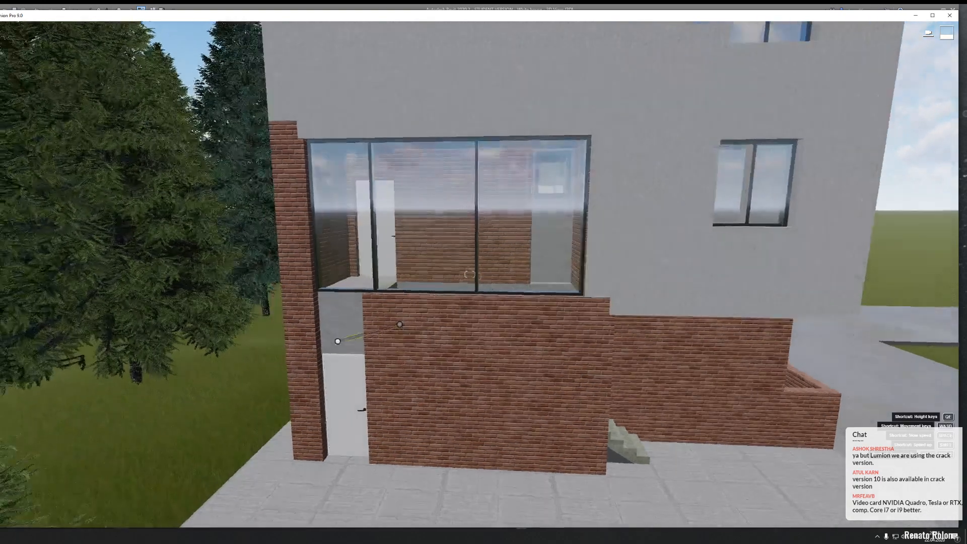
pyautogui.moveTo(336, 340); pyautogui.dragTo(325, 341, button='right')
pyautogui.press('Escape')
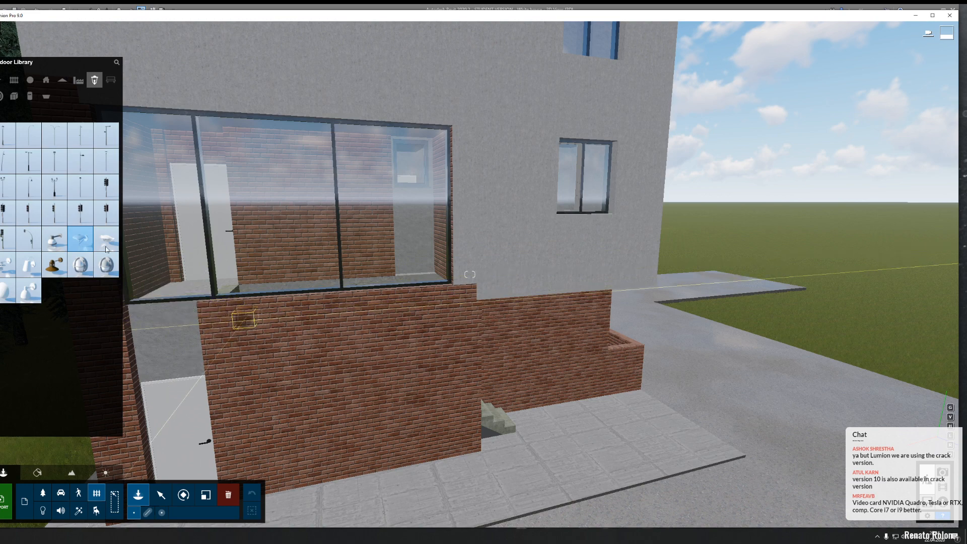
# Step: Place a WallLamp 003 on the brick wall below the large window, near the white door
pyautogui.click(106, 244)
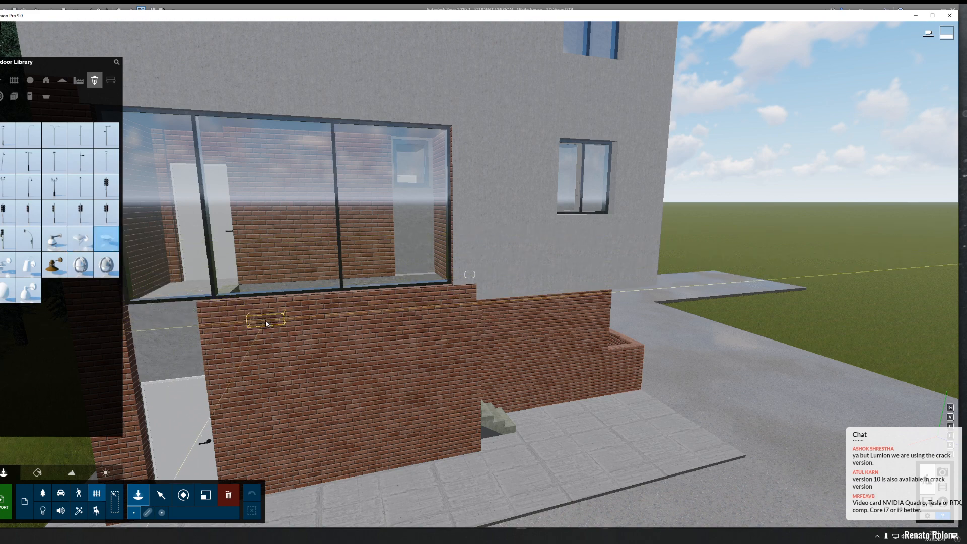
pyautogui.click(266, 322)
pyautogui.press('w')
pyautogui.press('a')
pyautogui.moveTo(340, 358); pyautogui.dragTo(353, 378, button='right')
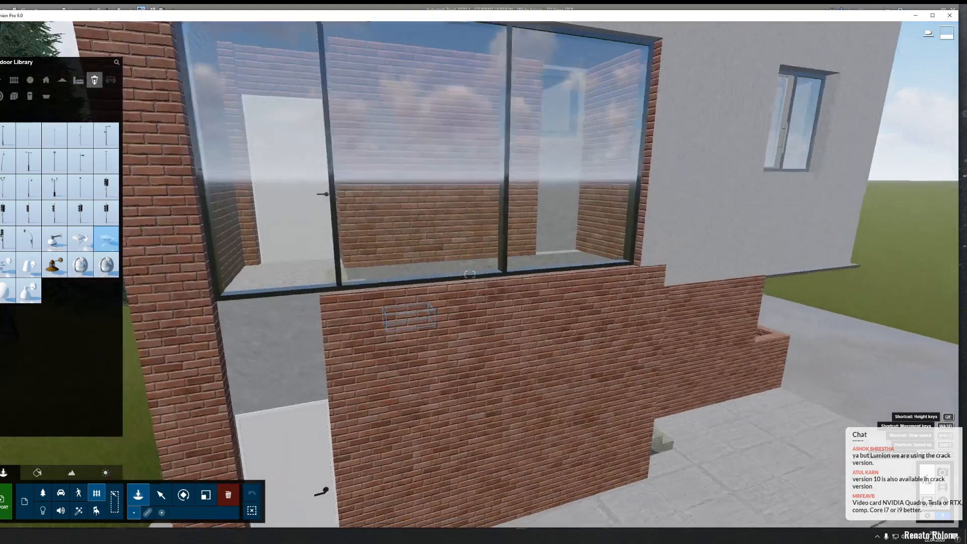
pyautogui.press('w')
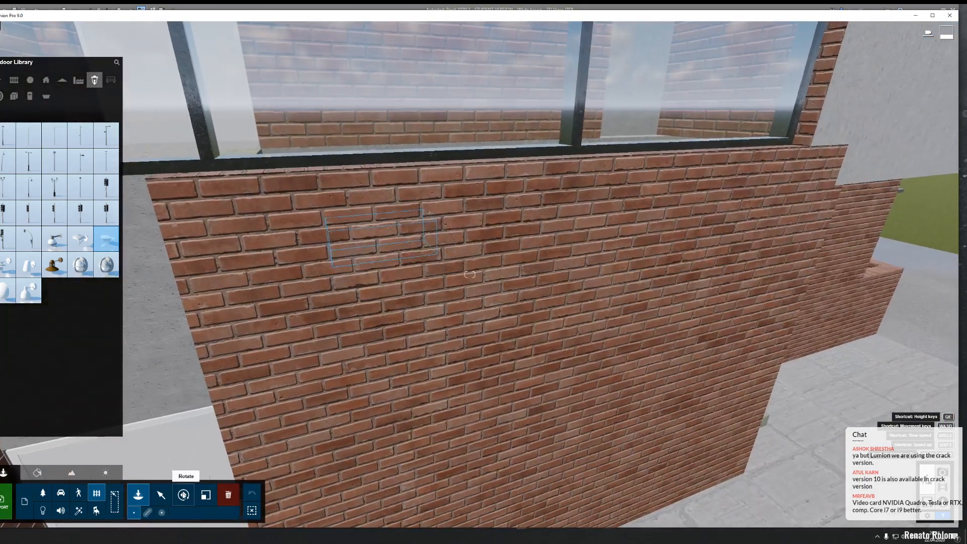
# Step: Rotate the wall lamp to sit against the brick wall and copy it to the wall's far end
pyautogui.click(183, 495)
pyautogui.moveTo(386, 243); pyautogui.dragTo(397, 260)
pyautogui.click(161, 495)
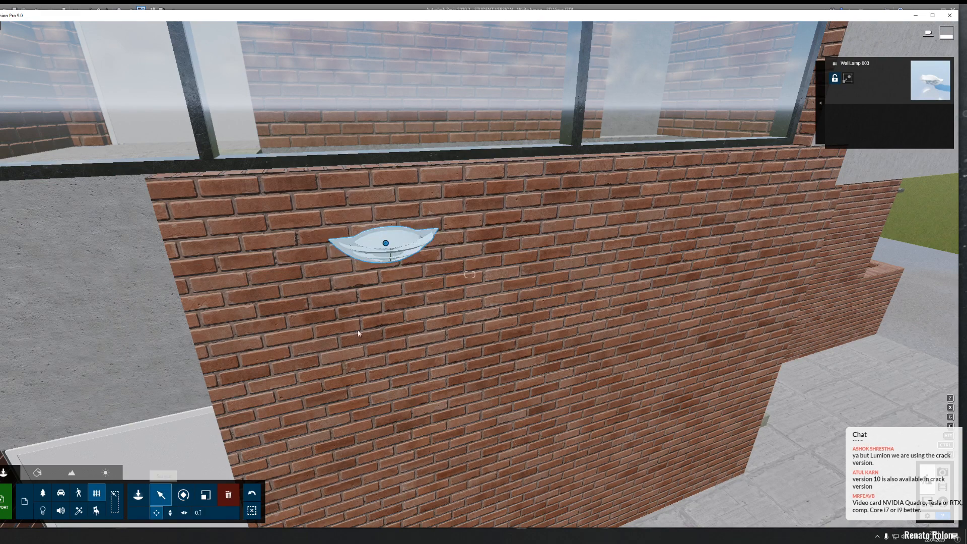
pyautogui.keyDown('alt'); pyautogui.moveTo(386, 245); pyautogui.dragTo(731, 210); pyautogui.keyUp('alt')
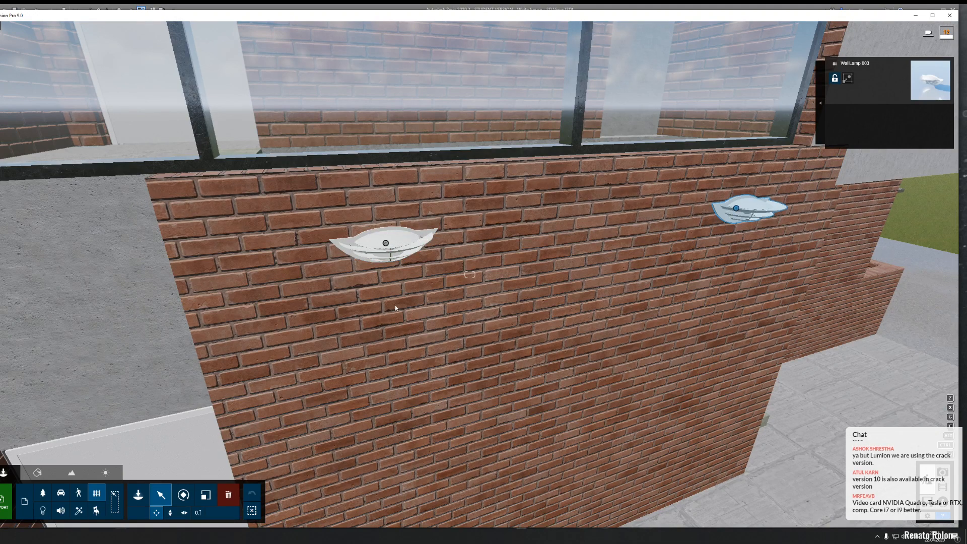
# Step: Place a Lamp07 spotlight directly beneath the wall lamp nearest the white door
pyautogui.click(43, 510)
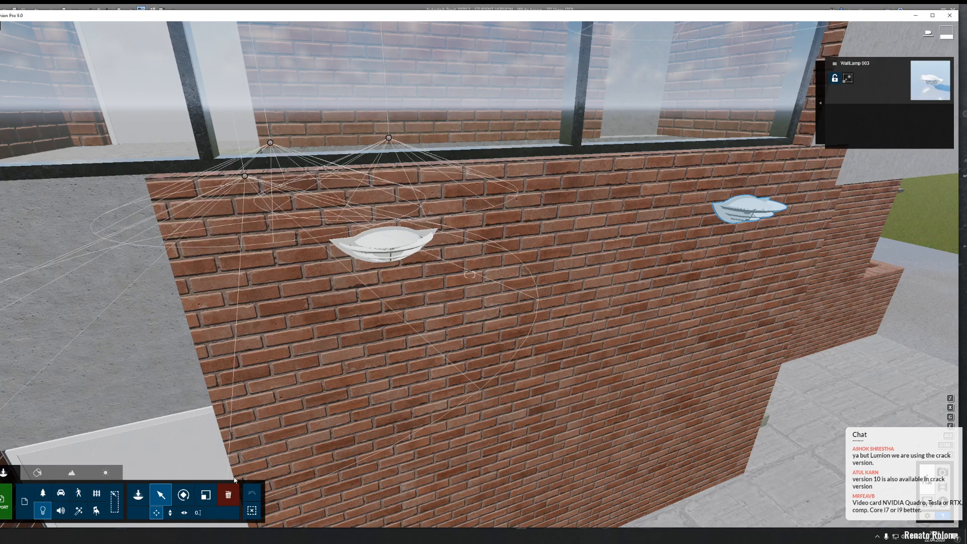
pyautogui.click(139, 495)
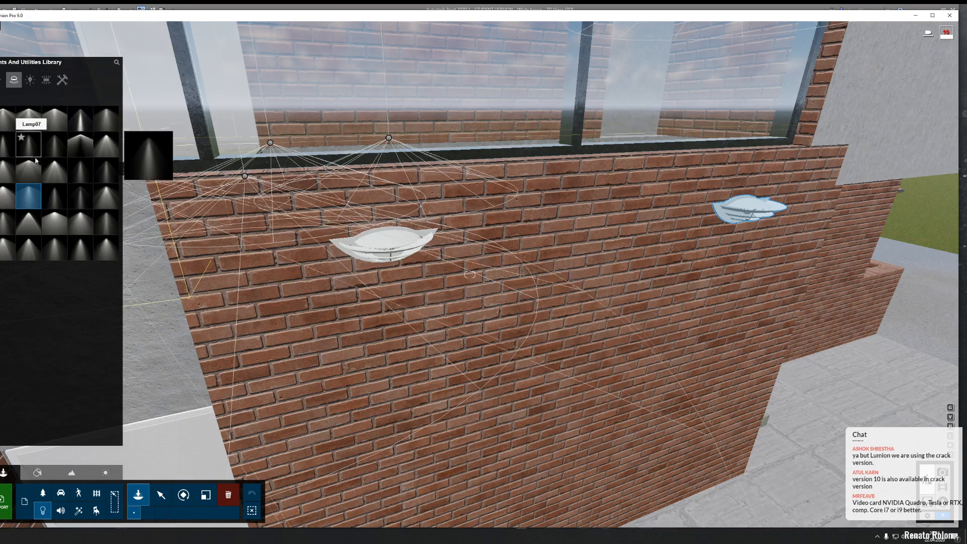
pyautogui.click(29, 143)
pyautogui.click(373, 263)
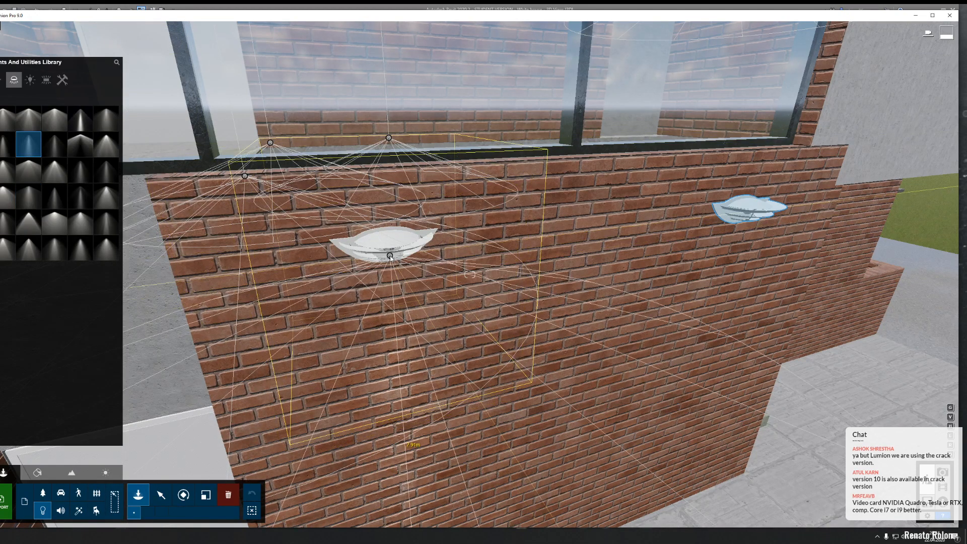
pyautogui.click(391, 255)
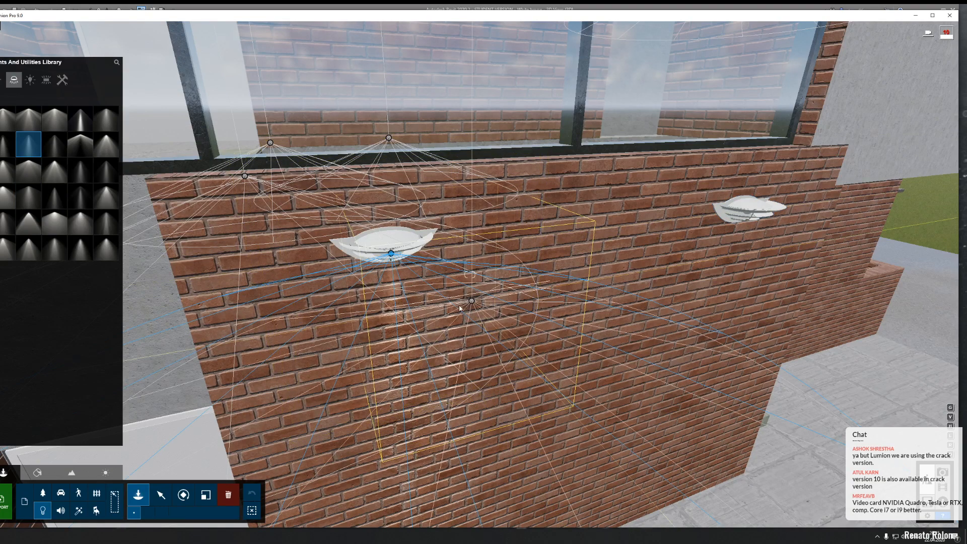
pyautogui.press('d')
pyautogui.press('a')
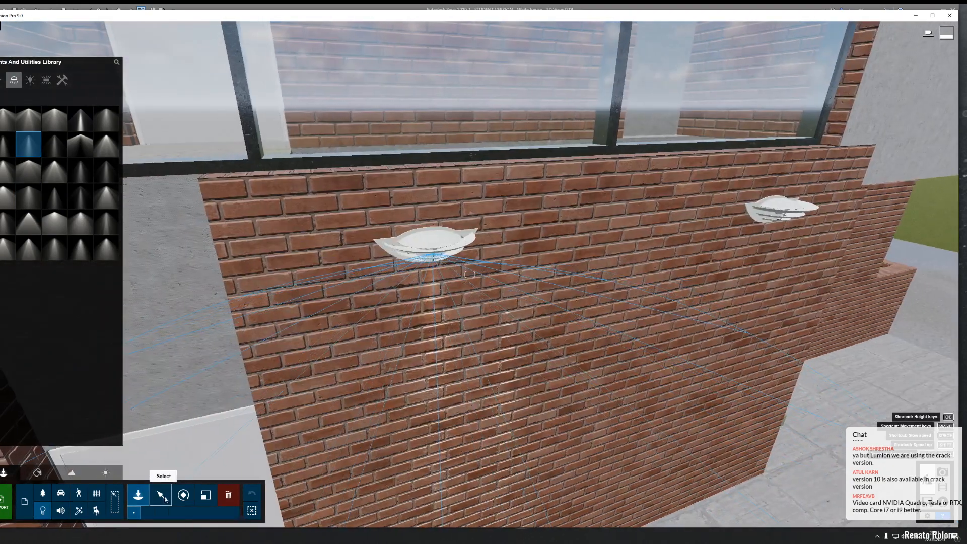
# Step: Enable selection across all categories, then select the wall lamp with its Lamp07 spotlight and group them
pyautogui.click(161, 494)
pyautogui.press('ctrl')
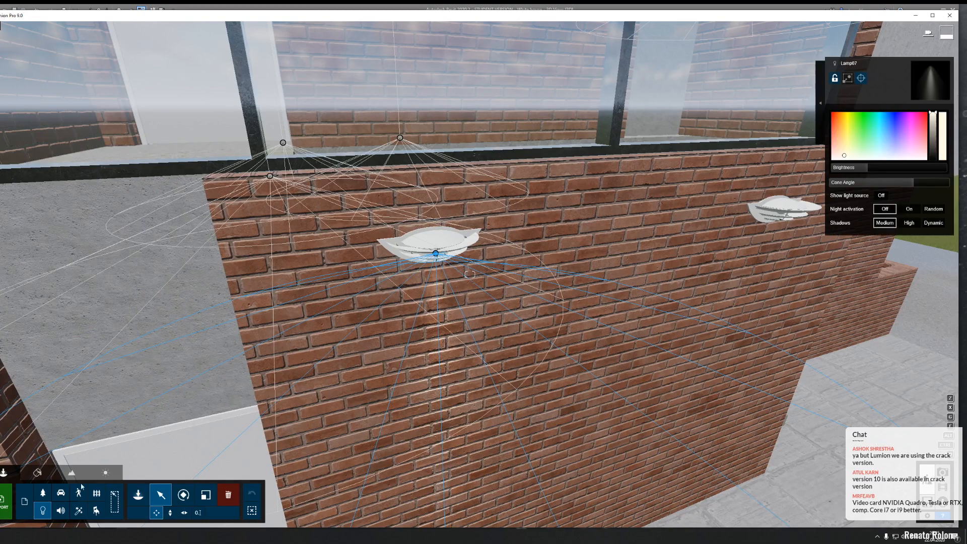
pyautogui.click(115, 501)
pyautogui.click(433, 250)
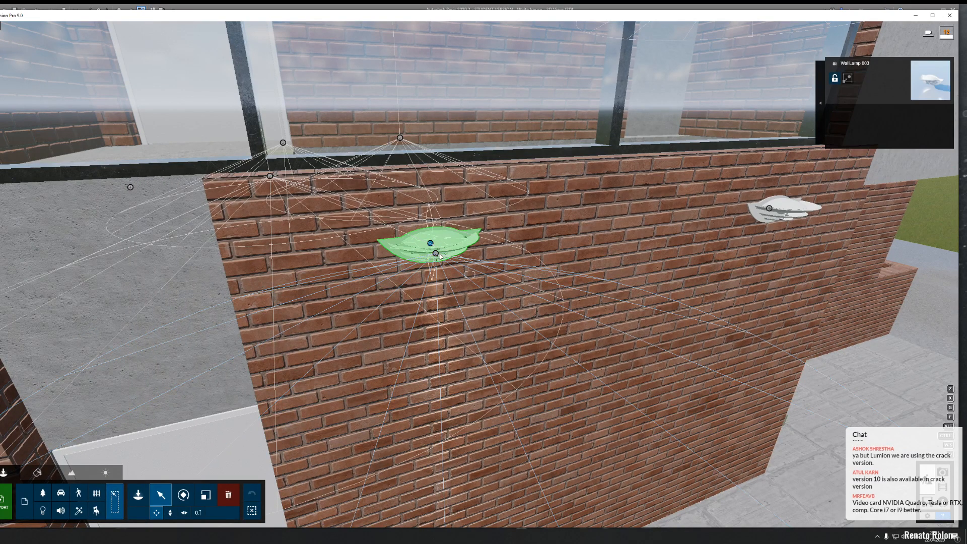
pyautogui.keyDown('ctrl'); pyautogui.moveTo(436, 256); pyautogui.dragTo(520, 290); pyautogui.keyUp('ctrl')
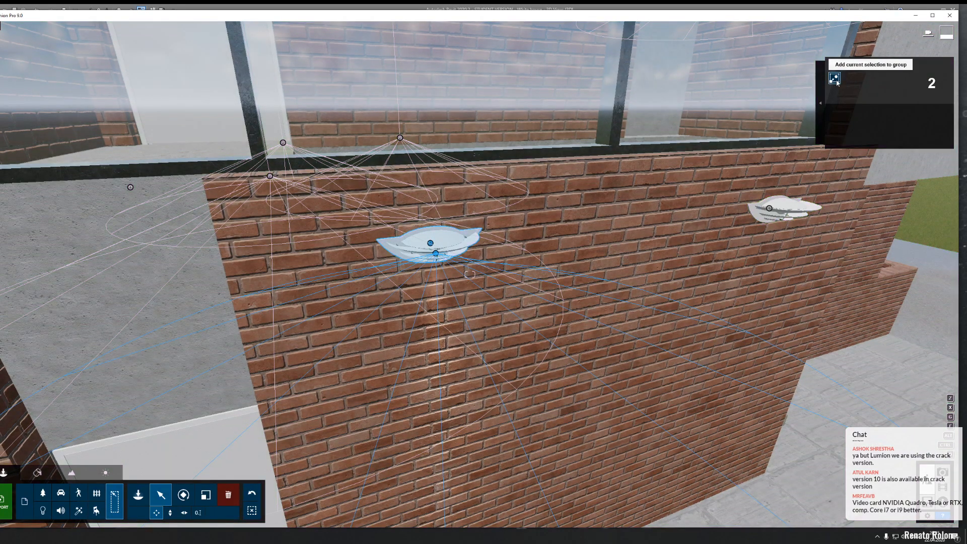
pyautogui.click(834, 79)
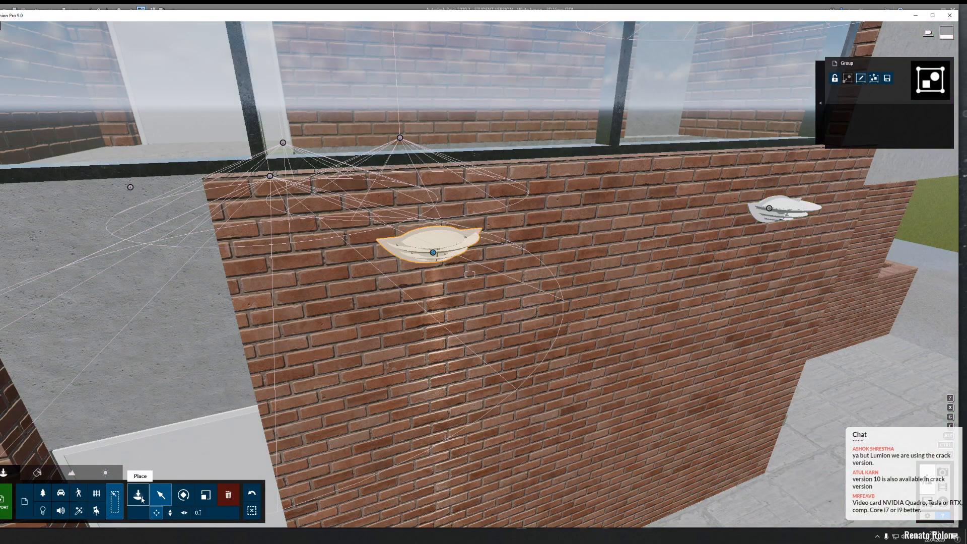
pyautogui.click(159, 495)
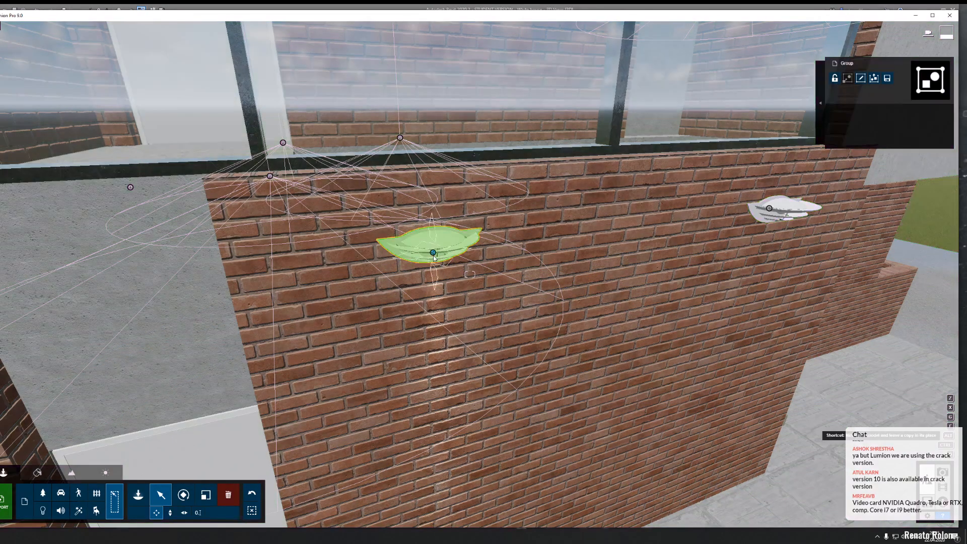
# Step: Copy the grouped wall lamp and spotlight onto the brick wall beside the exterior stairs, towards the wall's far end
pyautogui.press('s')
pyautogui.press('d')
pyautogui.moveTo(464, 296); pyautogui.dragTo(594, 214, button='right')
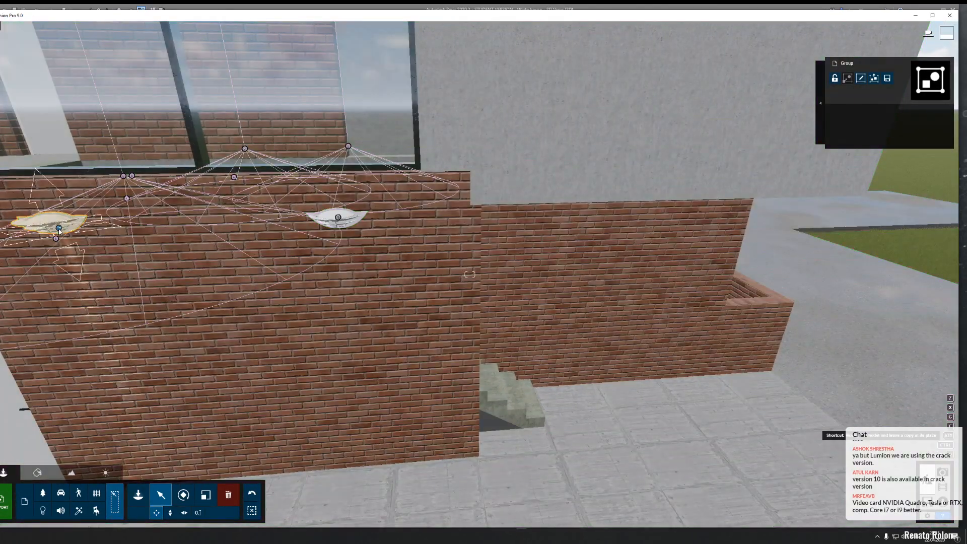
pyautogui.keyDown('alt'); pyautogui.moveTo(58, 227); pyautogui.dragTo(603, 172); pyautogui.keyUp('alt')
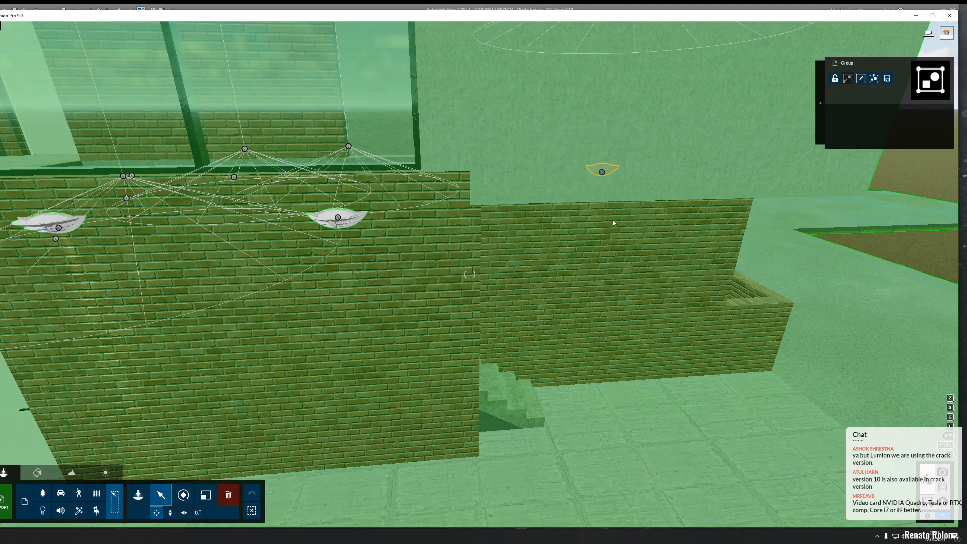
pyautogui.moveTo(642, 196); pyautogui.dragTo(565, 221, button='right')
pyautogui.press('d')
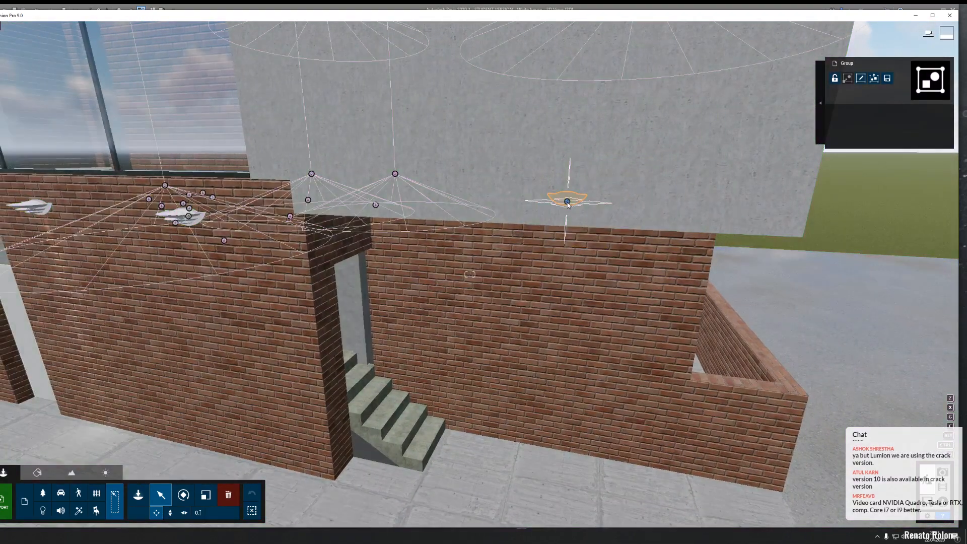
pyautogui.moveTo(567, 202); pyautogui.dragTo(479, 256)
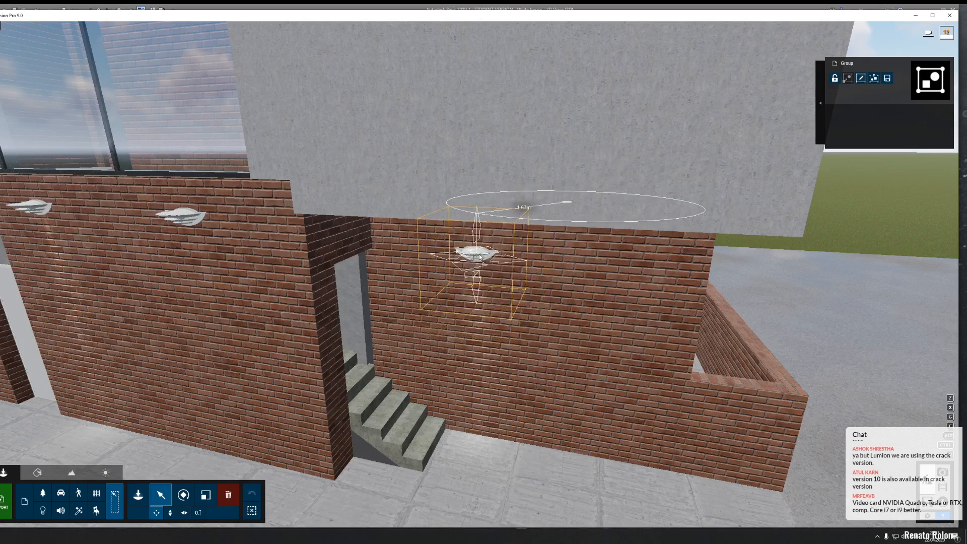
pyautogui.moveTo(481, 253); pyautogui.dragTo(650, 267)
pyautogui.moveTo(486, 255); pyautogui.dragTo(484, 288)
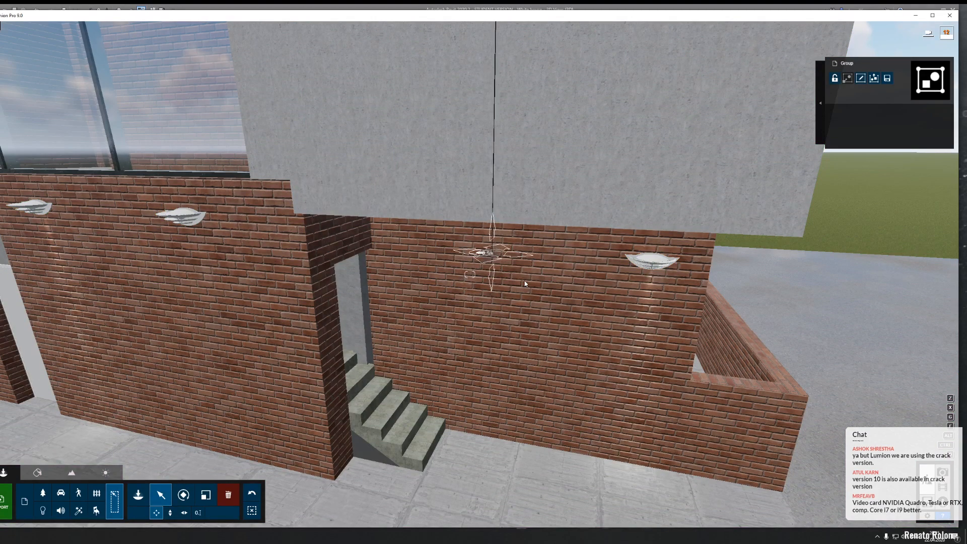
# Step: Delete the stray lamp group copies on the upper facade and on the pavement in front of the house
pyautogui.press('s')
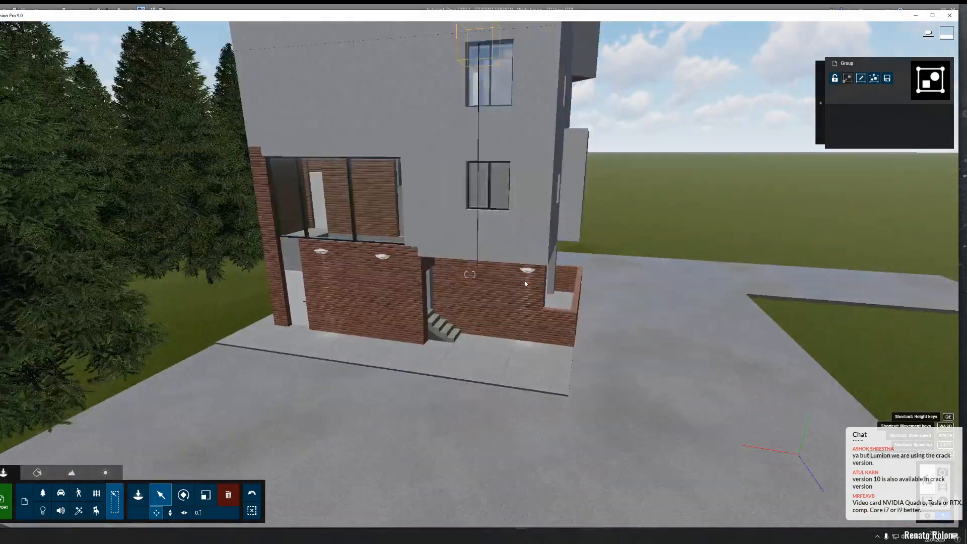
pyautogui.press('s')
pyautogui.moveTo(524, 281); pyautogui.dragTo(510, 298, button='right')
pyautogui.press('w')
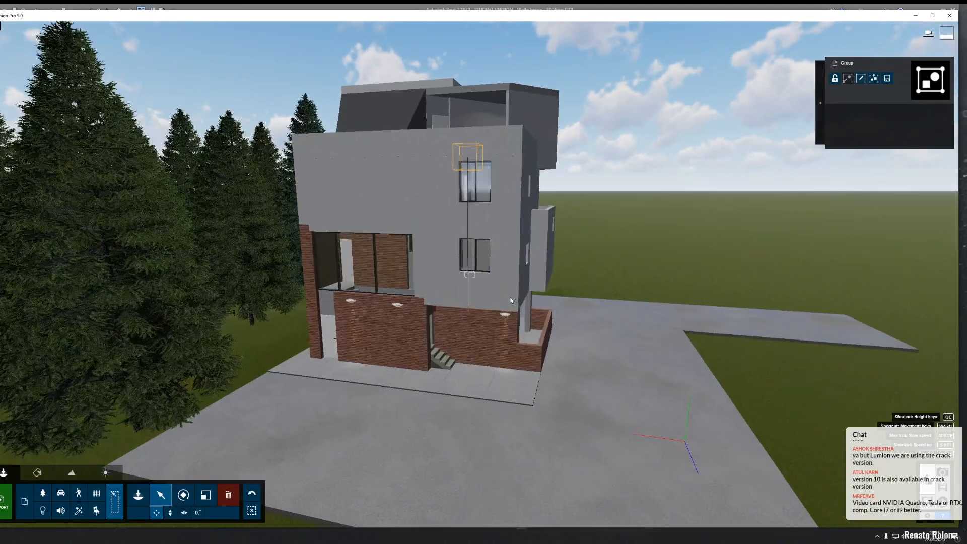
pyautogui.press('w')
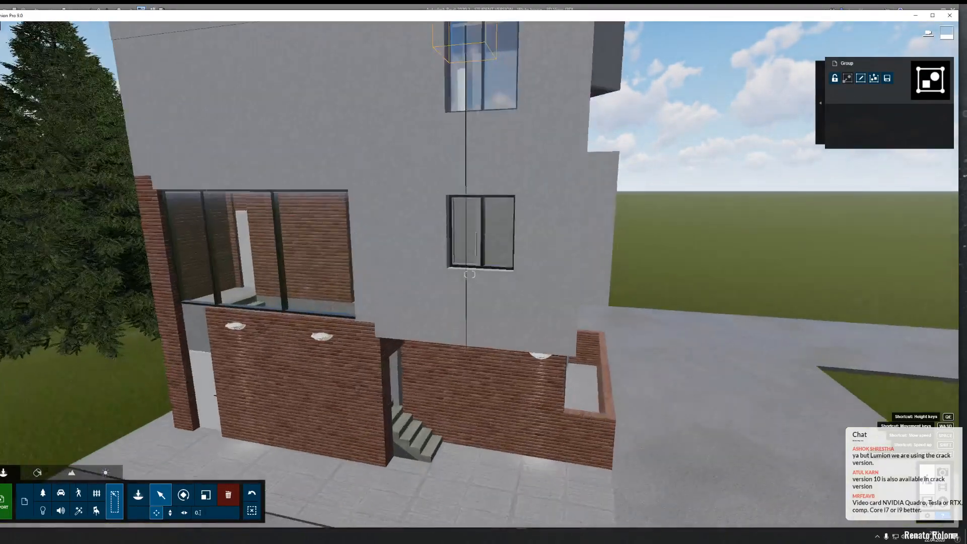
pyautogui.press('w')
pyautogui.moveTo(470, 274); pyautogui.dragTo(468, 305, button='right')
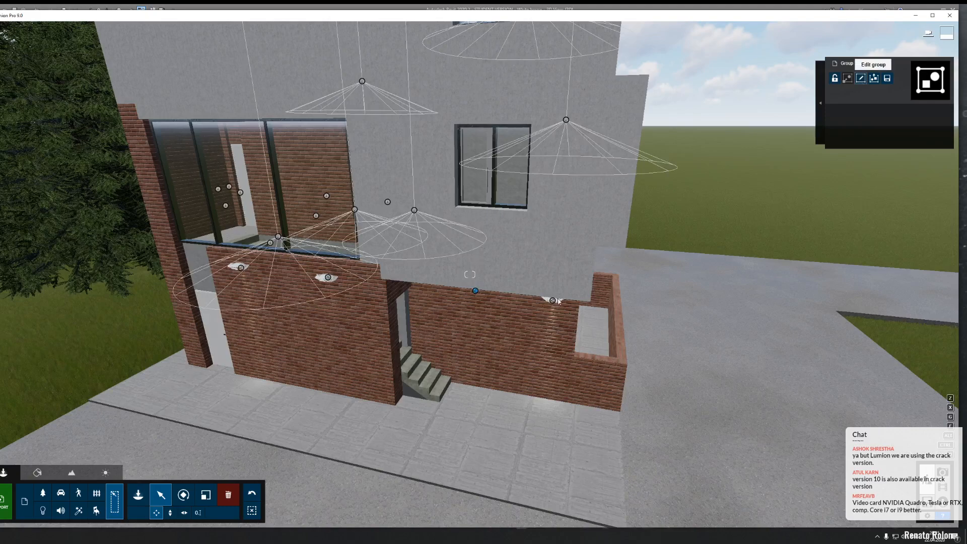
pyautogui.moveTo(477, 293); pyautogui.dragTo(311, 419)
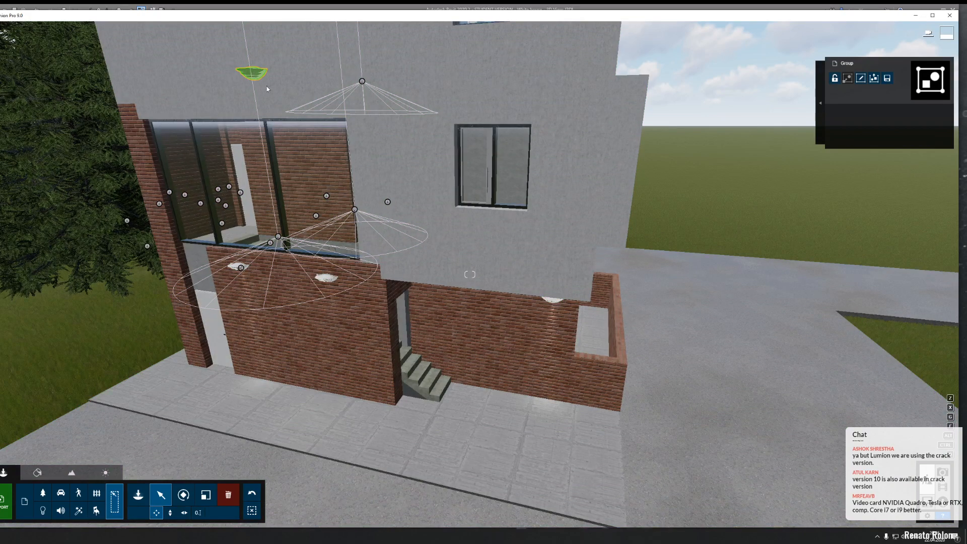
pyautogui.click(315, 135)
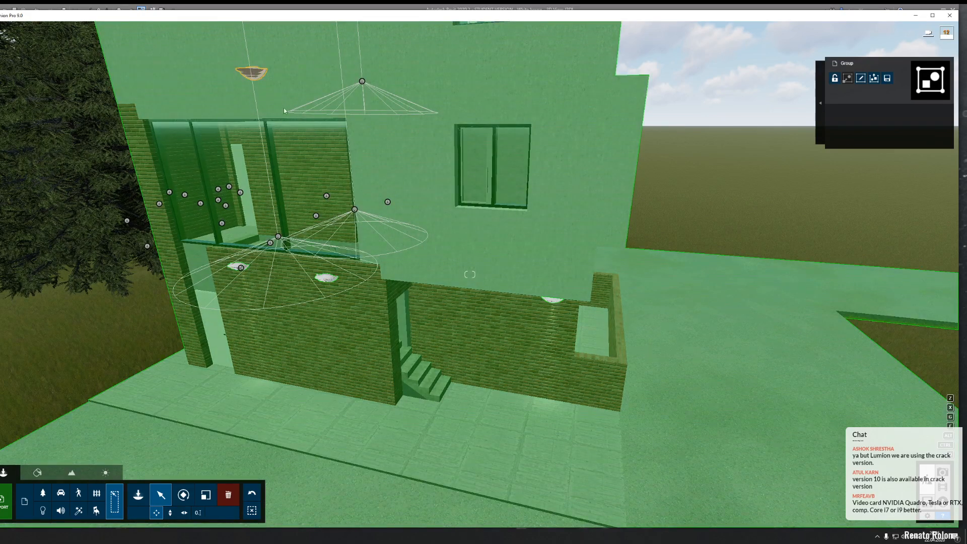
pyautogui.click(255, 77)
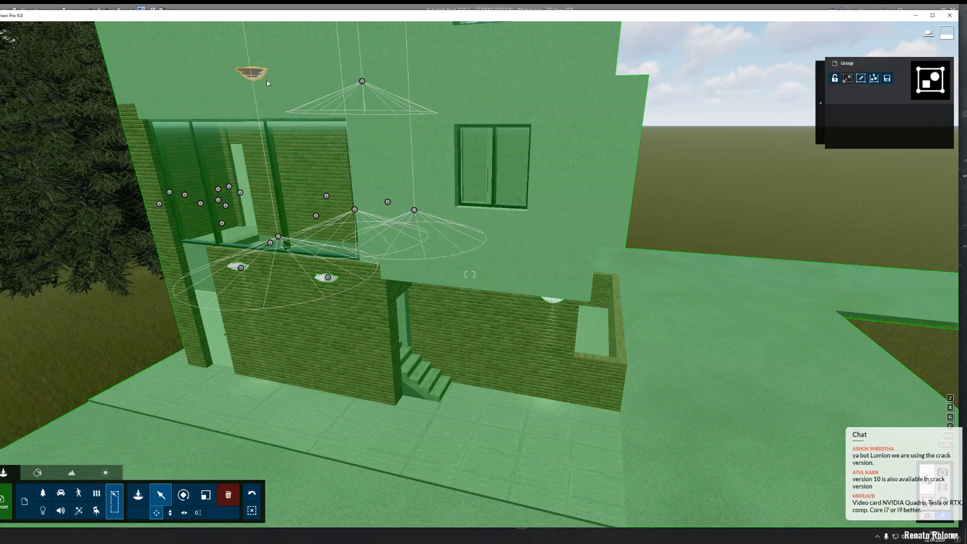
pyautogui.click(229, 494)
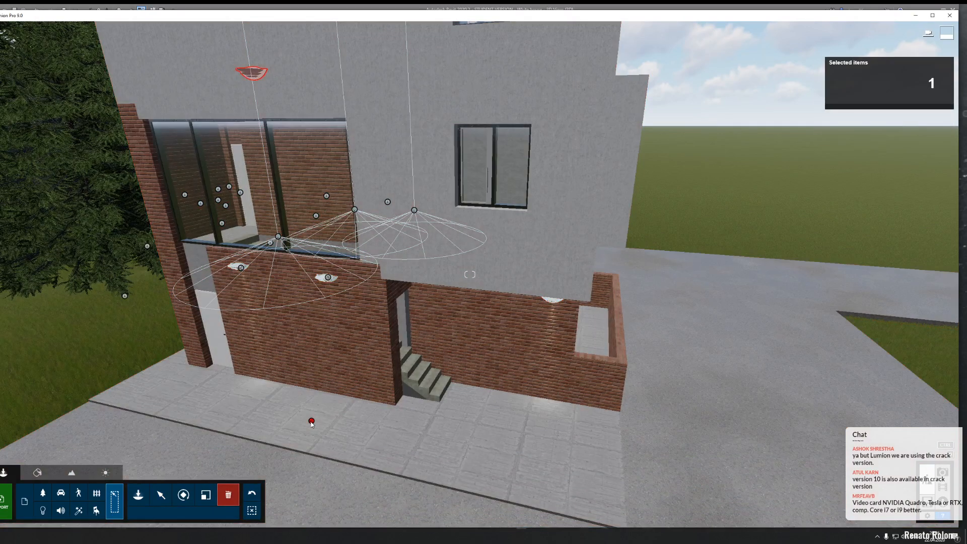
pyautogui.click(252, 72)
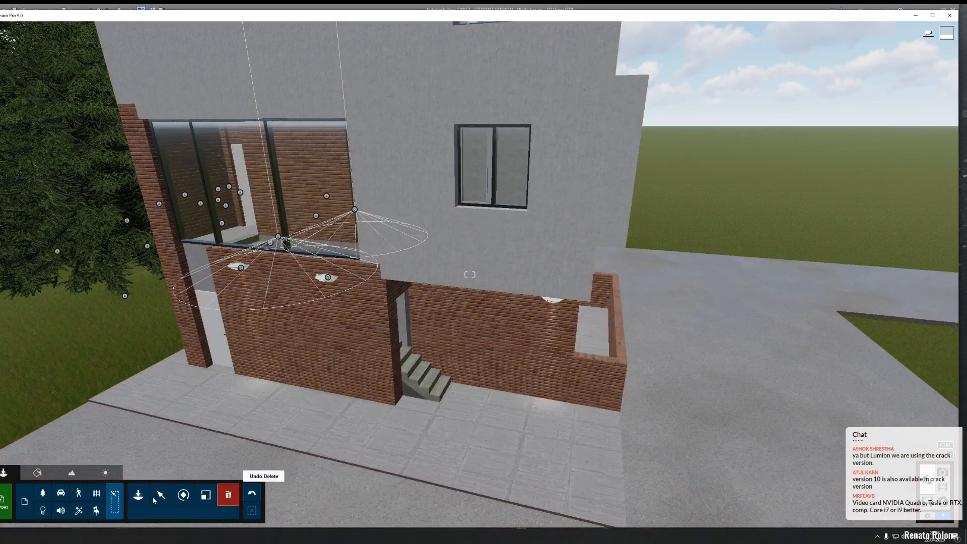
pyautogui.click(160, 495)
# Step: Slide one of the overlapping lamp groups along the stair wall and delete the duplicate left at the far end
pyautogui.press('w')
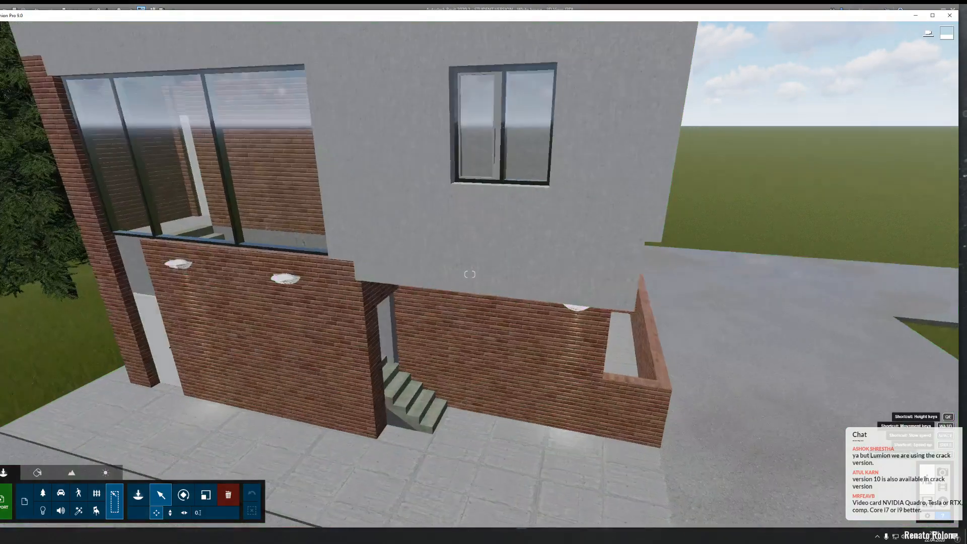
pyautogui.moveTo(433, 252); pyautogui.dragTo(438, 353, button='right')
pyautogui.press('w')
pyautogui.moveTo(470, 382); pyautogui.dragTo(507, 321, button='right')
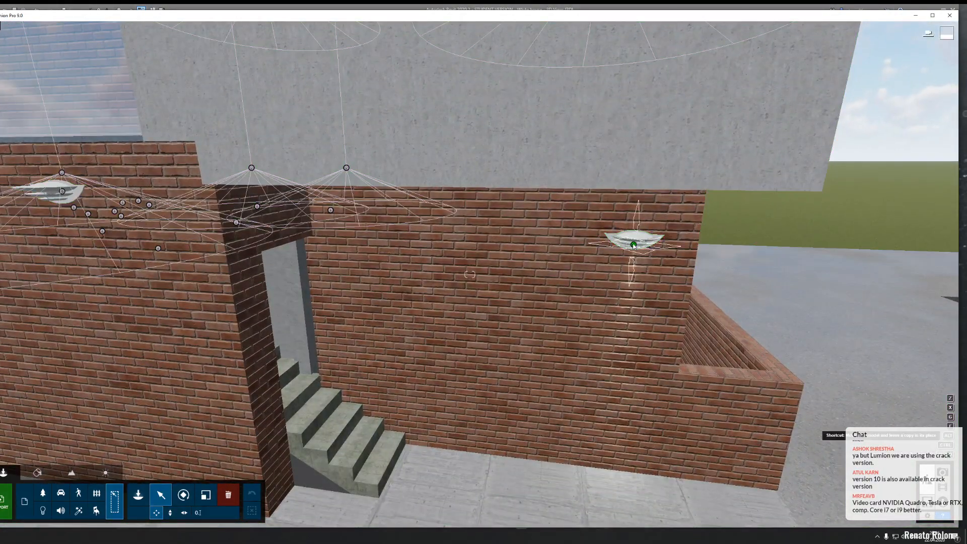
pyautogui.moveTo(633, 245); pyautogui.dragTo(478, 245)
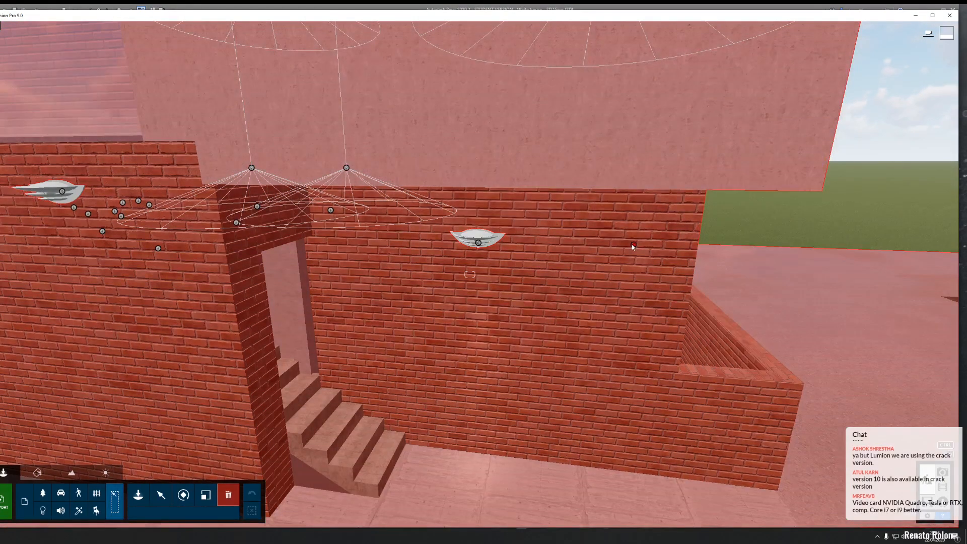
pyautogui.click(632, 246)
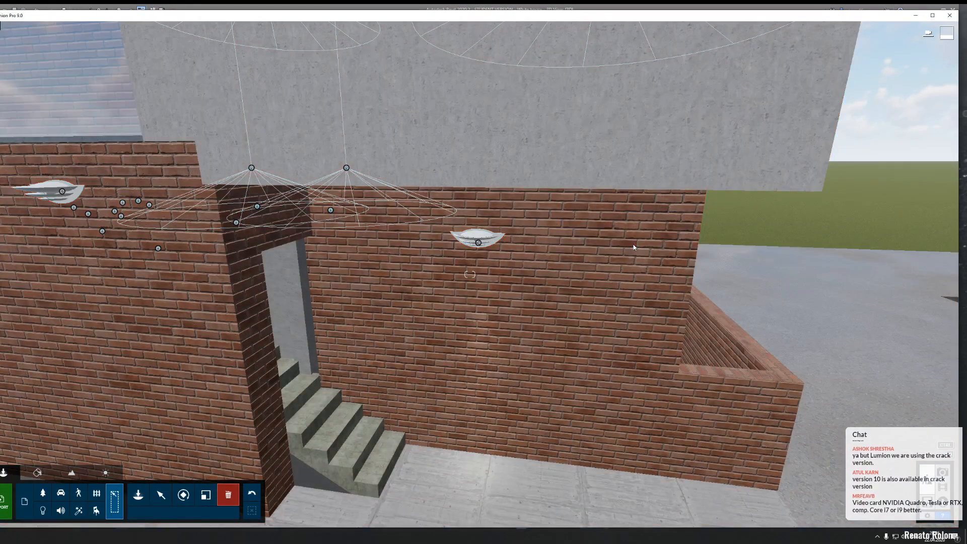
pyautogui.click(161, 496)
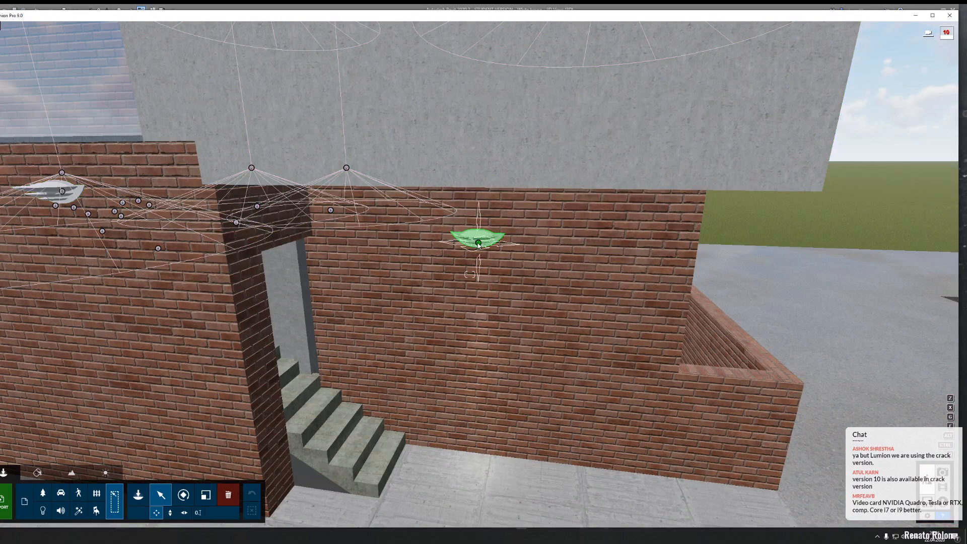
# Step: Move the remaining lamp group back along the stair wall to its far end
pyautogui.click(478, 243)
pyautogui.moveTo(521, 247); pyautogui.dragTo(636, 254)
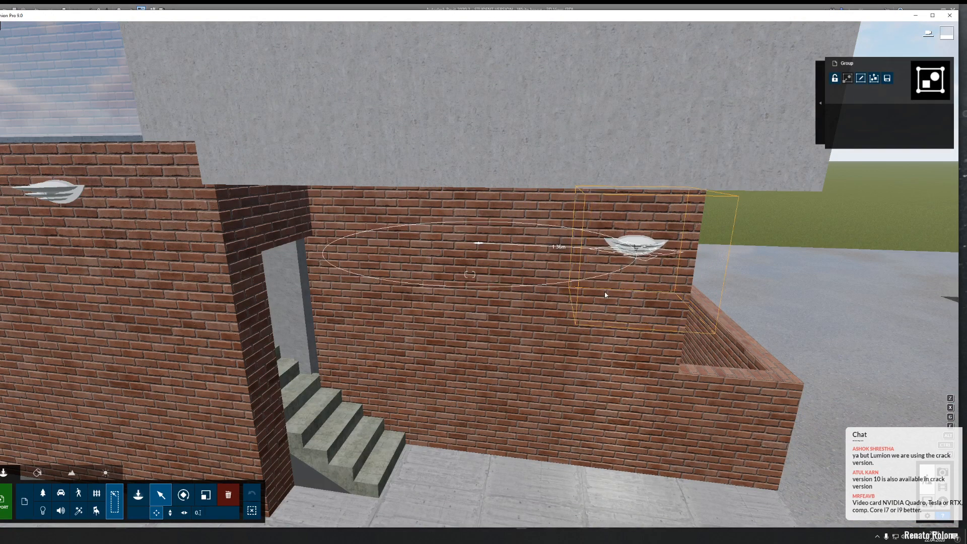
pyautogui.press('ctrl')
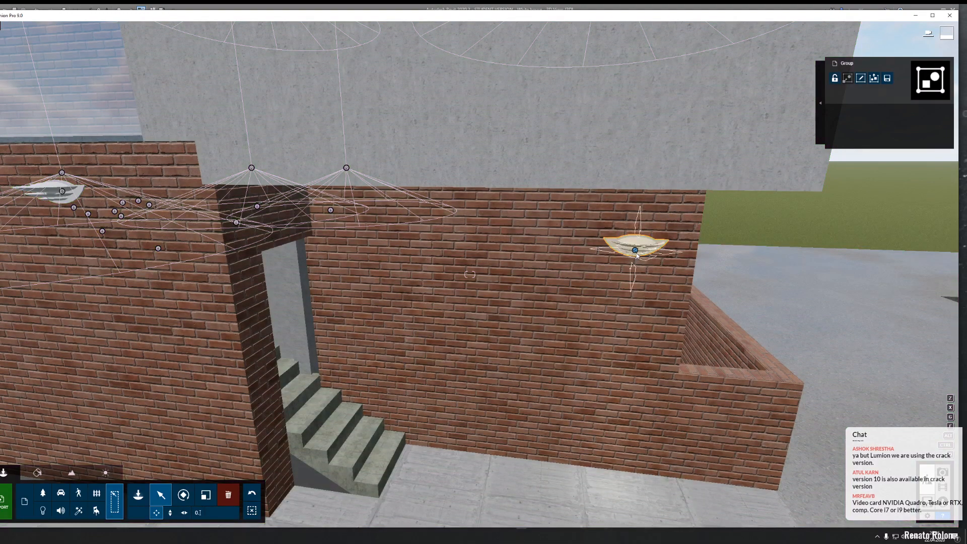
pyautogui.moveTo(636, 255)
pyautogui.mouseDown()
pyautogui.moveTo(484, 252)
pyautogui.moveTo(627, 259)
pyautogui.moveTo(641, 271)
pyautogui.moveTo(643, 259)
pyautogui.mouseUp()
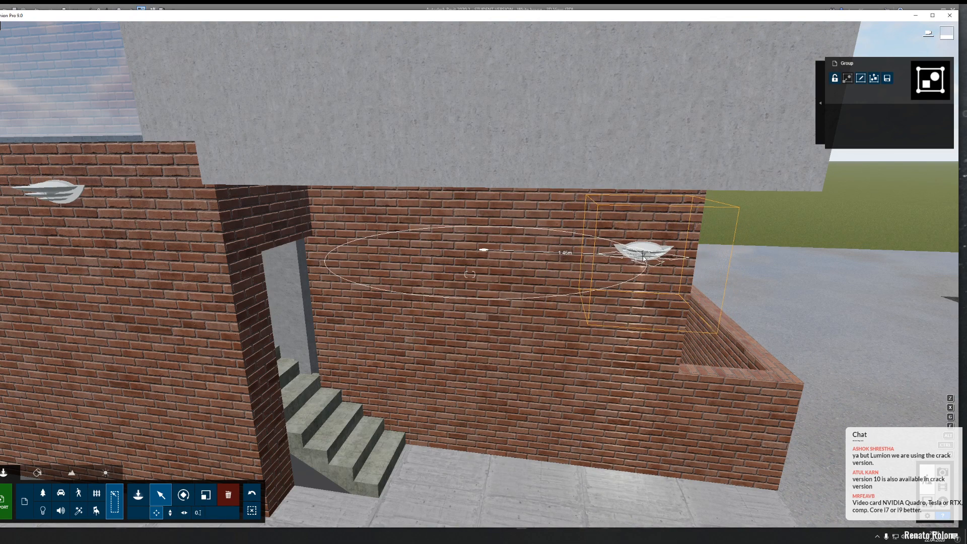
# Step: Copy the lamp group nearest the white door onto the stair wall, between the stairs and the far-end lamp
pyautogui.moveTo(585, 298); pyautogui.dragTo(130, 229, button='right')
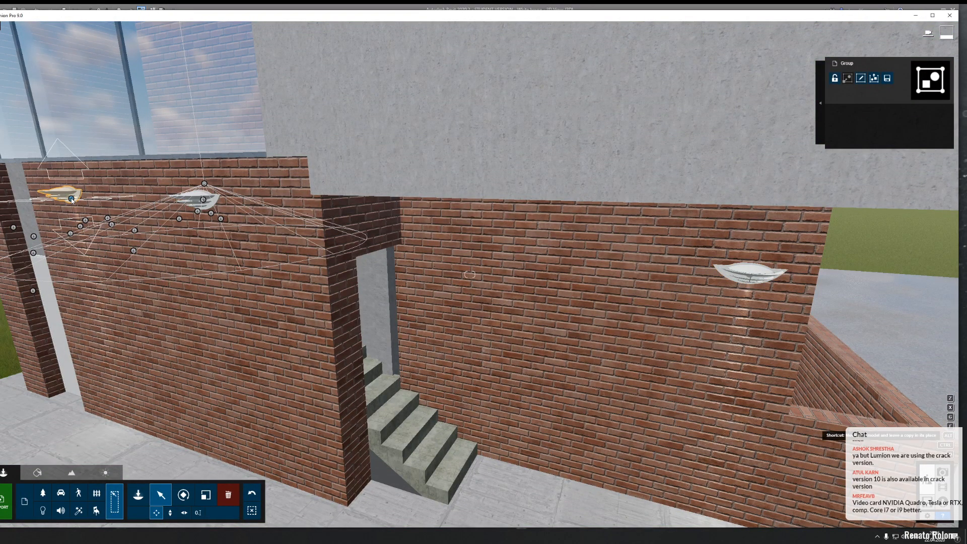
pyautogui.keyDown('alt'); pyautogui.moveTo(72, 200); pyautogui.dragTo(568, 270); pyautogui.keyUp('alt')
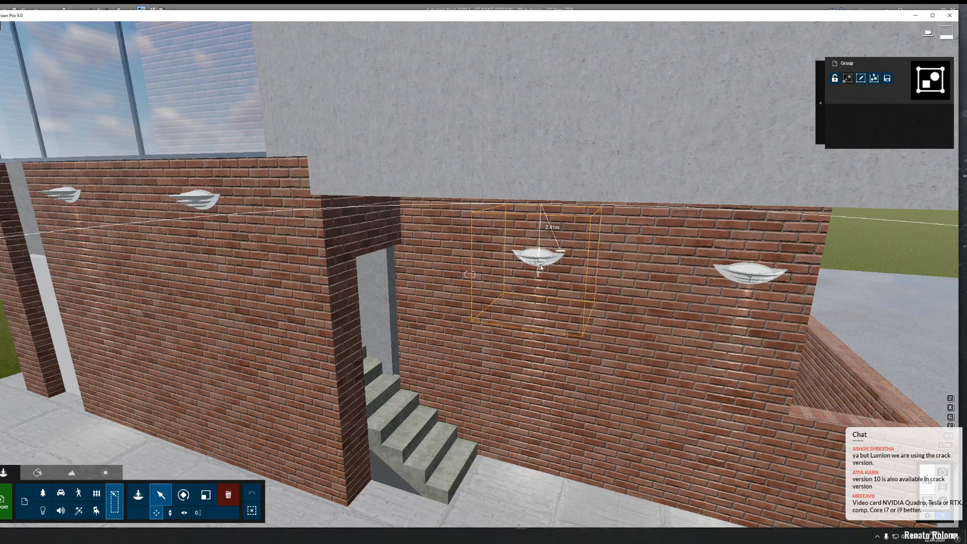
pyautogui.keyDown('alt'); pyautogui.moveTo(540, 268); pyautogui.dragTo(541, 267); pyautogui.keyUp('alt')
# Step: Copy a lamp group onto the brick wall under the covered porch, between the tall window and the glass door
pyautogui.press('s')
pyautogui.press('d')
pyautogui.moveTo(602, 349); pyautogui.dragTo(579, 343, button='right')
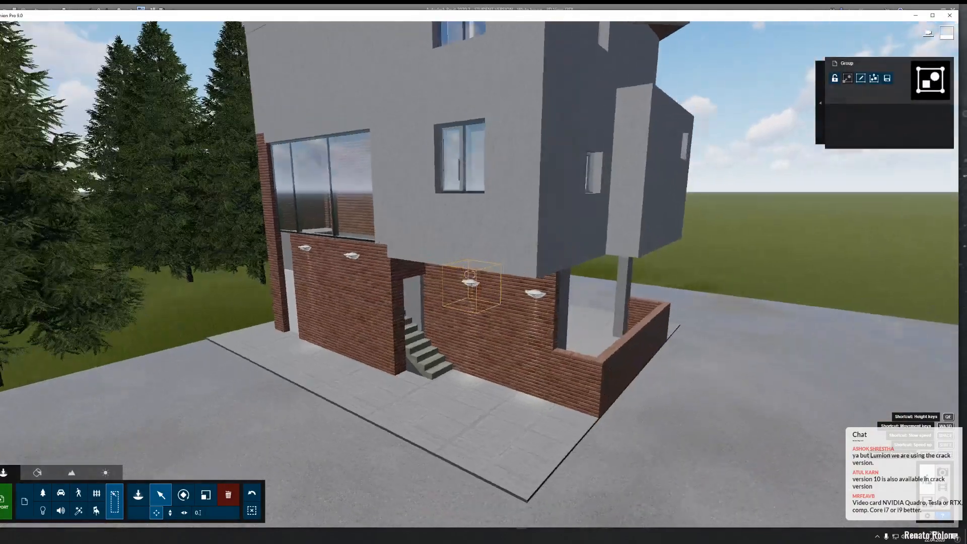
pyautogui.press('d')
pyautogui.moveTo(469, 274); pyautogui.dragTo(385, 289, button='right')
pyautogui.press('w')
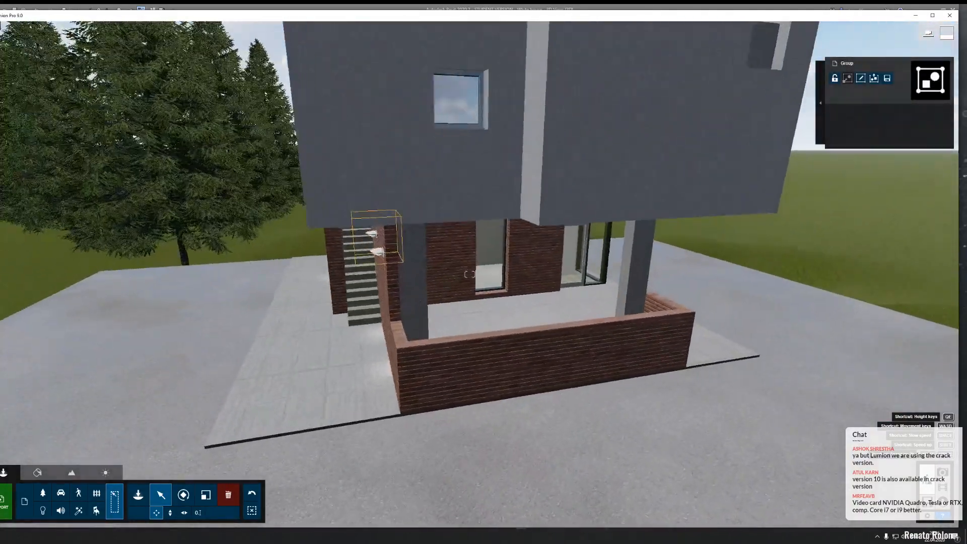
pyautogui.press('w')
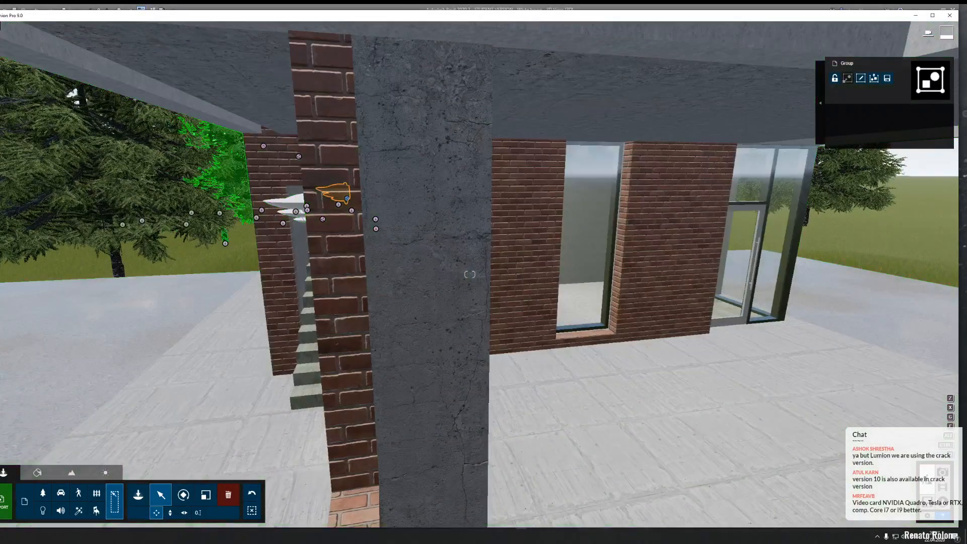
pyautogui.press('a')
pyautogui.moveTo(226, 174); pyautogui.dragTo(258, 180, button='right')
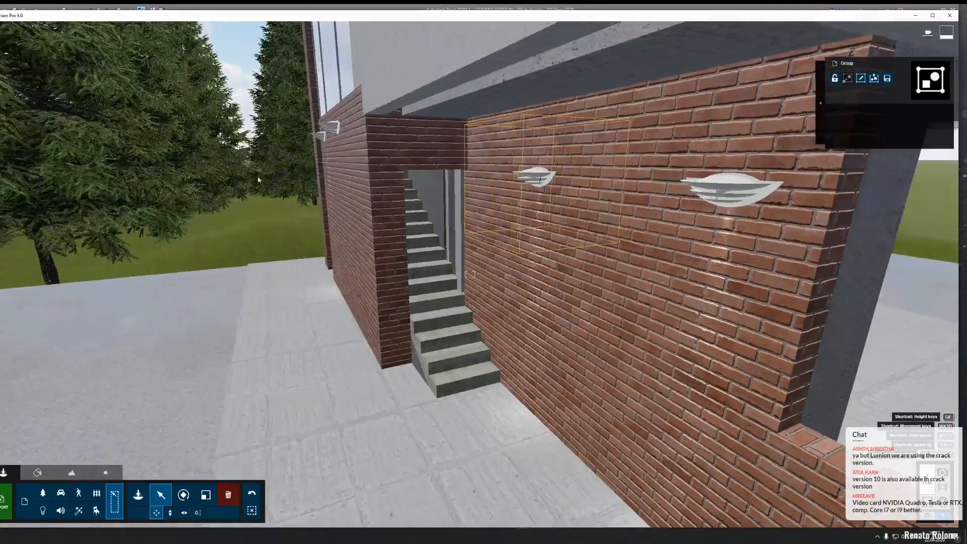
pyautogui.click(318, 139)
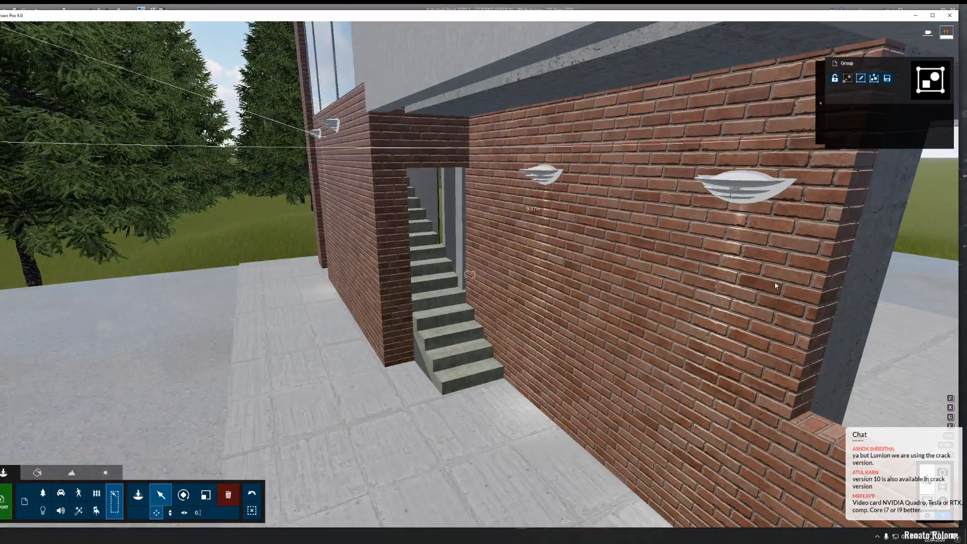
pyautogui.moveTo(339, 205); pyautogui.dragTo(338, 264)
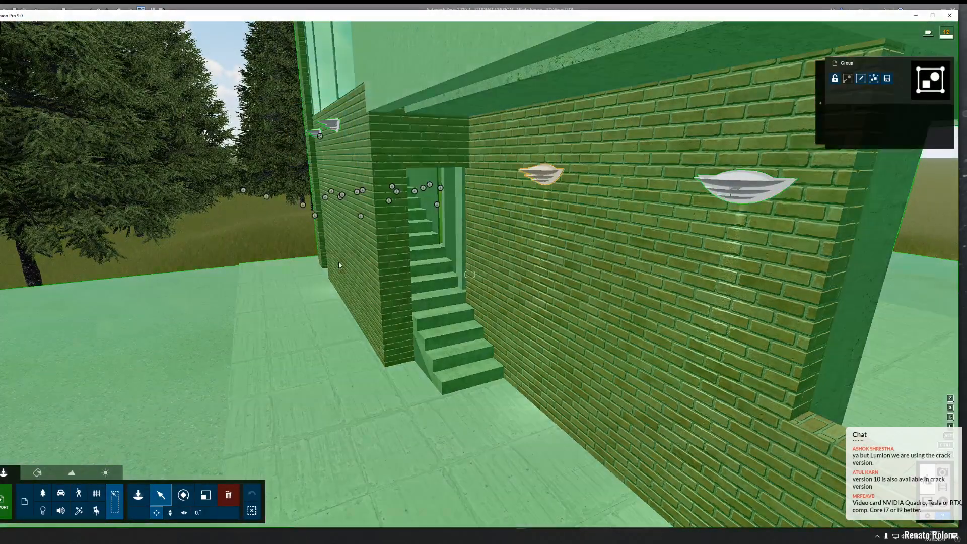
pyautogui.press('s')
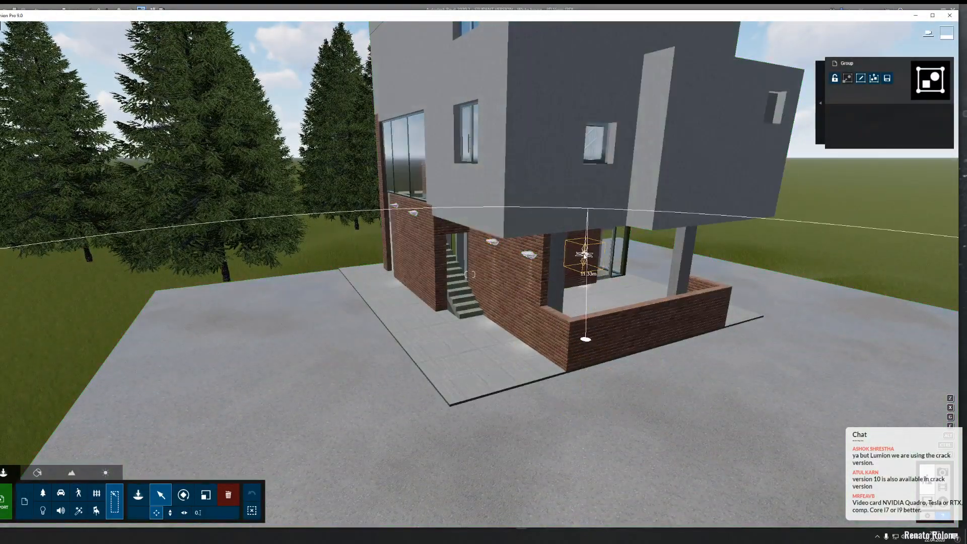
pyautogui.moveTo(628, 260); pyautogui.dragTo(628, 260)
# Step: Try to rotate the lamp group on the brick wall under the covered porch, between the tall window and glass door
pyautogui.press('w')
pyautogui.moveTo(628, 259); pyautogui.dragTo(564, 235, button='right')
pyautogui.press('w')
pyautogui.press('s')
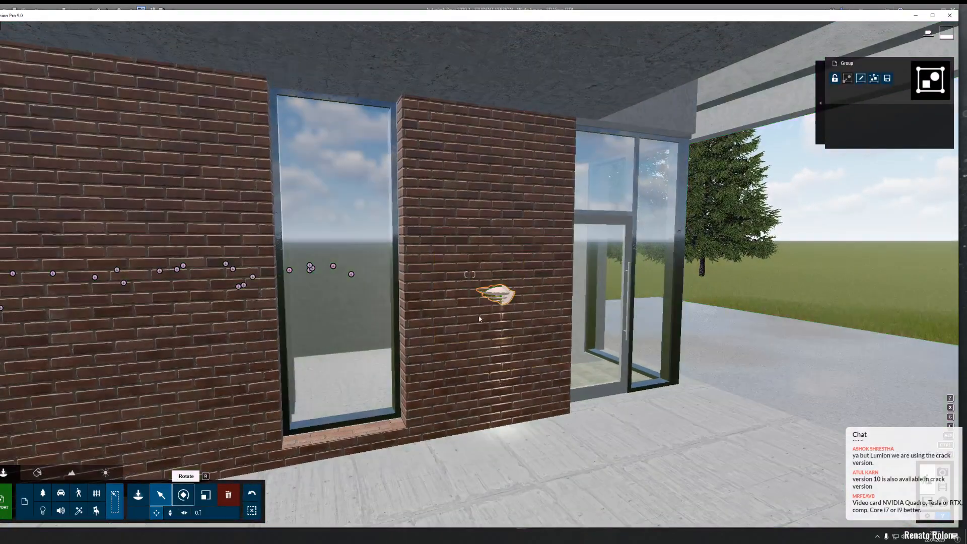
pyautogui.click(183, 495)
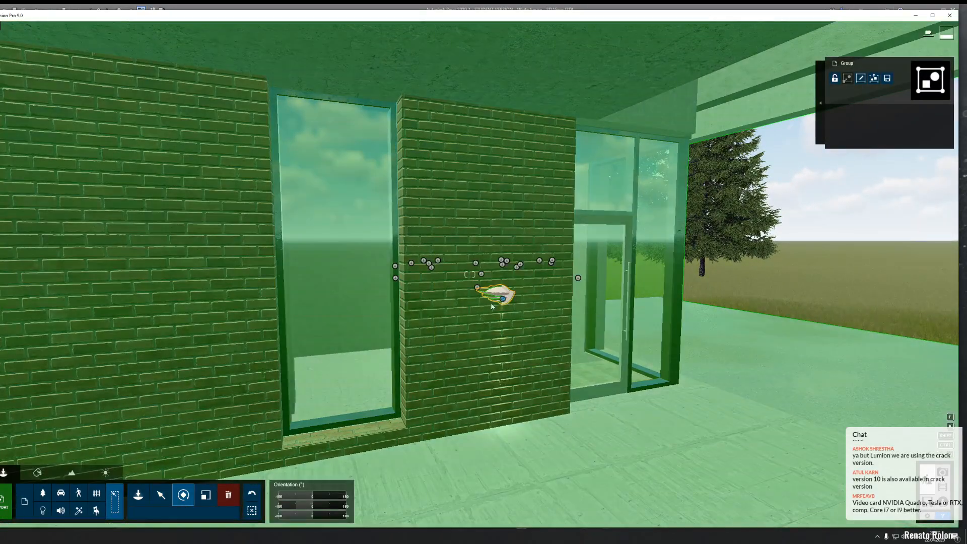
pyautogui.moveTo(502, 302); pyautogui.dragTo(505, 301)
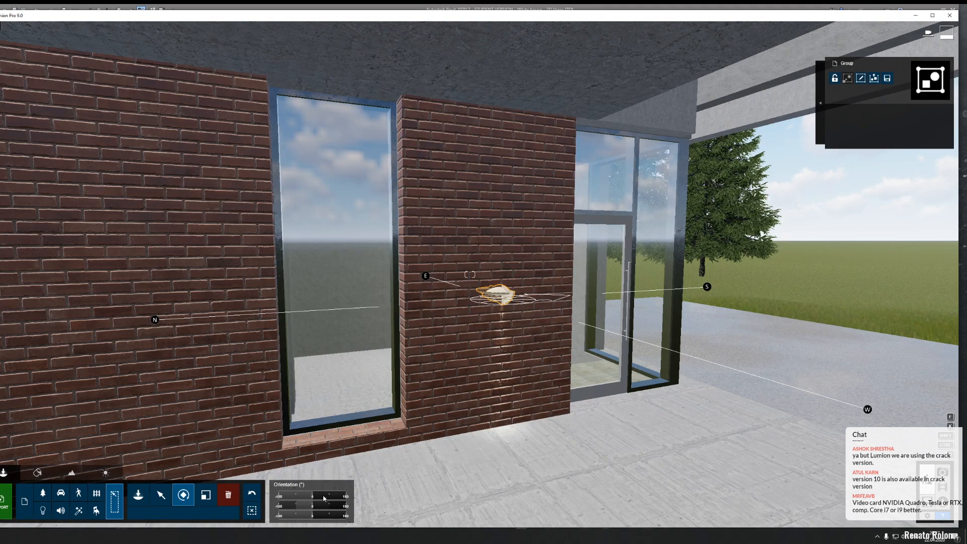
# Step: Change the heading of the house model, and undo the last change
pyautogui.moveTo(323, 498)
pyautogui.mouseDown()
pyautogui.moveTo(334, 499)
pyautogui.moveTo(312, 500)
pyautogui.mouseUp()
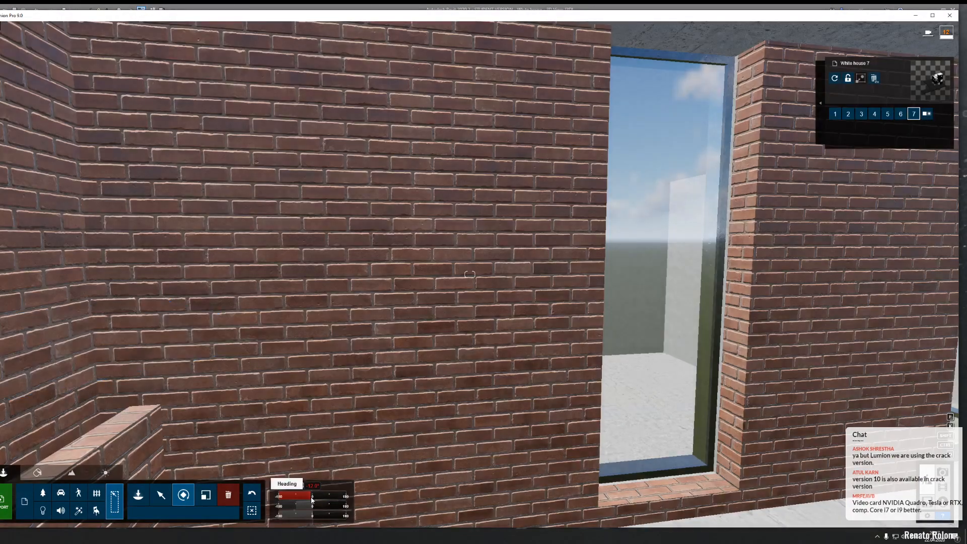
pyautogui.scroll(-5, 524, 402)
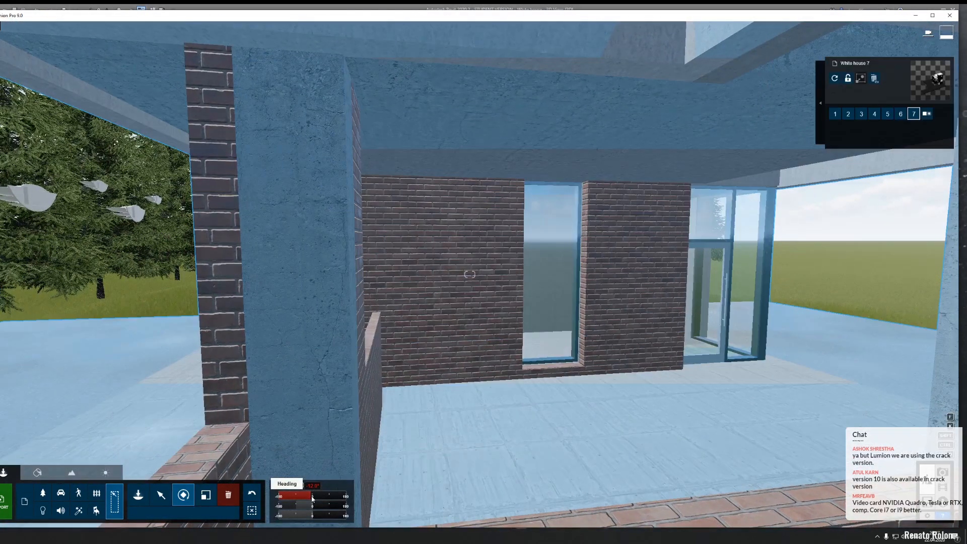
pyautogui.moveTo(314, 500); pyautogui.dragTo(313, 499)
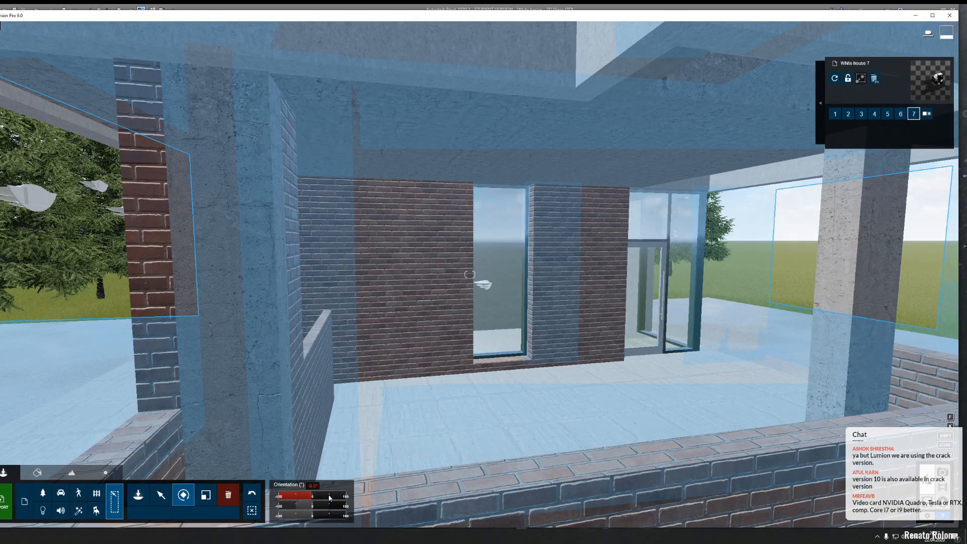
pyautogui.click(296, 496)
pyautogui.scroll(-6, 554, 372)
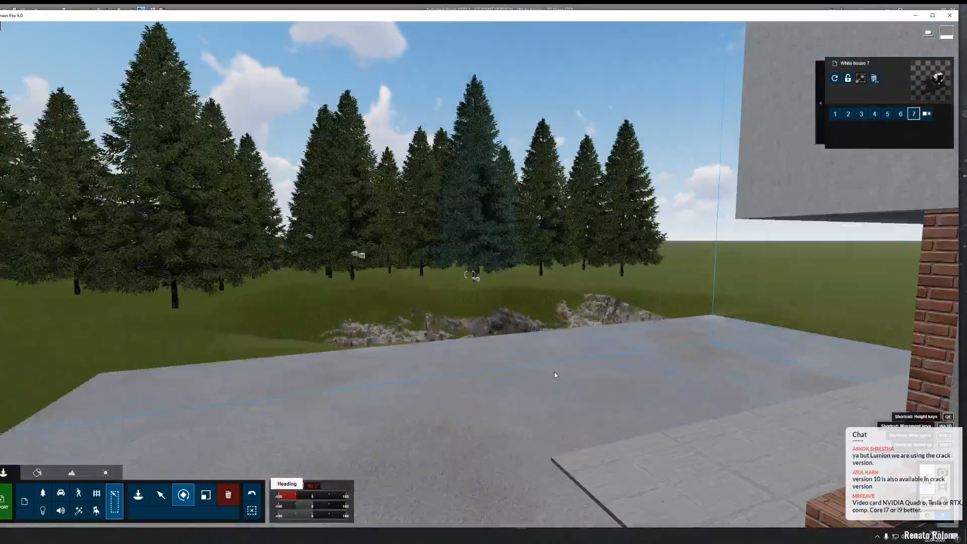
pyautogui.scroll(1, 488, 323)
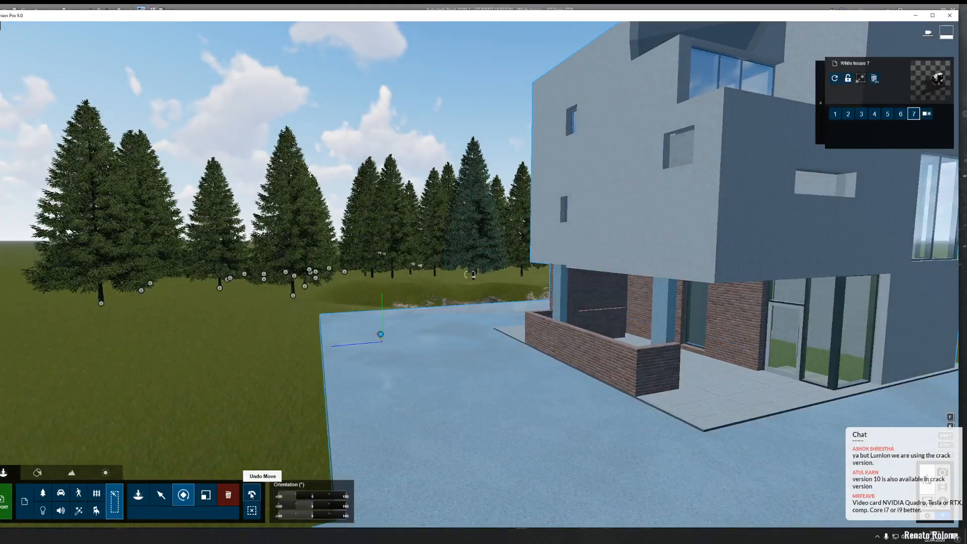
pyautogui.click(253, 494)
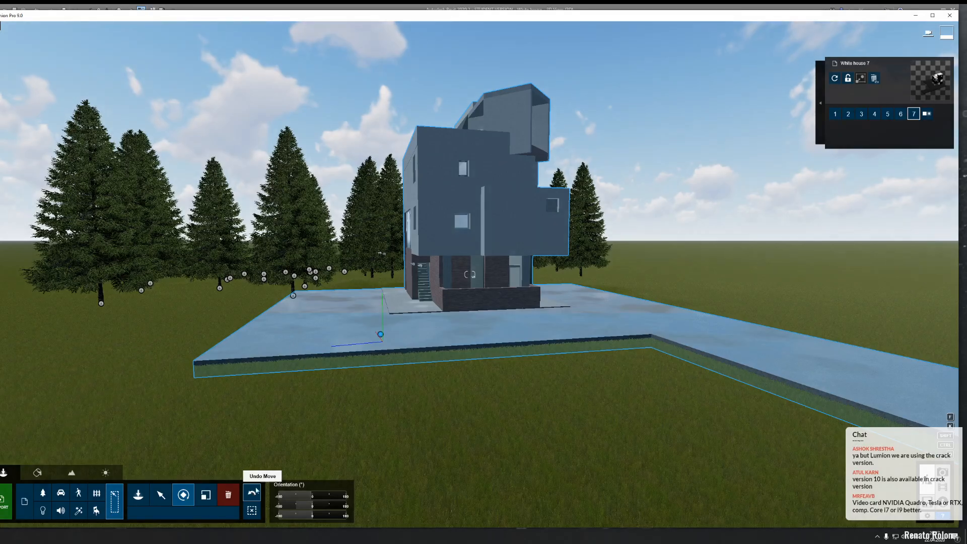
# Step: Ungroup the lamp in front of the porch's tall window and rotate the lamp with its spotlight parallel to the brick wall
pyautogui.press('w')
pyautogui.press('w')
pyautogui.moveTo(491, 247); pyautogui.dragTo(497, 275, button='right')
pyautogui.press('s')
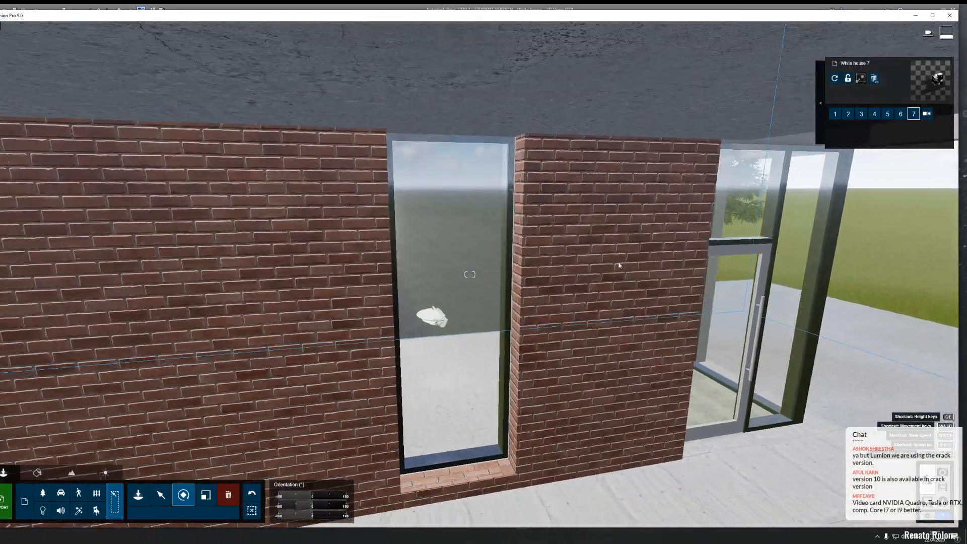
pyautogui.press('m')
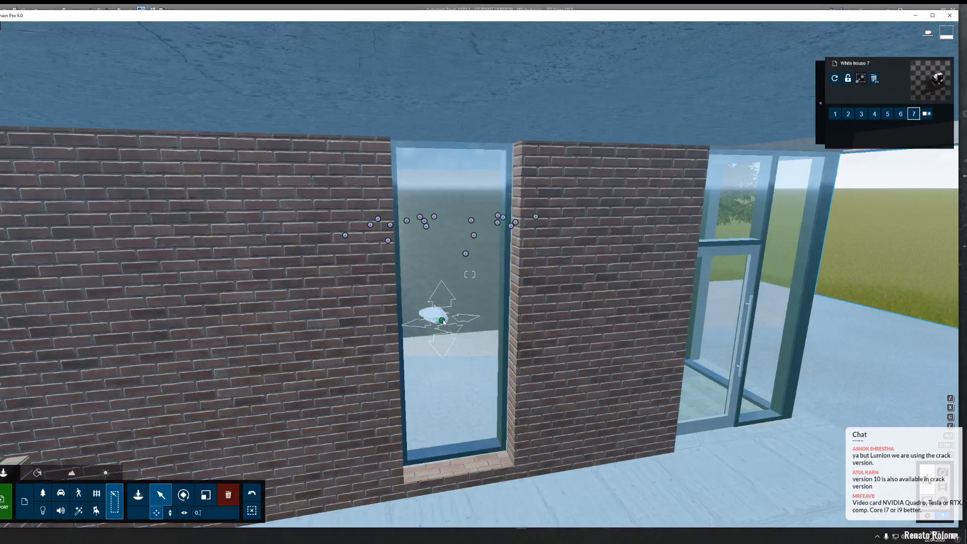
pyautogui.click(443, 321)
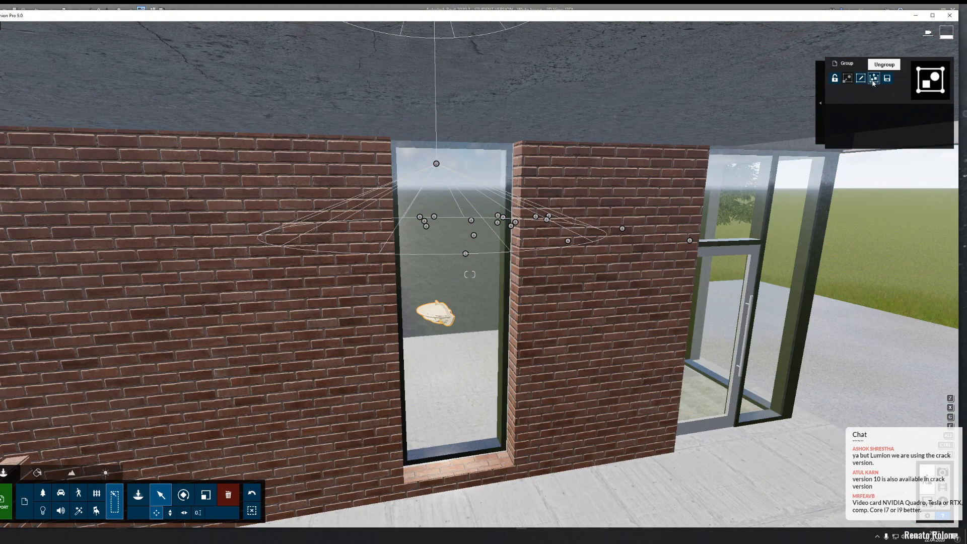
pyautogui.click(874, 78)
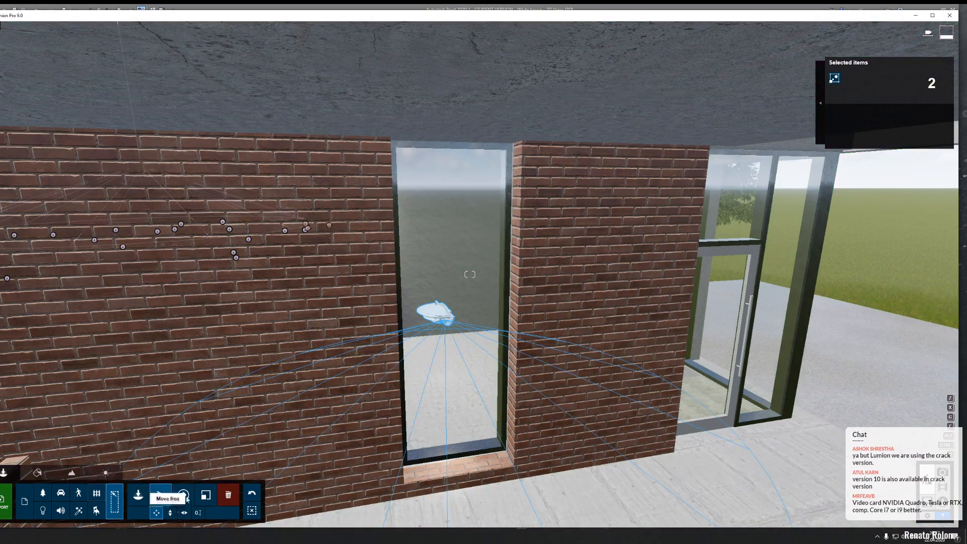
pyautogui.click(189, 497)
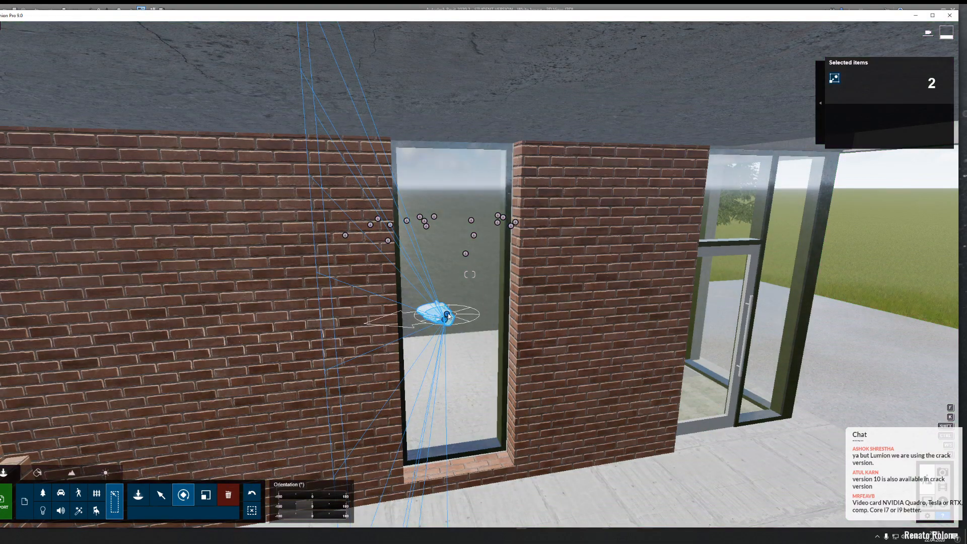
pyautogui.moveTo(436, 341); pyautogui.dragTo(483, 350)
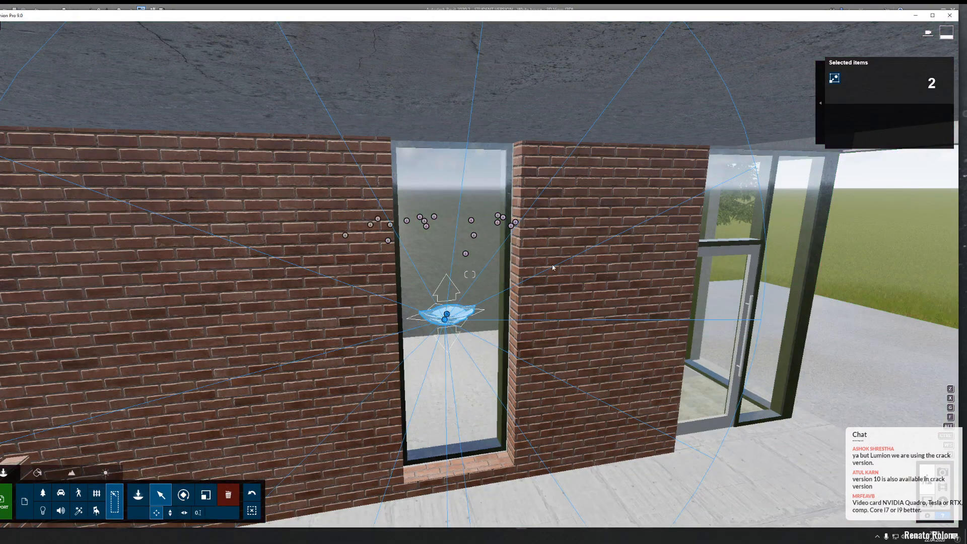
# Step: Move the lamp and spotlight onto the porch's brick wall beside the glass door, and copy them along the wall on both sides of the window
pyautogui.moveTo(446, 315); pyautogui.dragTo(667, 235)
pyautogui.keyDown('alt'); pyautogui.moveTo(561, 239); pyautogui.dragTo(284, 253); pyautogui.keyUp('alt')
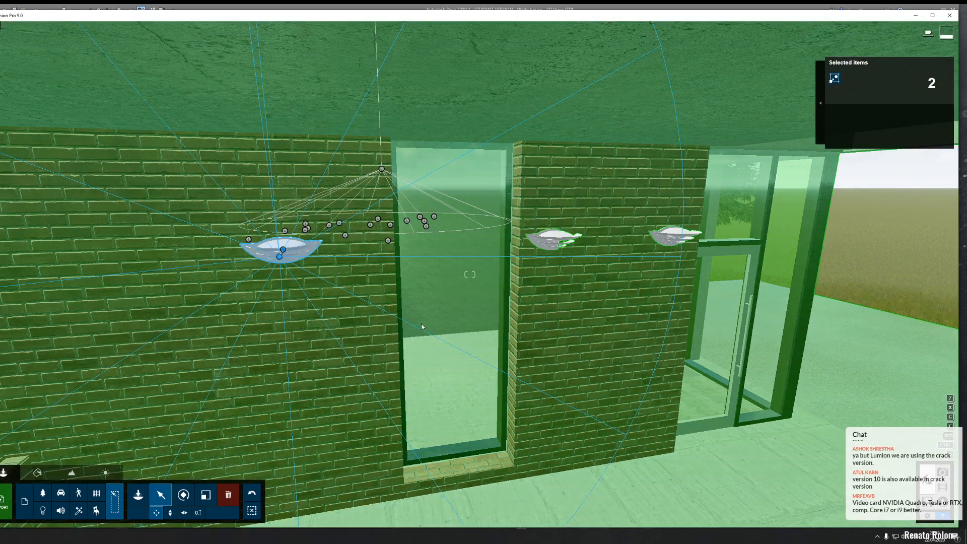
pyautogui.moveTo(422, 328); pyautogui.dragTo(398, 330, button='right')
pyautogui.press('d')
pyautogui.press('d')
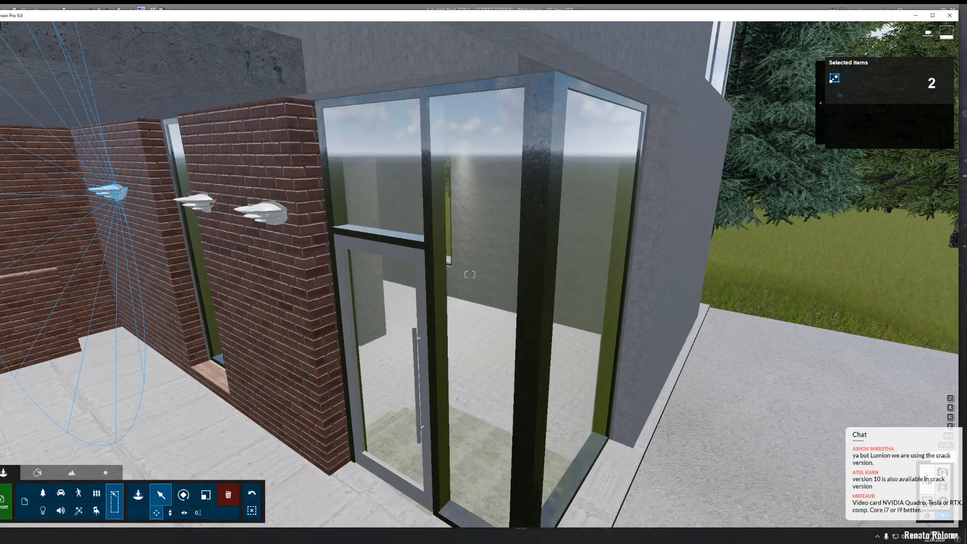
# Step: Check the porch lamps in the second photo's saved evening view and return to the scene editor
pyautogui.click(943, 473)
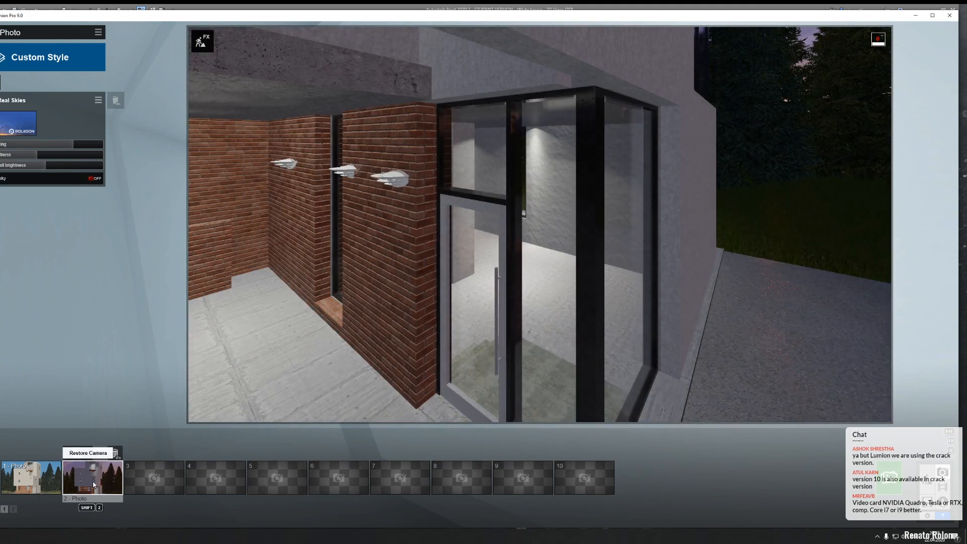
pyautogui.click(93, 484)
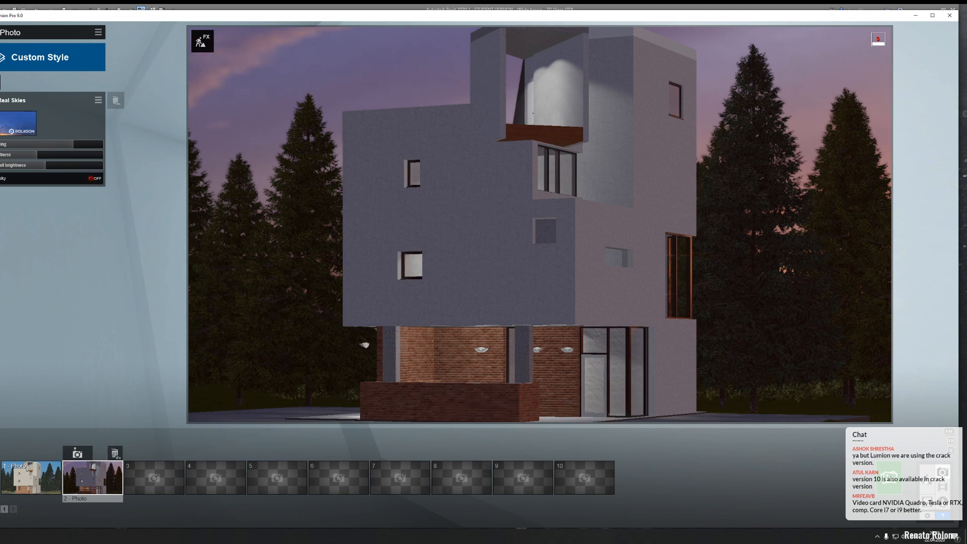
pyautogui.click(927, 481)
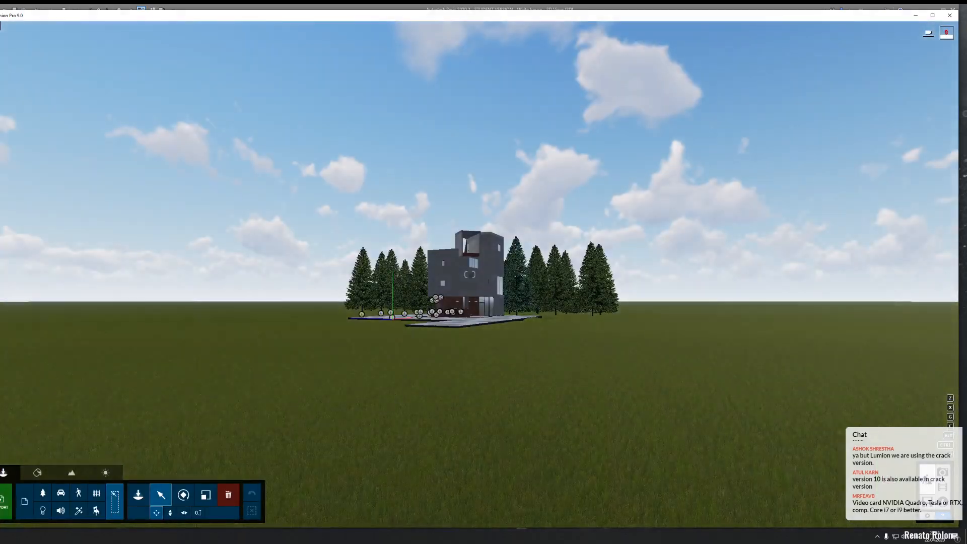
# Step: Slide the two lamp groups near the stairs back onto the brick wall between the stairs and the porch
pyautogui.moveTo(462, 400); pyautogui.dragTo(483, 504, button='right')
pyautogui.press('w')
pyautogui.press('w')
pyautogui.press('w')
pyautogui.moveTo(470, 275); pyautogui.dragTo(343, 243, button='right')
pyautogui.press('d')
pyautogui.press('d')
pyautogui.moveTo(438, 373); pyautogui.dragTo(410, 362, button='right')
pyautogui.press('a')
pyautogui.press('w')
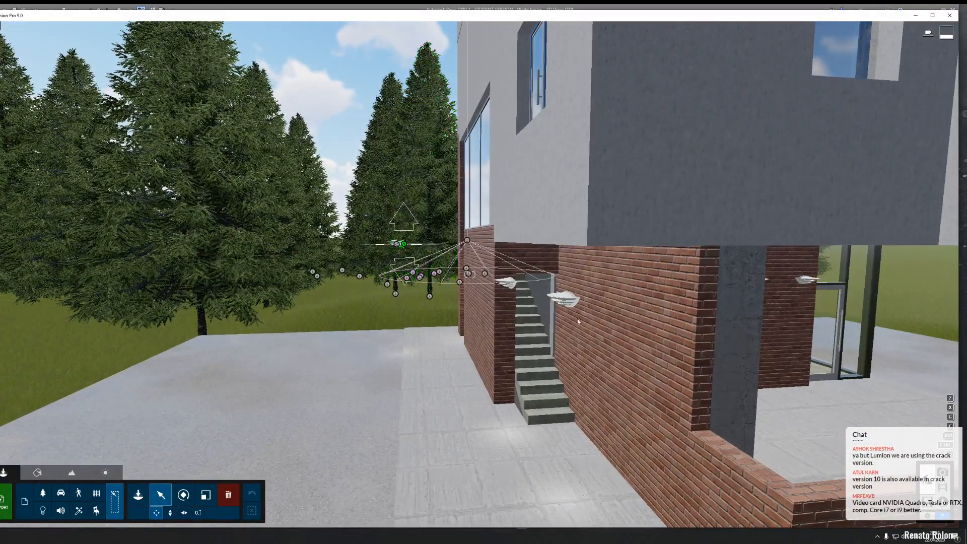
pyautogui.click(569, 304)
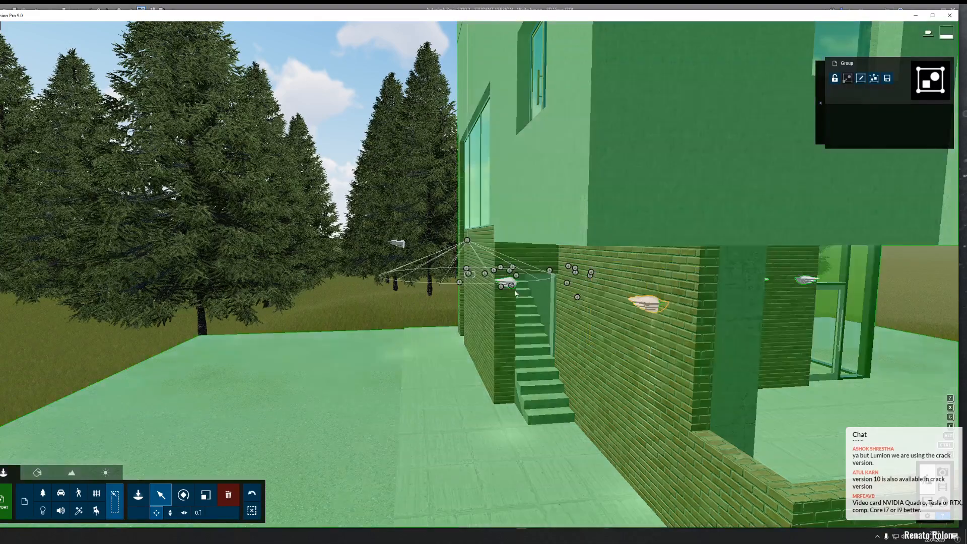
pyautogui.moveTo(582, 290); pyautogui.dragTo(586, 289)
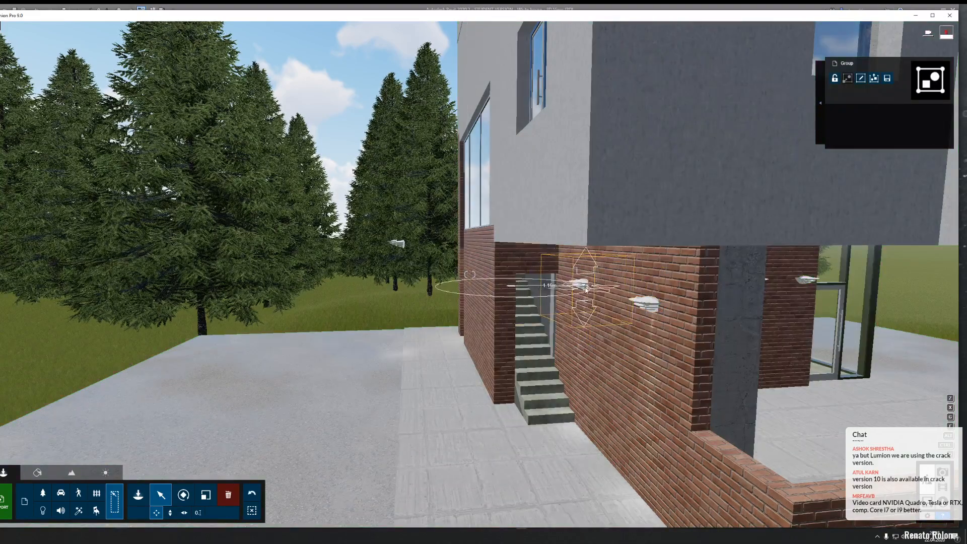
# Step: Move the floating wall lamp and the floating lamp group onto the brick wall beneath the large window, beyond the stairs
pyautogui.moveTo(405, 247); pyautogui.dragTo(479, 254)
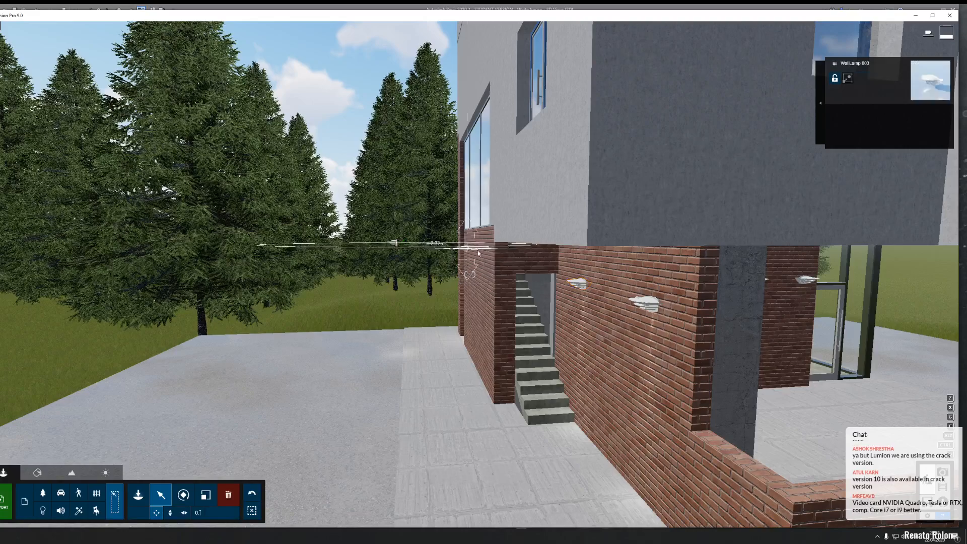
pyautogui.press('a')
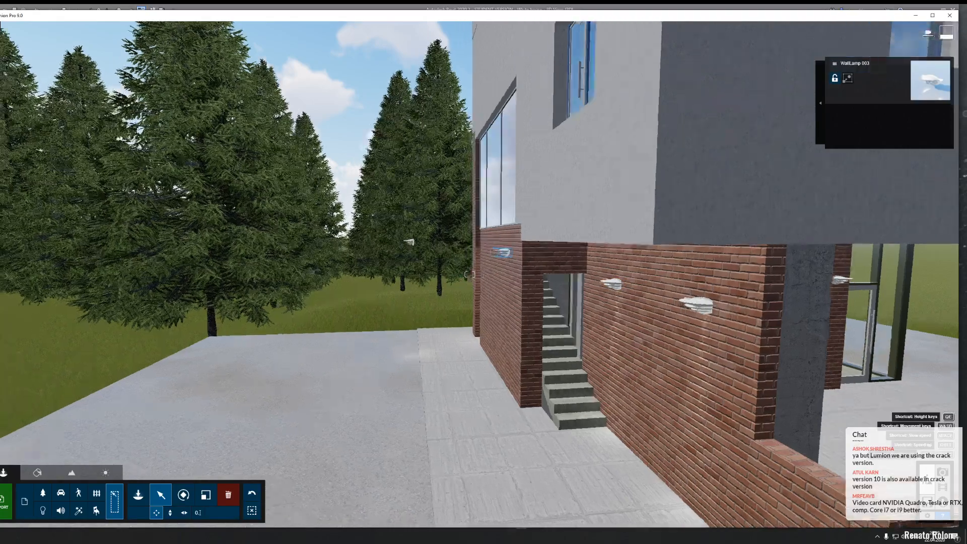
pyautogui.press('w')
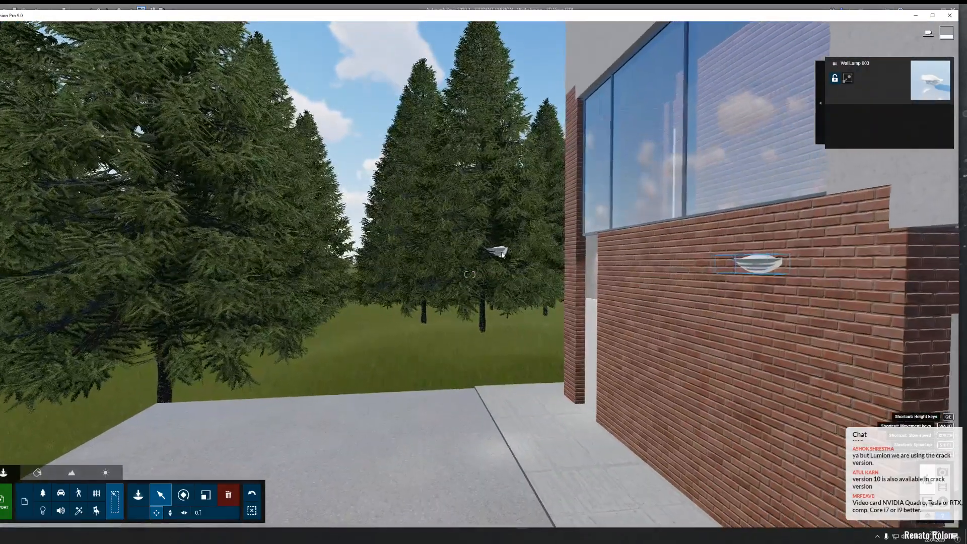
pyautogui.click(502, 255)
pyautogui.moveTo(502, 255); pyautogui.dragTo(631, 265)
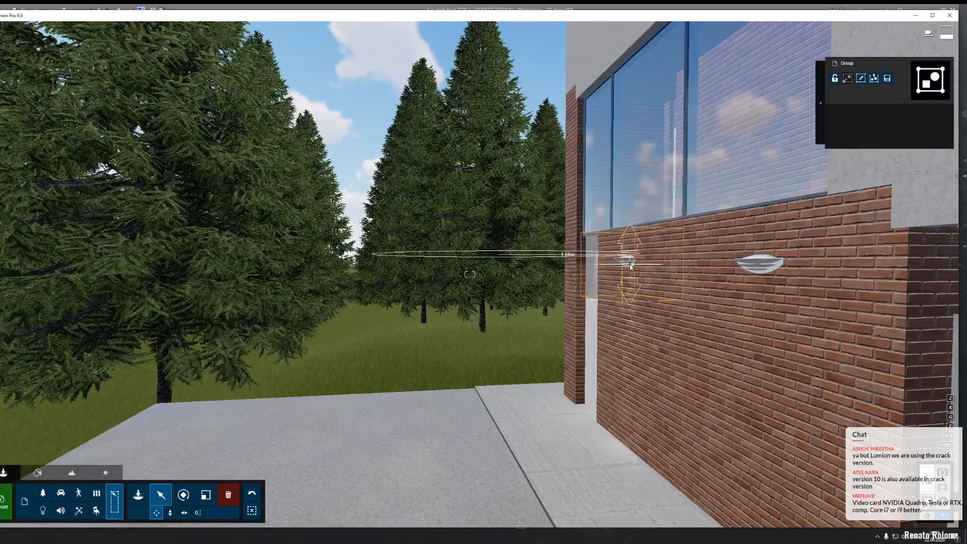
# Step: Aim the spotlight of the porch lamp between the inner corner and the tall window down at the floor beneath it
pyautogui.press('s')
pyautogui.press('d')
pyautogui.moveTo(629, 261); pyautogui.dragTo(614, 275, button='right')
pyautogui.press('w')
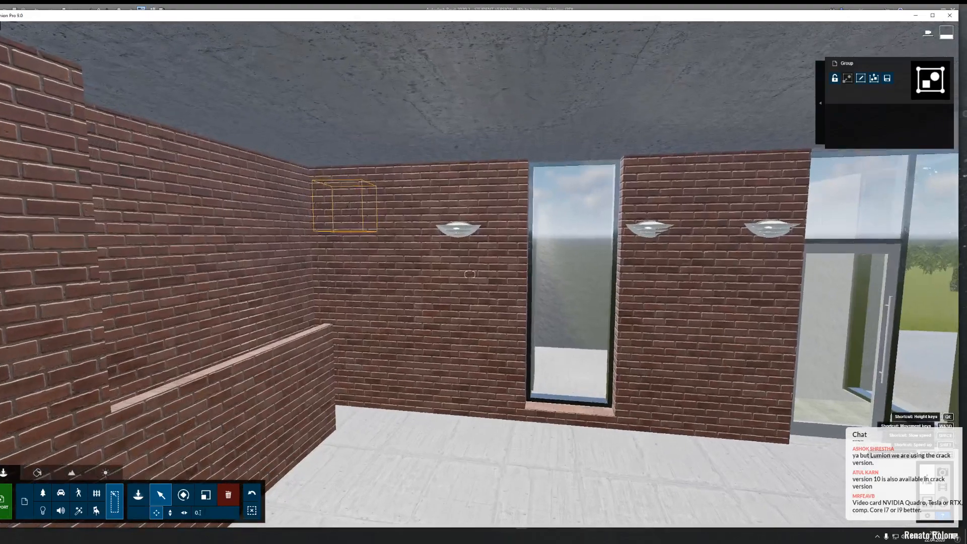
pyautogui.click(457, 233)
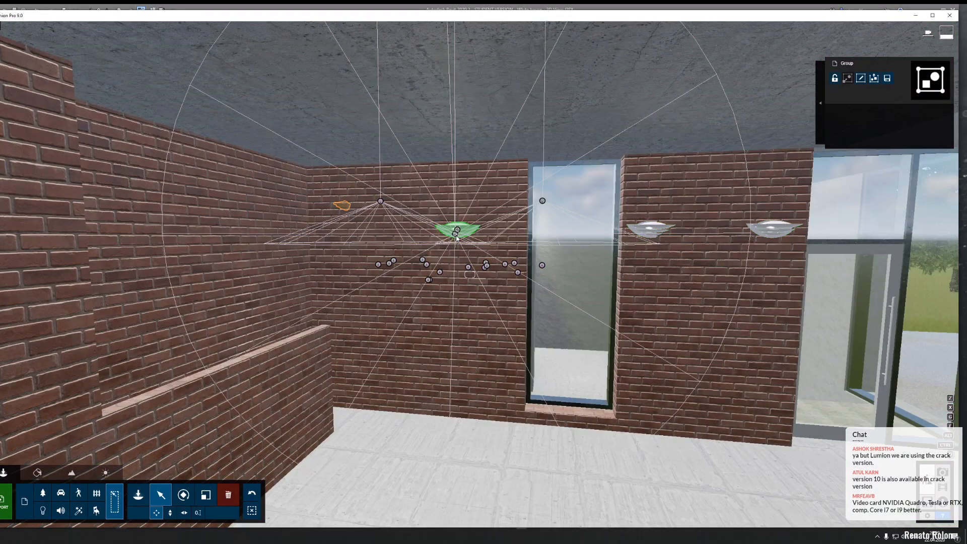
pyautogui.click(456, 235)
pyautogui.click(454, 236)
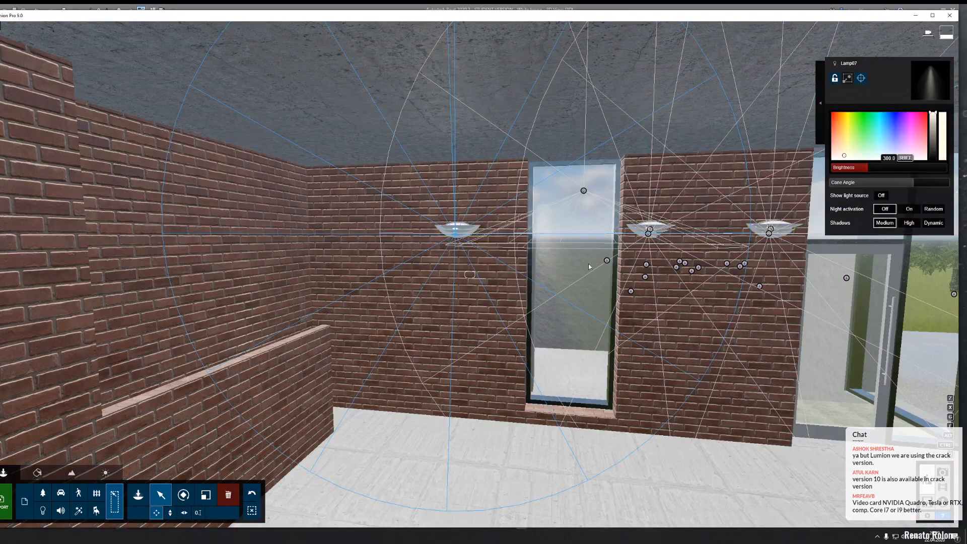
pyautogui.press('d')
pyautogui.moveTo(588, 266); pyautogui.dragTo(367, 296, button='right')
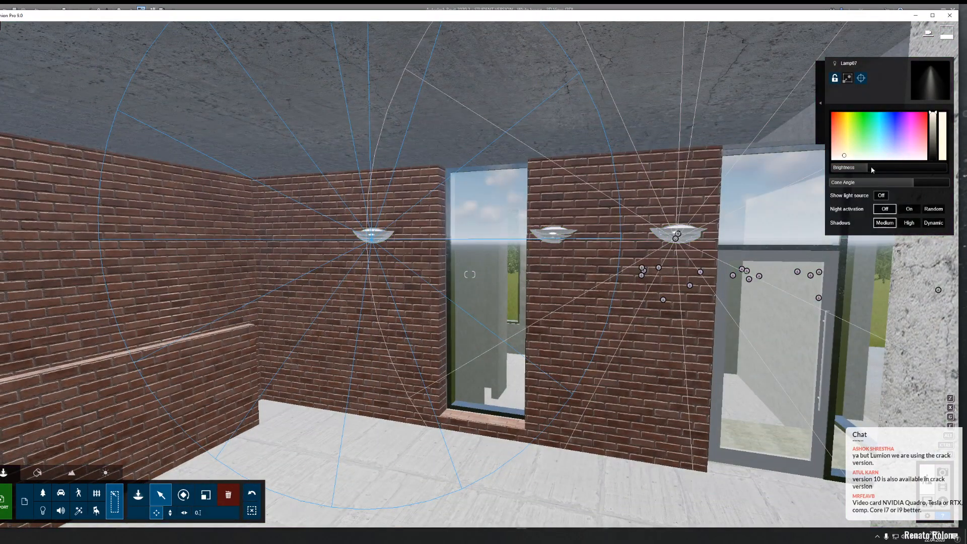
pyautogui.click(860, 78)
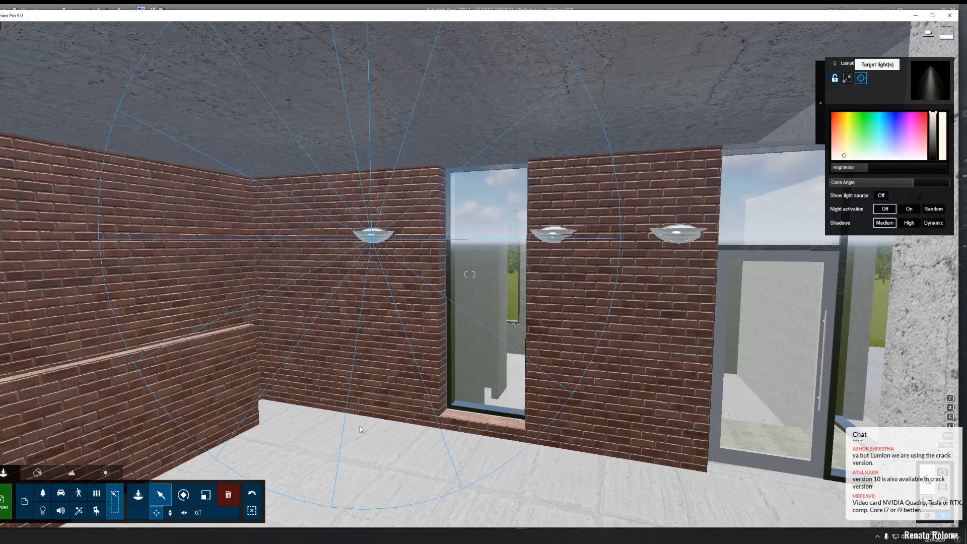
pyautogui.click(360, 426)
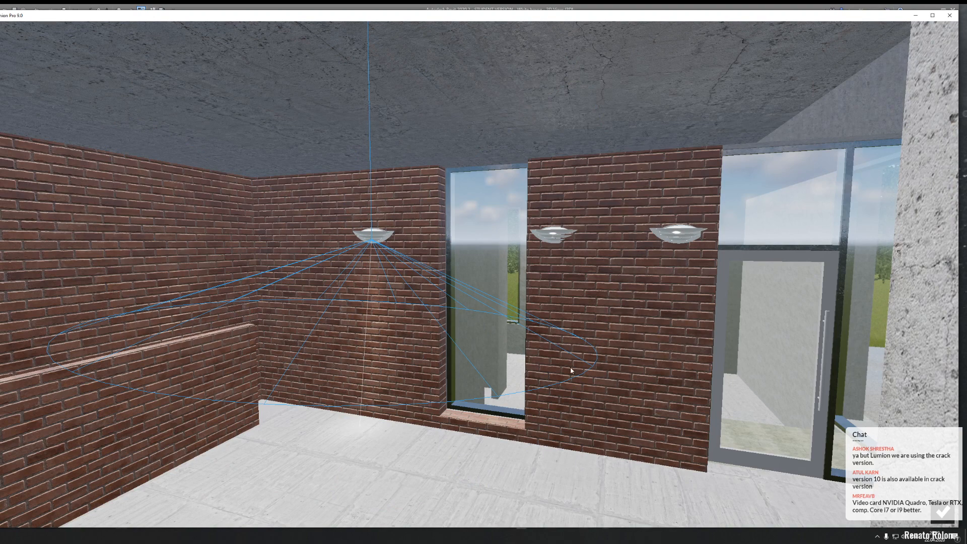
pyautogui.click(942, 512)
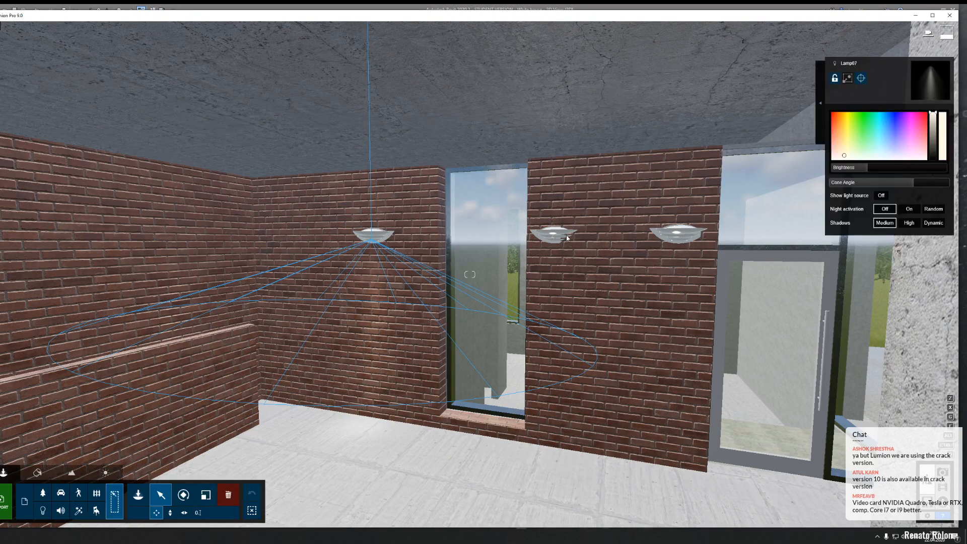
# Step: Aim the spotlight of the middle porch lamp, just beyond the tall window, down at the floor beneath it
pyautogui.click(554, 240)
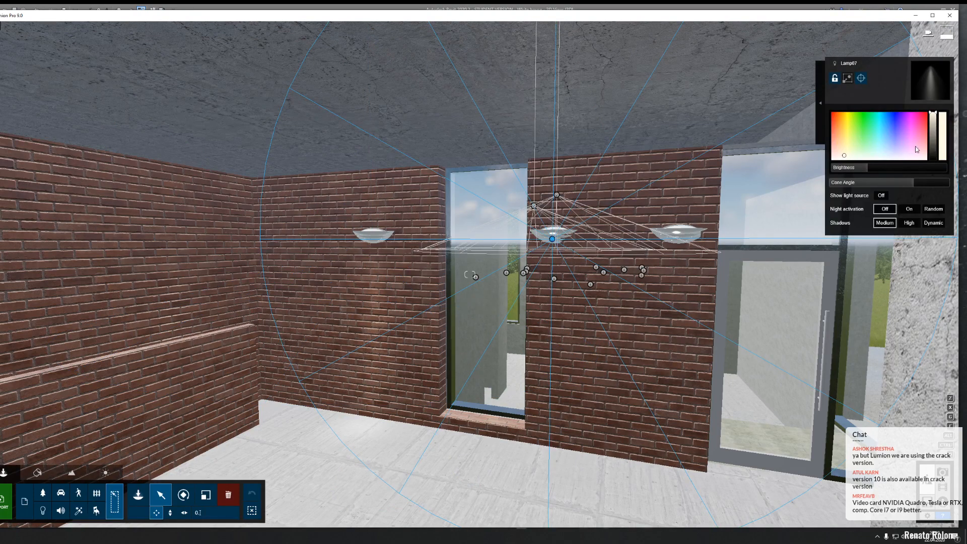
pyautogui.click(860, 79)
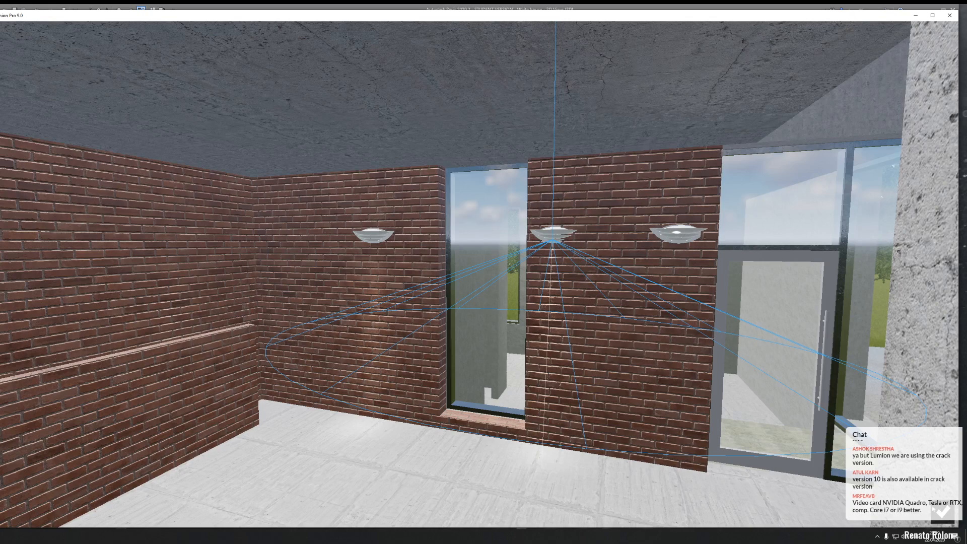
pyautogui.click(935, 509)
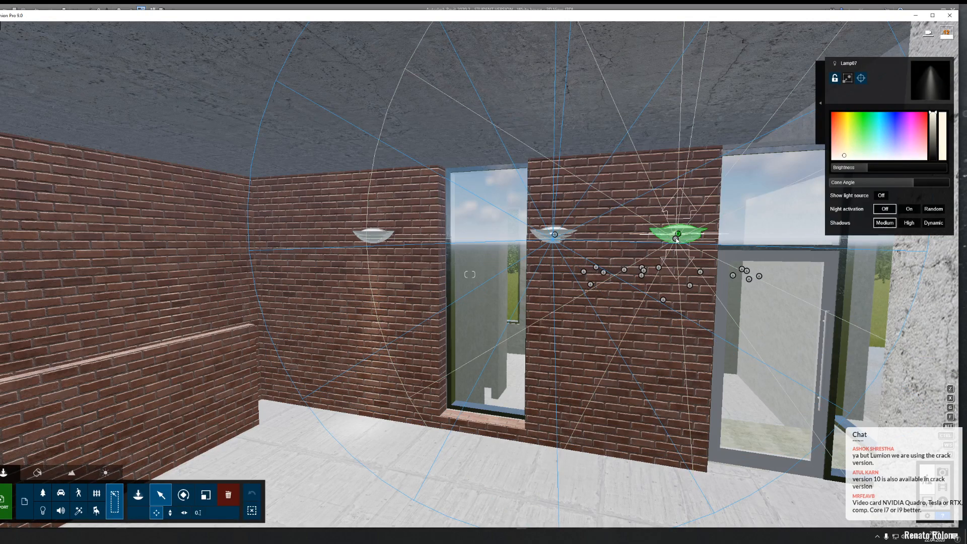
# Step: Aim the spotlight of the porch lamp nearest the glass door down at the floor beneath it
pyautogui.click(676, 239)
pyautogui.click(797, 271)
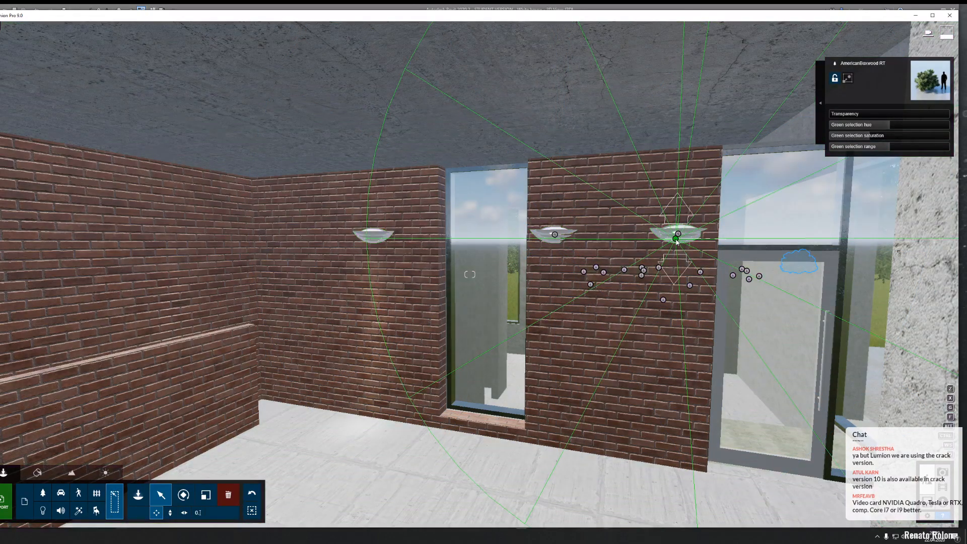
pyautogui.click(676, 235)
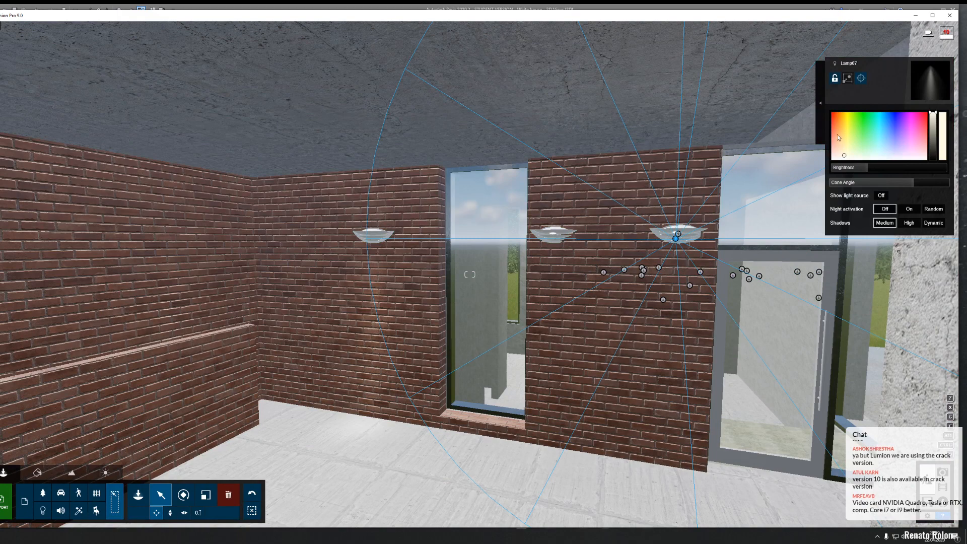
pyautogui.click(861, 78)
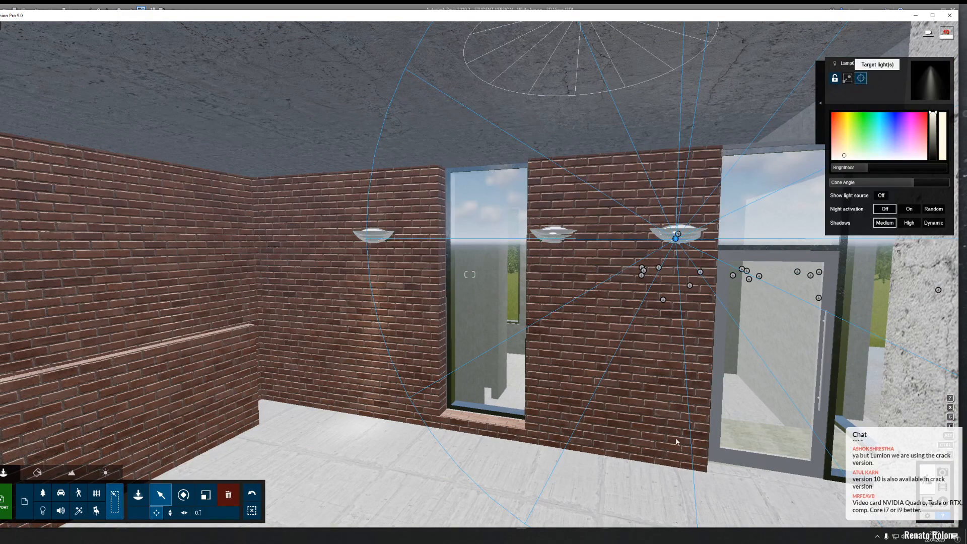
pyautogui.click(657, 473)
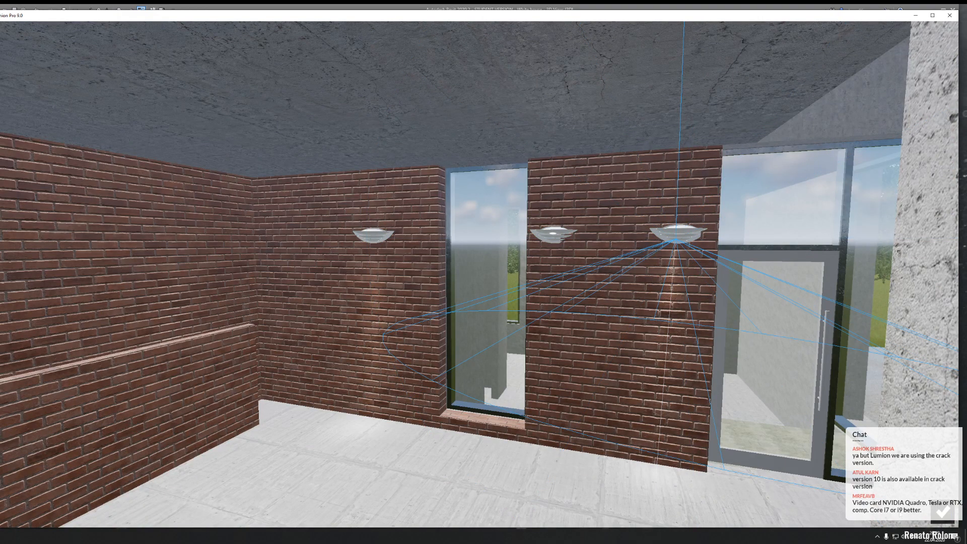
pyautogui.click(941, 511)
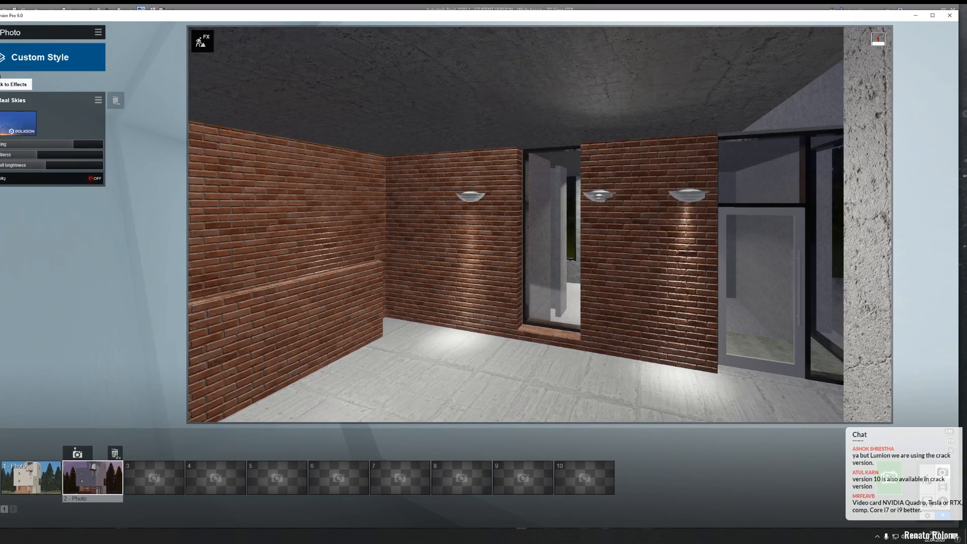
# Step: In the second photo's Global Illumination light selection, exclude the two lights behind the middle porch lamp and include the porch lamp spotlights plus the light near the inner corner
pyautogui.click(2, 81)
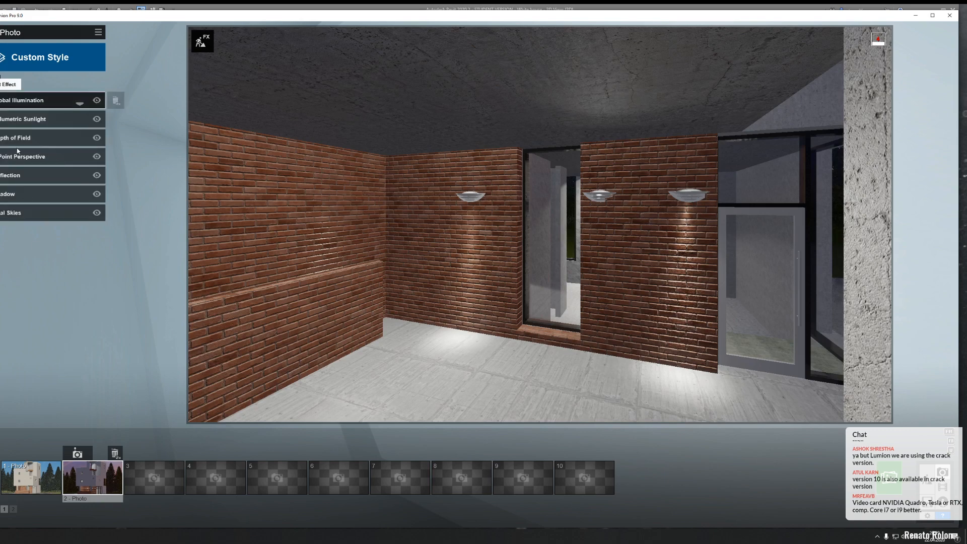
pyautogui.click(29, 103)
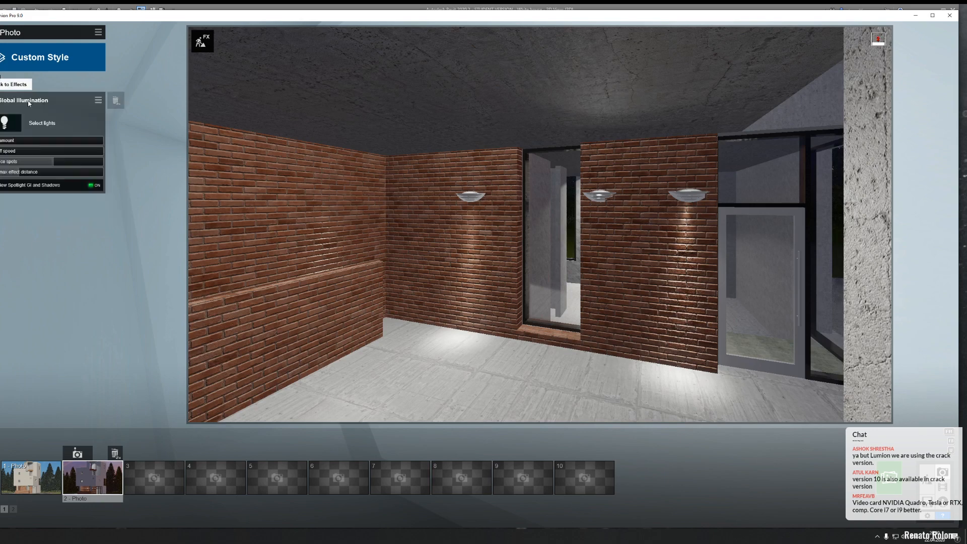
pyautogui.click(3, 126)
pyautogui.click(534, 205)
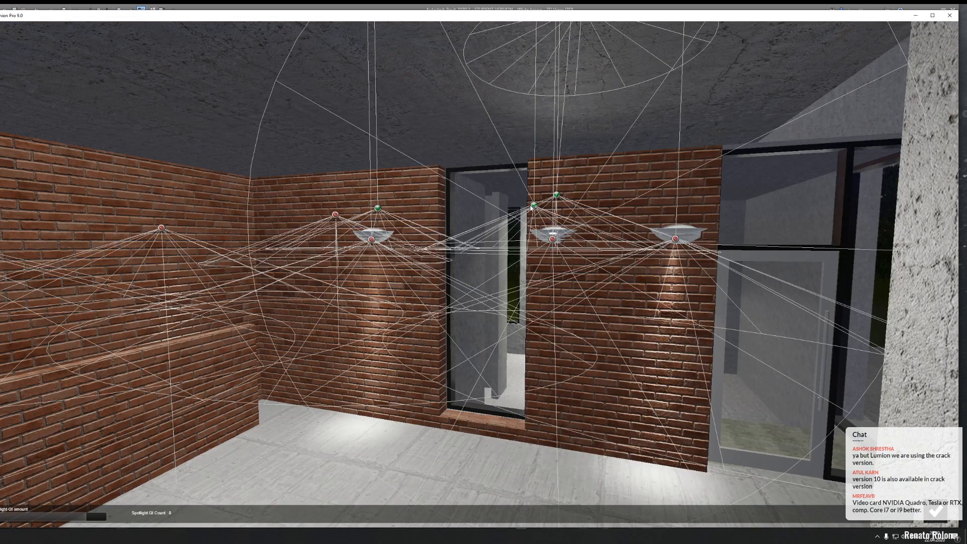
pyautogui.click(556, 195)
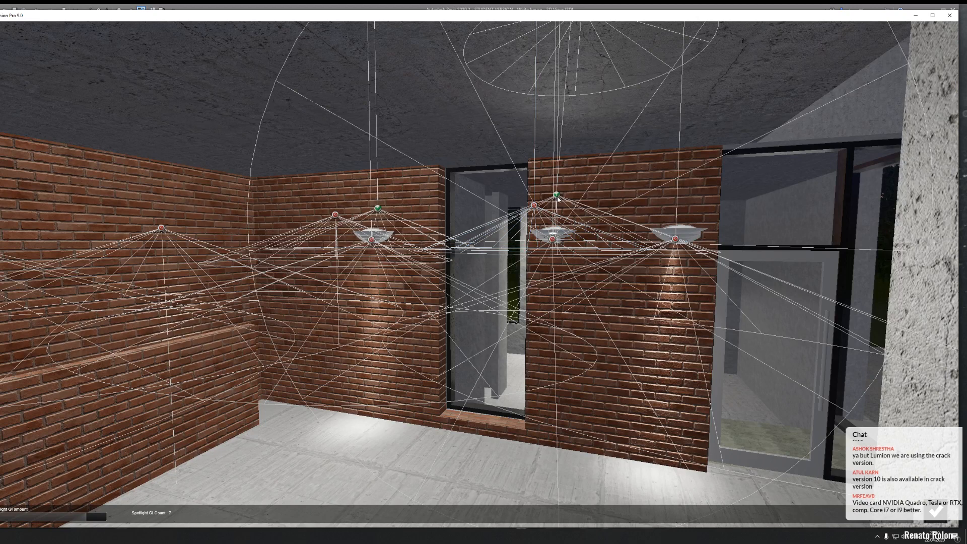
pyautogui.click(552, 239)
pyautogui.click(675, 238)
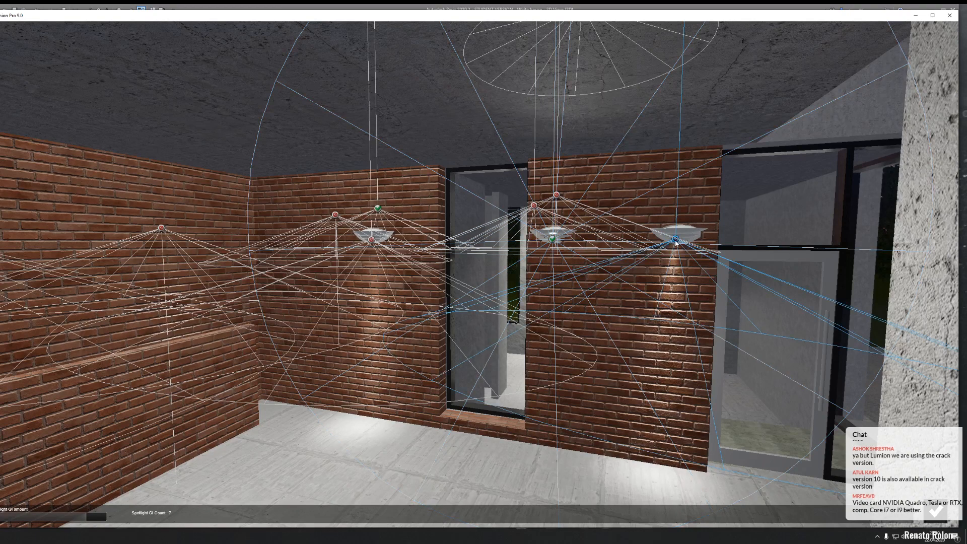
pyautogui.click(371, 239)
pyautogui.click(335, 215)
# Step: Include the spotlights of both wall lamps between the stairs and the porch, and exclude the light at the narrow opening beyond the large window
pyautogui.moveTo(337, 261); pyautogui.dragTo(574, 242, button='right')
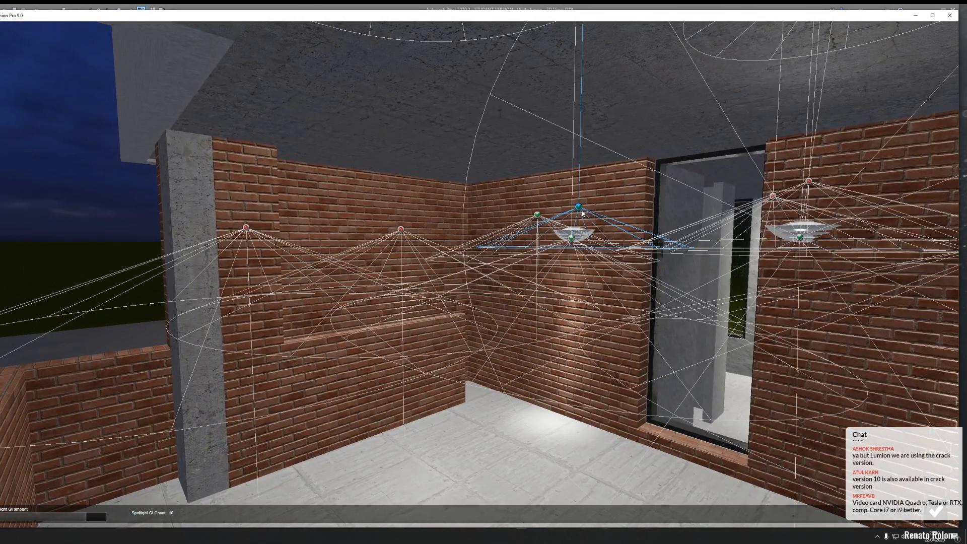
pyautogui.press('s')
pyautogui.moveTo(579, 207); pyautogui.dragTo(408, 267, button='right')
pyautogui.press('s')
pyautogui.press('w')
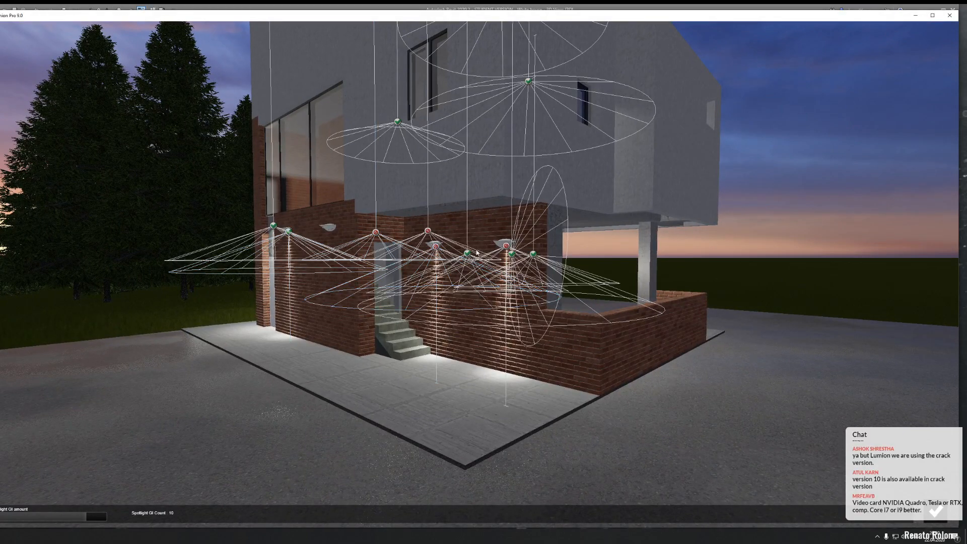
pyautogui.click(434, 247)
pyautogui.press('w')
pyautogui.moveTo(506, 247); pyautogui.dragTo(432, 292, button='right')
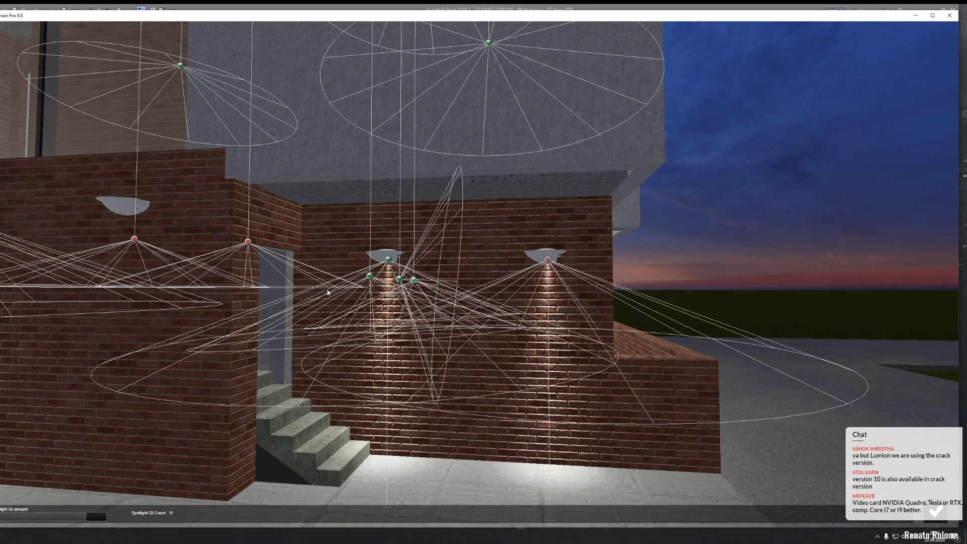
pyautogui.moveTo(257, 246); pyautogui.dragTo(371, 288, button='right')
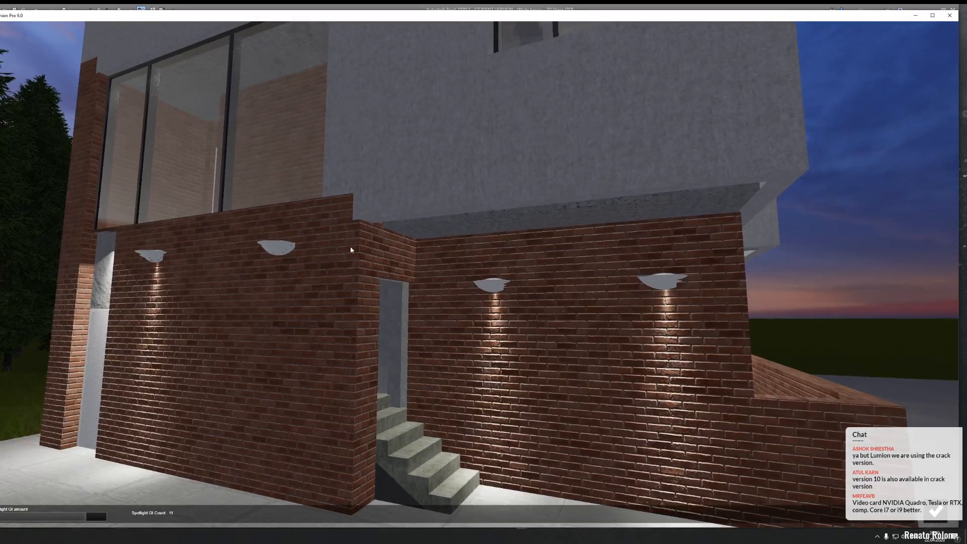
pyautogui.click(112, 250)
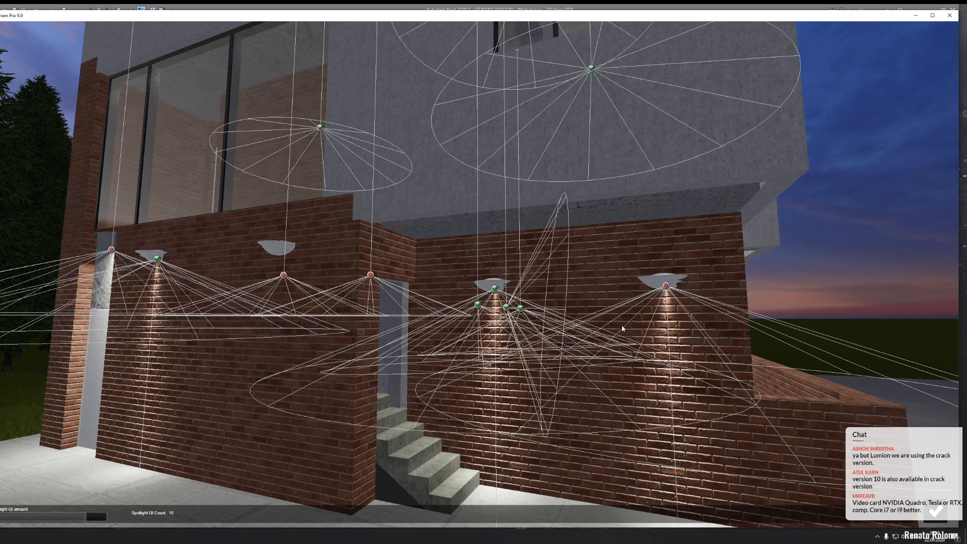
pyautogui.click(667, 285)
# Step: Exclude the light behind the large window from the Global Illumination selection and accept the selection
pyautogui.press('a')
pyautogui.moveTo(218, 235); pyautogui.dragTo(319, 162, button='right')
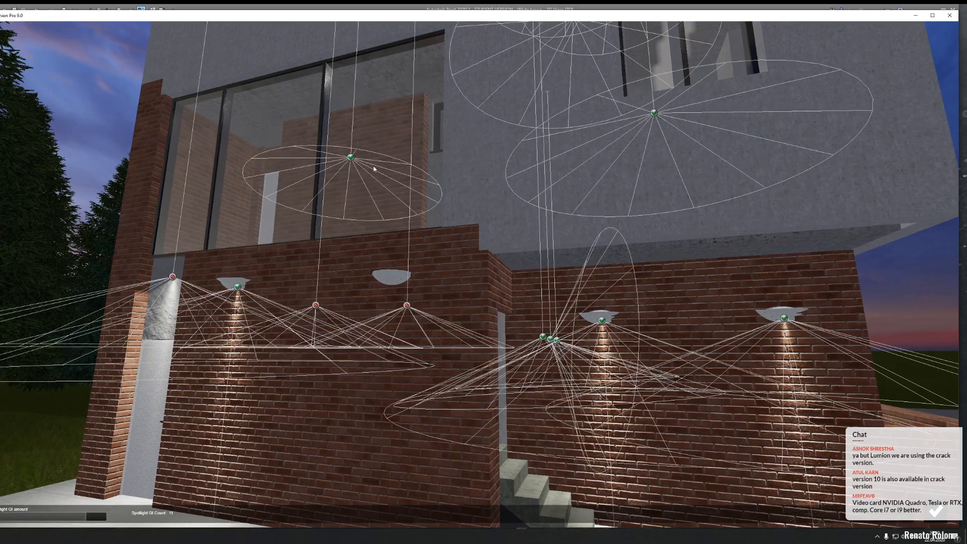
pyautogui.click(351, 157)
pyautogui.press('a')
pyautogui.moveTo(399, 289); pyautogui.dragTo(723, 388, button='right')
pyautogui.press('w')
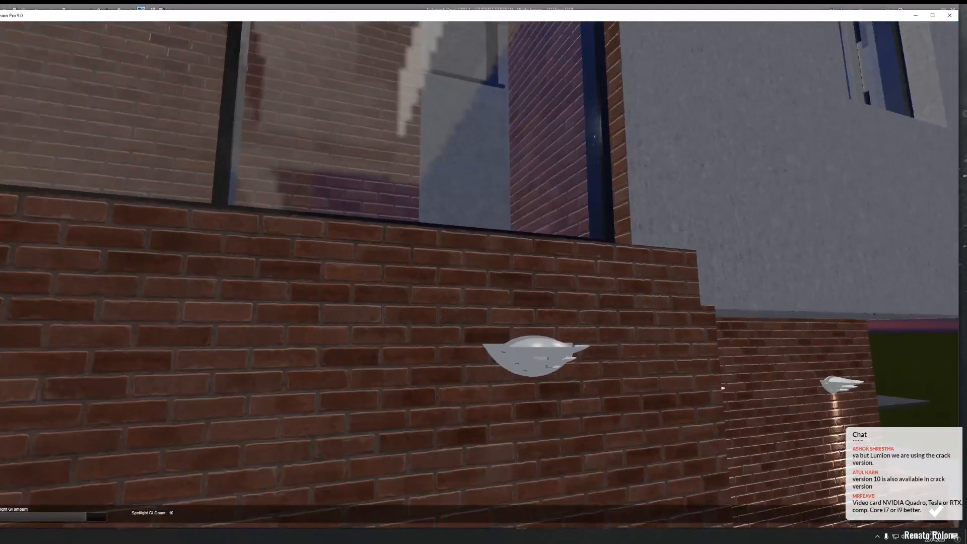
pyautogui.press('s')
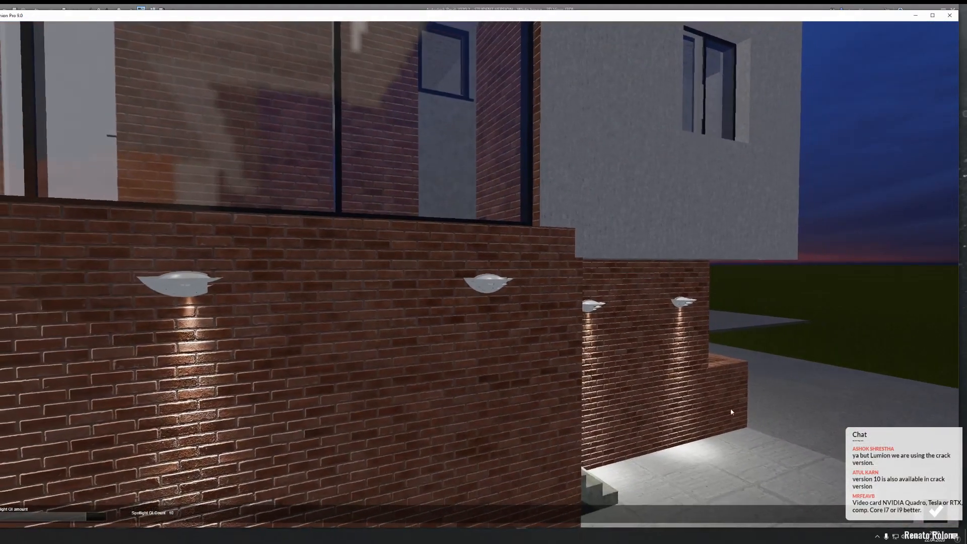
pyautogui.click(938, 513)
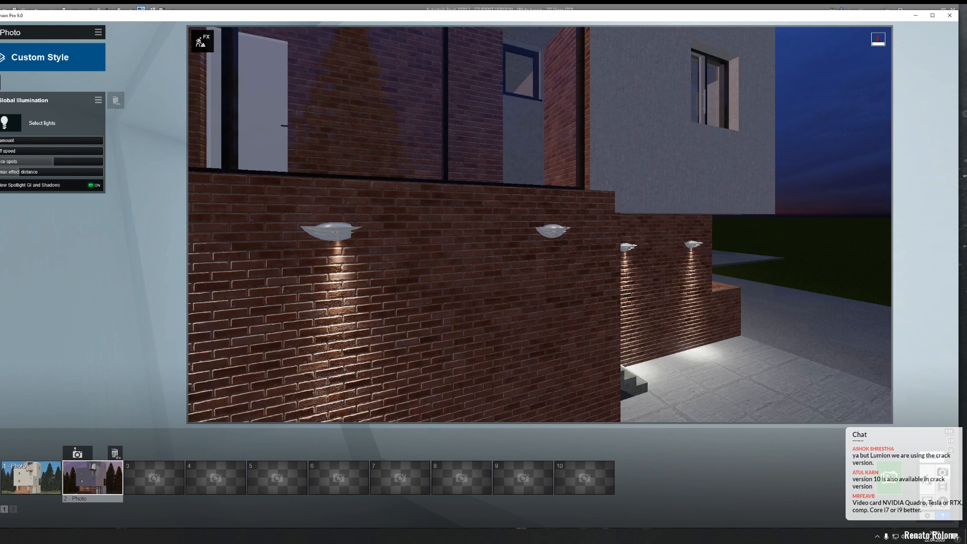
# Step: In the scene editor, place a narrow-beam spotlight from the light library on the unlit wall lamp beneath the large window
pyautogui.click(927, 478)
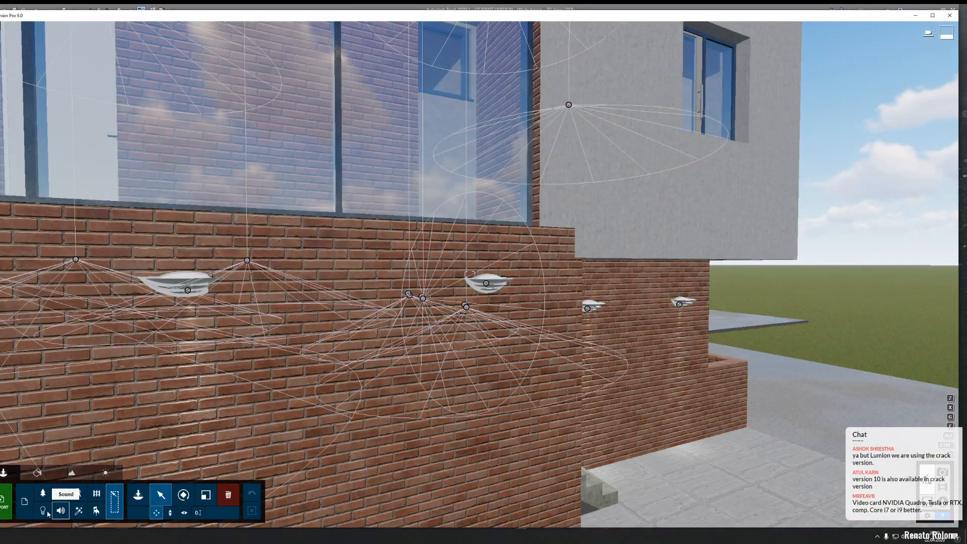
pyautogui.click(45, 511)
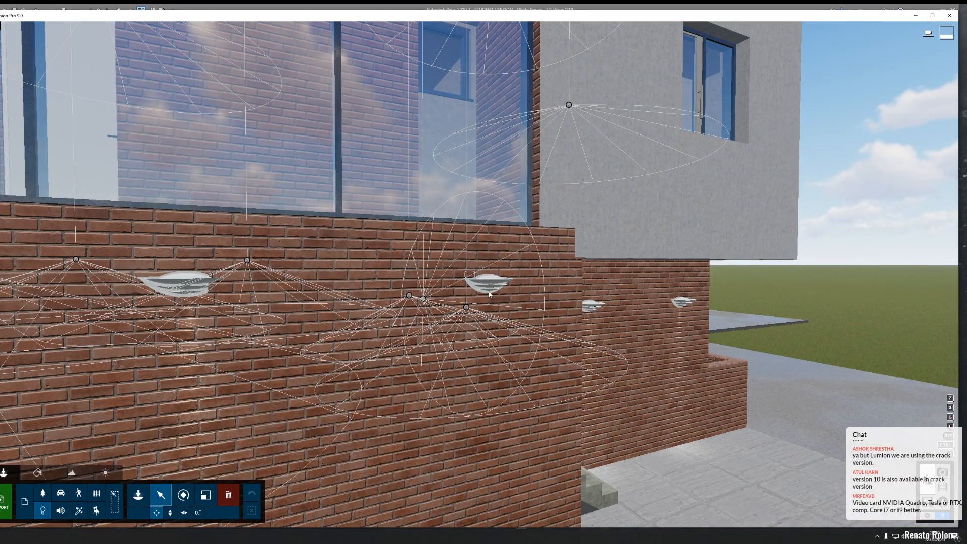
pyautogui.click(138, 495)
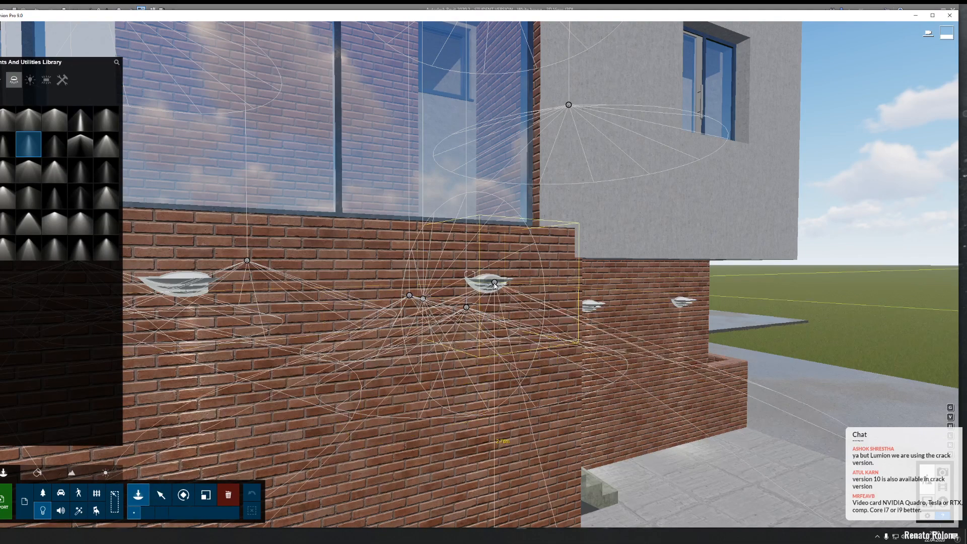
pyautogui.click(4, 144)
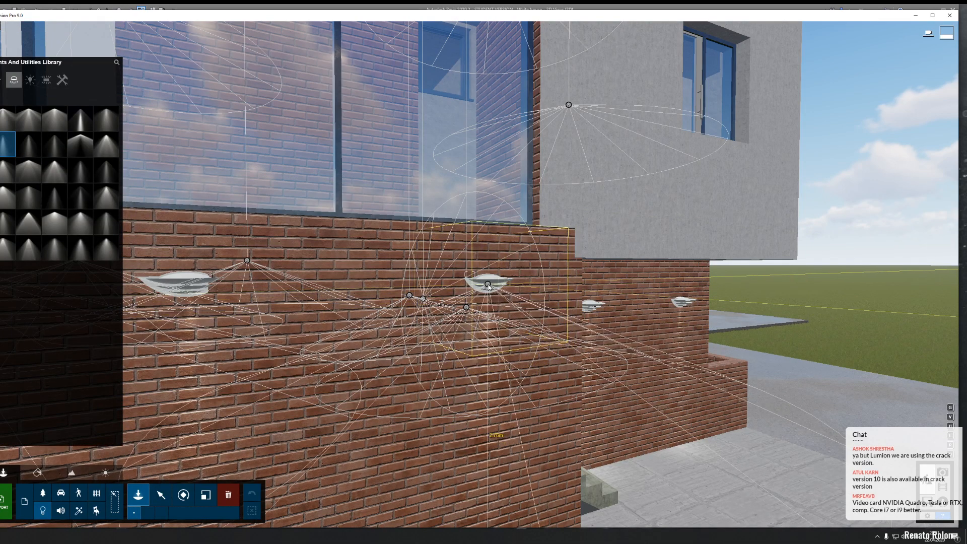
pyautogui.click(495, 291)
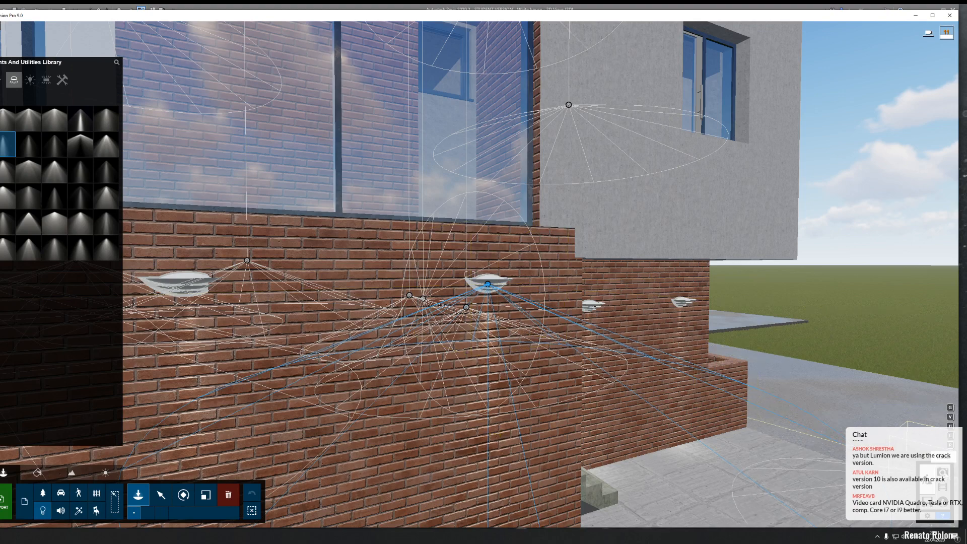
# Step: Include the new wall lamp spotlight in the photo's Global Illumination selection, accept it, and restore the second photo's saved camera
pyautogui.click(944, 473)
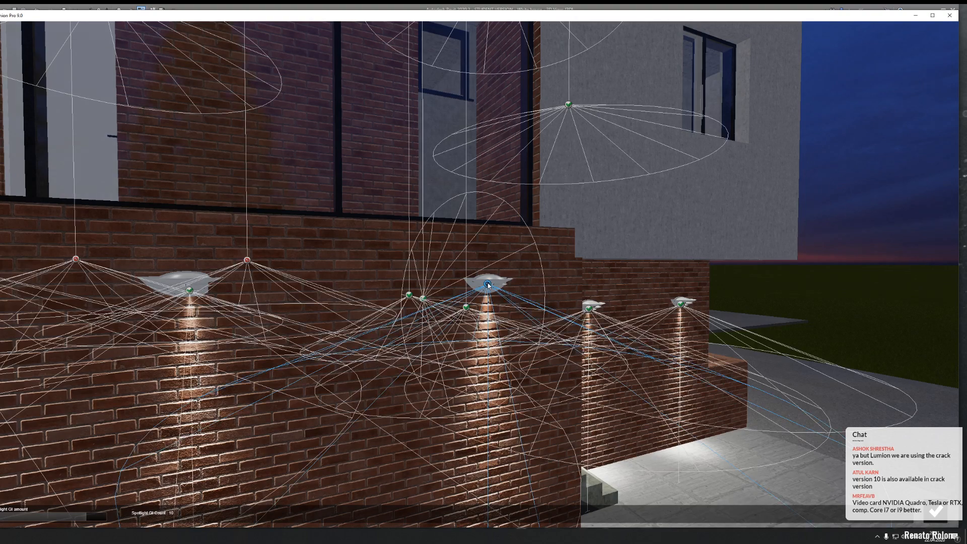
pyautogui.click(487, 284)
pyautogui.click(936, 511)
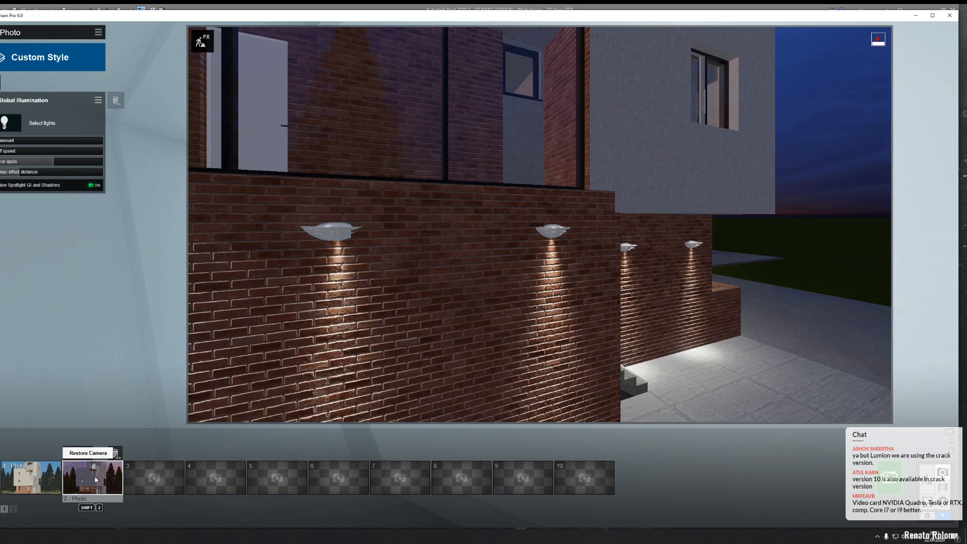
pyautogui.click(95, 480)
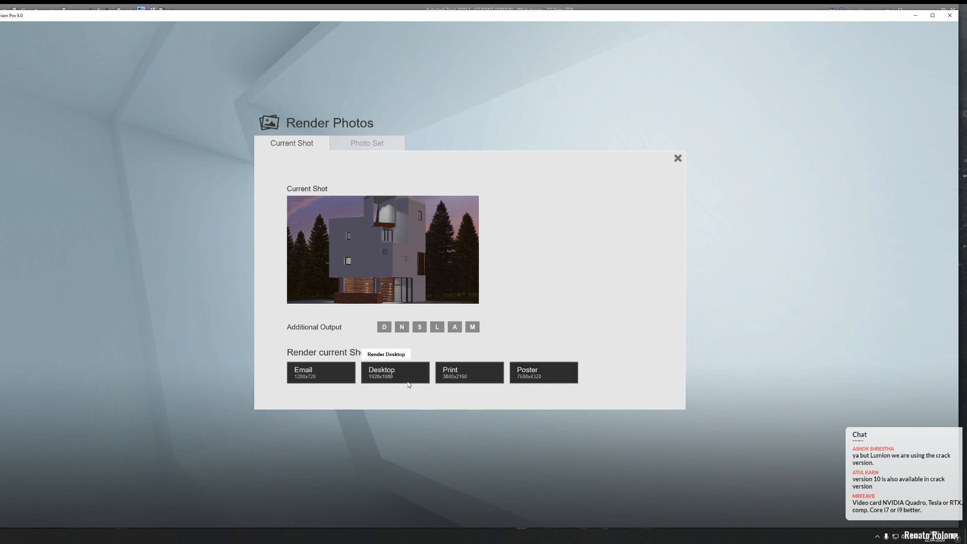
# Step: Render the current shot at Desktop size 1920x1080 as JPG file 5 in the Render folder, and close the finished render
pyautogui.click(395, 372)
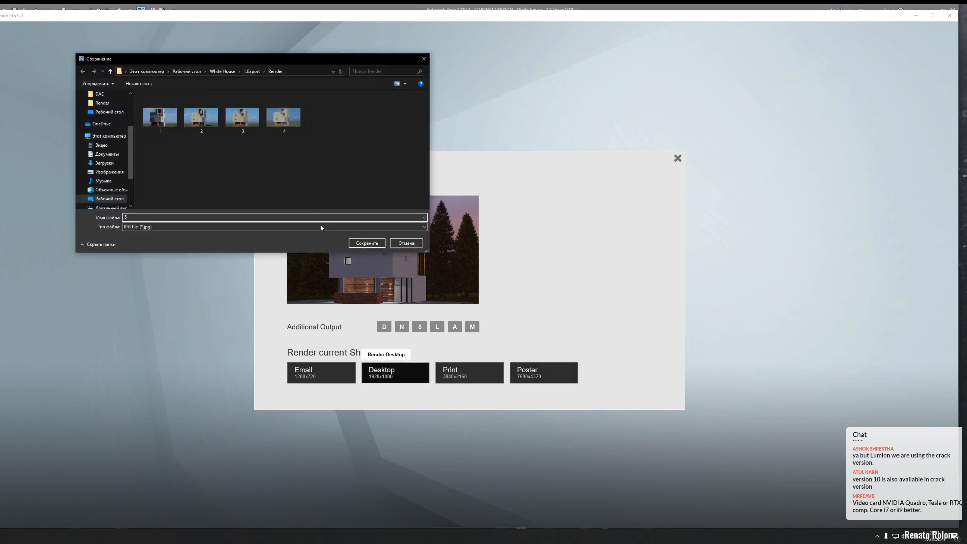
pyautogui.write('5')
pyautogui.click(366, 244)
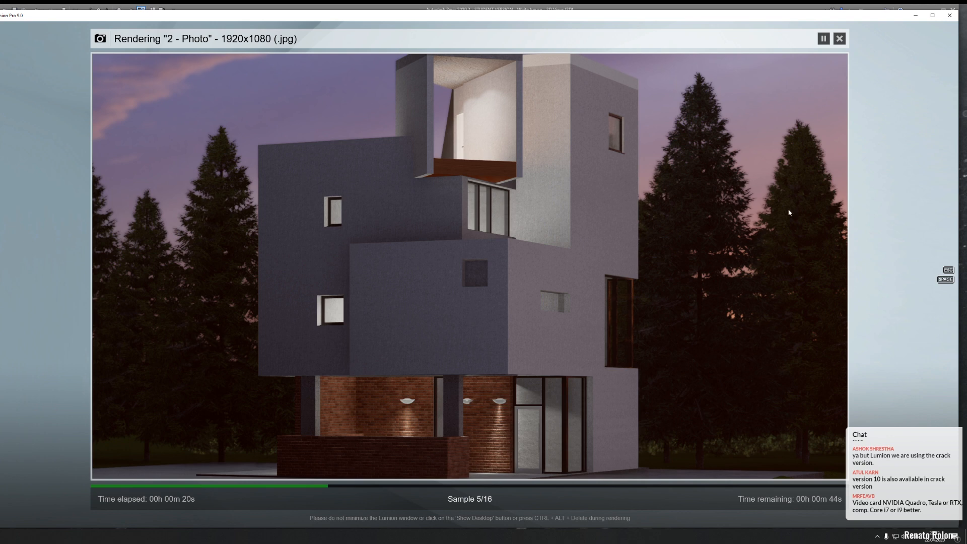
pyautogui.click(839, 40)
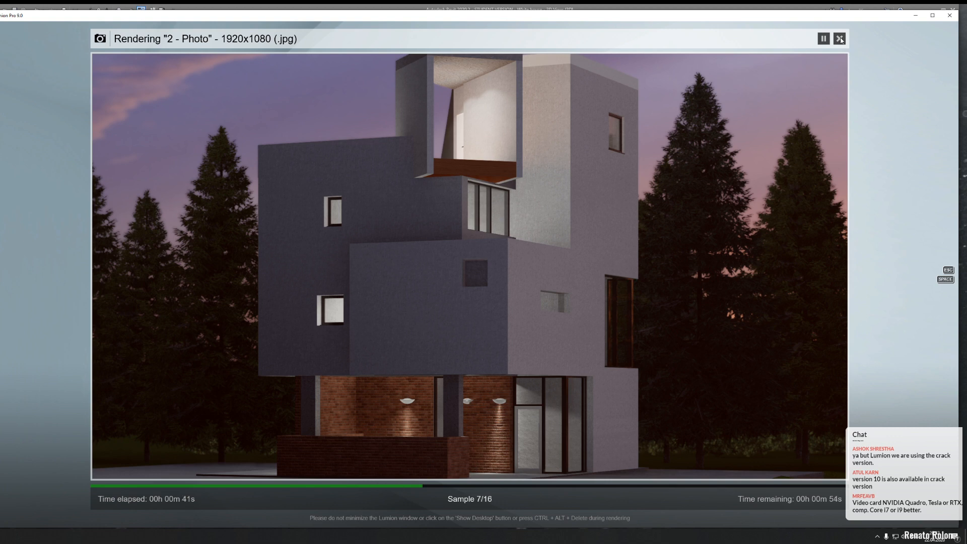
pyautogui.click(840, 39)
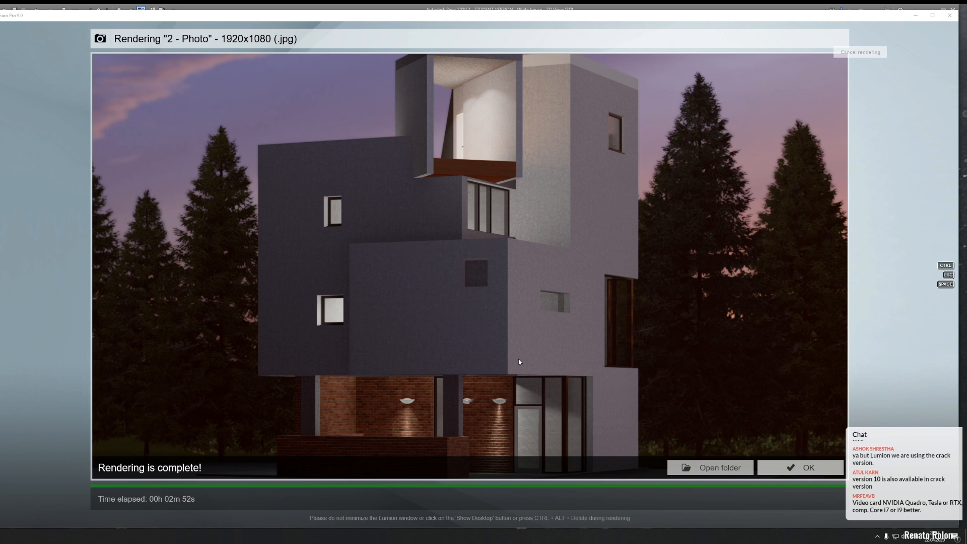
pyautogui.click(803, 469)
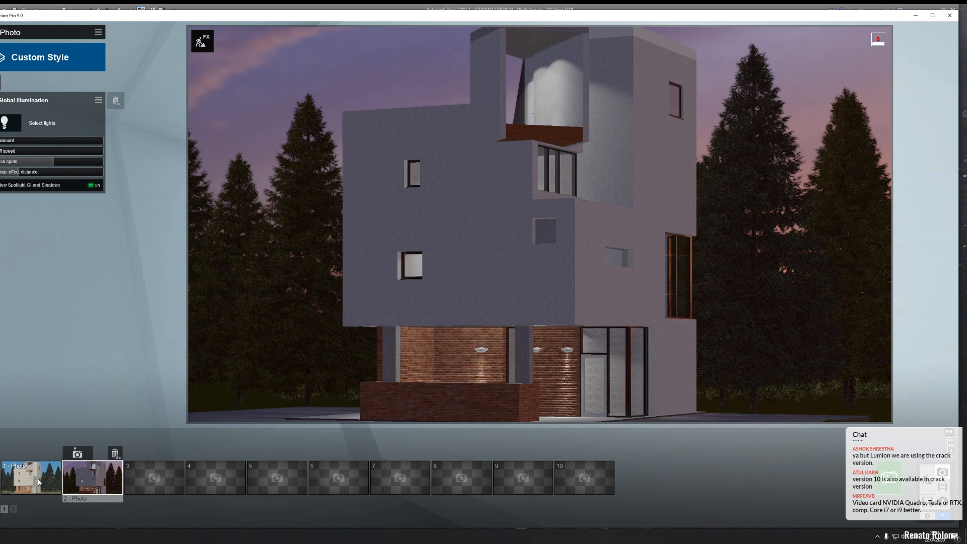
# Step: Switch from the evening shot back to the first photo with the daytime view of the house
pyautogui.click(39, 482)
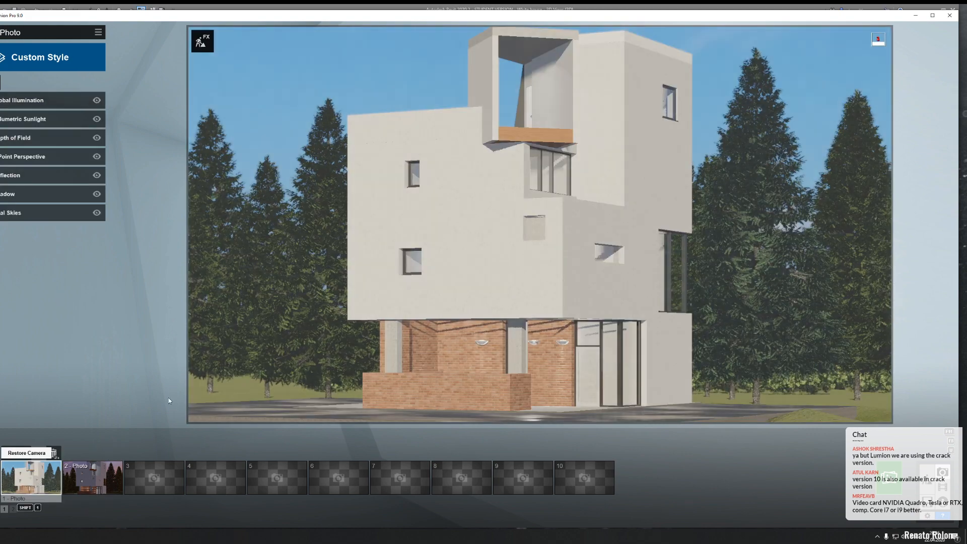
pyautogui.moveTo(501, 287)
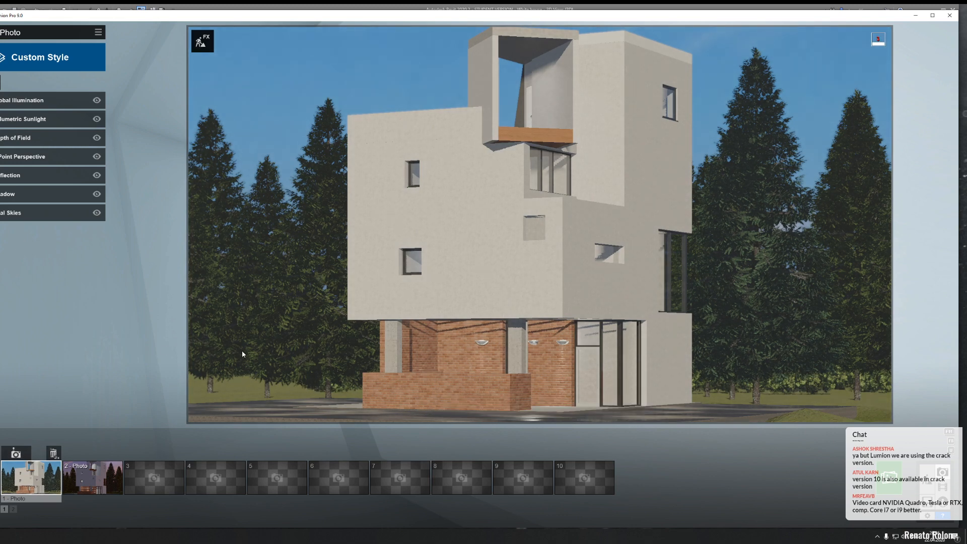
pyautogui.moveTo(258, 357)
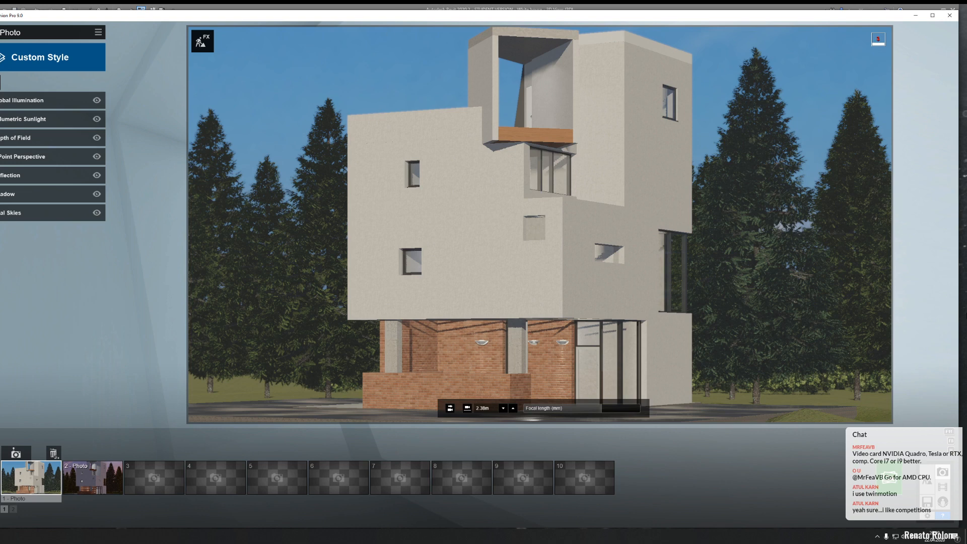
# Step: Save the scene as a new Lumion scene file named White House in the 1.Export folder
pyautogui.click(928, 502)
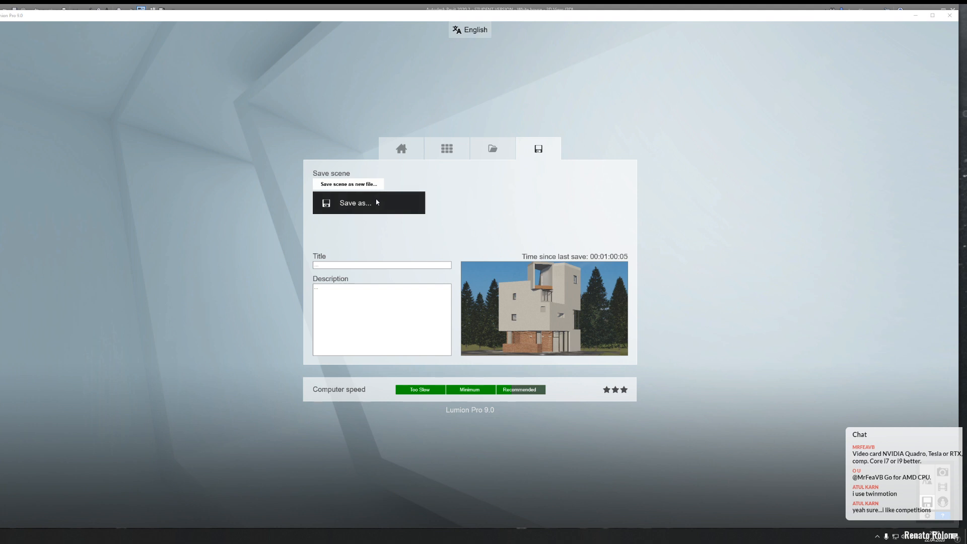
pyautogui.click(377, 202)
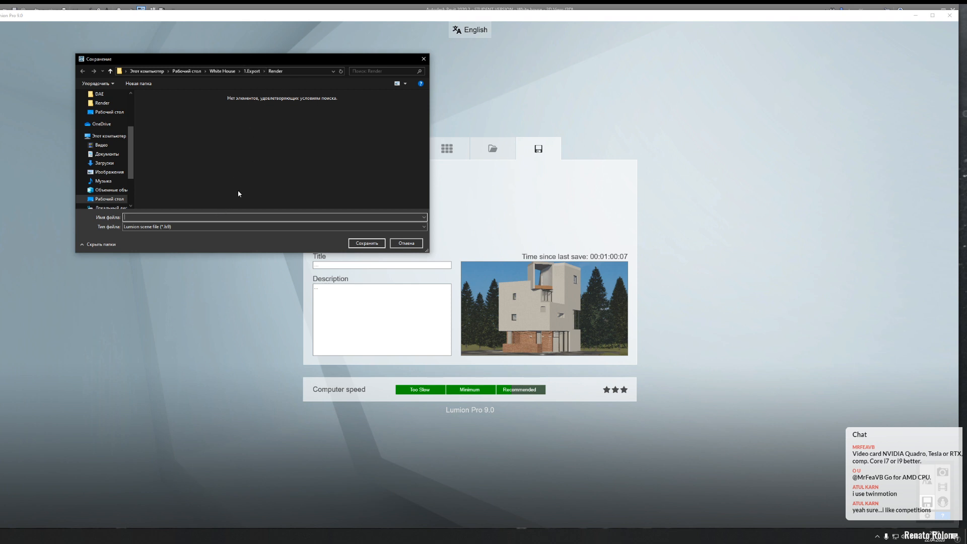
pyautogui.click(251, 71)
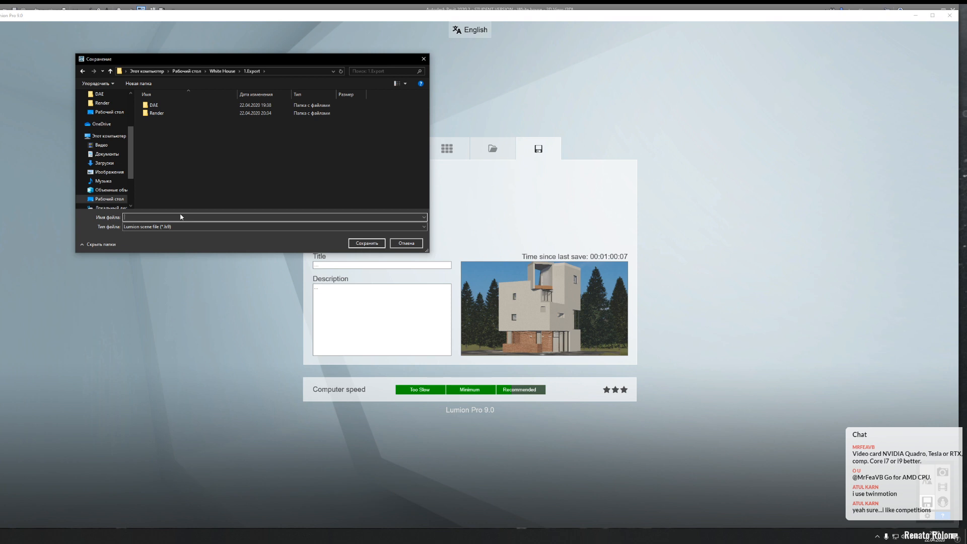
pyautogui.write('White House')
pyautogui.press('Return')
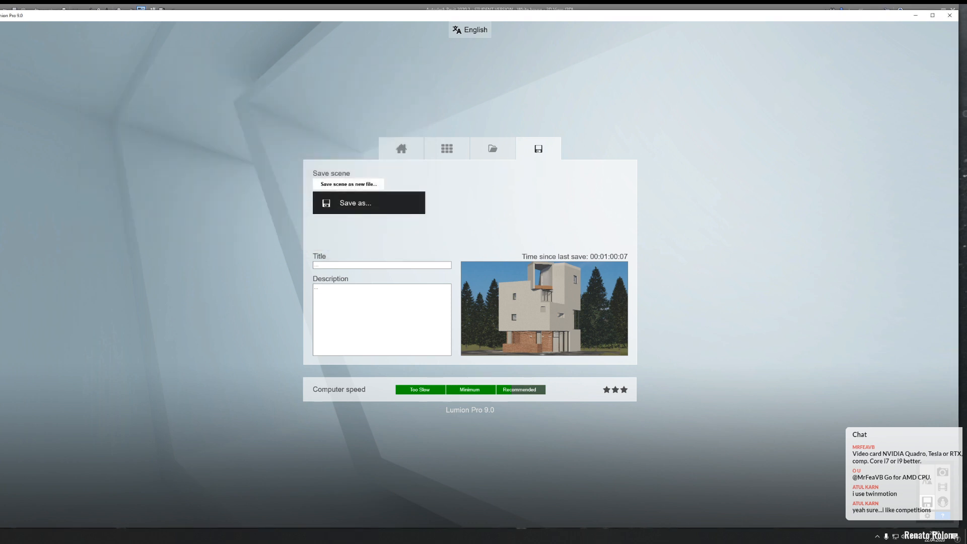